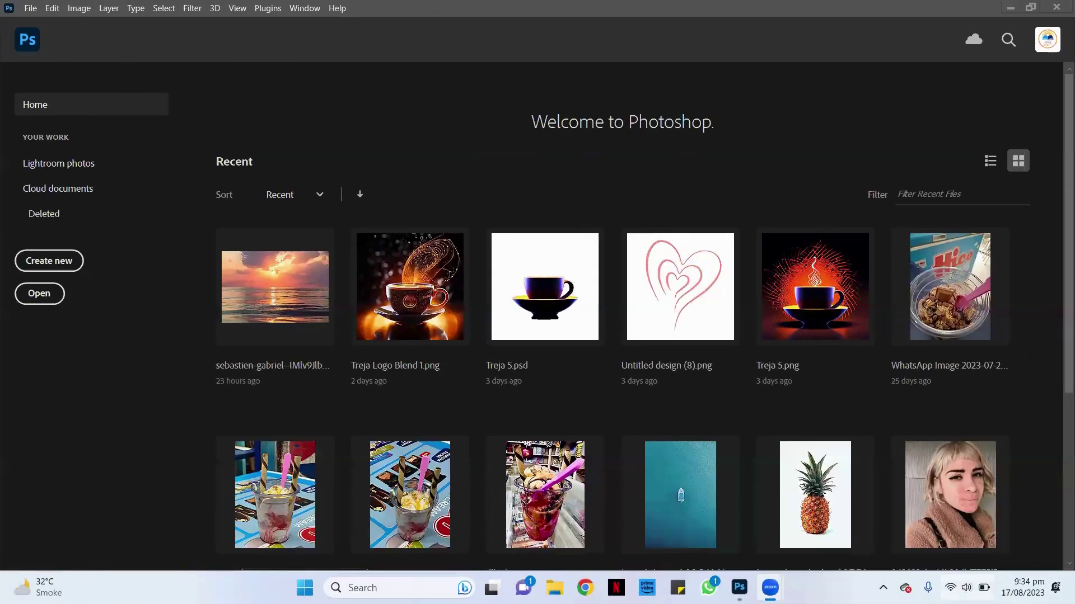
Dismiss the system quick settings, then create a blank 1000×1000 px document, Untitled-1
key("super+a")
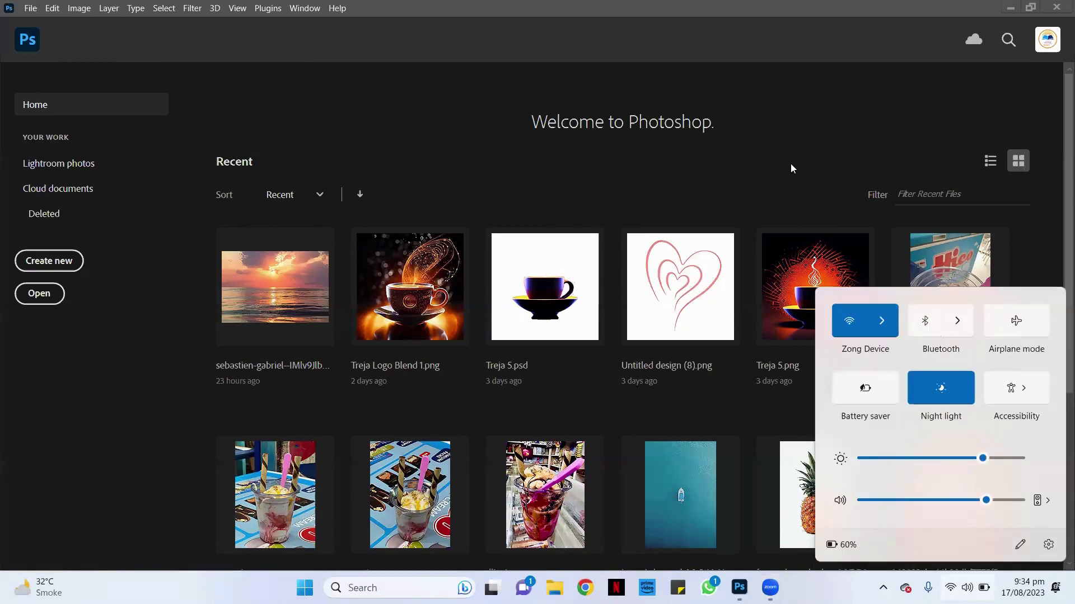
left_click(772, 127)
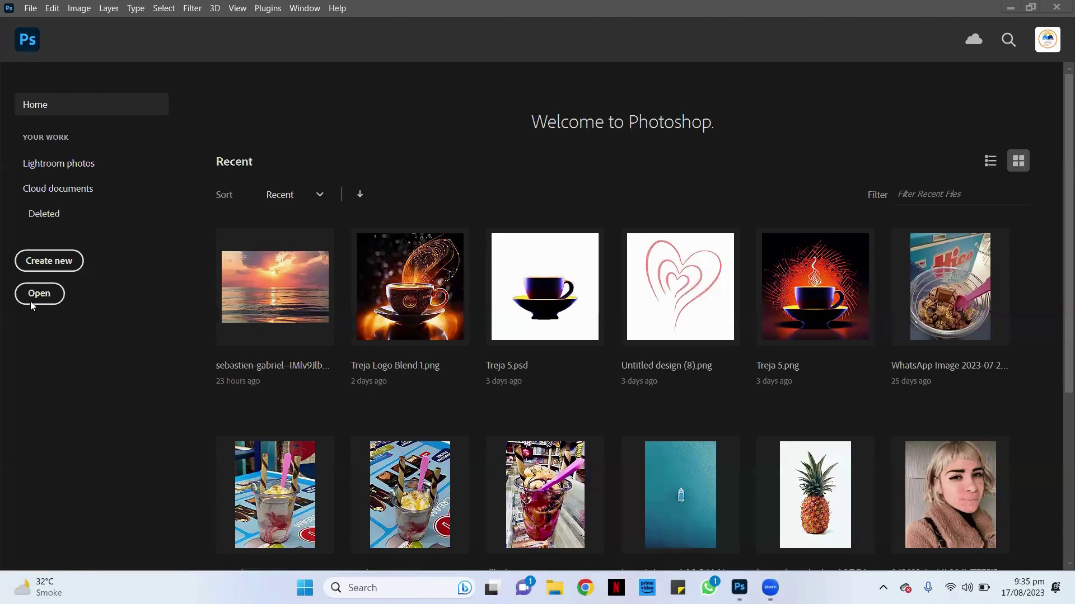
left_click(61, 267)
left_click(61, 267)
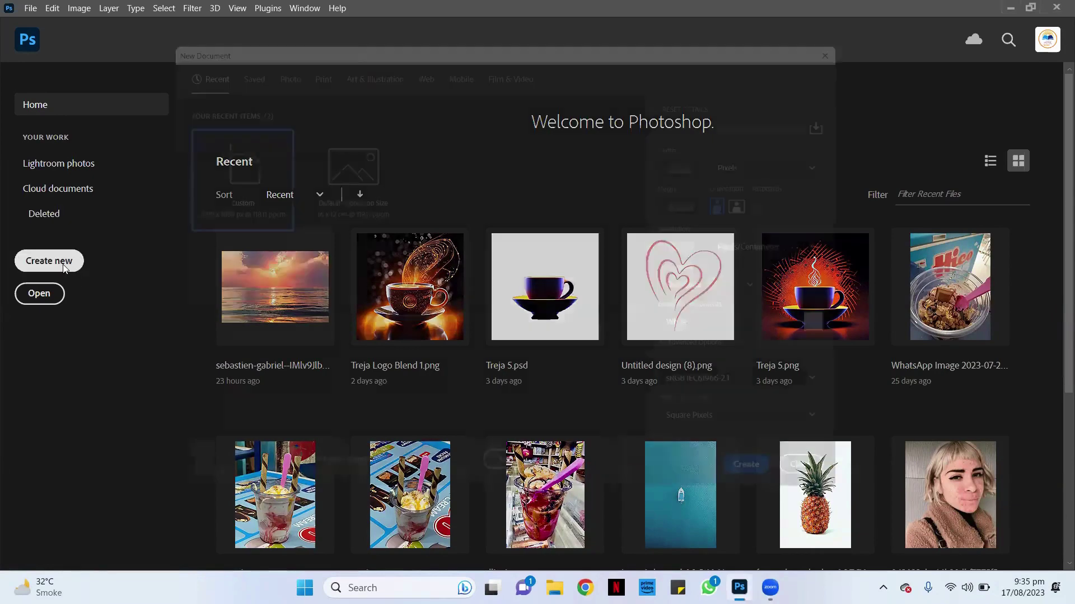
left_click(779, 500)
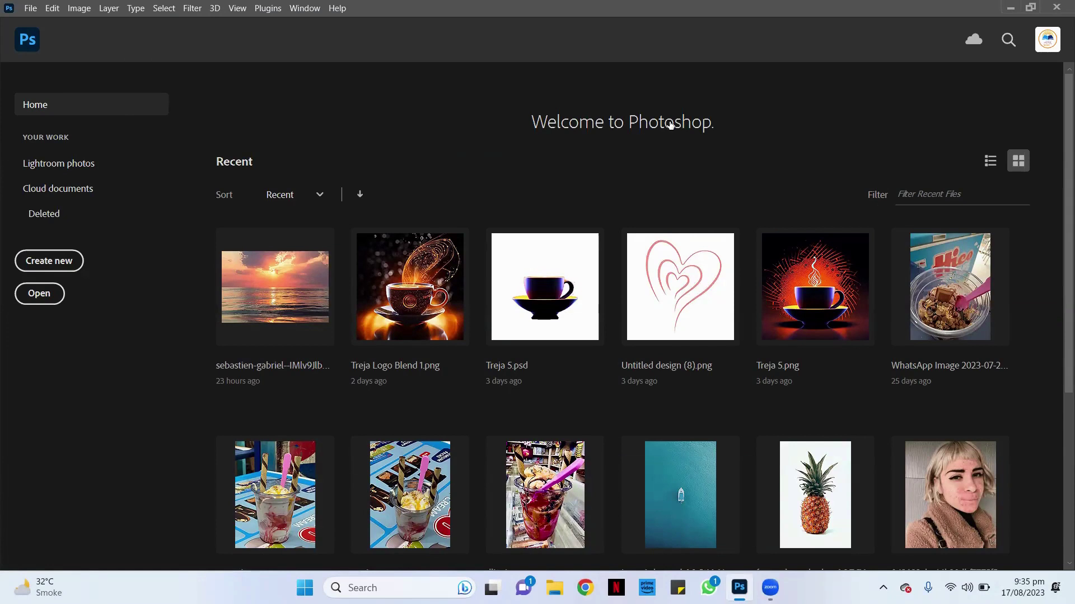
key("ctrl+alt+n")
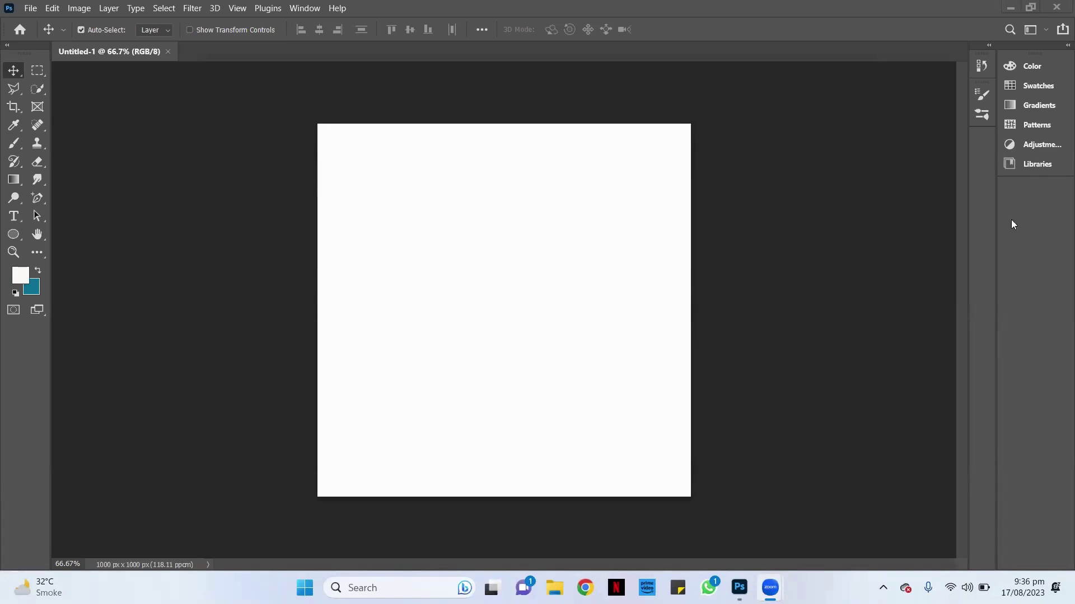
Show the Properties panel and float it separately beside the Layers panel
left_click(1045, 29)
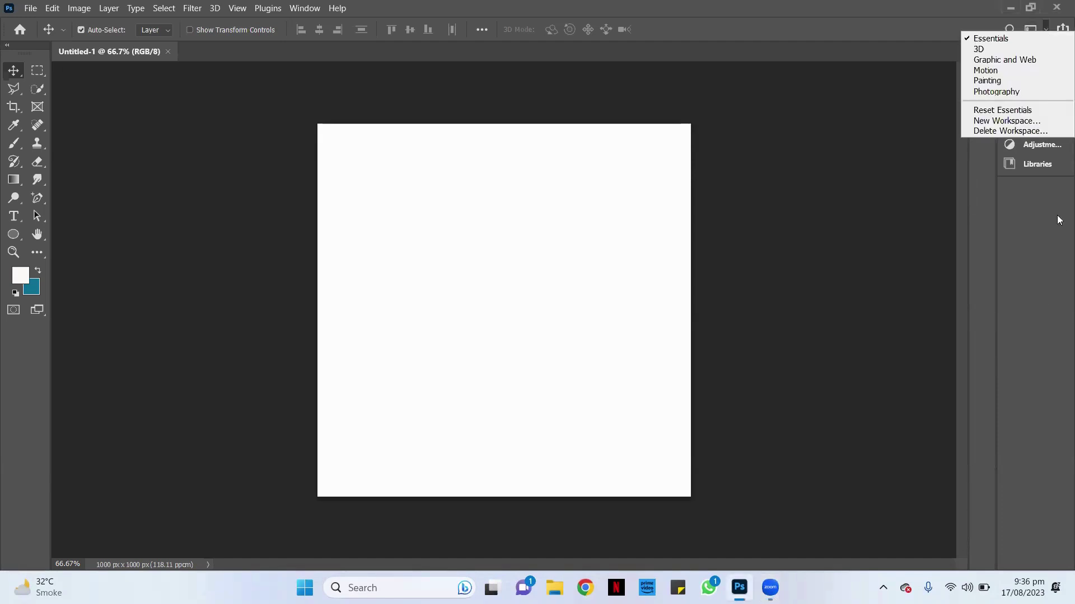
left_click(848, 241)
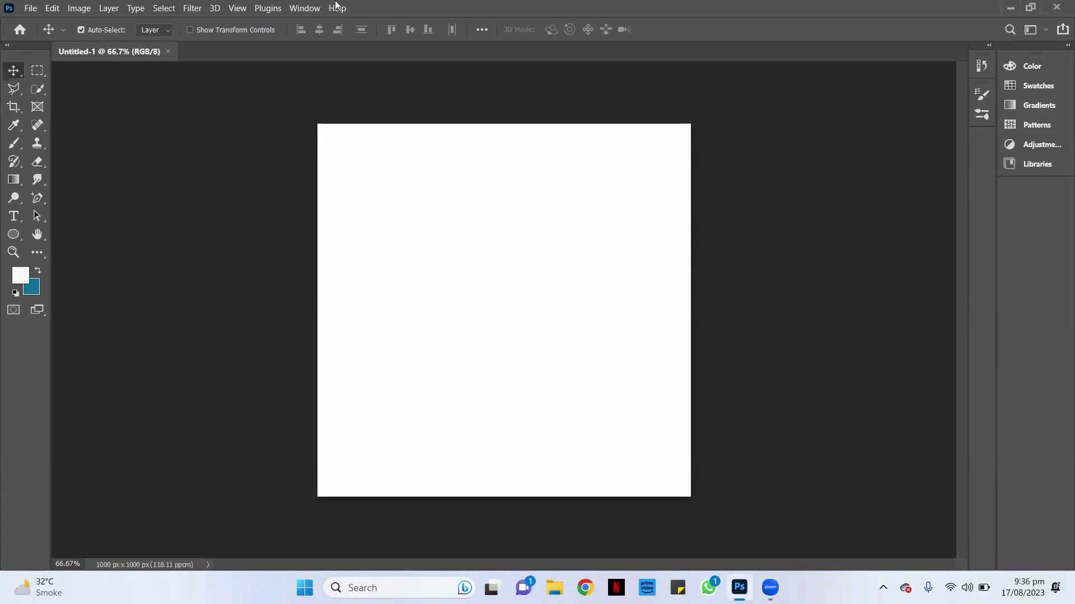
left_click(304, 9)
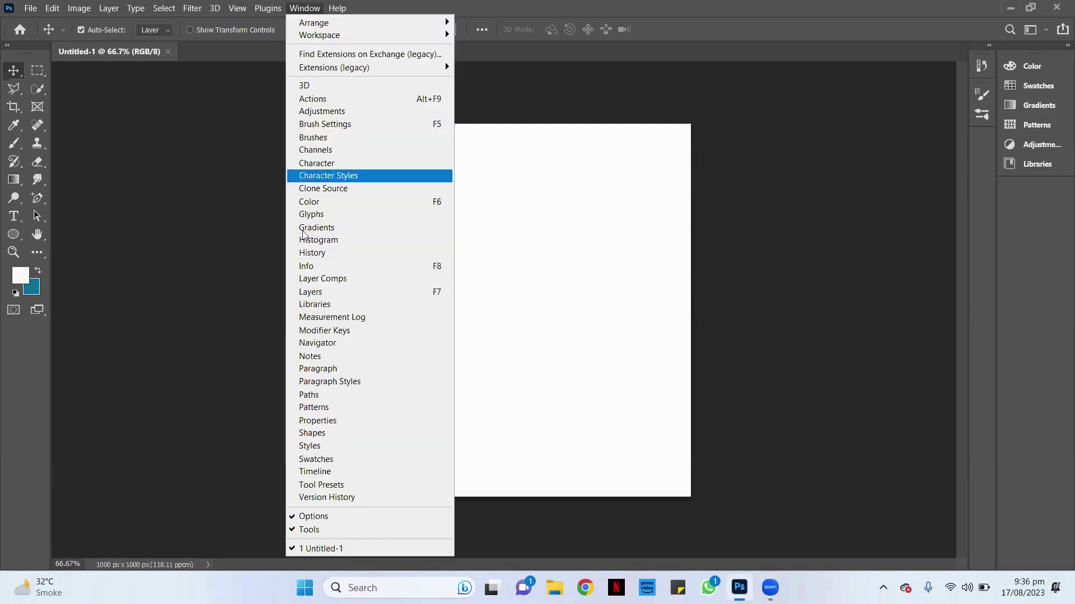
left_click(338, 420)
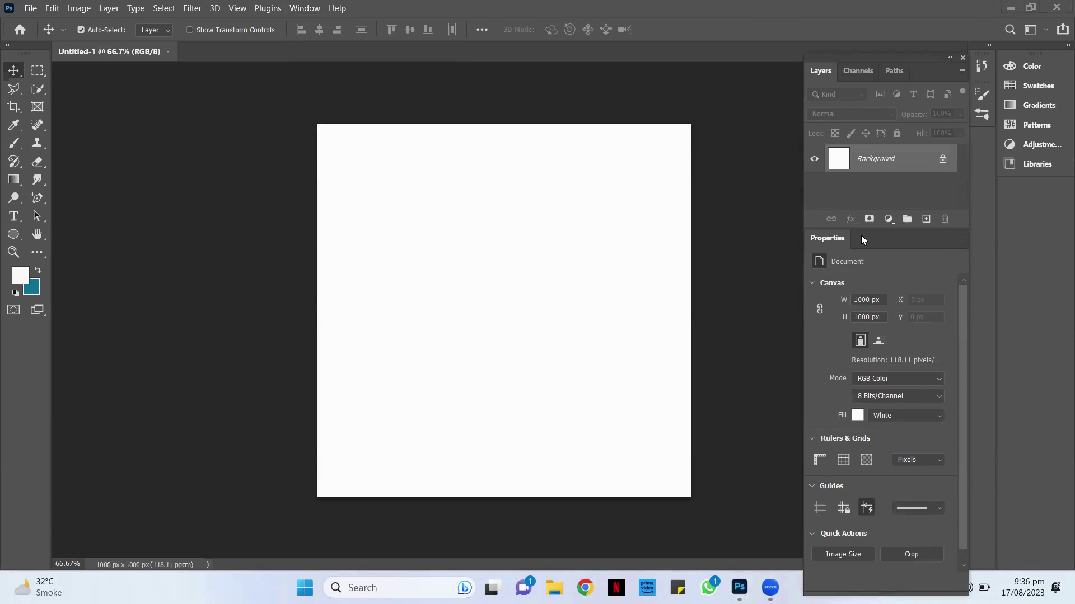
left_click_drag(832, 242, 931, 192)
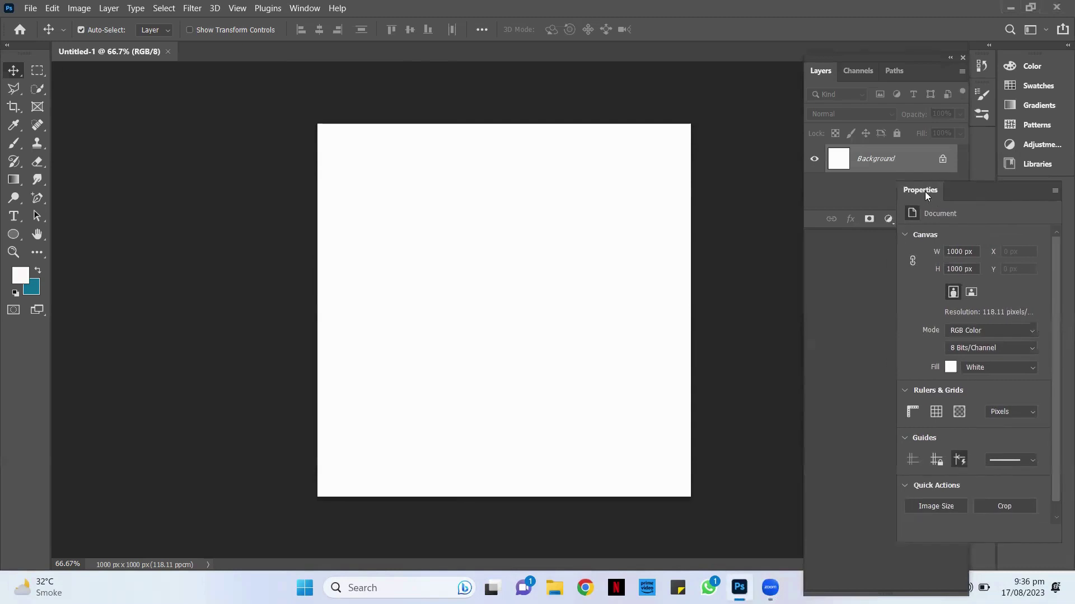
left_click(855, 200)
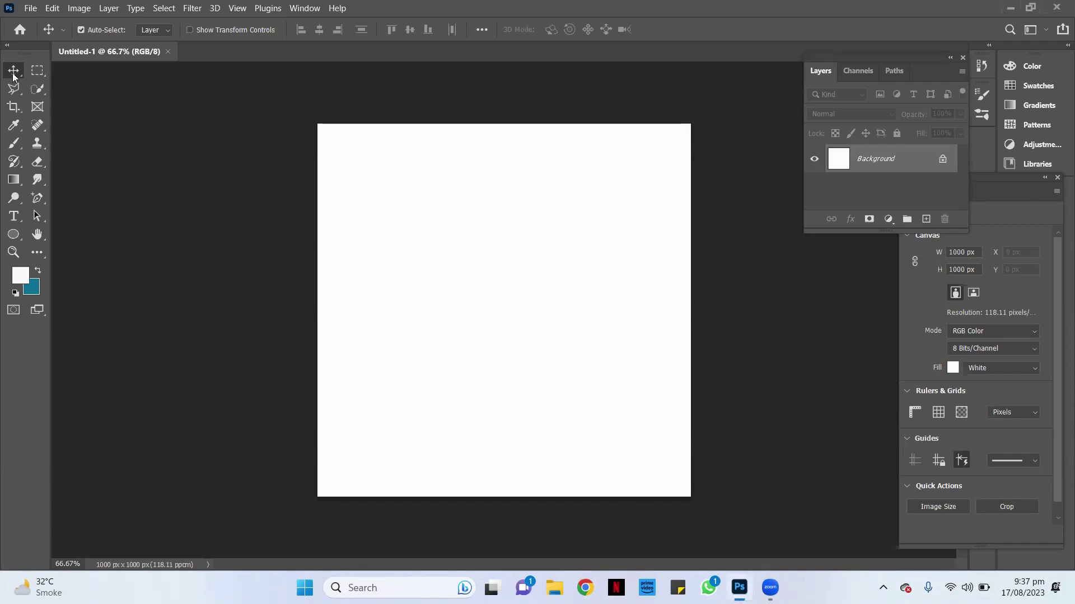
right_click(16, 76)
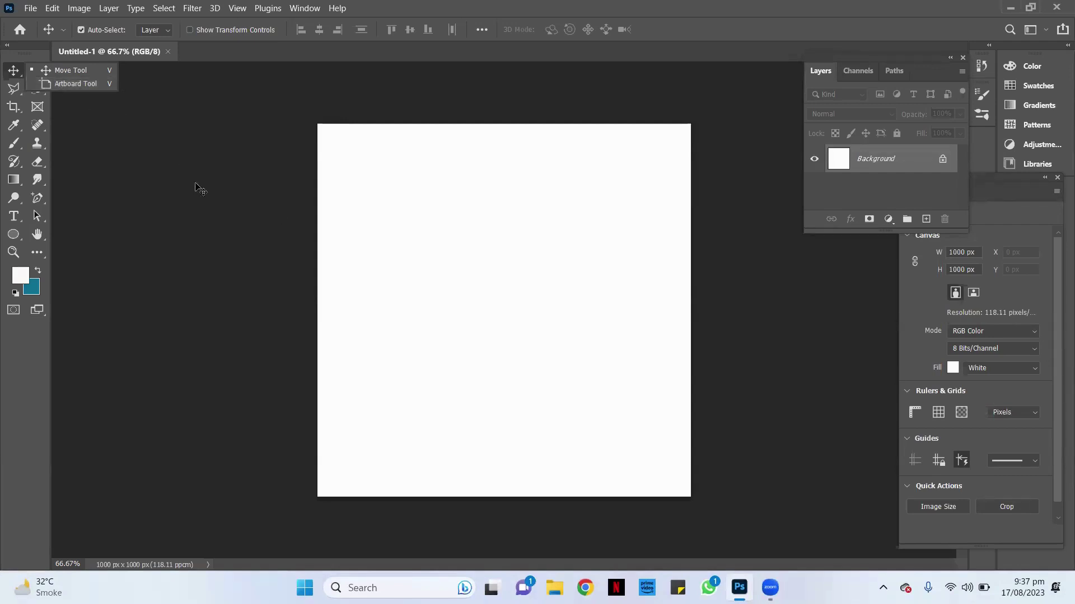
left_click(203, 102)
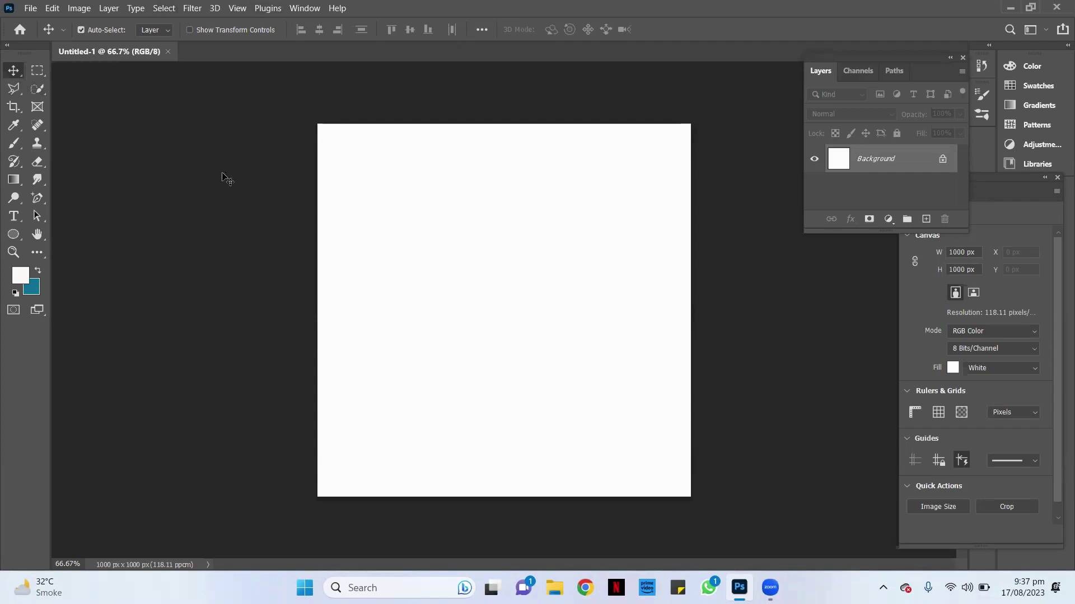
left_click(42, 74)
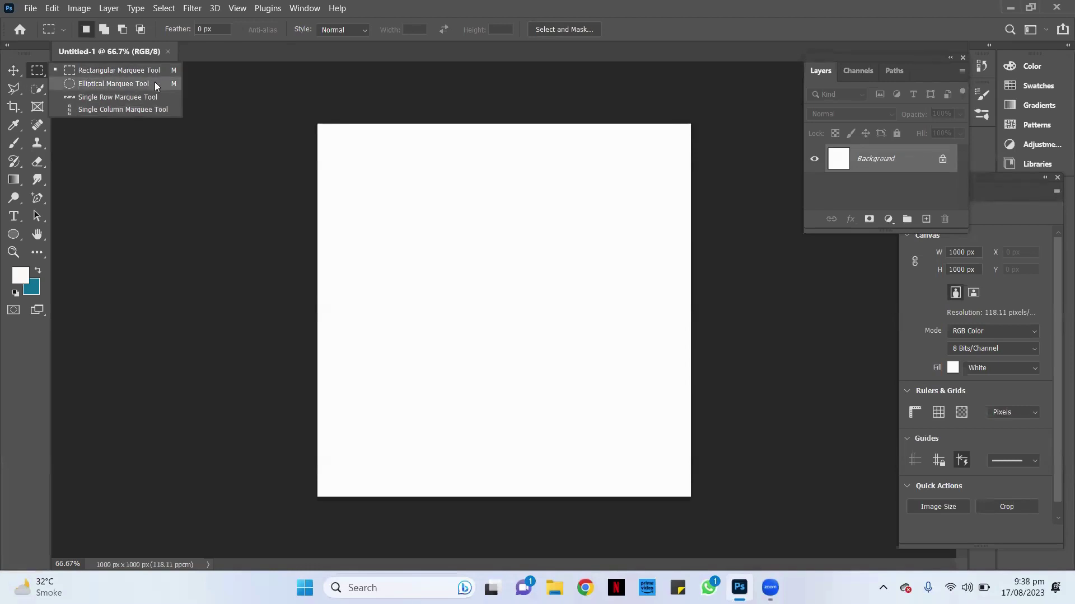
left_click_drag(384, 185, 642, 407)
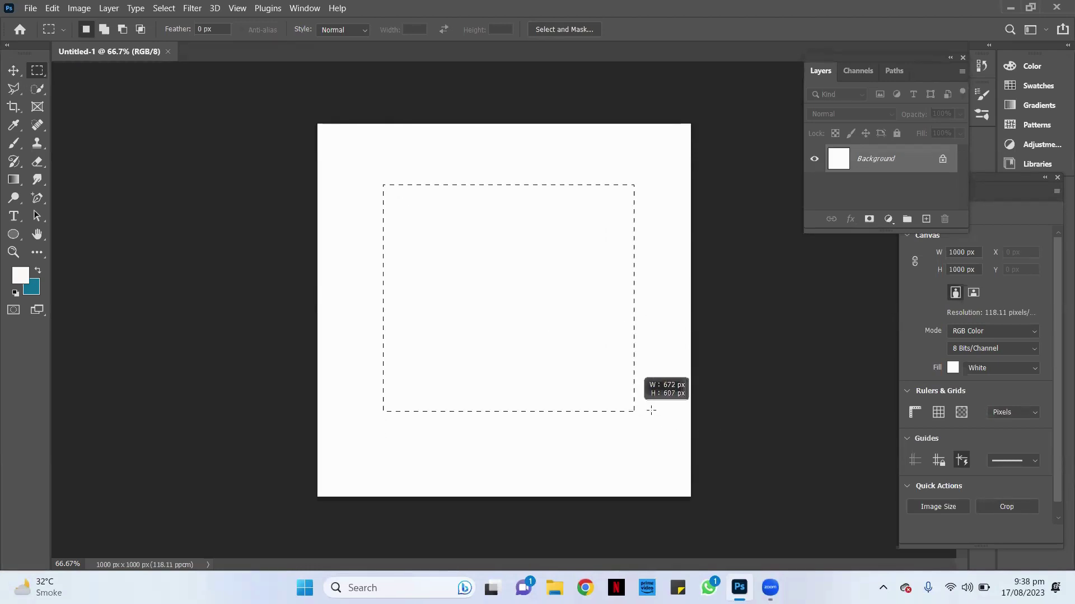
left_click_drag(642, 407, 641, 406)
left_click(641, 406)
key("ctrl+z")
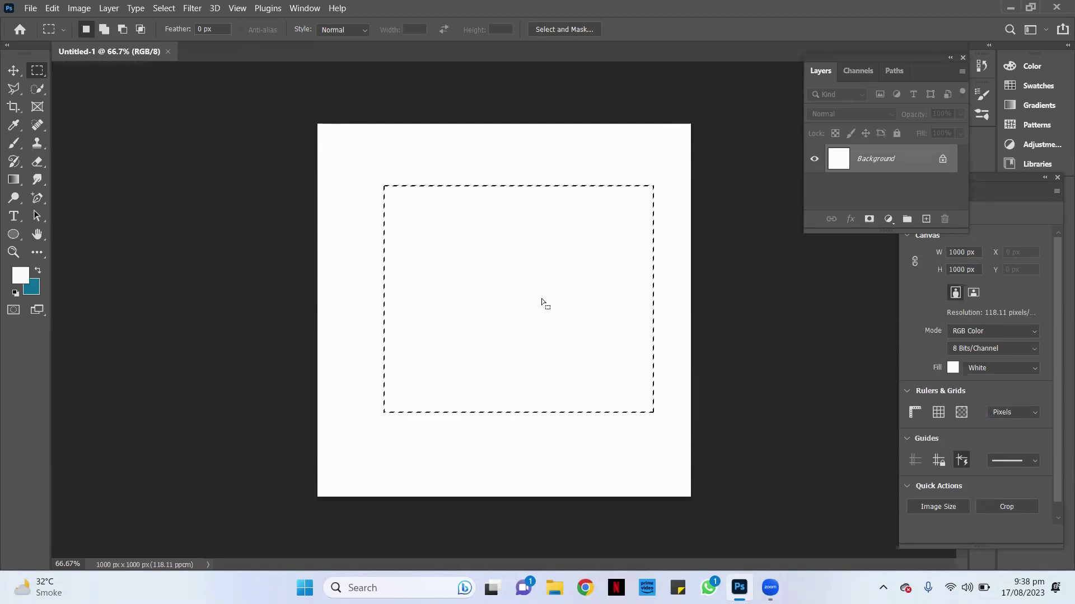
mouse_move(541, 298)
left_mouse_down()
mouse_move(515, 295)
mouse_move(529, 297)
left_mouse_up()
key("Down")
key("Down")
key("Down")
key("Down")
key("Down")
key("Down")
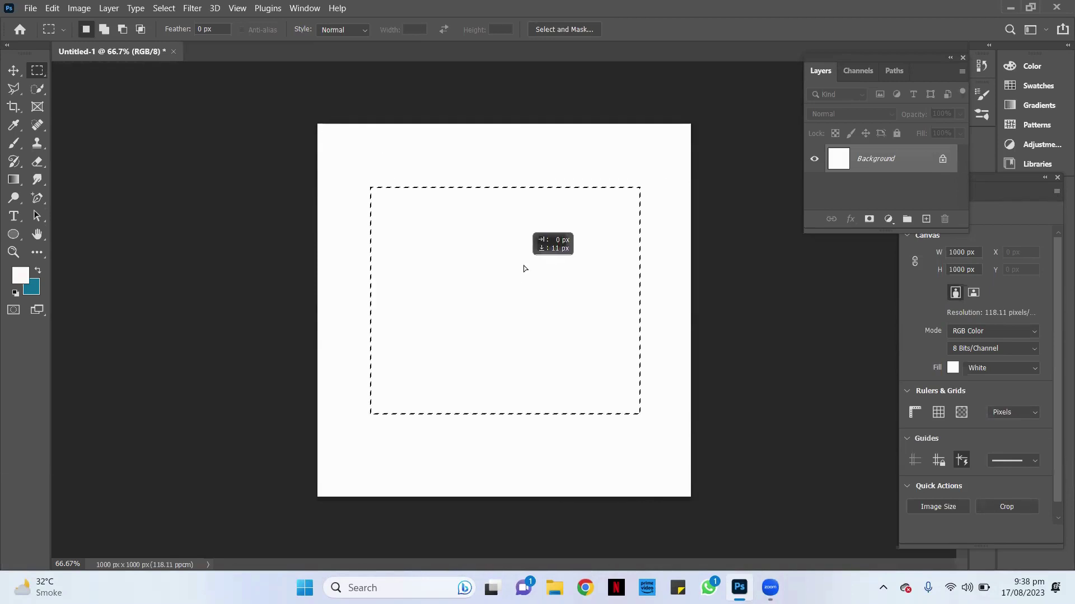
key("Down")
key("Down")
key("Down")
key("Down")
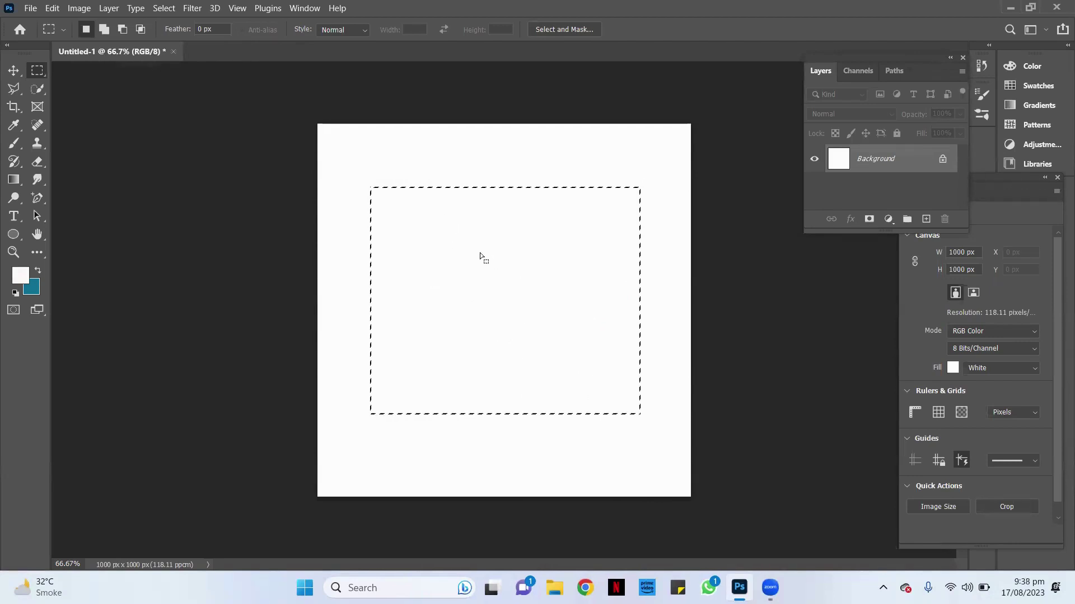
right_click(442, 207)
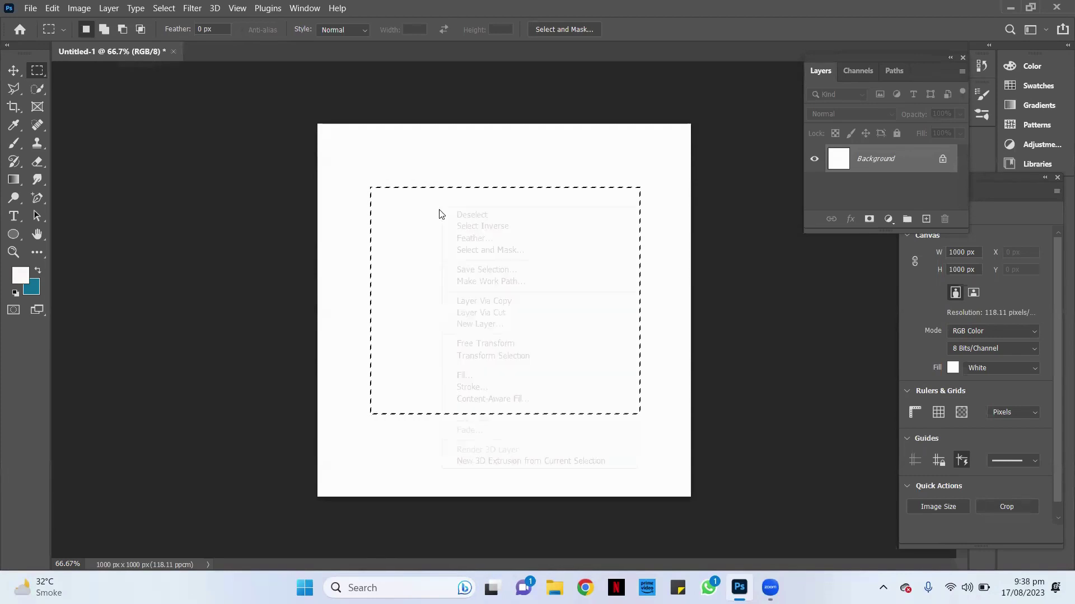
left_click(483, 216)
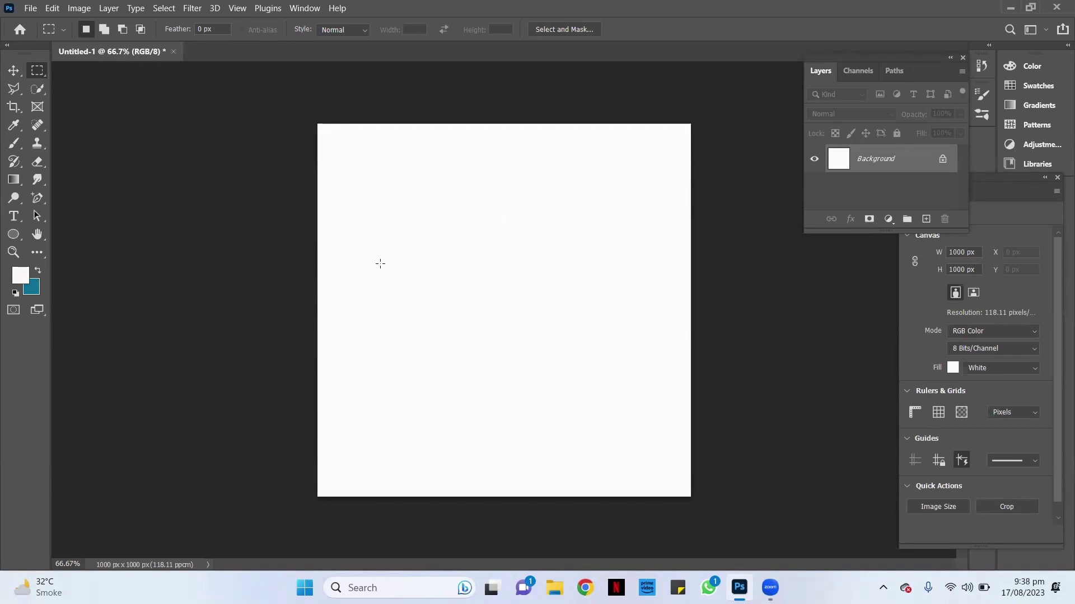
left_click(14, 70)
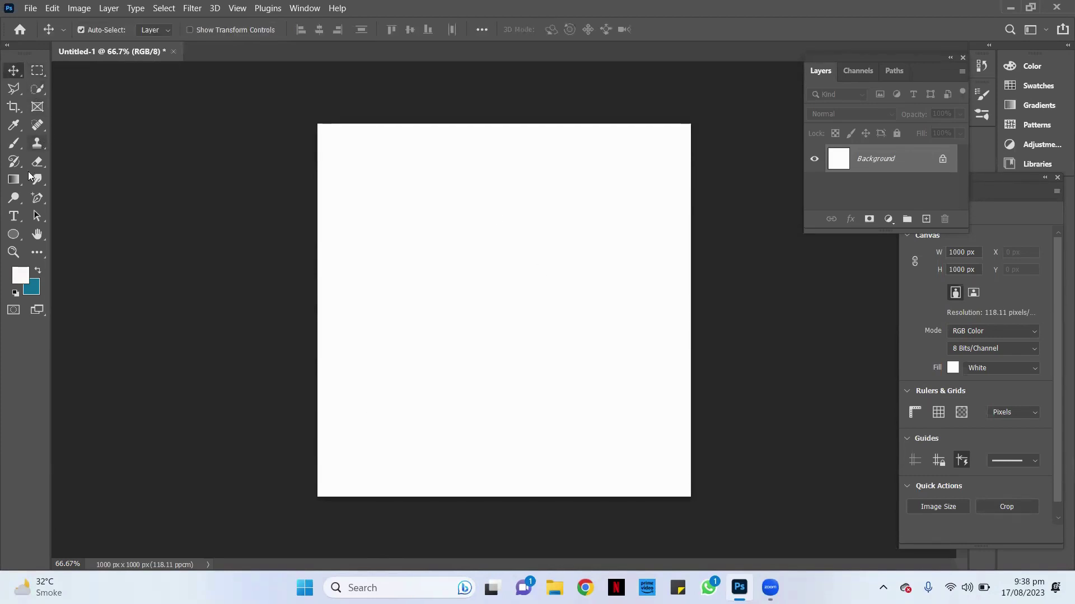
Switch to the Brush tool and set its size to 171 px
left_click(14, 144)
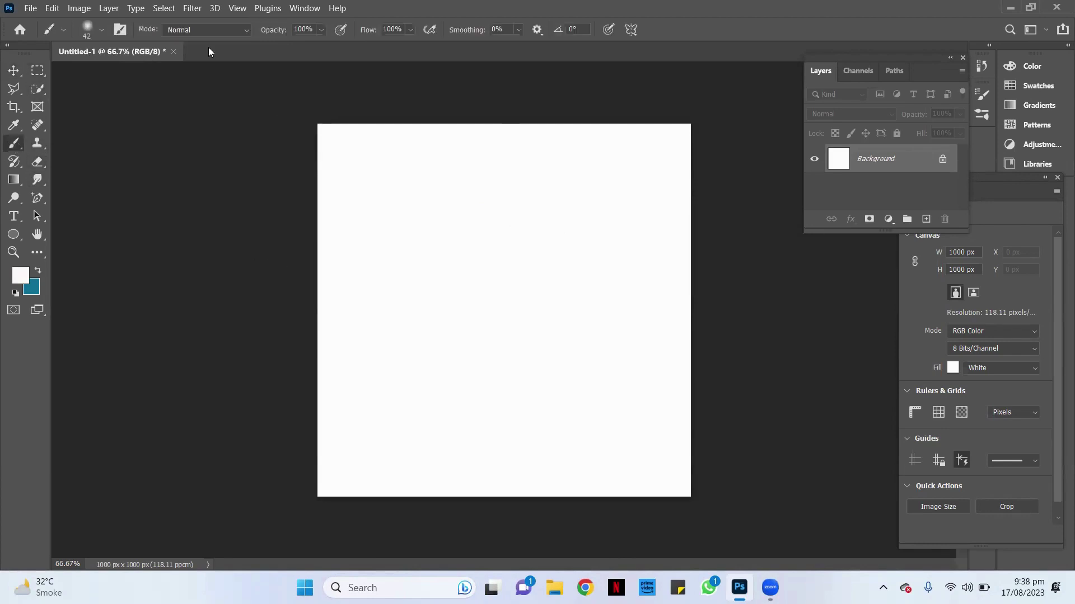
left_click(101, 30)
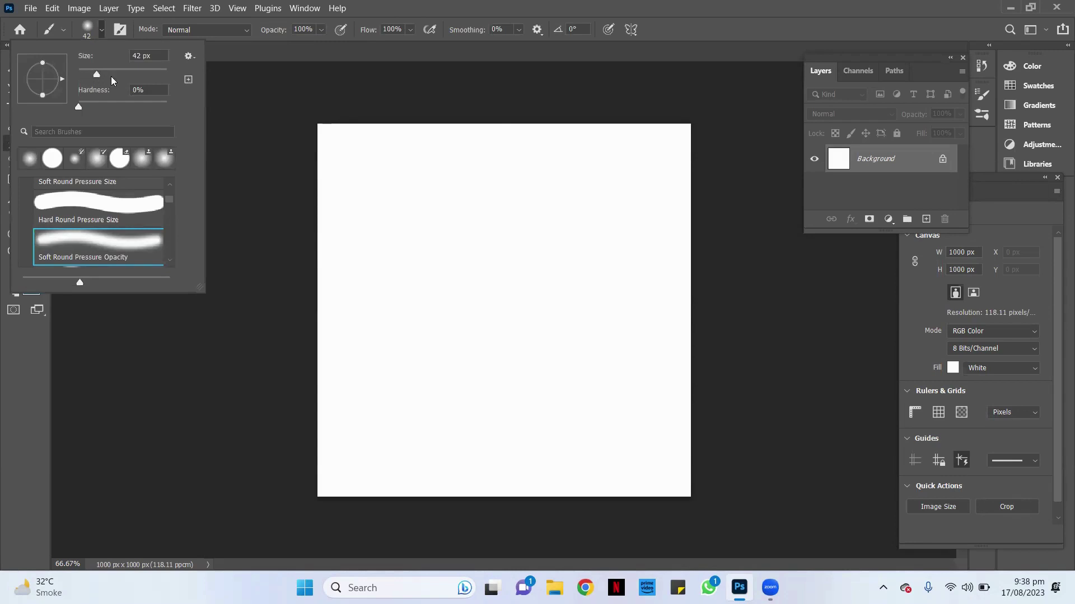
left_click(132, 77)
left_click(132, 77)
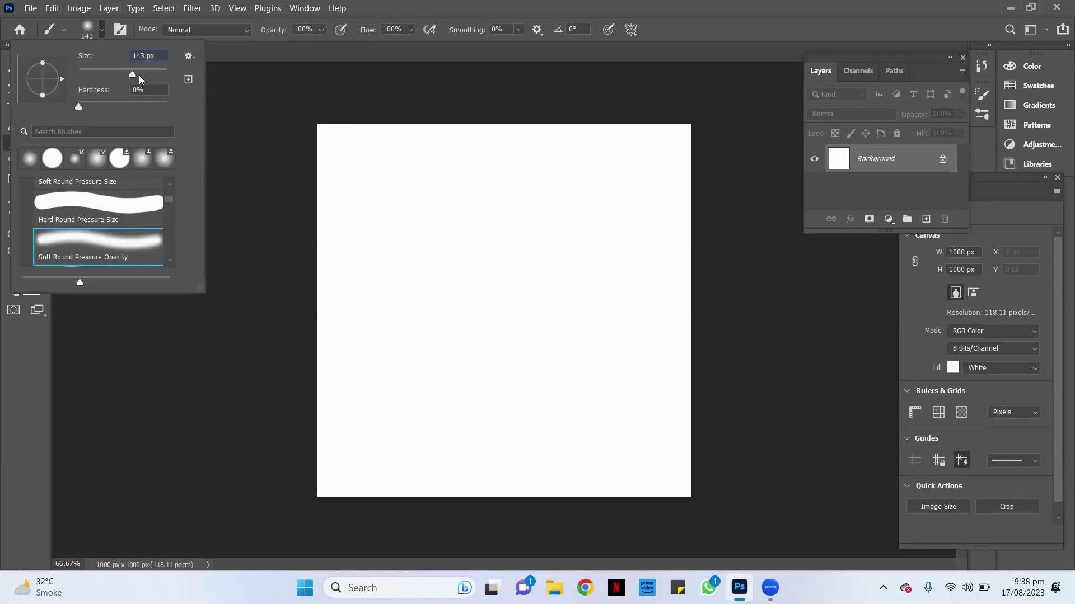
type("171")
key("Return")
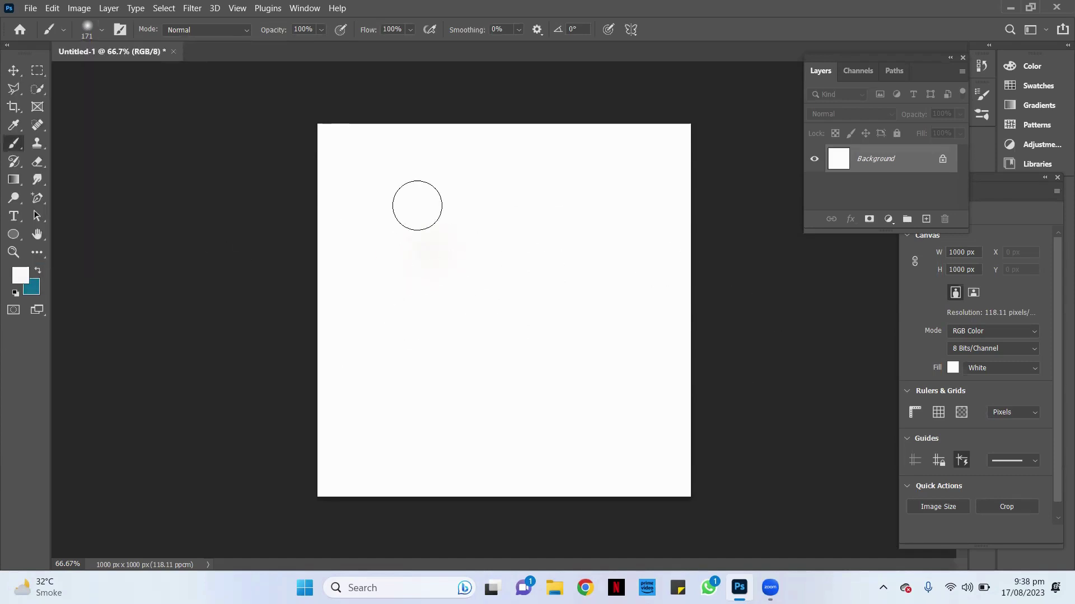
Fill the canvas with the teal background colour and undo the white test strokes
mouse_move(439, 216)
left_mouse_down()
mouse_move(471, 319)
mouse_move(485, 247)
mouse_move(543, 238)
left_mouse_up()
key("ctrl+BackSpace")
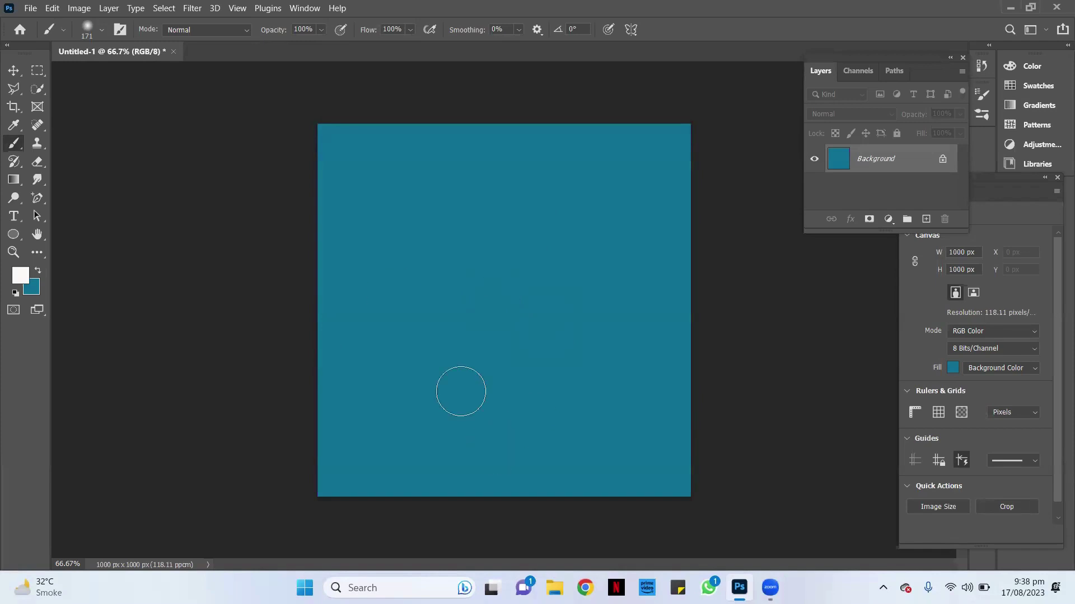
mouse_move(459, 364)
left_mouse_down()
mouse_move(532, 245)
mouse_move(594, 316)
left_mouse_up()
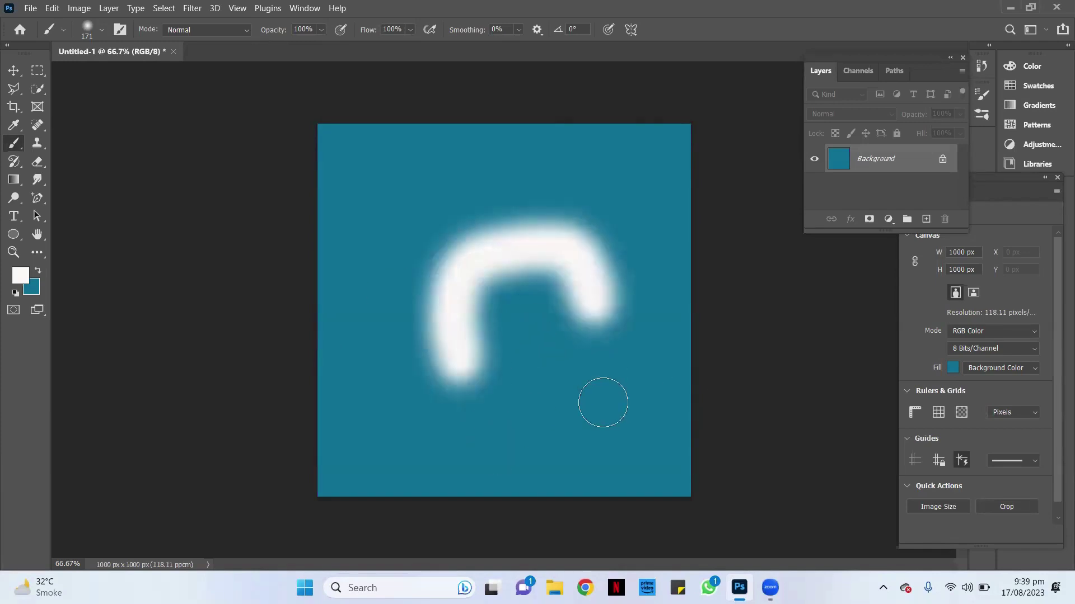
mouse_move(602, 402)
left_mouse_down()
mouse_move(354, 377)
mouse_move(479, 189)
mouse_move(525, 220)
mouse_move(472, 278)
mouse_move(430, 134)
mouse_move(482, 252)
mouse_move(595, 378)
mouse_move(652, 319)
left_mouse_up()
key("ctrl+z")
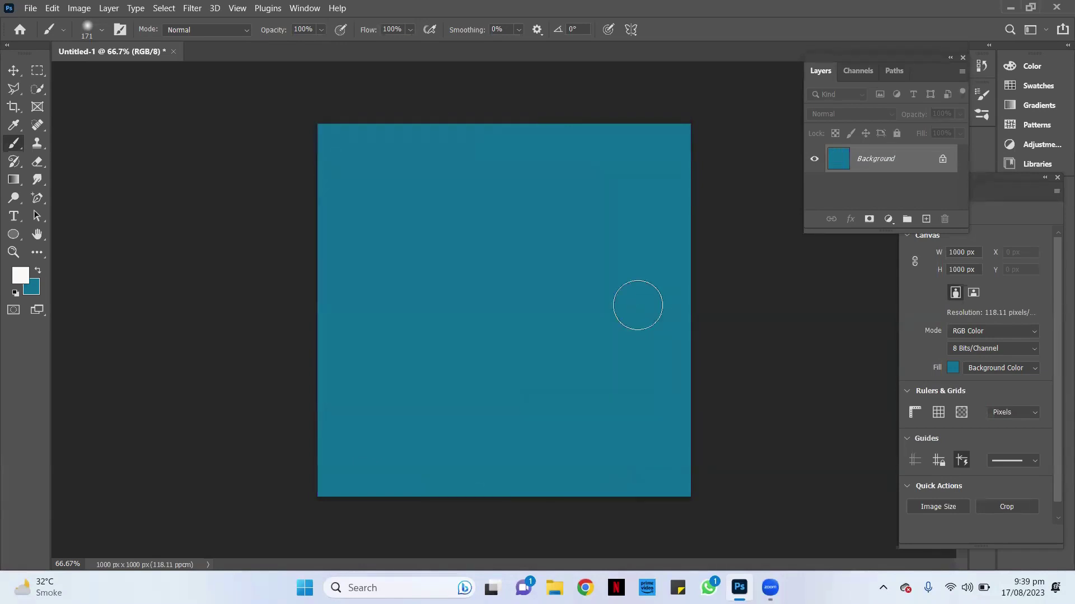
Add a new layer, set the brush to 99 px, and paint several soft white strokes
left_click(926, 219)
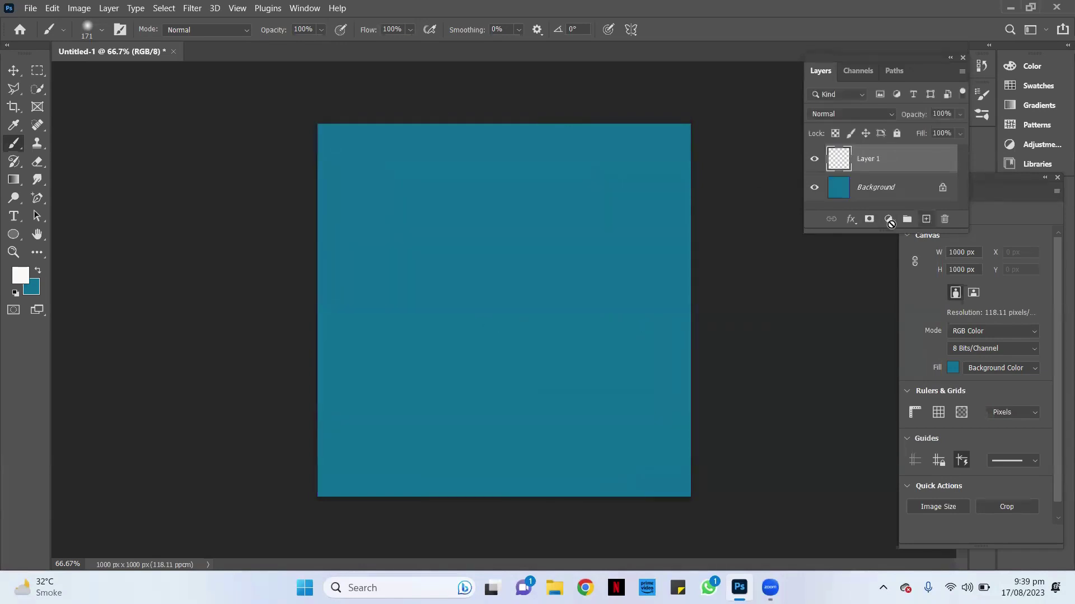
mouse_move(417, 363)
left_mouse_down()
mouse_move(537, 233)
mouse_move(577, 400)
mouse_move(384, 252)
mouse_move(643, 247)
mouse_move(375, 158)
mouse_move(715, 184)
mouse_move(530, 431)
mouse_move(398, 249)
mouse_move(538, 168)
mouse_move(607, 340)
mouse_move(607, 367)
left_mouse_up()
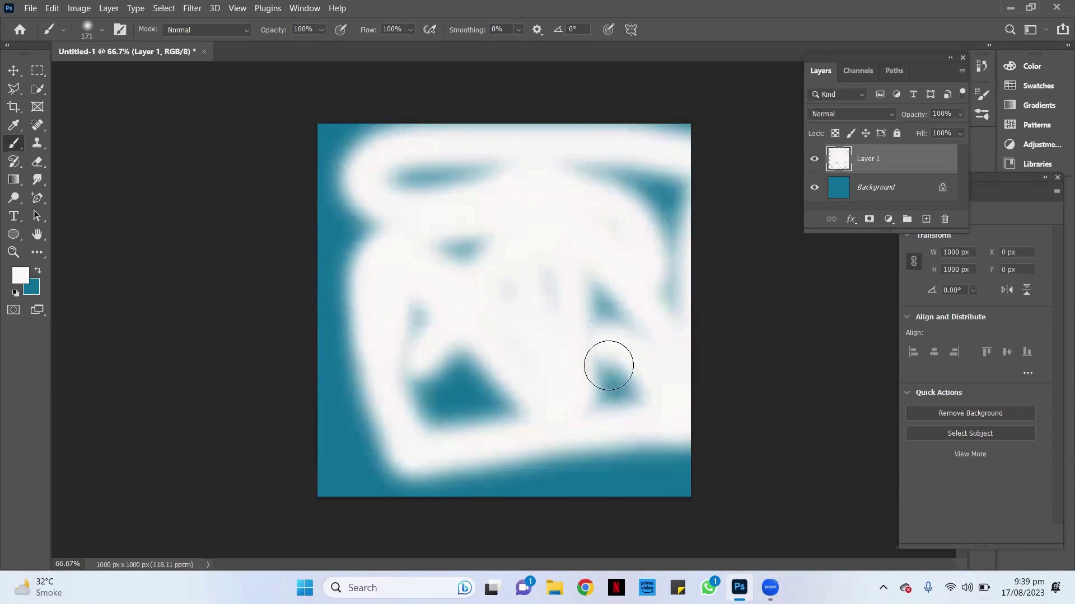
key("ctrl+z")
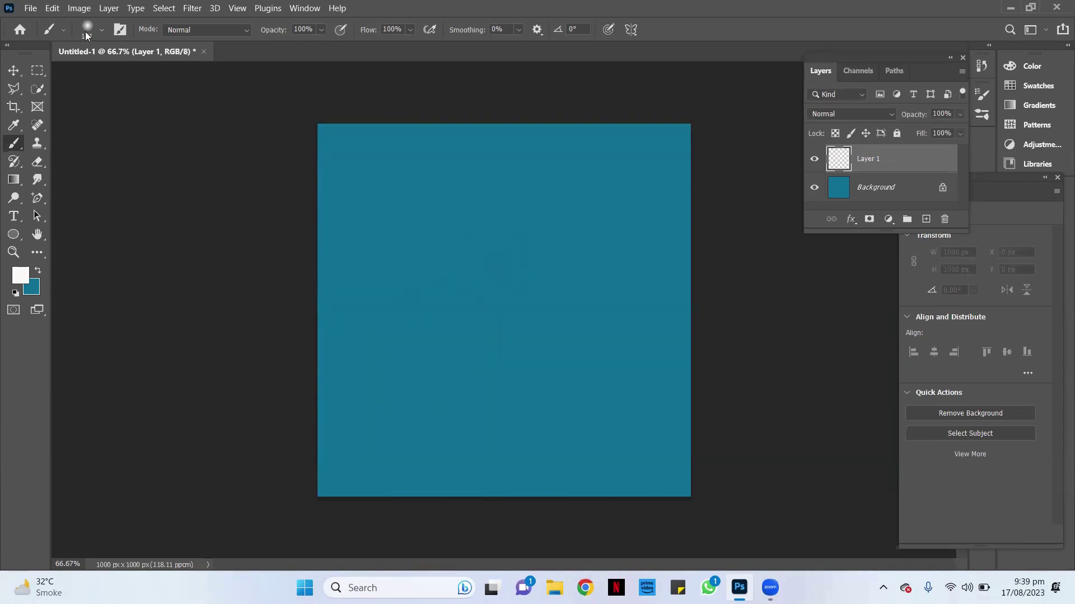
left_click(101, 30)
left_click_drag(136, 74, 107, 75)
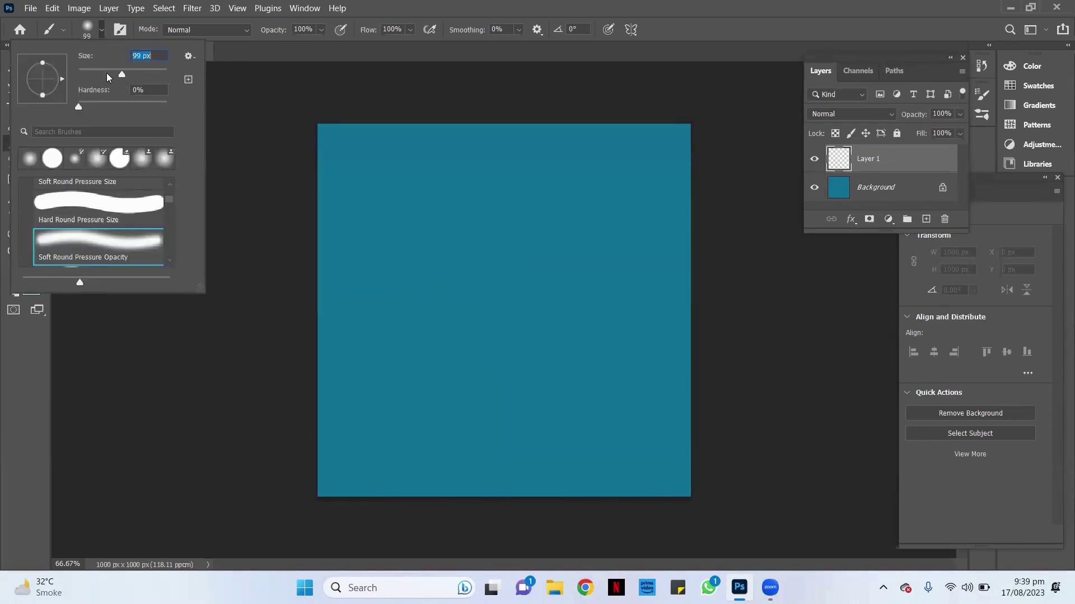
mouse_move(373, 349)
left_mouse_down()
mouse_move(496, 300)
mouse_move(571, 411)
left_mouse_up()
left_click_drag(677, 145, 336, 288)
left_click_drag(363, 208, 525, 180)
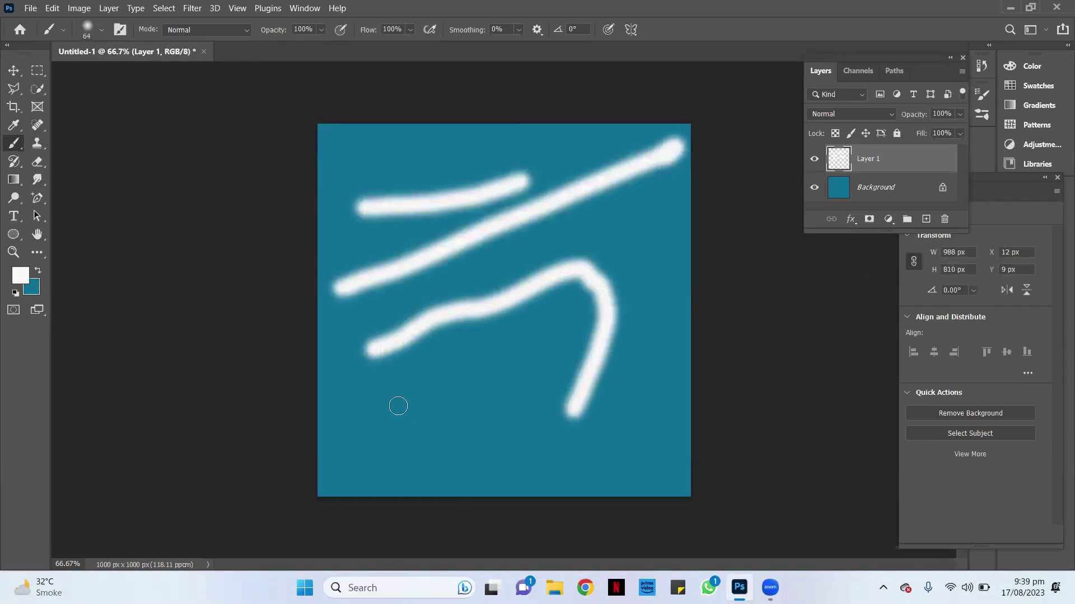
left_click_drag(398, 406, 611, 386)
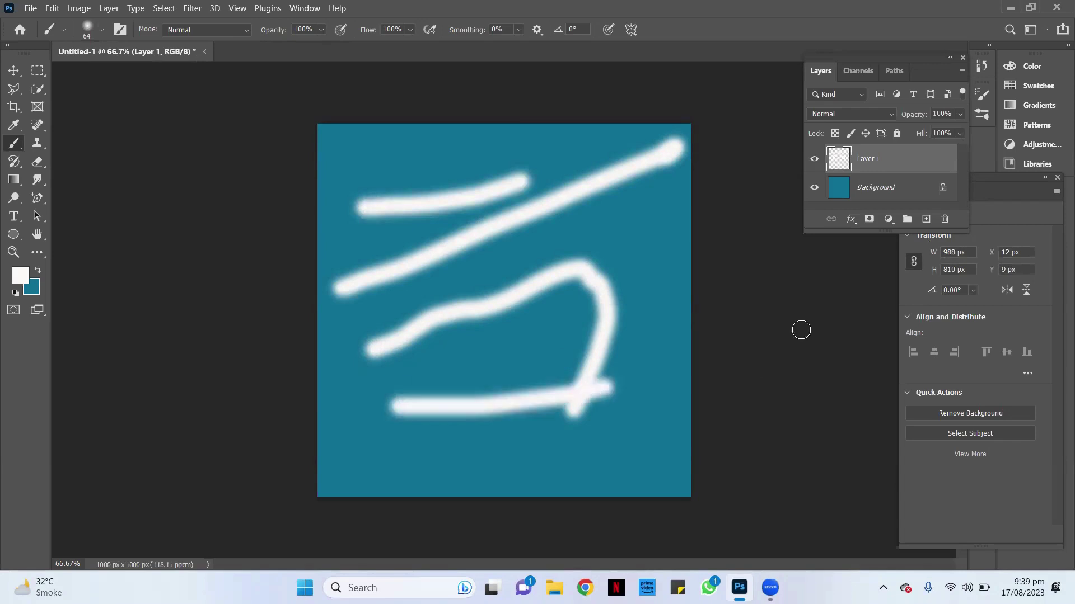
Delete Layer 1 with its strokes, confirming the deletion
left_click(945, 220)
left_click(496, 227)
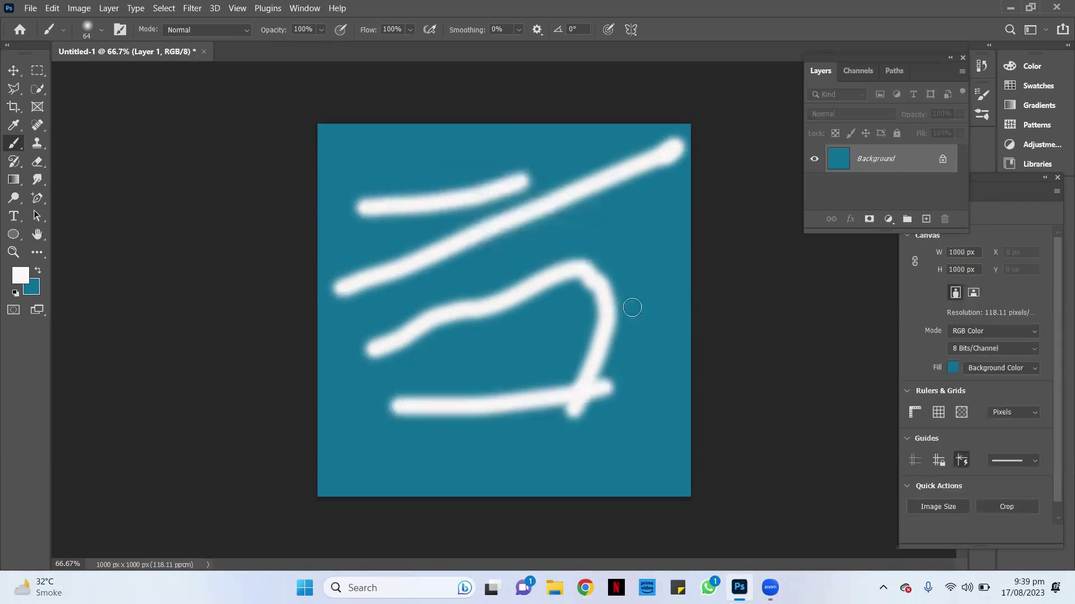
key("ctrl+z")
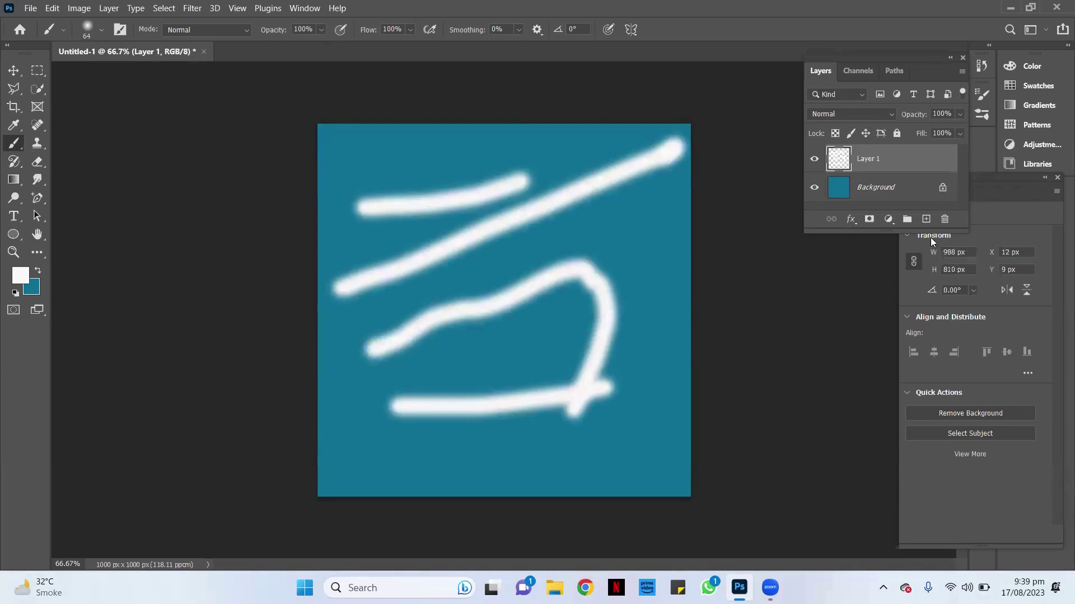
left_click(944, 220)
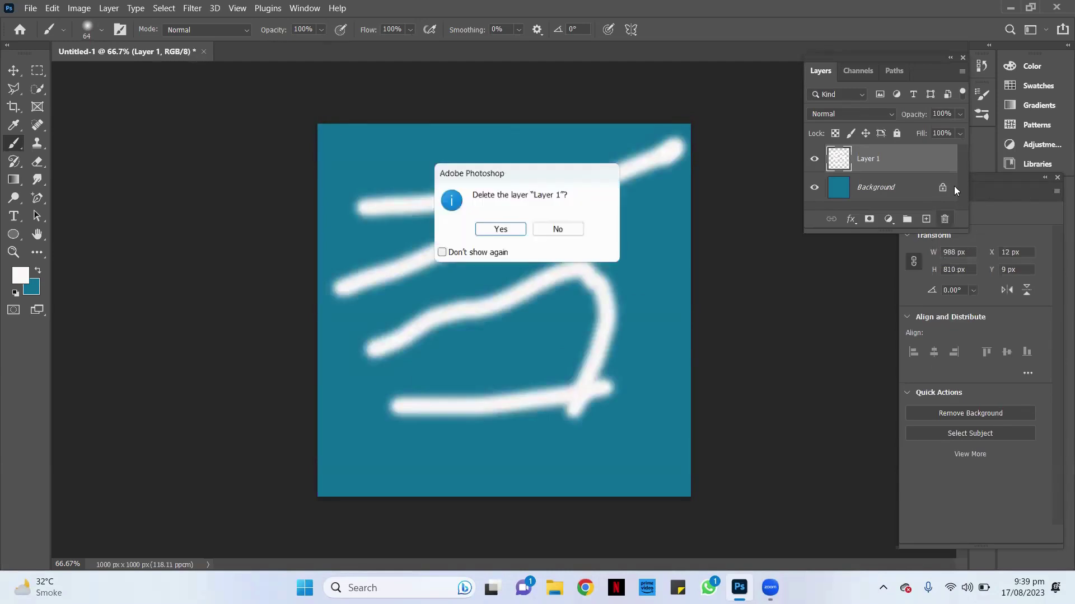
left_click(497, 229)
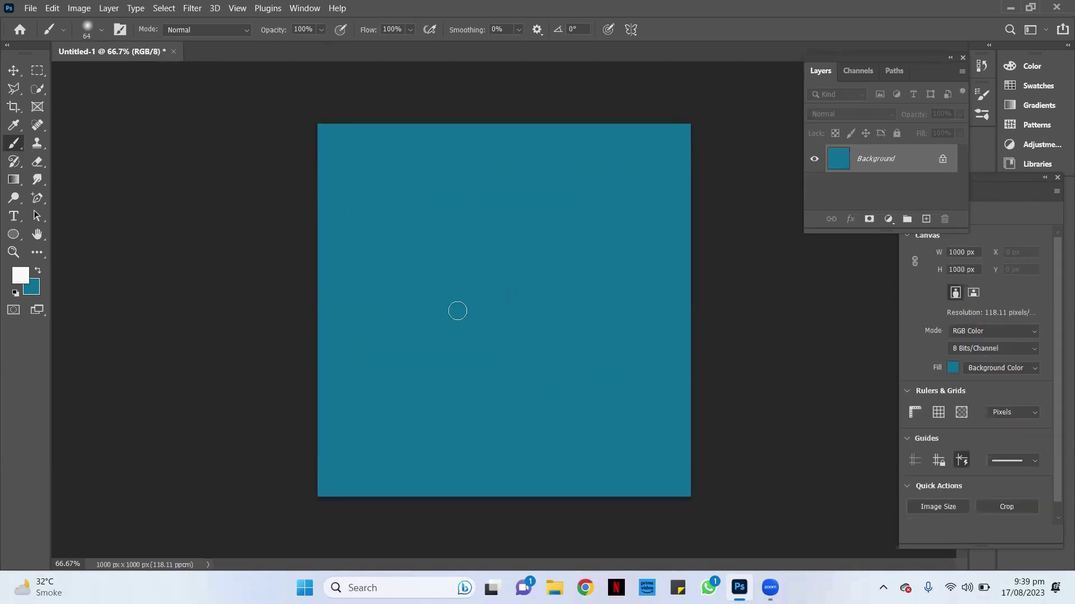
Paint white diagonals, a dot, a vertical line and a bottom line directly on the Background
left_click_drag(631, 102, 397, 335)
left_click_drag(450, 389, 652, 256)
left_click(632, 392)
left_click_drag(370, 182, 348, 389)
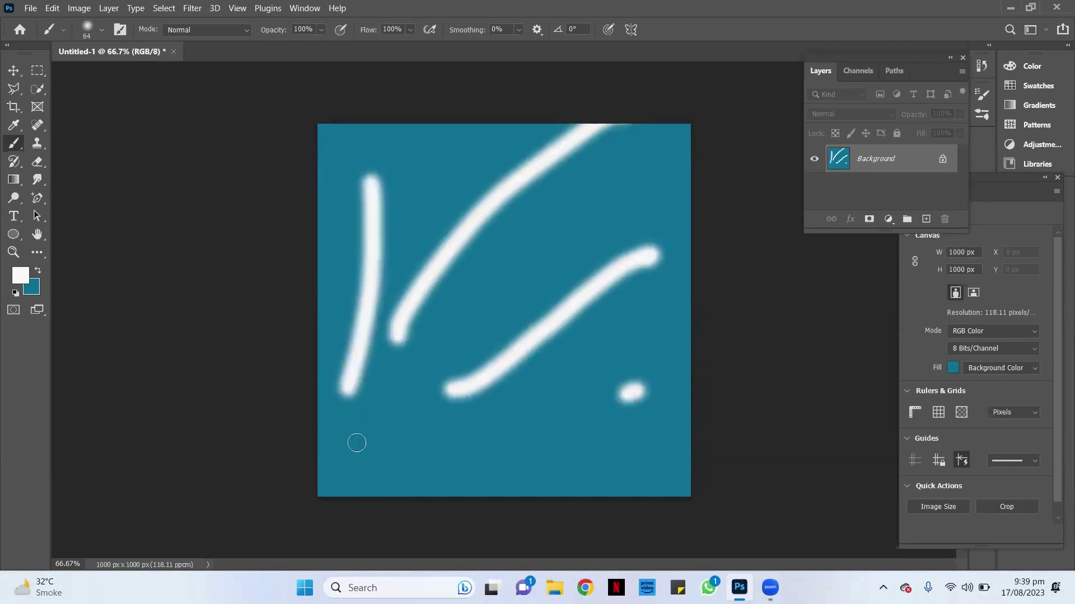
left_click_drag(355, 442, 668, 469)
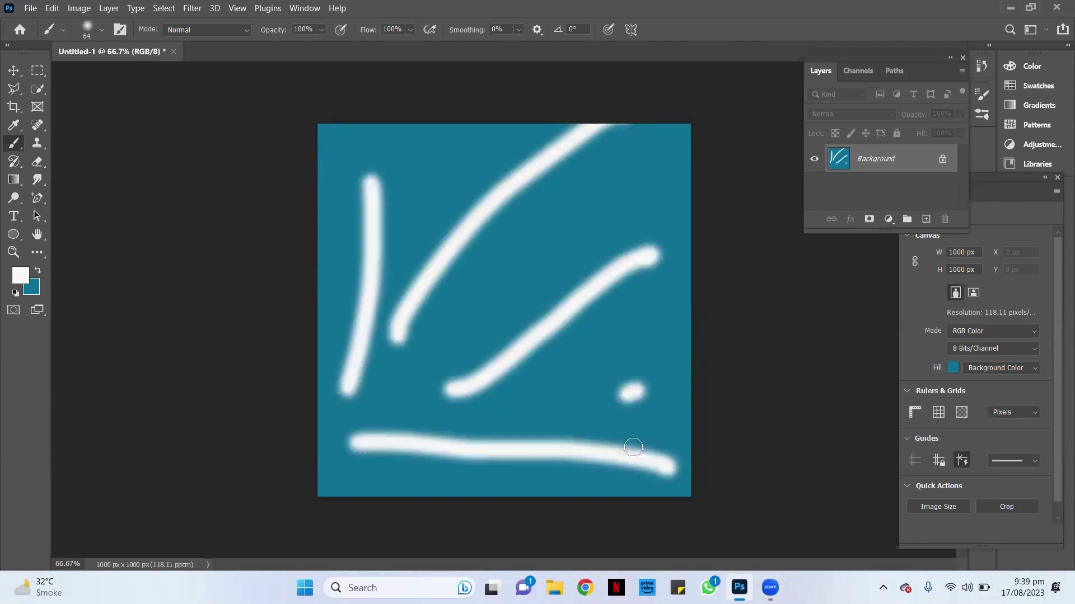
left_click(10, 73)
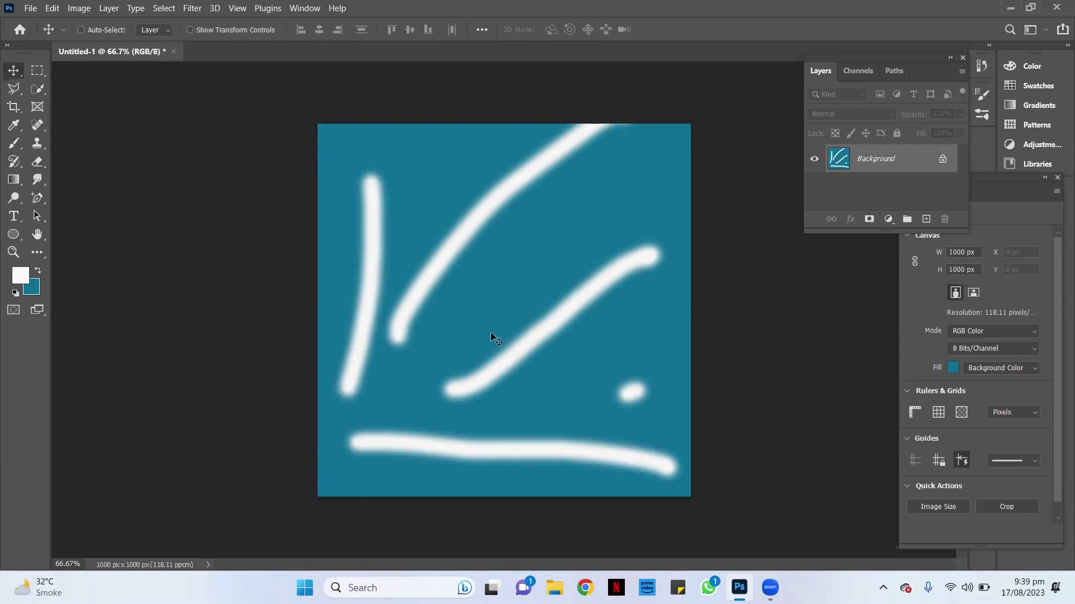
Undo the bottom stroke and try moving the locked Background, dismissing the warning
key("ctrl+z")
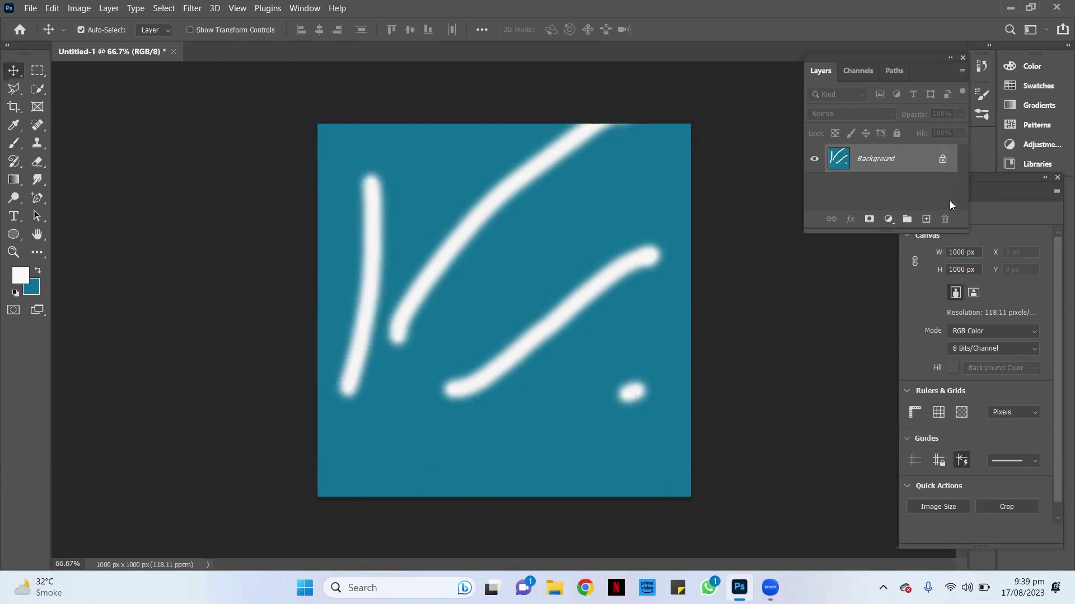
left_click_drag(940, 218, 875, 162)
left_click_drag(441, 344, 476, 361)
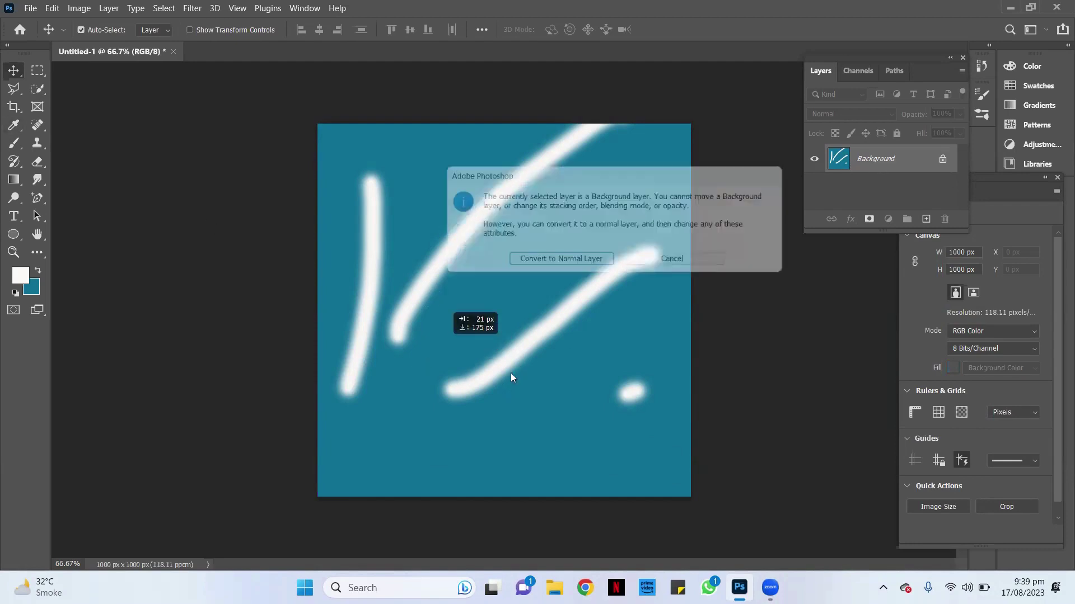
left_click(674, 266)
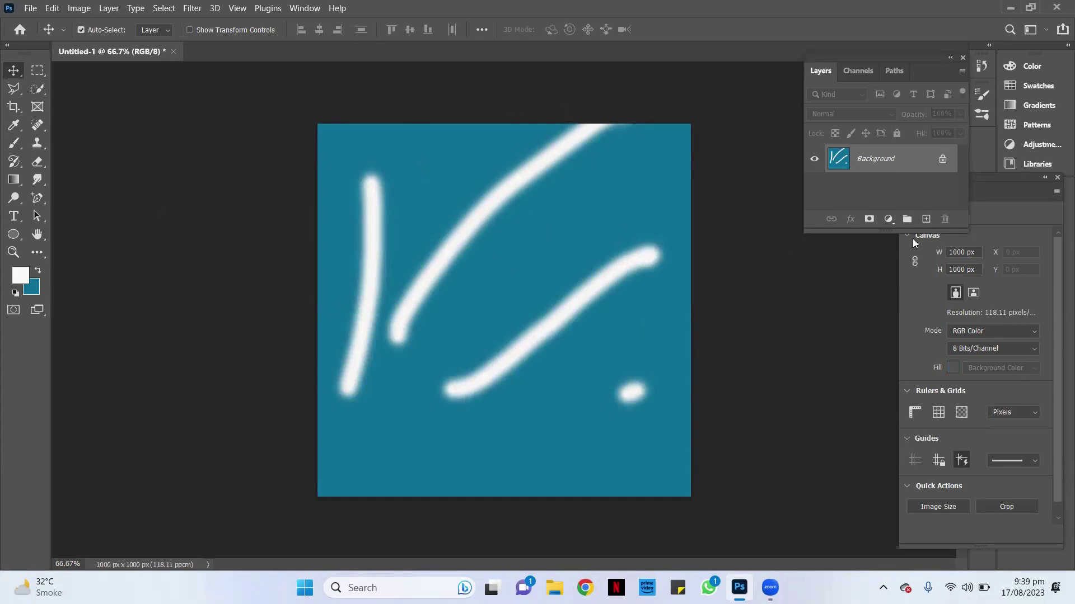
Add a new layer and paint three white strokes: top, diagonal and bottom
left_click(926, 219)
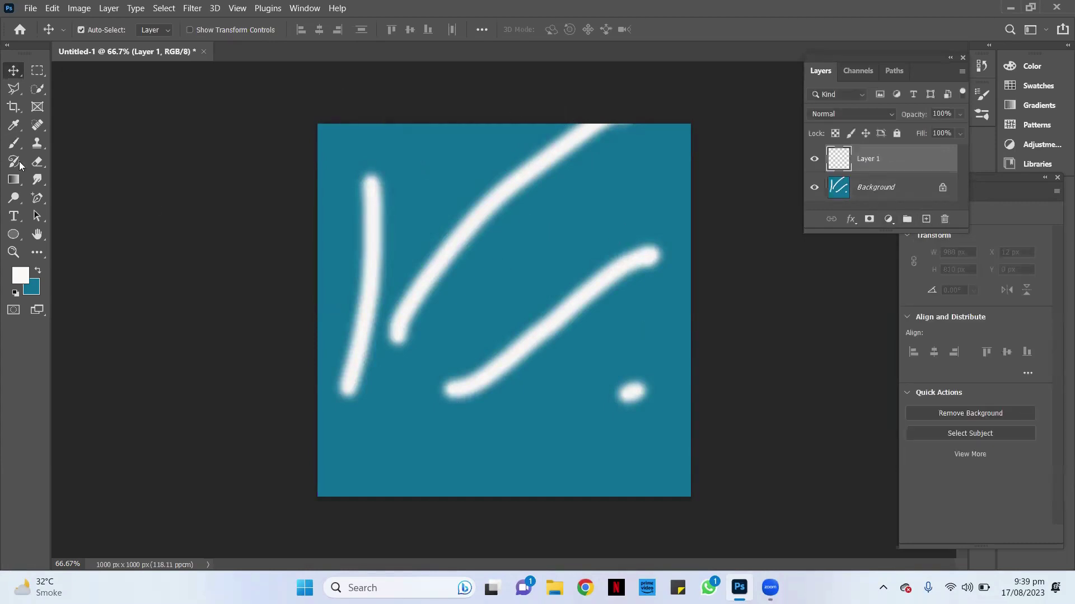
left_click(13, 144)
left_click_drag(348, 148, 466, 163)
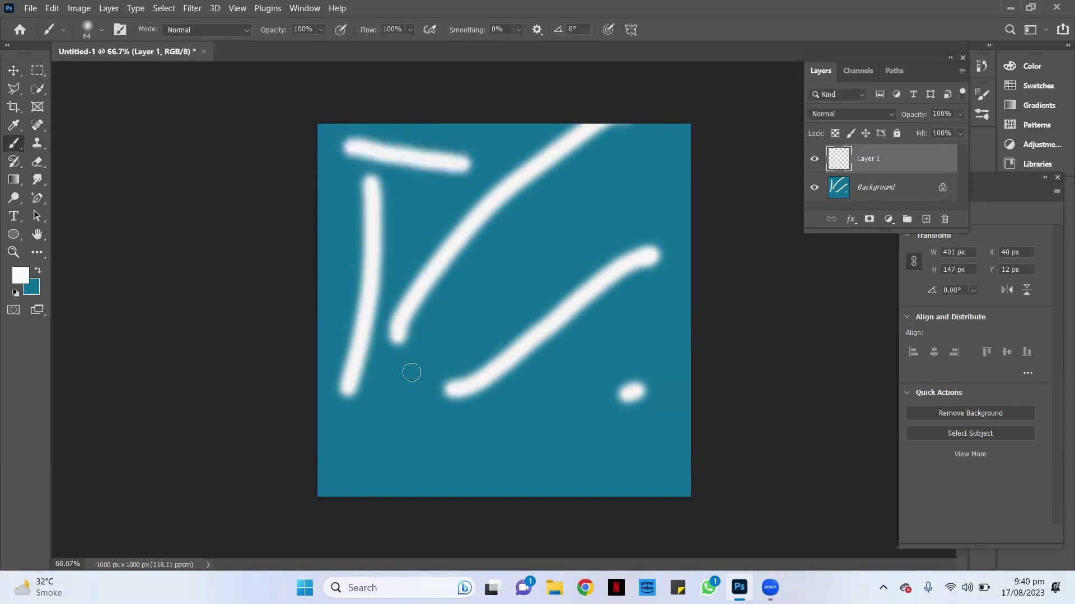
left_click_drag(400, 369, 638, 205)
left_click_drag(368, 460, 557, 445)
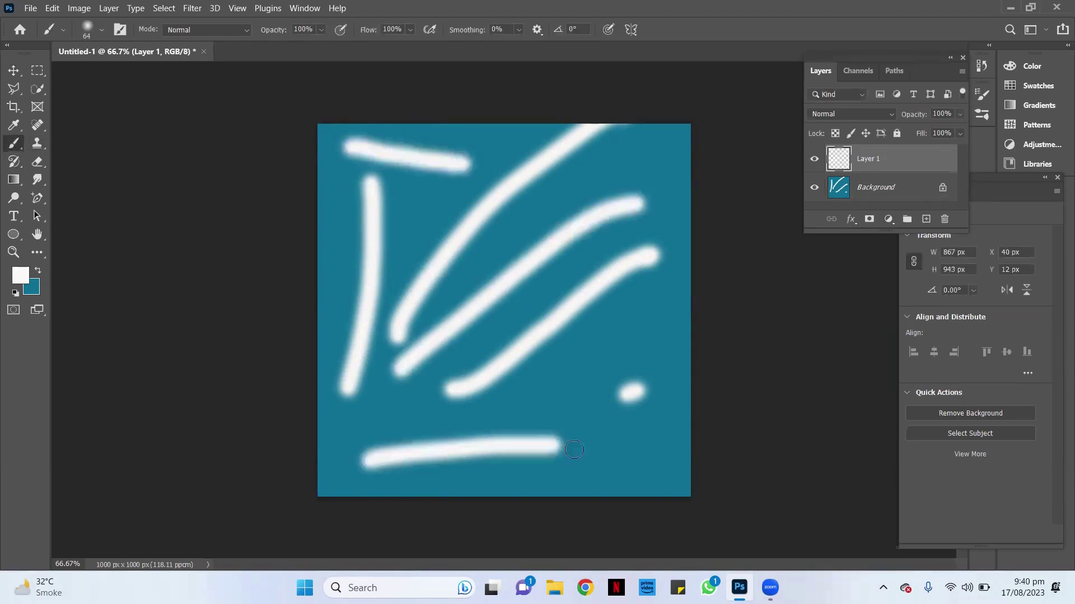
Reposition Layer 1's strokes around the canvas with the Move tool
left_click(13, 70)
mouse_move(437, 162)
left_mouse_down()
mouse_move(439, 248)
mouse_move(543, 186)
mouse_move(640, 191)
left_mouse_up()
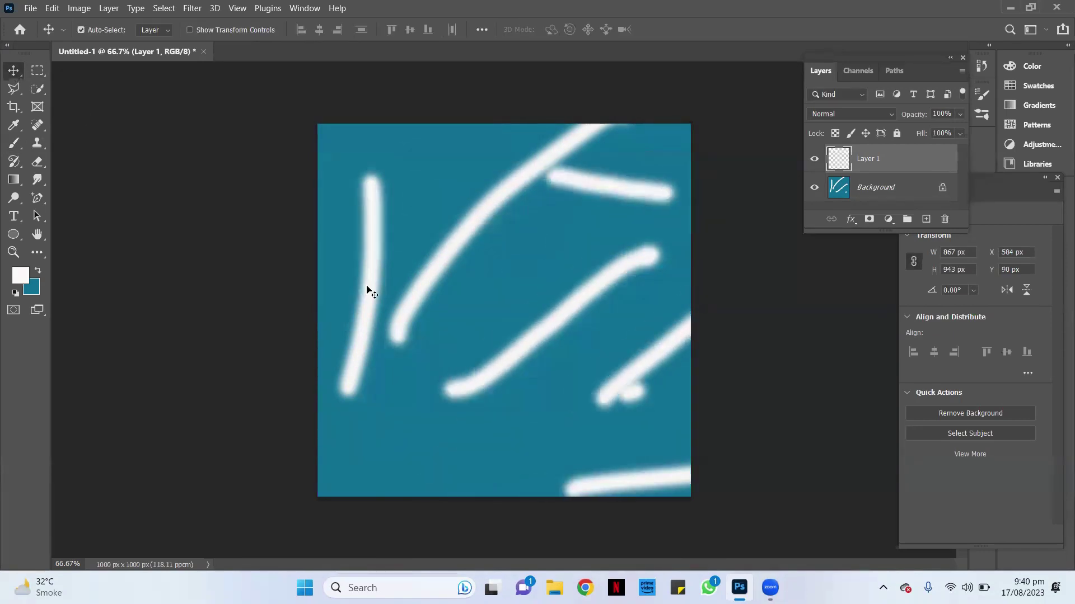
left_click_drag(370, 292, 314, 287)
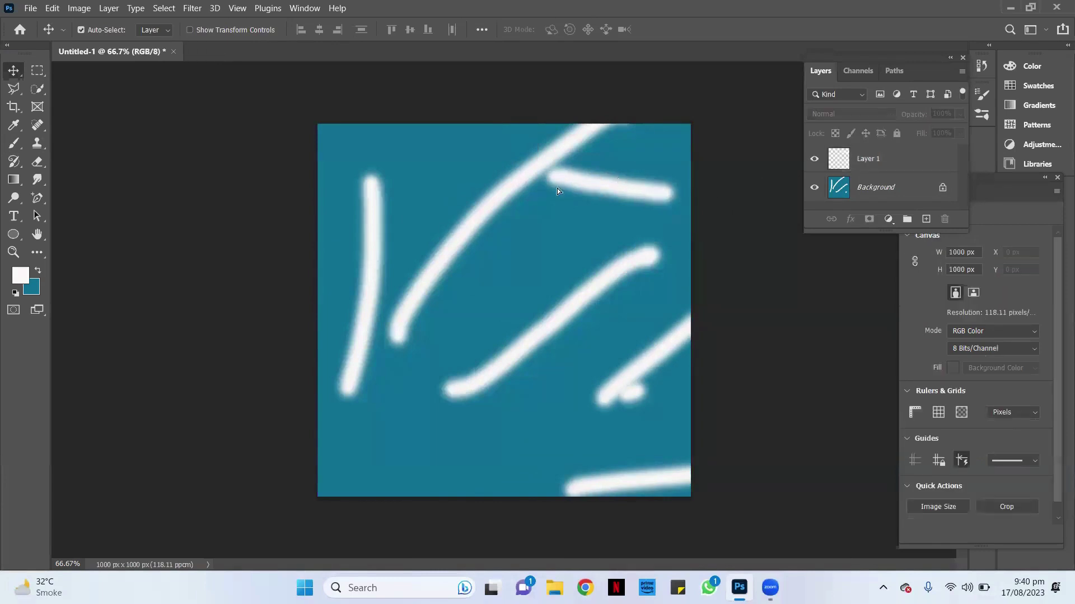
left_click_drag(557, 188, 461, 137)
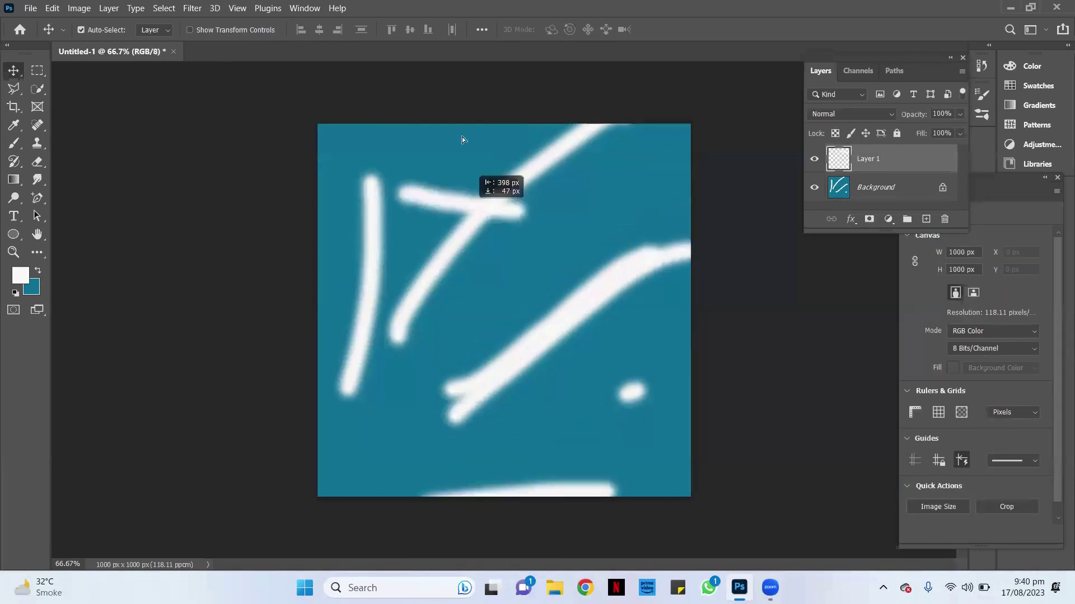
left_click_drag(462, 137, 439, 166)
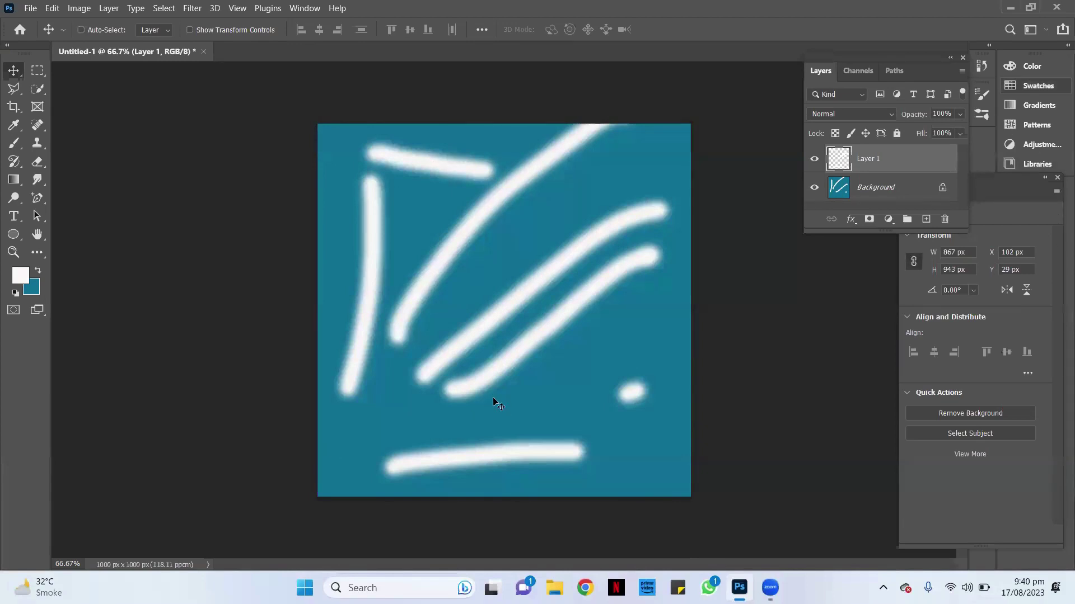
Undo the moves, the new layer with its strokes, and the left vertical stroke
key("ctrl+z")
key("ctrl+z")
key("ctrl+z")
key("ctrl+z")
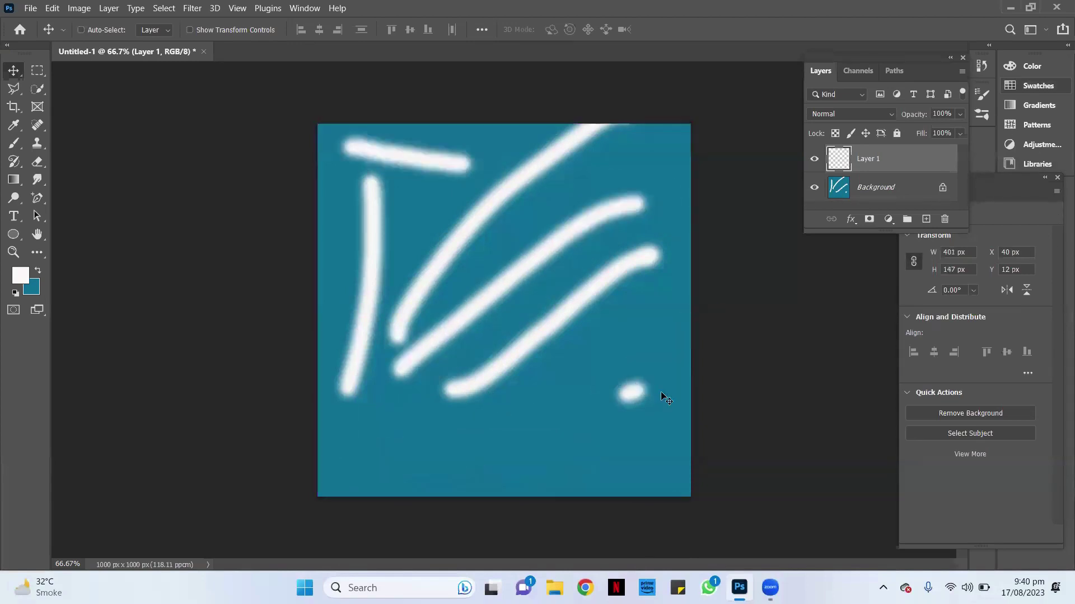
key("ctrl+z")
key("ctrl+z")
key("ctrl+z")
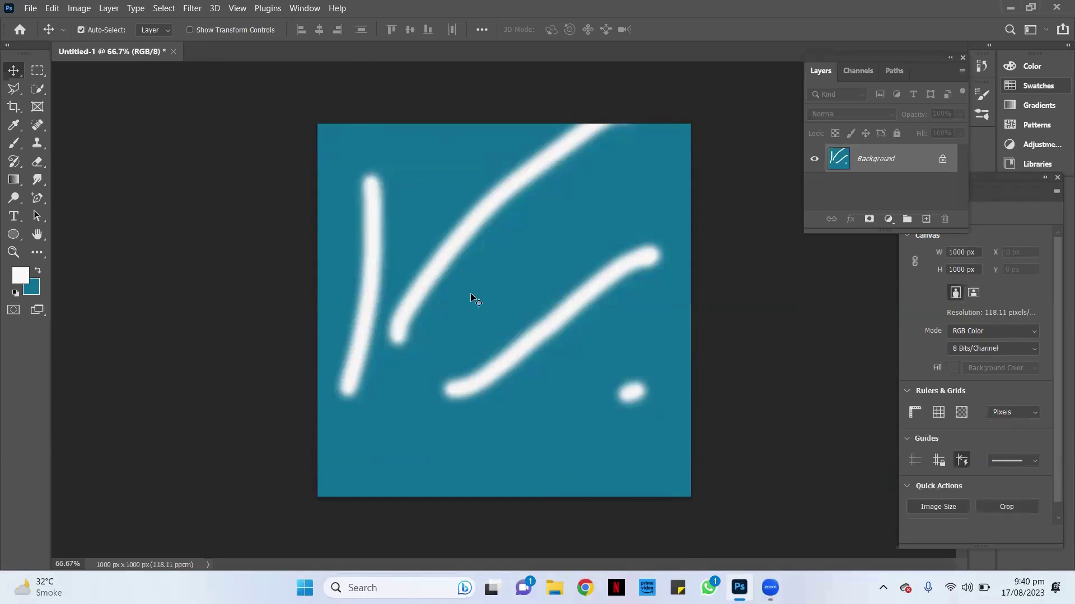
key("ctrl+z")
key("ctrl+z")
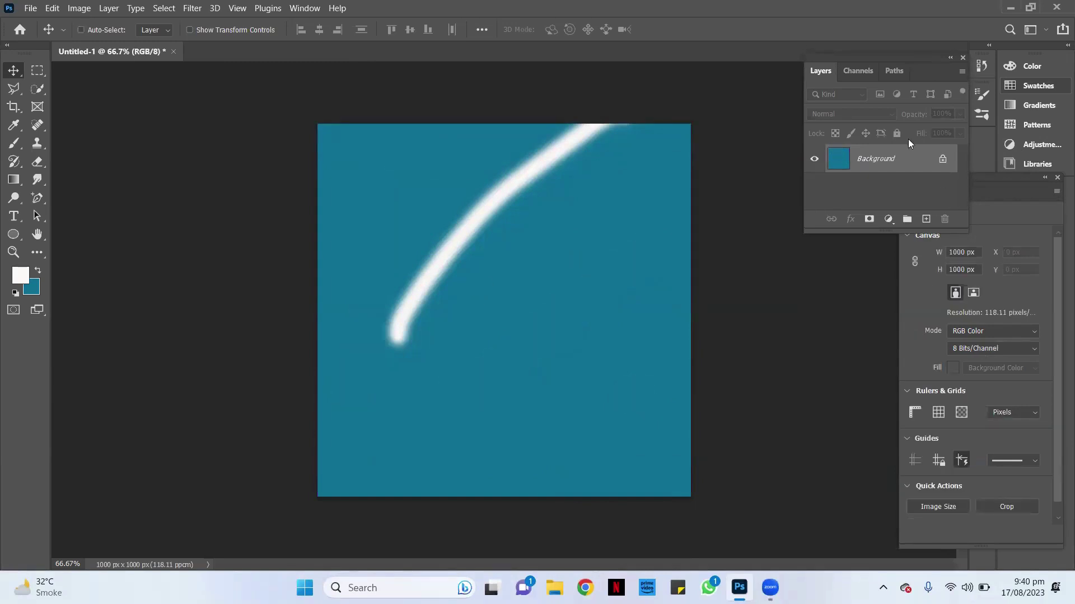
key("ctrl+z")
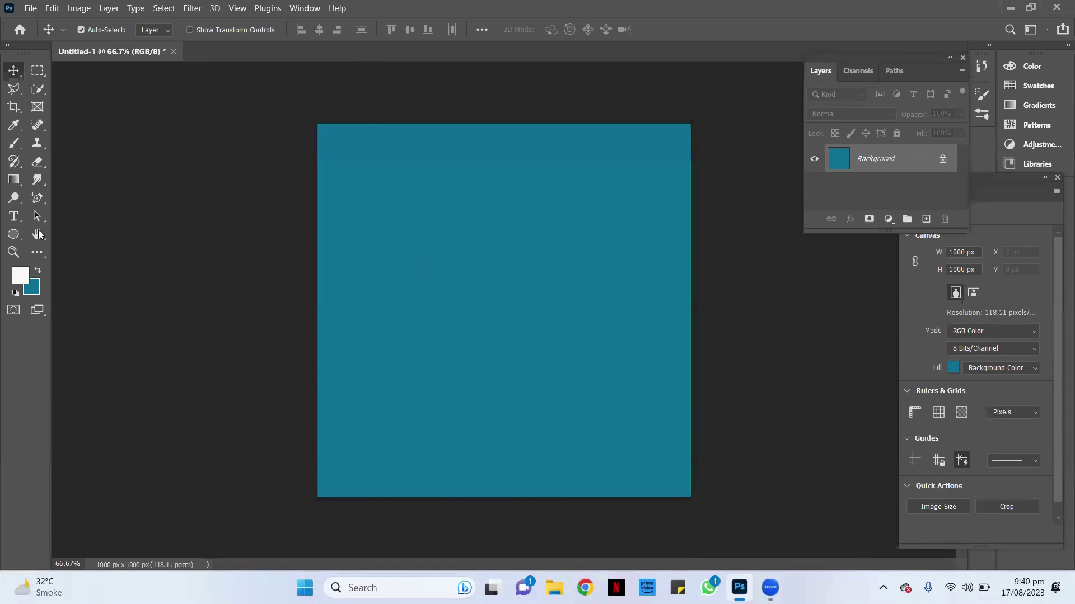
left_click(14, 144)
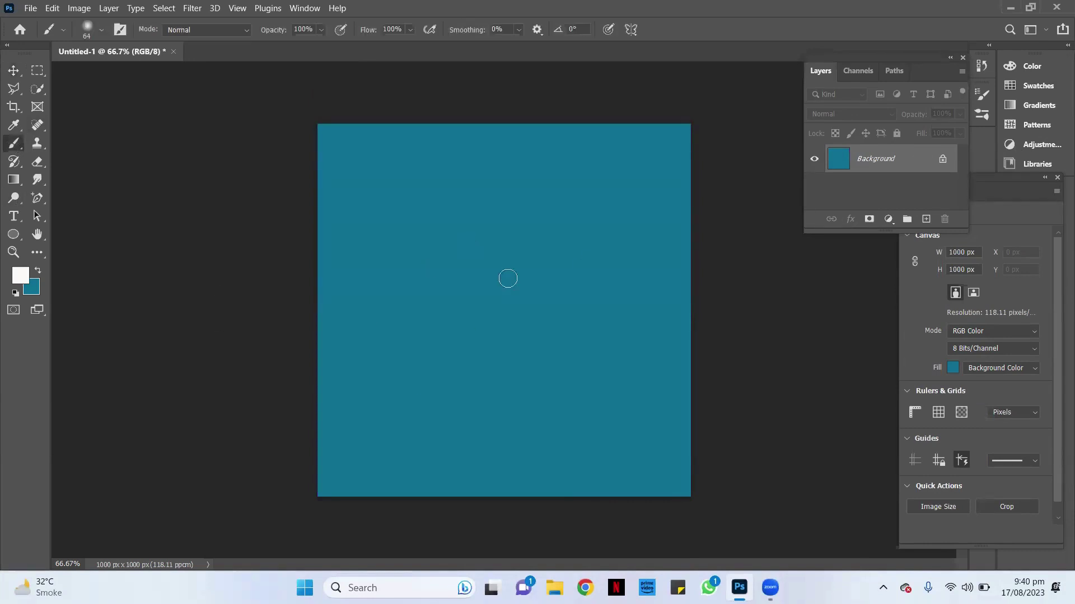
left_click_drag(297, 216, 712, 209)
left_click_drag(369, 79, 448, 504)
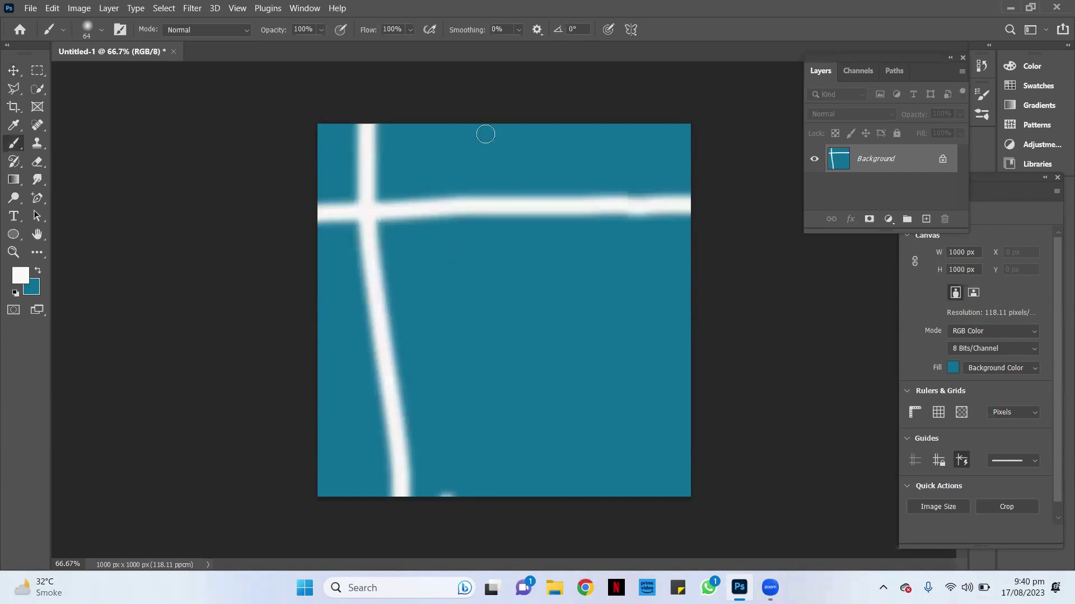
mouse_move(449, 116)
left_mouse_down()
mouse_move(475, 408)
mouse_move(541, 497)
left_mouse_up()
mouse_move(515, 126)
left_mouse_down()
mouse_move(590, 391)
mouse_move(641, 464)
left_mouse_up()
left_click_drag(577, 165, 302, 434)
left_click_drag(679, 465, 392, 367)
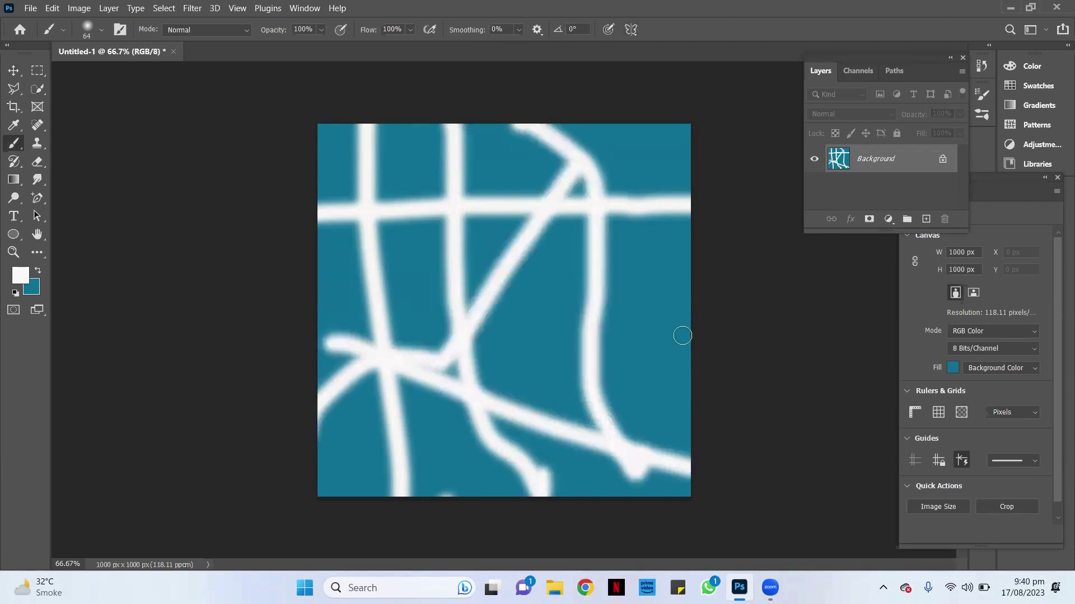
left_click_drag(677, 335, 321, 469)
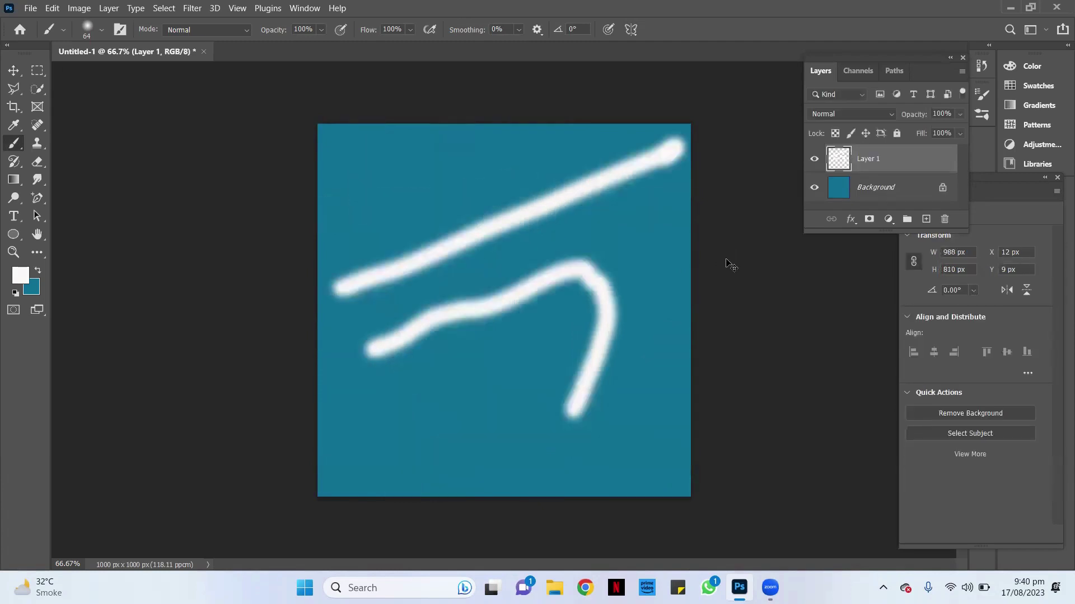
key("ctrl+z")
left_click(945, 221)
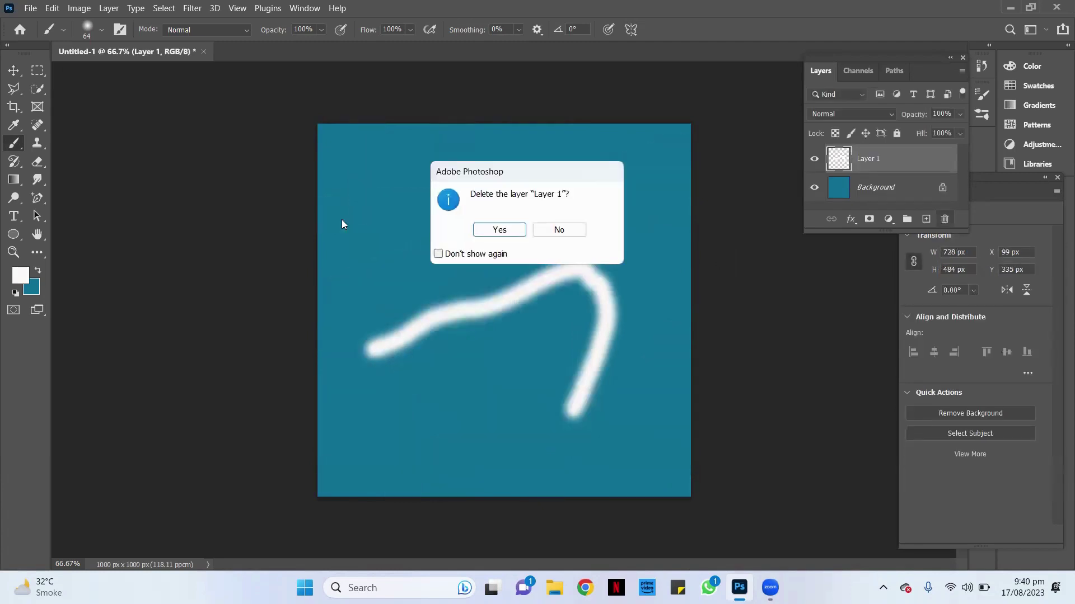
left_click(491, 234)
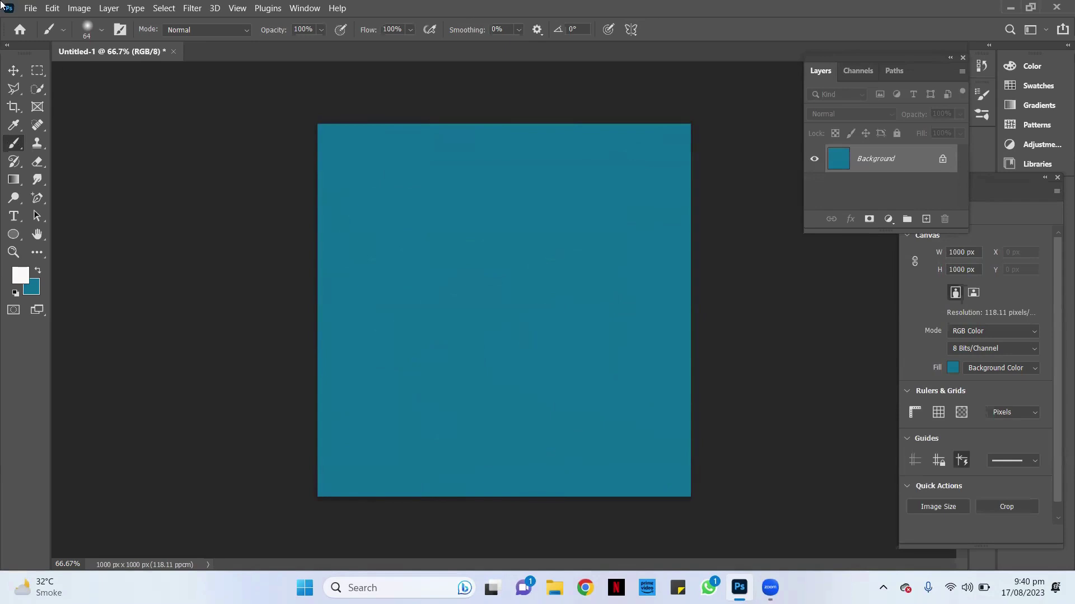
Select a central rectangle and cover it with crisscrossing soft white brush strokes
left_click(39, 70)
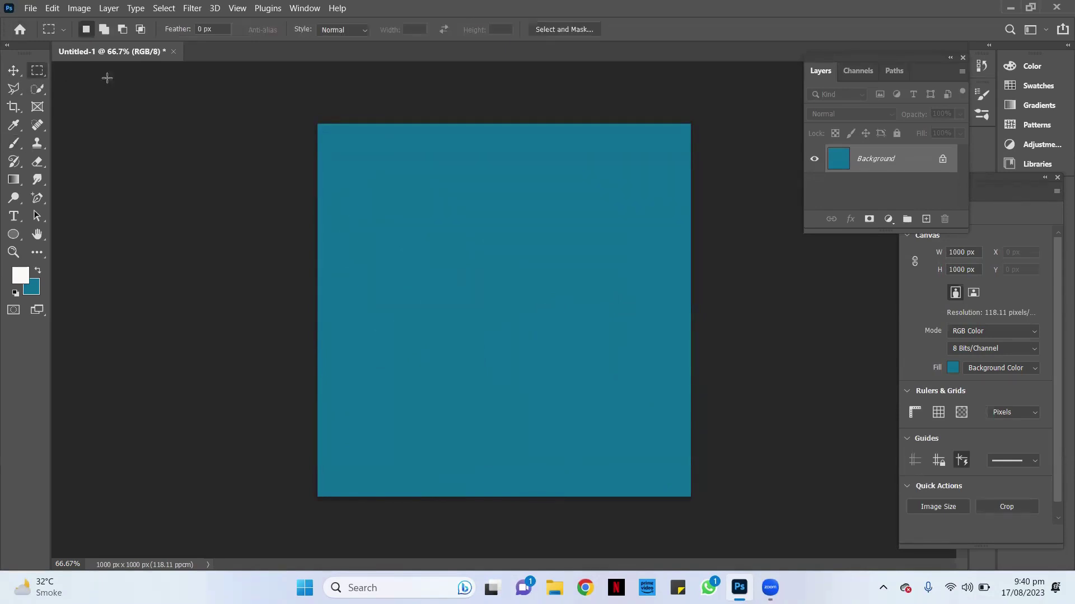
mouse_move(373, 220)
left_mouse_down()
mouse_move(668, 395)
mouse_move(650, 390)
left_mouse_up()
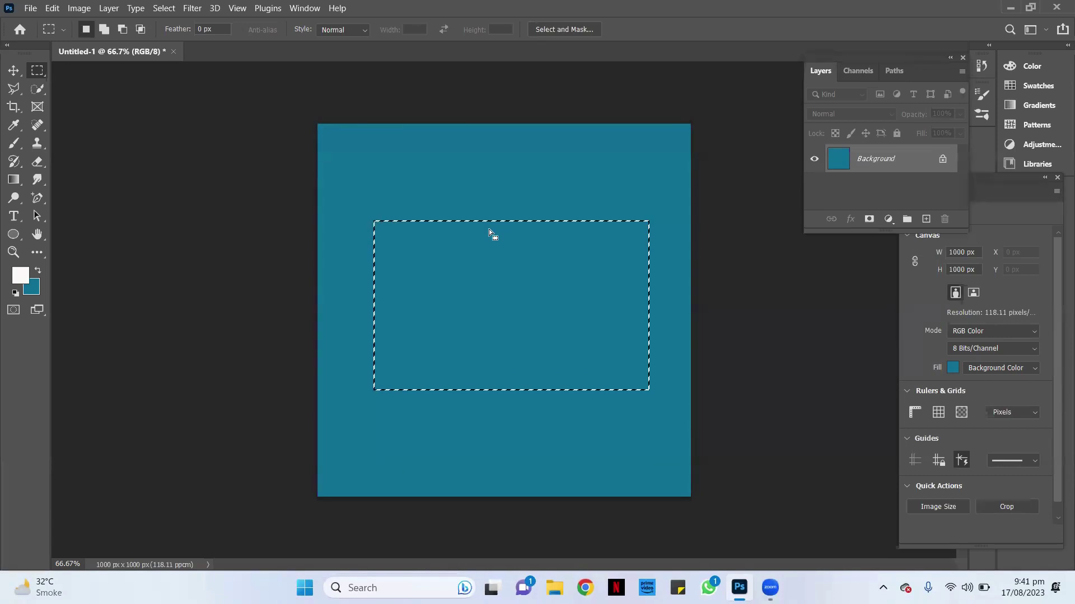
left_click(13, 143)
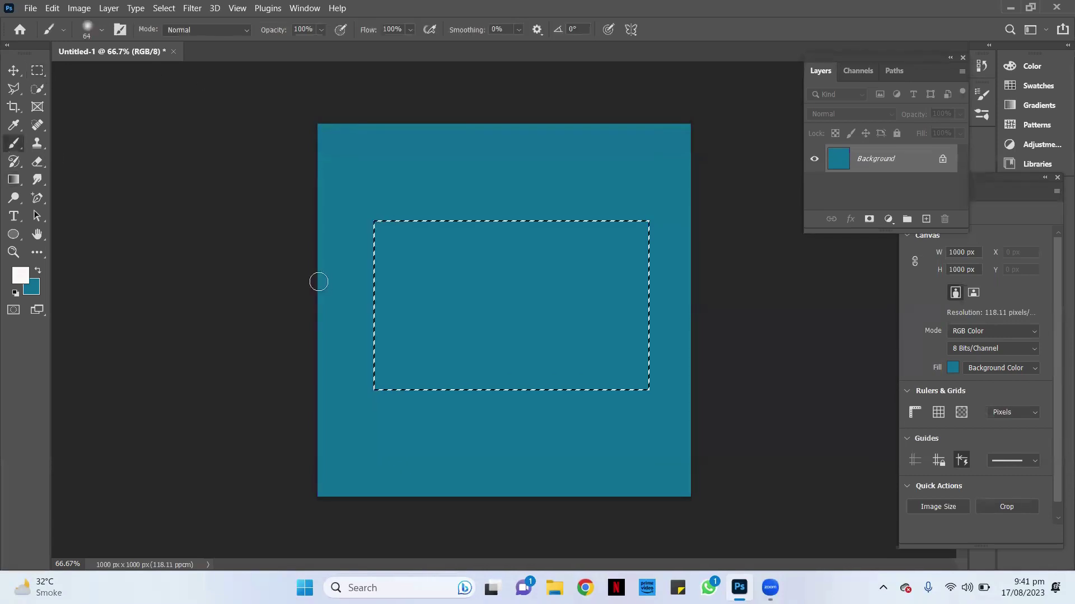
mouse_move(330, 262)
left_mouse_down()
mouse_move(489, 308)
mouse_move(364, 313)
left_mouse_up()
left_click_drag(402, 115, 450, 141)
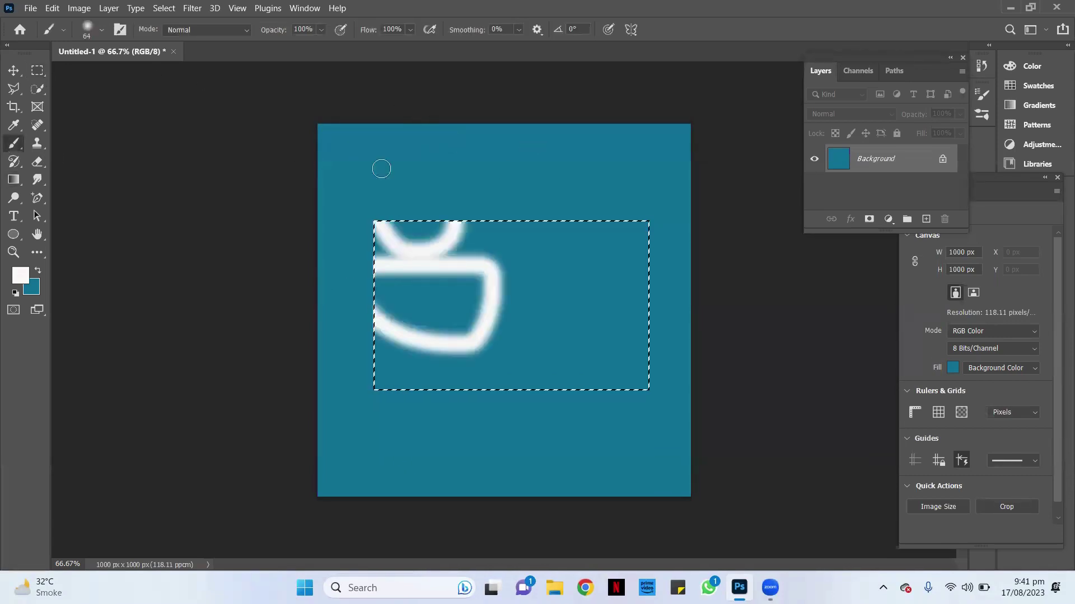
left_click_drag(660, 163, 420, 447)
left_click_drag(442, 157, 458, 409)
left_click_drag(464, 190, 588, 401)
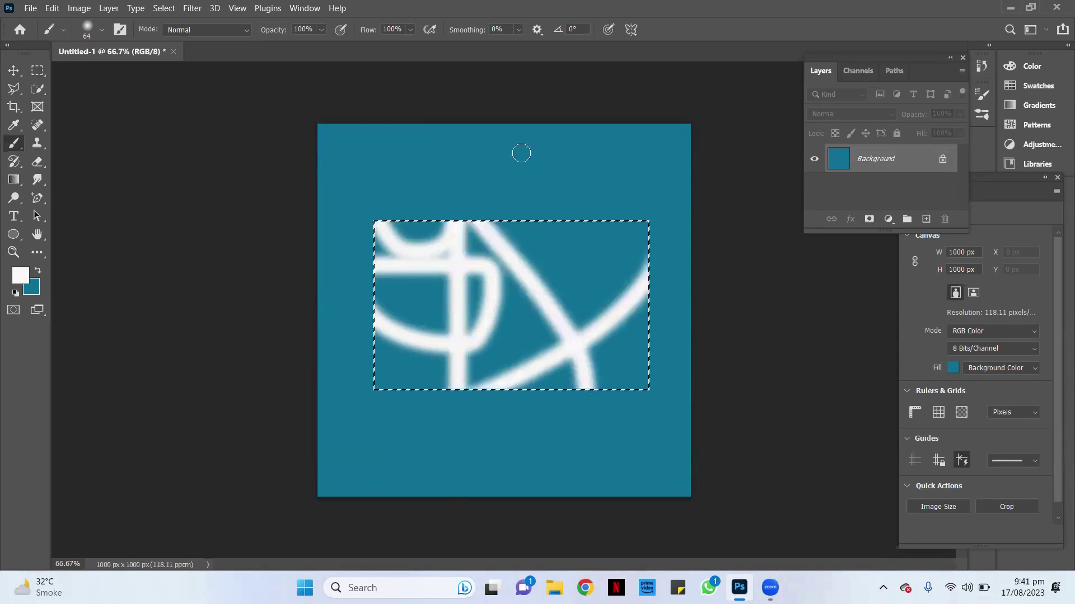
left_click_drag(521, 151, 616, 403)
left_click_drag(576, 185, 660, 343)
mouse_move(602, 230)
left_mouse_down()
mouse_move(386, 375)
mouse_move(565, 336)
left_mouse_up()
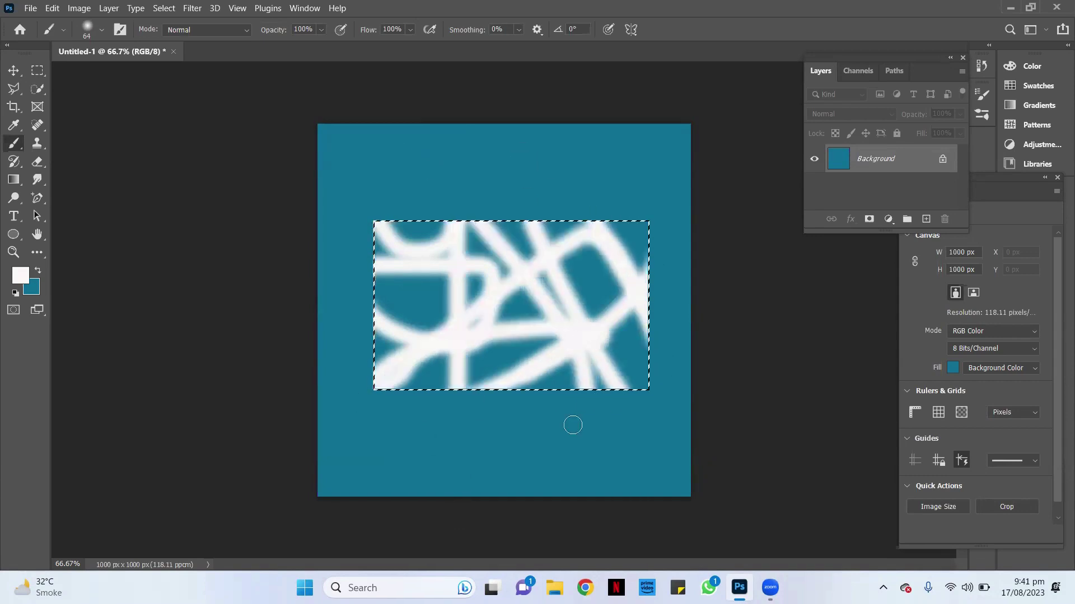
left_click_drag(426, 269, 392, 376)
left_click_drag(565, 242, 643, 376)
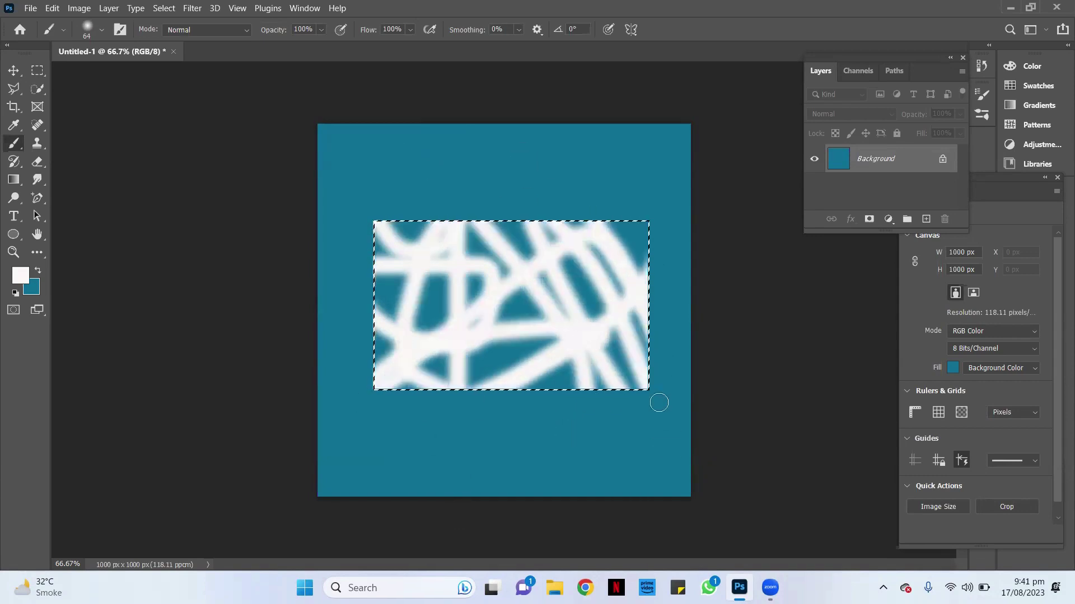
Shrink the brush to 17 px, add a thin white loop, and pick dark brown
left_click(101, 30)
left_click_drag(106, 74, 86, 74)
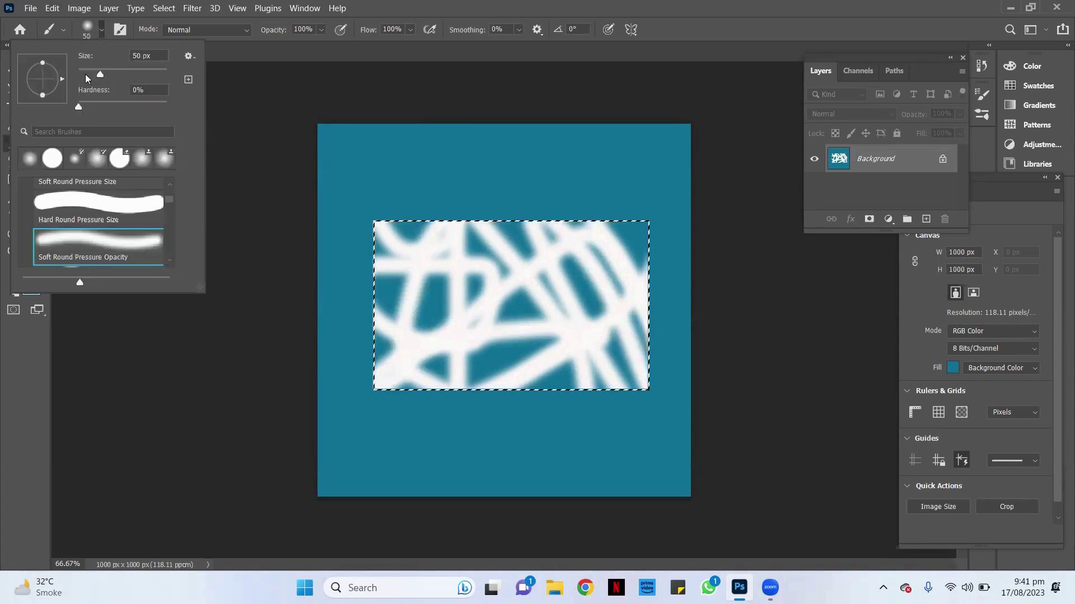
left_click_drag(504, 343, 520, 308)
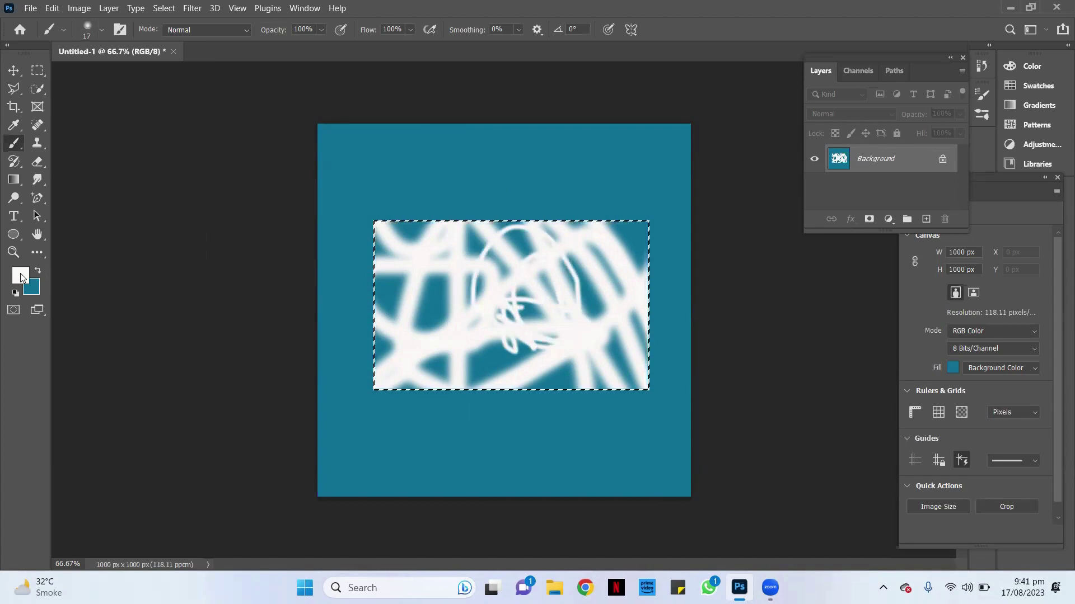
left_click(20, 275)
left_click(510, 407)
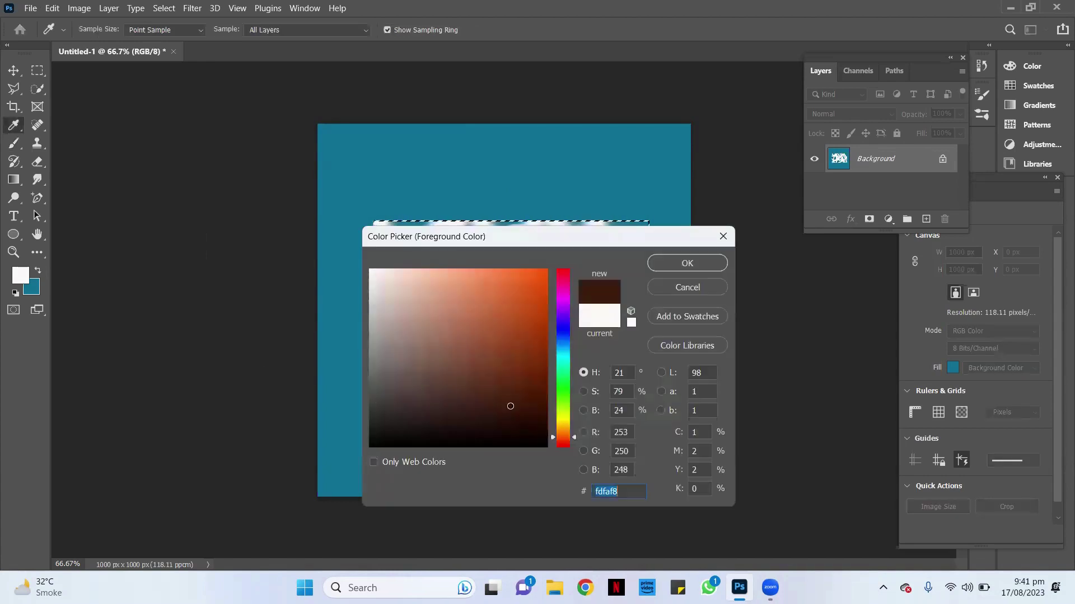
Confirm dark brown and scribble brown loops over the white strokes inside the selection
left_click(722, 267)
mouse_move(592, 318)
left_mouse_down()
mouse_move(488, 302)
mouse_move(537, 246)
mouse_move(435, 347)
mouse_move(387, 283)
mouse_move(485, 299)
mouse_move(546, 373)
mouse_move(554, 249)
mouse_move(644, 330)
mouse_move(638, 375)
mouse_move(411, 395)
mouse_move(493, 269)
mouse_move(487, 364)
mouse_move(426, 342)
mouse_move(663, 273)
mouse_move(525, 247)
left_mouse_up()
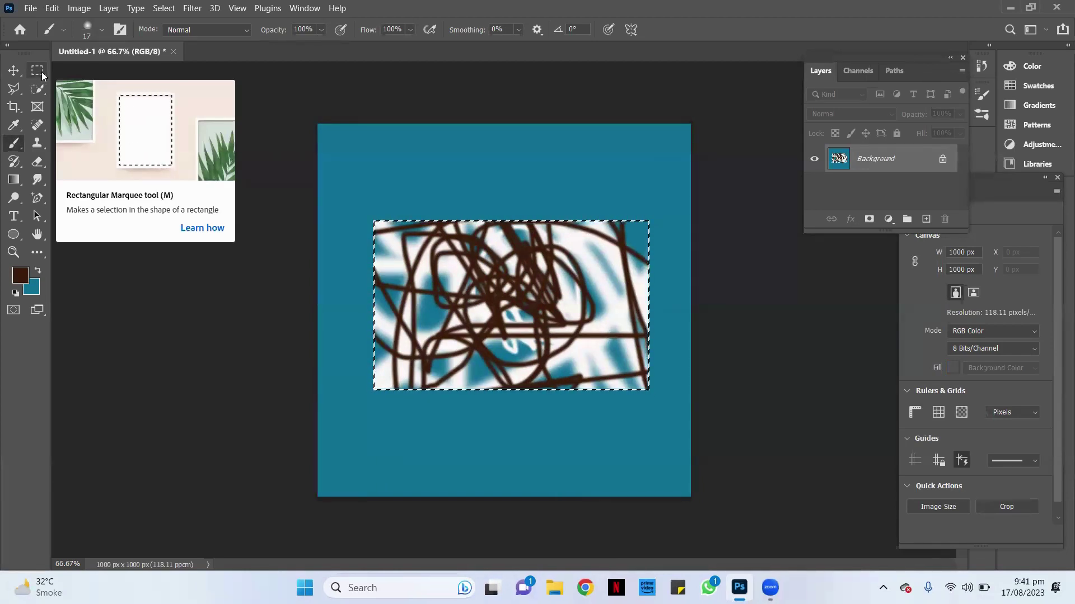
left_click(42, 73)
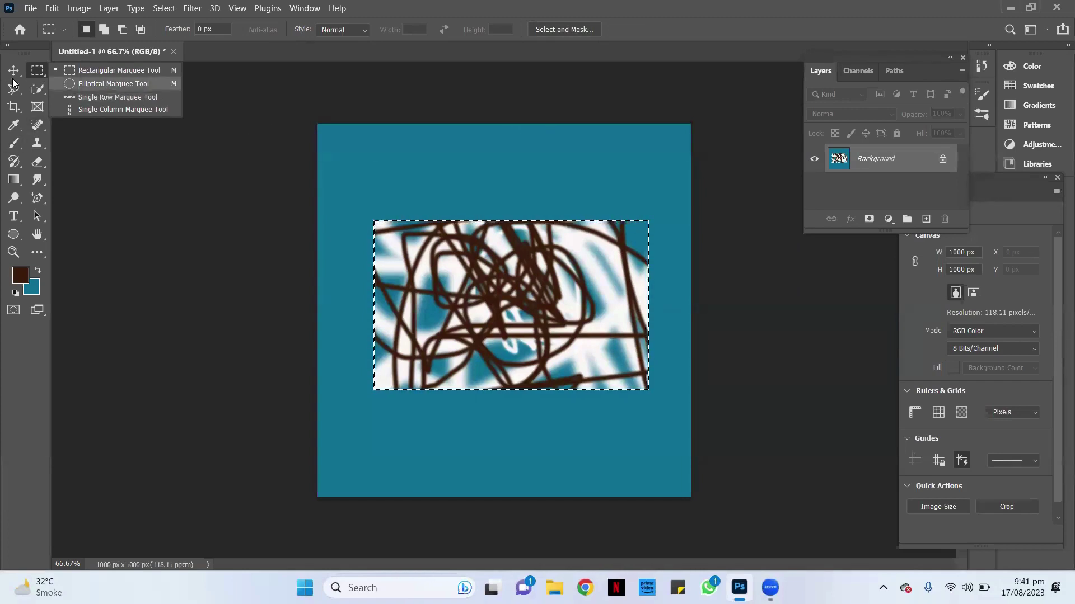
Select a rectangle across the upper canvas and fill it solid dark brown with Alt+Backspace
left_click_drag(406, 148, 634, 200)
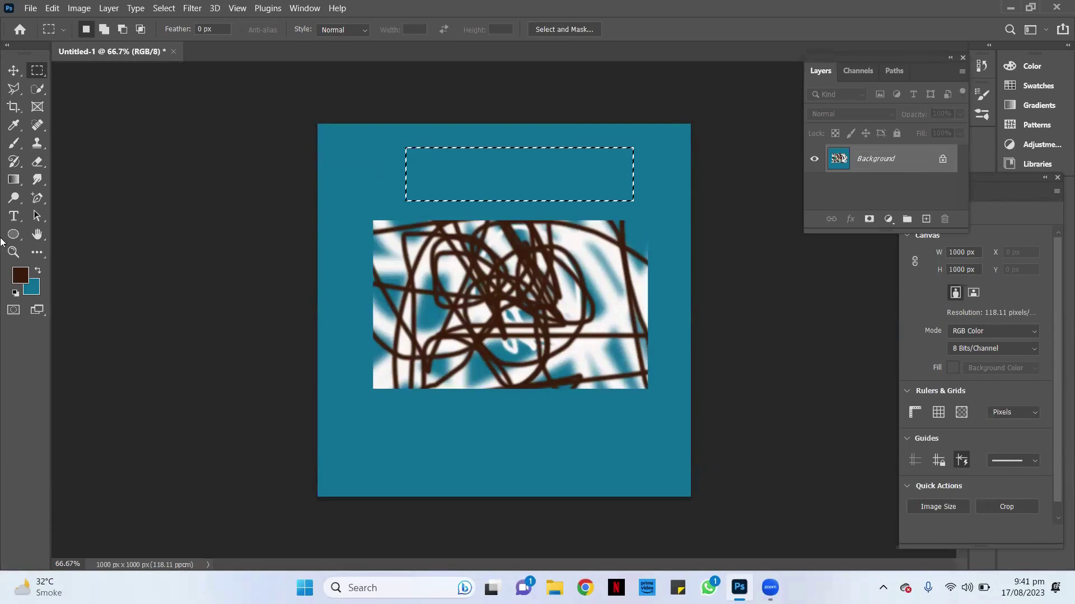
left_click(14, 143)
mouse_move(475, 171)
left_mouse_down()
mouse_move(633, 204)
mouse_move(359, 128)
left_mouse_up()
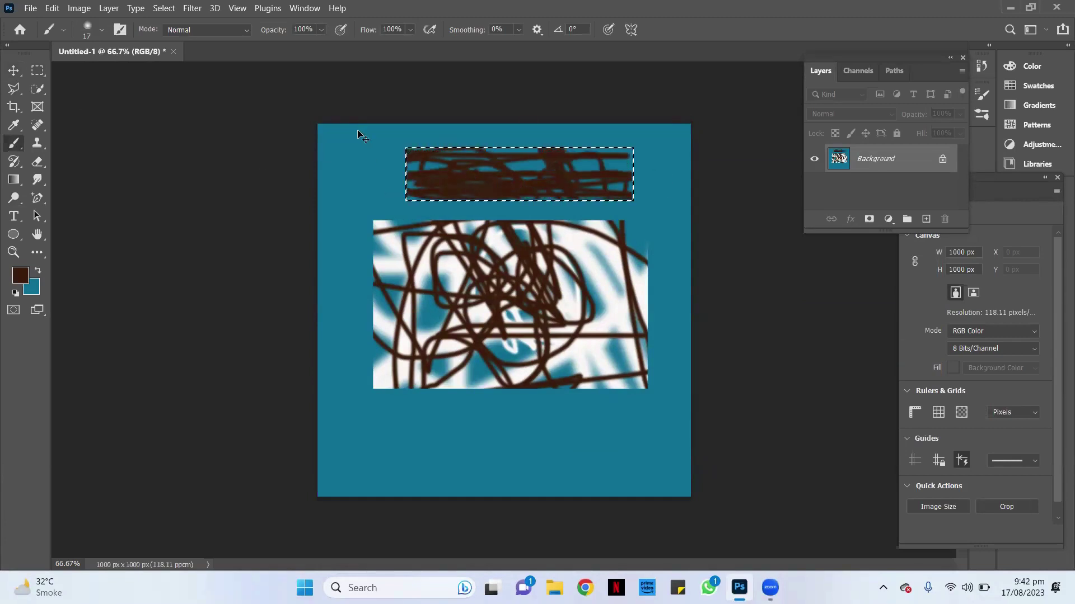
key("Delete")
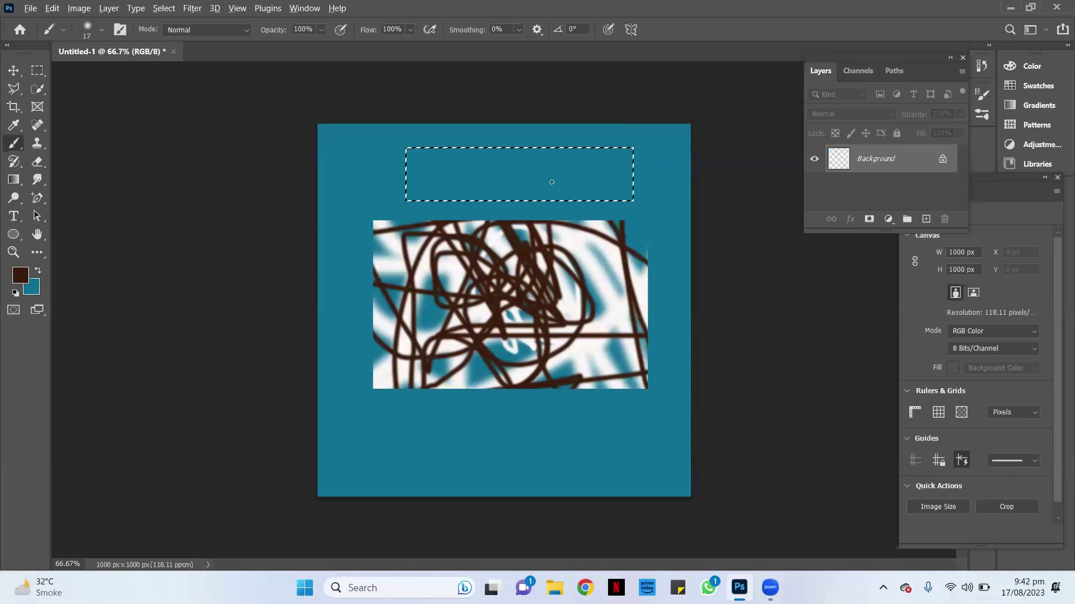
key("alt+BackSpace")
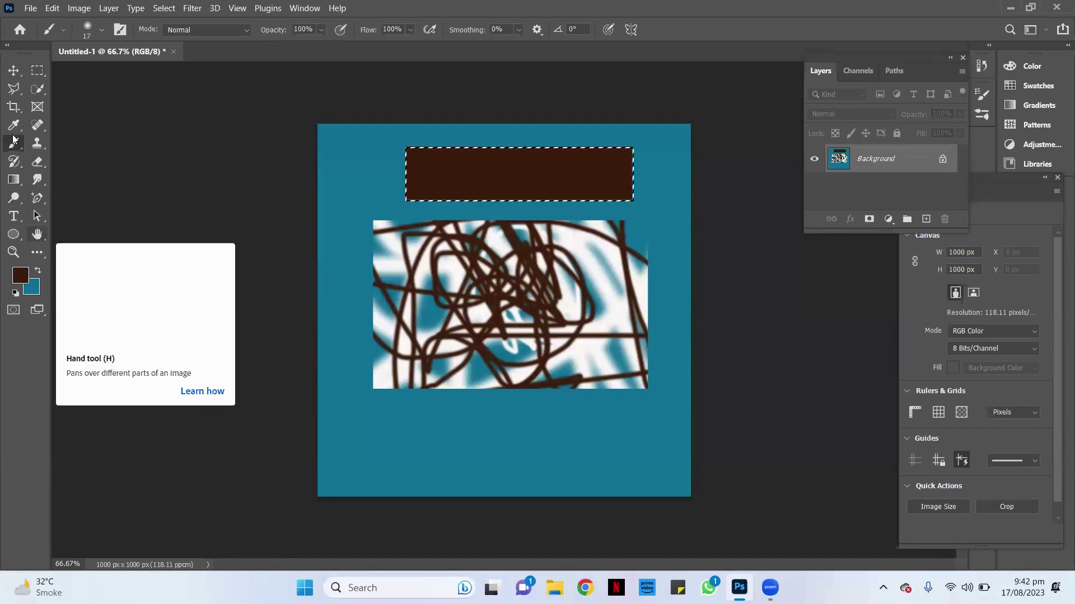
Erase the dark brown bar from the upper selection with the Eraser tool
left_click(37, 161)
mouse_move(455, 168)
left_mouse_down()
mouse_move(459, 182)
mouse_move(551, 141)
mouse_move(610, 171)
mouse_move(448, 170)
mouse_move(524, 161)
left_mouse_up()
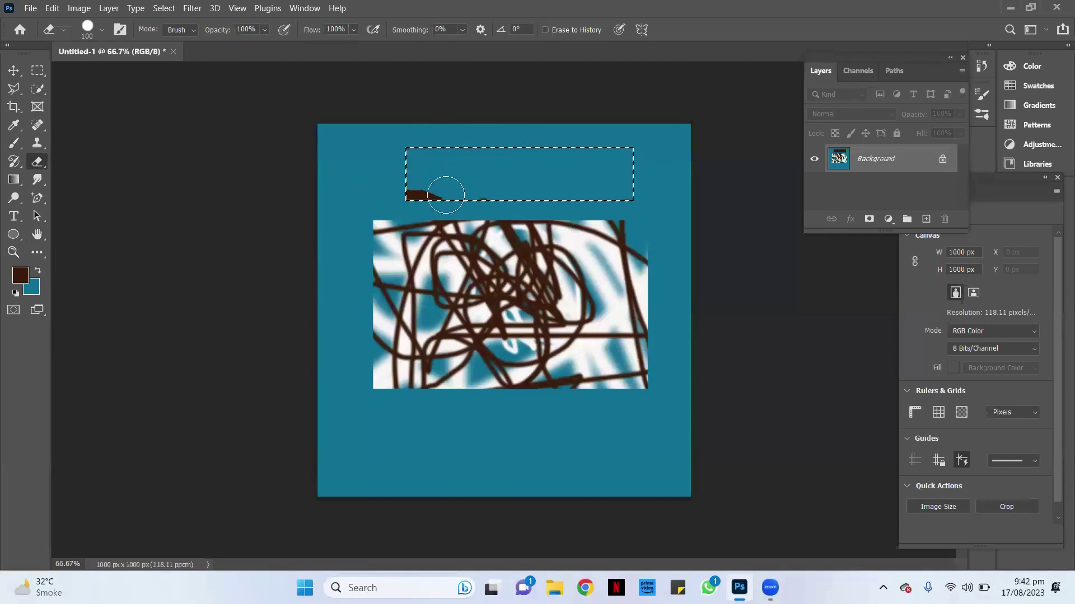
left_click_drag(447, 182, 618, 187)
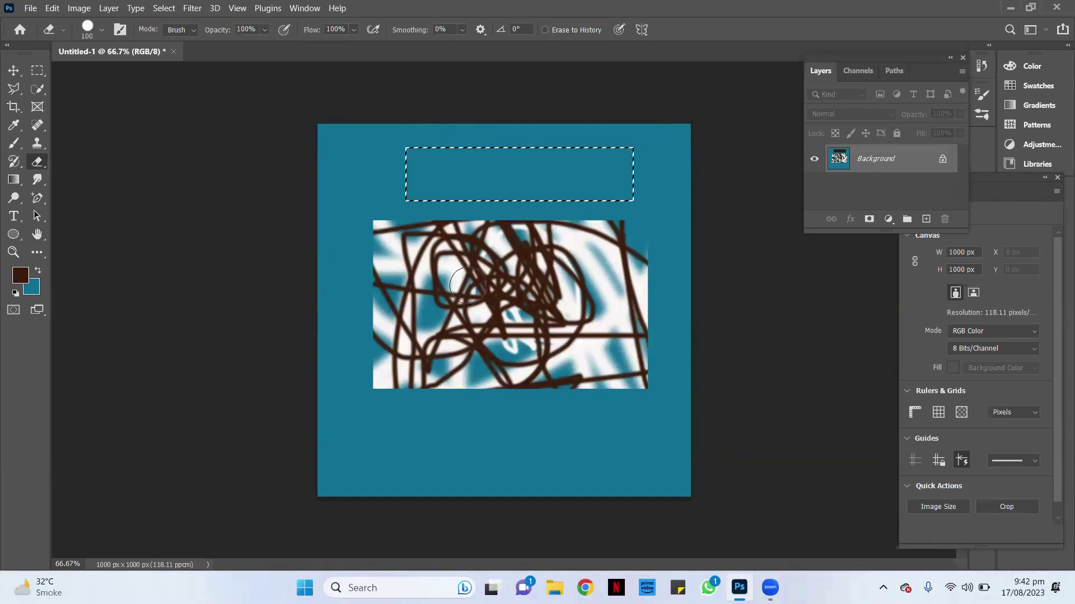
left_click(7, 71)
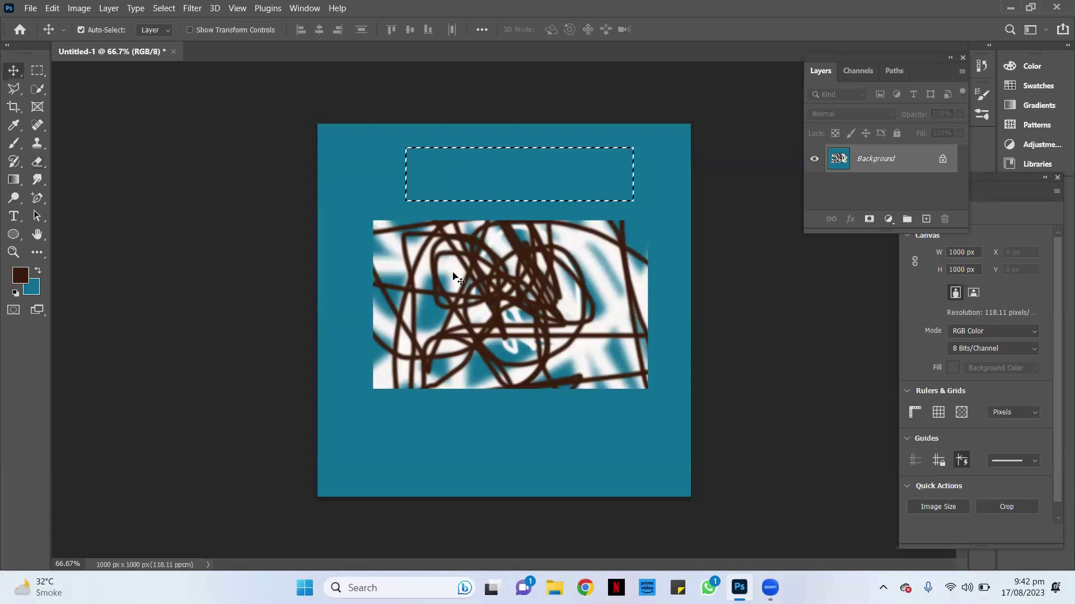
left_click(36, 71)
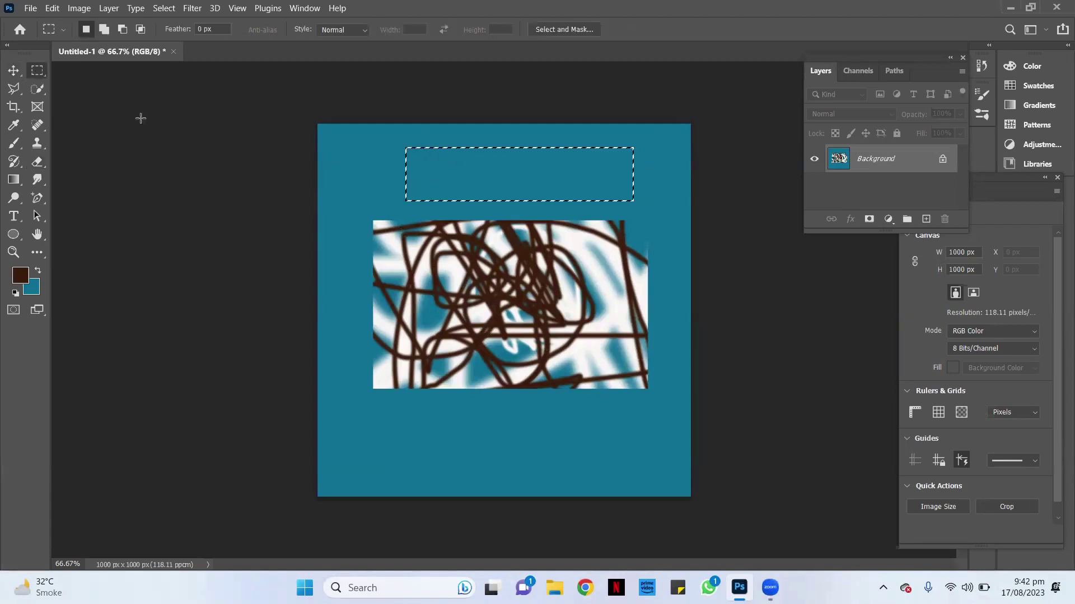
left_click(13, 71)
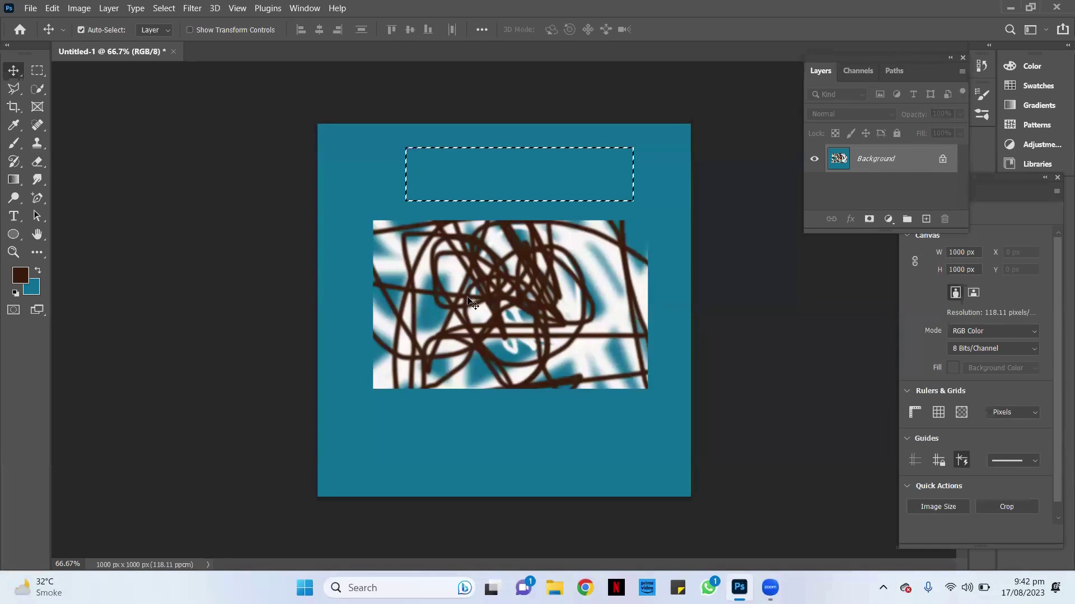
Try moving the locked Background three times, cancelling each warning, then deselect with Ctrl+D
left_click_drag(441, 332, 517, 349)
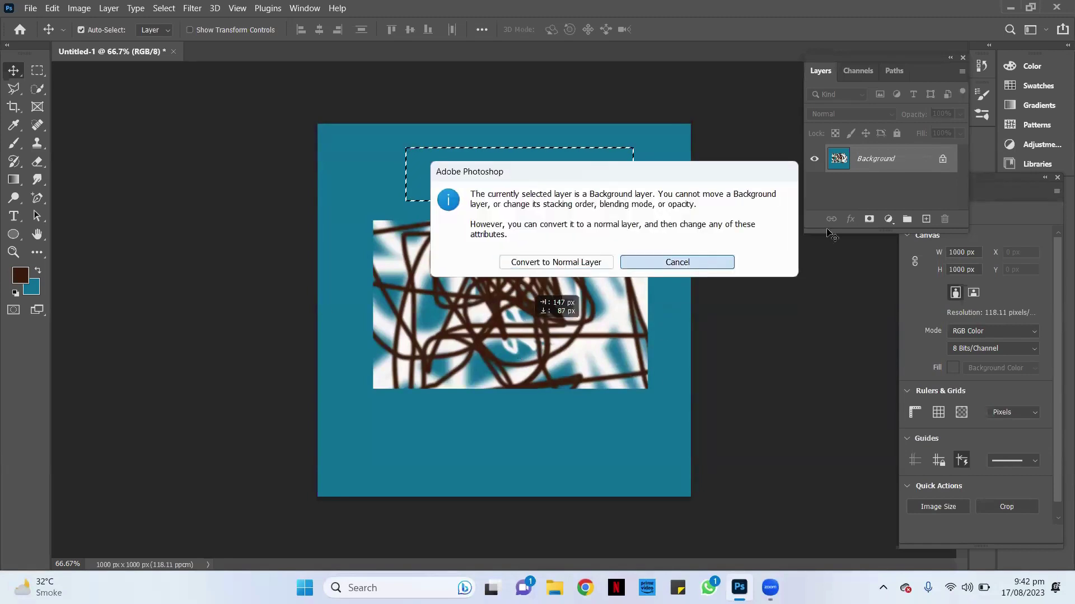
left_click(687, 269)
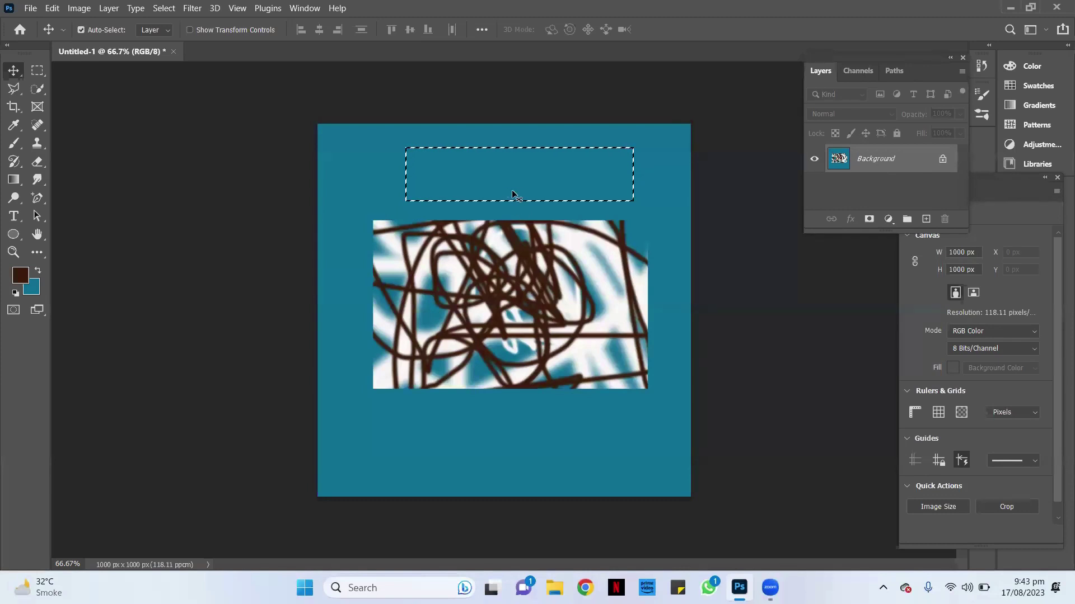
left_click_drag(473, 205, 477, 196)
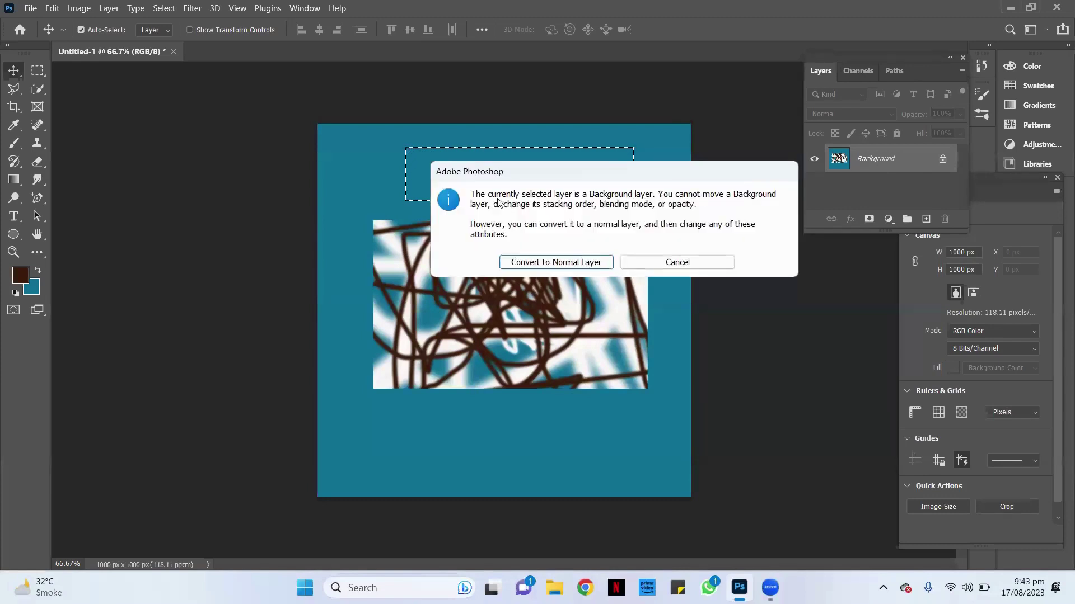
left_click(684, 263)
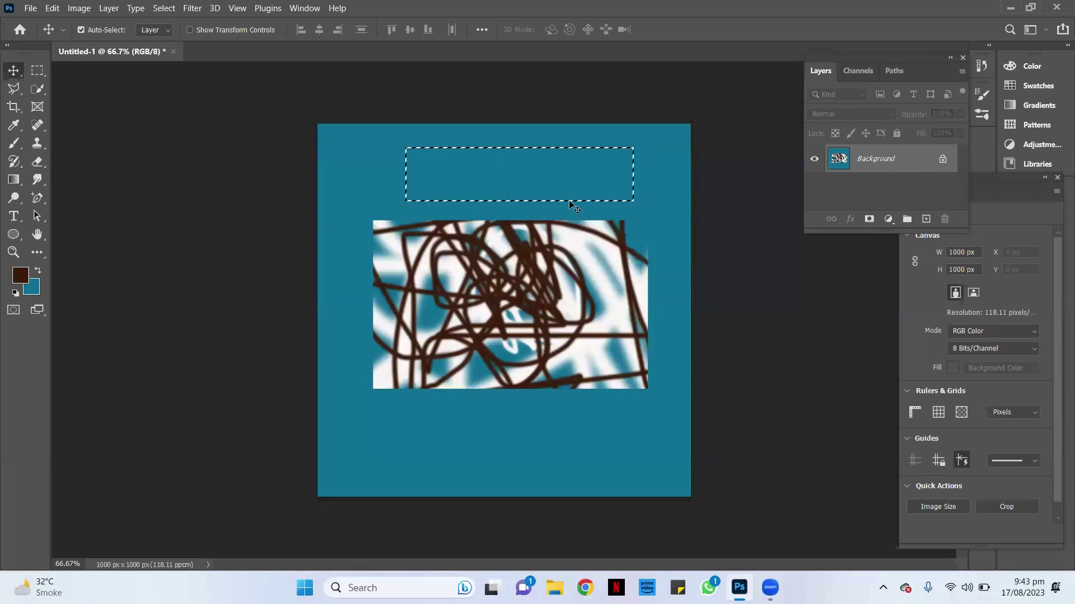
left_click_drag(572, 206, 481, 230)
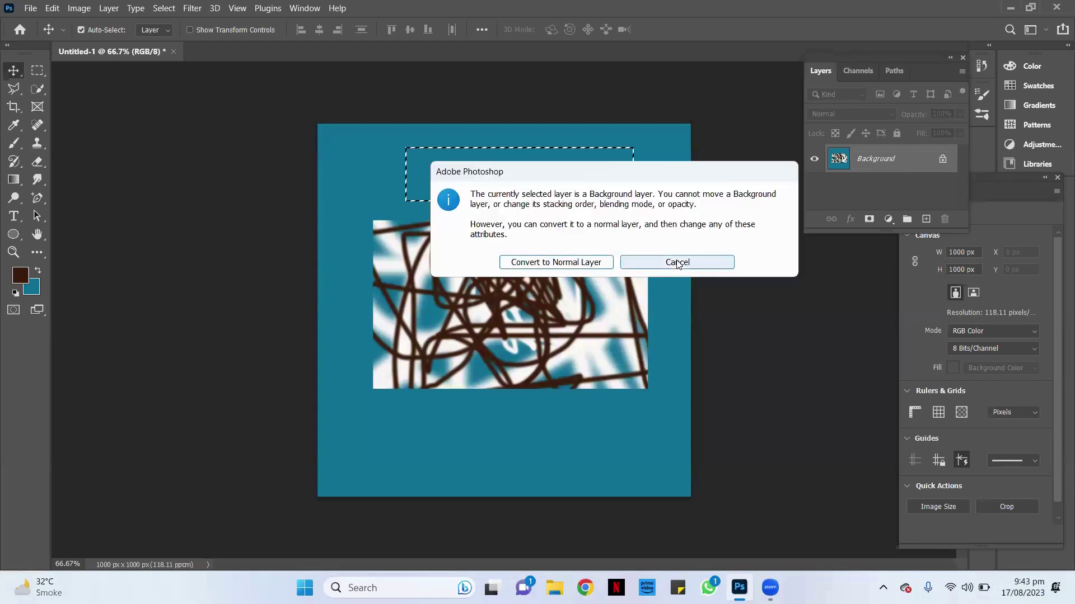
left_click(677, 263)
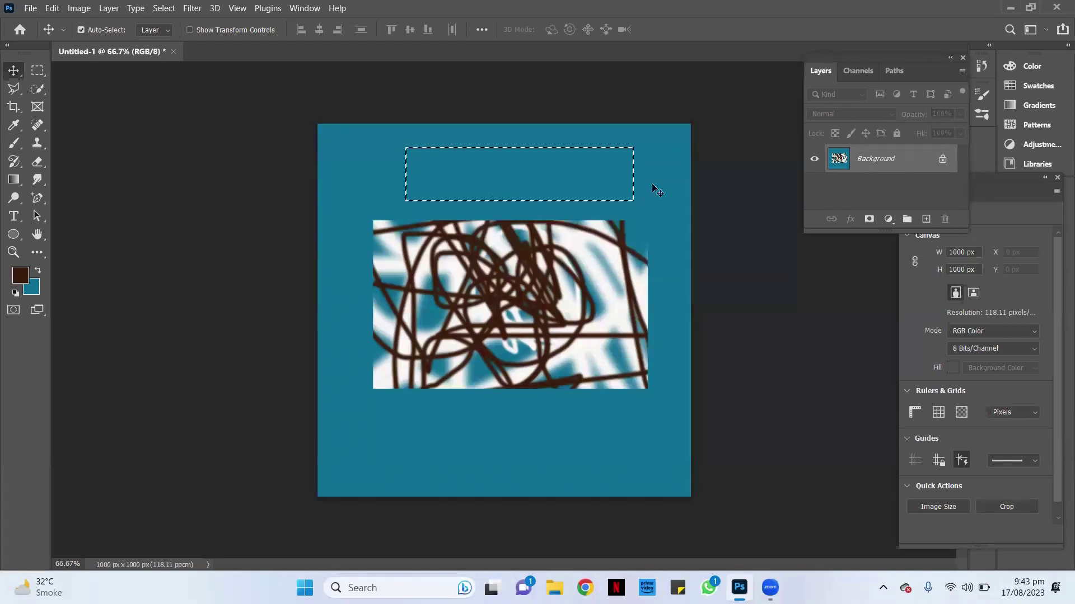
key("ctrl")
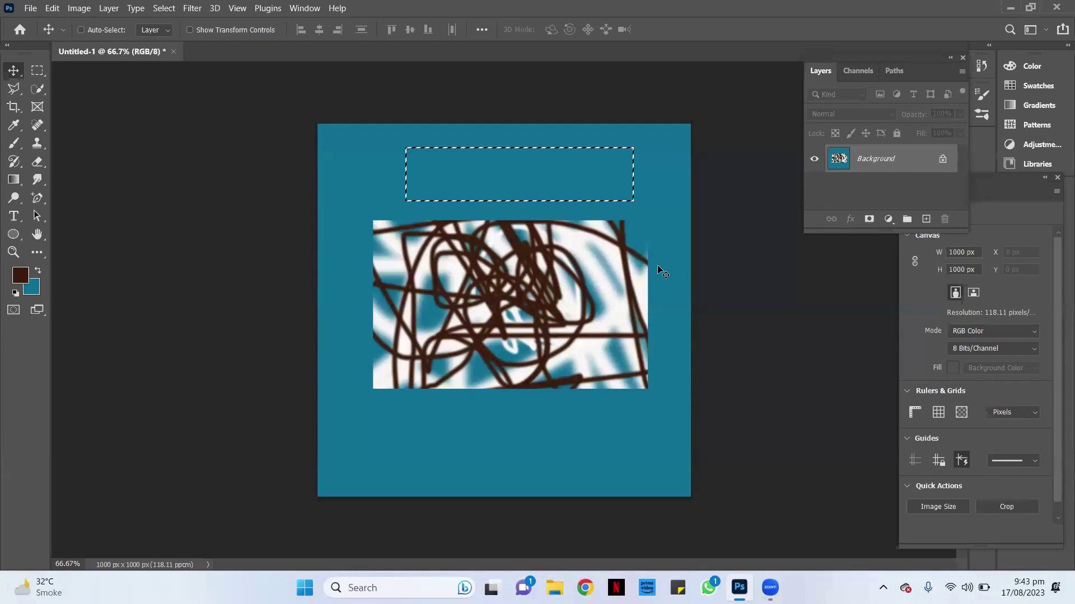
key("ctrl+d")
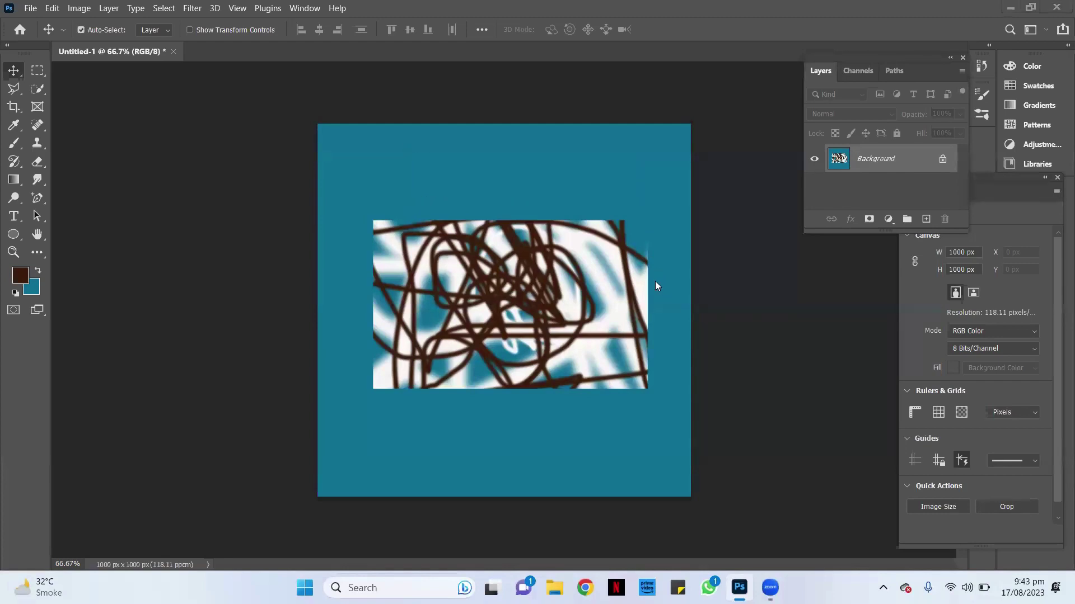
key("super")
Undo back to the plain teal canvas, briefly toggling the scribbled rectangle back
key("ctrl+Escape")
key("ctrl+z")
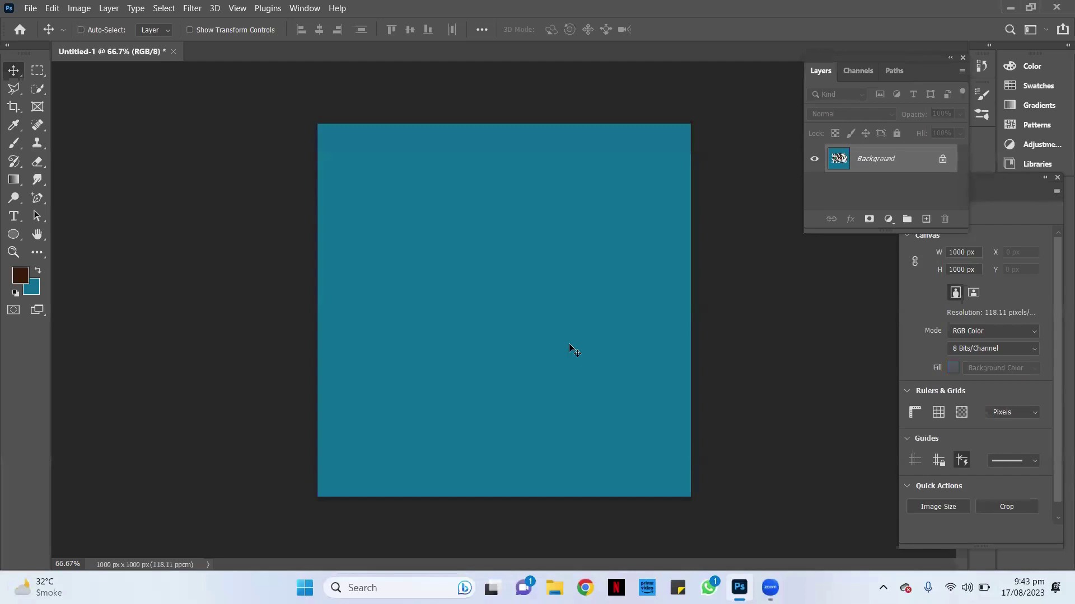
key("ctrl+z")
Add Layer 1 and fill a 527×376 px central rectangle with dark brown
left_click(926, 219)
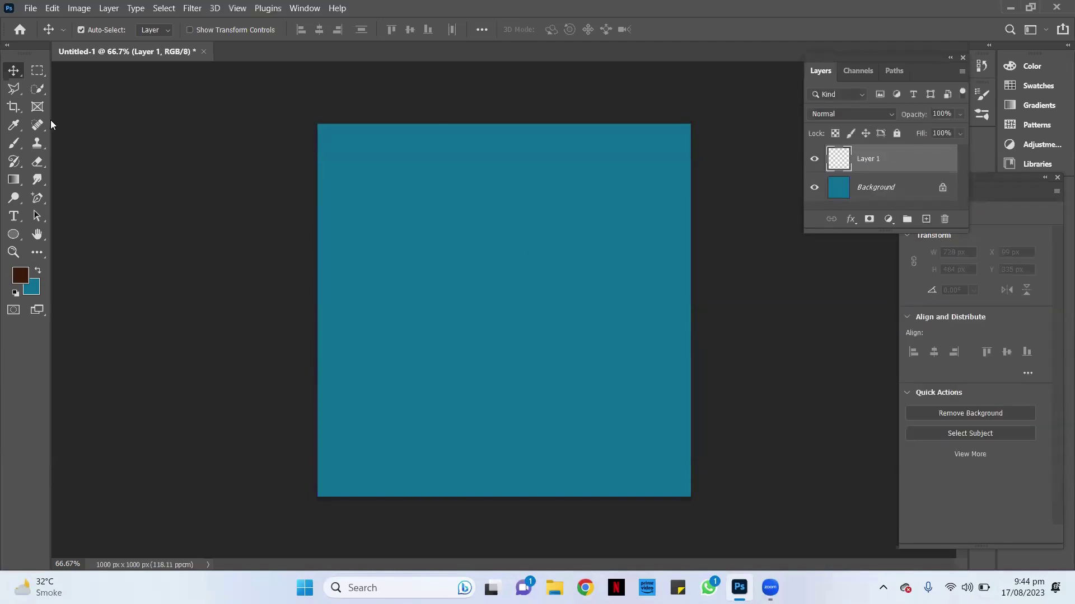
left_click(34, 73)
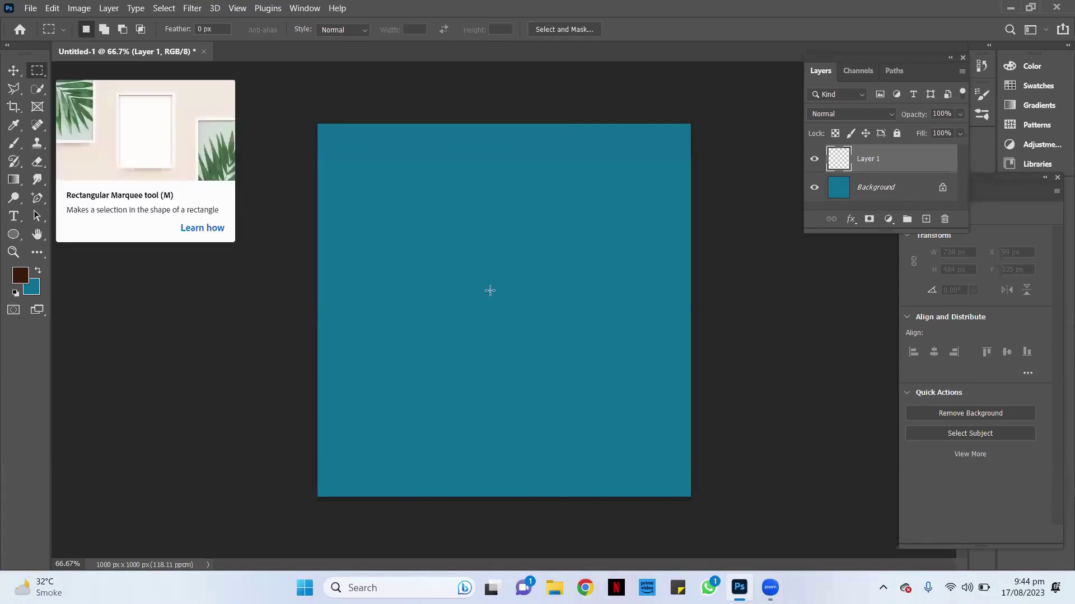
left_click_drag(416, 233, 615, 374)
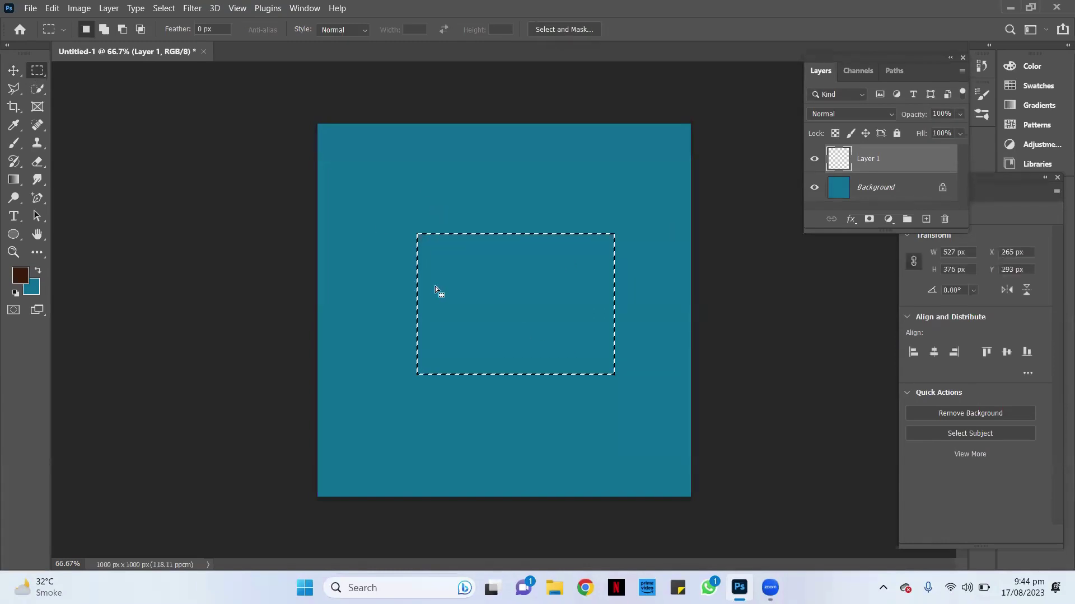
key("ctrl+BackSpace")
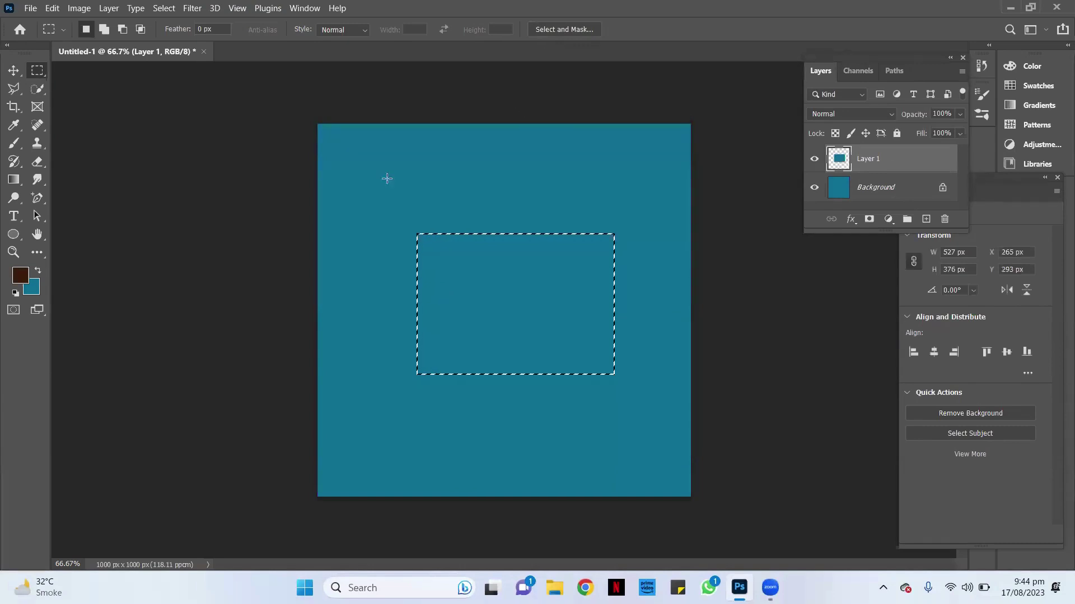
key("alt")
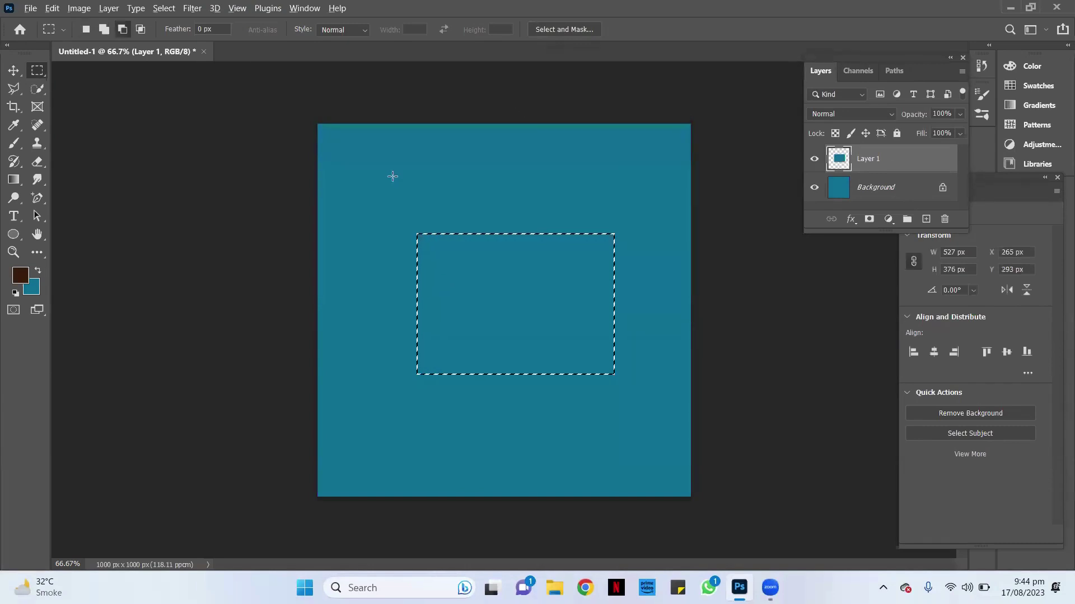
key("alt+BackSpace")
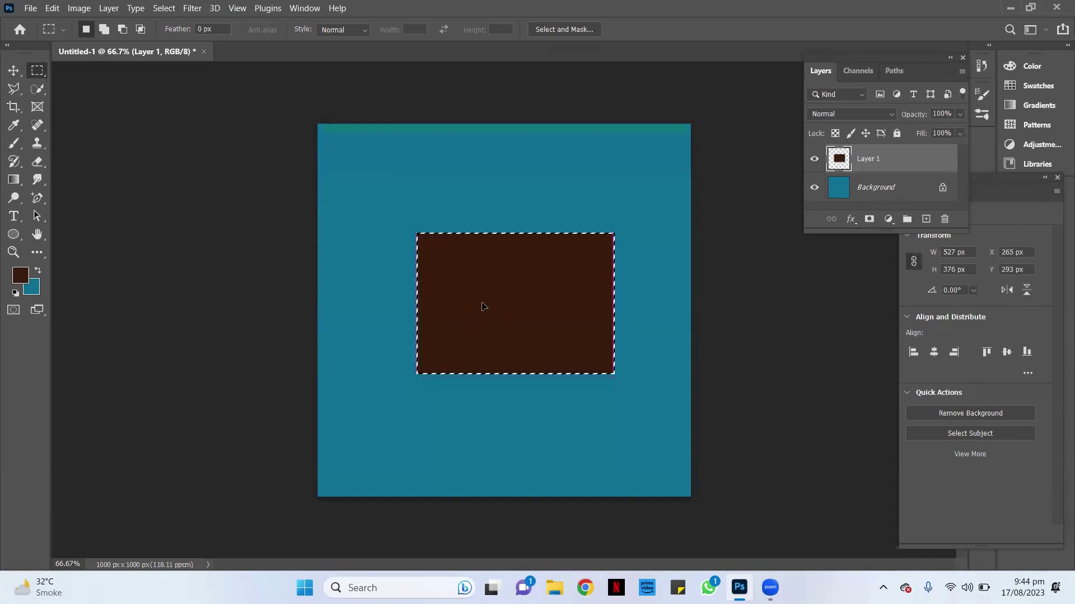
left_click_drag(482, 305, 473, 275)
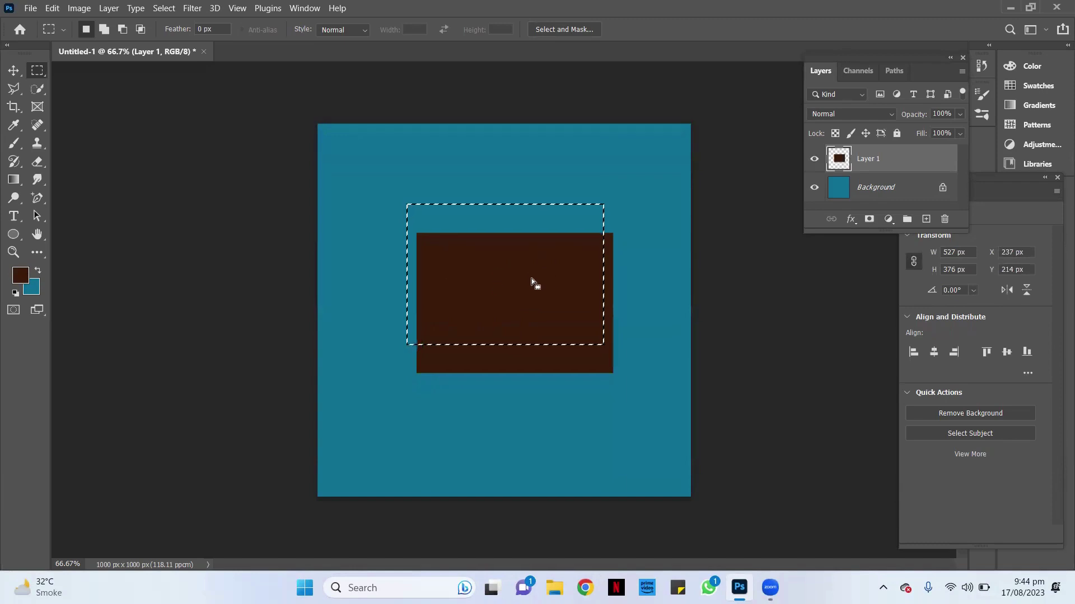
key("ctrl+z")
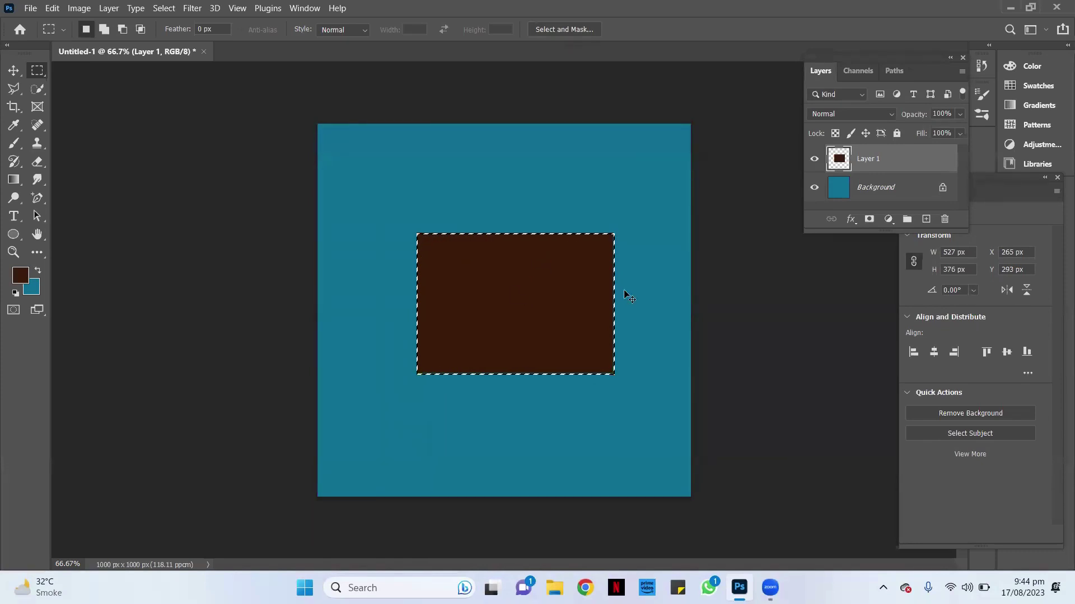
Delete Layer 1 with the brown rectangle and add a fresh empty layer
left_click(944, 221)
left_click(499, 230)
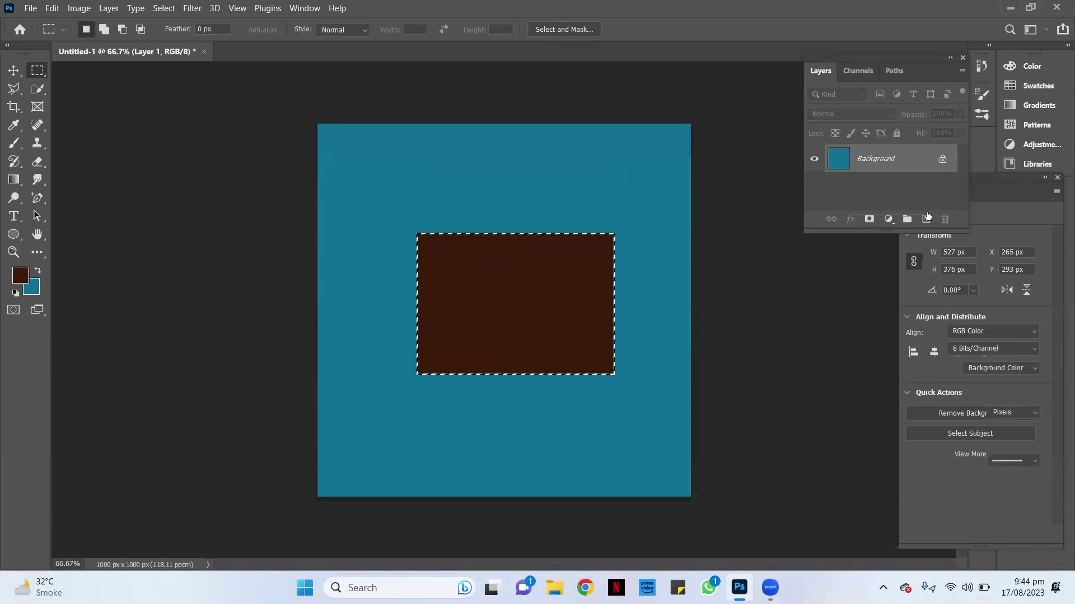
left_click(927, 219)
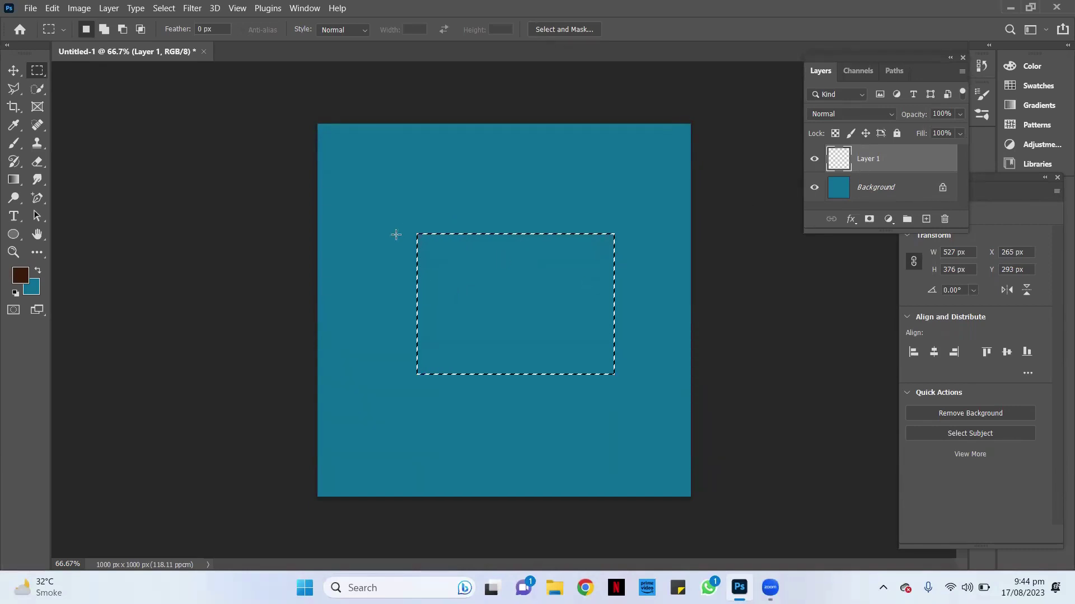
Deselect, then marquee a larger 768×570 px rectangle across the canvas centre
right_click(435, 238)
left_click(479, 243)
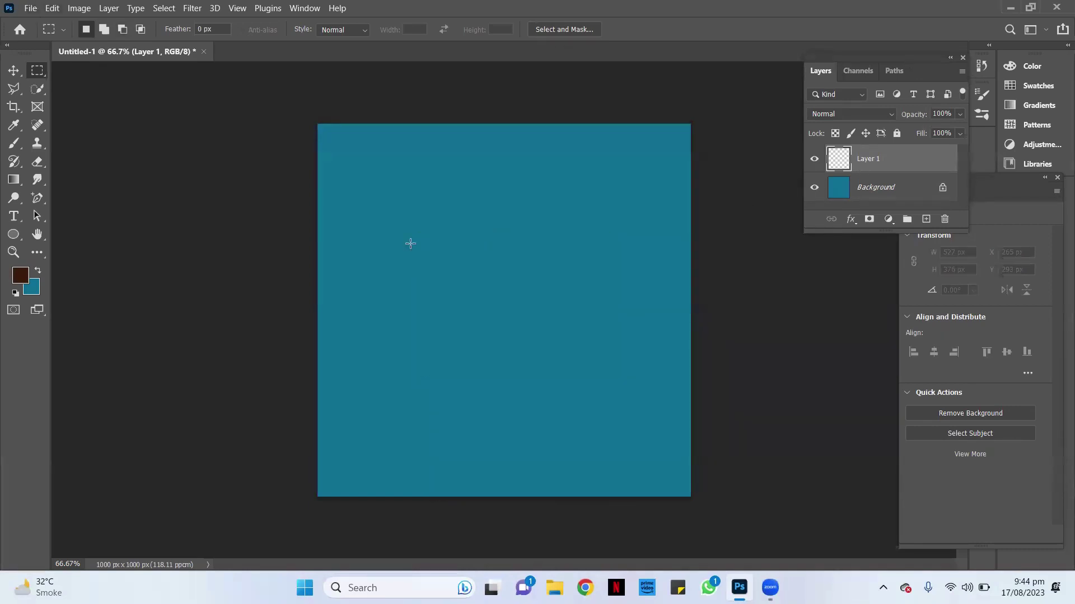
left_click_drag(368, 197, 655, 411)
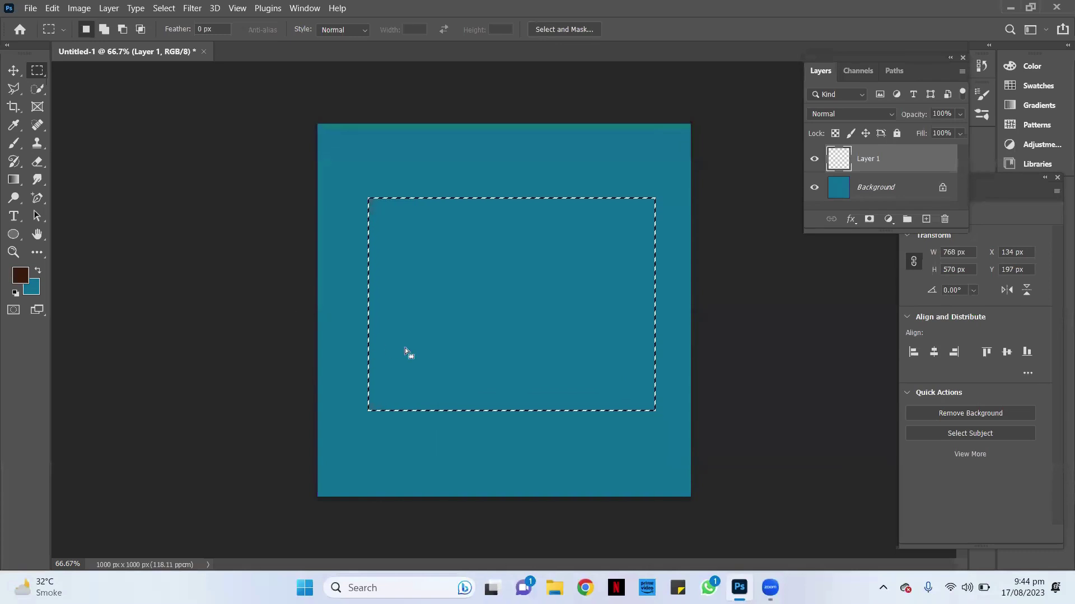
Invert the selection to the frame around the rectangle and fill it dark brown
right_click(381, 208)
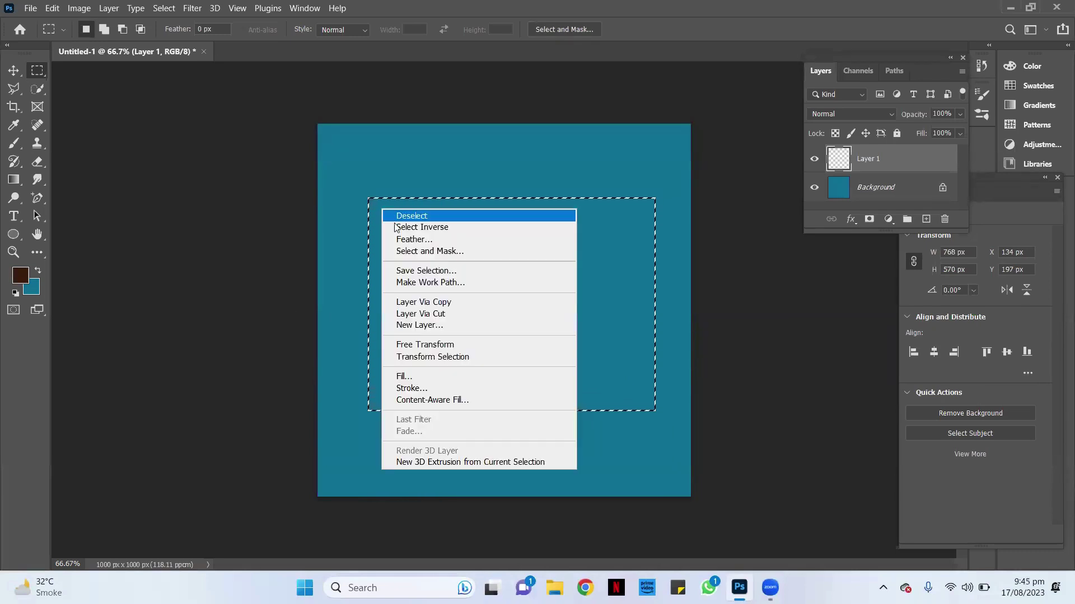
left_click(400, 228)
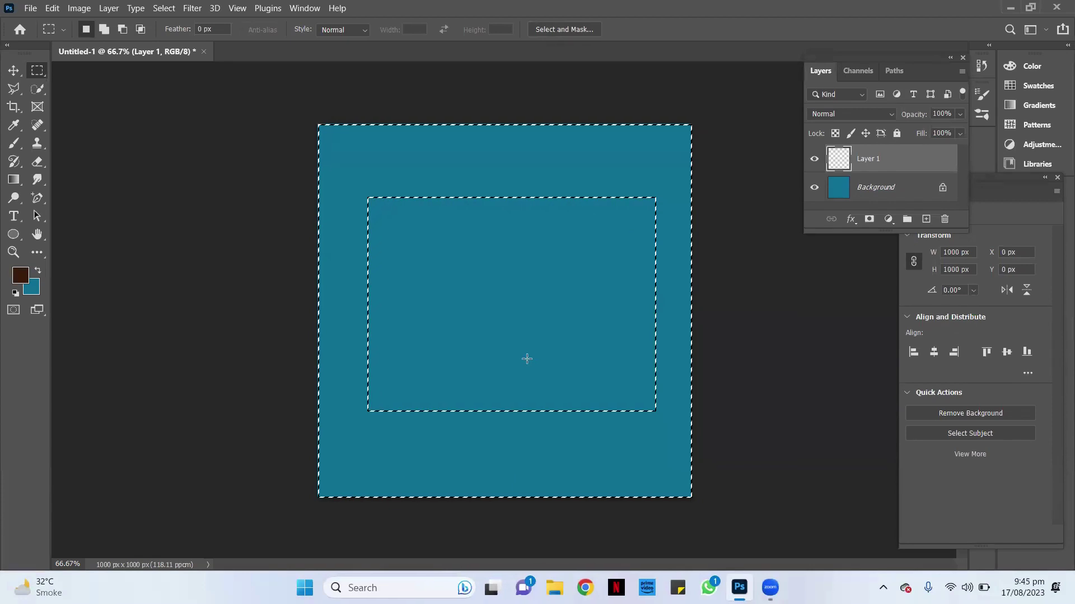
key("alt+BackSpace")
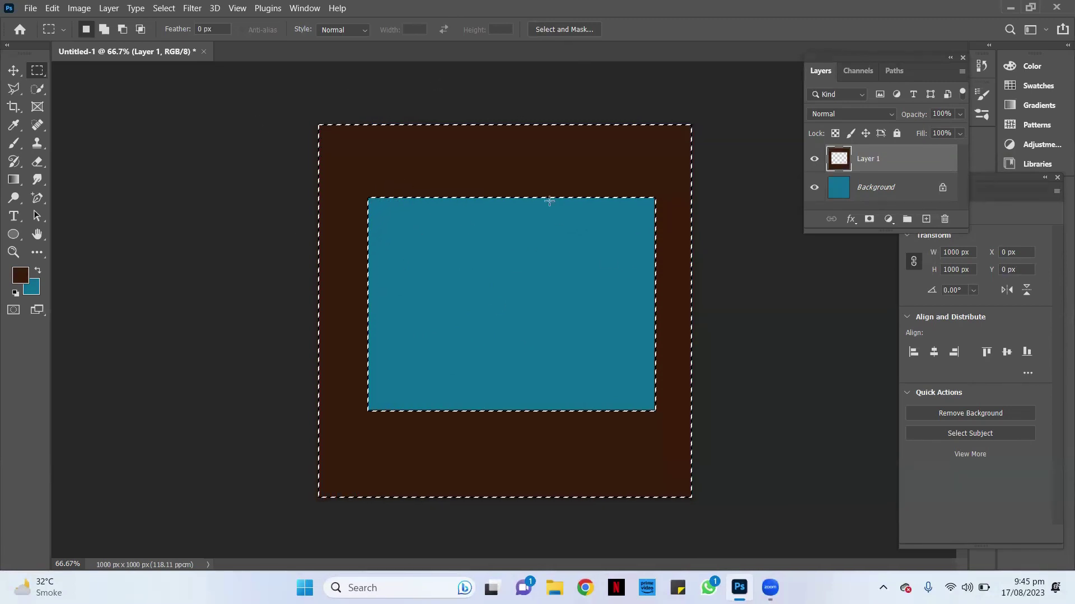
left_click(15, 70)
Undo the frame's brown fill and inversion, then clear the selection
key("Delete")
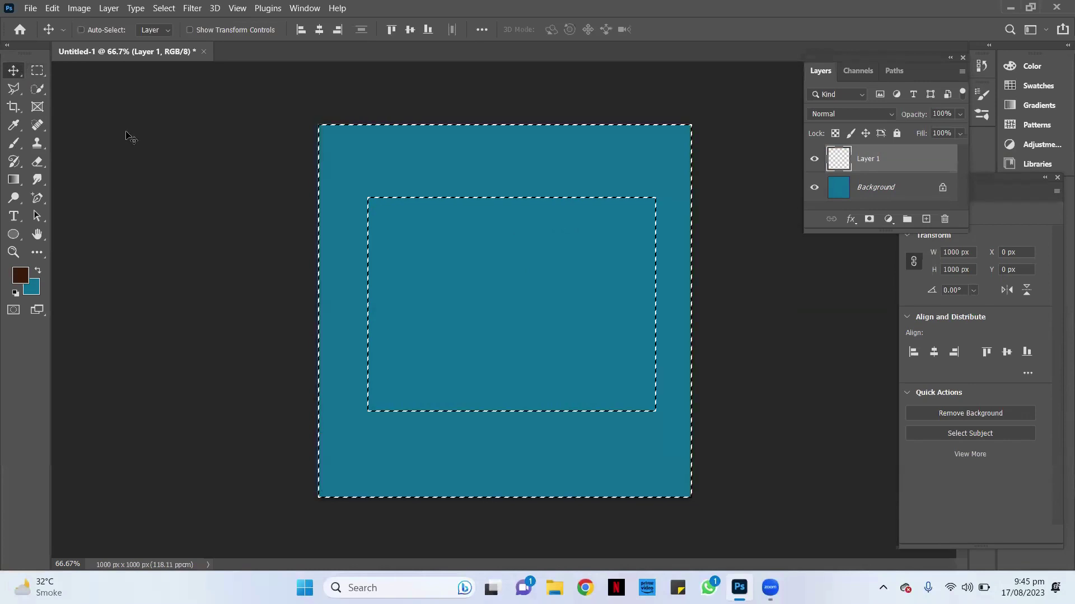
key("ctrl+shift+i")
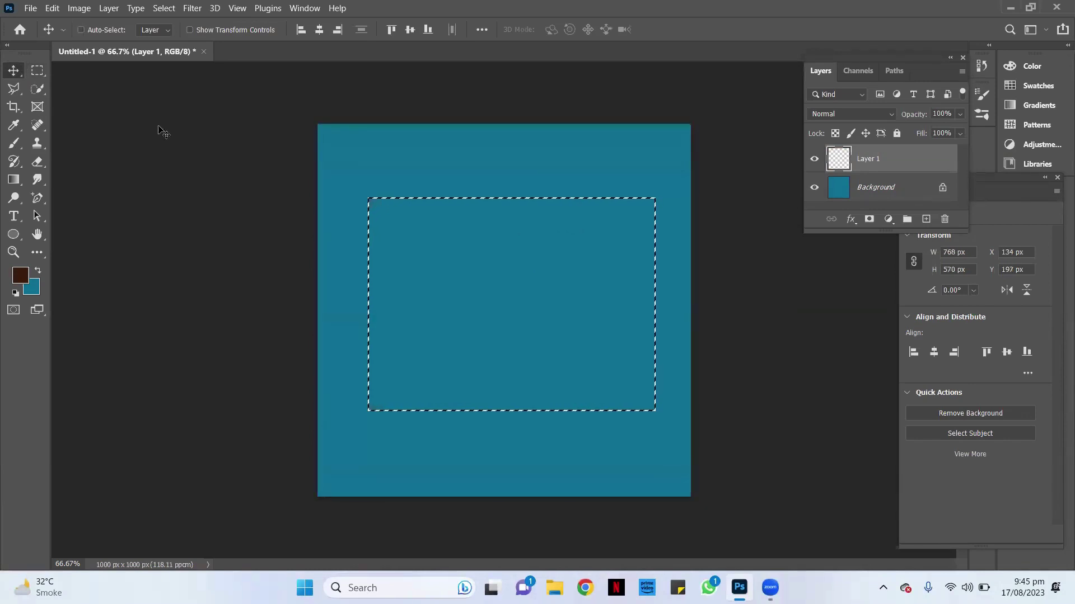
key("ctrl+d")
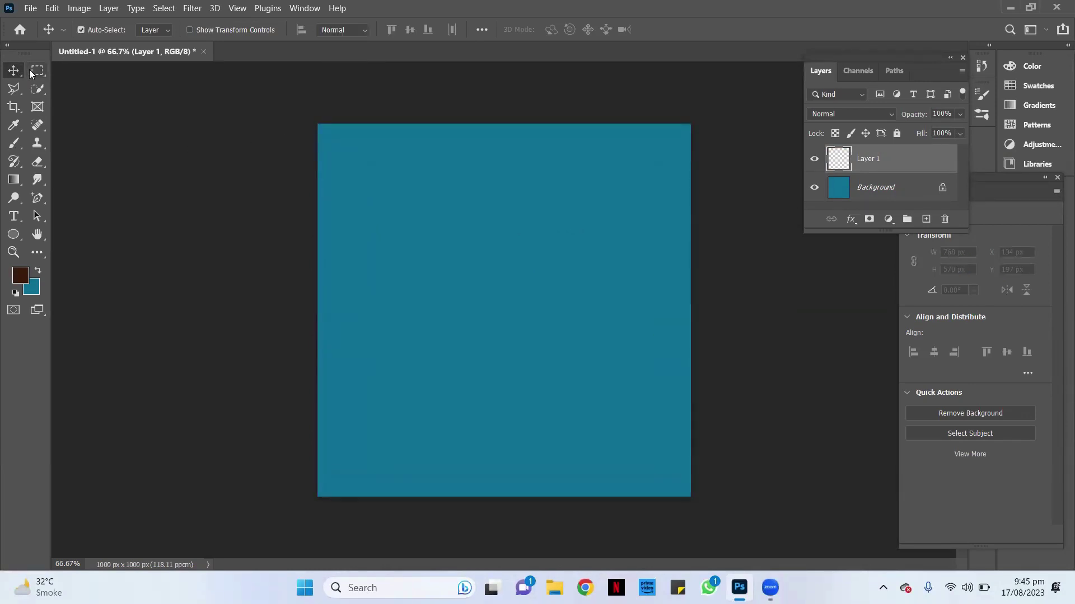
Marquee a 605×325 px rectangle and nudge it up and left
left_click(36, 70)
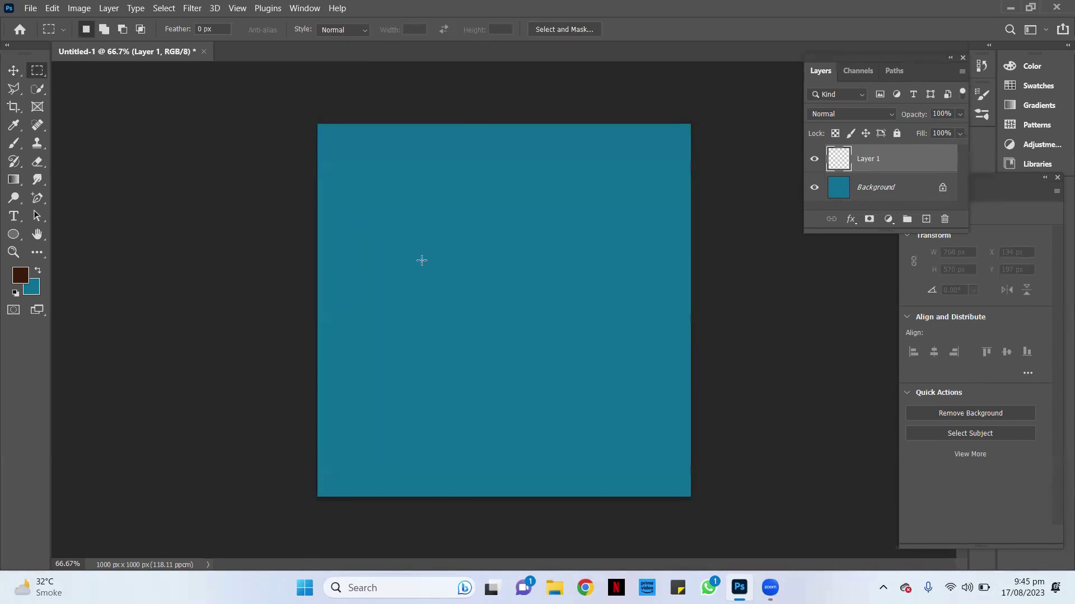
left_click_drag(404, 245, 633, 367)
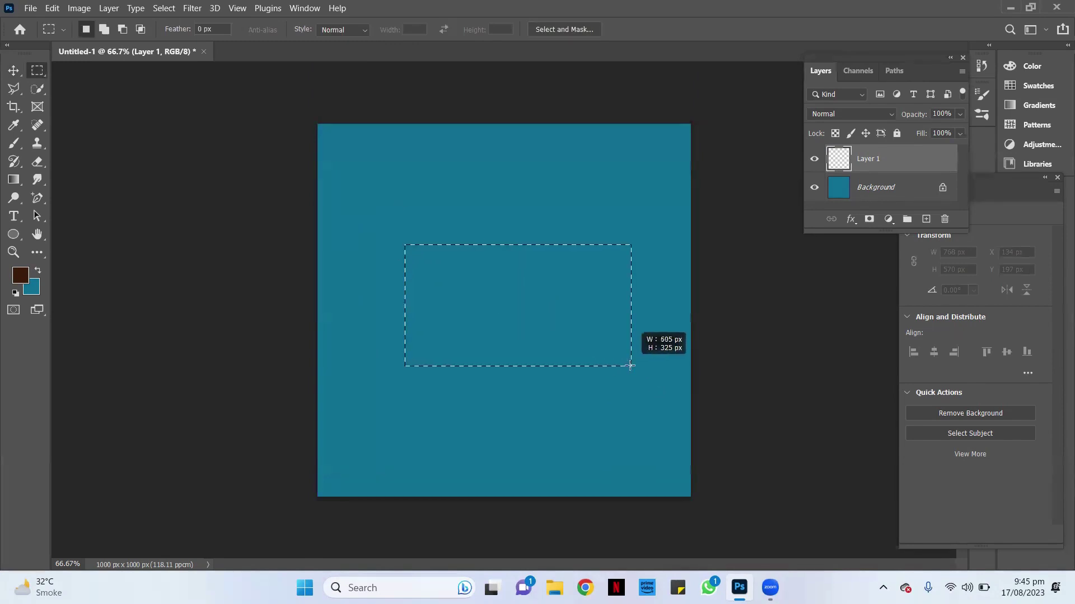
left_click_drag(488, 297, 489, 292)
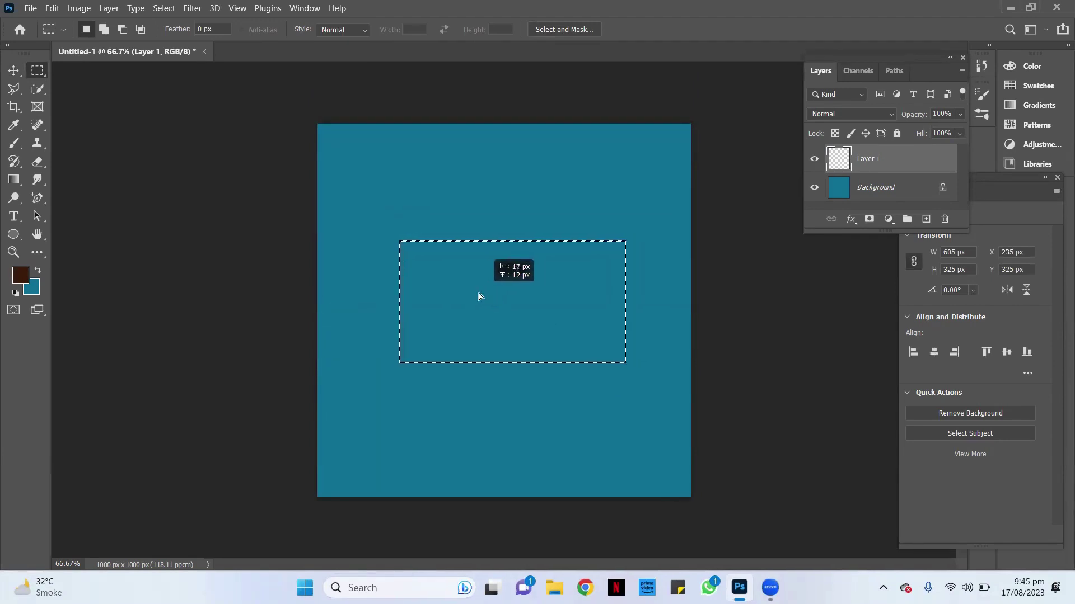
left_click_drag(488, 296, 479, 293)
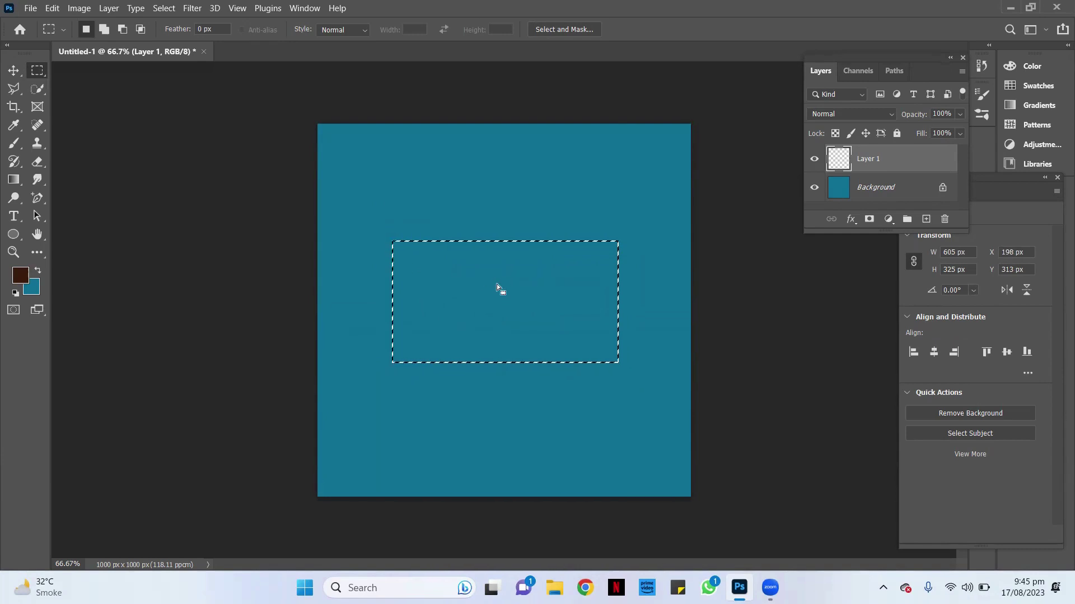
left_click(16, 144)
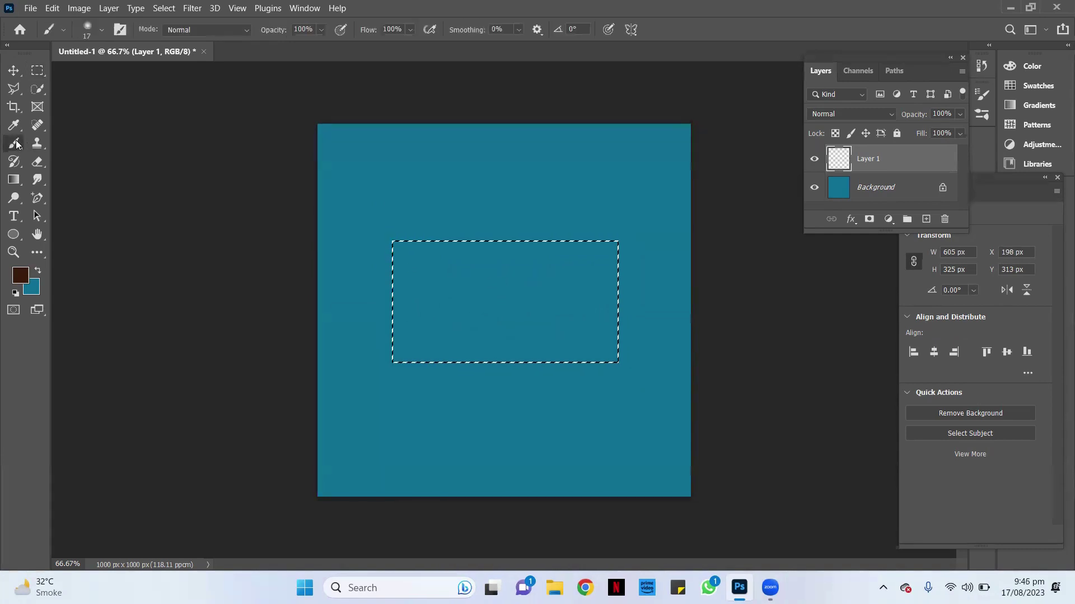
left_click_drag(432, 305, 428, 243)
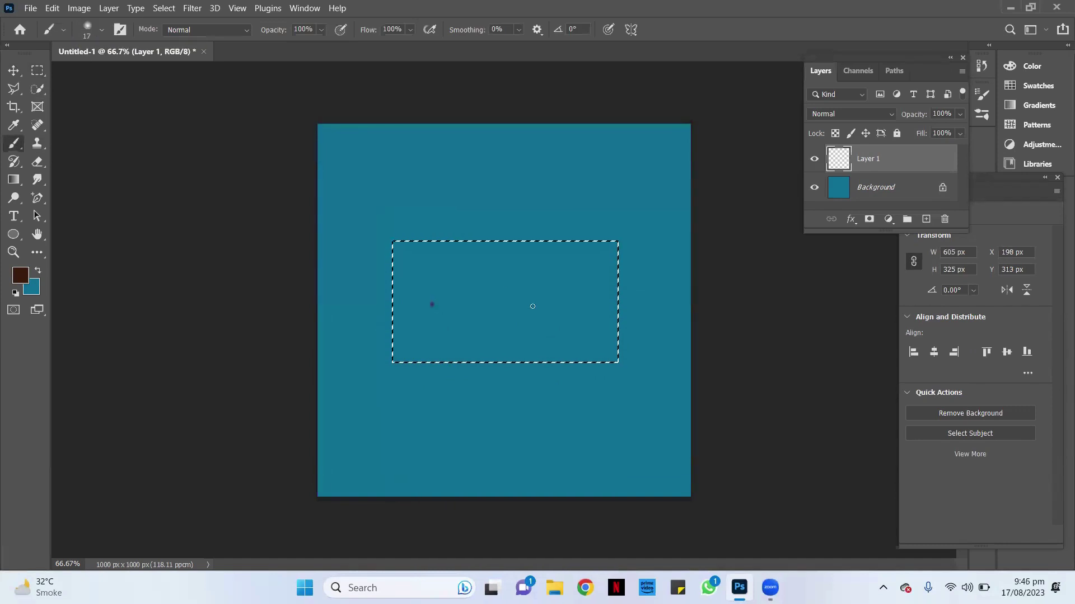
left_click_drag(475, 347, 656, 357)
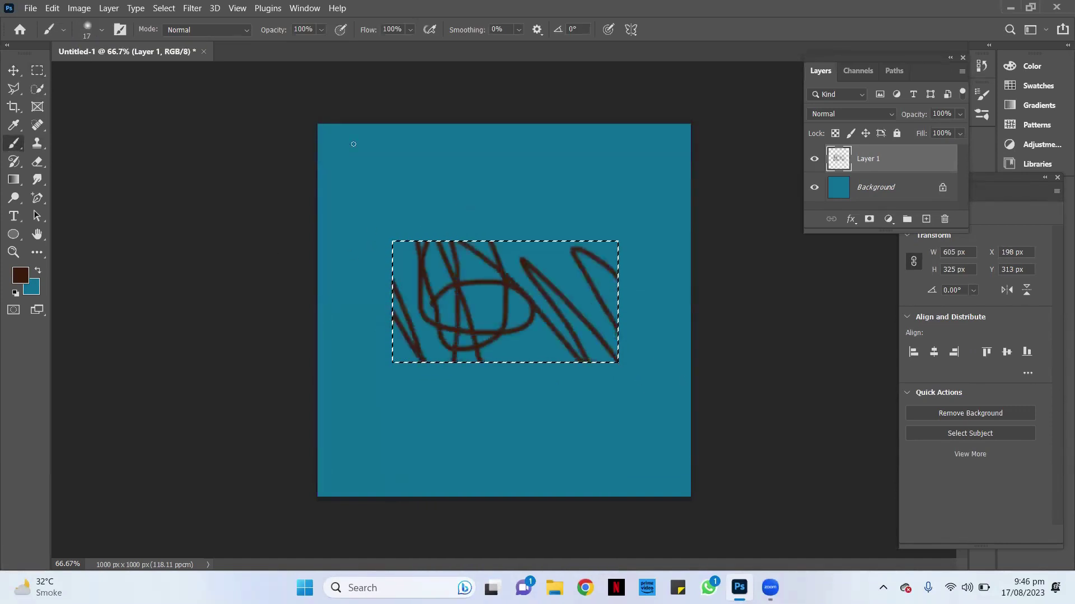
key("alt+BackSpace")
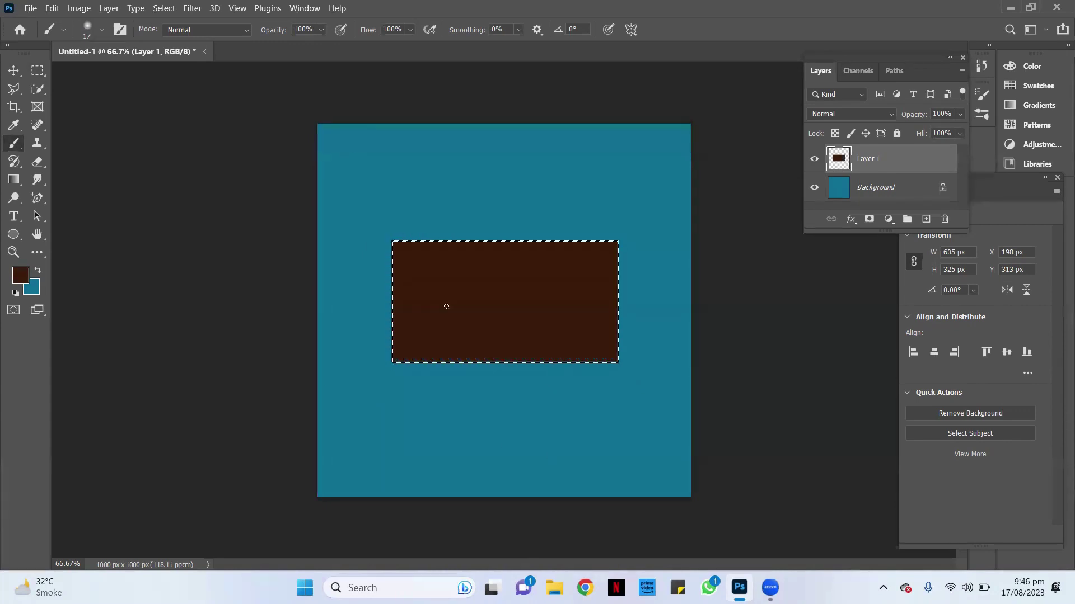
left_click(37, 162)
left_click_drag(414, 251, 464, 354)
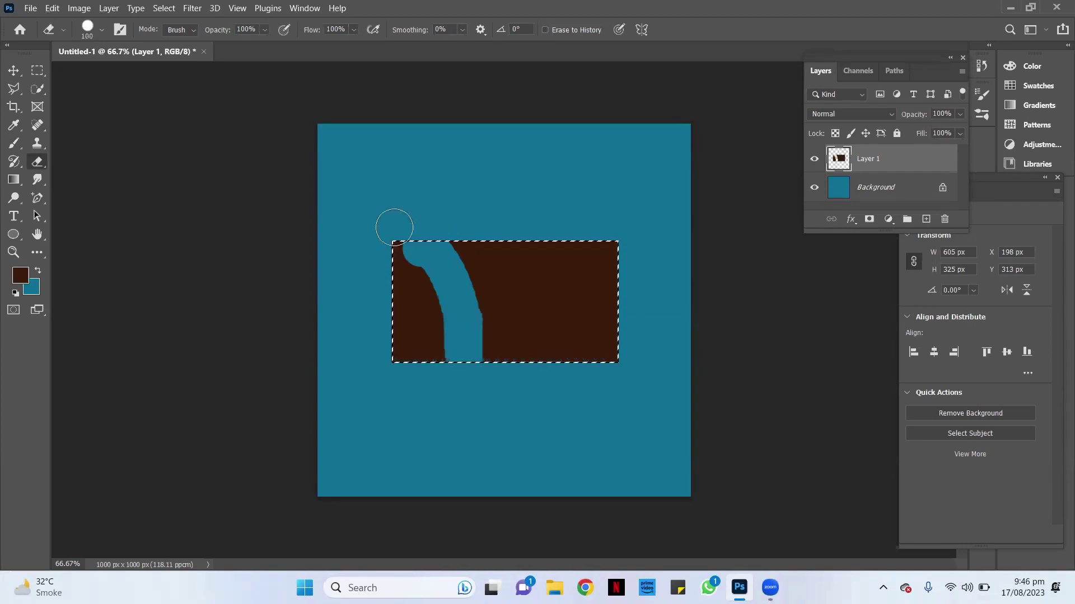
left_click_drag(394, 227, 360, 278)
left_click_drag(608, 254, 644, 244)
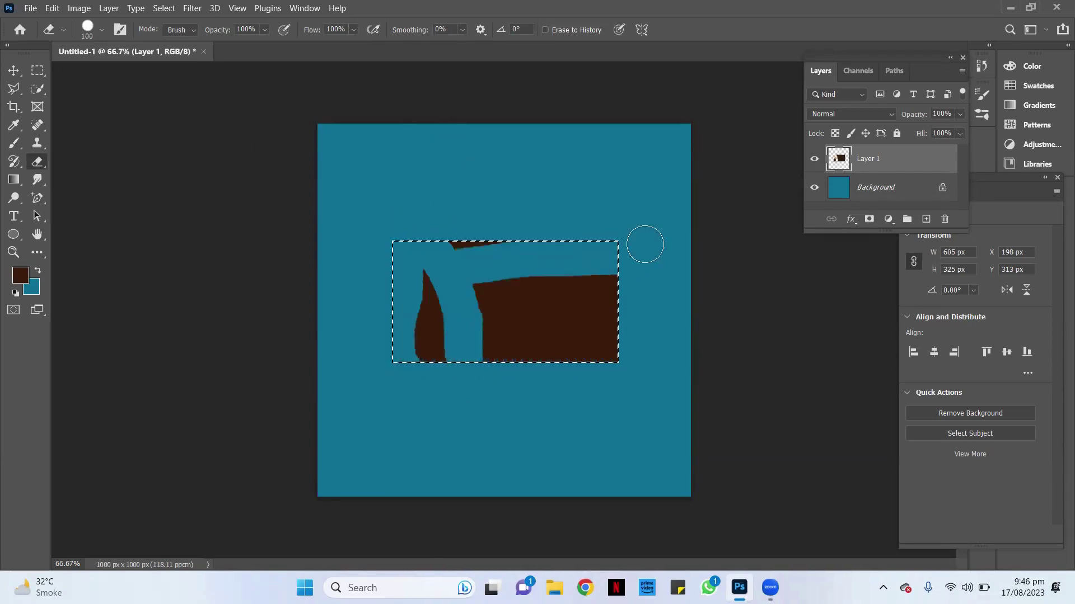
mouse_move(394, 243)
left_mouse_down()
mouse_move(422, 336)
mouse_move(441, 359)
left_mouse_up()
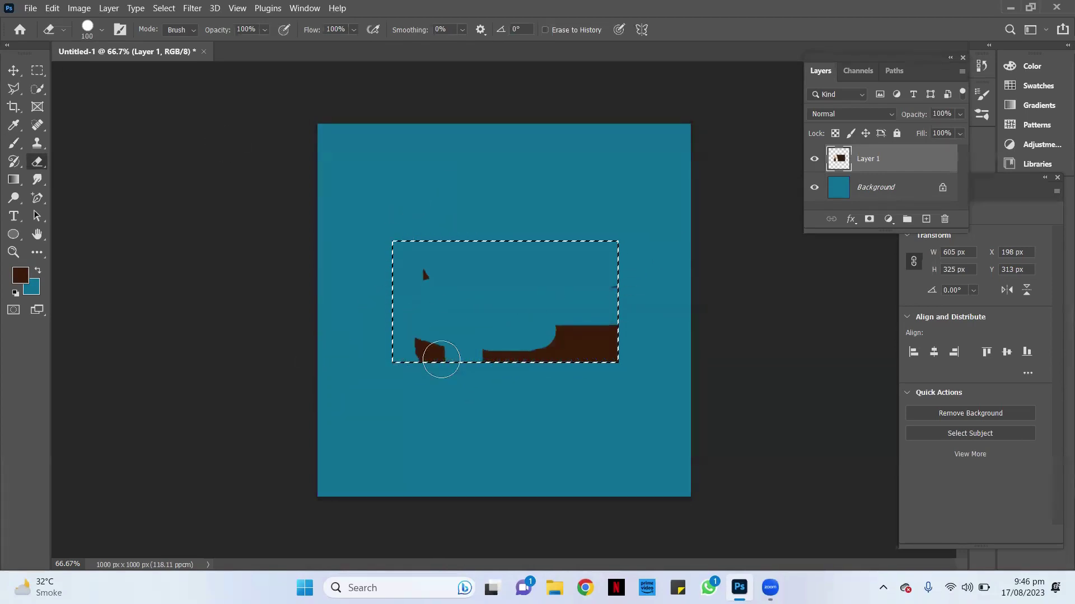
mouse_move(593, 358)
left_mouse_down()
mouse_move(601, 339)
mouse_move(556, 356)
left_mouse_up()
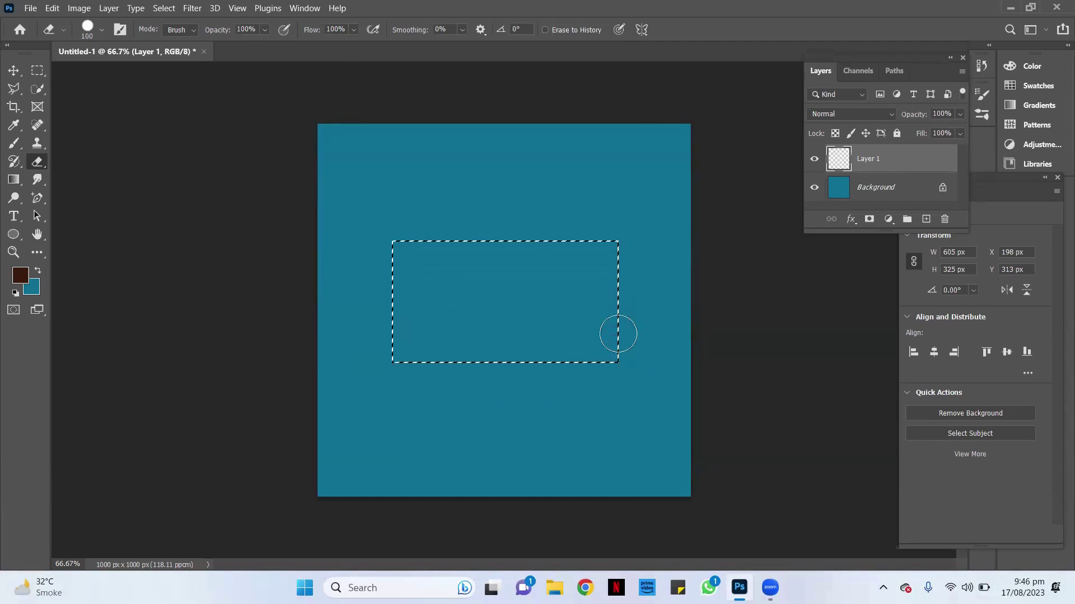
left_click(13, 70)
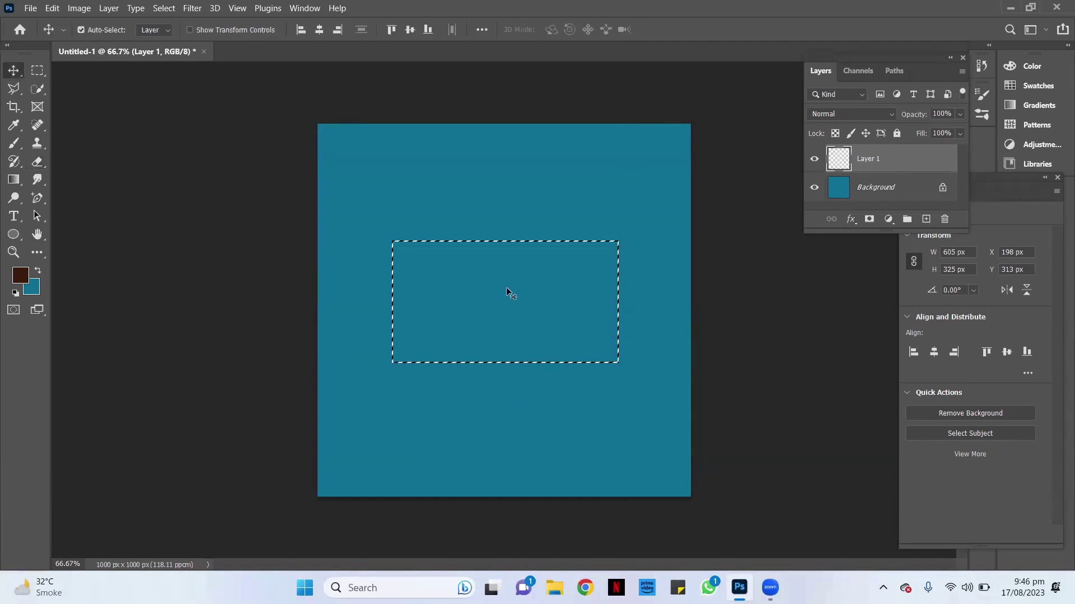
left_click_drag(506, 287, 512, 332)
left_click(539, 230)
Dismiss the empty-selection errors and clear the current selection
left_click(528, 259)
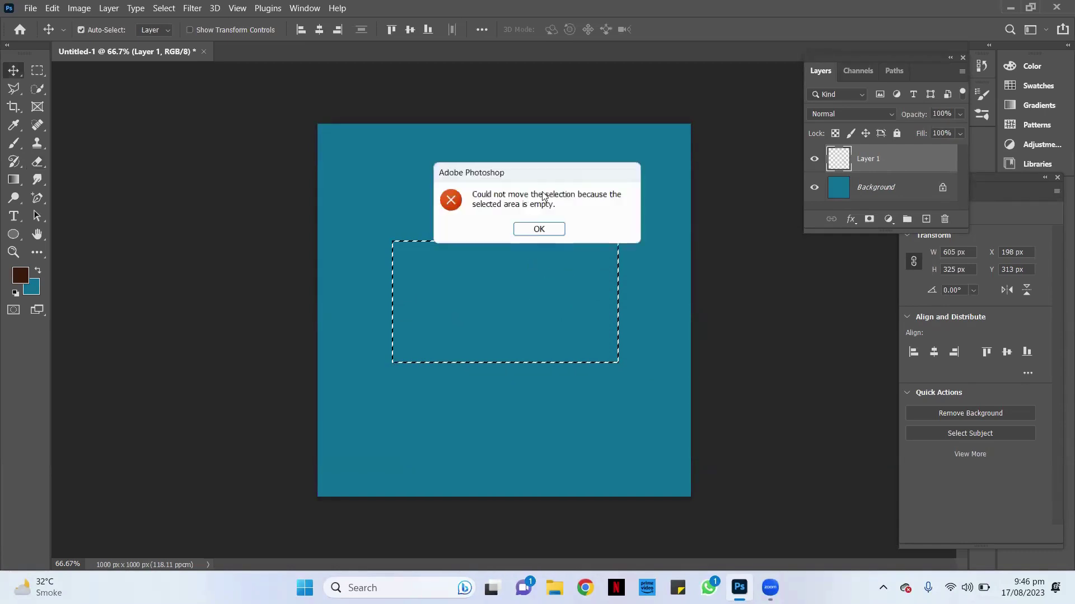
left_click(540, 231)
left_click(37, 70)
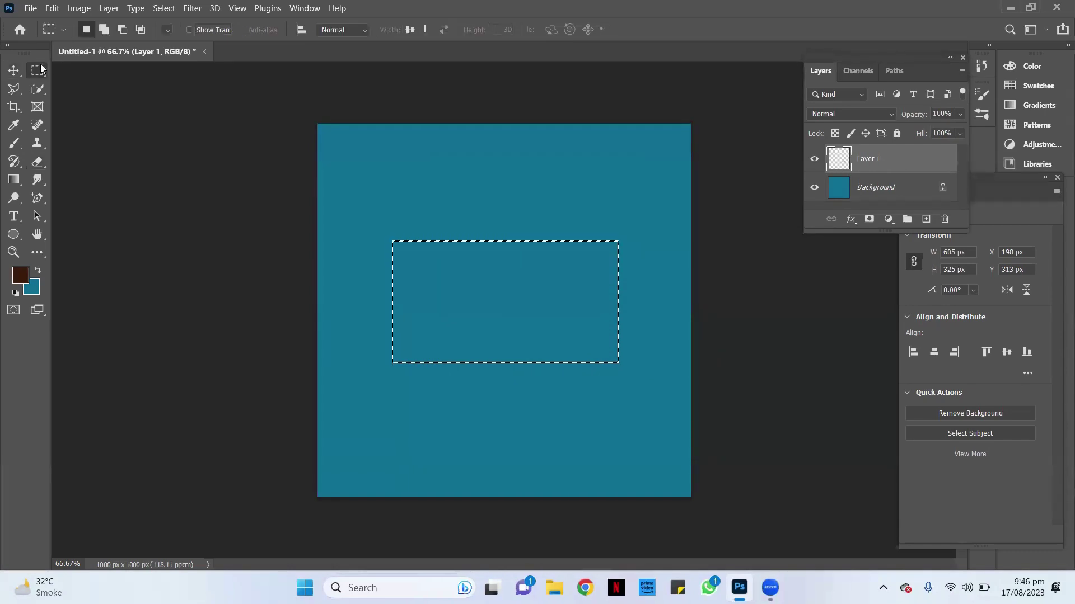
right_click(525, 245)
left_click(560, 253)
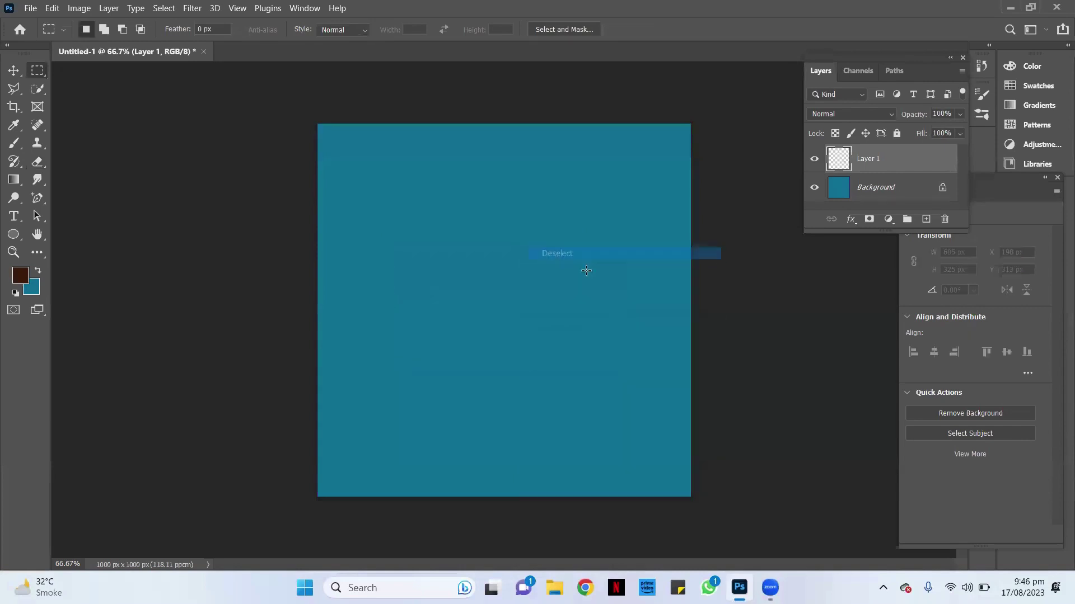
Fill three marquee rectangles dark brown: right of centre, lower left, and a 346×220 px top-left one
left_click_drag(366, 384, 547, 468)
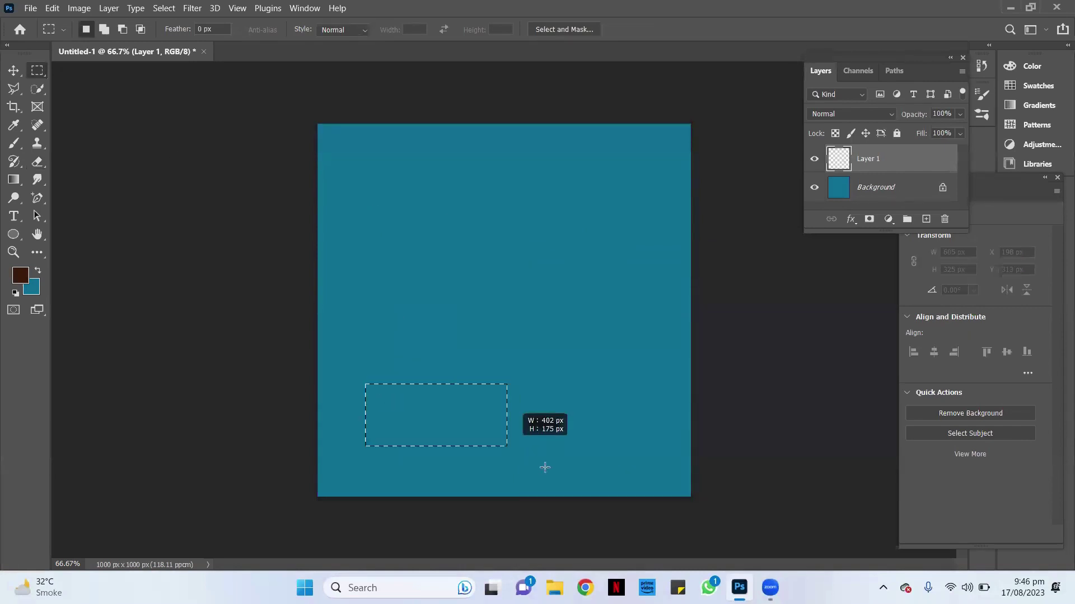
left_click_drag(463, 216, 604, 302)
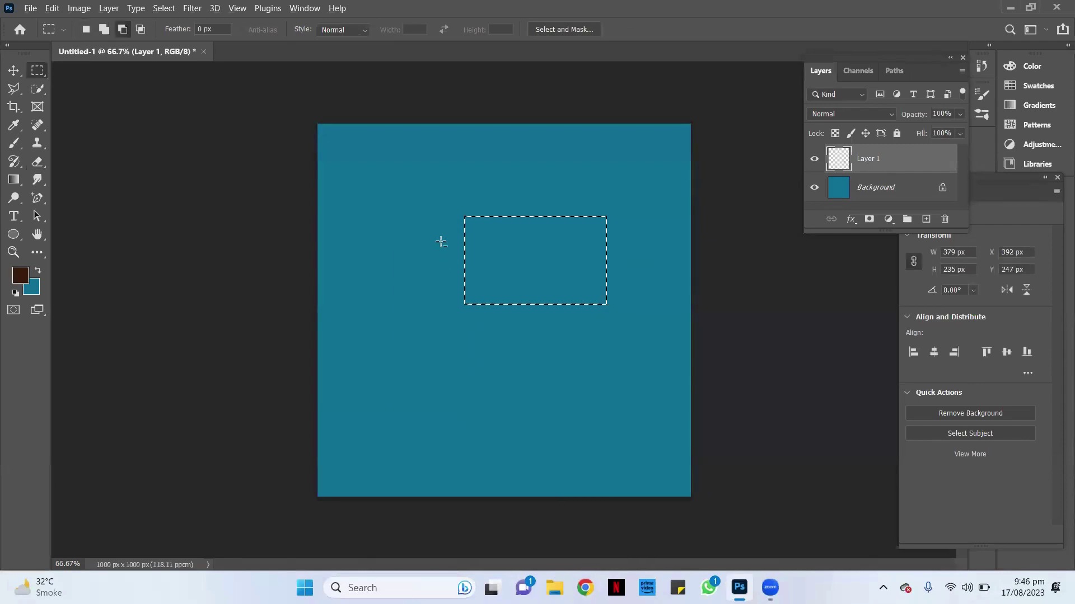
key("alt+BackSpace")
left_click_drag(370, 347, 516, 451)
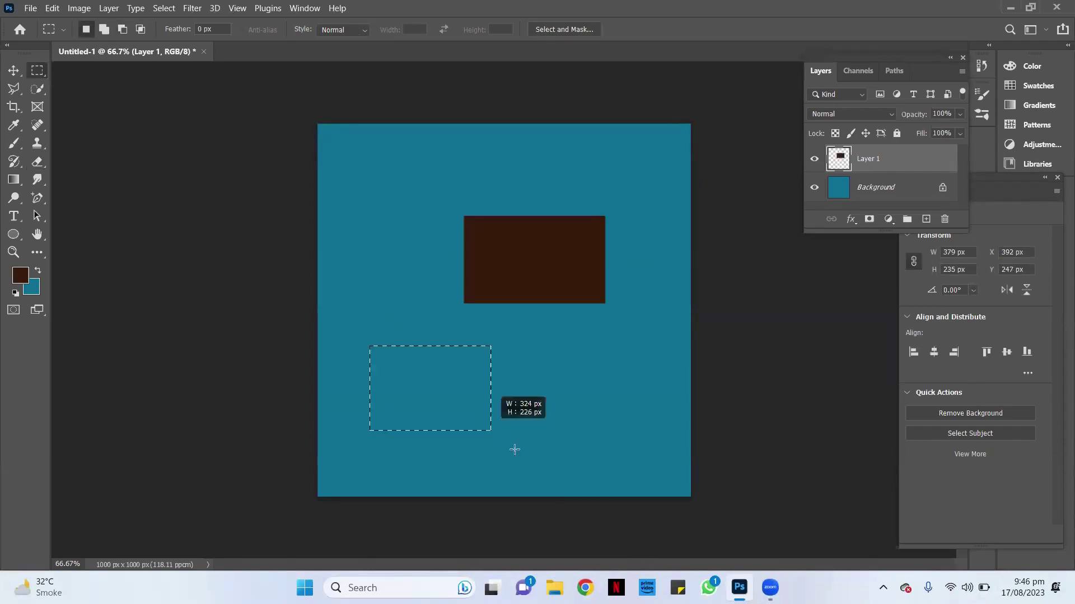
key("alt+BackSpace")
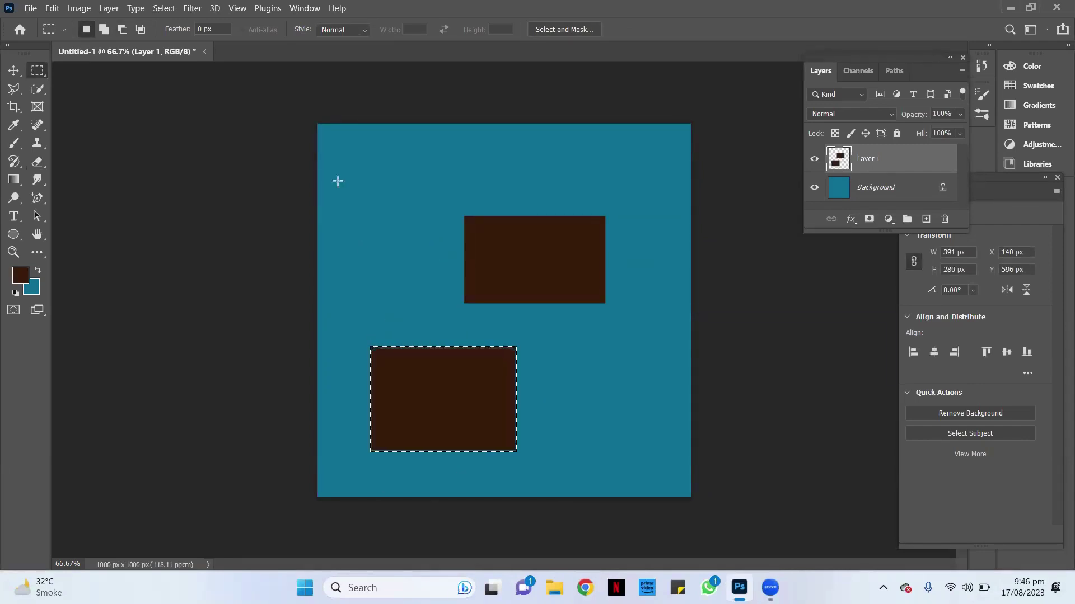
left_click_drag(325, 143, 454, 224)
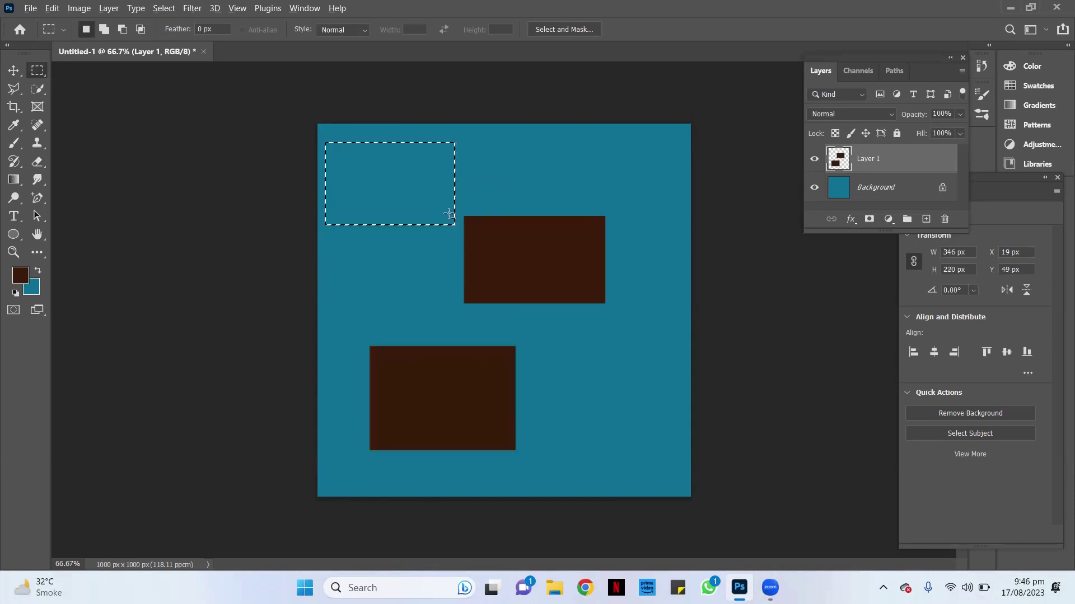
key("alt+BackSpace")
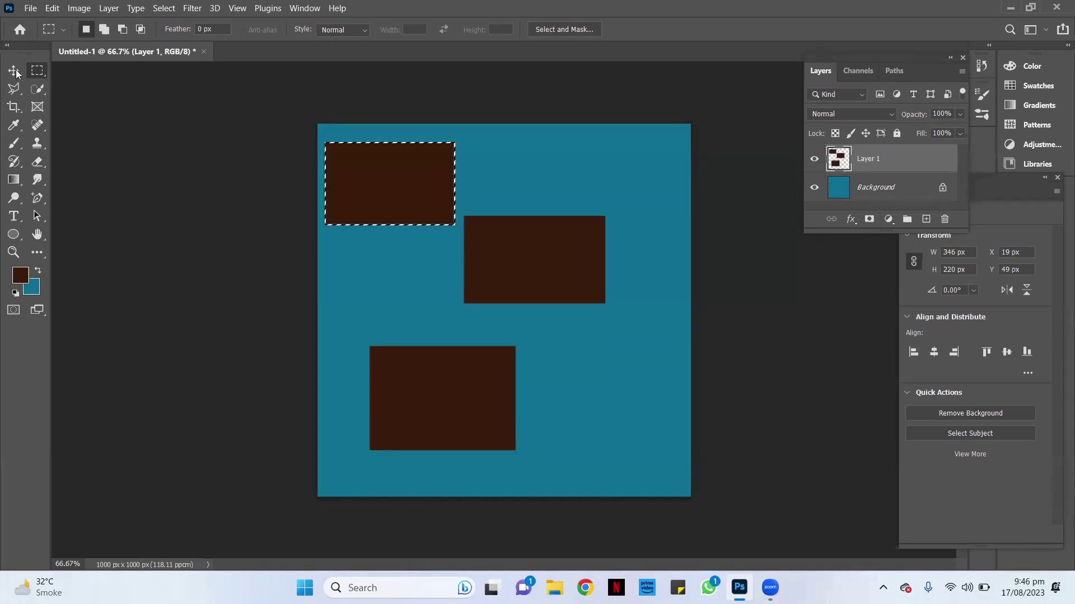
left_click(14, 71)
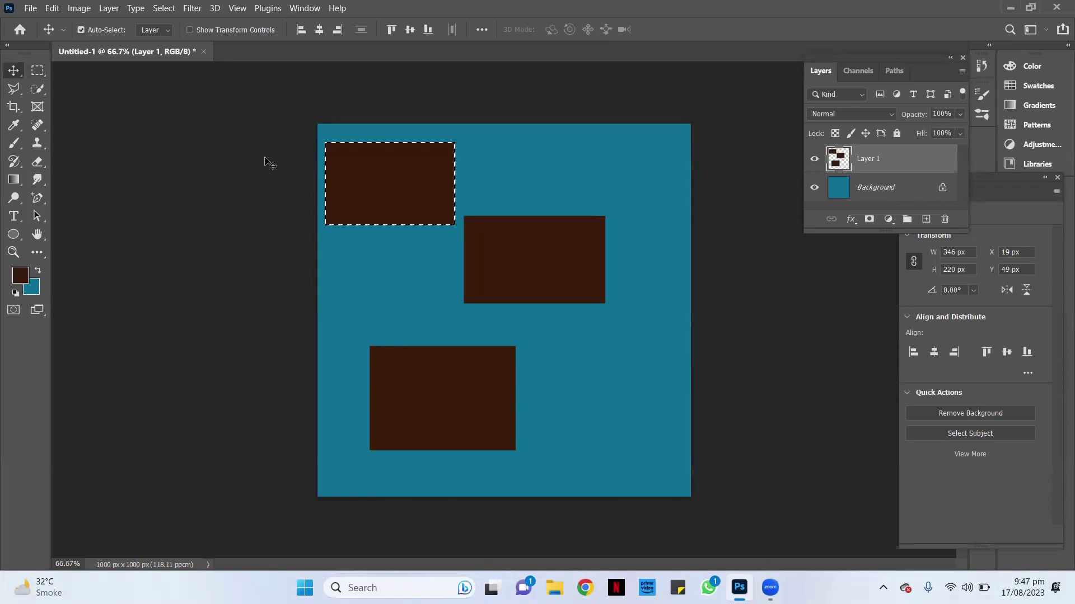
Nudge the top-left brown rectangle into a new position
left_click(417, 283)
mouse_move(390, 185)
left_mouse_down()
mouse_move(467, 226)
mouse_move(383, 179)
left_mouse_up()
mouse_move(525, 285)
left_mouse_down()
mouse_move(582, 291)
mouse_move(535, 286)
left_mouse_up()
mouse_move(397, 172)
left_mouse_down()
mouse_move(409, 177)
mouse_move(394, 167)
left_mouse_up()
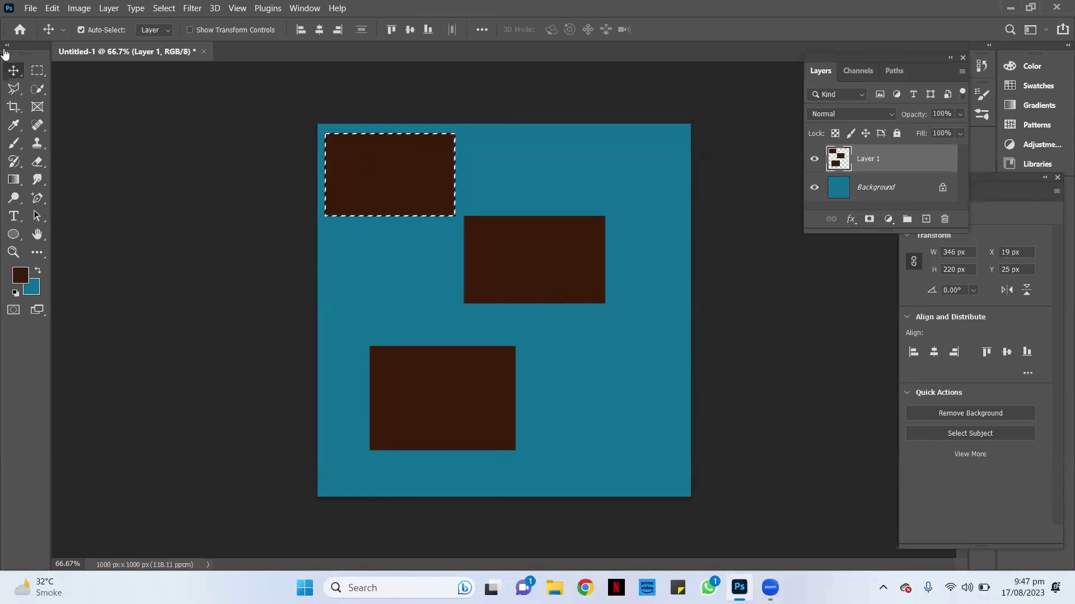
Draw an empty rectangular selection at the top right of the canvas
left_click(37, 70)
left_click_drag(521, 148, 659, 195)
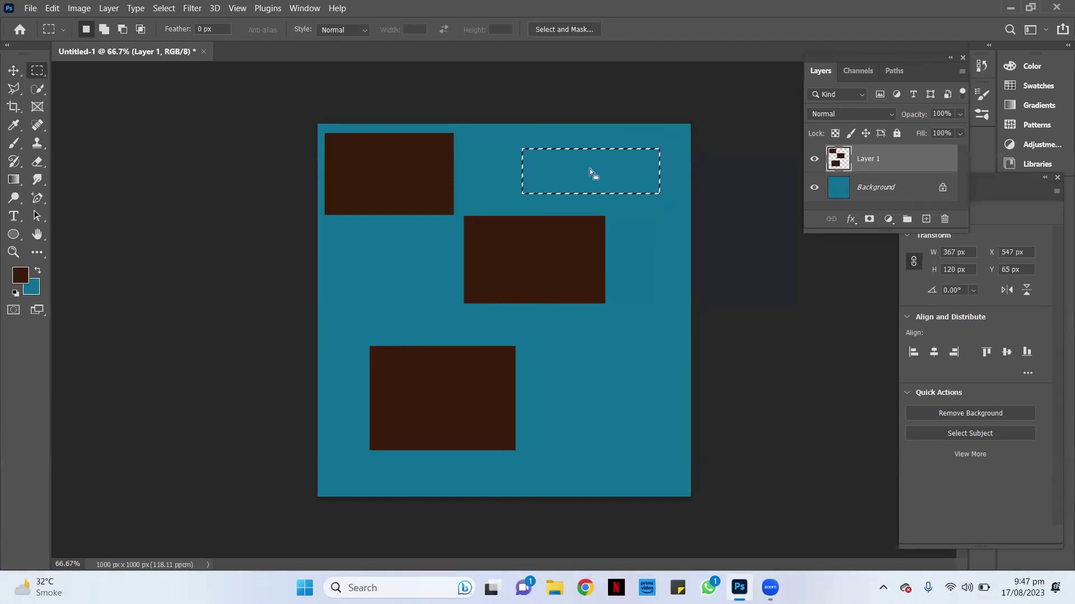
left_click_drag(590, 170, 560, 145)
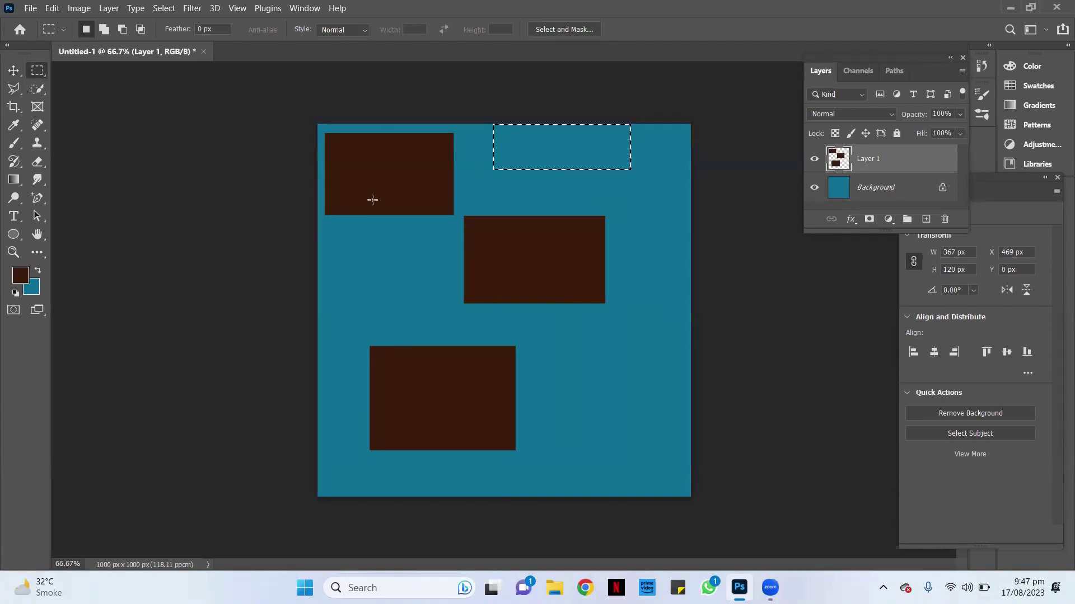
left_click_drag(372, 200, 448, 210)
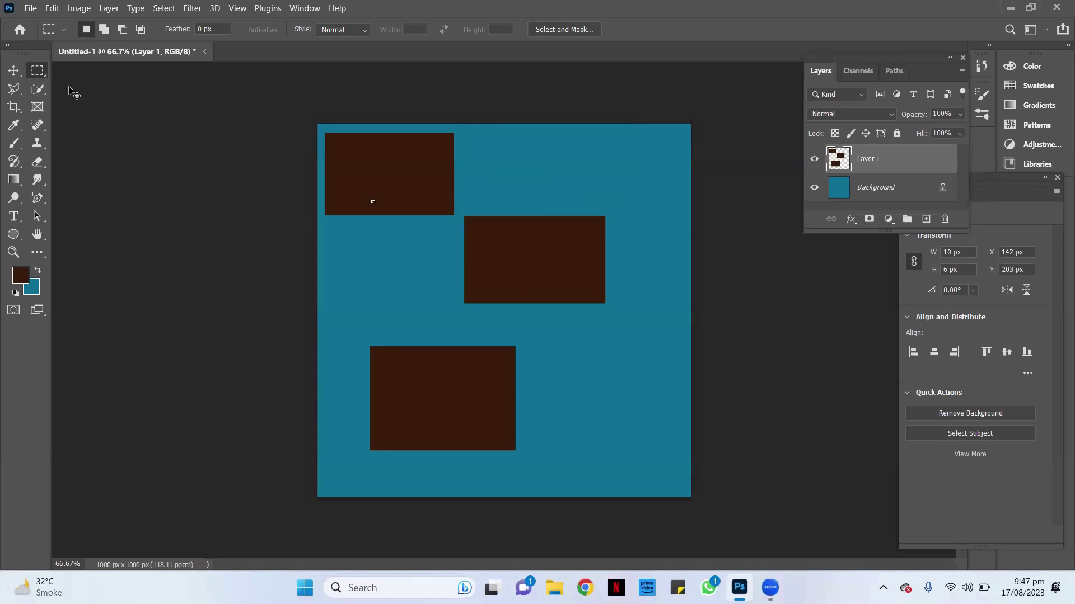
key("ctrl+z")
Shift all three brown rectangles together down and to the right
key("v")
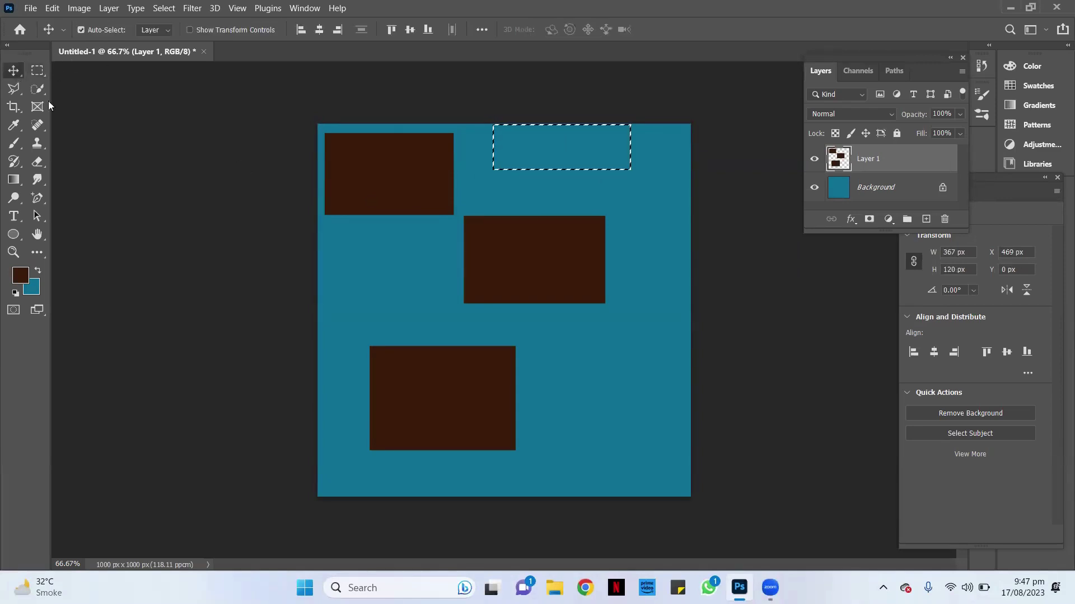
mouse_move(444, 206)
left_mouse_down()
mouse_move(415, 228)
mouse_move(438, 207)
left_mouse_up()
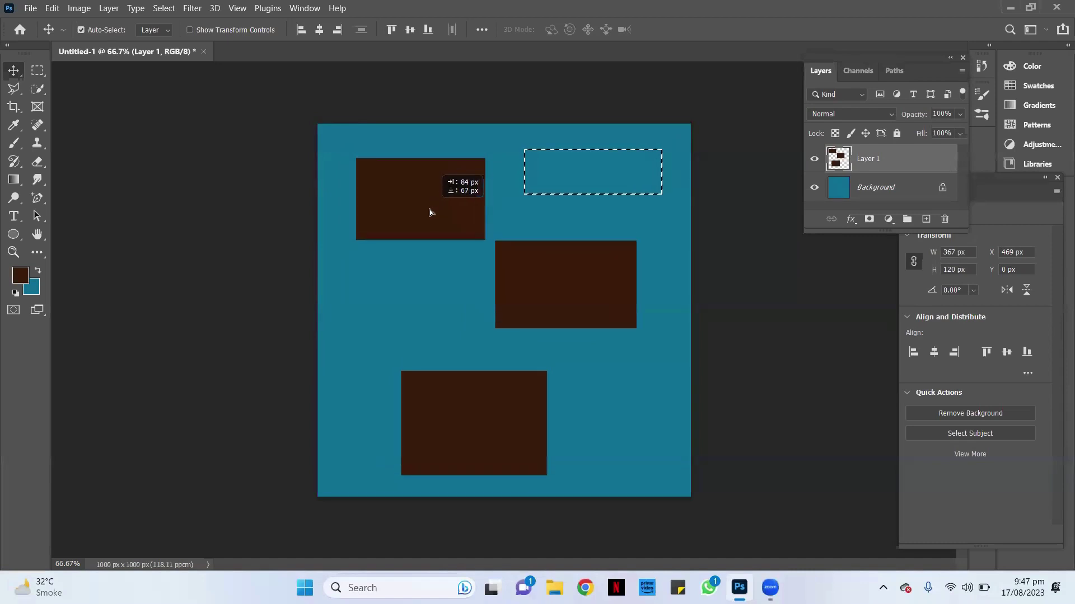
mouse_move(438, 206)
left_mouse_down()
mouse_move(431, 212)
mouse_move(410, 194)
left_mouse_up()
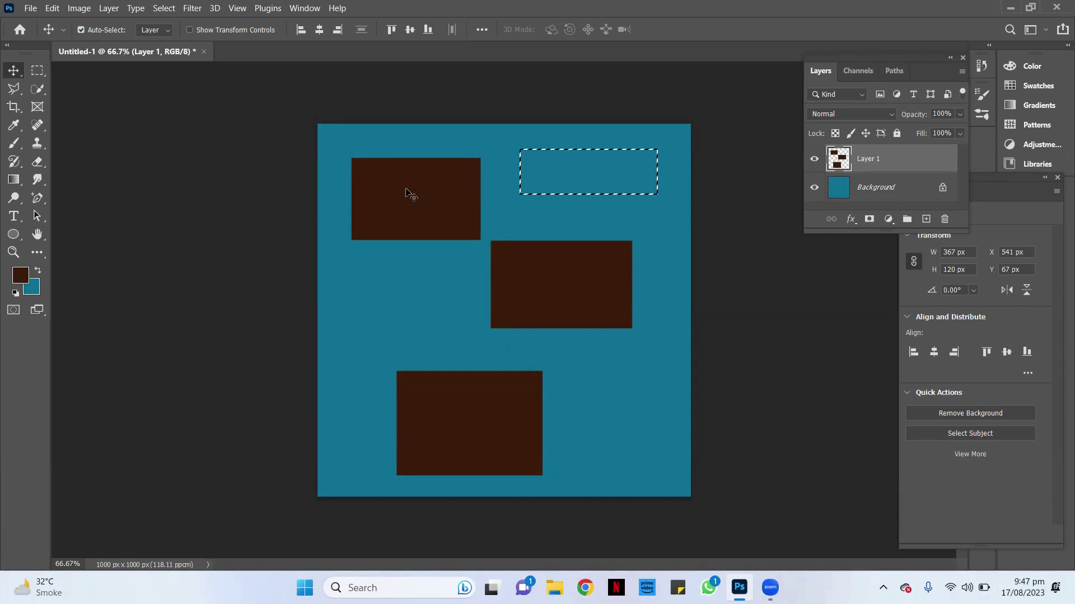
mouse_move(391, 176)
left_mouse_down()
mouse_move(397, 199)
mouse_move(440, 209)
mouse_move(442, 199)
left_mouse_up()
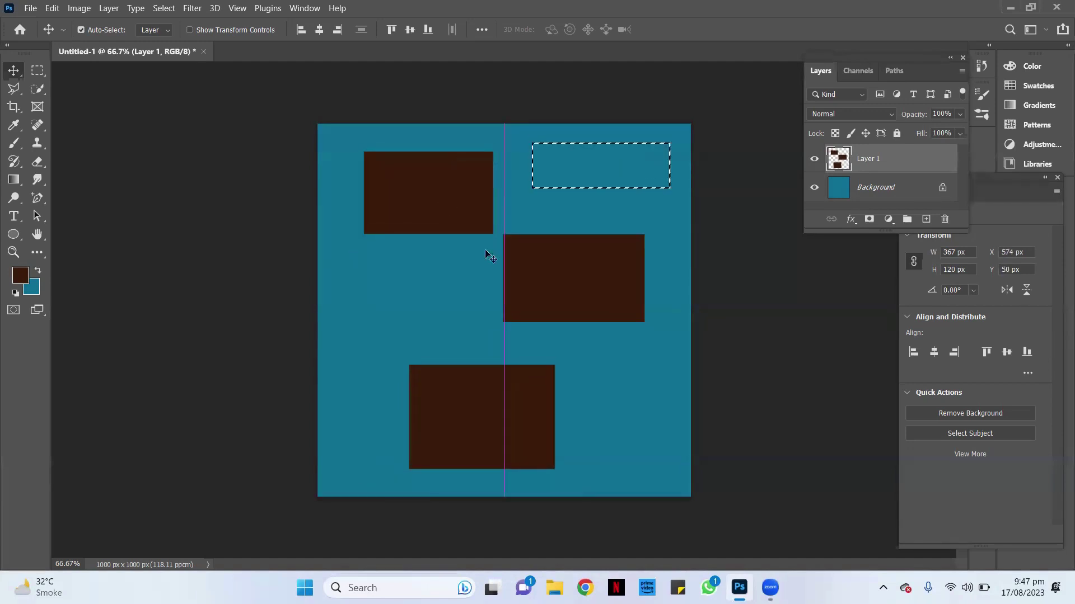
left_click_drag(485, 249, 485, 249)
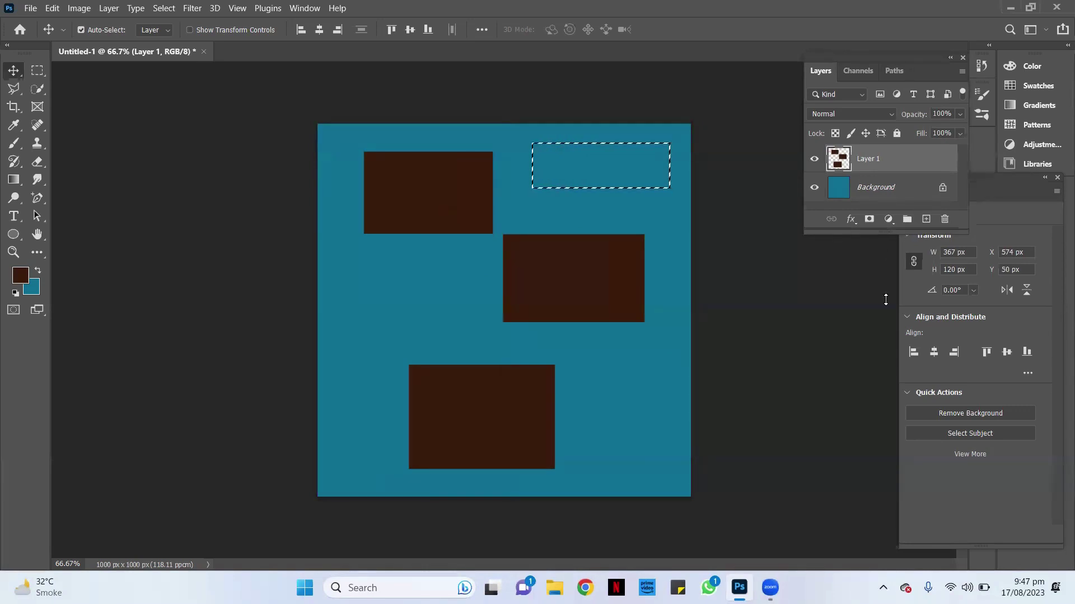
left_click_drag(885, 233, 889, 305)
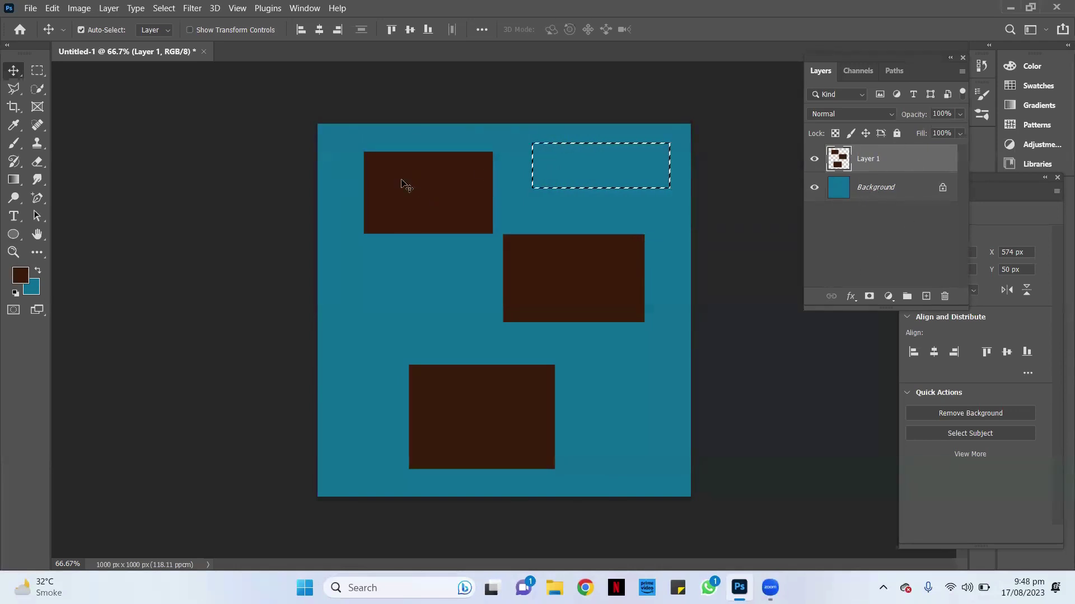
Delete Layer 1 with its three brown rectangles and dismiss the Background-layer warning
key("ctrl")
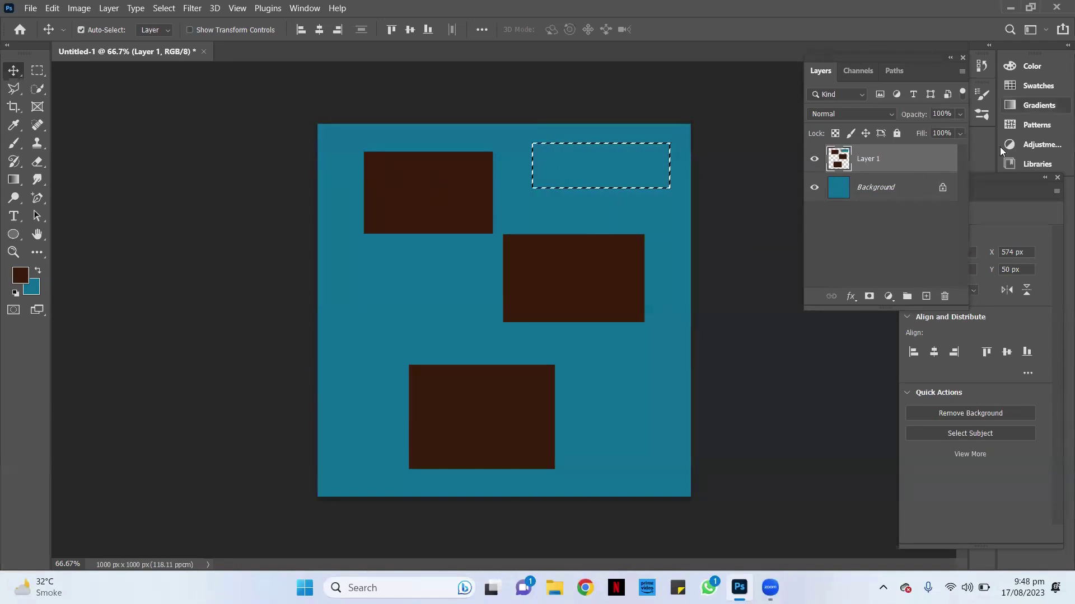
left_click(944, 296)
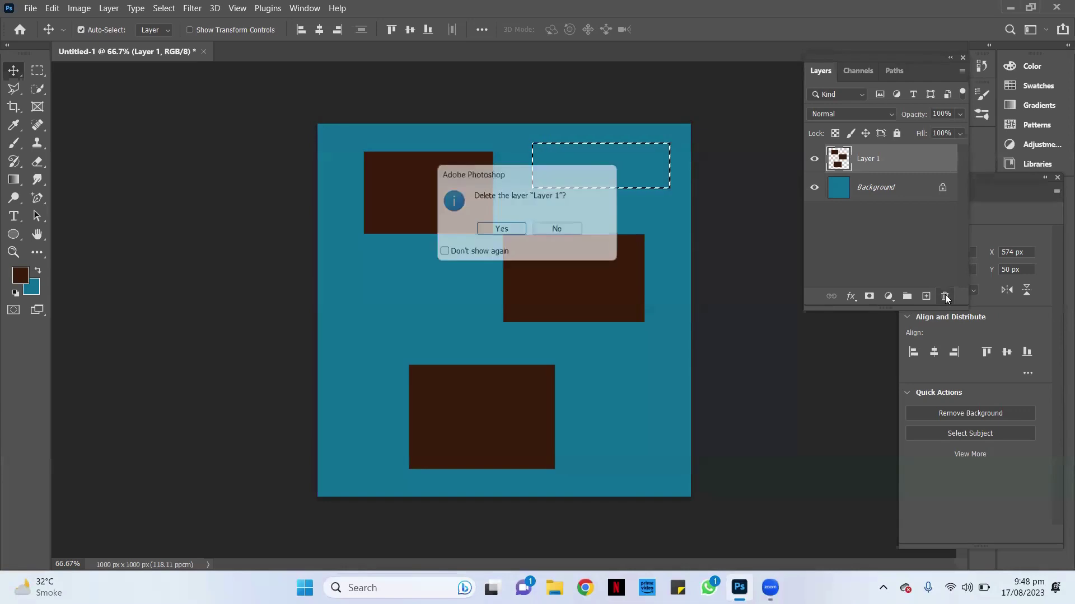
left_click(501, 230)
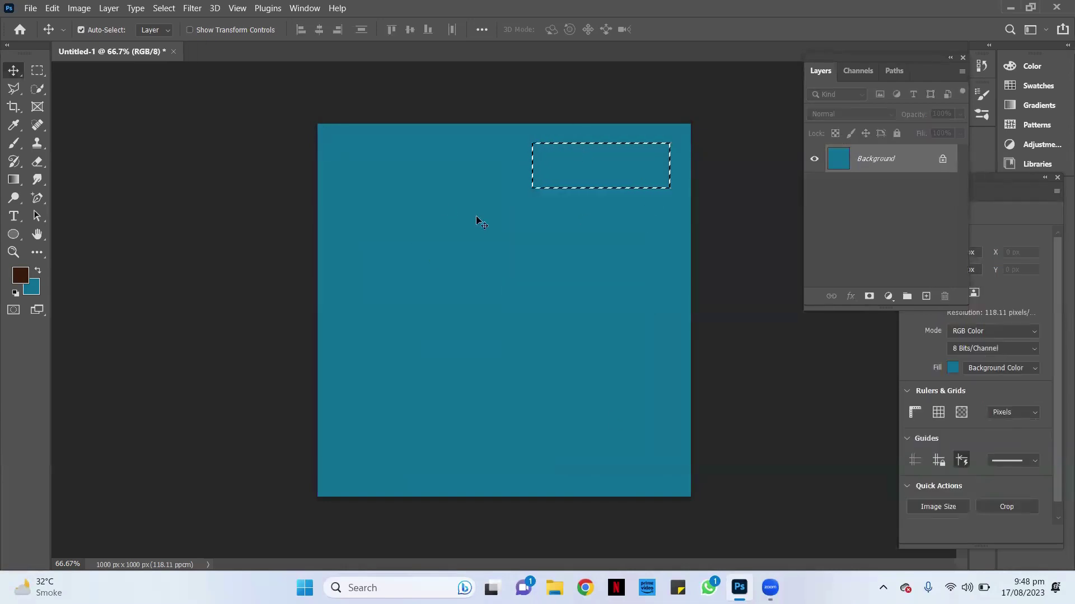
left_click(526, 227)
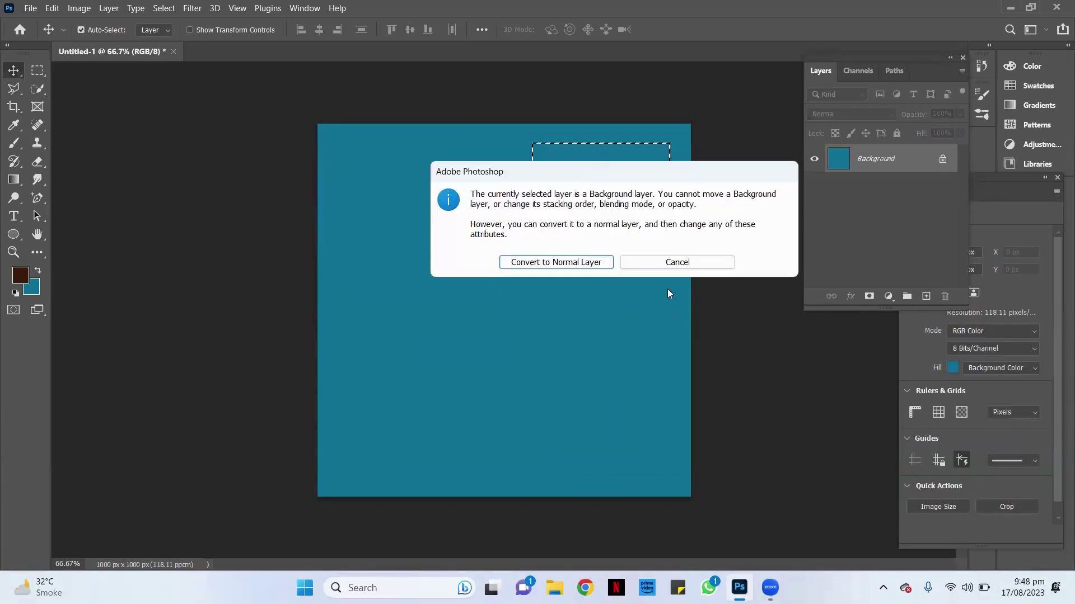
left_click(683, 263)
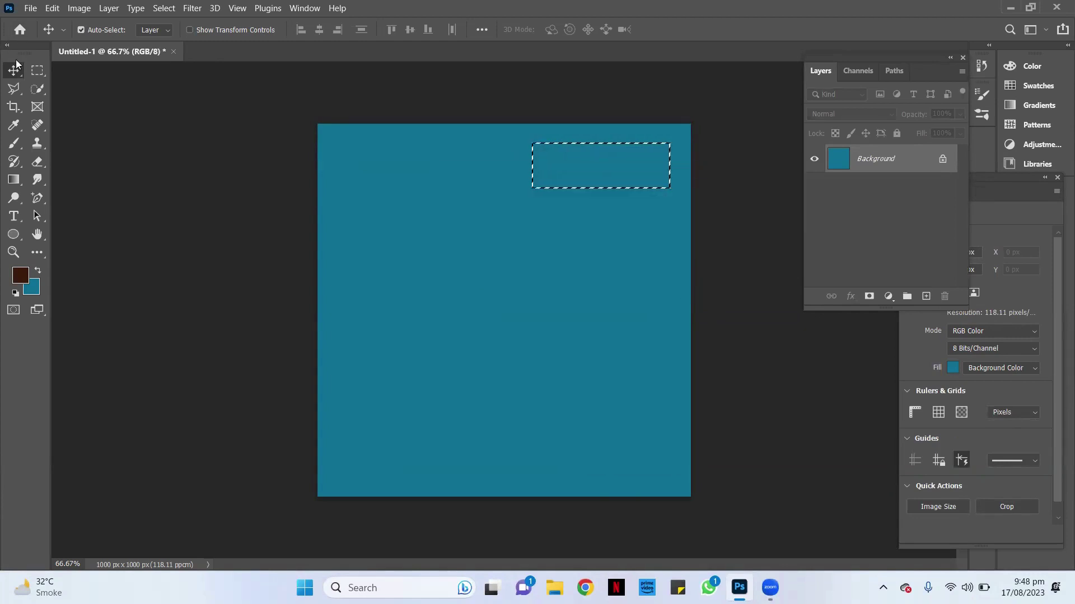
left_click(37, 70)
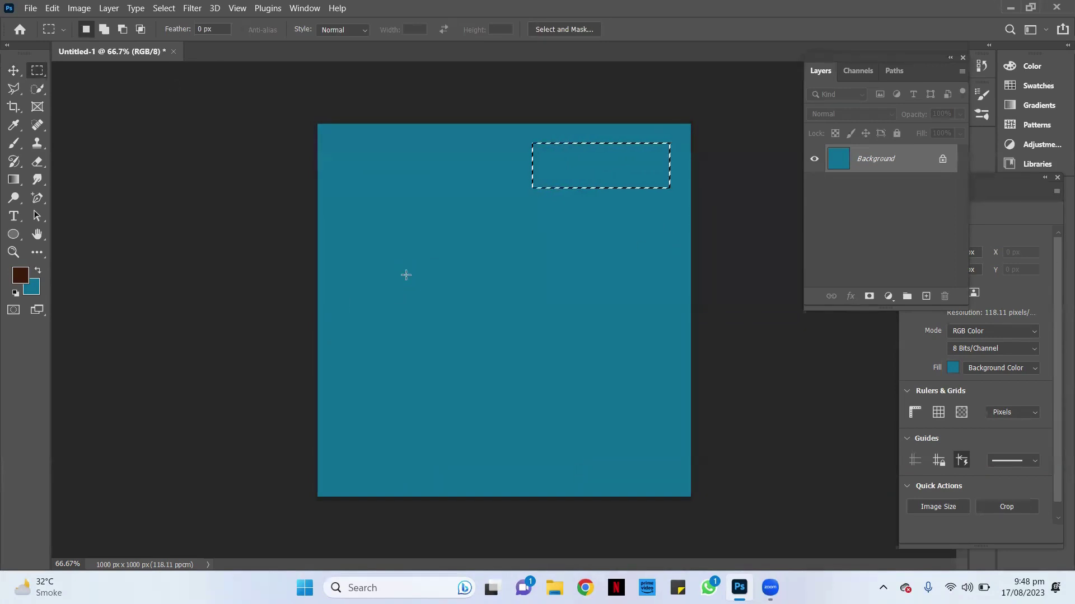
mouse_move(407, 252)
left_mouse_down()
mouse_move(626, 401)
mouse_move(648, 432)
left_mouse_up()
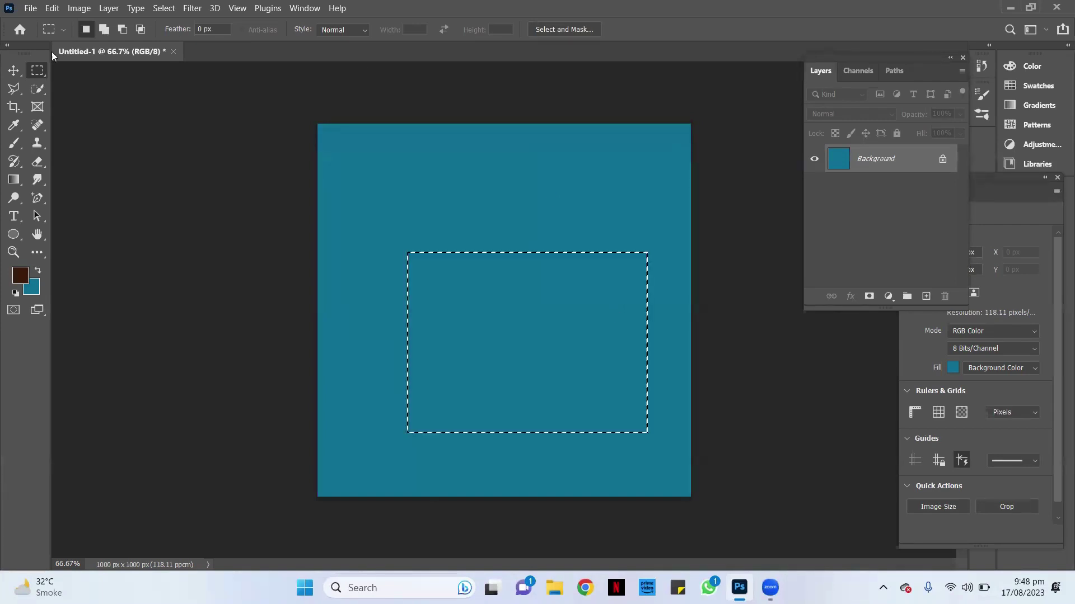
left_click(14, 70)
left_click_drag(499, 353, 513, 307)
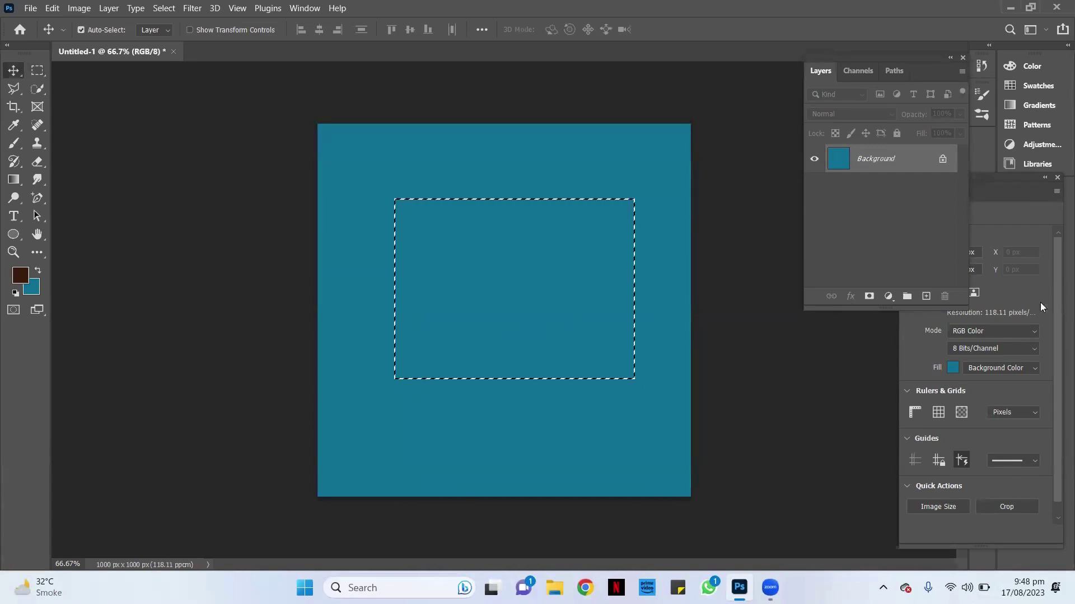
left_click(927, 296)
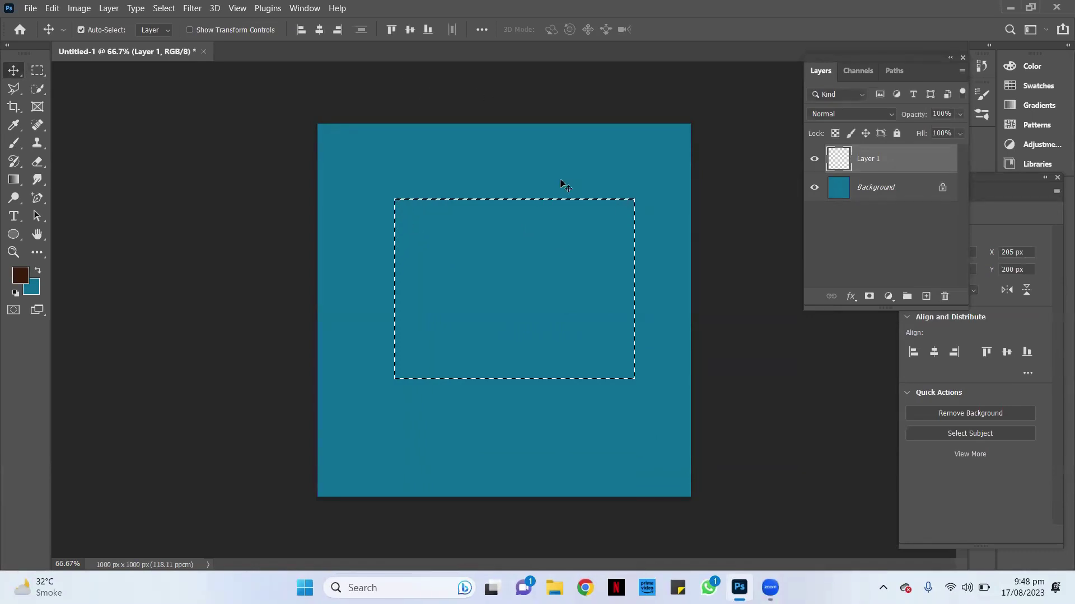
left_click_drag(537, 204, 531, 227)
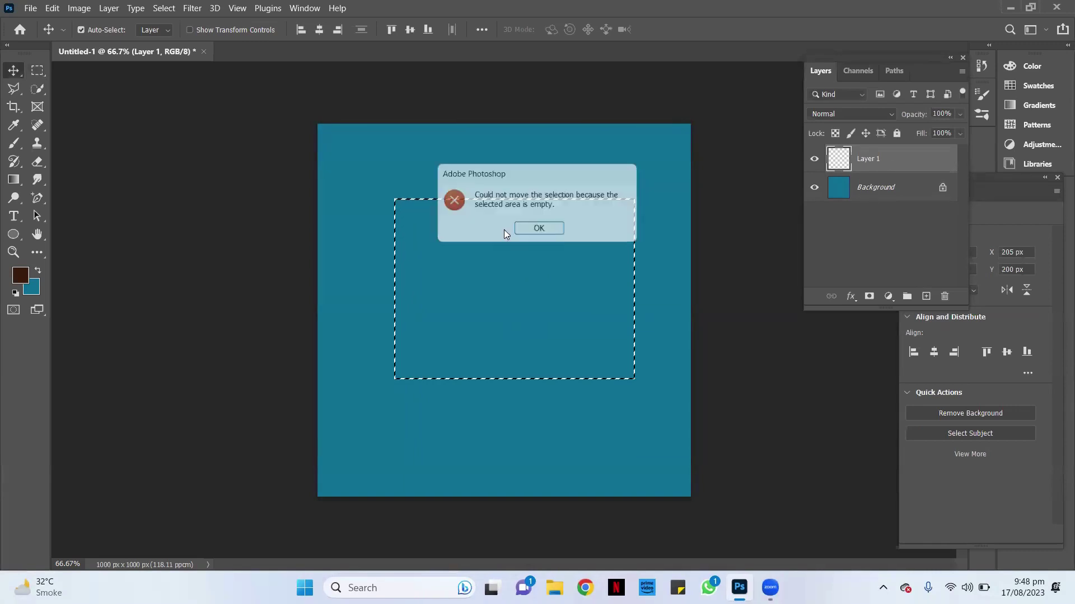
left_click(533, 236)
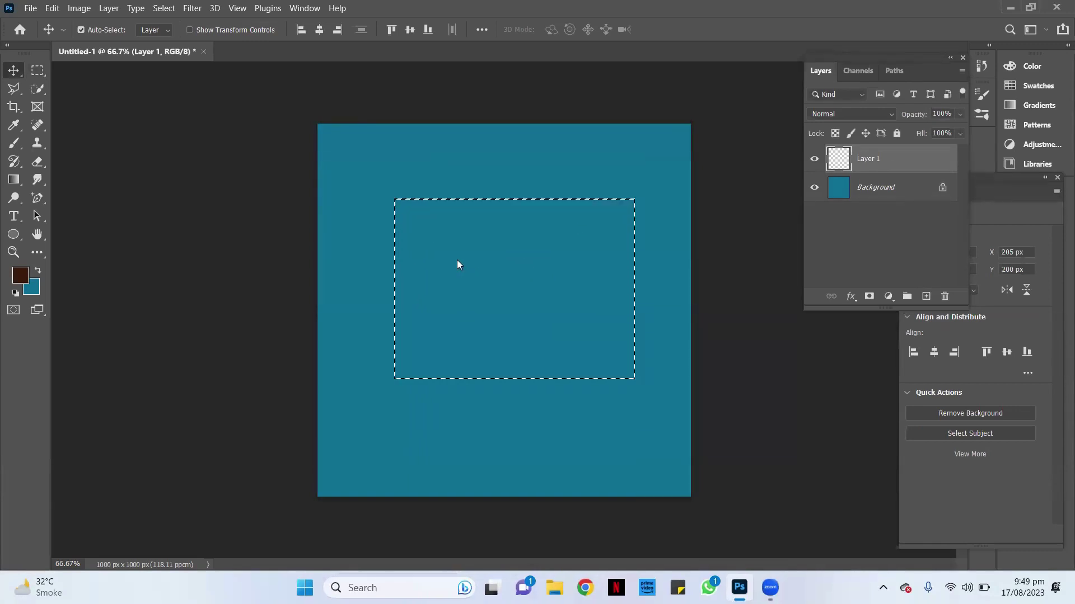
left_click_drag(457, 264, 463, 260)
left_click(536, 233)
left_click(38, 73)
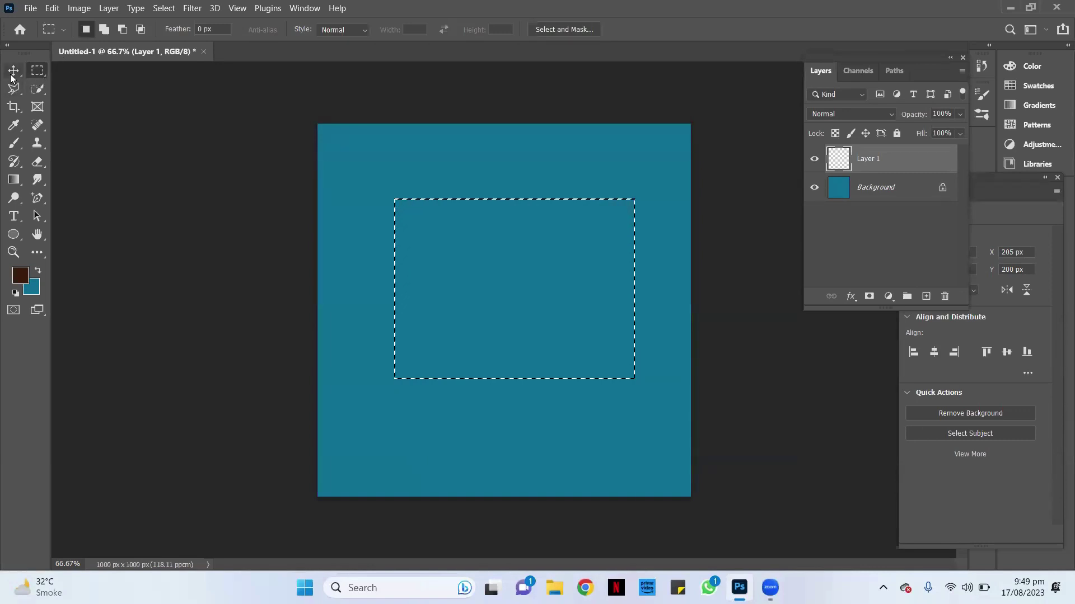
left_click(11, 78)
left_click_drag(464, 220, 545, 288)
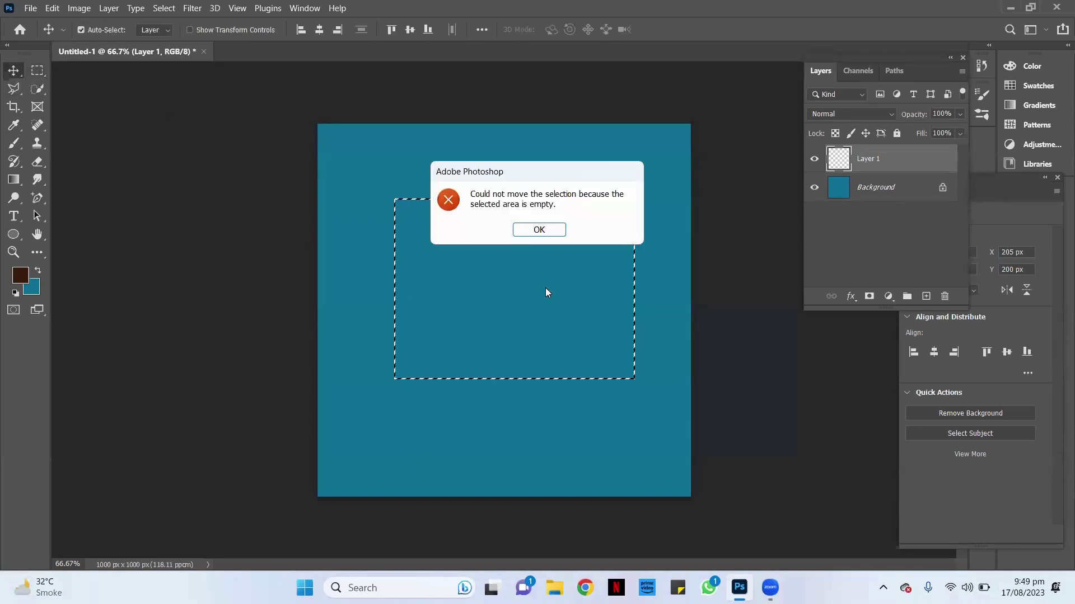
left_click(537, 236)
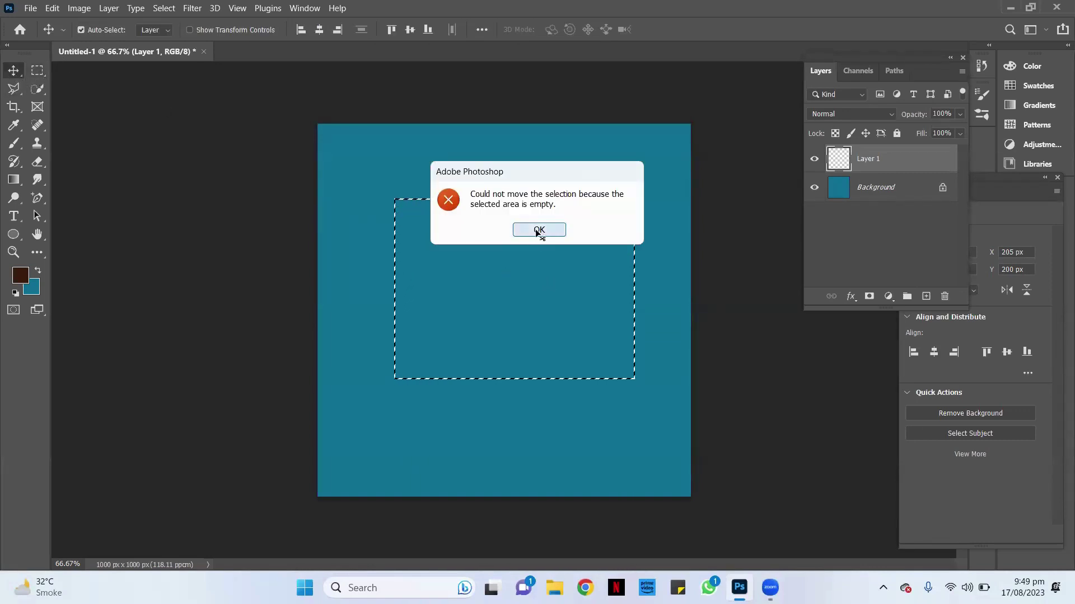
Check the Brush tool's presets, then return to the Rectangular Marquee
left_click(14, 144)
right_click(395, 222)
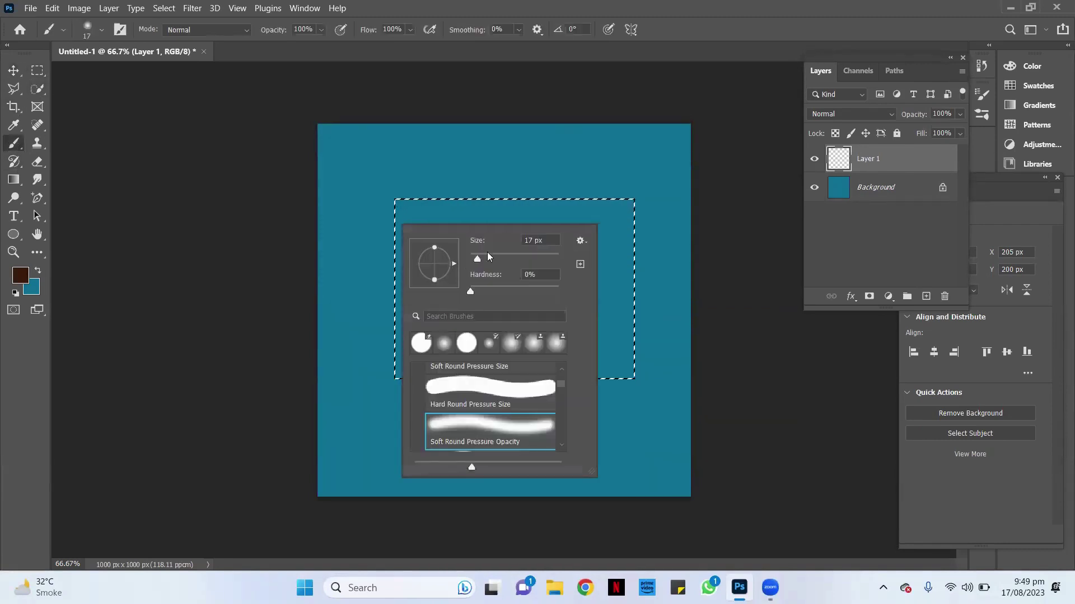
key("Escape")
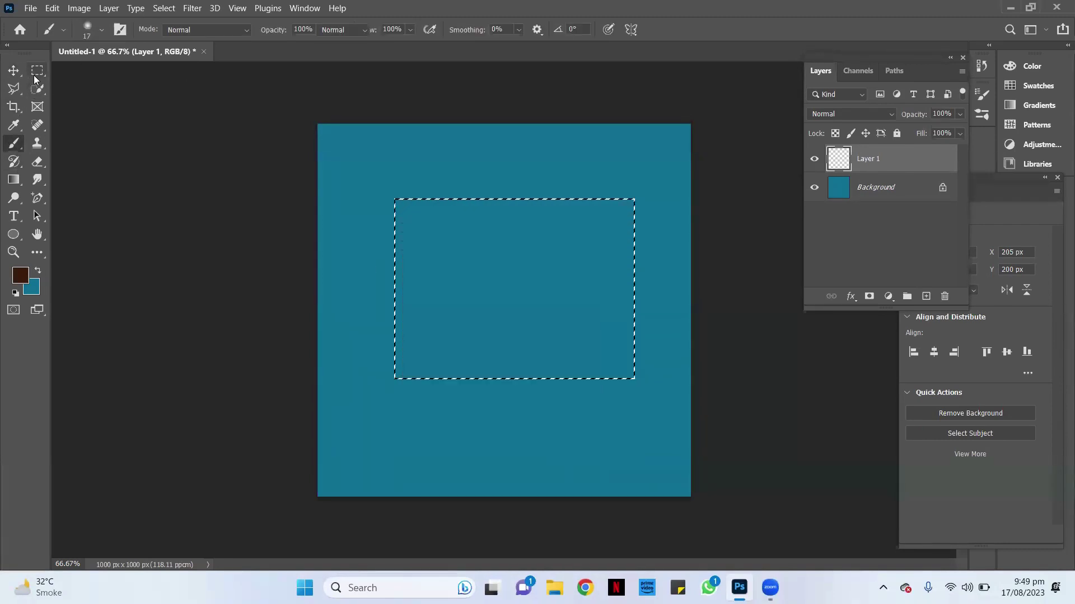
left_click(36, 72)
Open the selection's right-click action list, close it, and reopen it
right_click(492, 227)
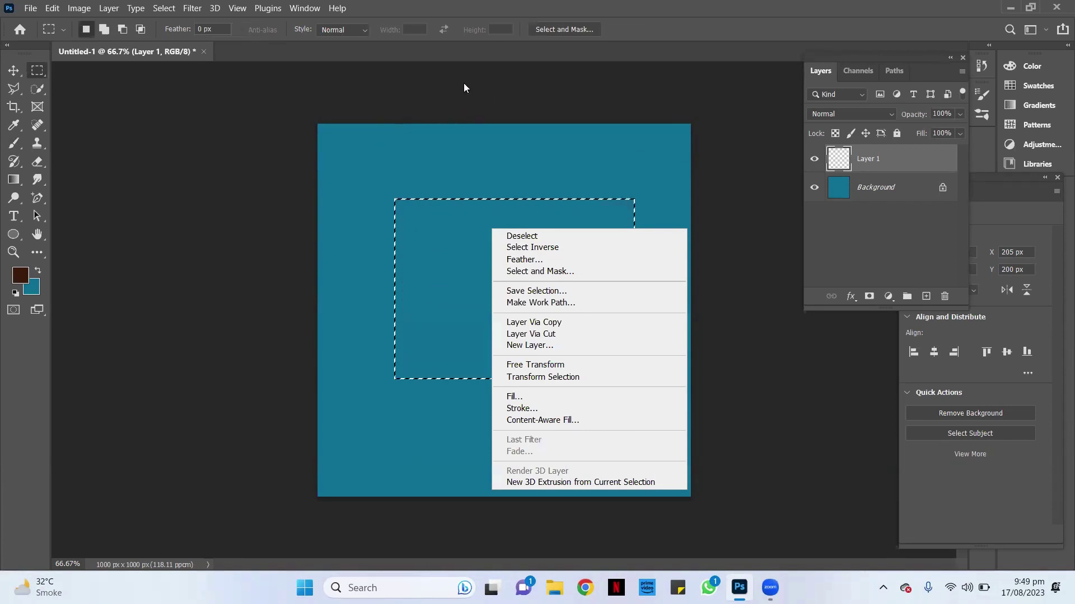
left_click(8, 66)
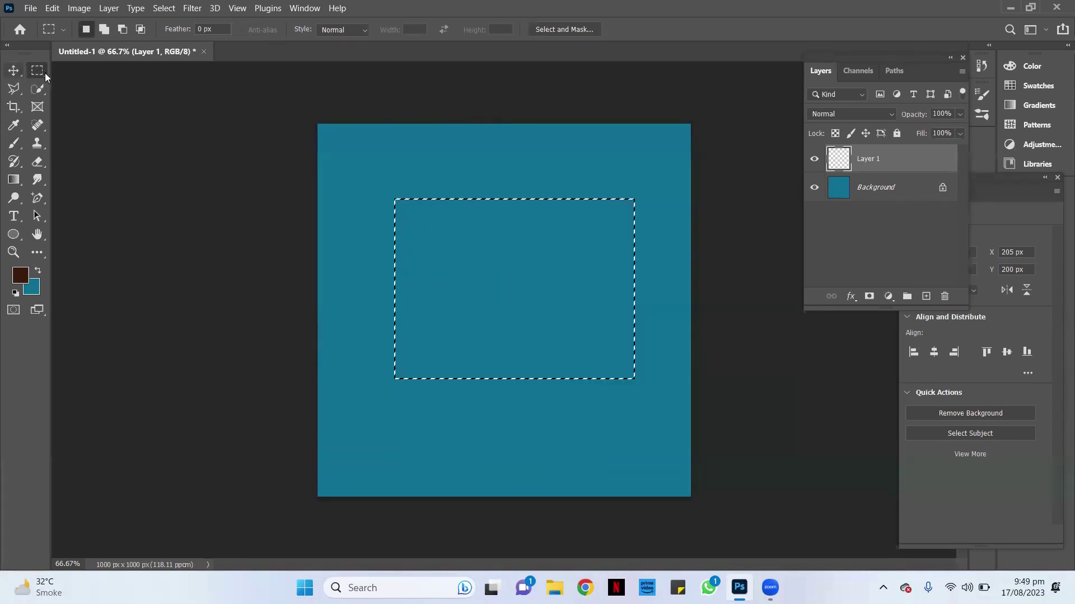
left_click(14, 71)
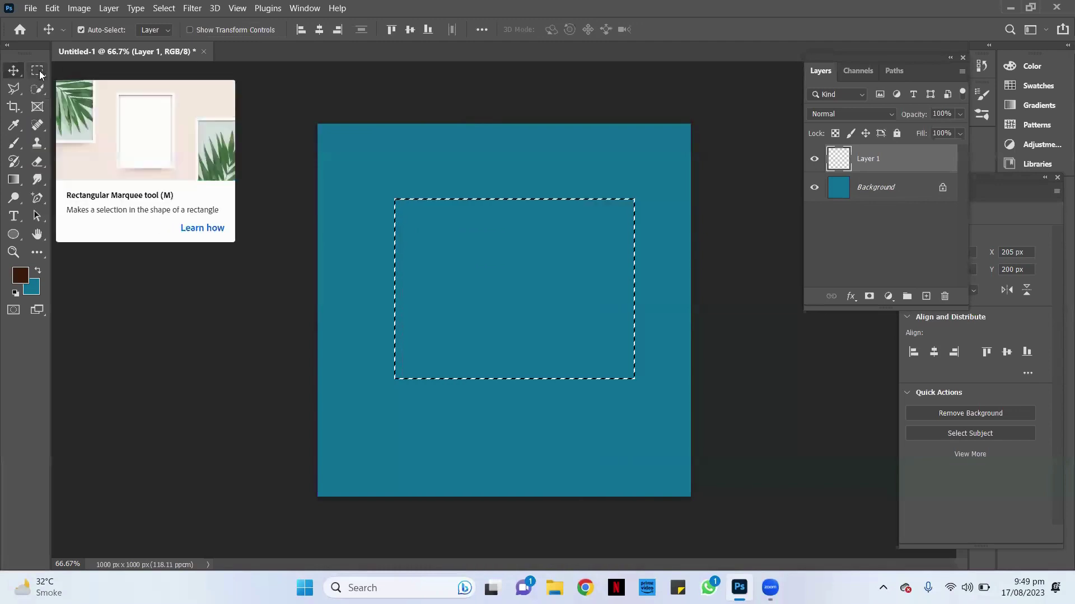
left_click(38, 71)
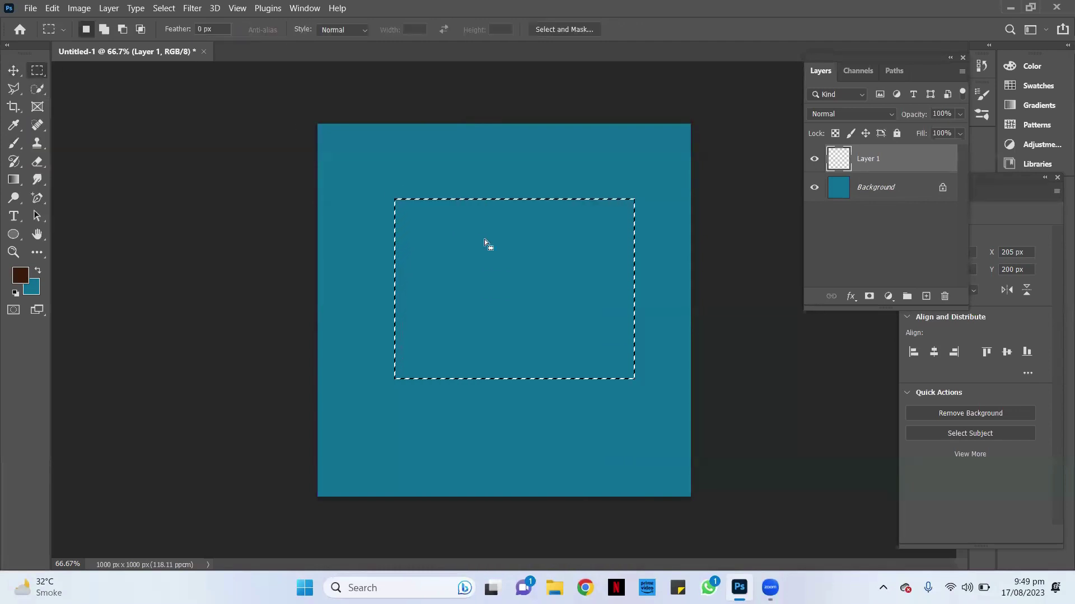
right_click(498, 218)
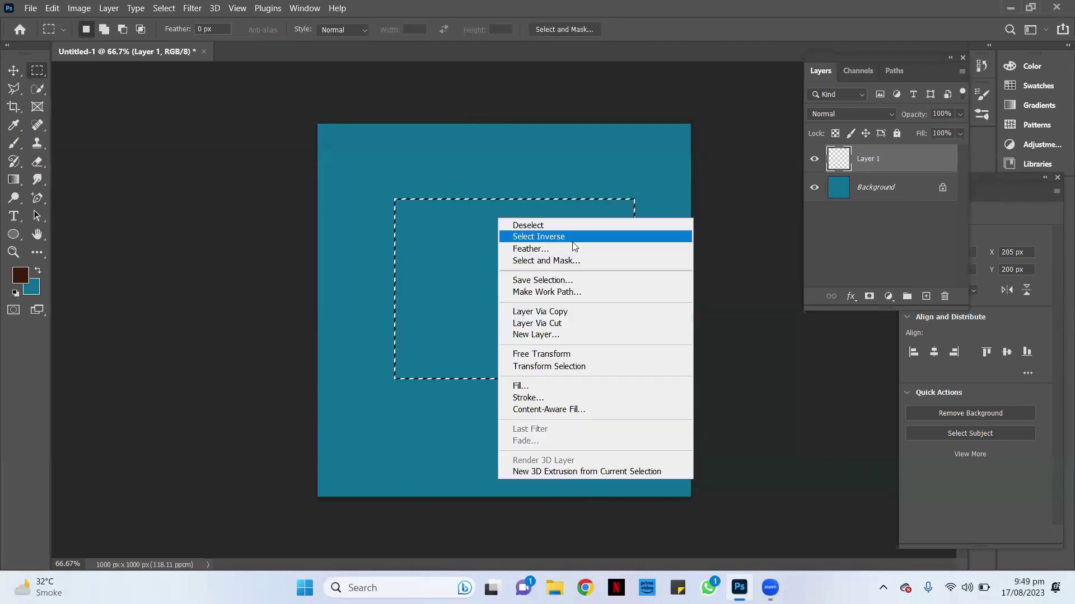
Invert the selection and try filling and moving it, dismissing the empty-selection warning
left_click(573, 242)
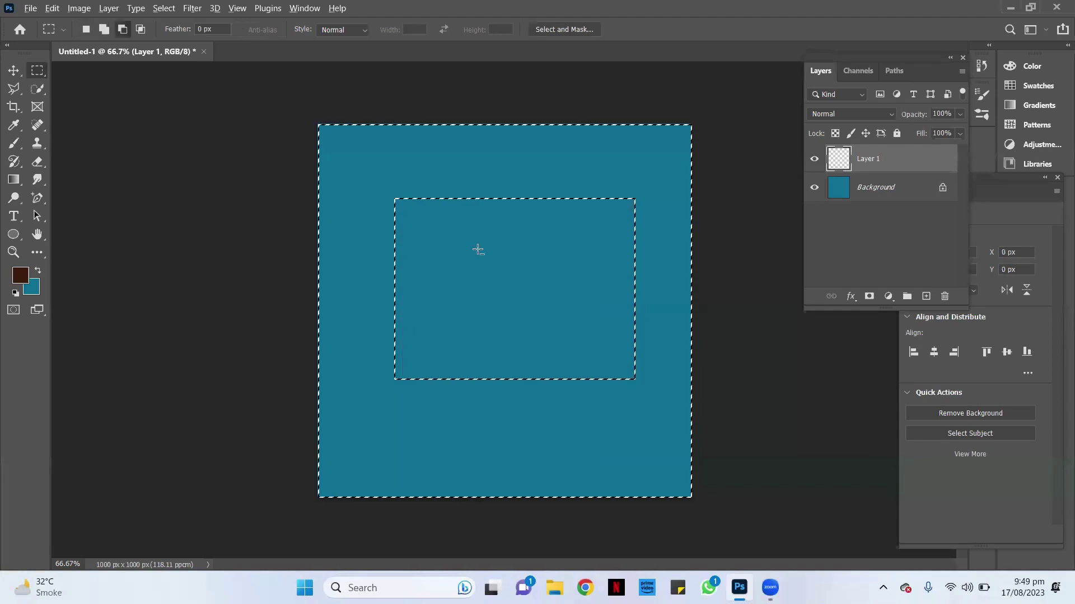
key("alt+BackSpace")
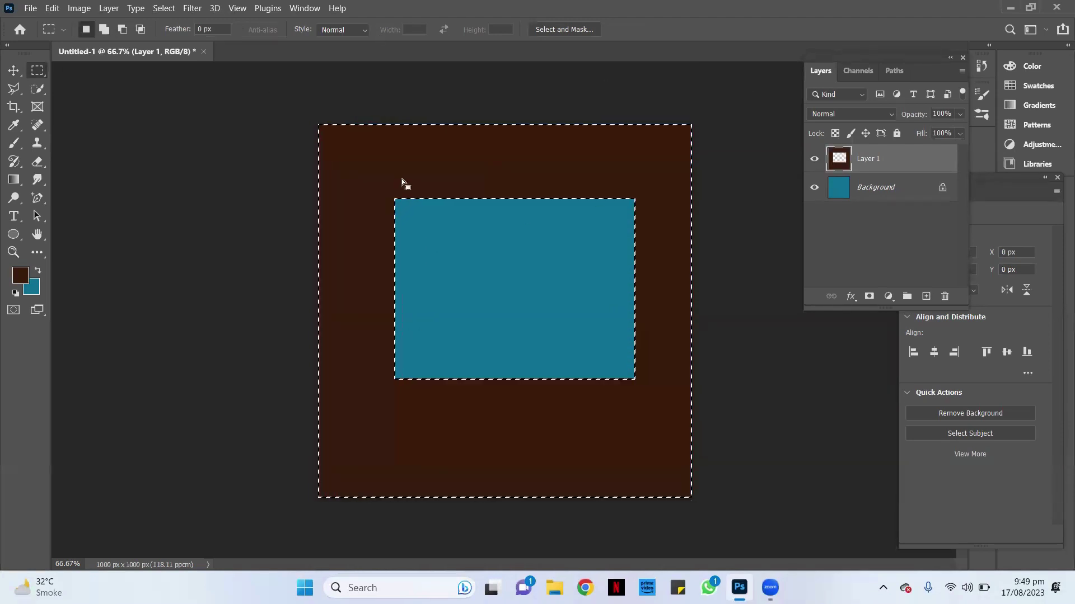
left_click_drag(449, 196, 456, 195)
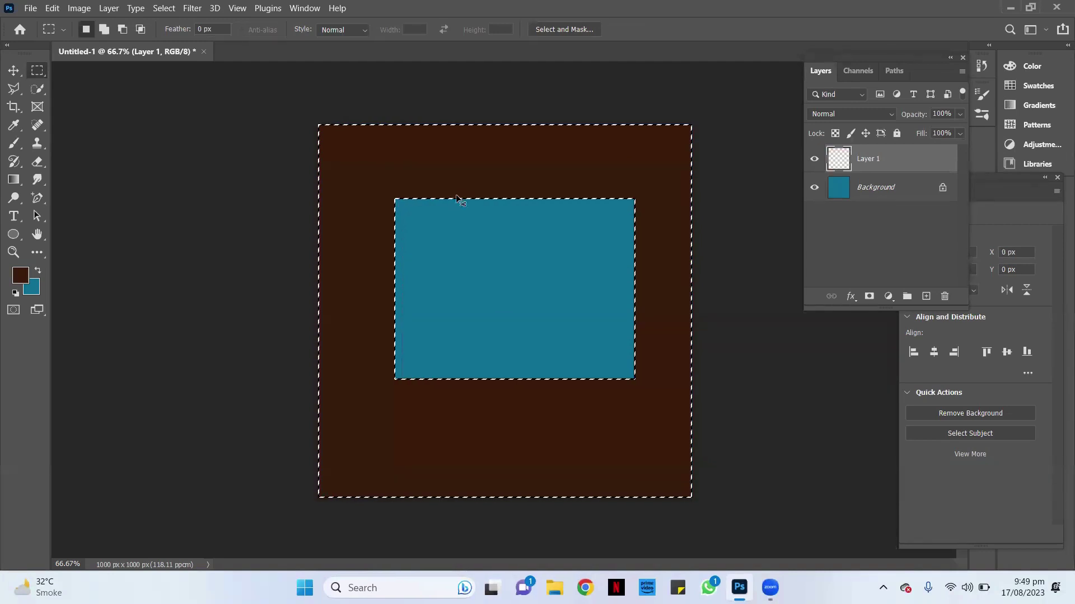
left_click(9, 65)
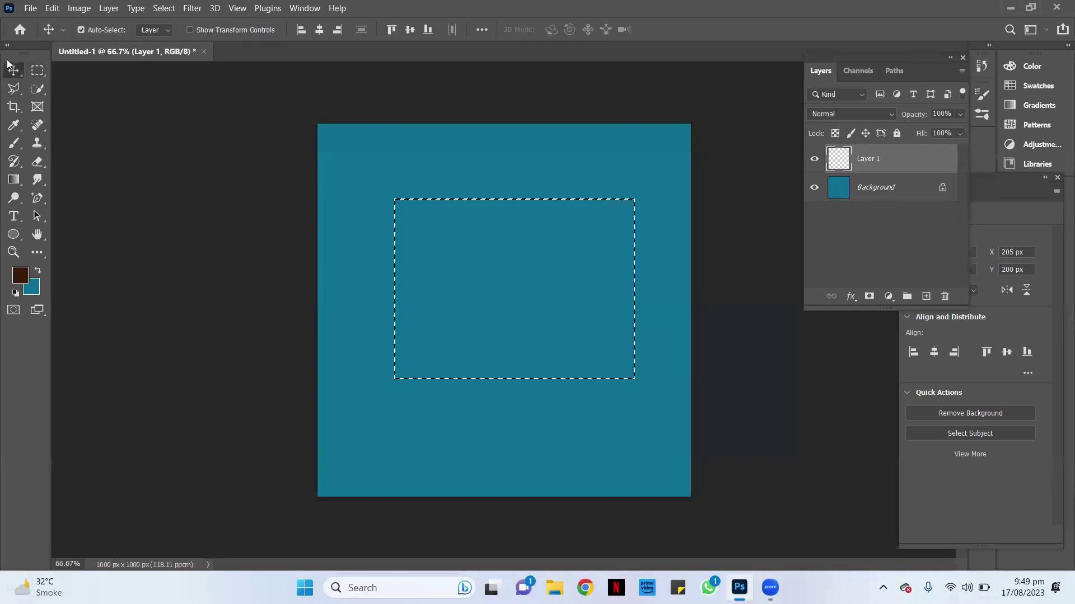
left_click(577, 203)
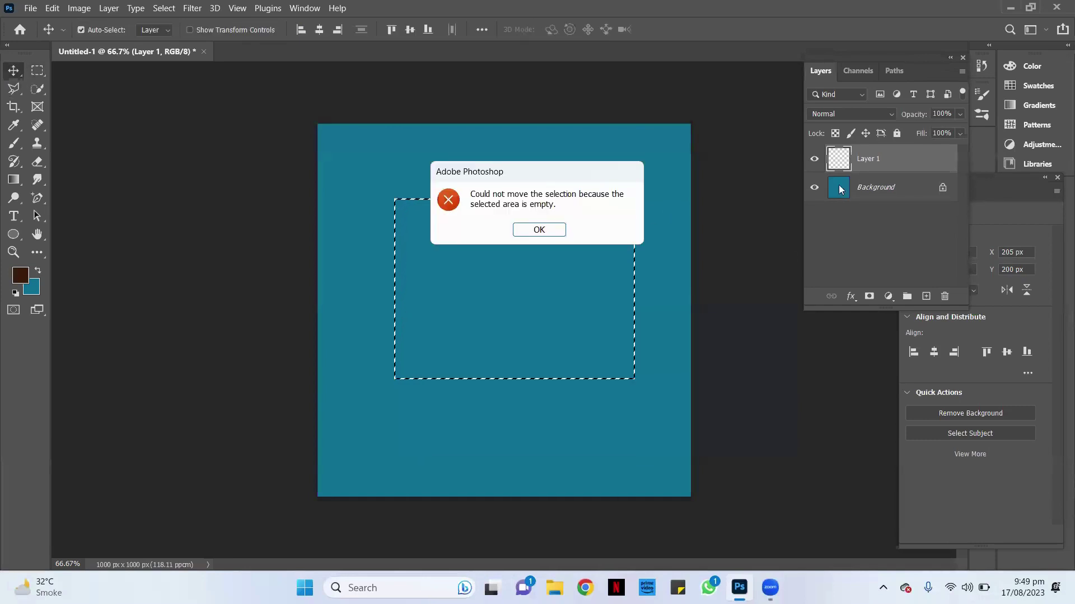
key("Return")
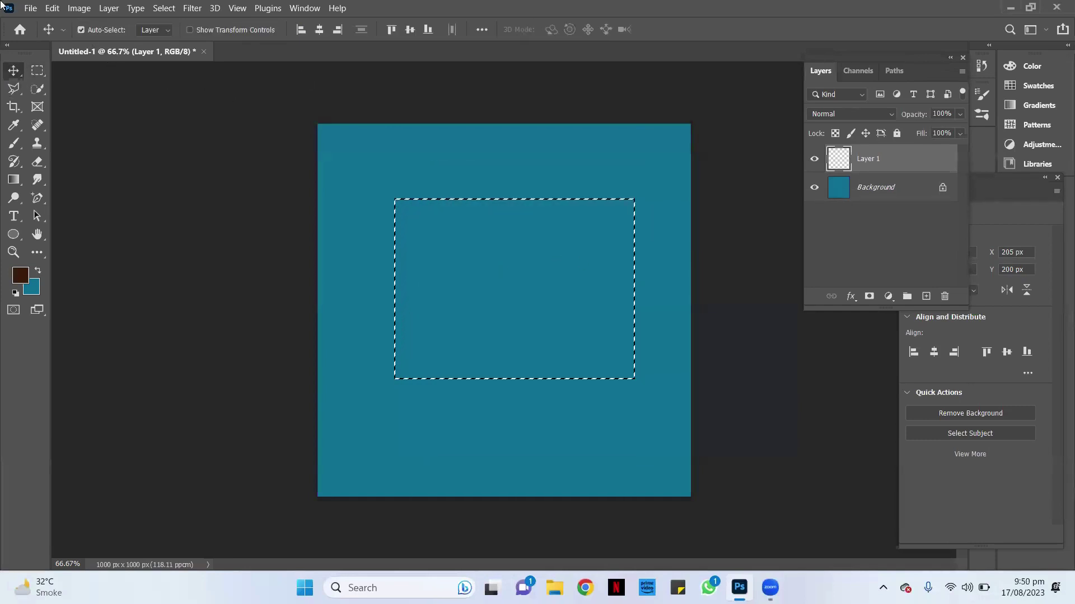
Deselect so nothing is selected on the plain teal canvas
left_click(38, 72)
right_click(522, 285)
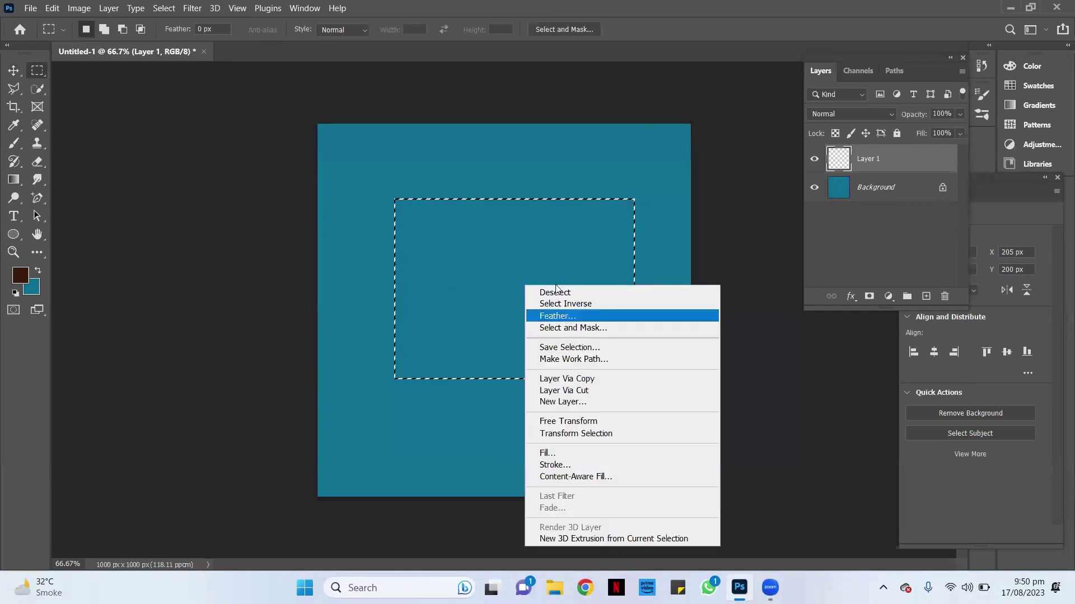
left_click(557, 293)
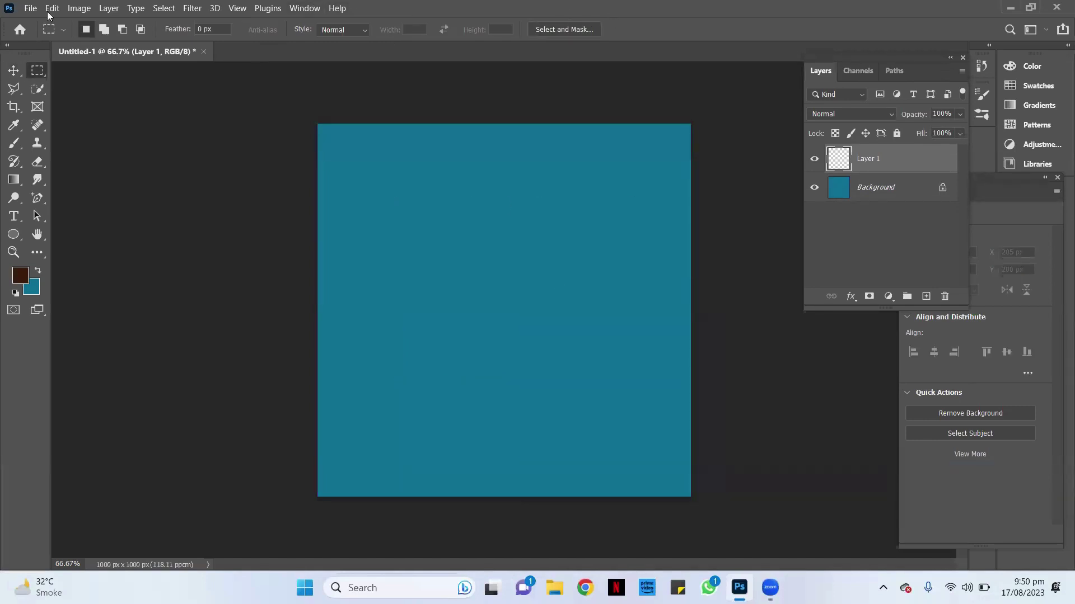
Combine two overlapping rectangular marquees, then subtract a rectangle across their middle
left_click_drag(362, 189, 511, 282)
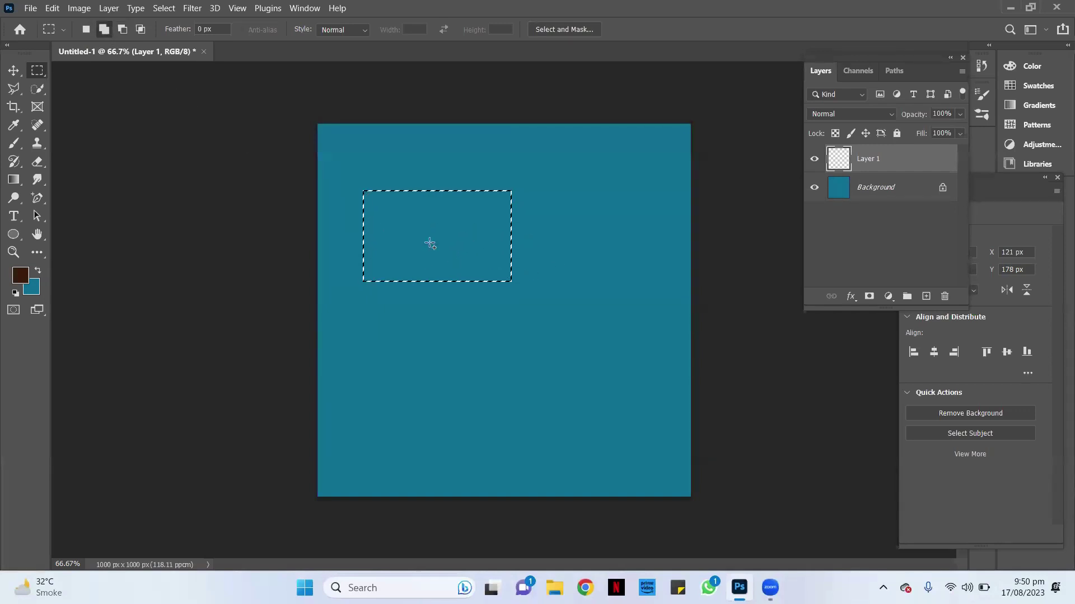
left_click_drag(454, 242, 643, 343)
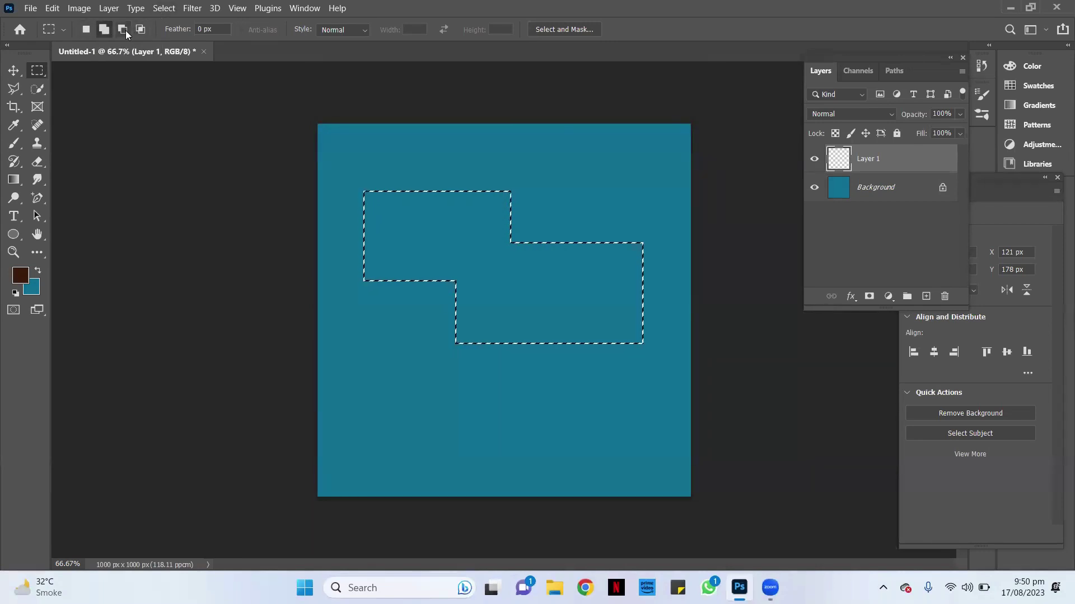
left_click(122, 29)
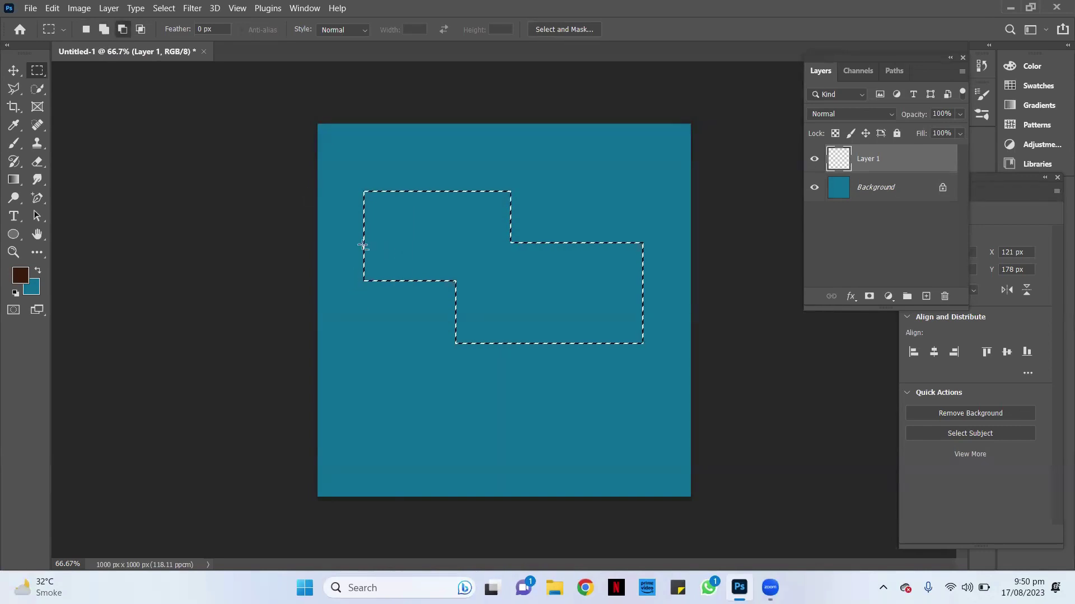
mouse_move(332, 242)
left_mouse_down()
mouse_move(510, 324)
mouse_move(488, 323)
left_mouse_up()
left_click(87, 29)
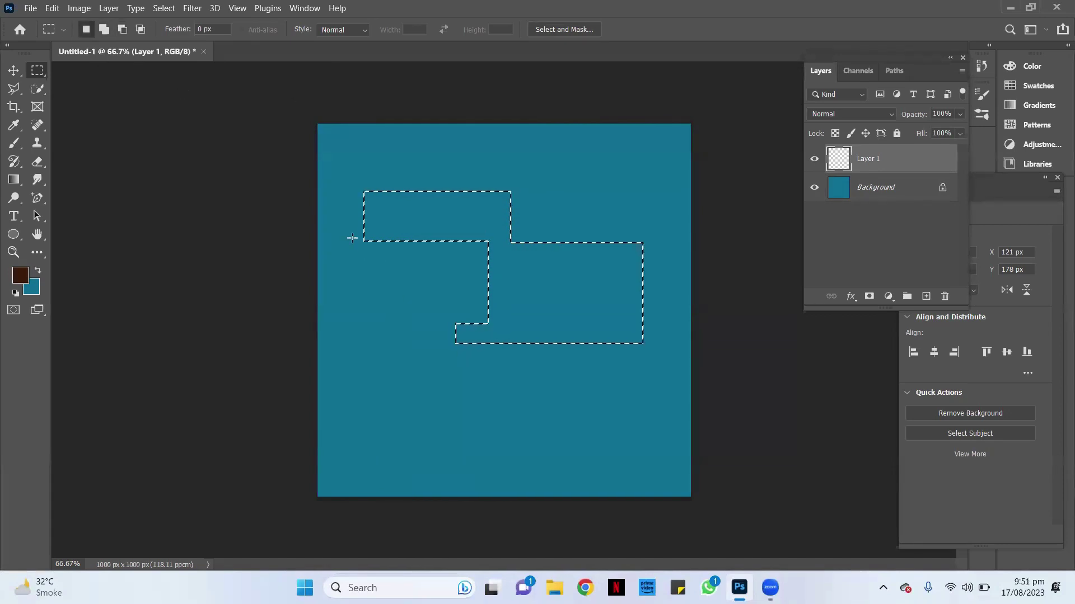
right_click(469, 197)
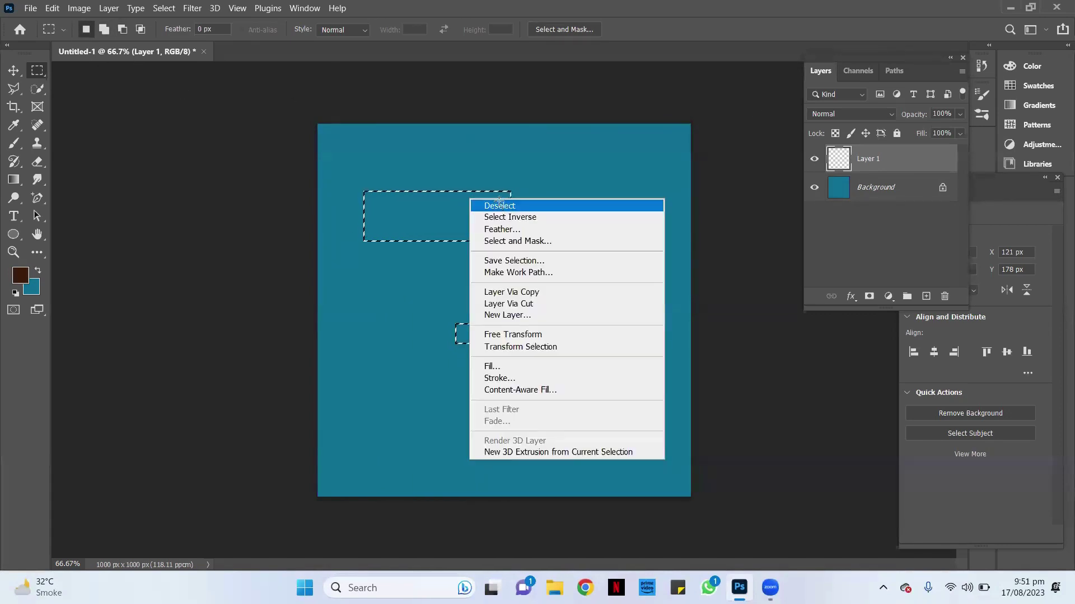
Drop the stepped selection and redraw a fresh rectangular selection near the canvas centre
left_click(481, 204)
left_click_drag(393, 179, 577, 277)
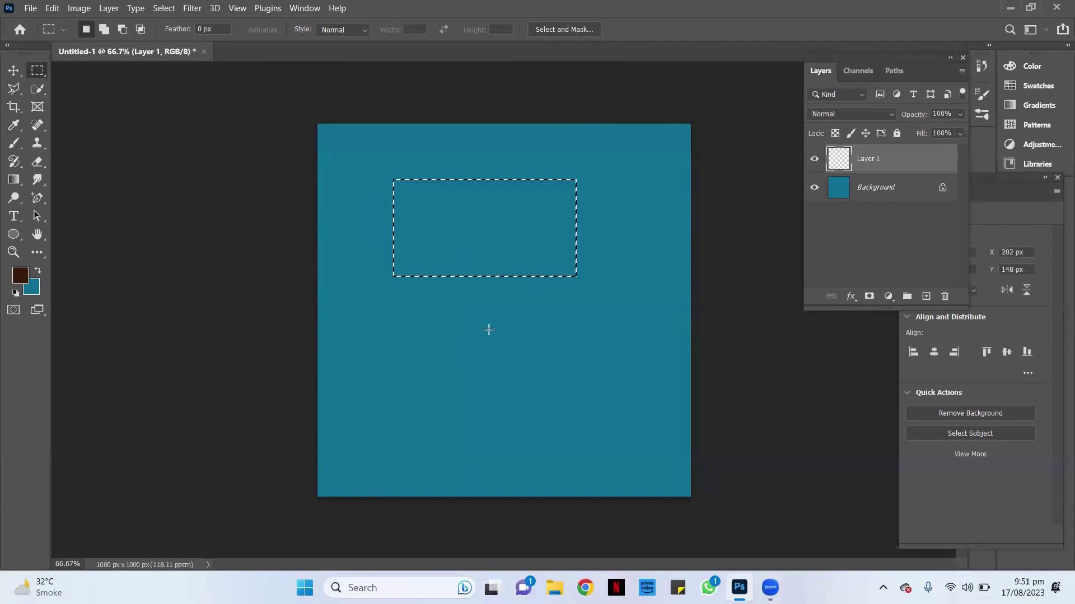
left_click_drag(422, 240, 570, 359)
left_click_drag(388, 252, 388, 237)
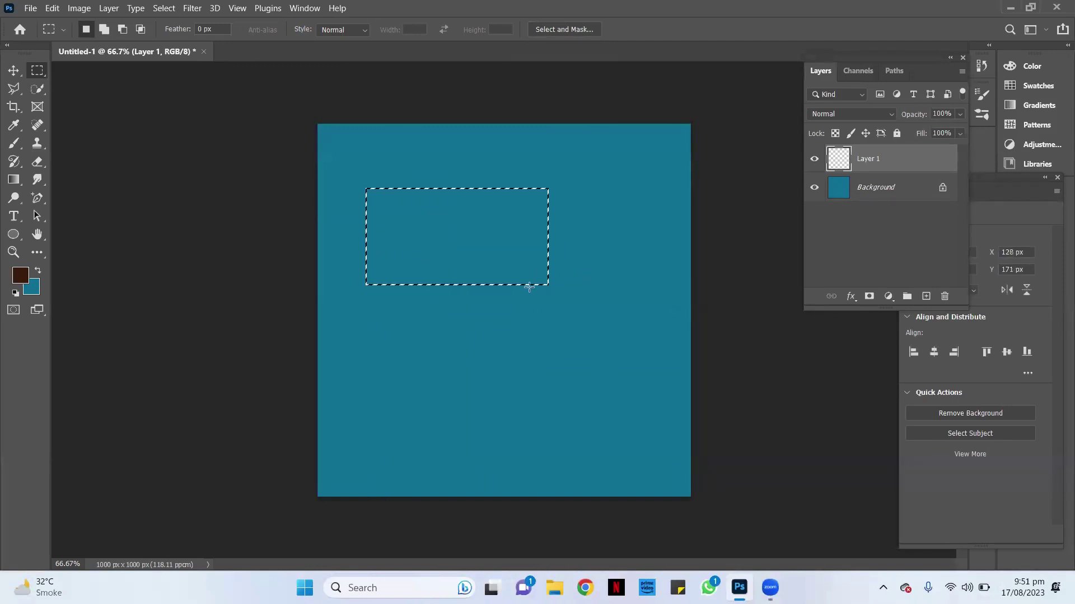
left_click_drag(590, 274, 430, 398)
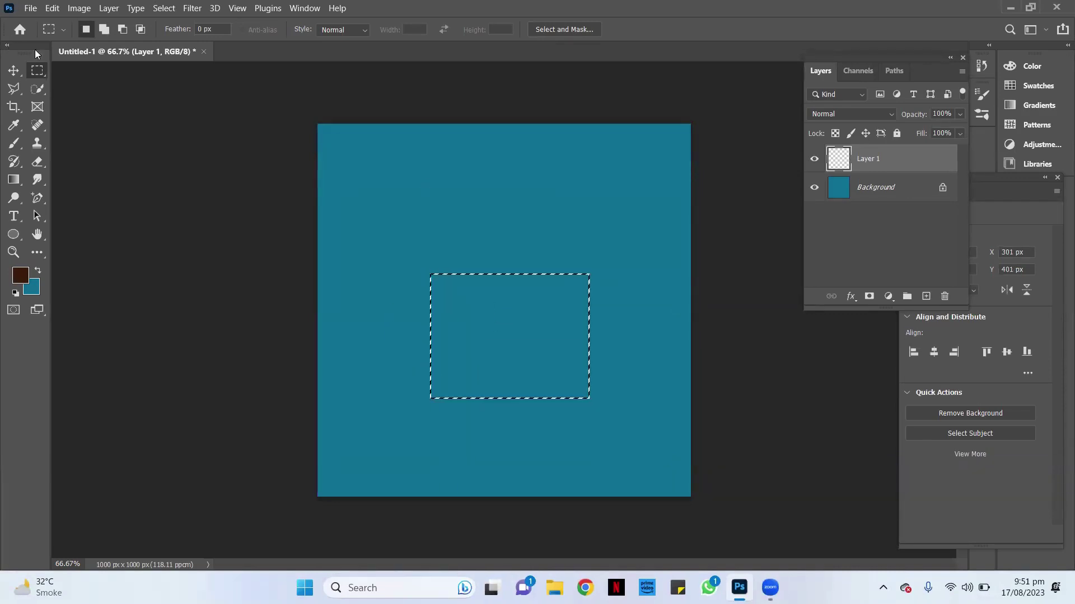
Subtract an upper-left area, then add three joined rectangles to build a new stepped selection
left_click(123, 28)
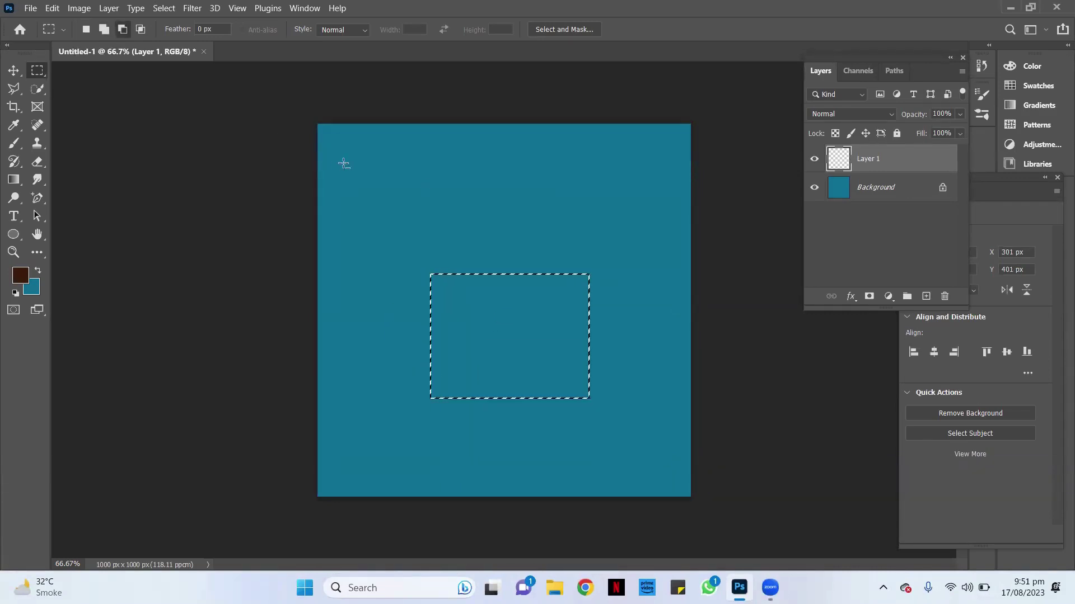
left_click_drag(344, 163, 470, 245)
left_click(86, 31)
left_click_drag(355, 152, 511, 242)
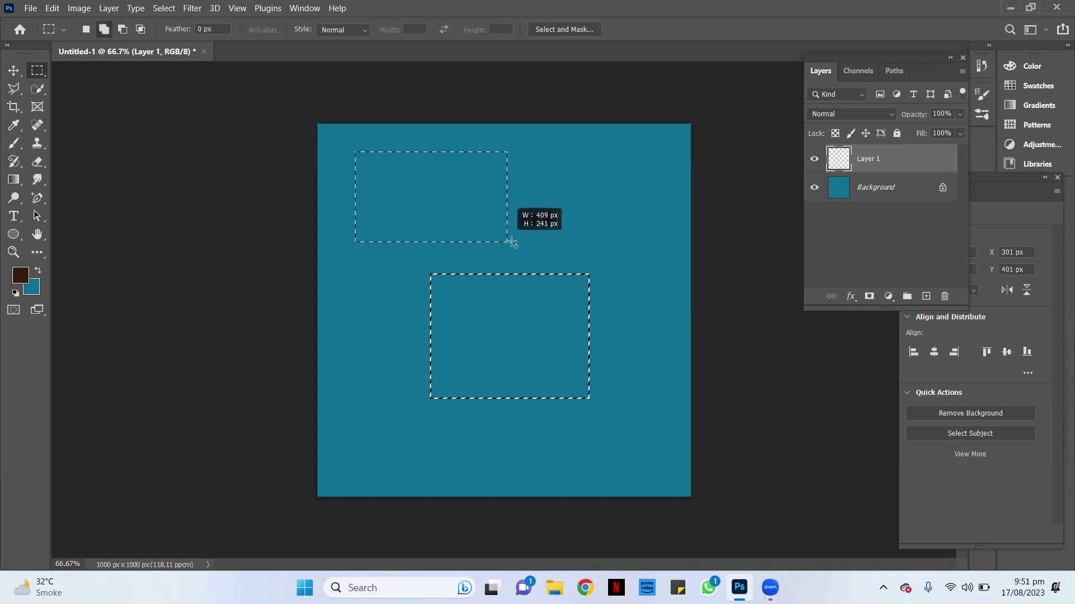
left_click_drag(531, 180, 662, 305)
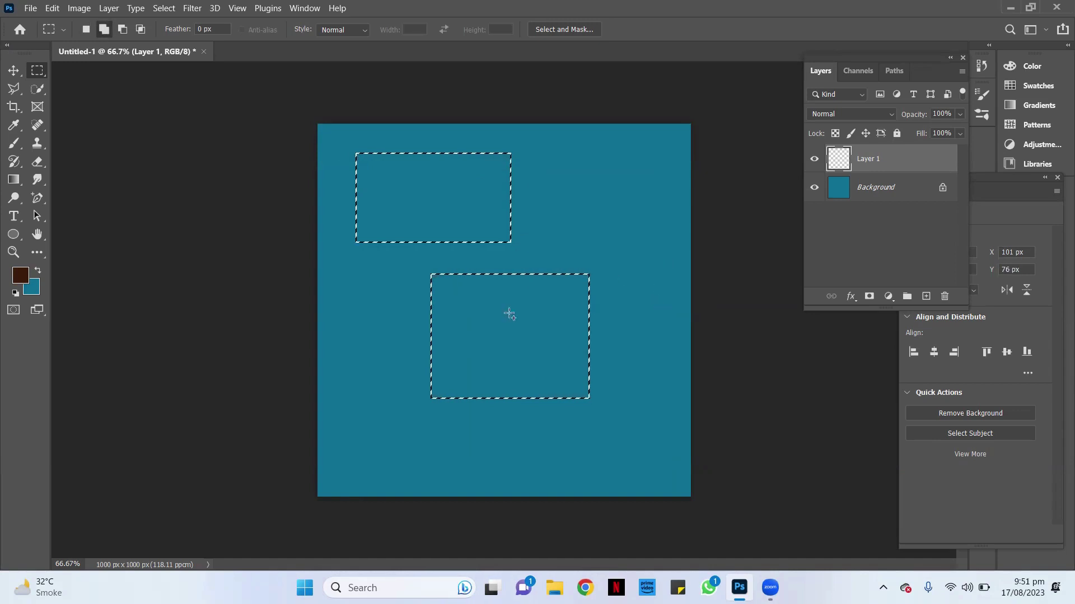
left_click_drag(364, 243, 501, 440)
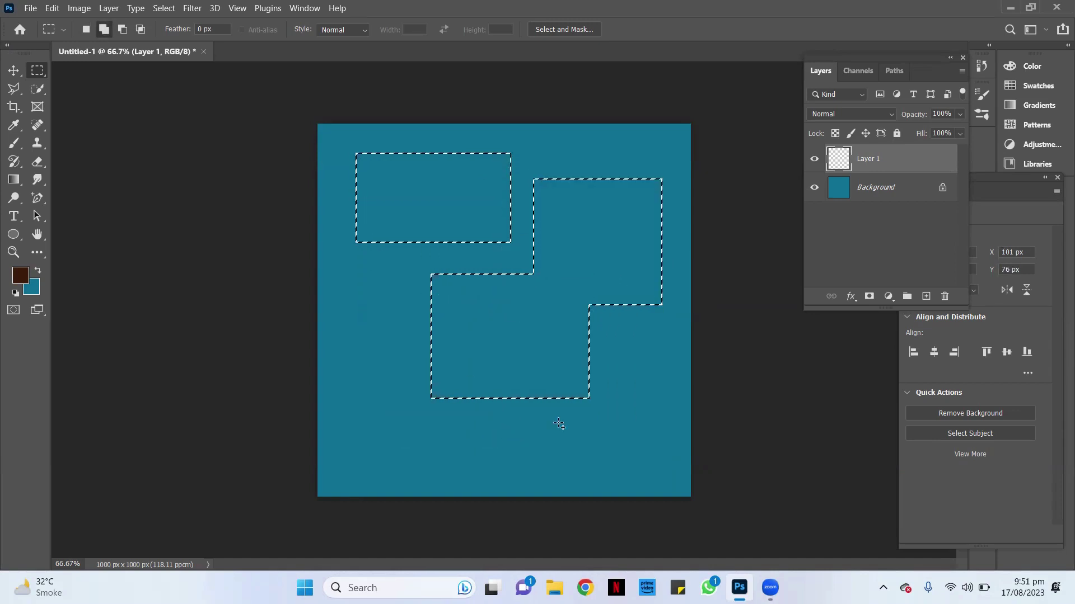
Subtract rectangles until nothing is selected, then dismiss the 'No pixels are selected' warning
left_click(124, 31)
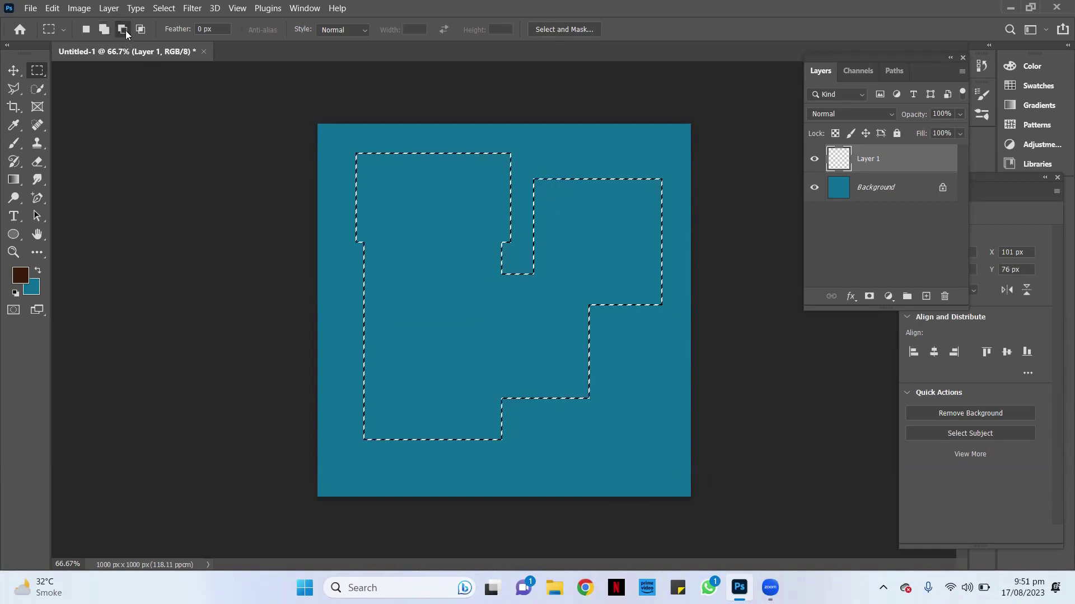
left_click_drag(438, 192, 558, 352)
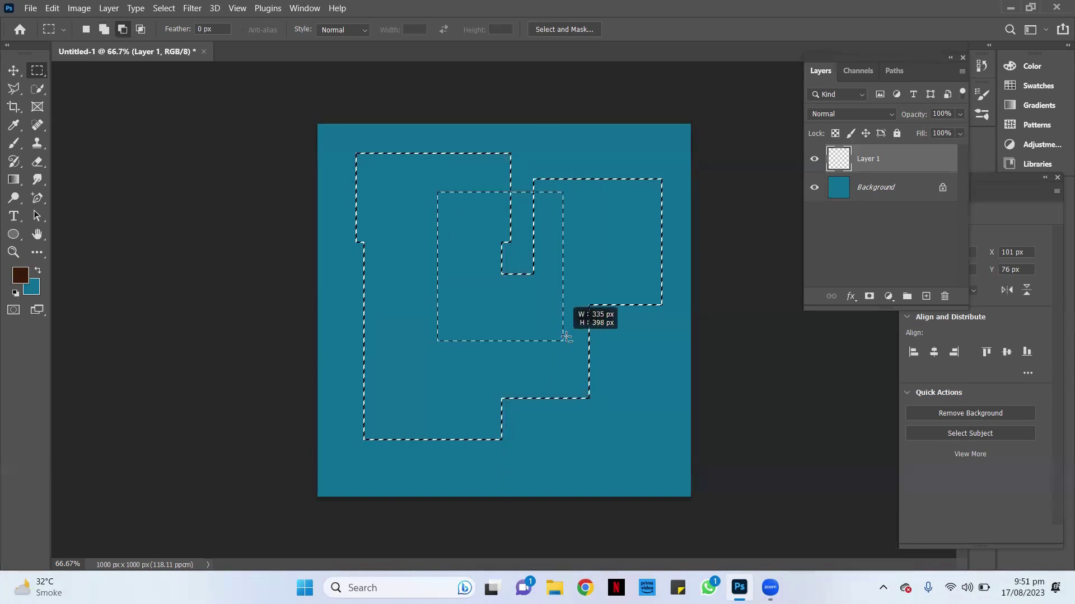
left_click_drag(557, 352, 575, 345)
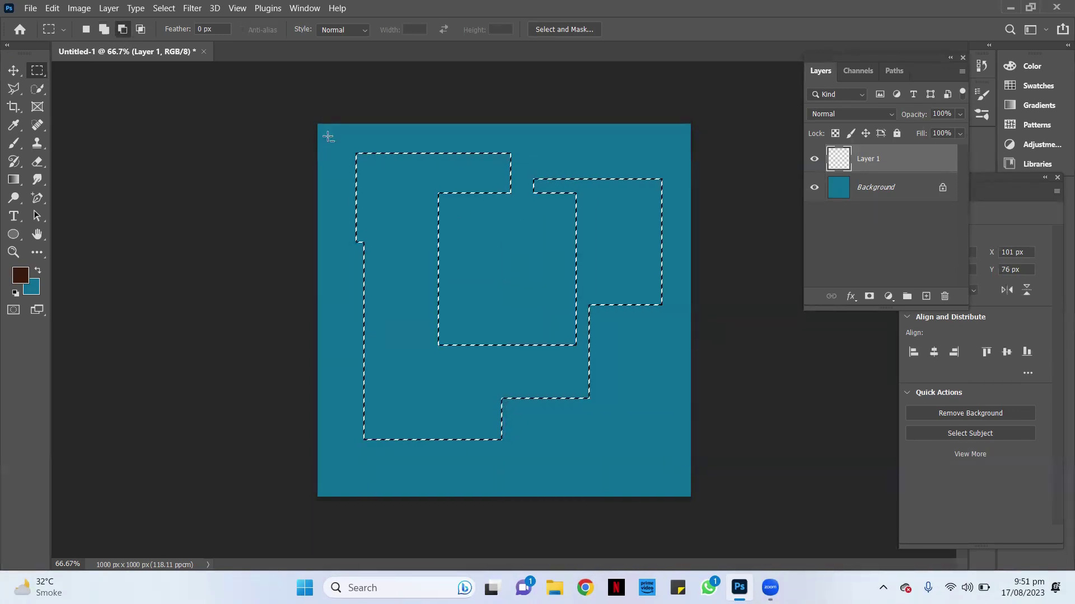
mouse_move(341, 132)
left_mouse_down()
mouse_move(385, 408)
mouse_move(406, 449)
left_mouse_up()
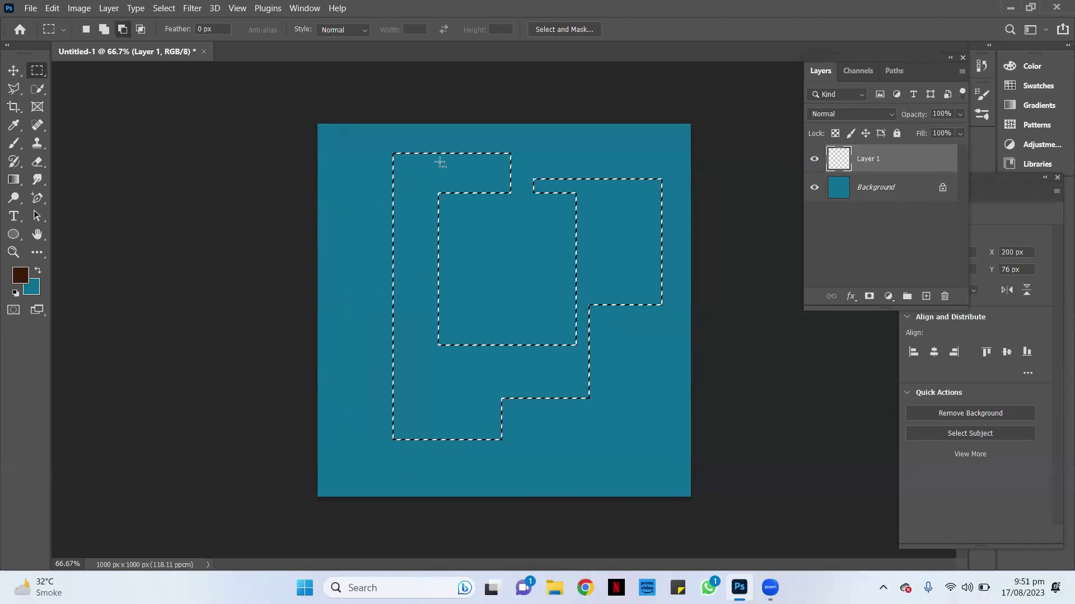
left_click_drag(371, 141, 679, 272)
left_click_drag(372, 253, 565, 457)
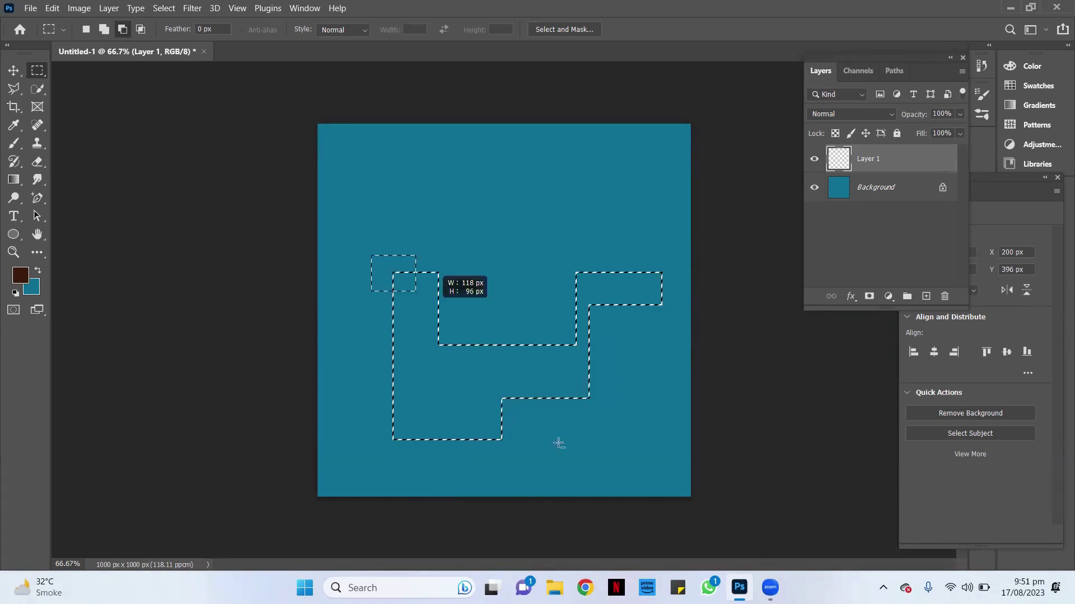
left_click_drag(463, 233, 627, 409)
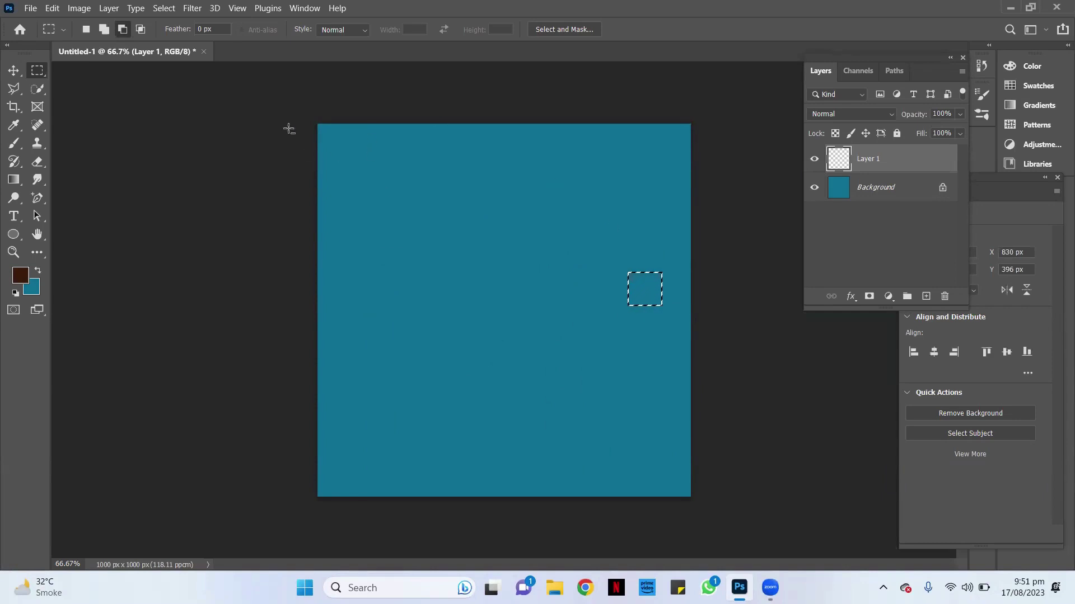
left_click_drag(474, 200, 677, 385)
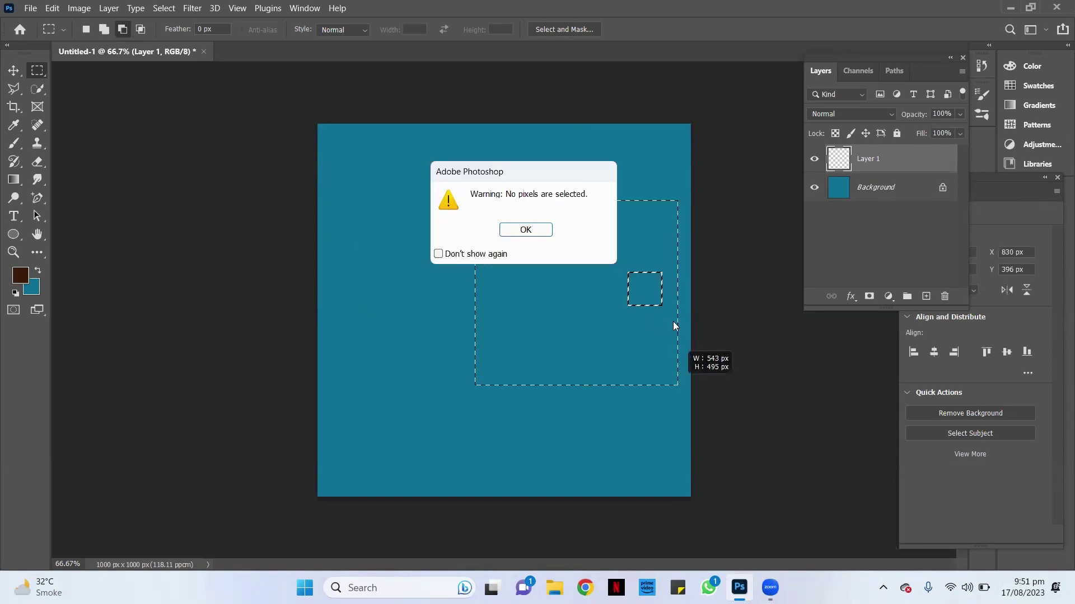
left_click(540, 230)
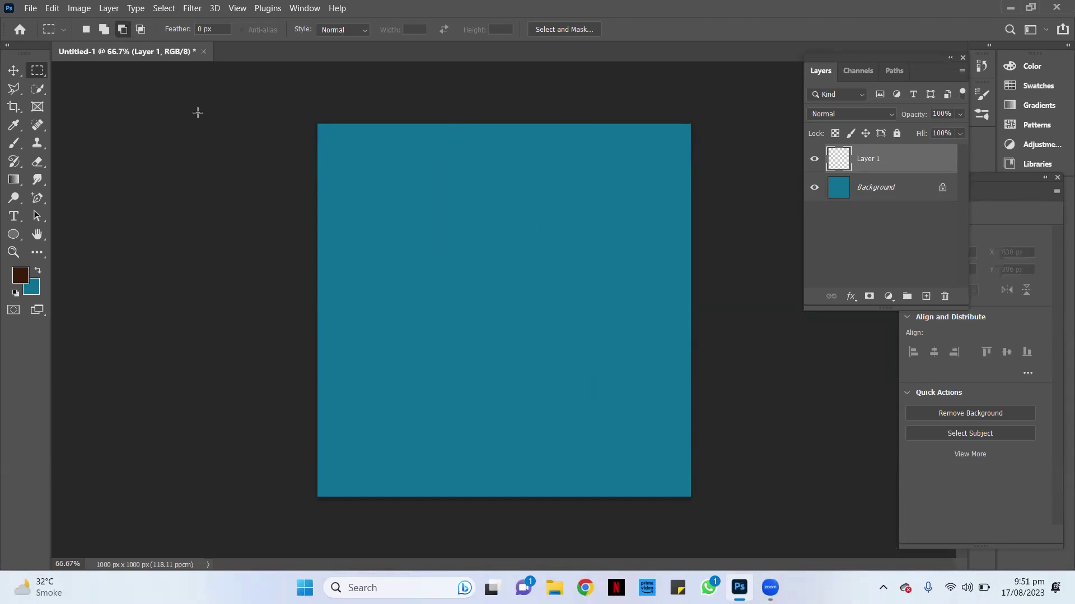
Fill three rectangles brown: upper-left, lower-right, and a square overlapping both
left_click(89, 29)
left_click_drag(376, 179, 526, 311)
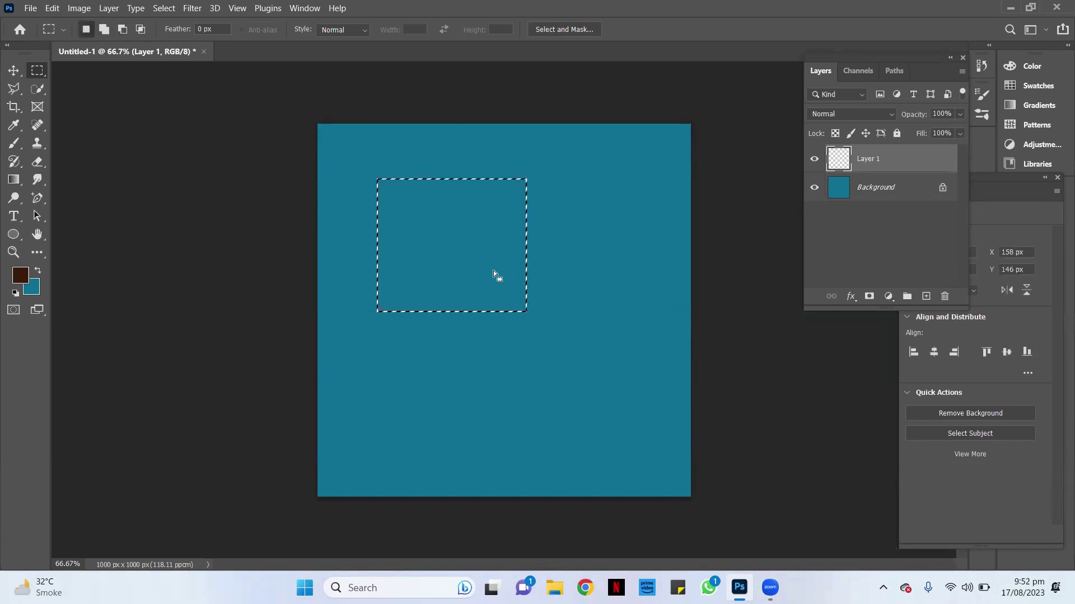
key("alt+BackSpace")
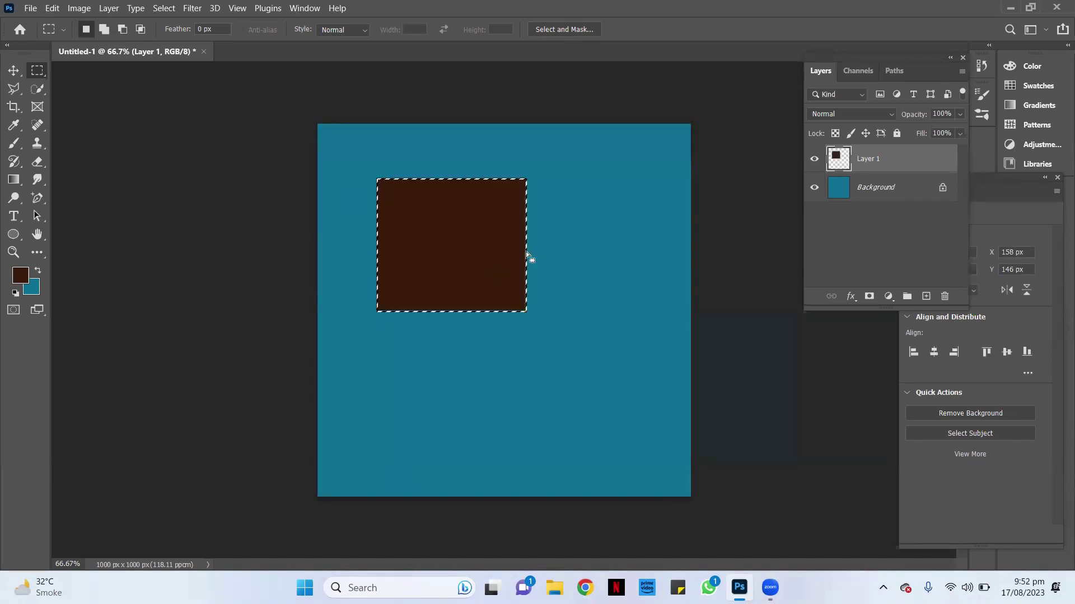
left_click_drag(522, 364, 670, 457)
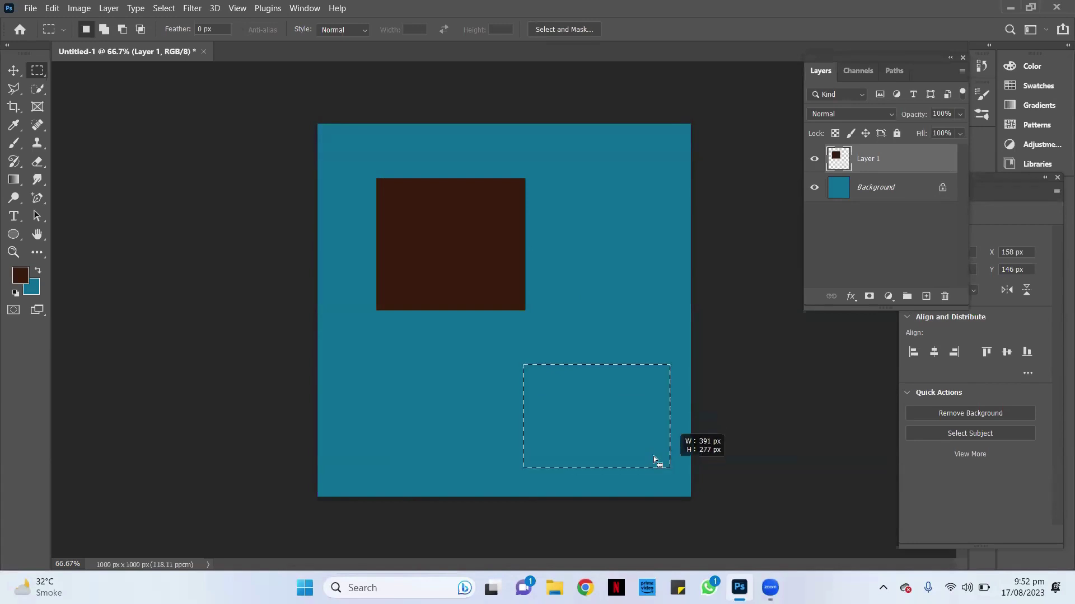
key("alt+BackSpace")
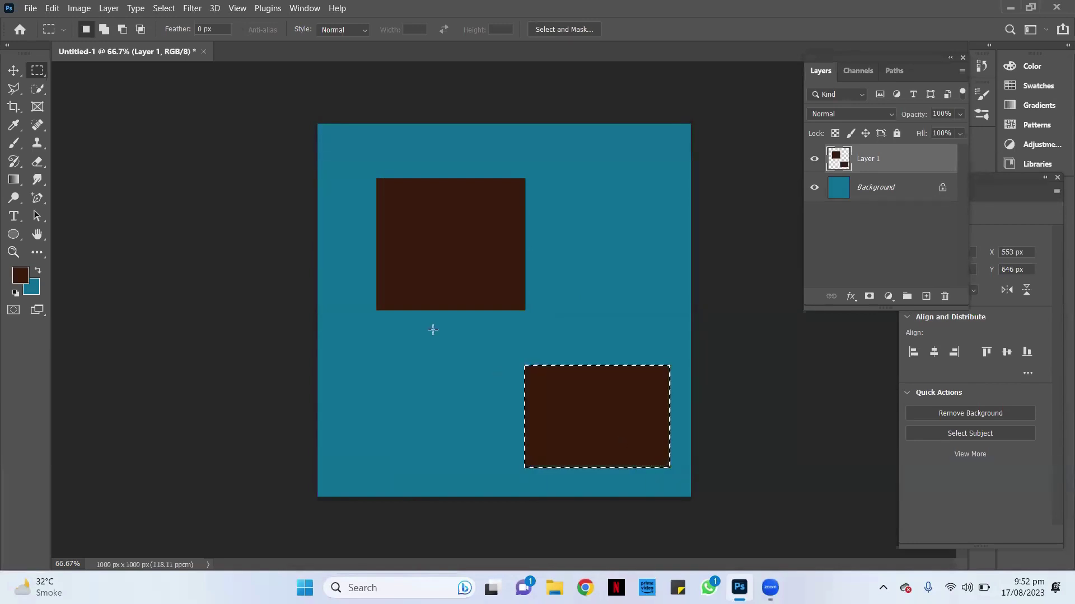
left_click_drag(450, 276, 617, 421)
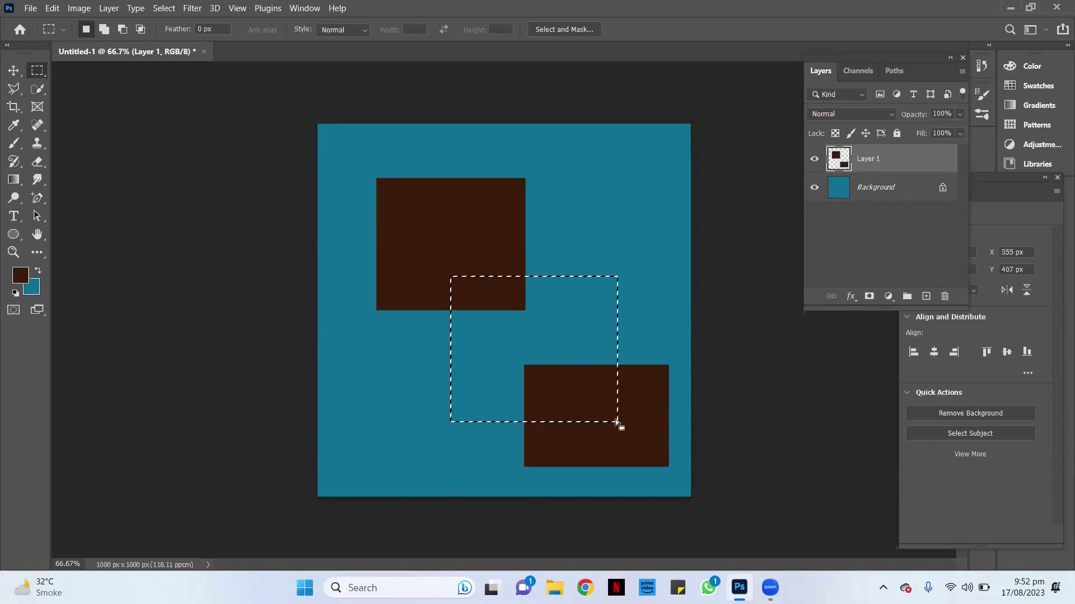
key("alt+BackSpace")
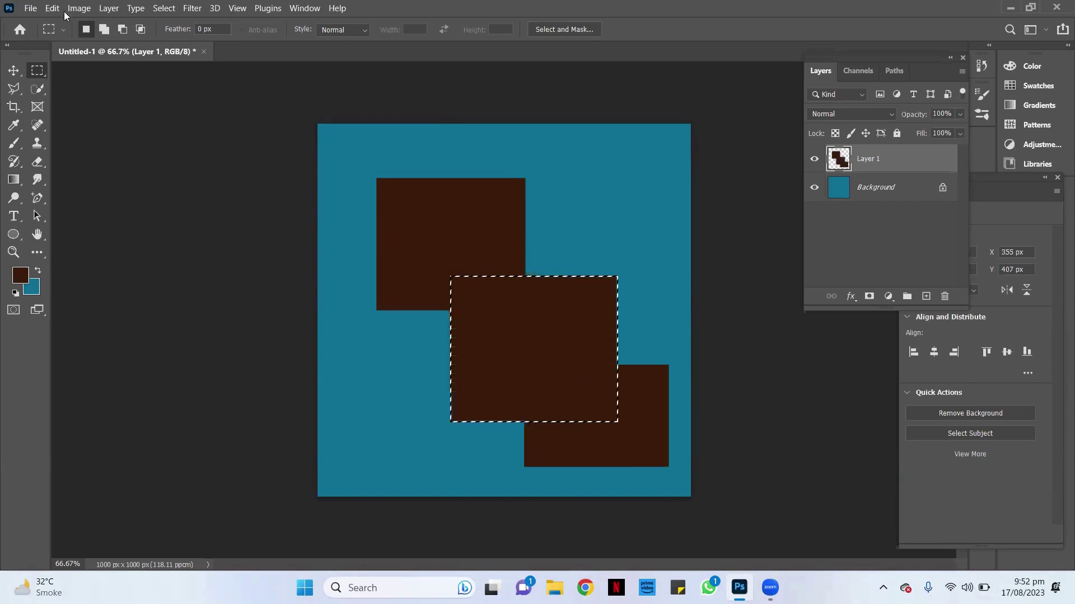
Intersect down to the shared middle square, delete it, and dismiss the no-pixels warning
left_click(138, 27)
left_click_drag(497, 236, 558, 463)
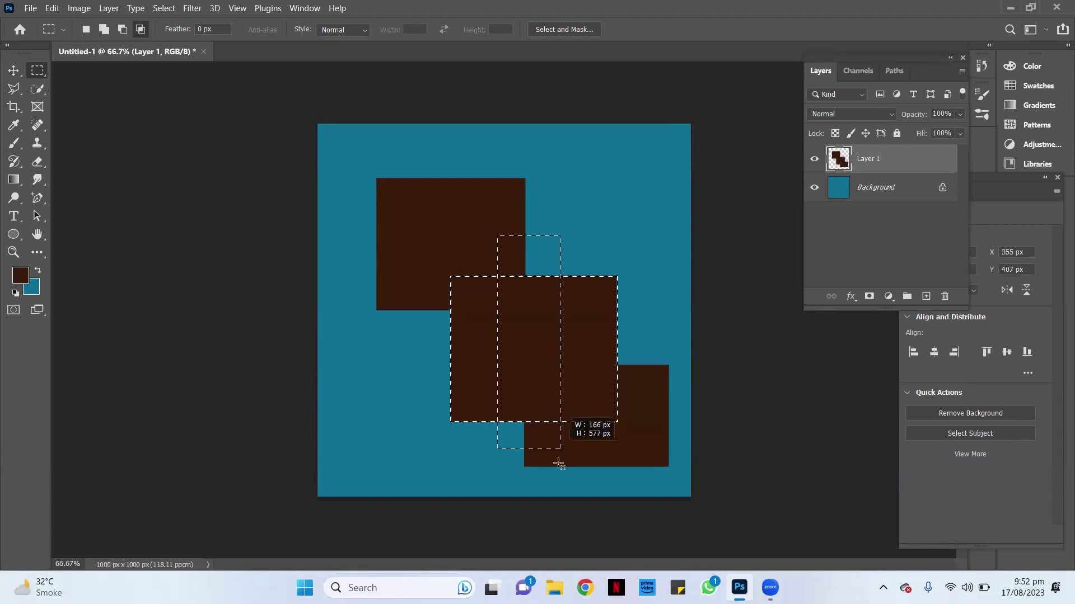
left_click_drag(558, 464, 575, 479)
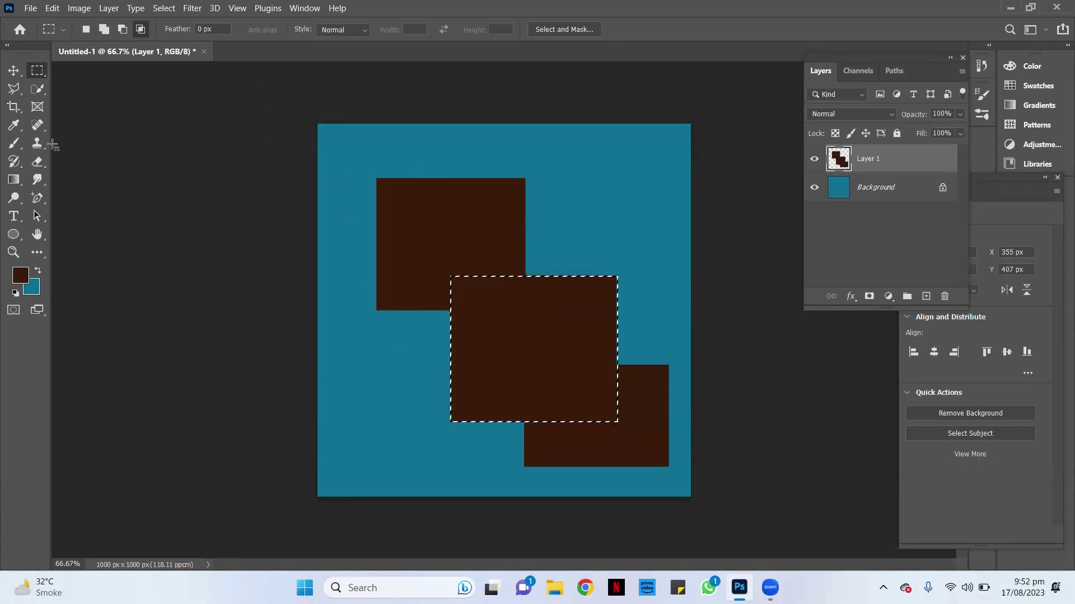
left_click(9, 73)
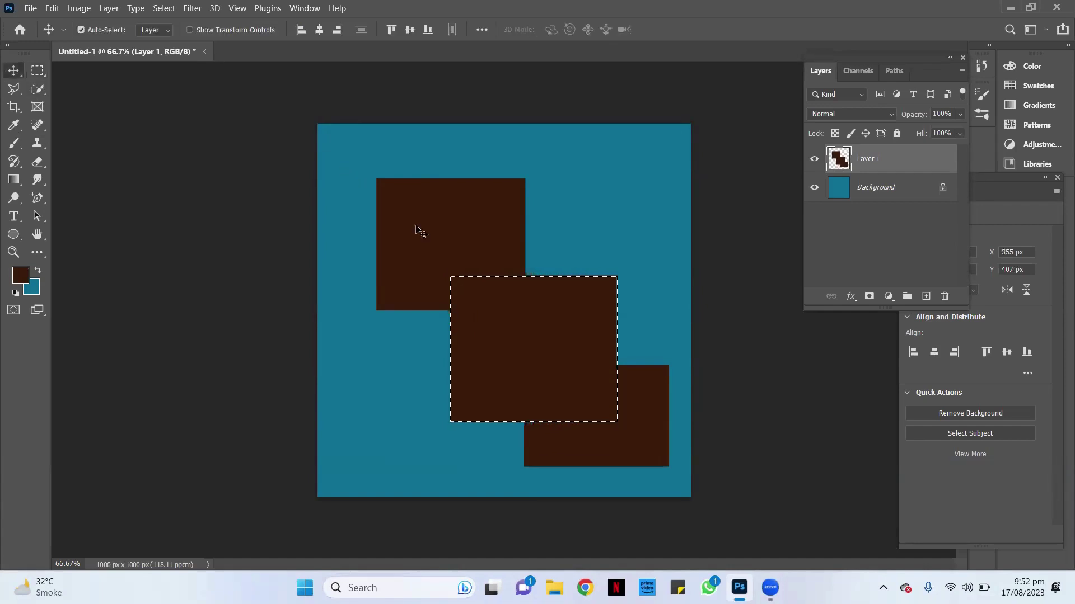
key("Delete")
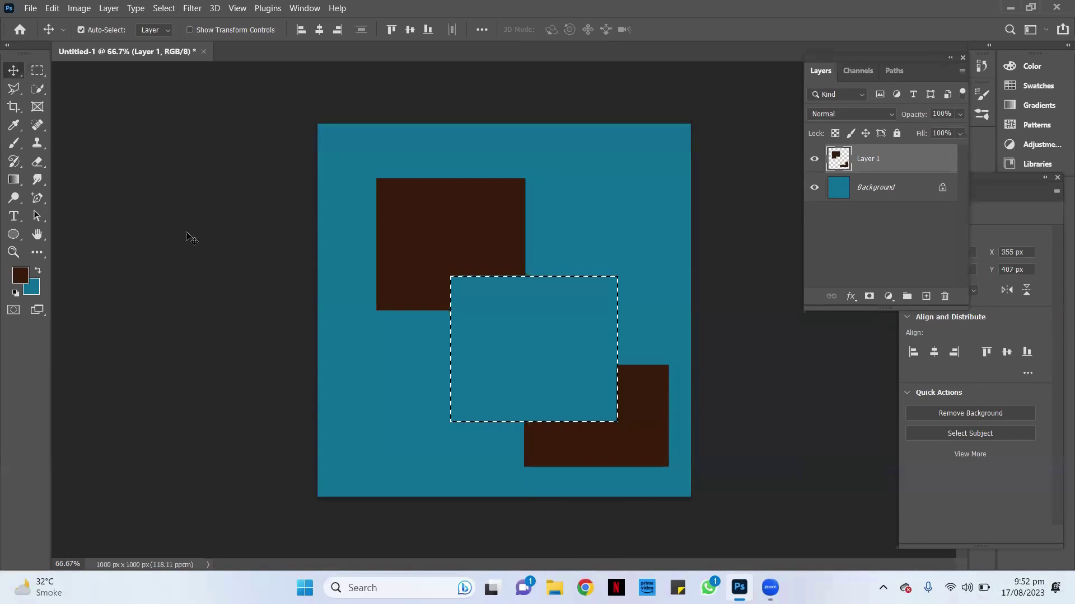
left_click(37, 70)
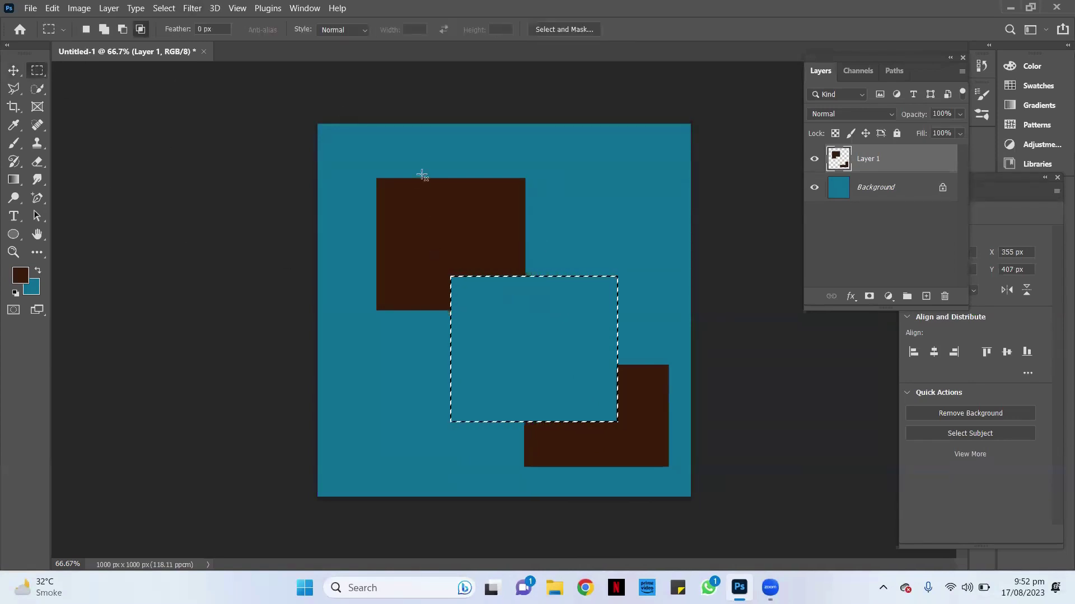
left_click_drag(419, 162, 480, 238)
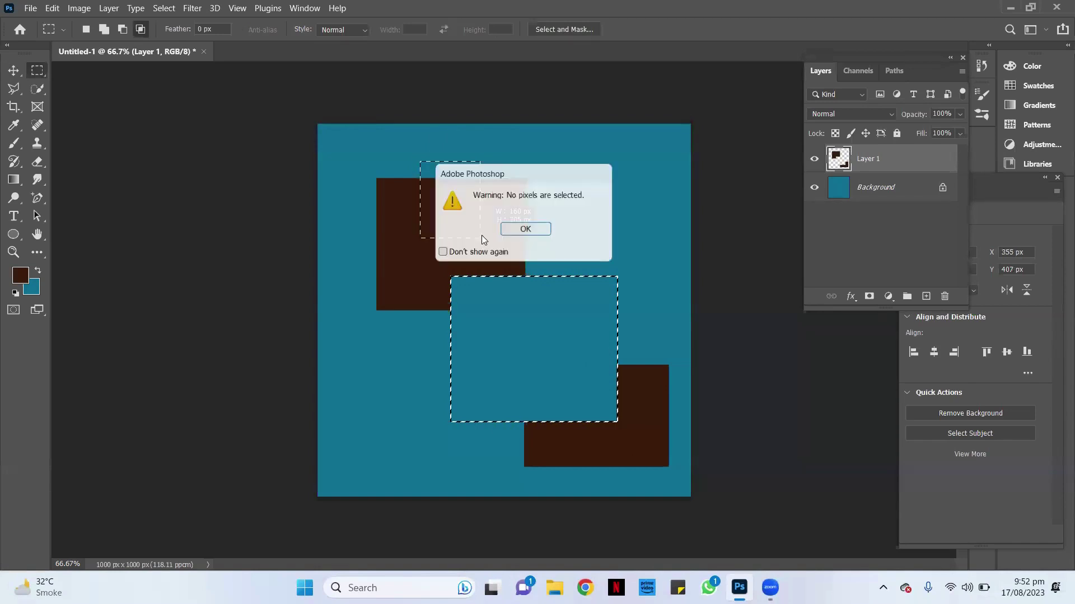
key("Return")
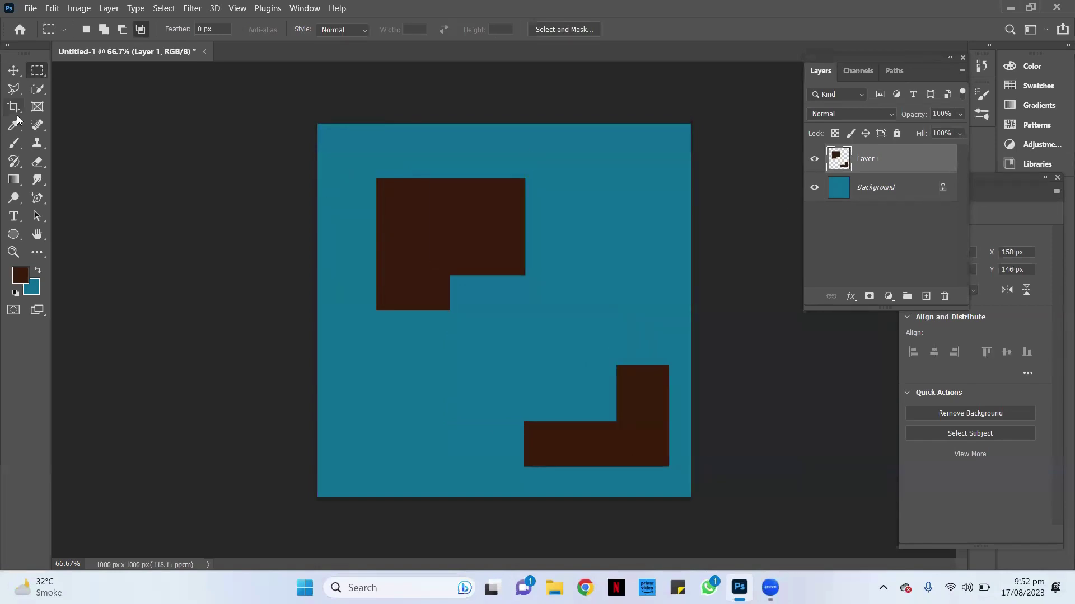
Clear Layer 1 and fill a new brown rectangle near the canvas centre
key("ctrl+a")
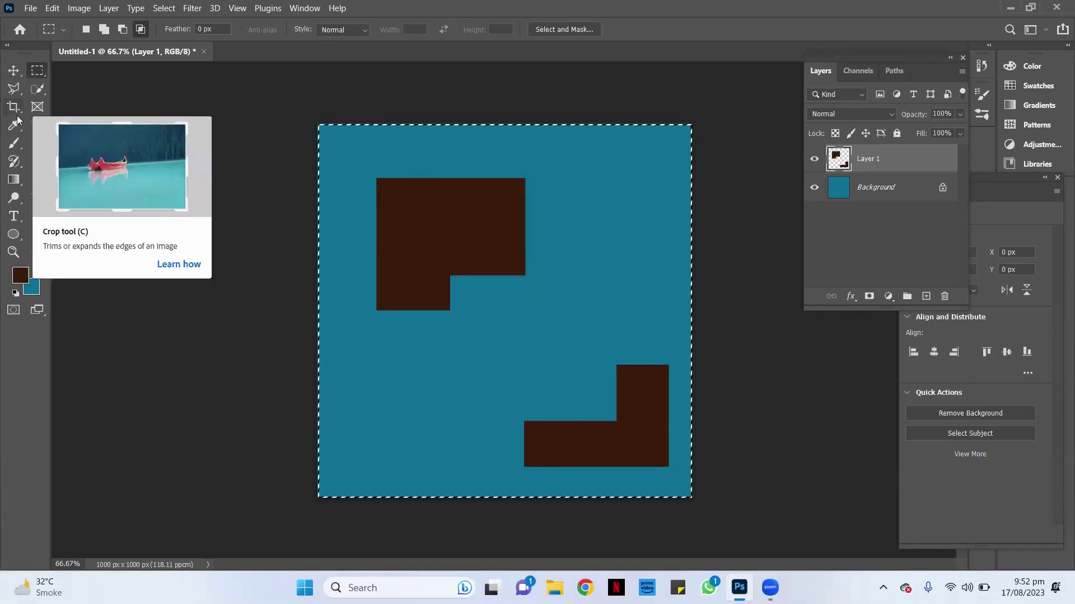
key("Delete")
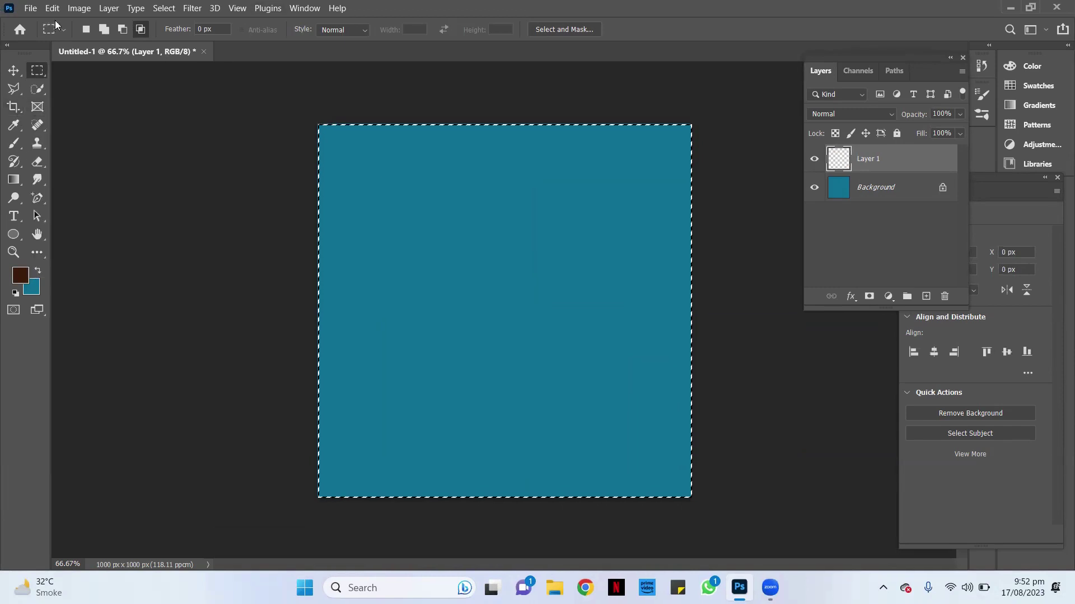
left_click_drag(398, 237, 569, 362)
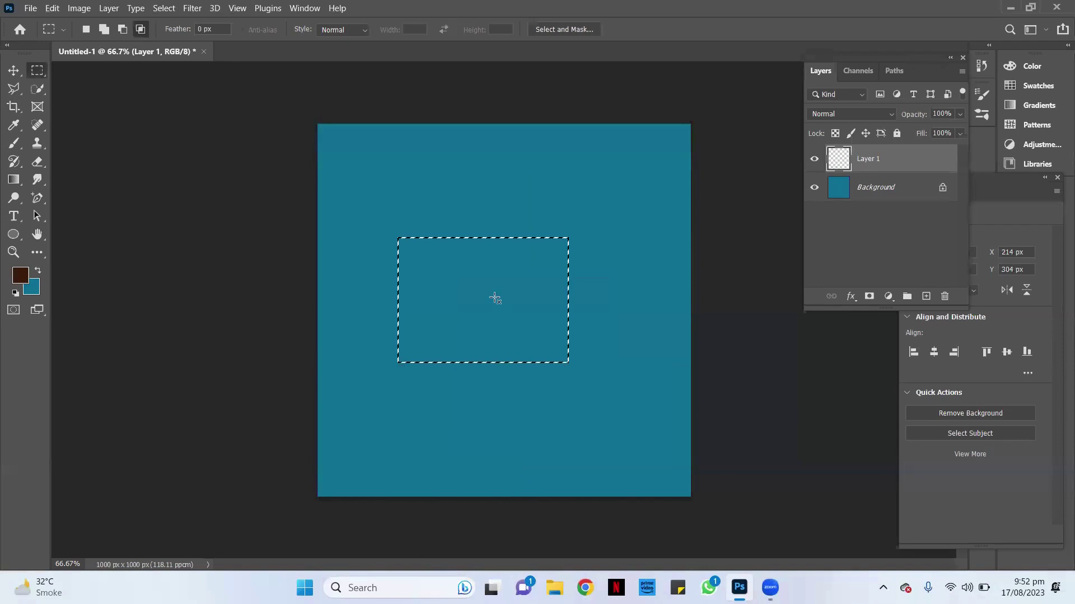
key("alt+BackSpace")
Intersect the selection down to the rectangle's lower-right corner, undoing the last intersect
left_click_drag(492, 306, 622, 400)
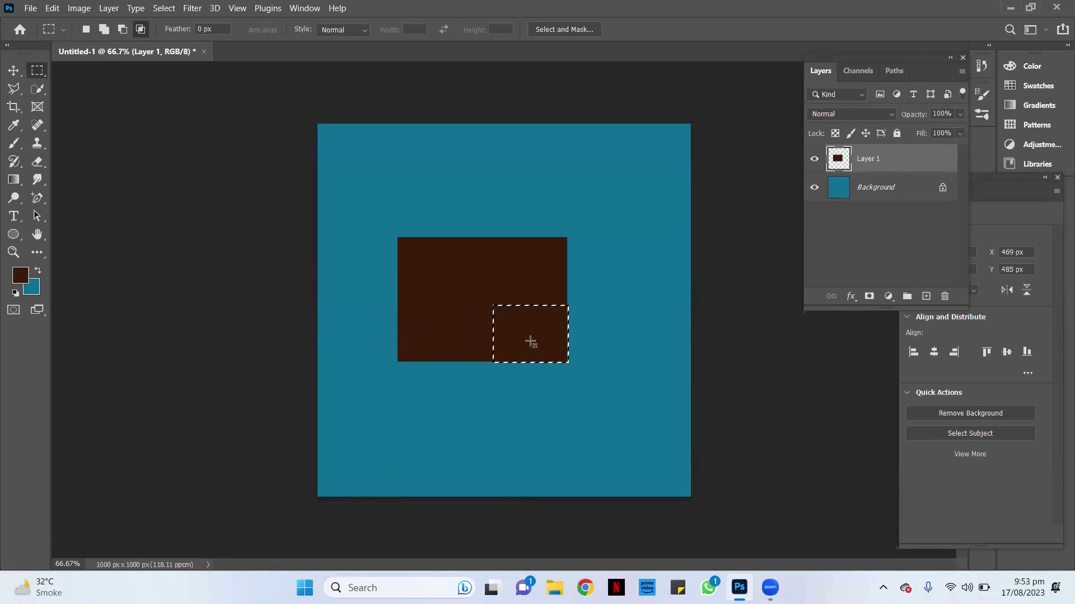
mouse_move(531, 341)
left_mouse_down()
mouse_move(574, 368)
mouse_move(627, 344)
left_mouse_up()
left_click_drag(426, 241, 595, 405)
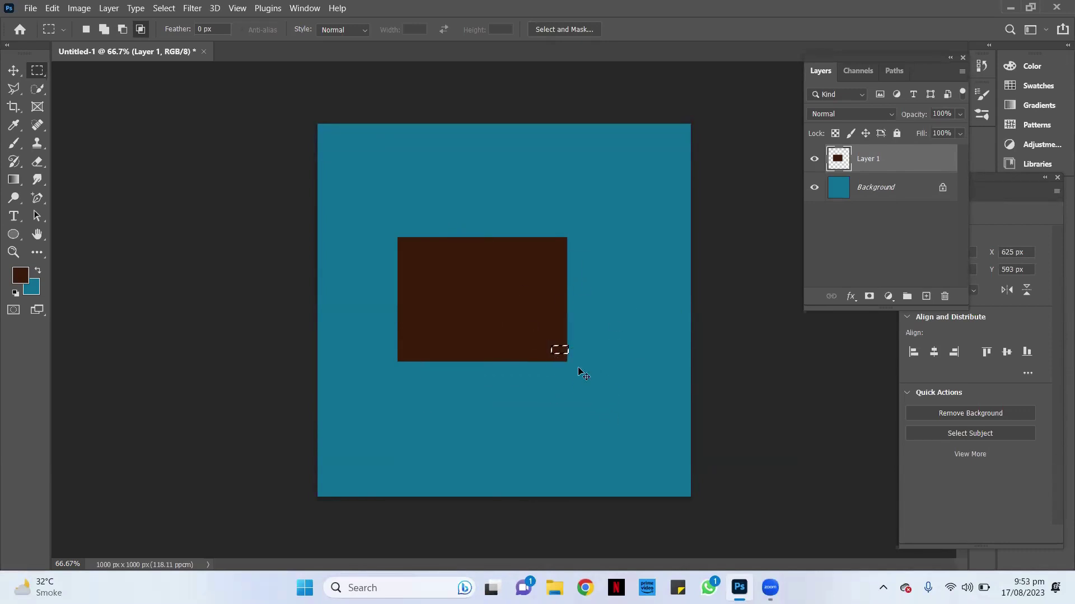
key("ctrl+z")
Delete Layer 1 with the brown rectangle and nudge the selection outline slightly left
left_click(945, 296)
left_click(476, 227)
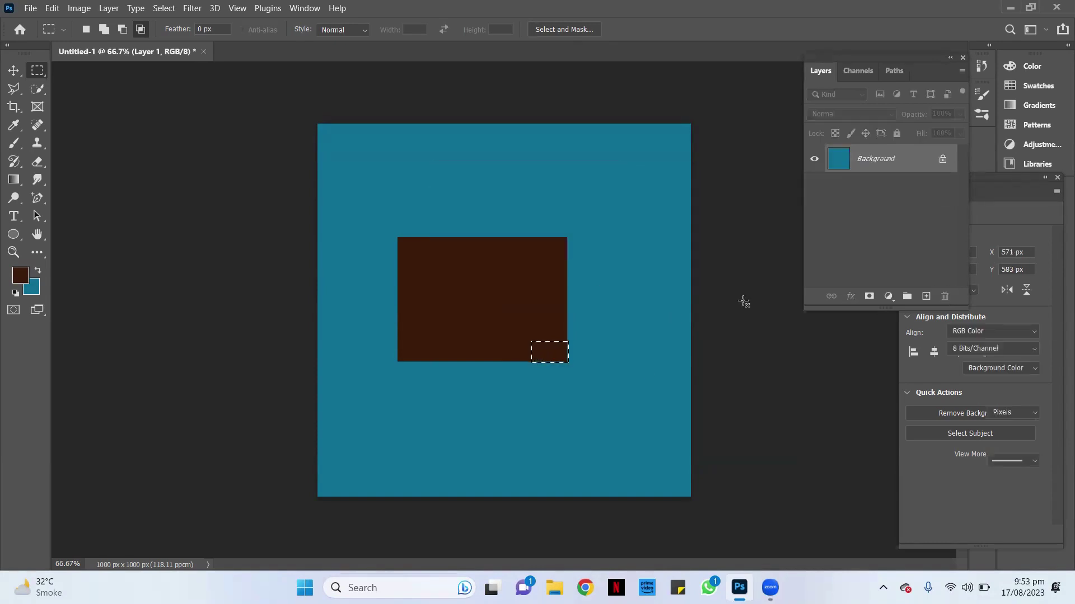
left_click(14, 70)
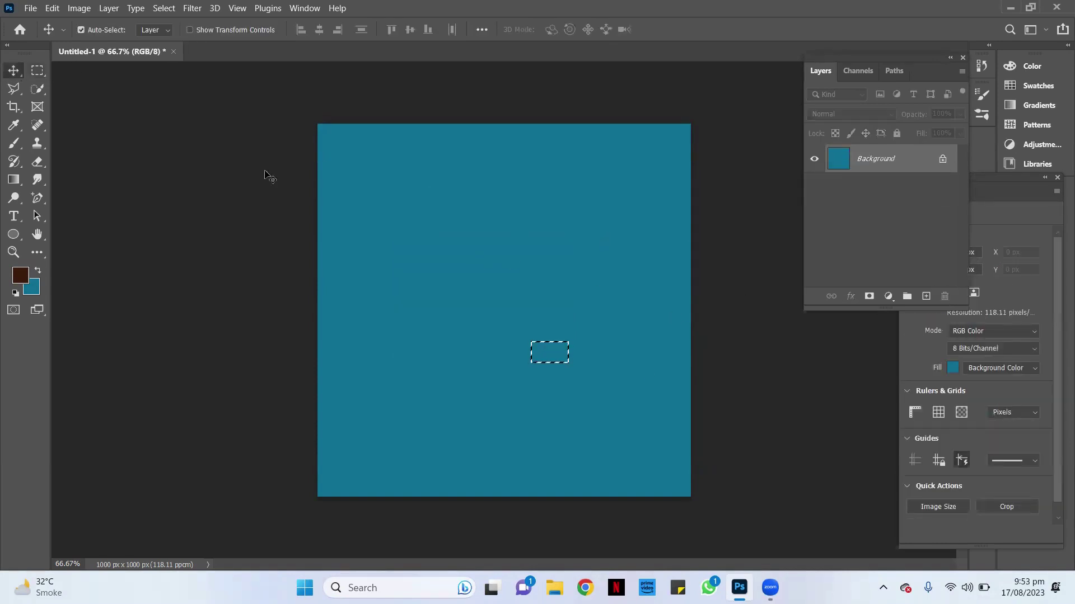
left_click_drag(552, 347, 549, 347)
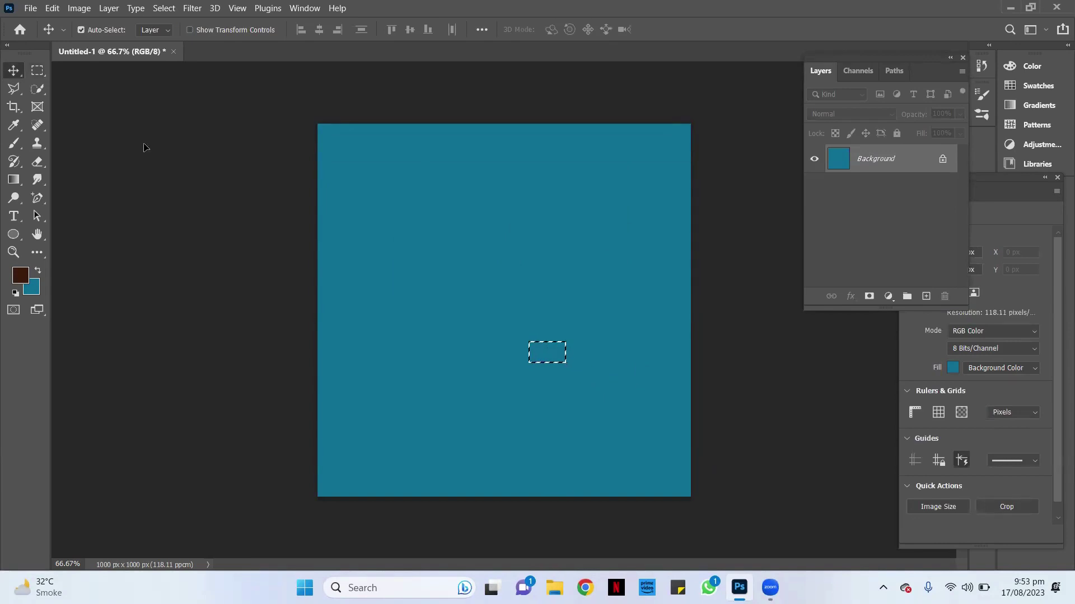
Deselect, add a fresh empty layer, and select a wide rectangle in the upper canvas
left_click(37, 70)
right_click(547, 355)
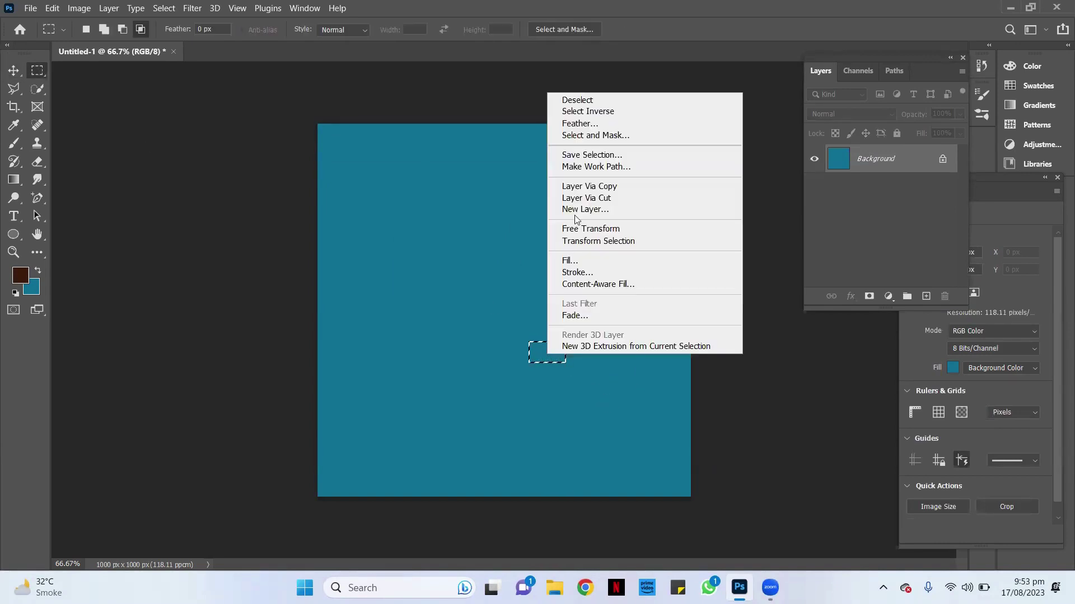
left_click(564, 101)
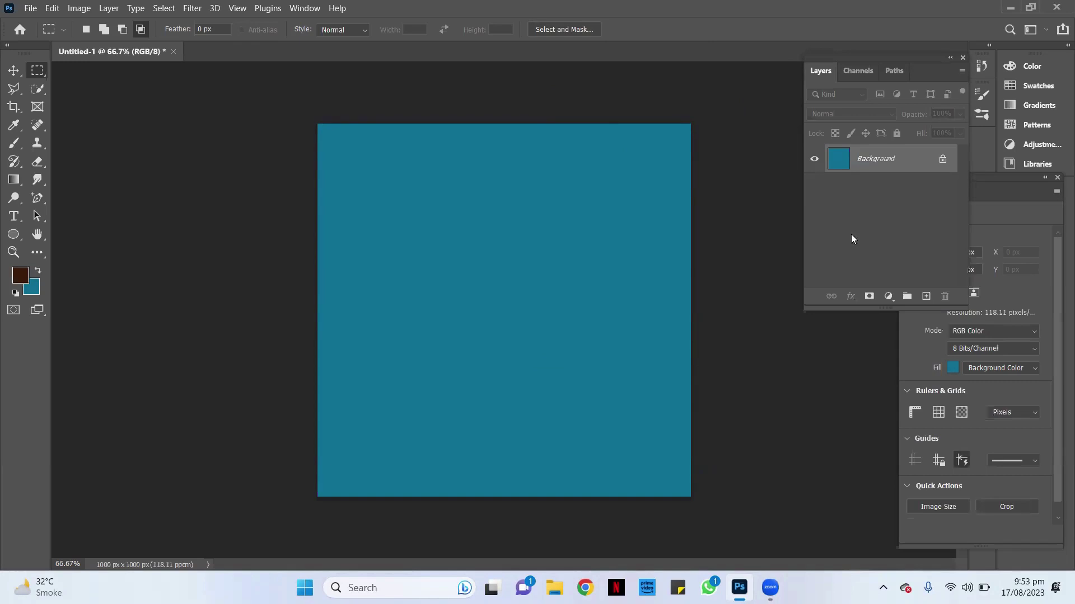
left_click(924, 297)
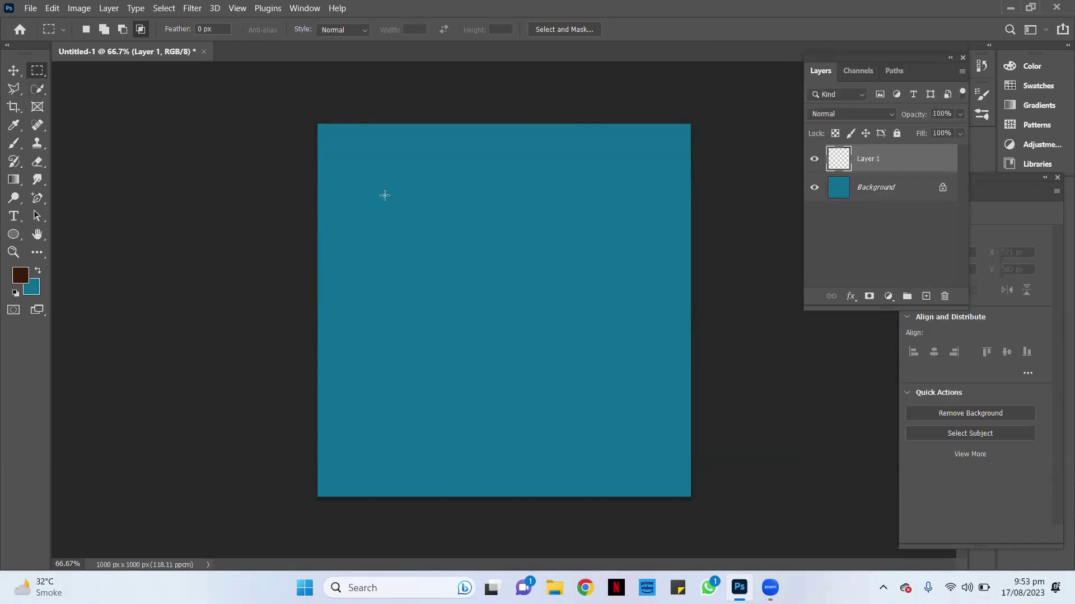
mouse_move(385, 195)
left_mouse_down()
mouse_move(496, 304)
mouse_move(578, 288)
mouse_move(583, 302)
left_mouse_up()
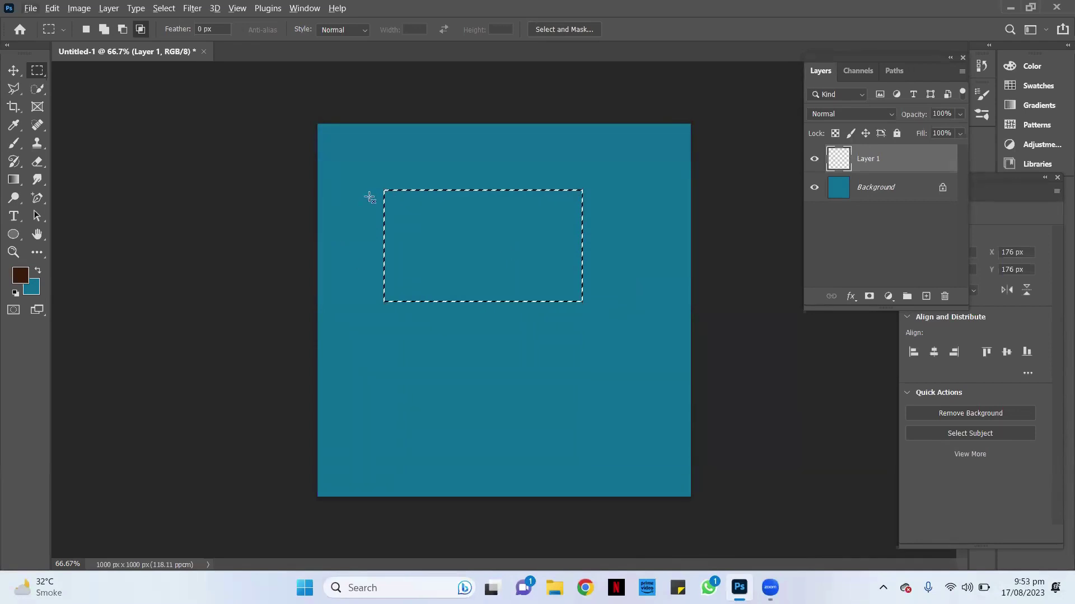
Alt-subtract the lower-right part to leave an L shape, then add an overlapping rectangle
left_click(85, 30)
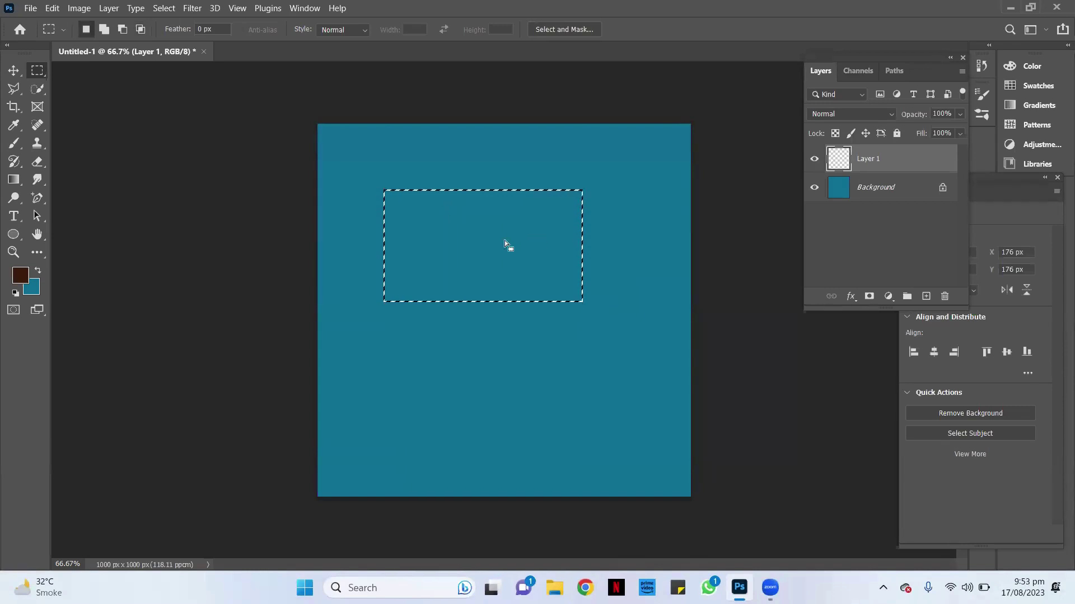
key("alt")
key("alt")
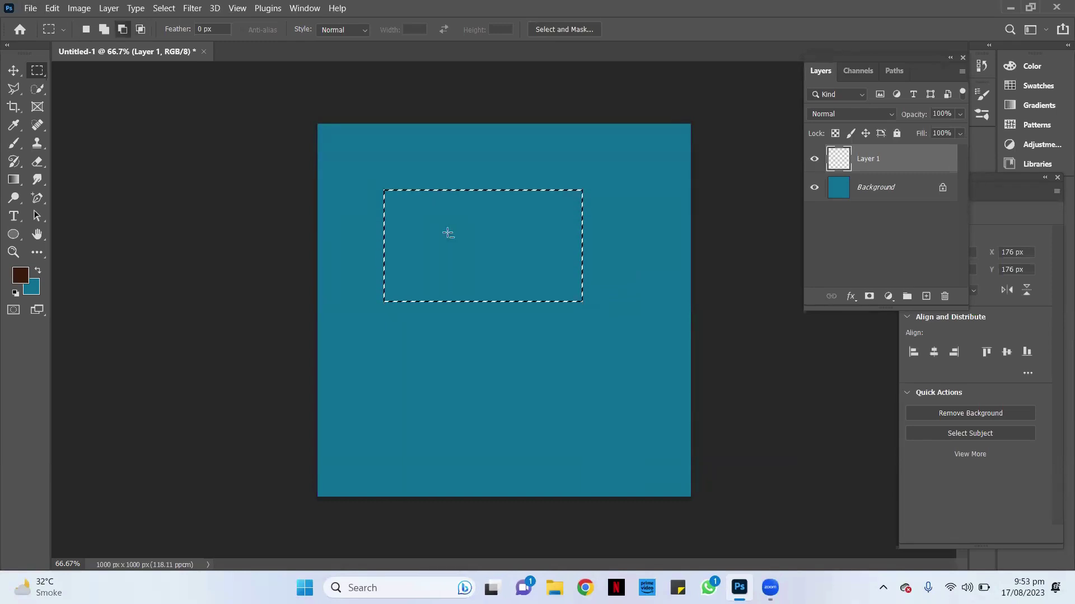
left_click_drag(448, 234, 649, 348)
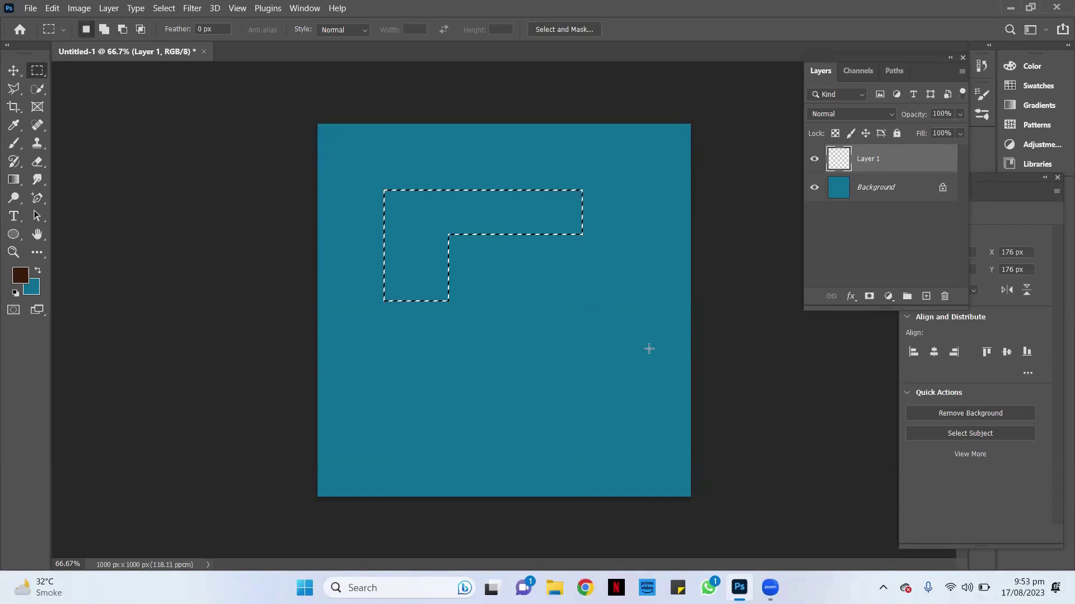
left_click(122, 29)
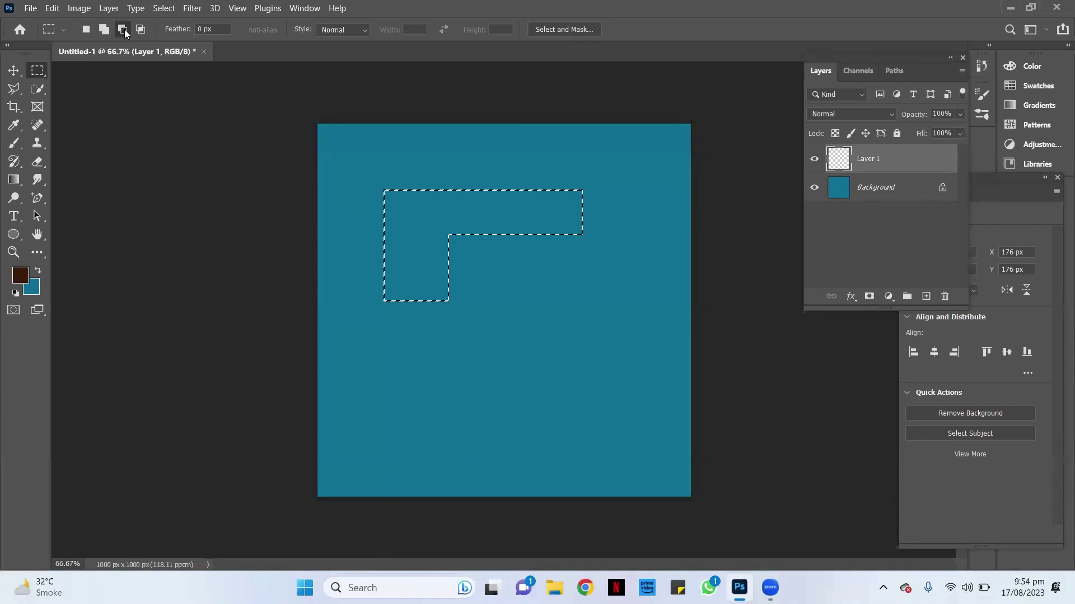
key("alt")
left_click_drag(418, 172, 640, 352)
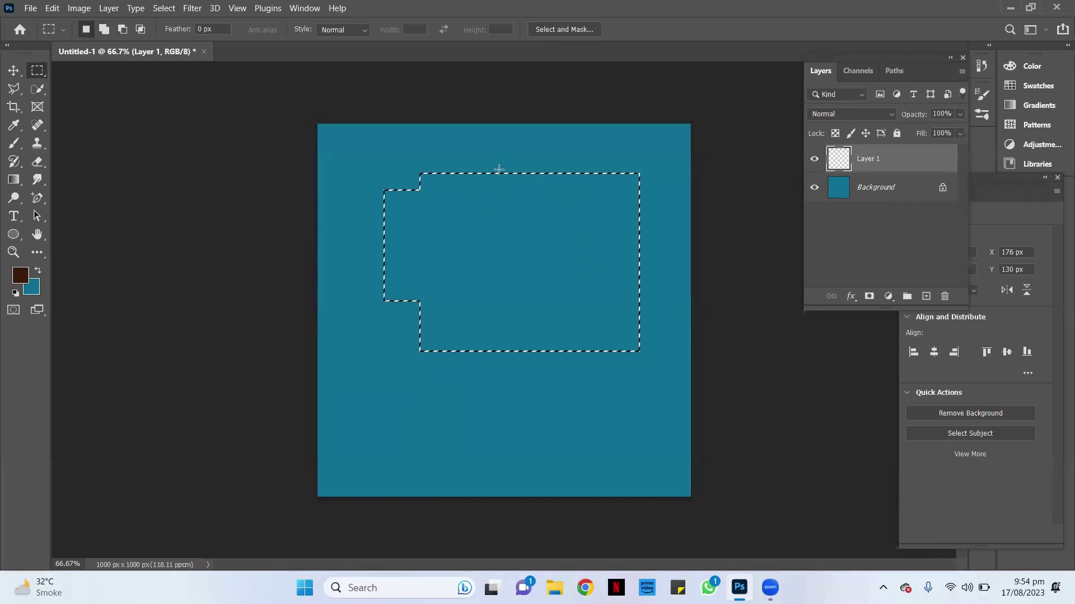
right_click(538, 196)
Deselect, switch to the Elliptical Marquee Tool, and draw a large circular selection
left_click(560, 205)
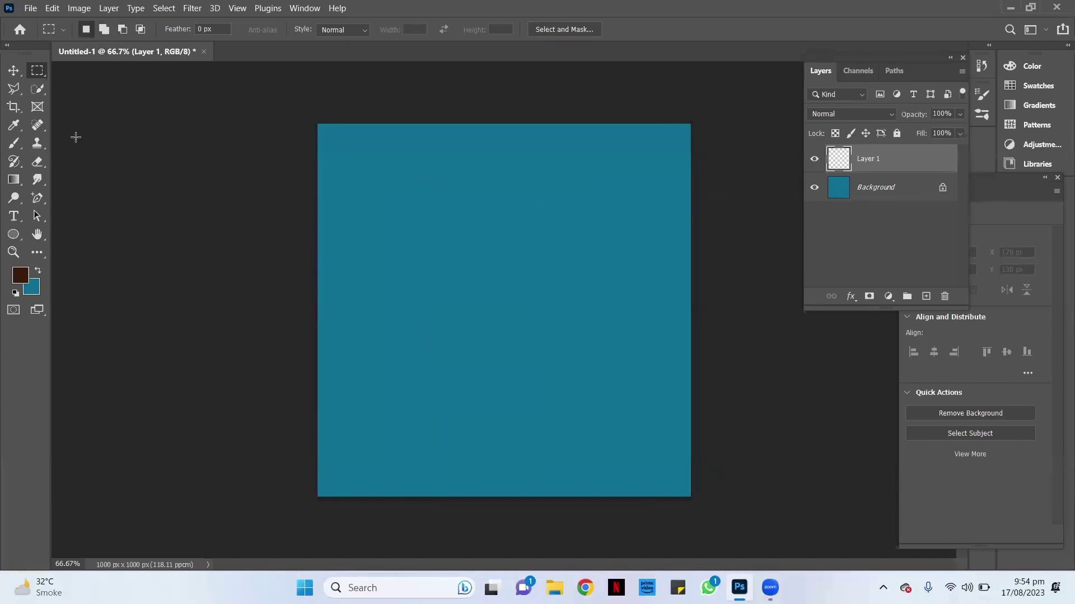
right_click(34, 76)
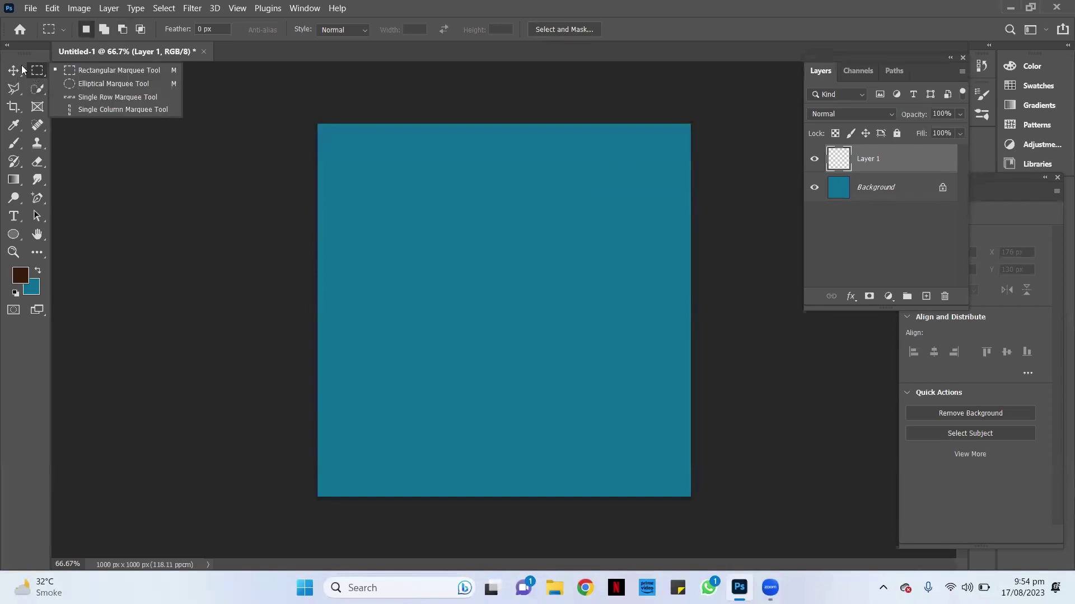
left_click(100, 84)
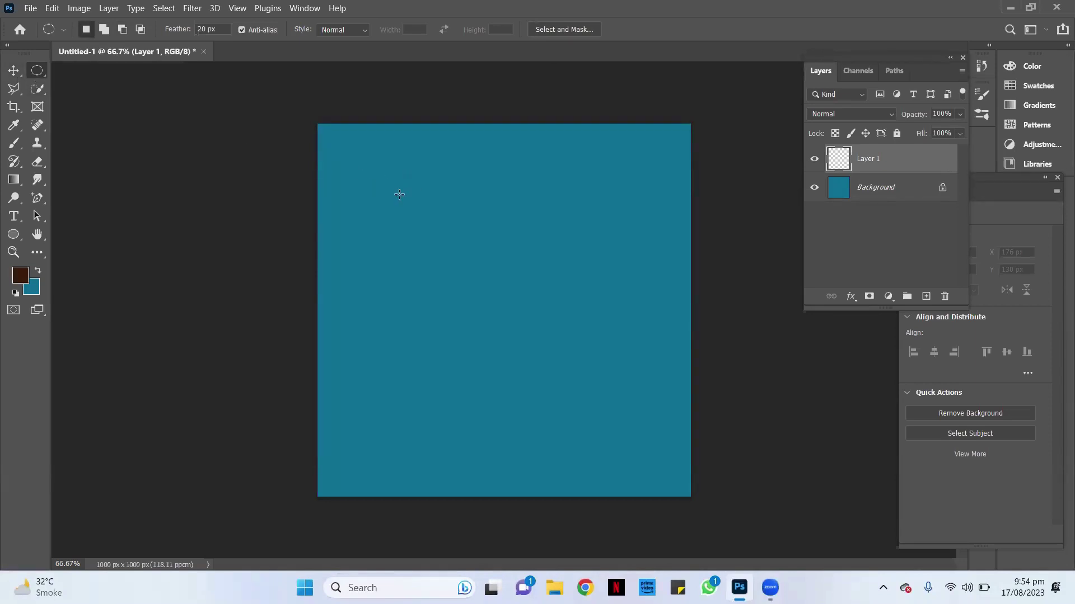
left_click_drag(389, 203, 768, 475)
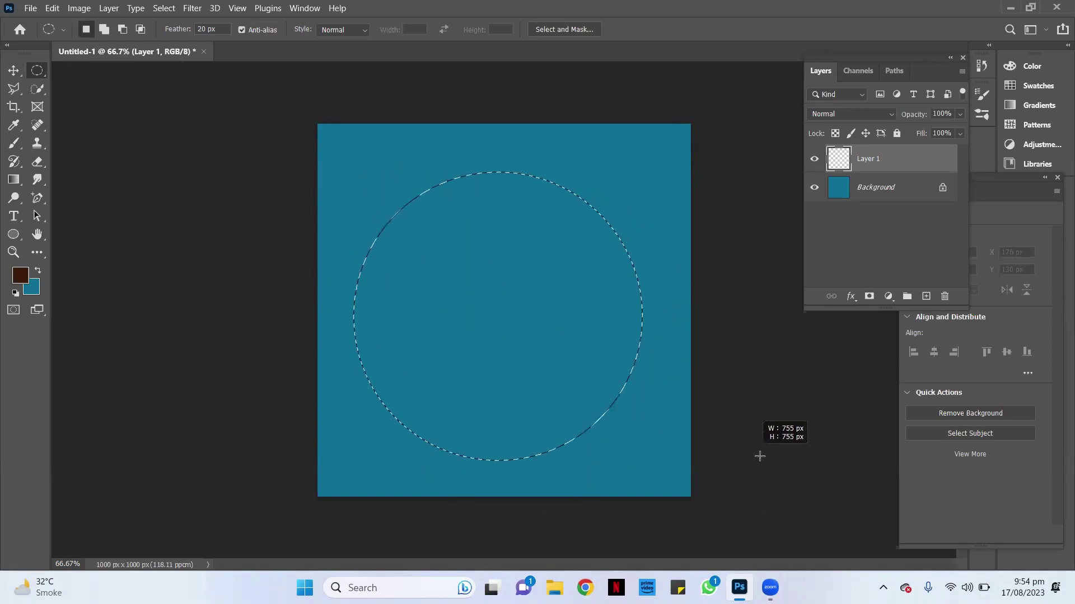
mouse_move(768, 475)
left_mouse_down()
mouse_move(800, 448)
mouse_move(498, 268)
mouse_move(780, 469)
left_mouse_up()
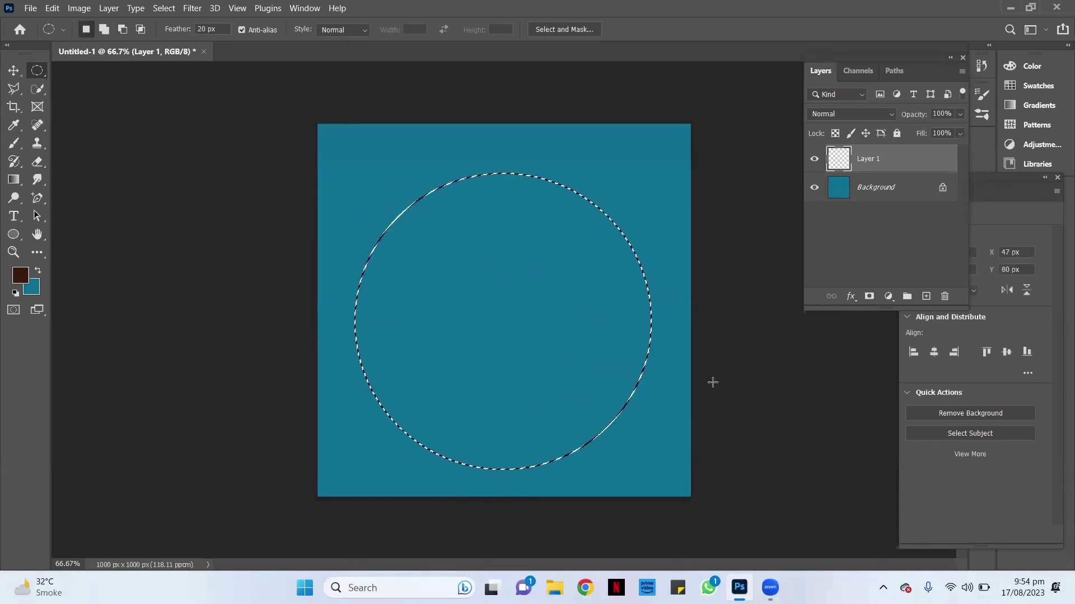
Try several replacement ellipse selections, restoring one with Ctrl+Z
left_click(397, 314)
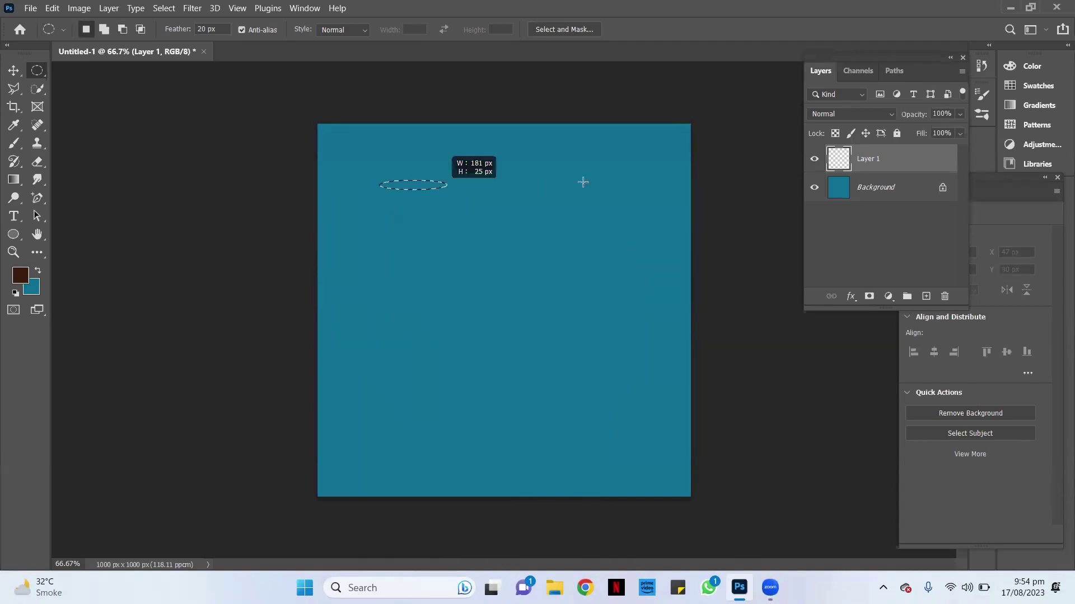
left_click_drag(582, 181, 634, 292)
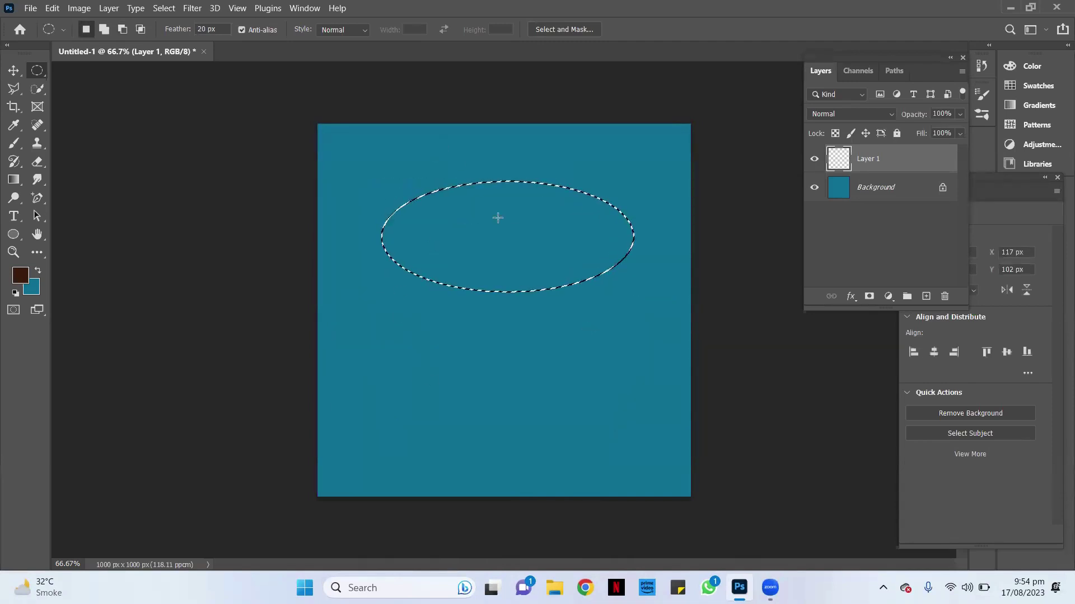
left_click_drag(444, 144, 605, 425)
left_click(485, 367)
key("ctrl+z")
mouse_move(362, 242)
left_mouse_down()
mouse_move(655, 367)
mouse_move(660, 384)
left_mouse_up()
Draw a thin tall ellipse and fill it with the dark brown foreground colour
left_click(504, 264)
left_click_drag(503, 264, 428, 353)
left_click(377, 163)
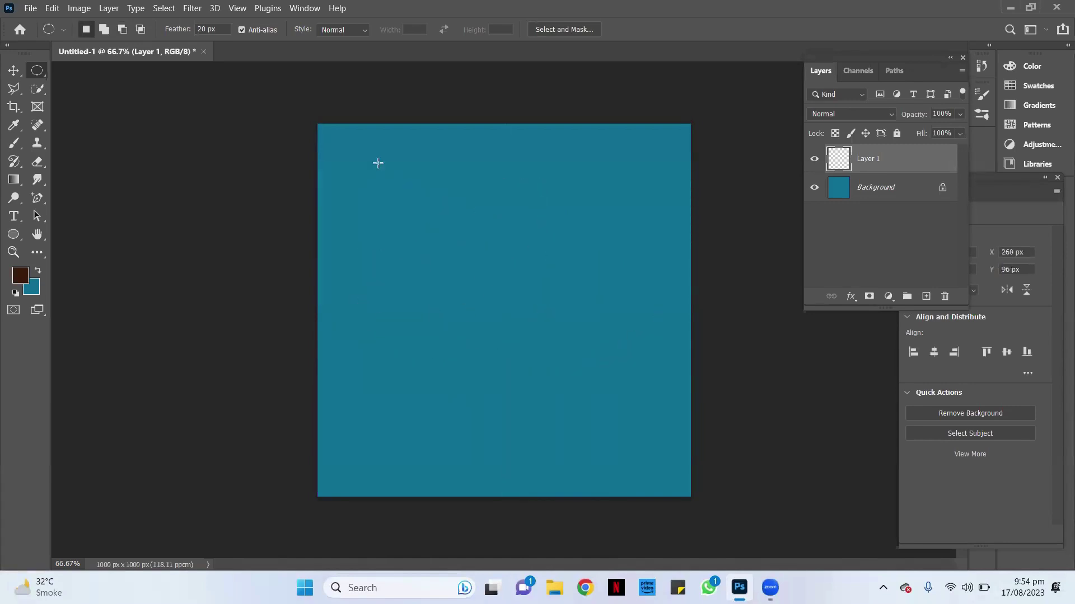
mouse_move(377, 163)
left_mouse_down()
mouse_move(283, 398)
mouse_move(348, 379)
mouse_move(367, 391)
left_mouse_up()
left_click(323, 268)
key("alt+BackSpace")
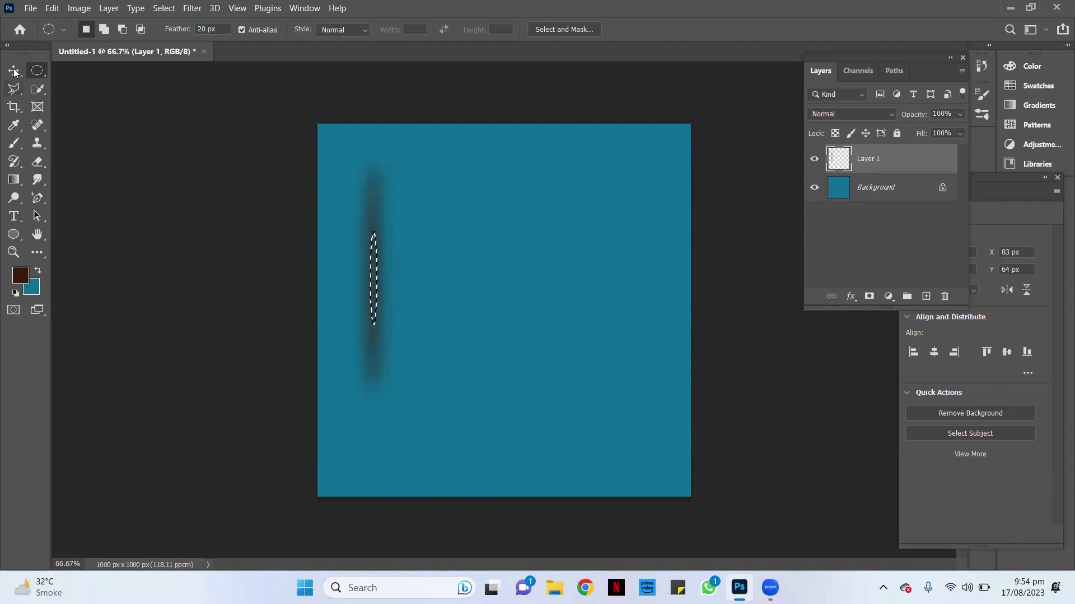
Undo the feathered dark fill, then draw and discard a trial ellipse selection
key("ctrl+z")
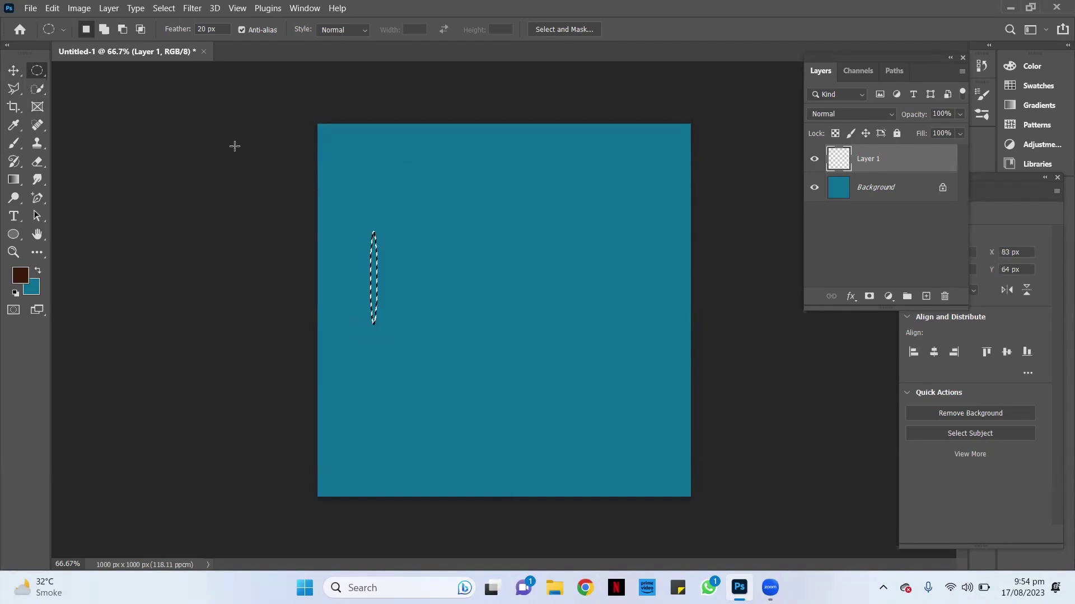
left_click_drag(433, 180, 551, 348)
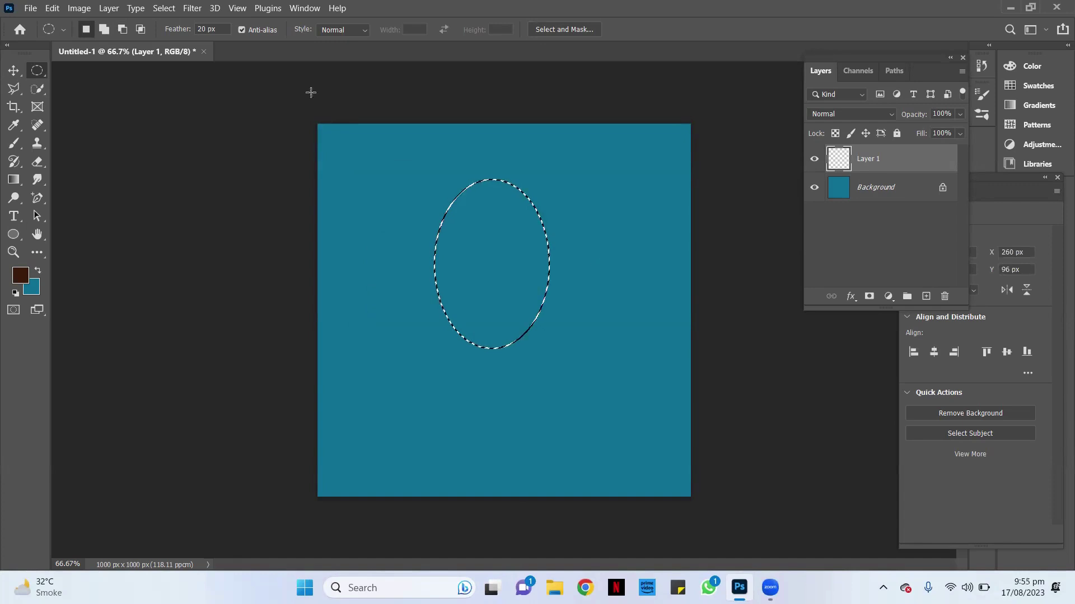
right_click(488, 248)
left_click(520, 255)
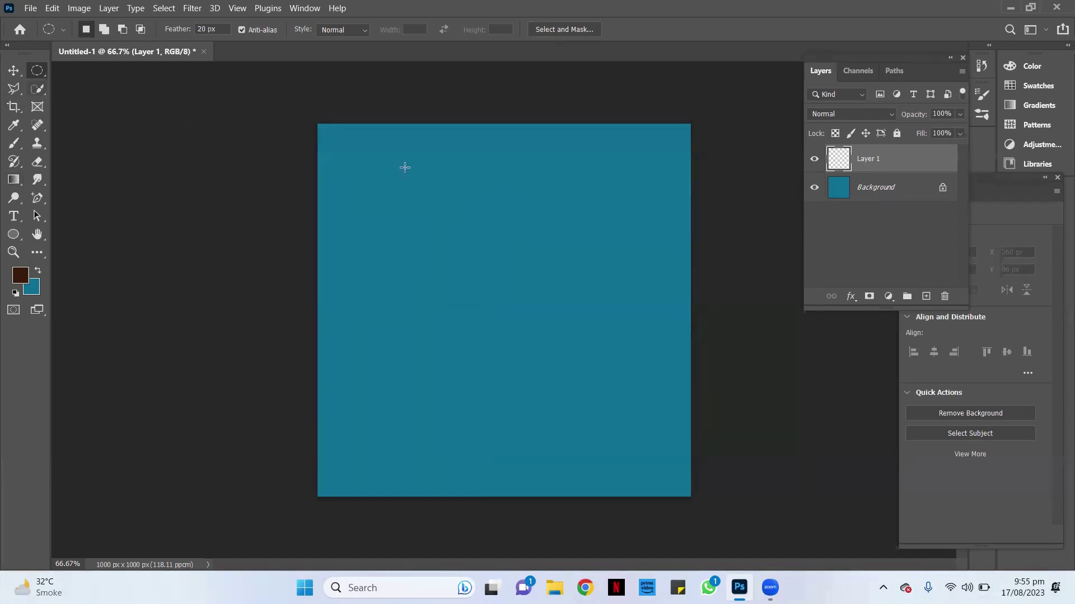
Select a large upright ellipse, invert it, fill the outside brown, then undo the fill
left_click_drag(411, 172, 611, 445)
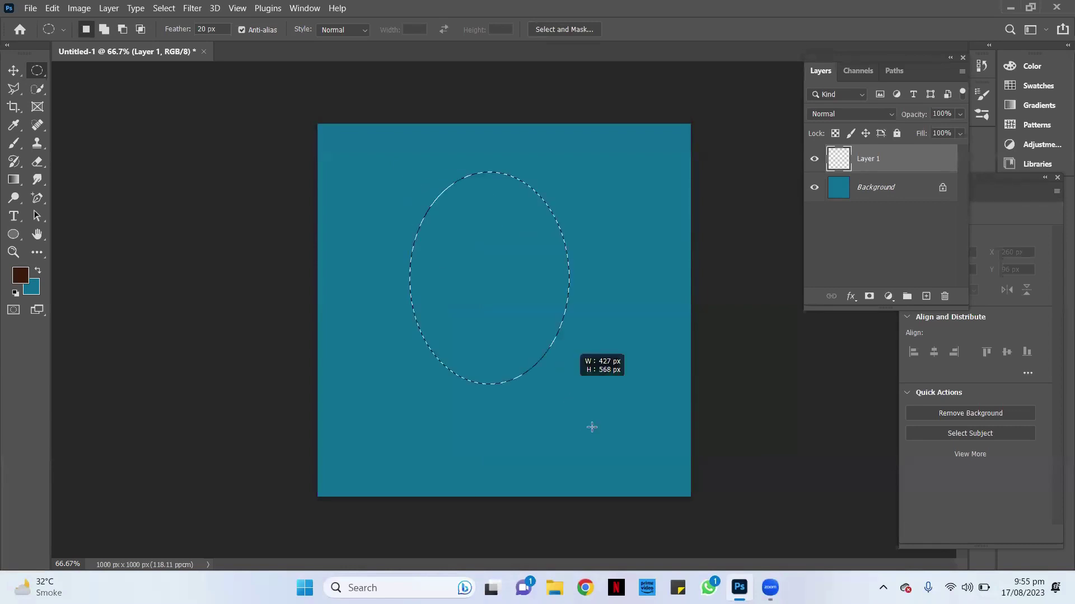
right_click(485, 273)
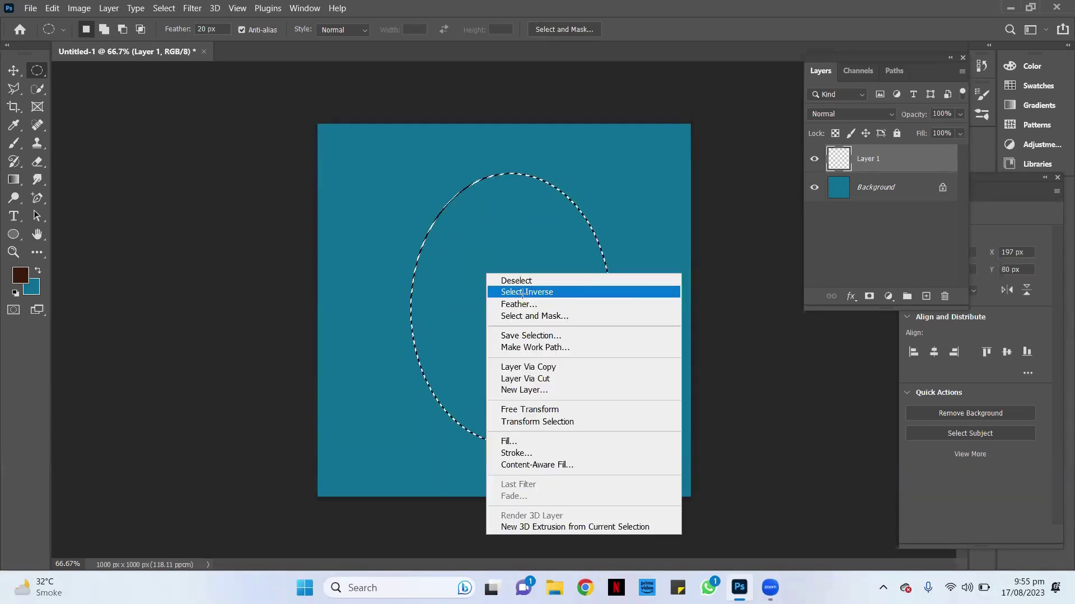
left_click(522, 292)
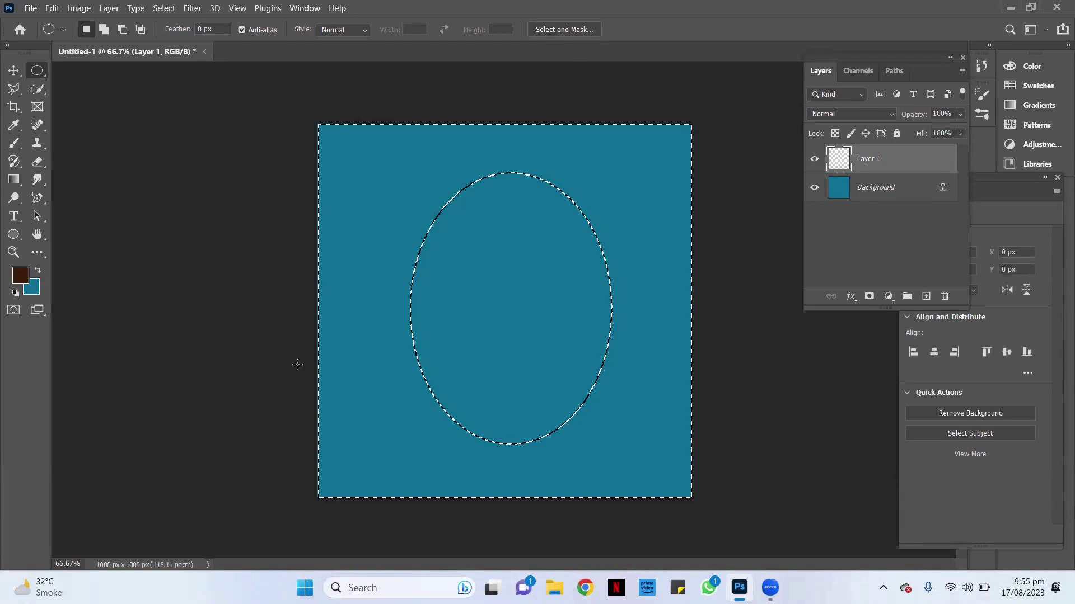
key("alt+BackSpace")
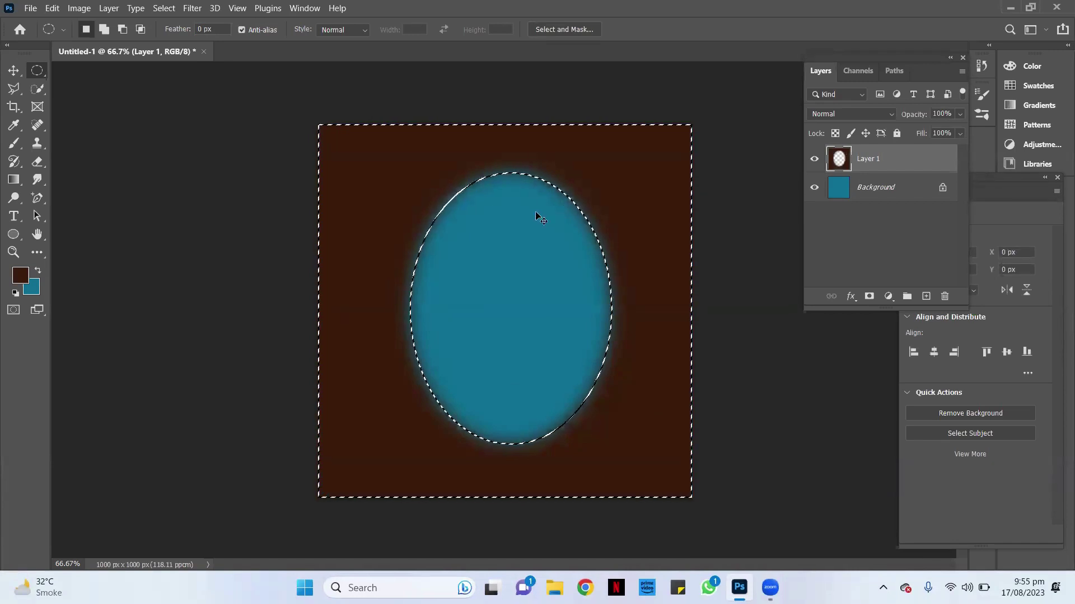
key("ctrl+z")
key("ctrl+z")
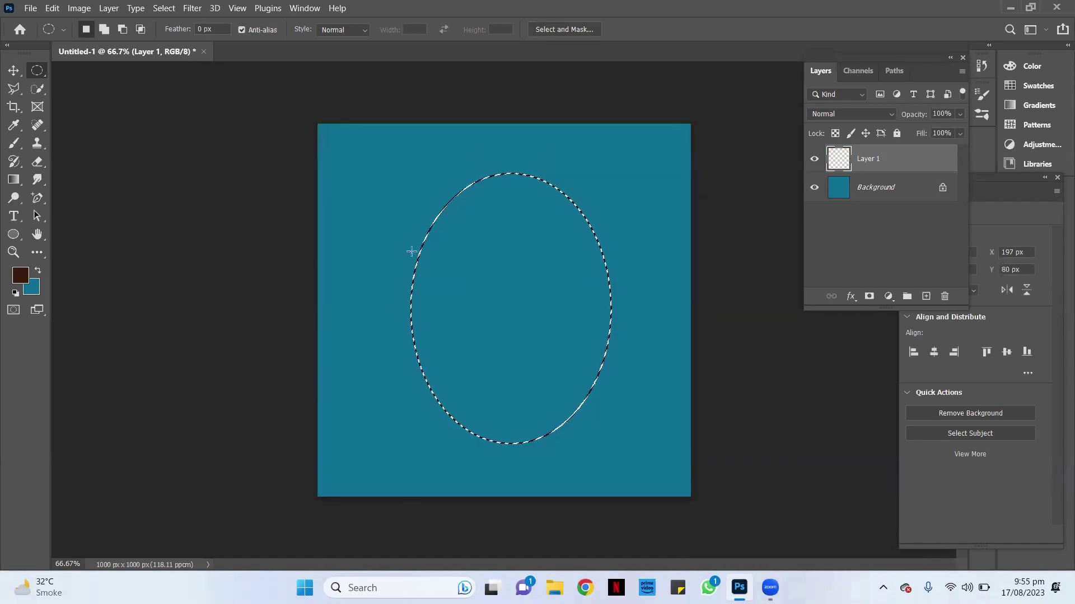
Draw a tall narrow ellipse spanning most of the canvas height, with Feather reset to 0 px
right_click(499, 237)
left_click(507, 243)
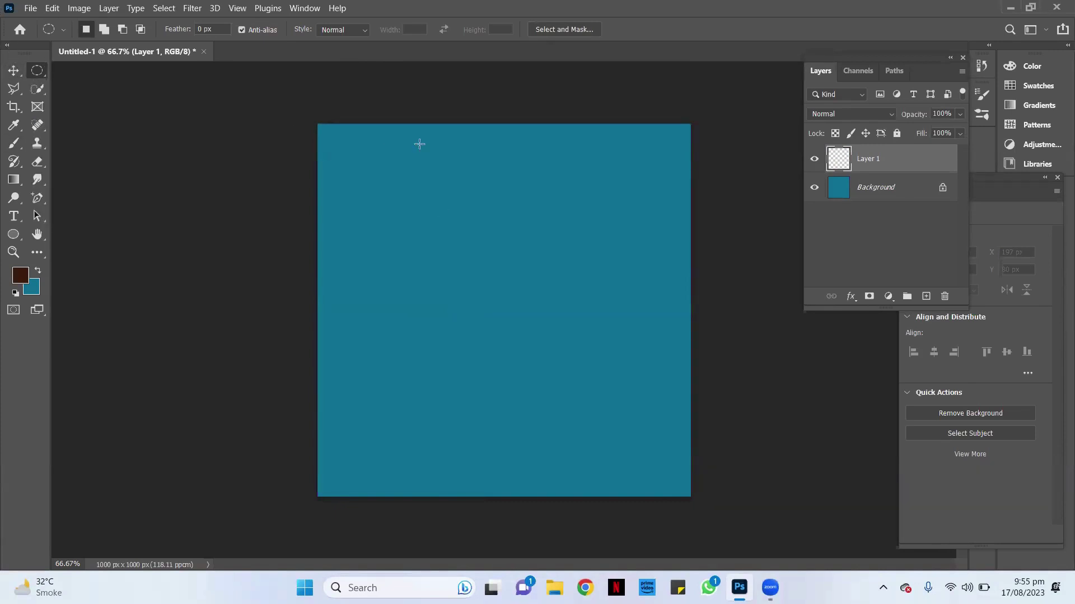
left_click_drag(430, 152, 590, 447)
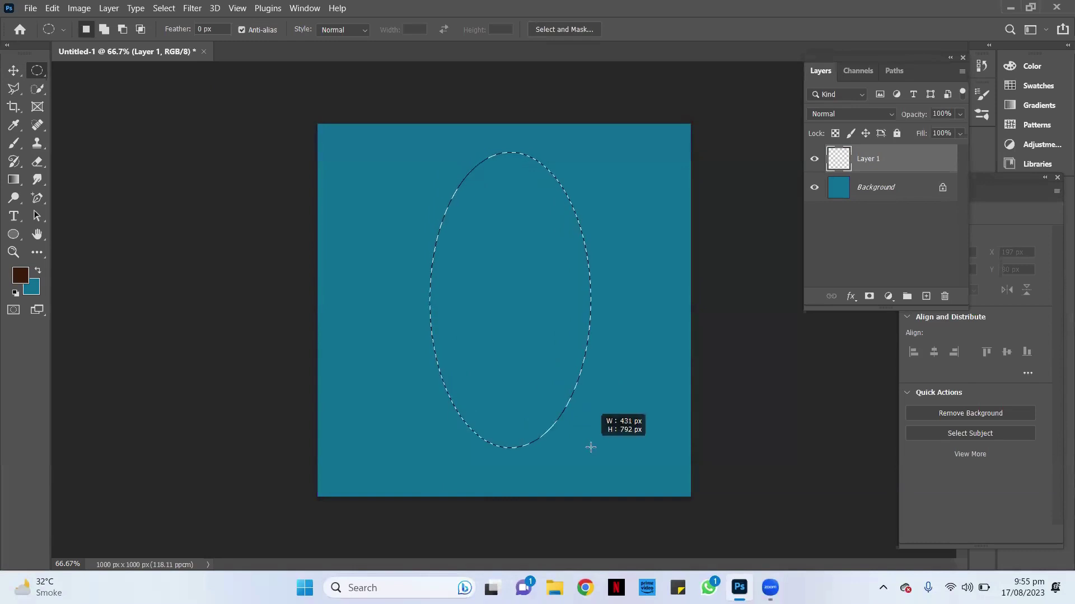
left_click_drag(591, 447, 600, 455)
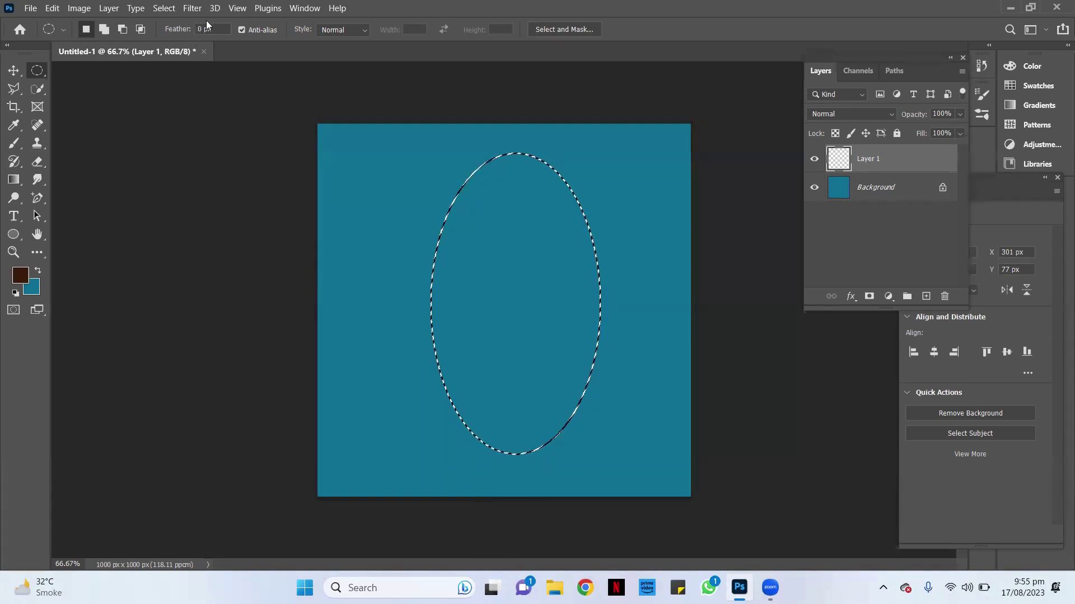
right_click(472, 218)
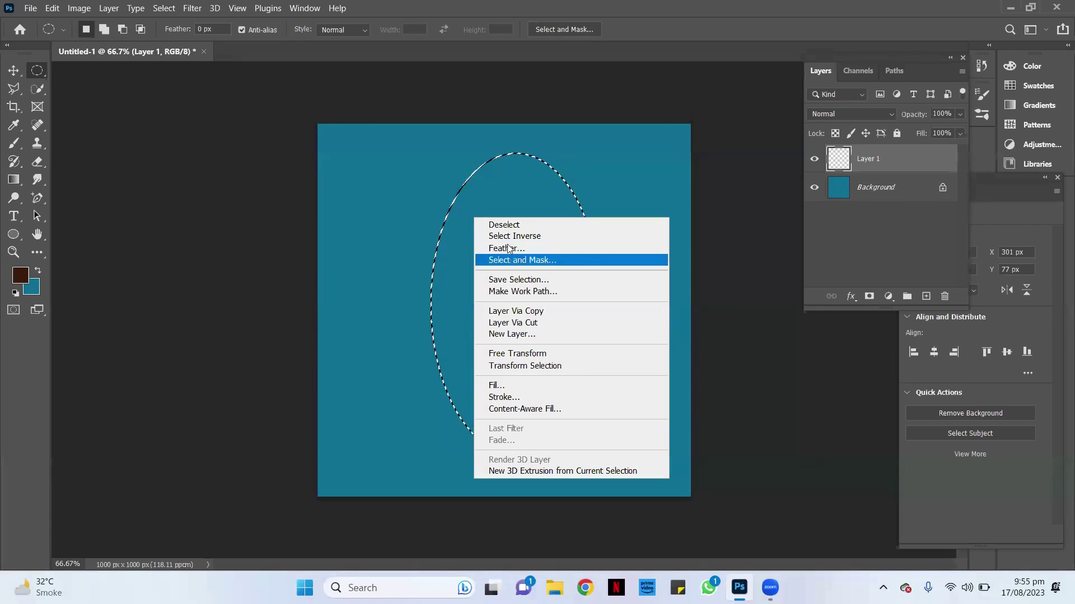
left_click(393, 170)
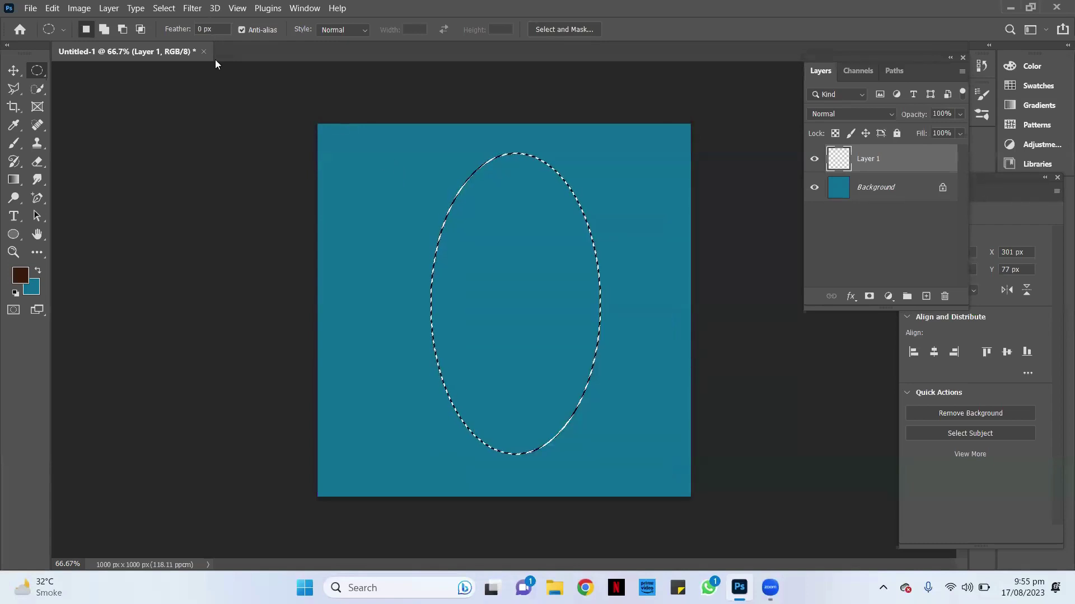
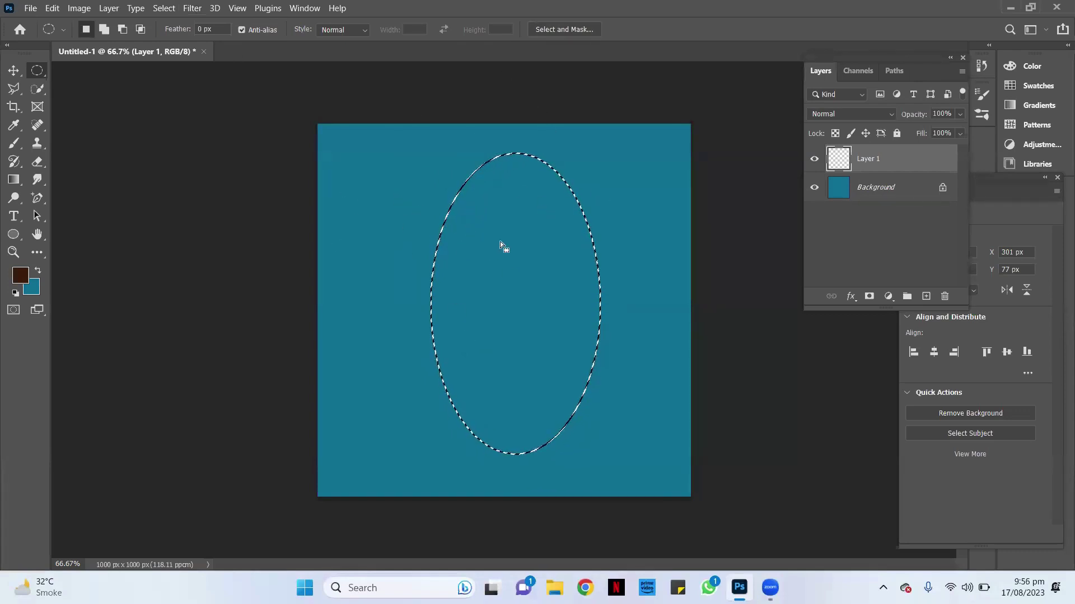
Deselect the oval and switch to the Rectangular Marquee with a 50 px feather
left_click(427, 206)
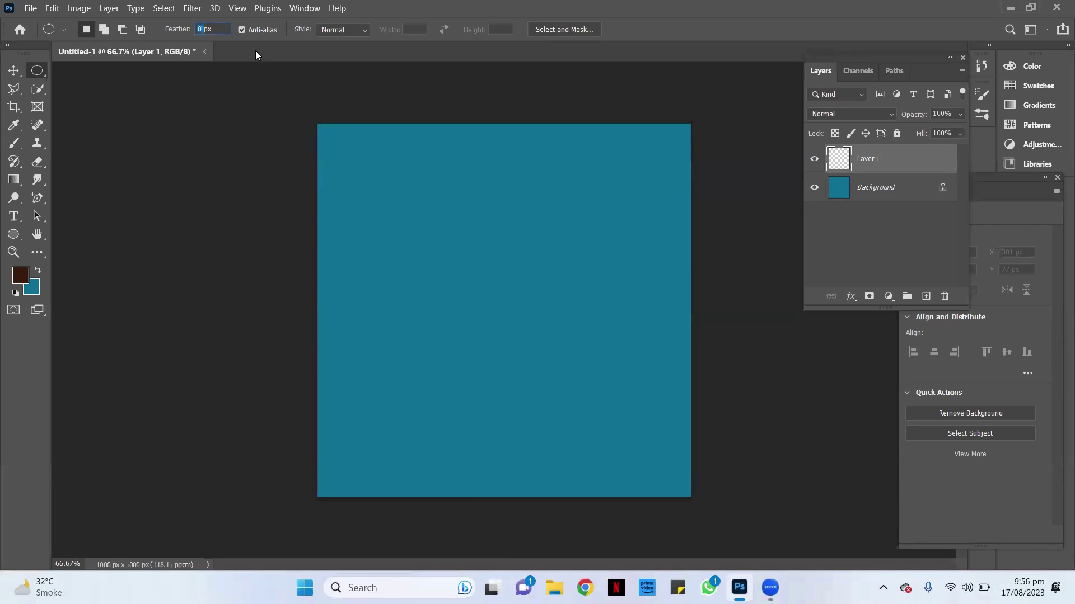
type("2")
right_click(38, 77)
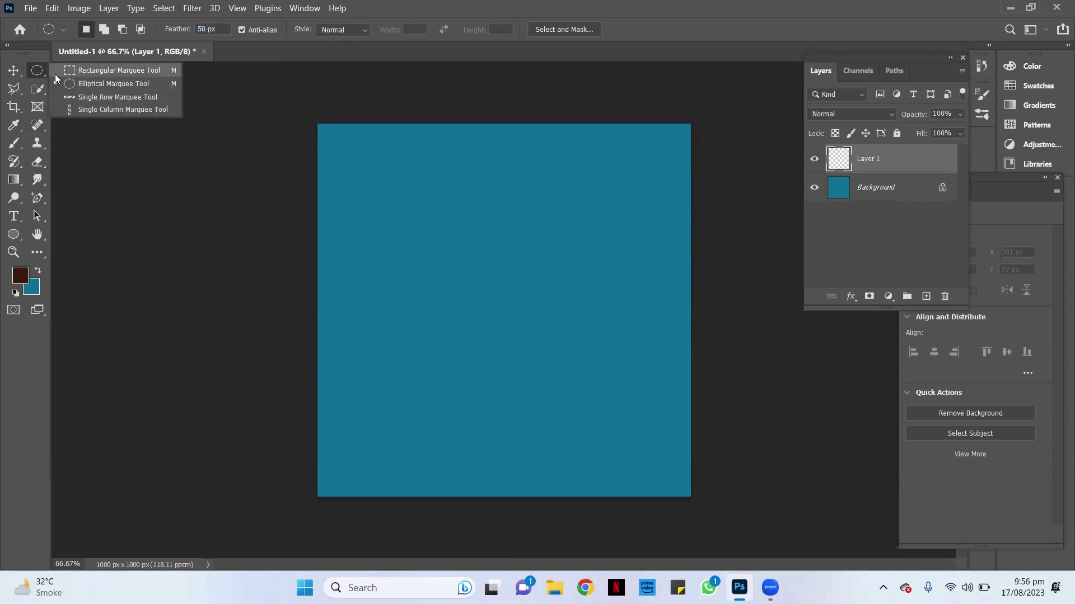
left_click(57, 74)
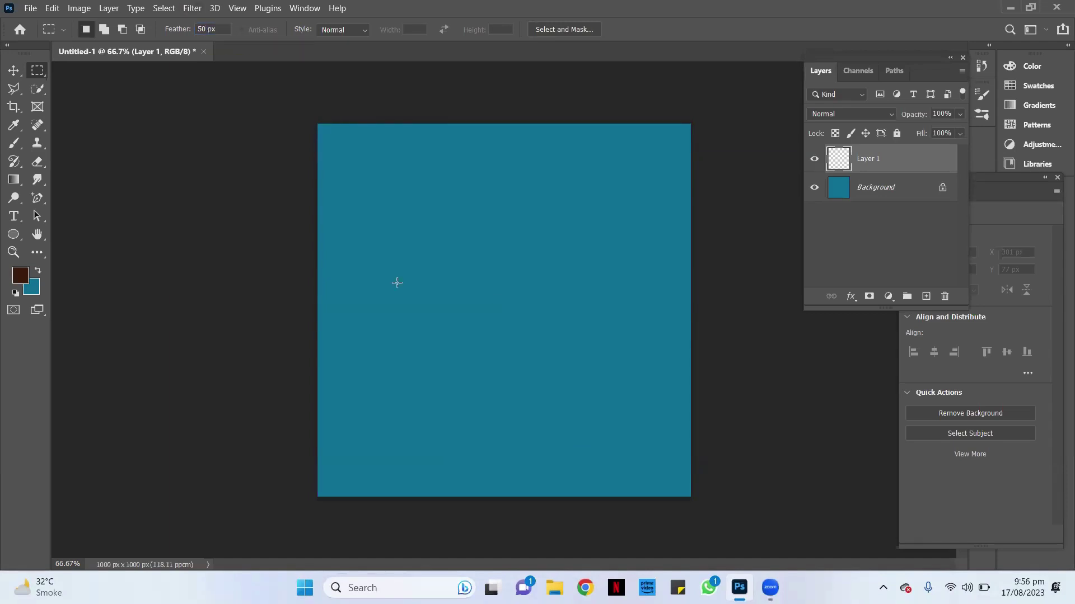
left_click_drag(390, 203, 632, 390)
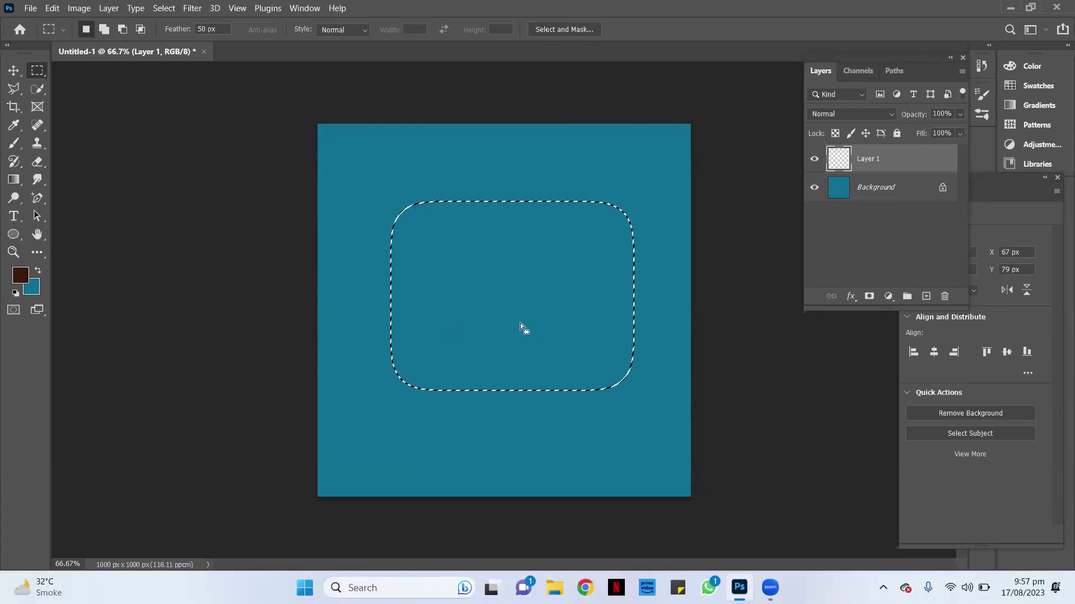
key("alt")
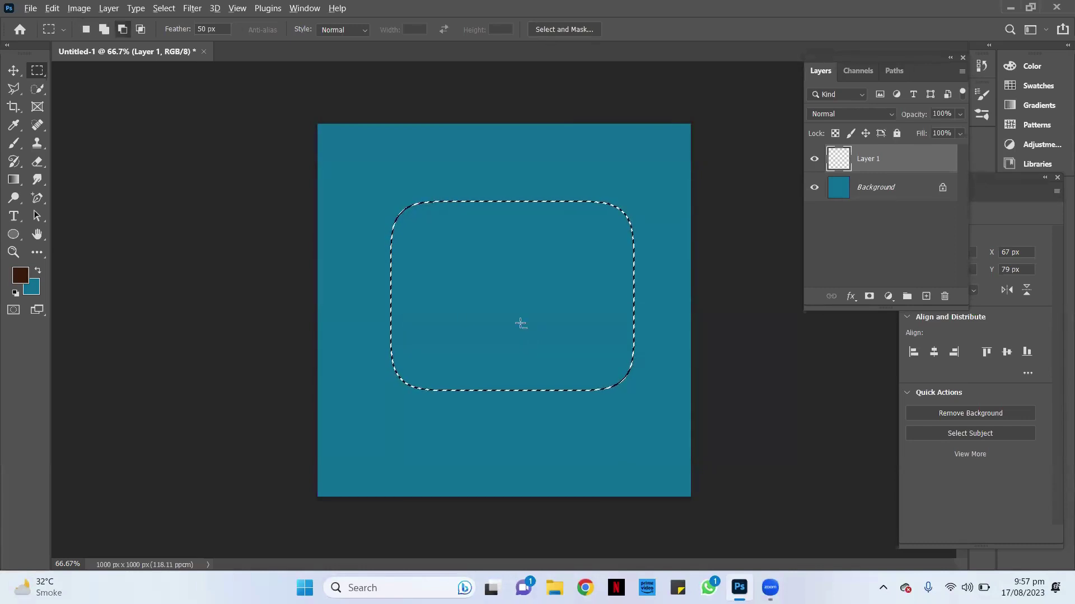
key("alt+BackSpace")
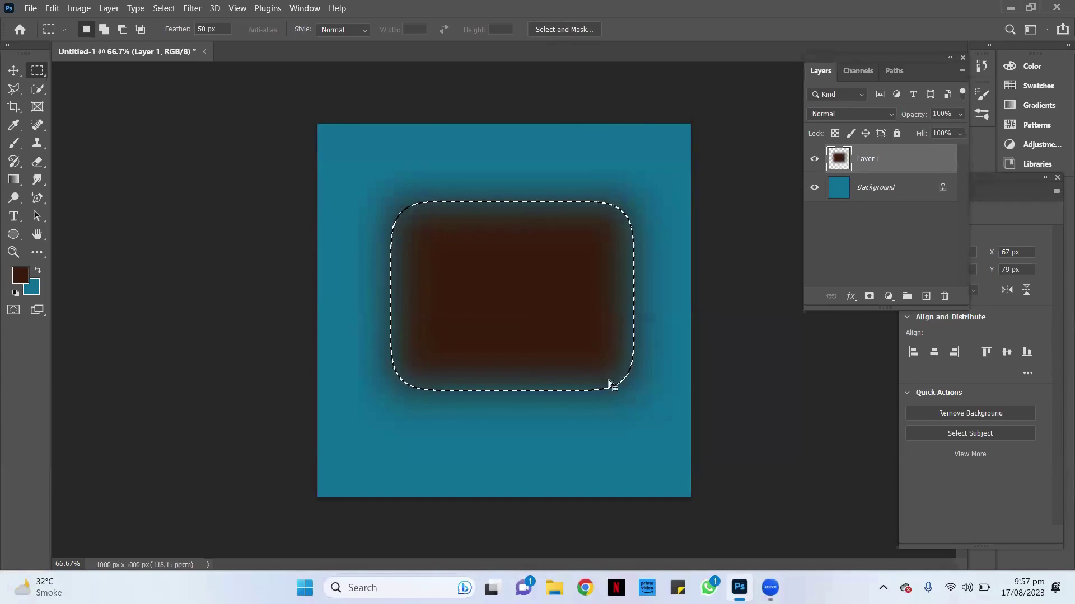
mouse_move(526, 330)
left_mouse_down()
mouse_move(533, 348)
mouse_move(545, 335)
left_mouse_up()
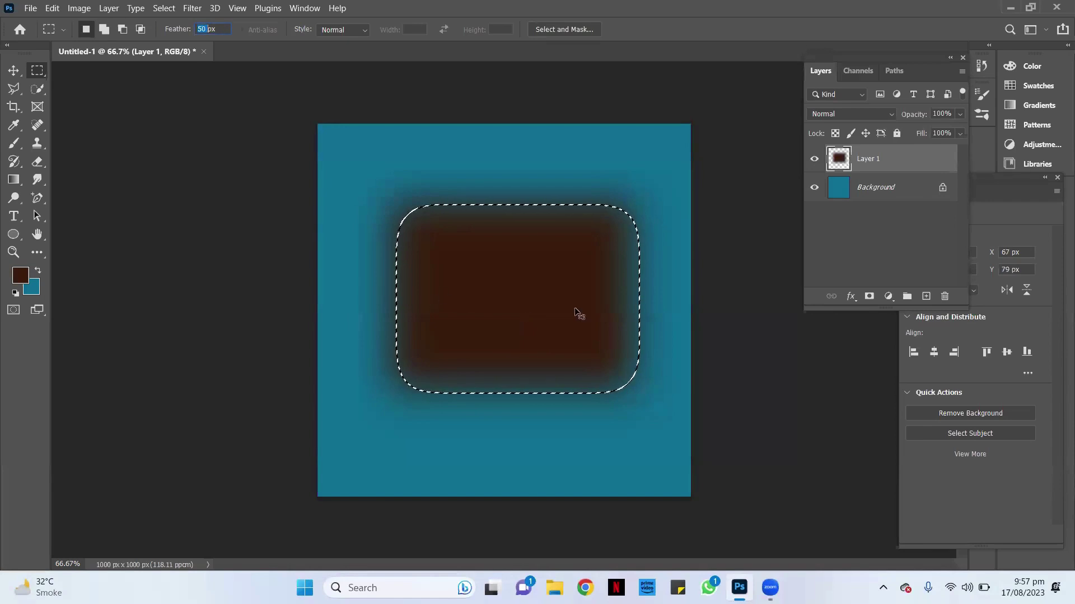
left_click_drag(577, 312, 571, 309)
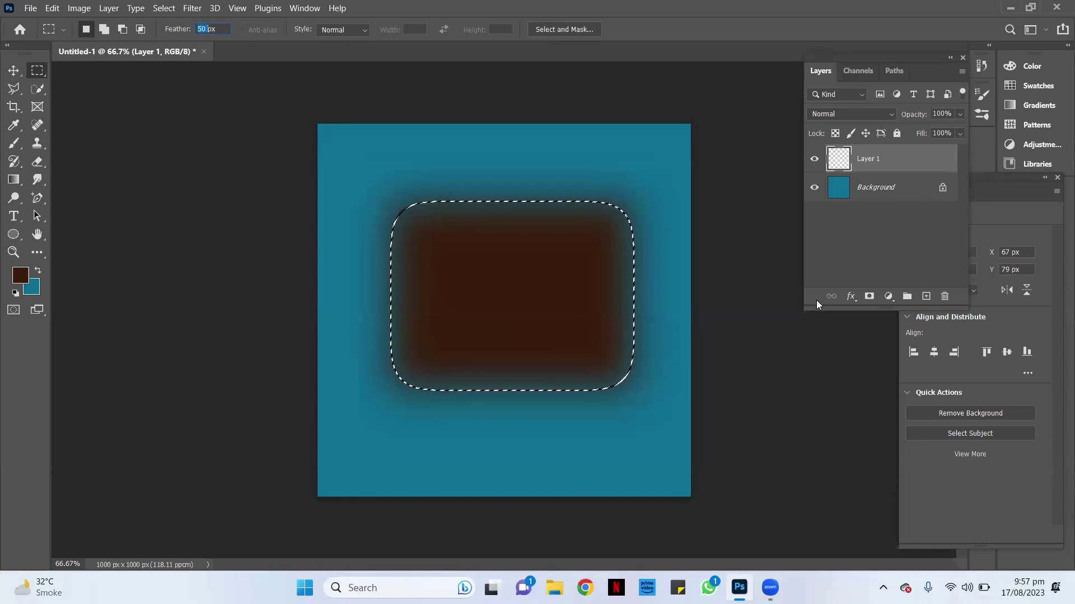
key("ctrl+z")
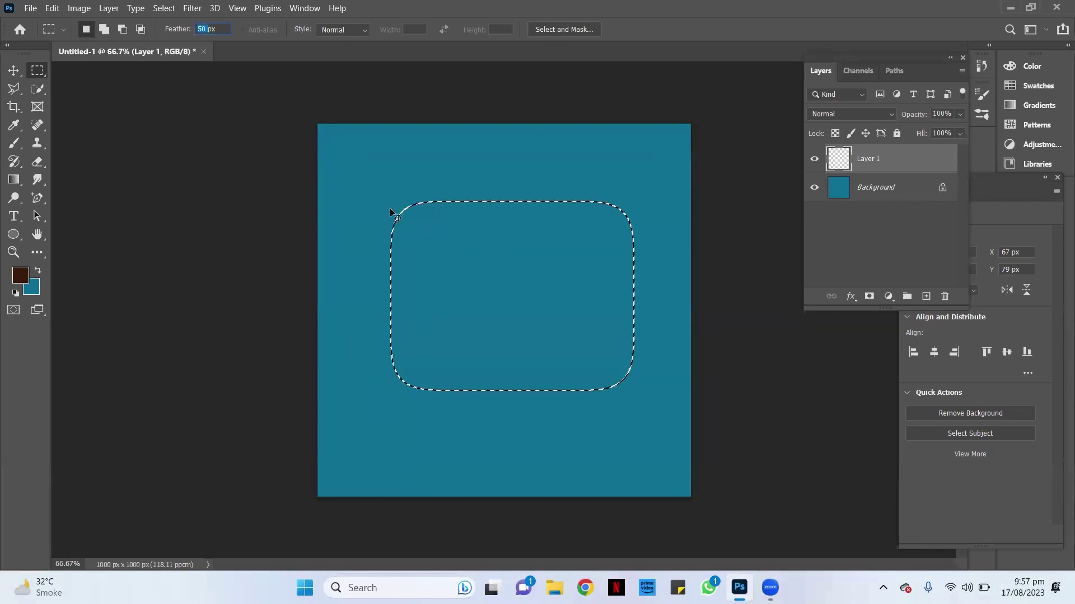
right_click(458, 220)
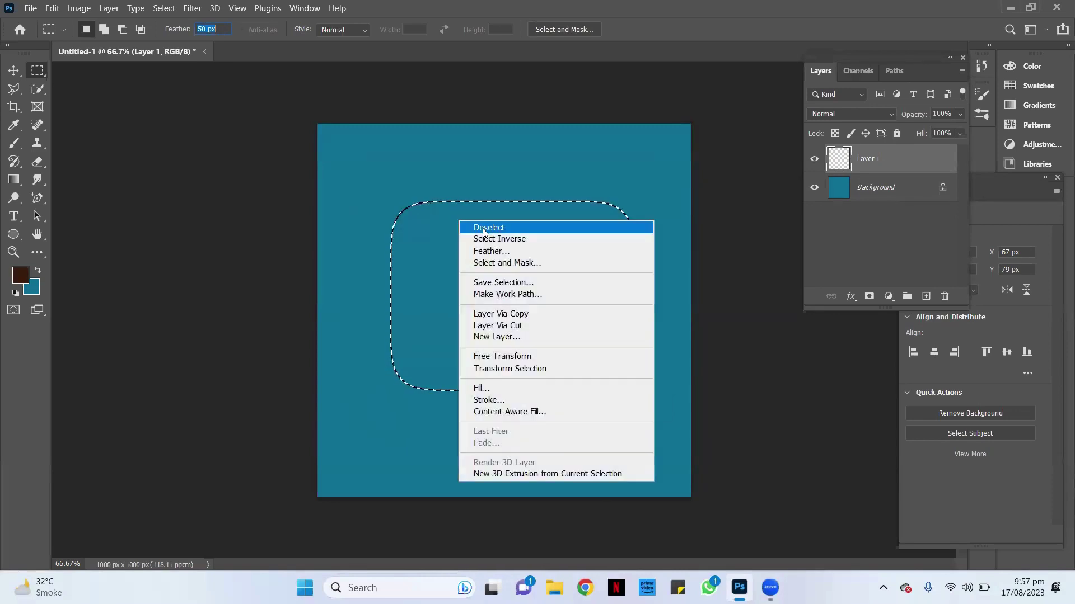
left_click(483, 227)
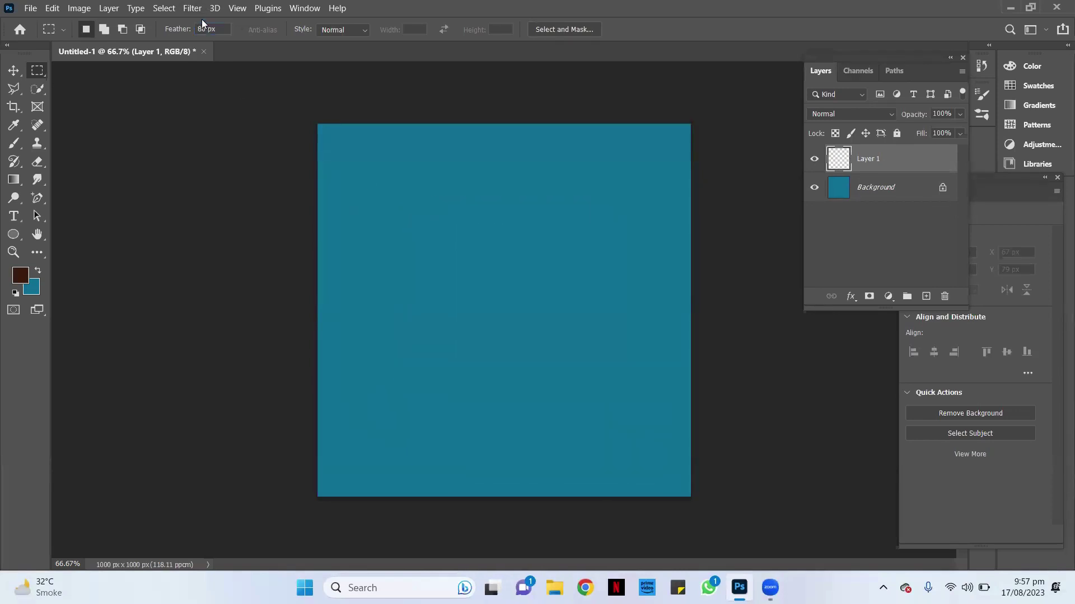
left_click_drag(380, 212, 647, 396)
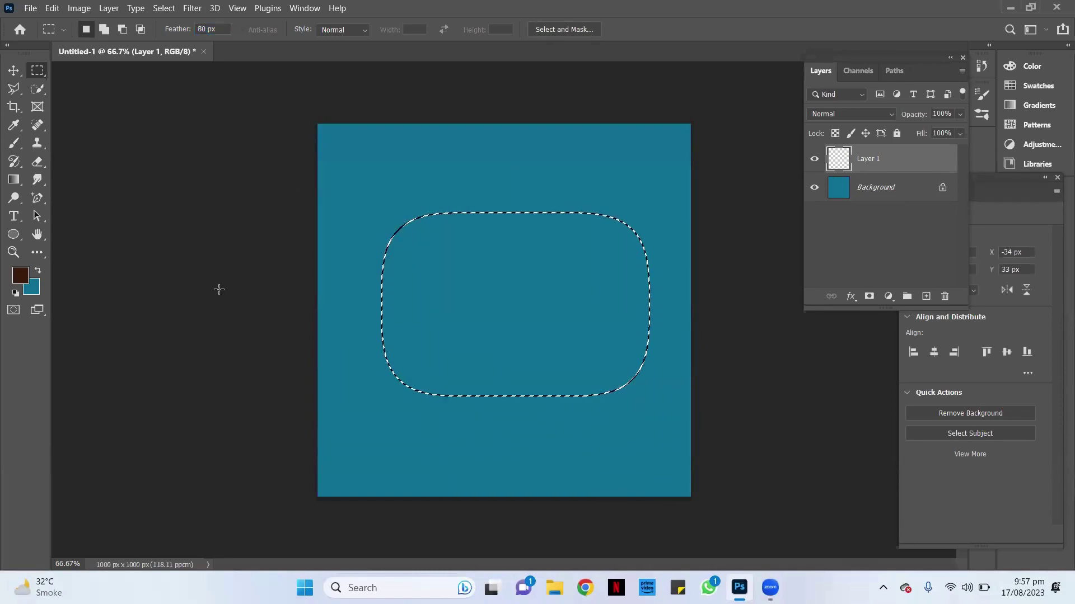
key("alt+BackSpace")
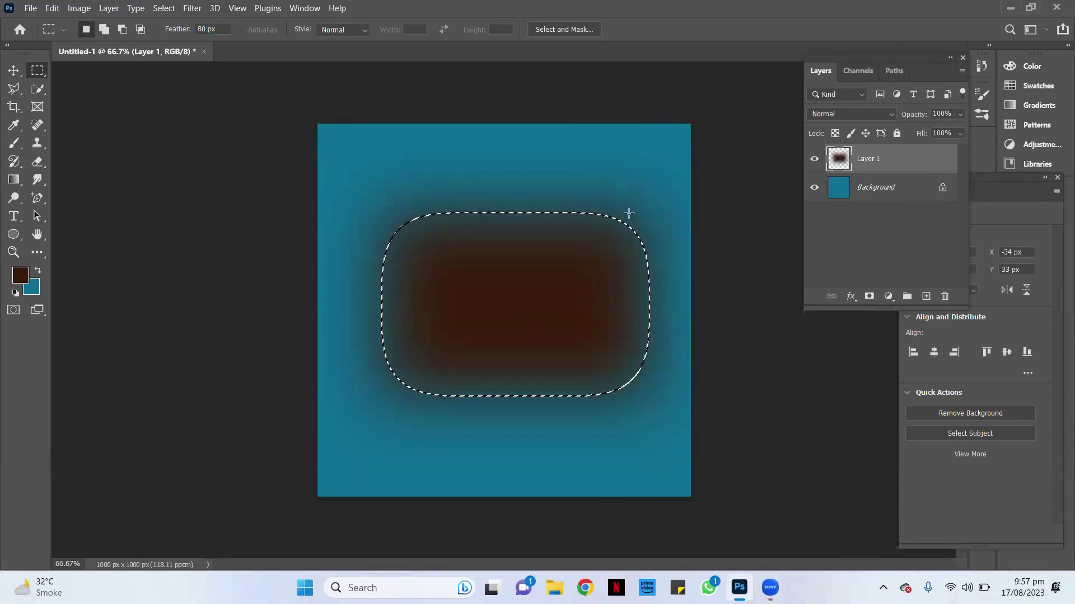
scroll(448, 218, "up", 2)
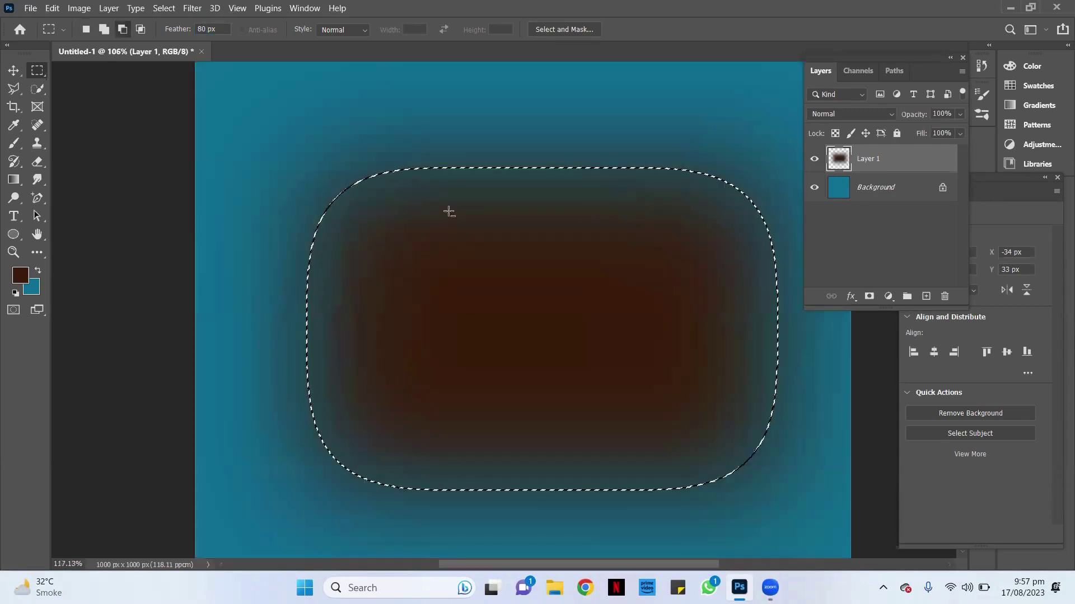
scroll(420, 196, "up", 2)
scroll(364, 177, "up", 2)
scroll(322, 161, "up", 5)
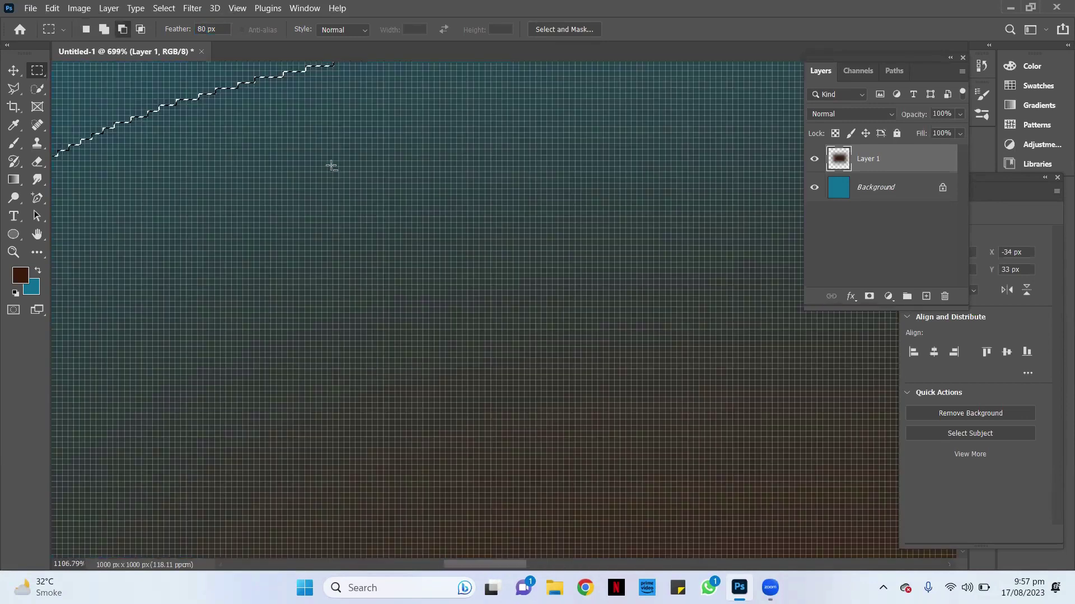
scroll(332, 165, "down", 3)
scroll(329, 163, "down", 3)
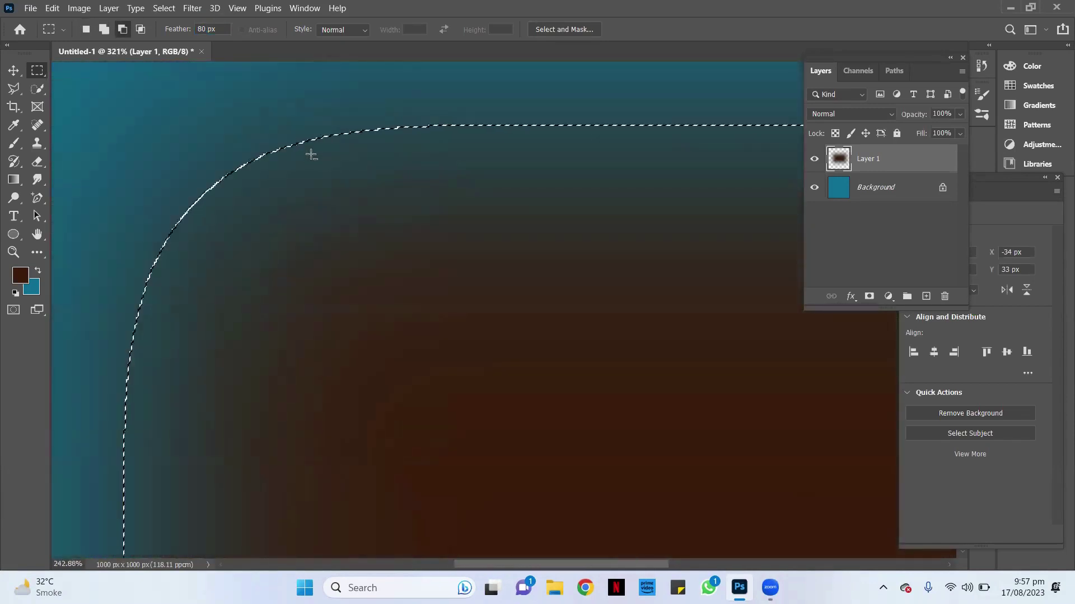
scroll(312, 151, "down", 3)
scroll(309, 149, "down", 3)
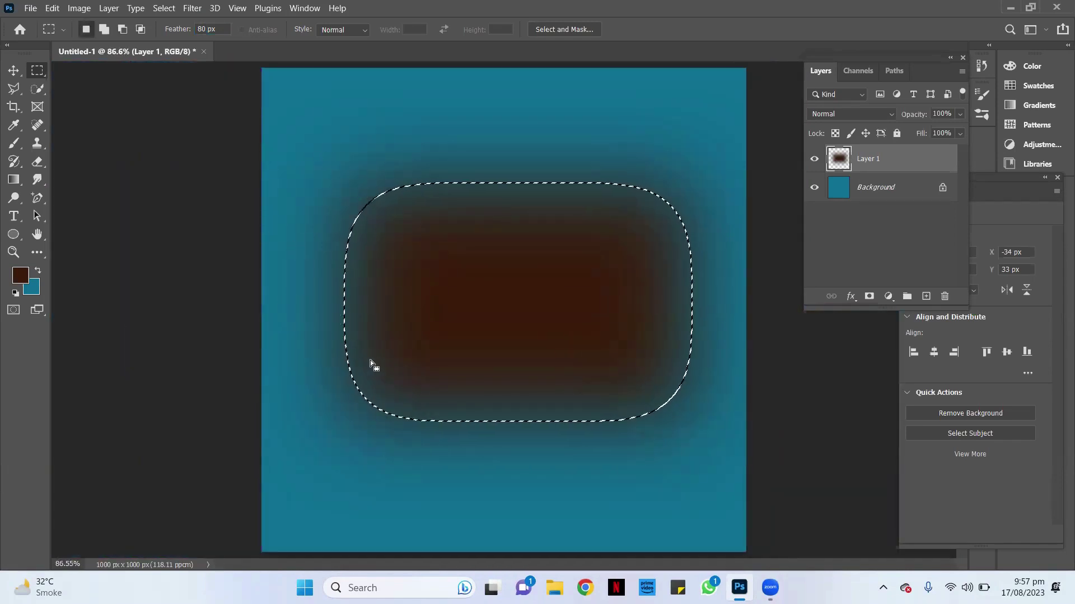
key("Delete")
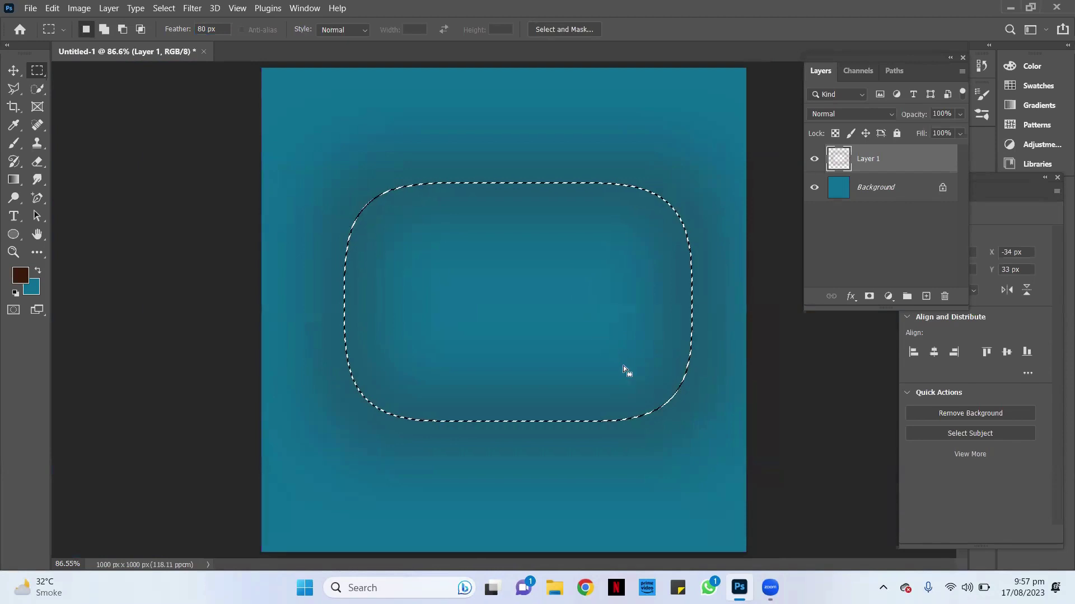
key("ctrl+z")
key("alt+BackSpace")
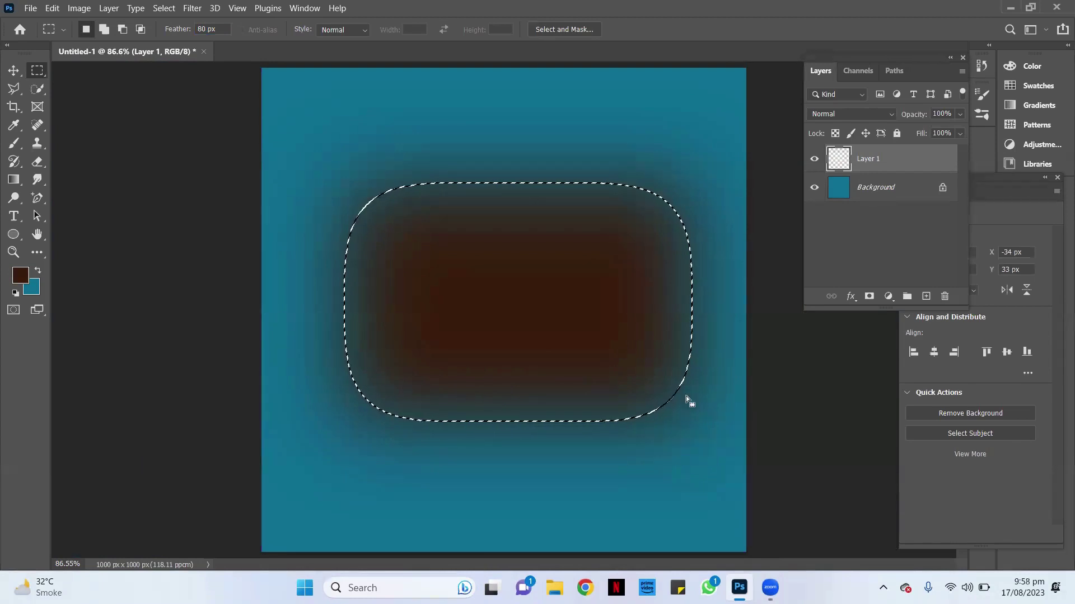
key("ctrl+z")
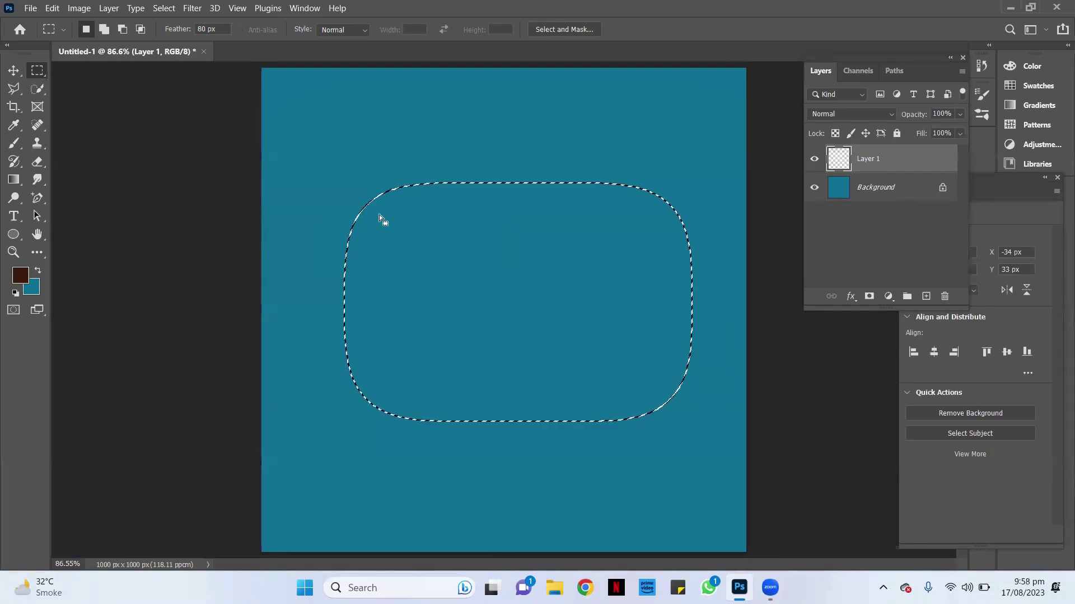
right_click(378, 214)
left_click(411, 223)
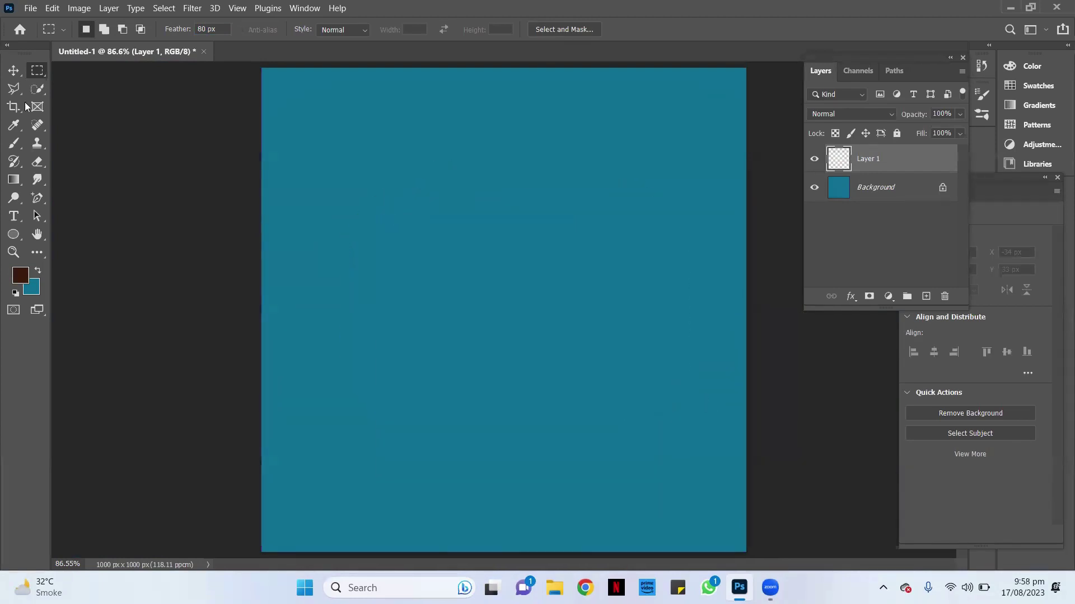
Select a tall feathered centre area, invert it, and fill the surround with dark brown
right_click(40, 71)
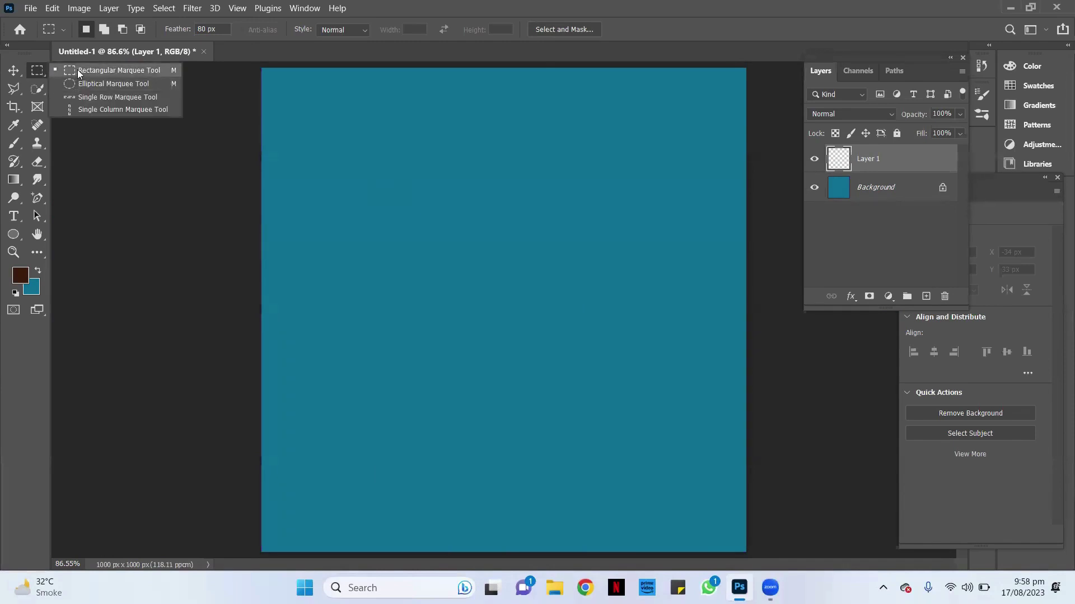
left_click_drag(397, 149, 596, 418)
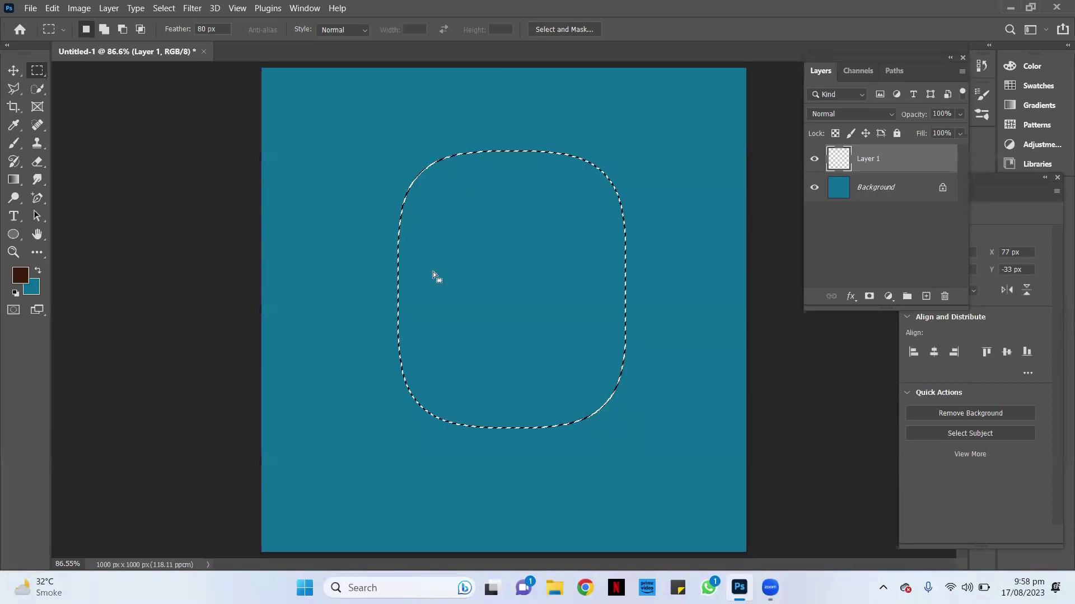
right_click(462, 212)
left_click(503, 232)
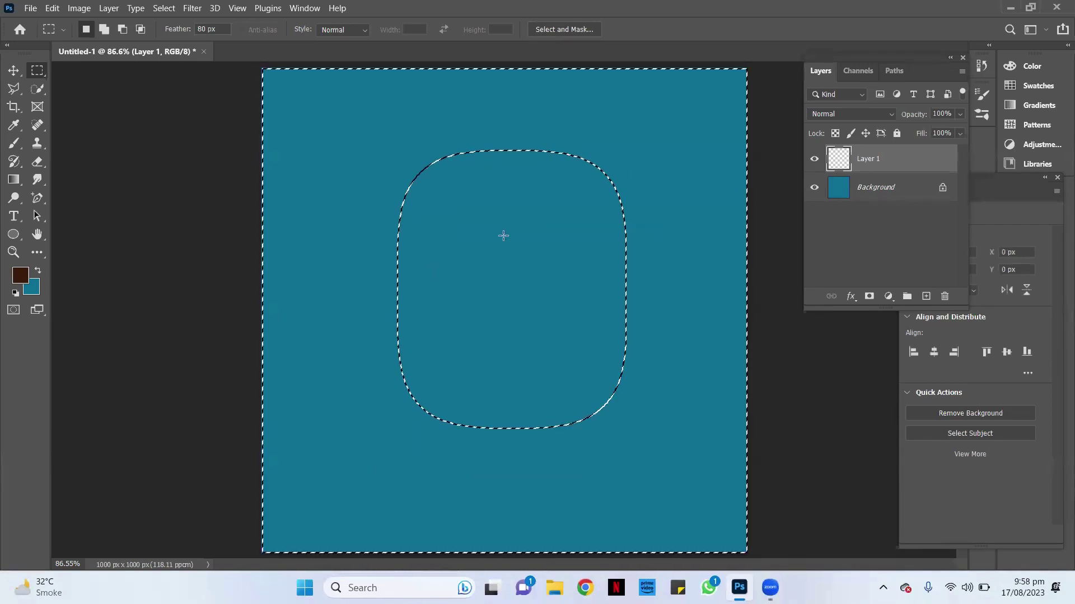
key("alt+BackSpace")
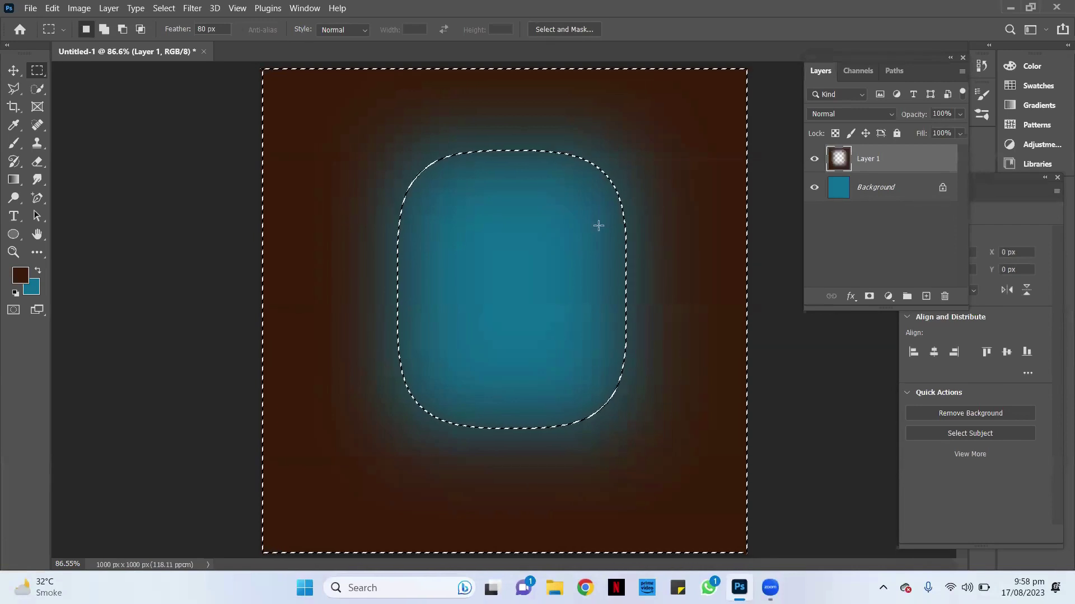
Shift the selection outline down, deselect, then restore the previous selection
left_click_drag(540, 428, 543, 494)
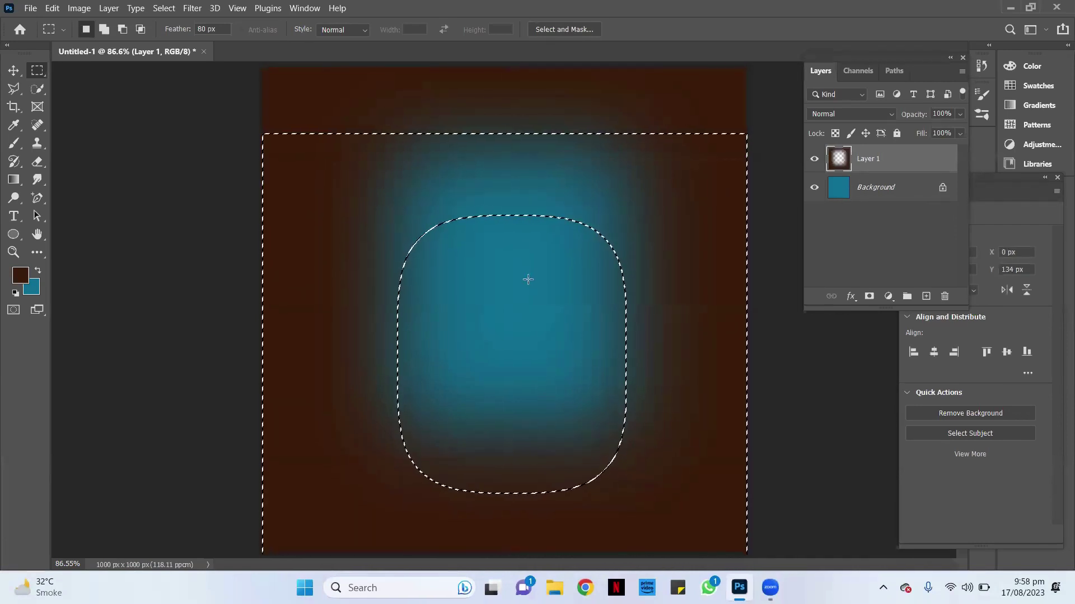
scroll(515, 289, "down", 3)
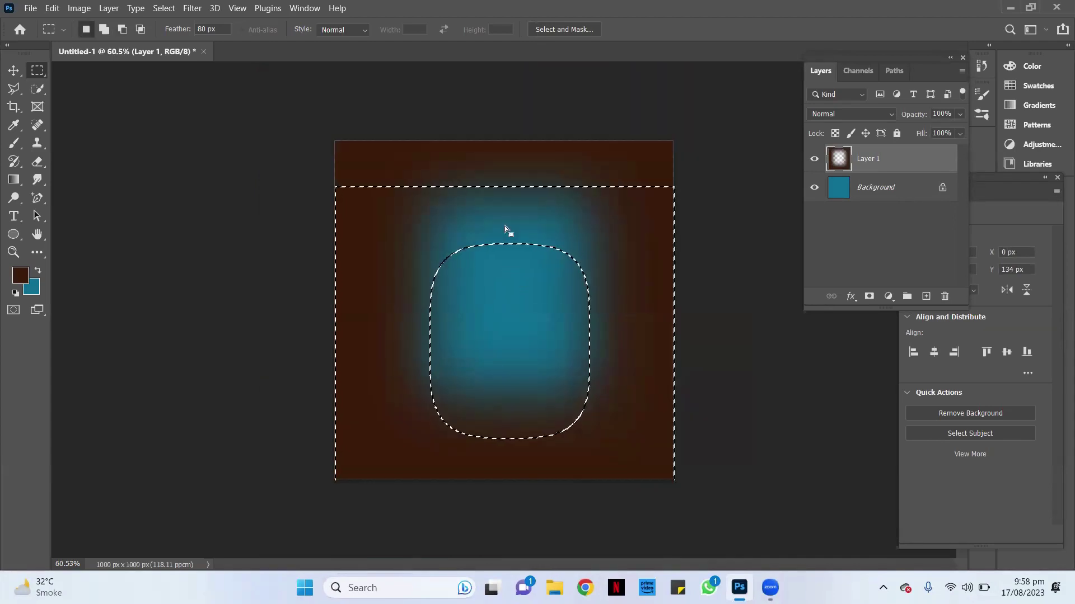
key("ctrl+d")
left_click_drag(504, 248, 540, 218)
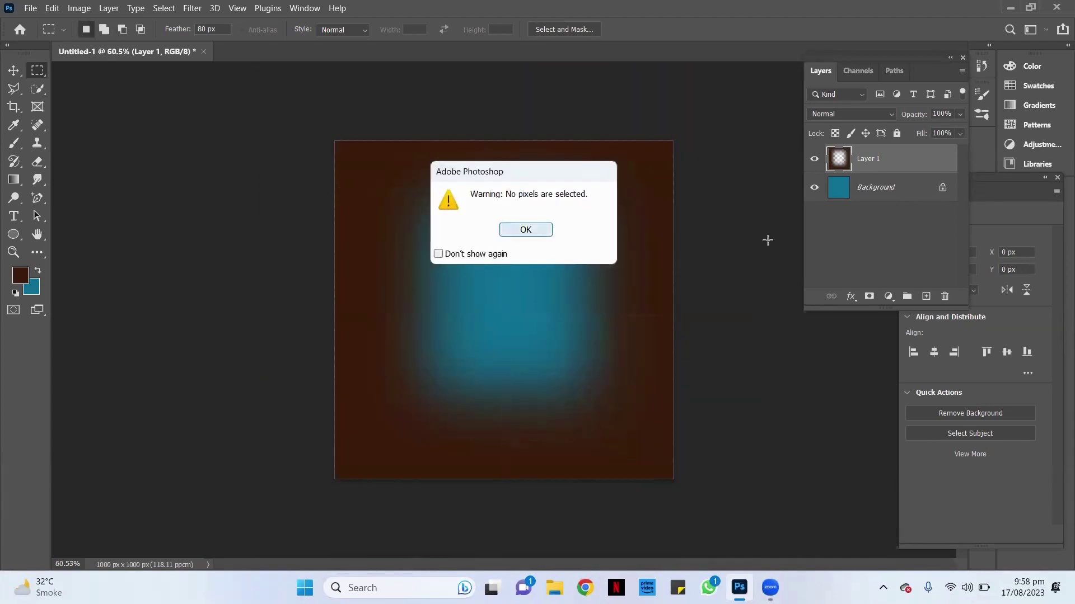
key("Return")
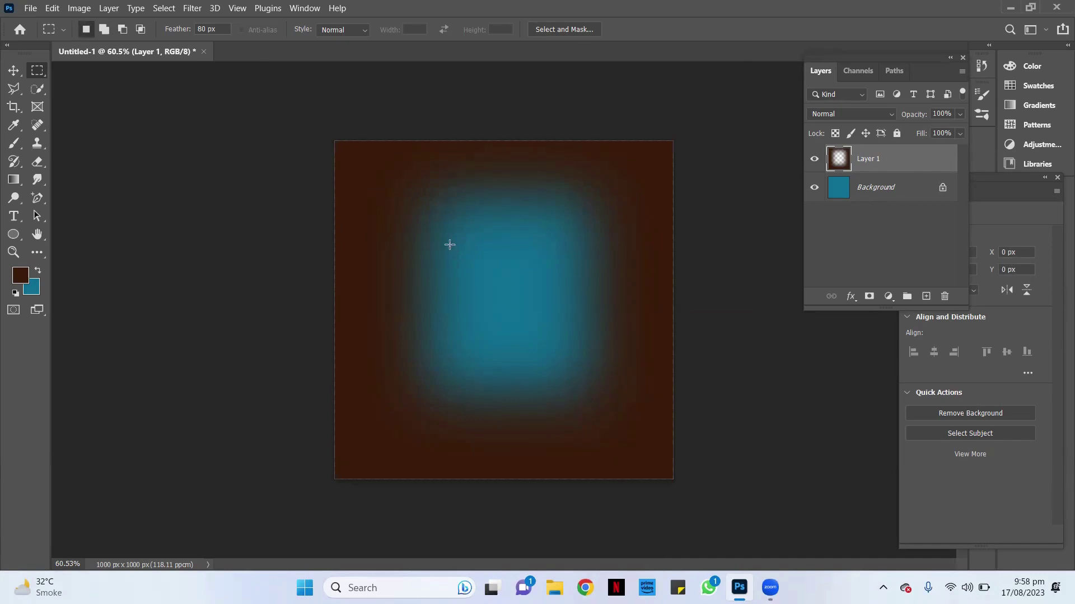
key("ctrl+shift+d")
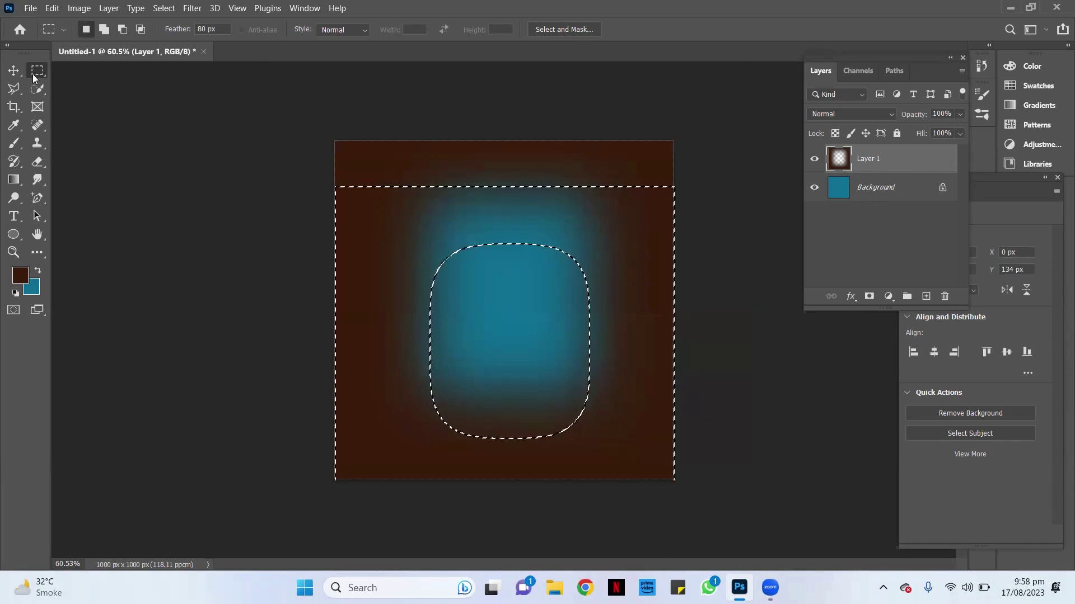
Move the feathered brown content, clear the selected pixels, and deselect
left_click(12, 71)
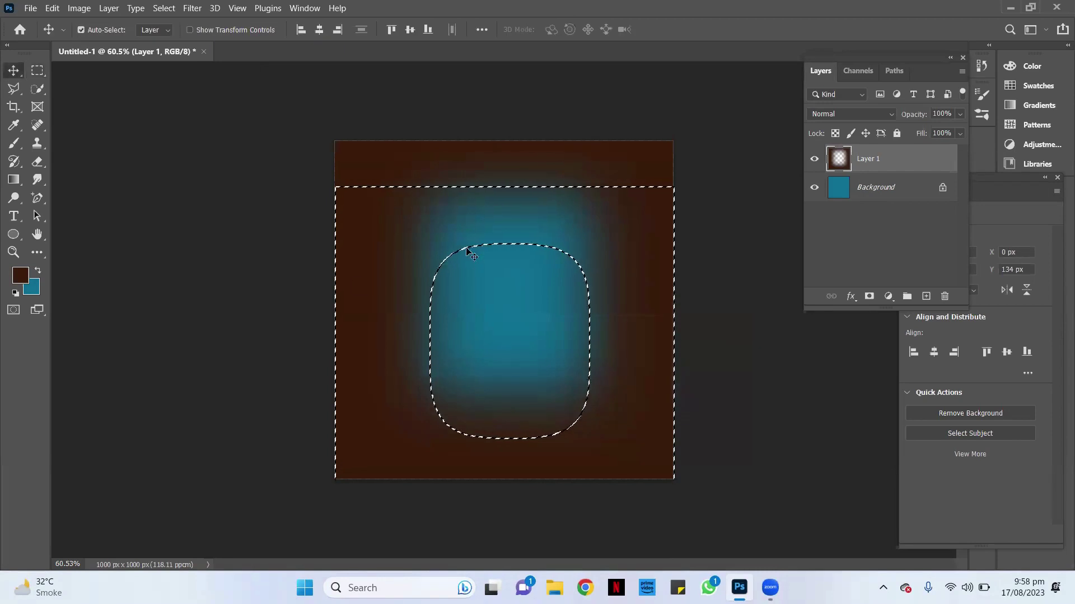
mouse_move(475, 202)
left_mouse_down()
mouse_move(552, 238)
mouse_move(551, 268)
left_mouse_up()
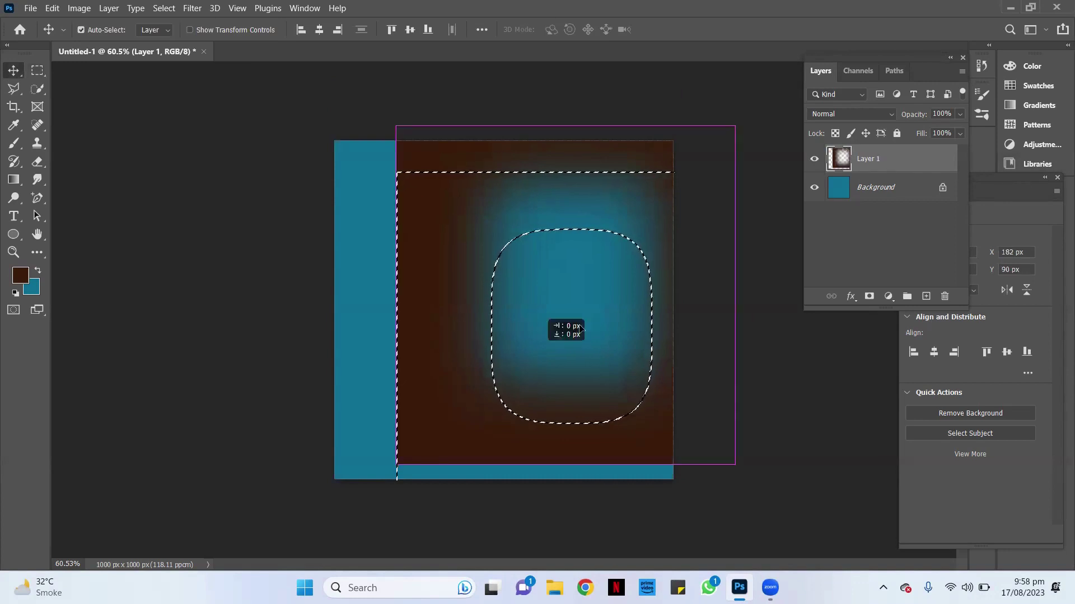
left_click_drag(522, 328, 498, 353)
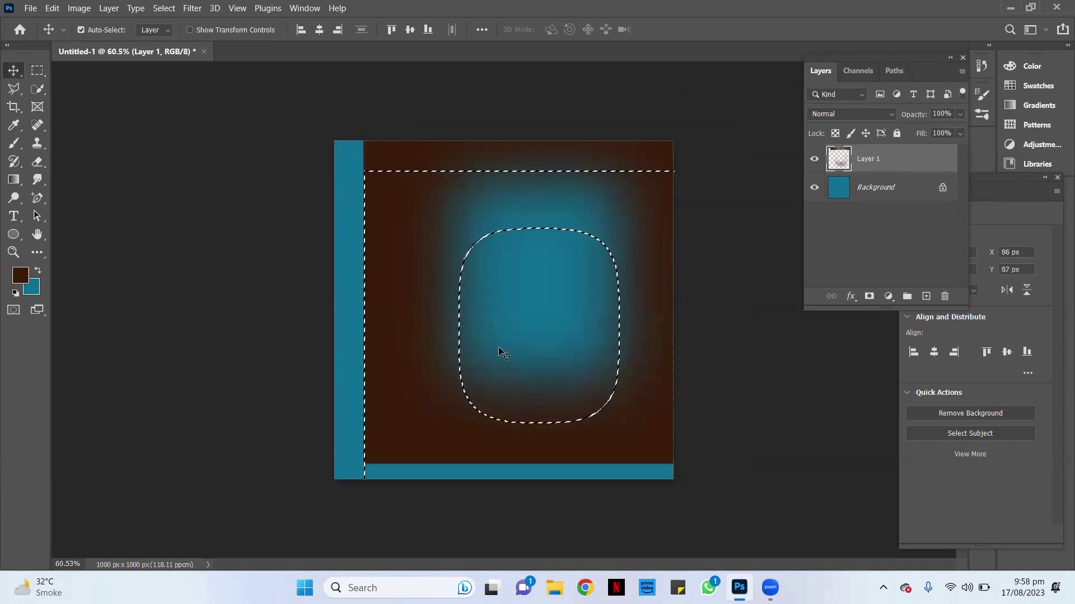
key("Delete")
right_click(586, 250)
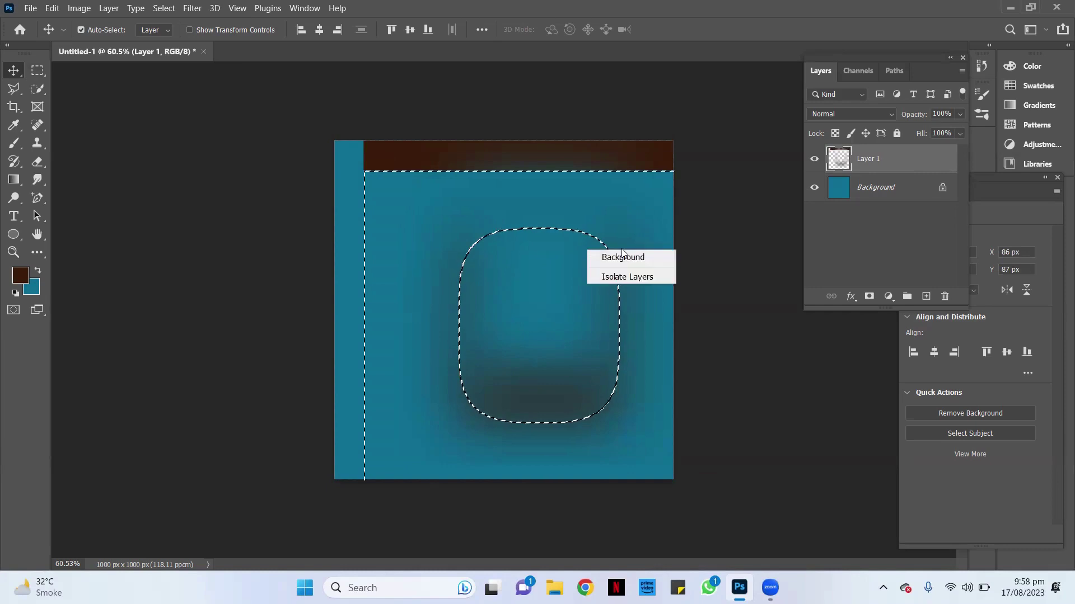
left_click(493, 216)
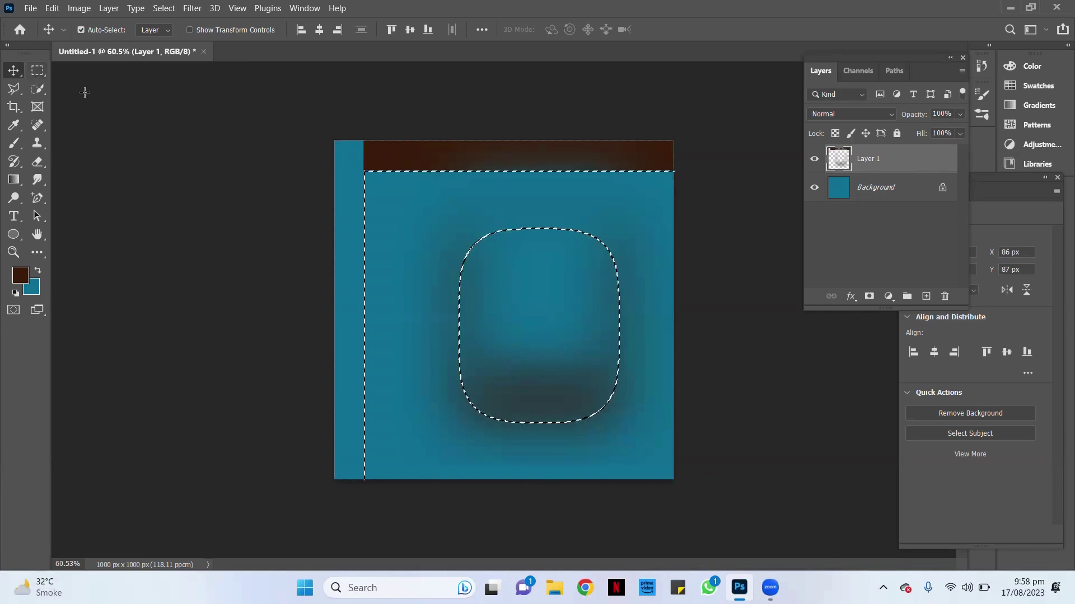
left_click(37, 70)
right_click(485, 238)
left_click(521, 257)
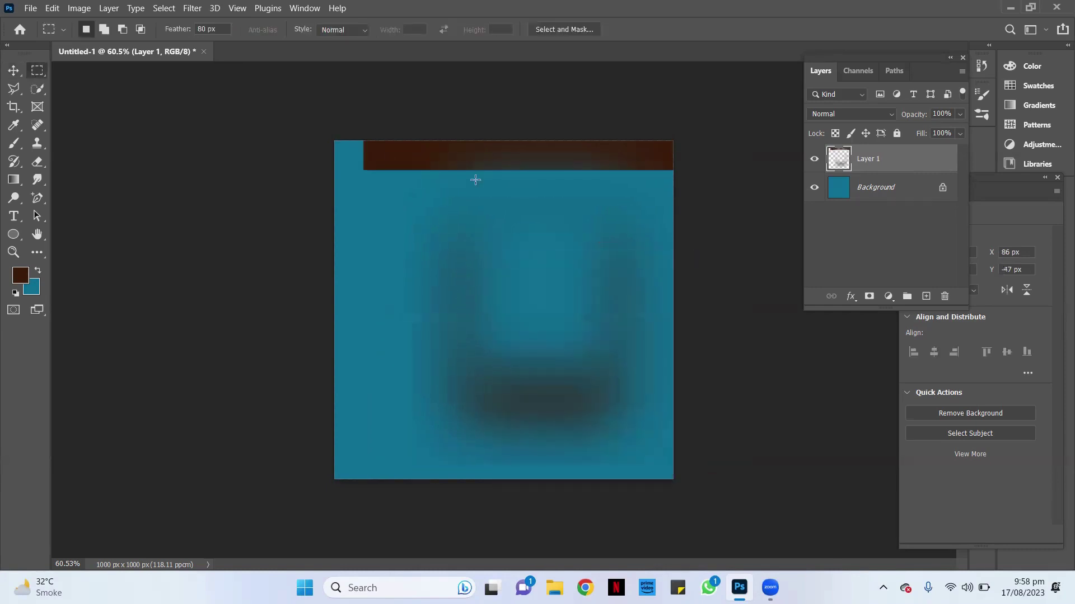
Delete Layer 1, leaving only the locked teal Background
left_click(13, 70)
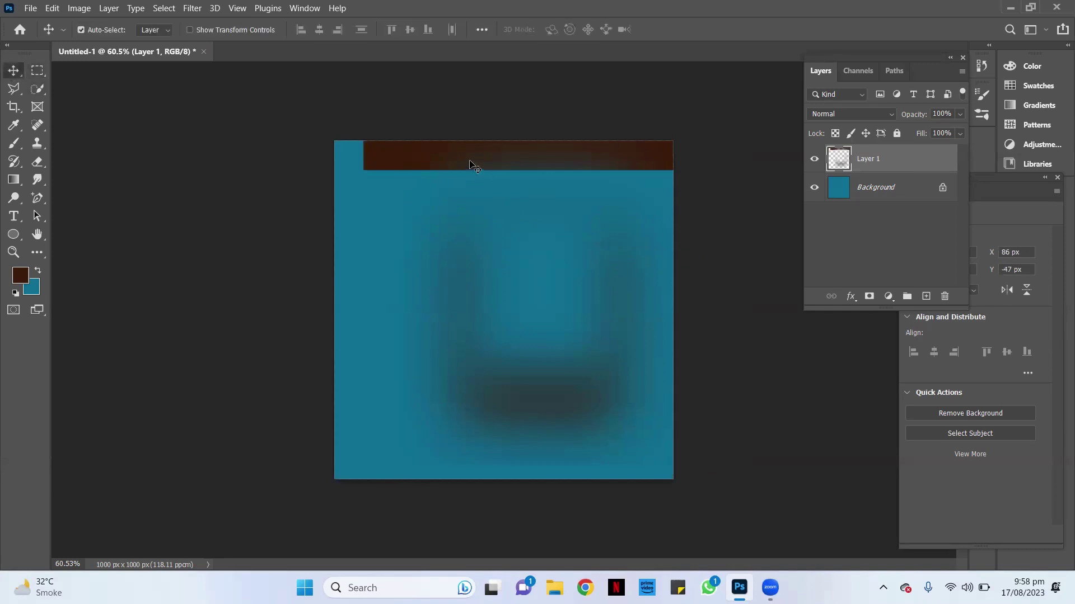
left_click_drag(471, 164, 455, 277)
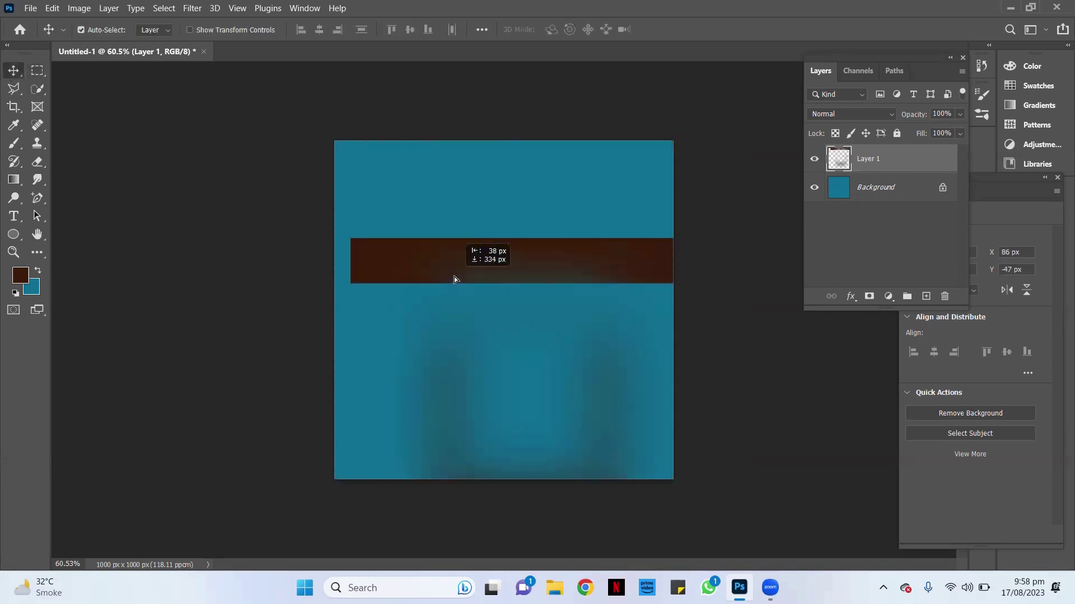
left_click(945, 297)
left_click(486, 231)
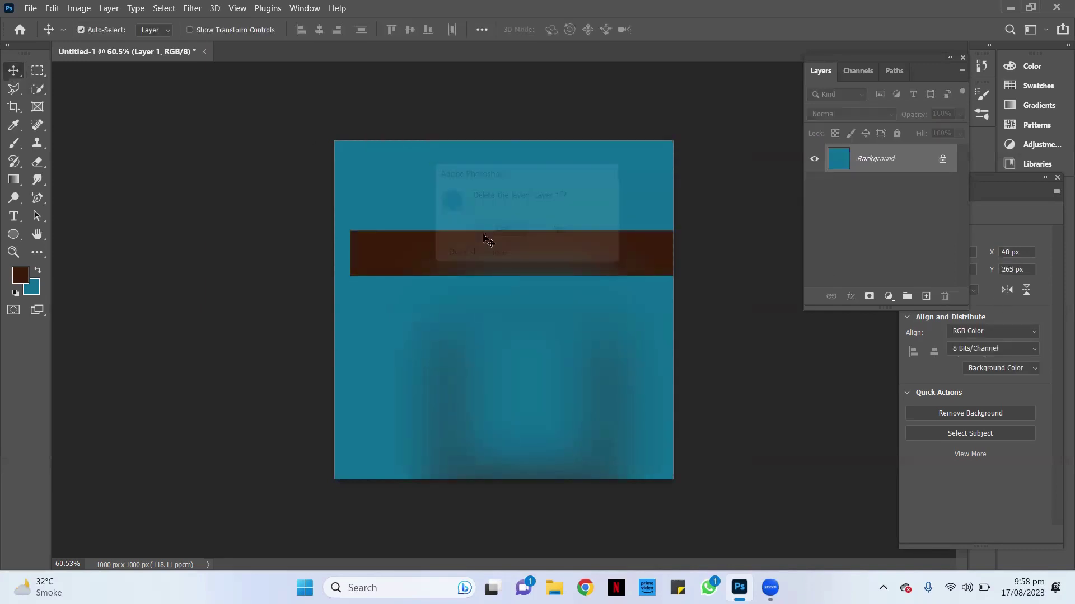
left_click_drag(428, 283, 658, 430)
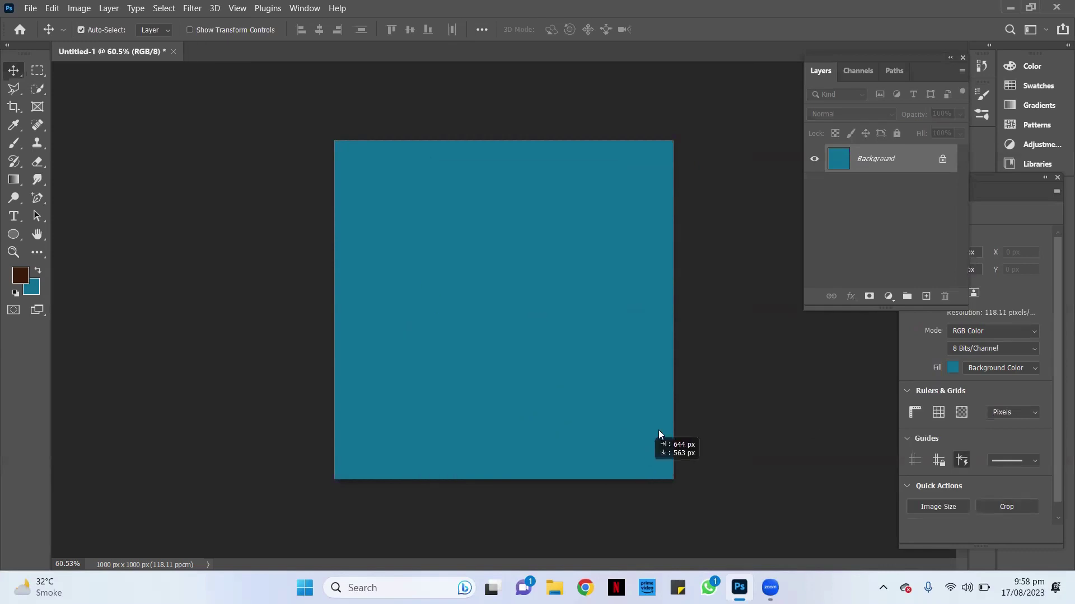
left_click(659, 267)
Set the background colour to #fbfcfc and fill the Background layer with it
left_click(32, 292)
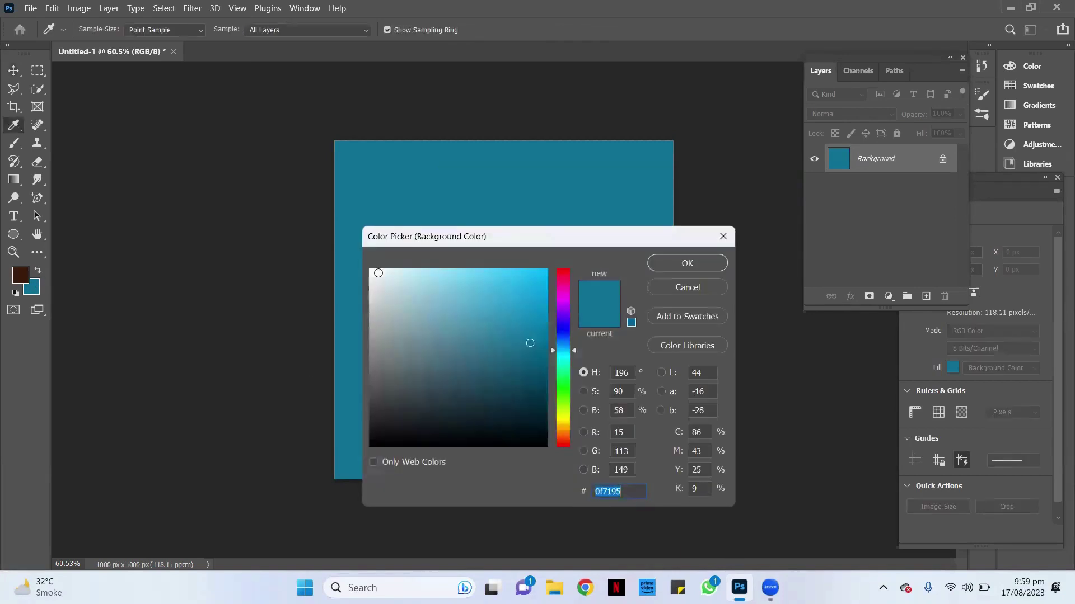
left_click(369, 273)
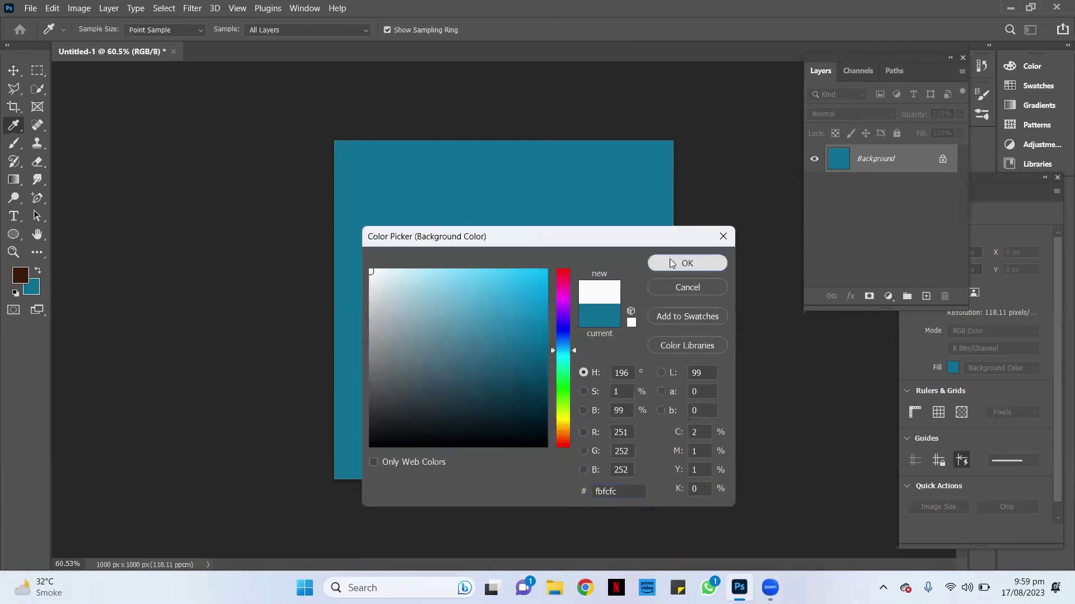
left_click(660, 263)
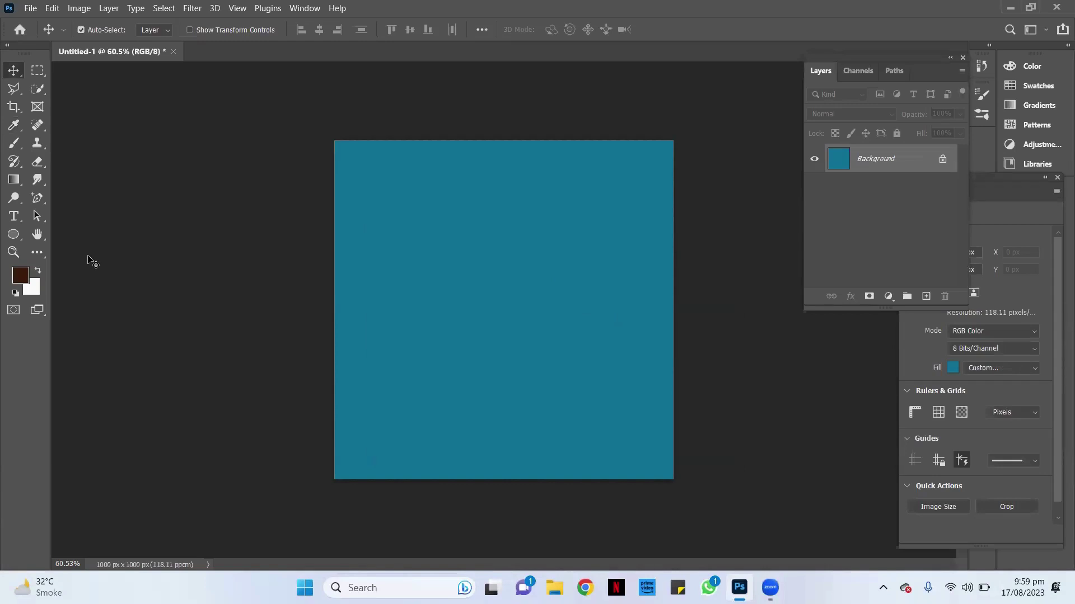
key("ctrl+BackSpace")
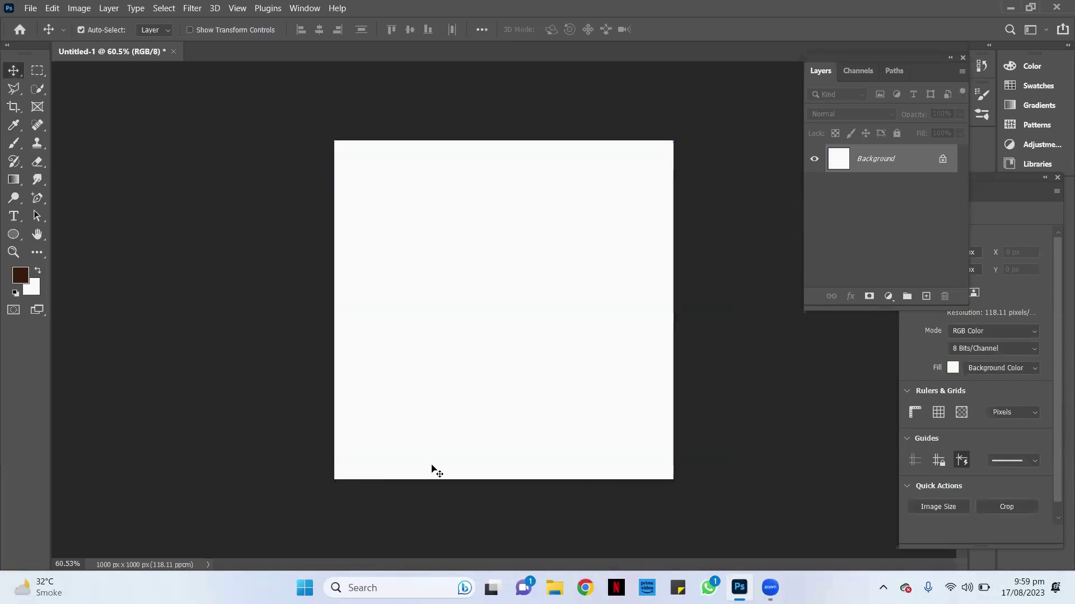
Launch Chrome on the chosen profile and enter 'unsplash' in the address bar
left_click(585, 588)
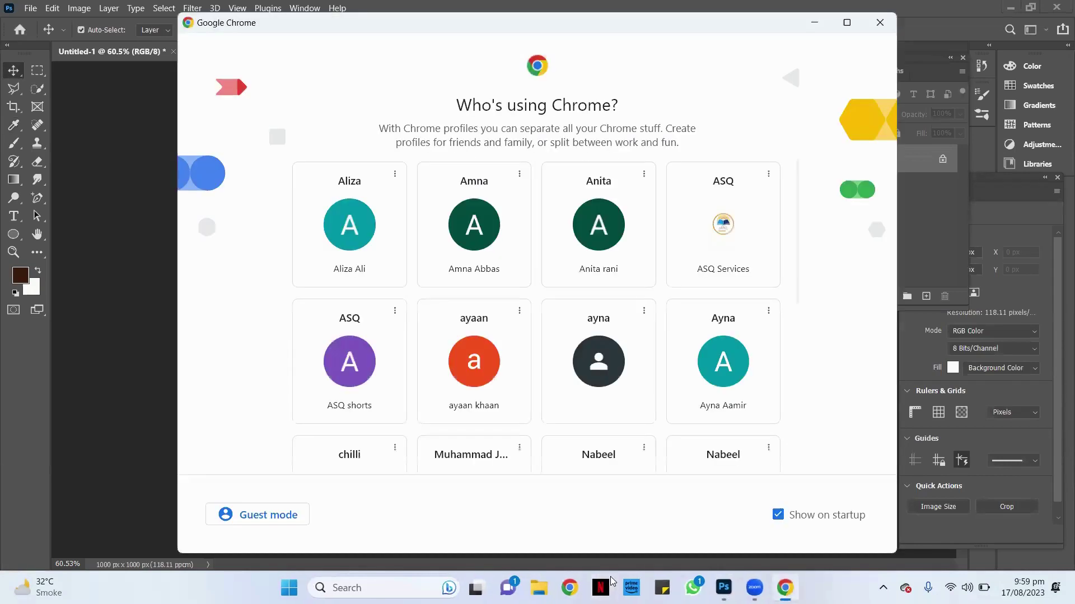
left_click(756, 245)
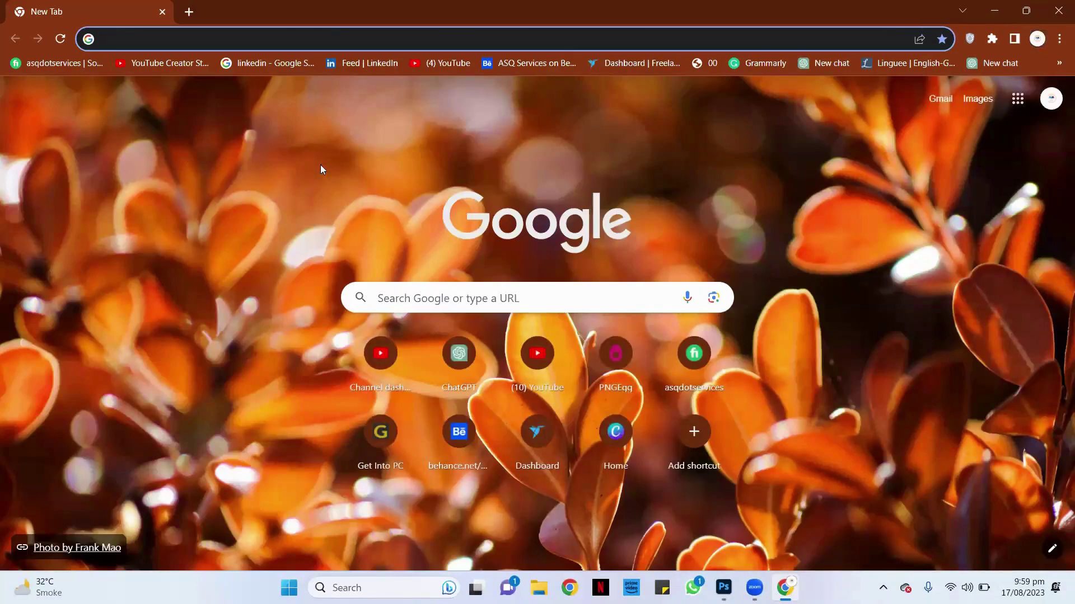
left_click(184, 38)
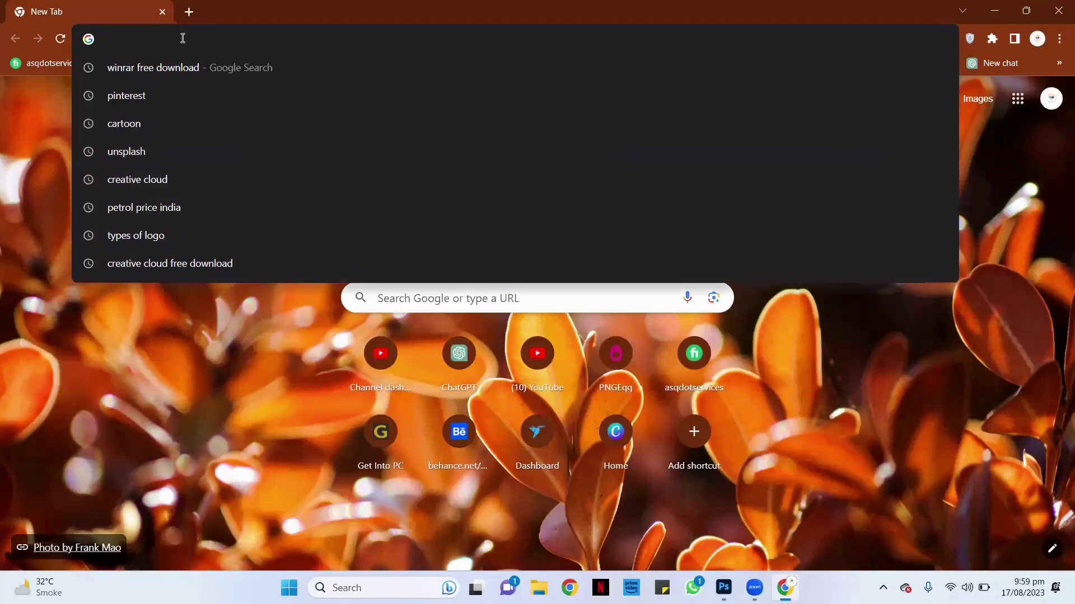
type("un")
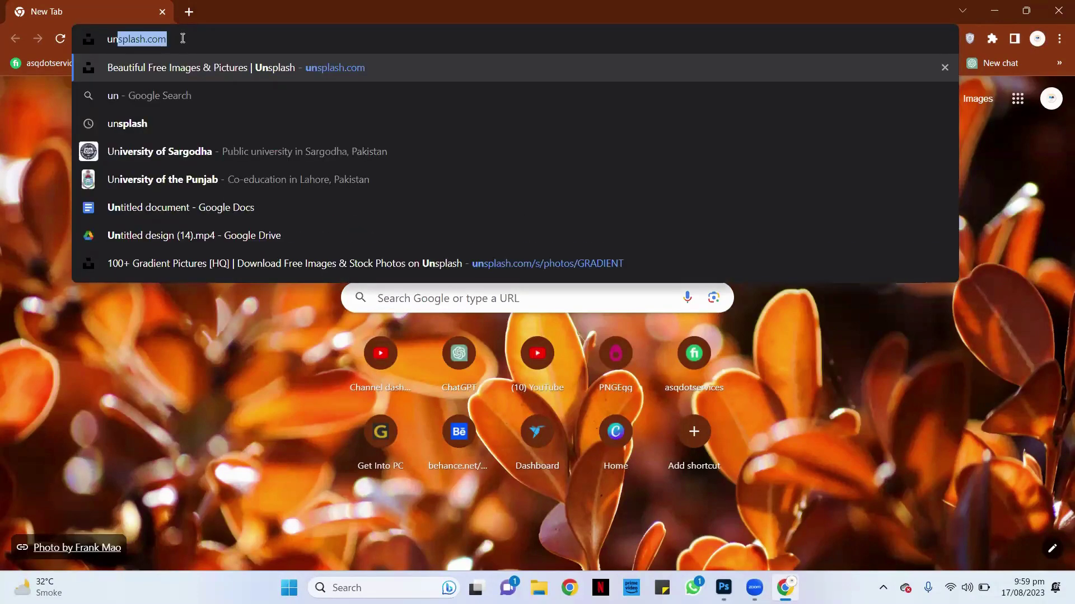
type("splas")
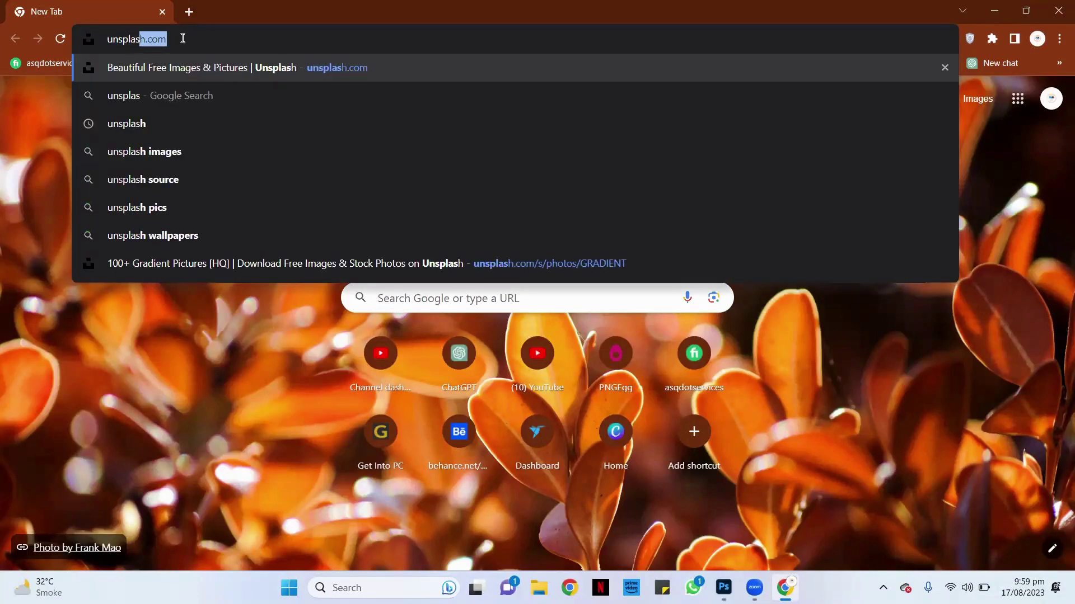
type("h")
Load unsplash.com and scroll through the homepage photo feed
key("Return")
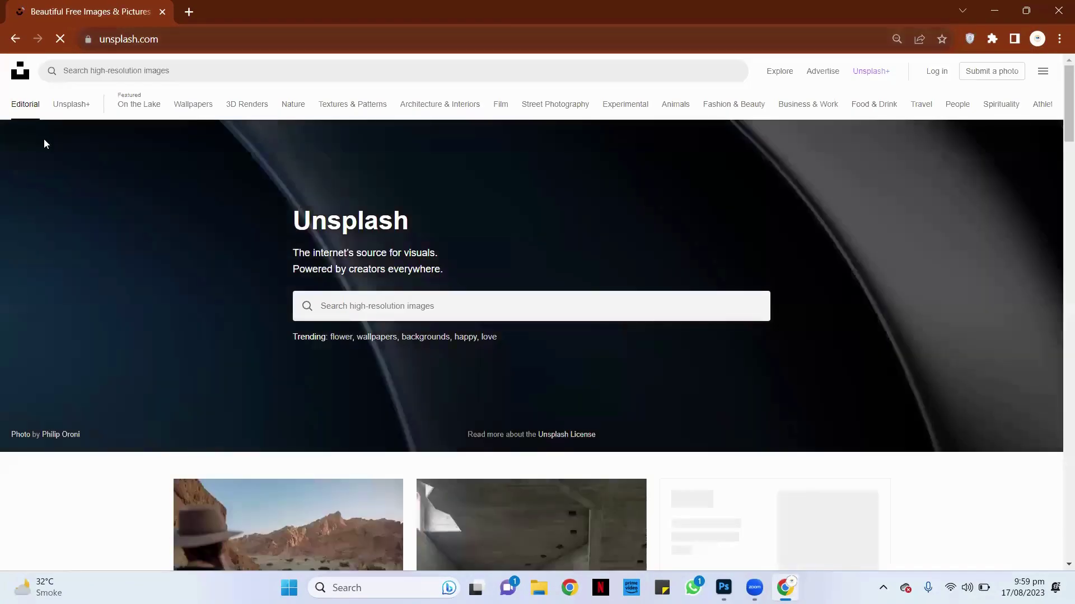
scroll(502, 307, "down", 4)
scroll(492, 298, "down", 3)
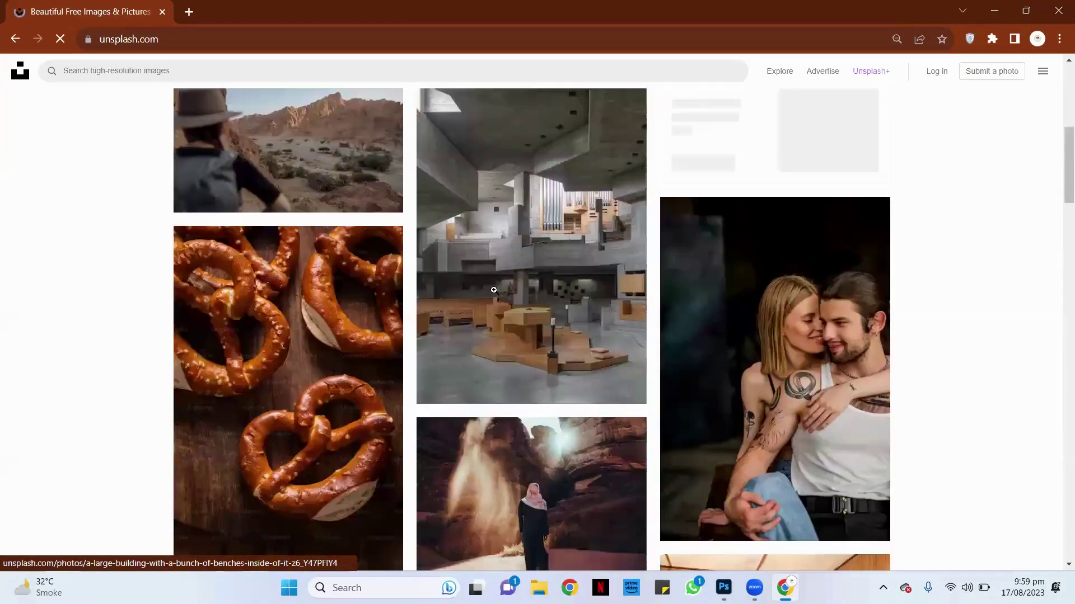
scroll(501, 292, "down", 2)
scroll(503, 303, "up", 5)
scroll(476, 280, "down", 2)
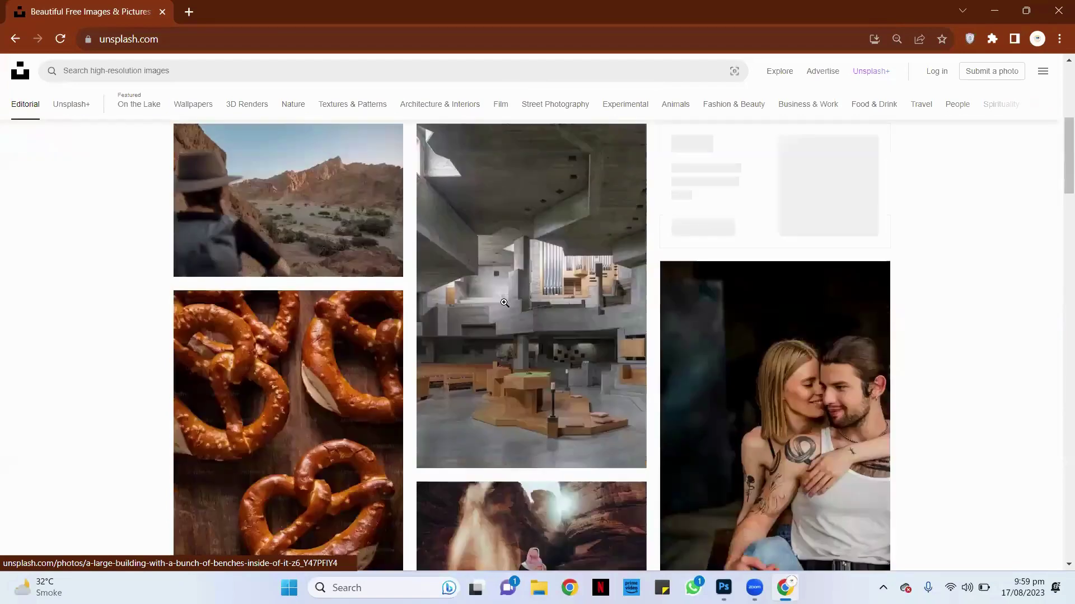
scroll(434, 243, "down", 3)
scroll(434, 243, "down", 5)
scroll(532, 302, "up", 1)
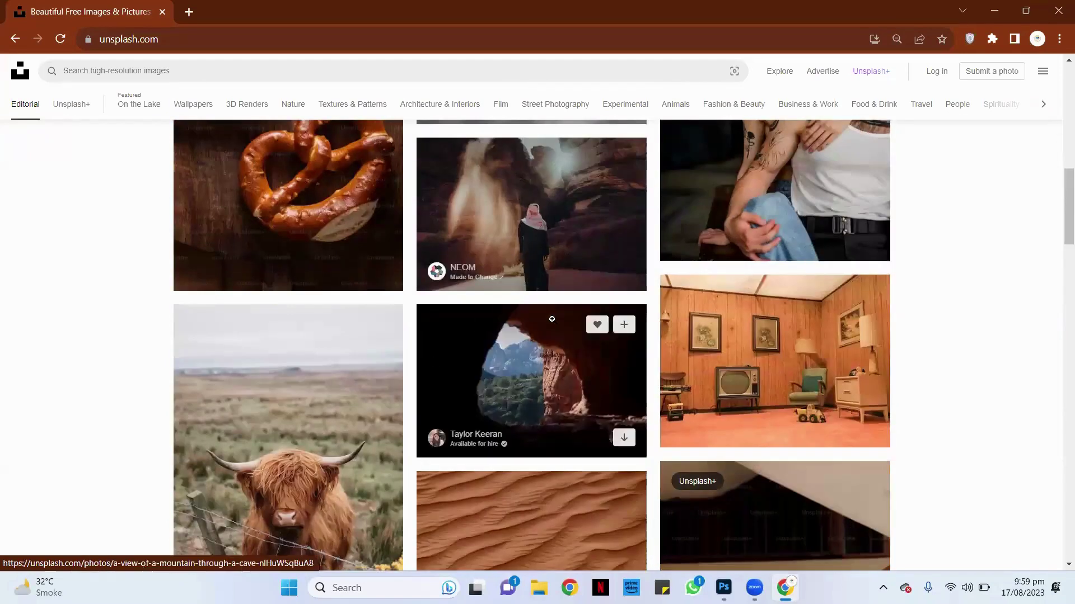
scroll(538, 320, "down", 3)
scroll(468, 263, "down", 1)
scroll(487, 261, "down", 3)
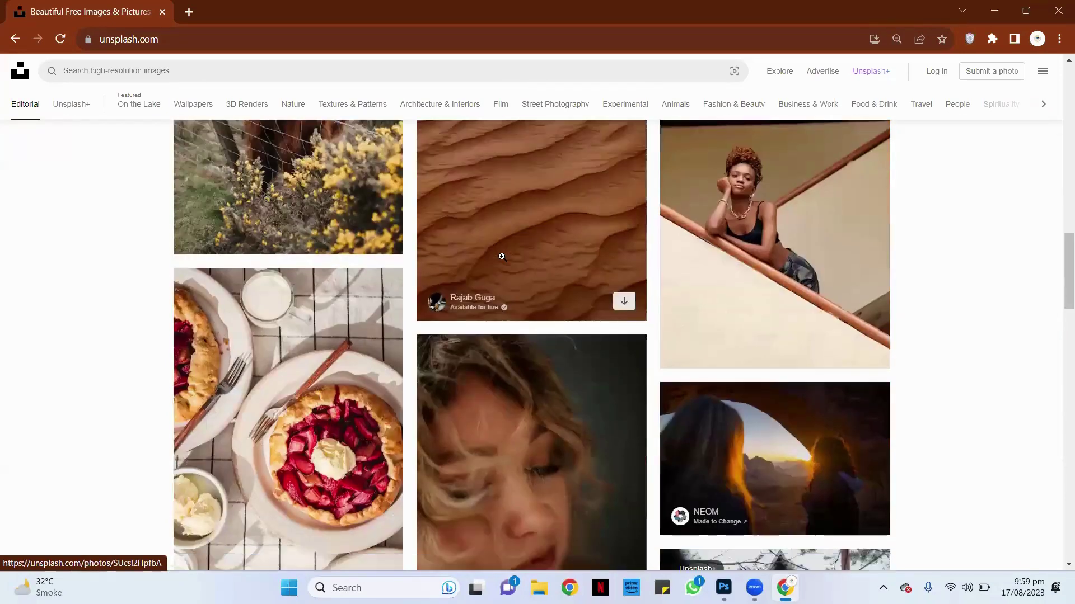
scroll(501, 256, "down", 5)
scroll(510, 274, "down", 10)
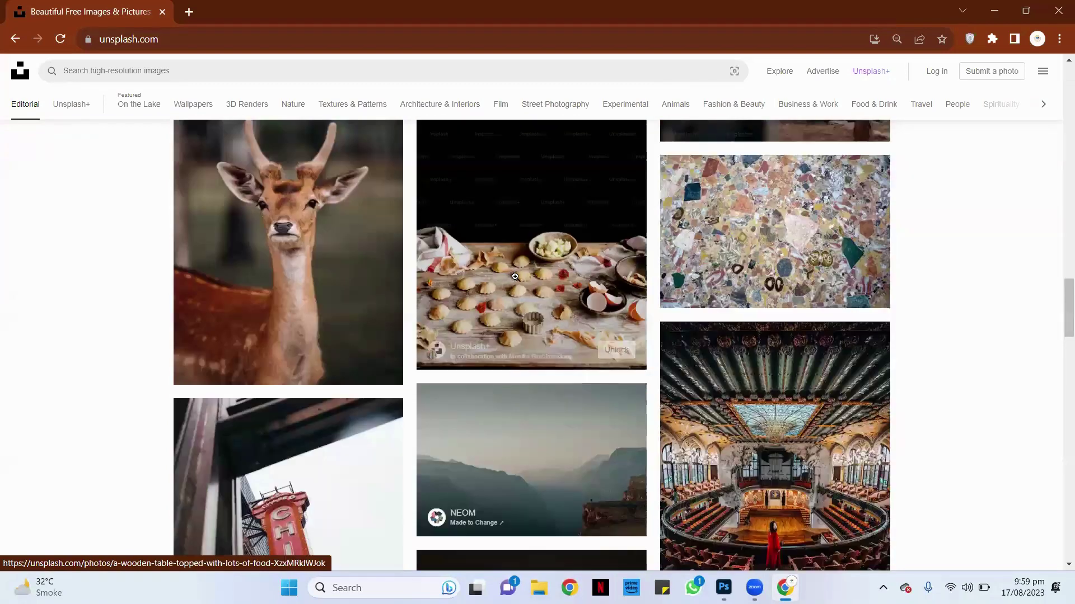
scroll(504, 272, "down", 5)
scroll(493, 270, "down", 7)
scroll(498, 283, "down", 2)
Return to the top and type 'color' into the hero search box
scroll(498, 297, "up", 4)
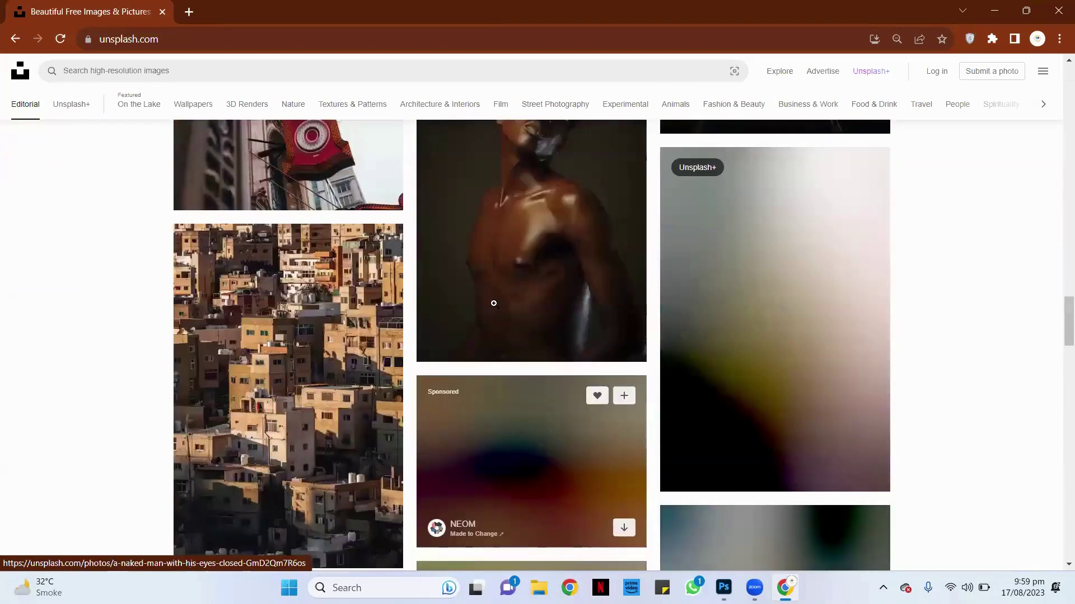
scroll(494, 303, "up", 10)
scroll(498, 310, "up", 10)
scroll(504, 316, "up", 15)
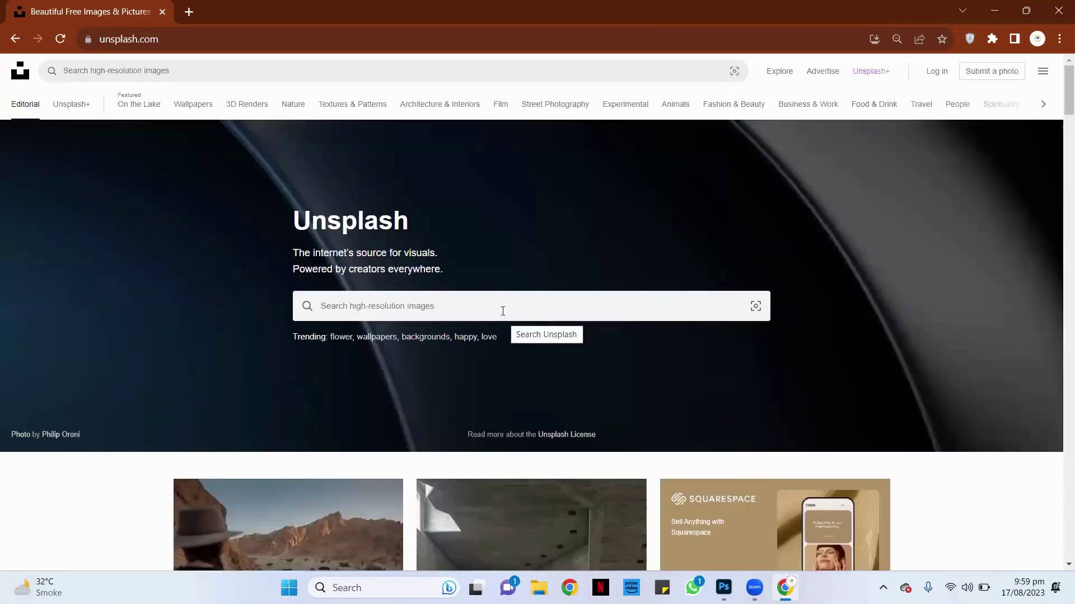
left_click(502, 311)
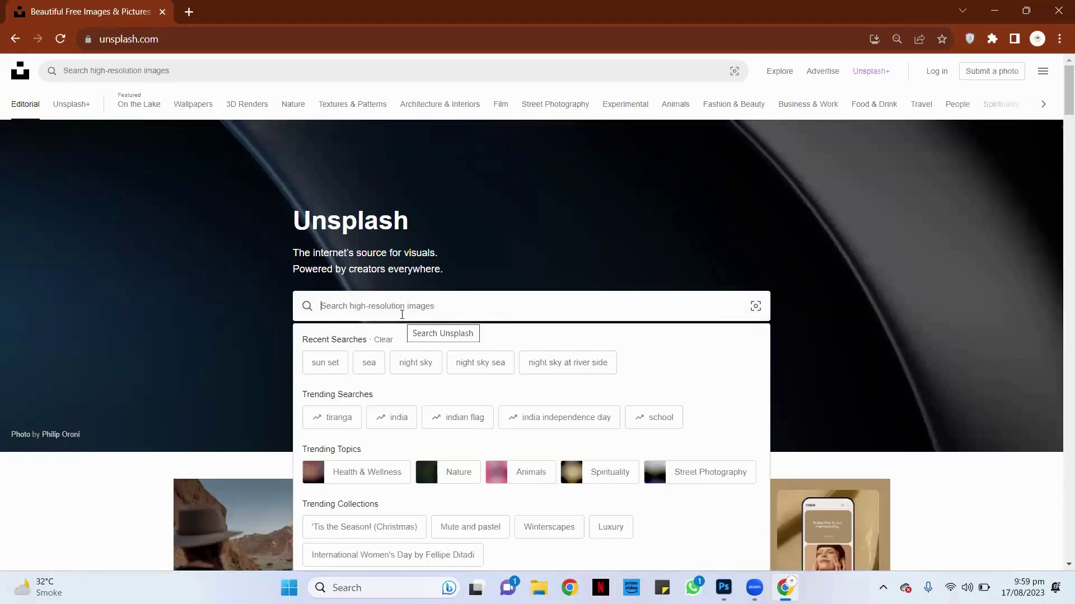
type("col")
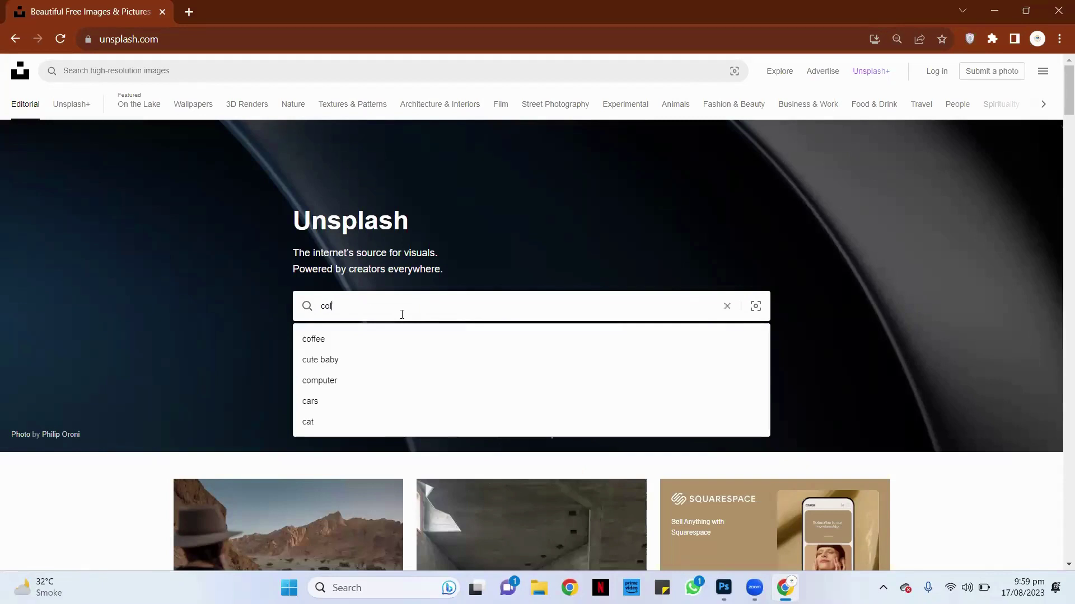
type("or")
key("Return")
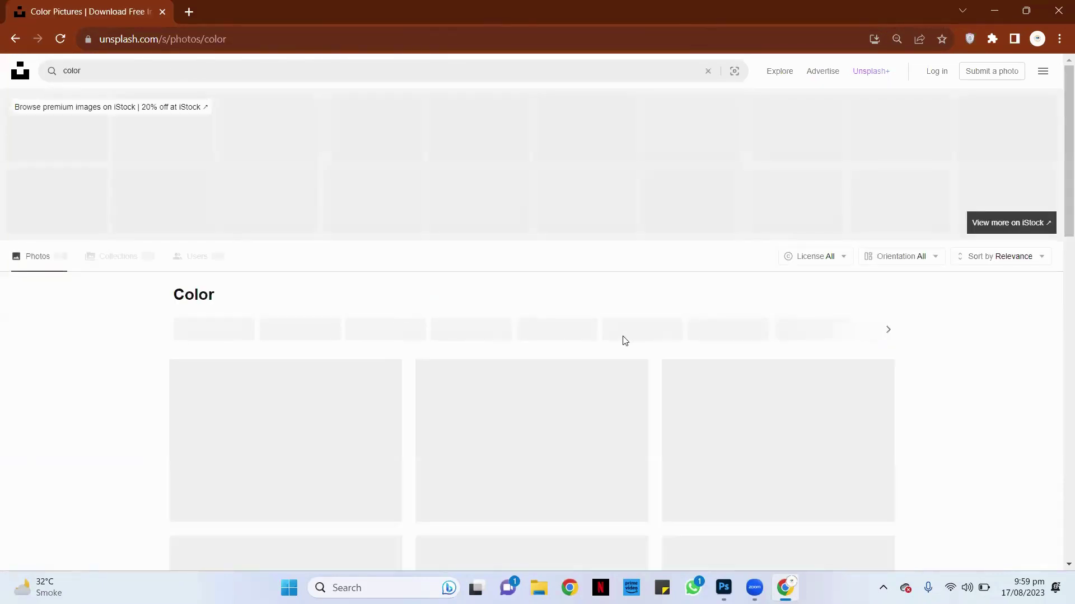
scroll(443, 333, "down", 2)
scroll(519, 292, "down", 3)
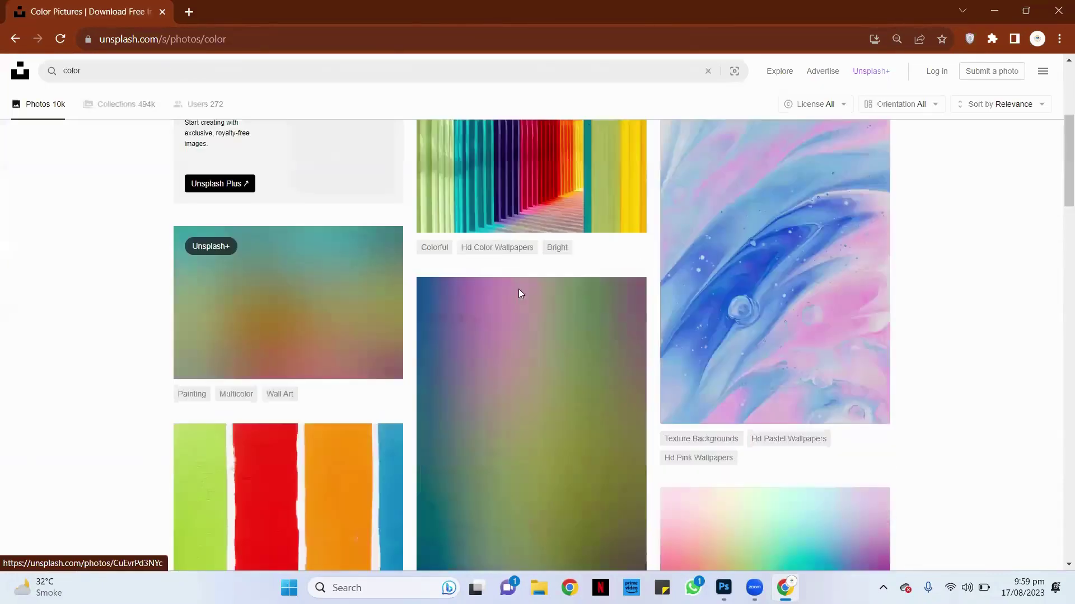
scroll(509, 311, "down", 5)
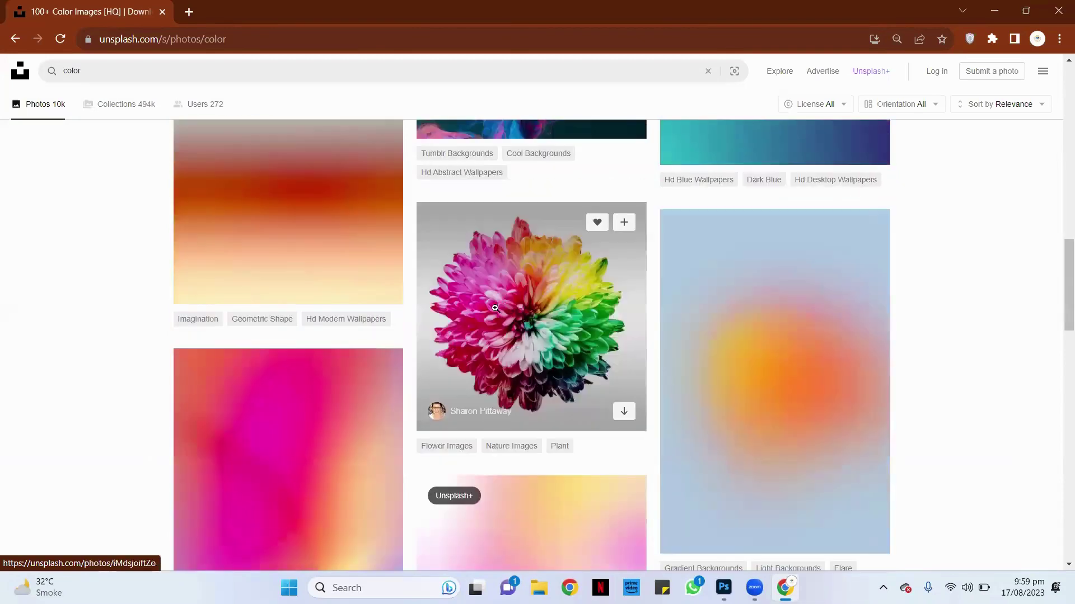
scroll(489, 303, "down", 5)
scroll(504, 307, "down", 2)
scroll(511, 304, "down", 5)
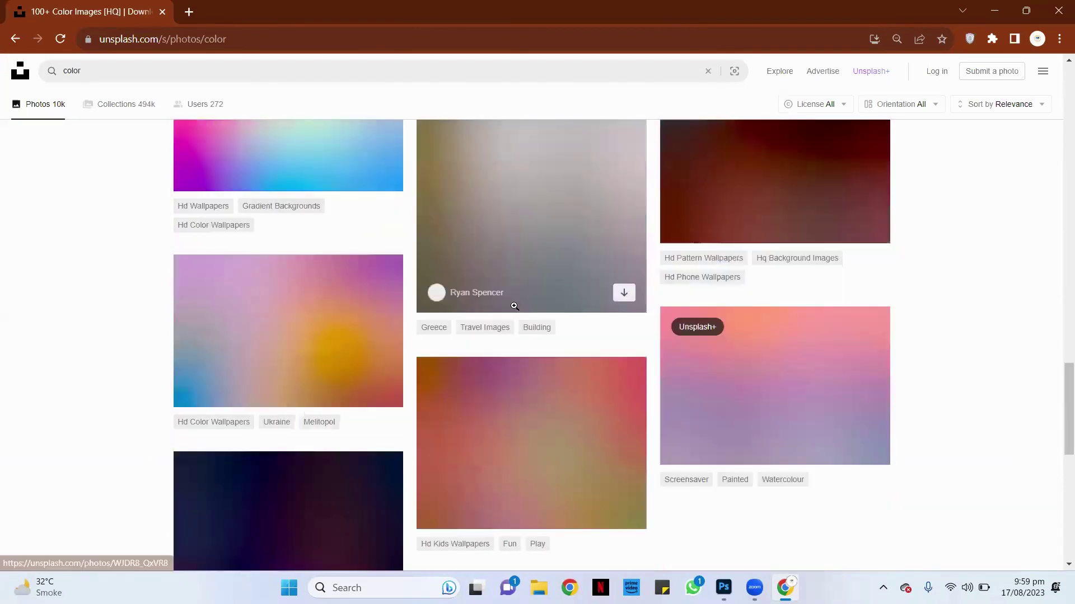
scroll(392, 252, "down", 10)
scroll(504, 269, "down", 2)
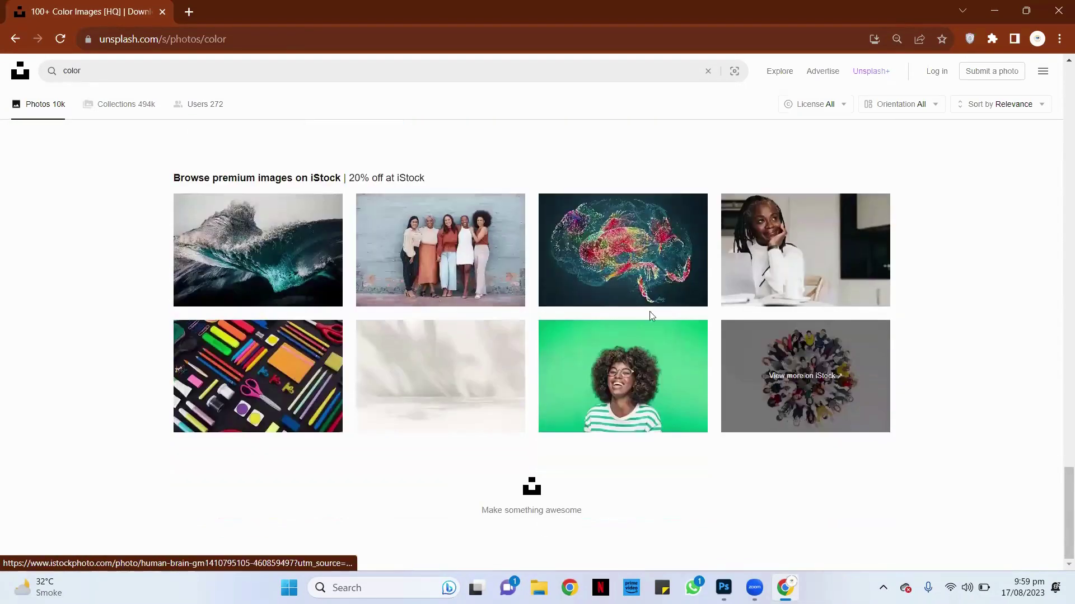
key("Home")
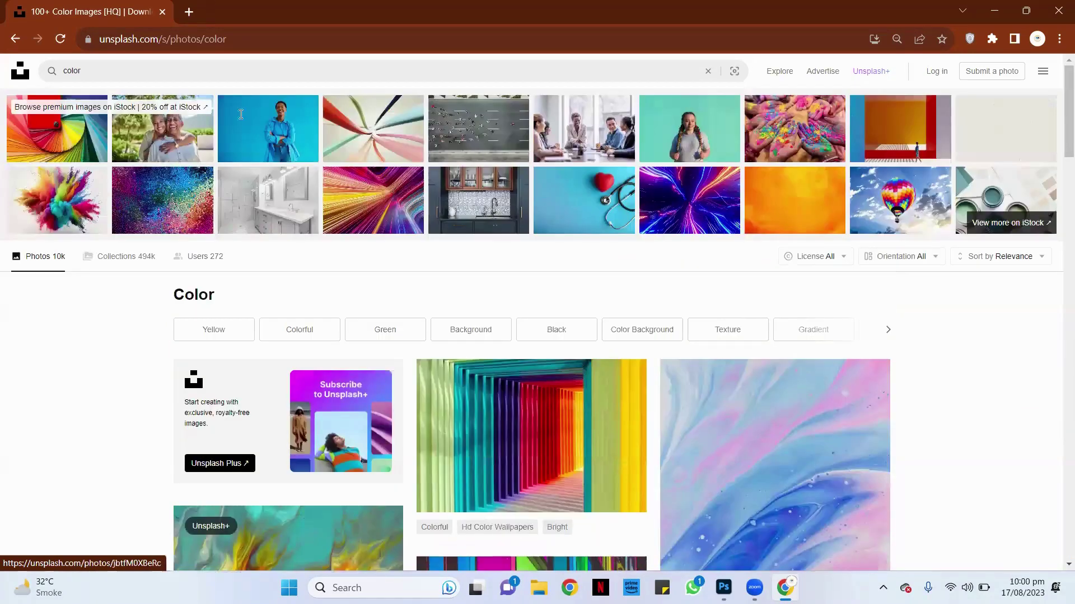
left_click(288, 75)
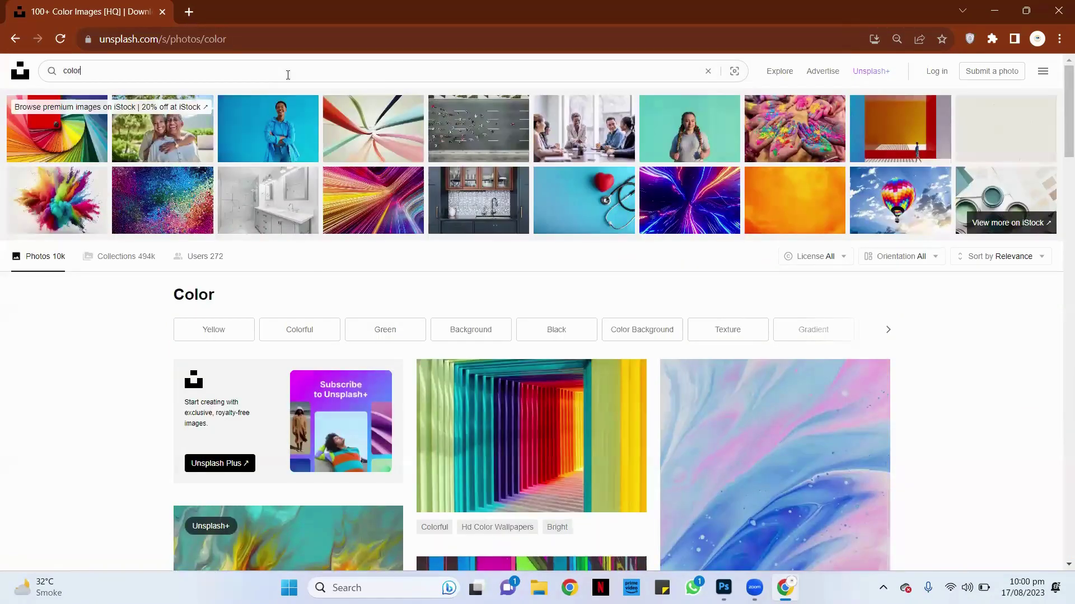
double_click(282, 73)
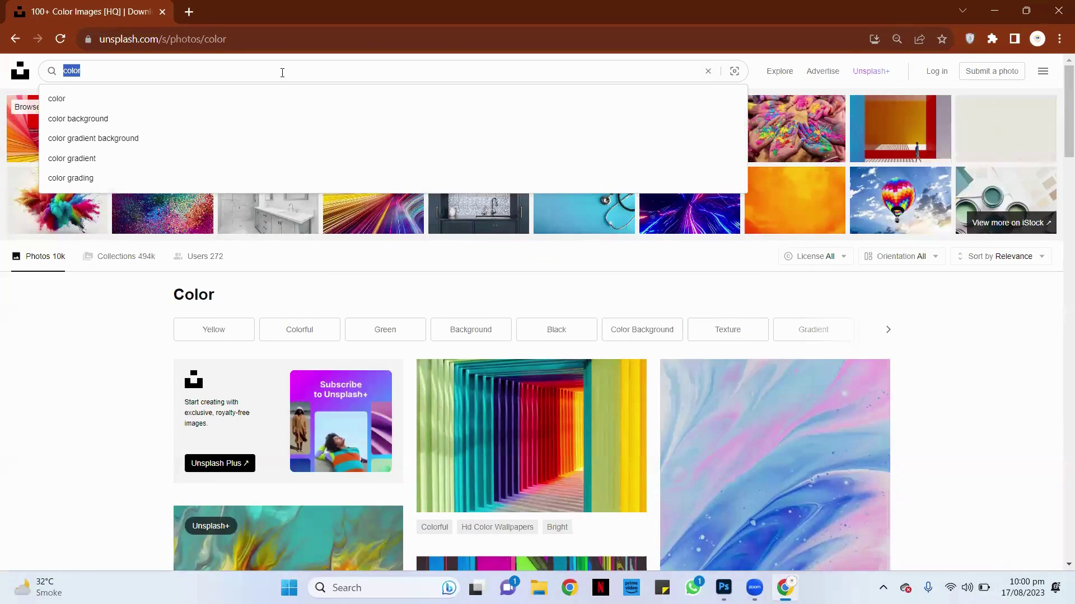
Search Unsplash for 'background image' and browse the results
type("backg")
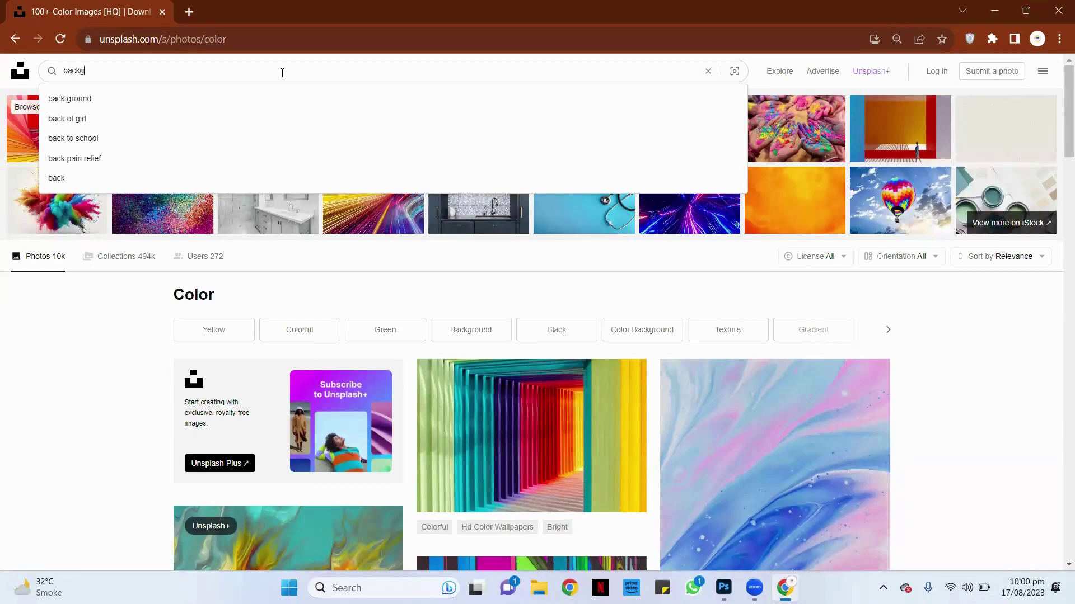
type("round ima")
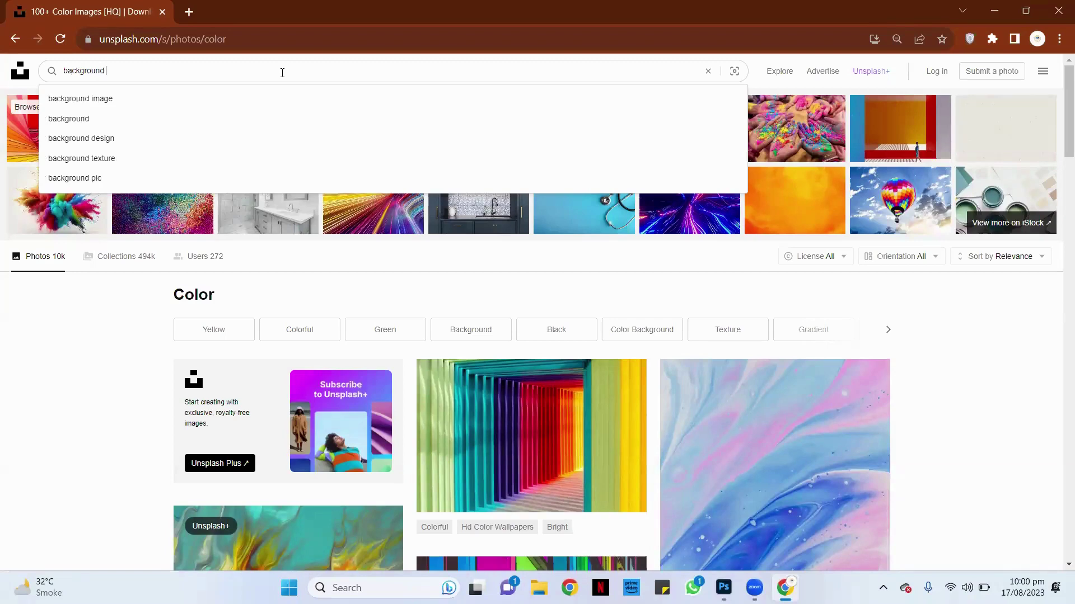
type("ge")
key("Return")
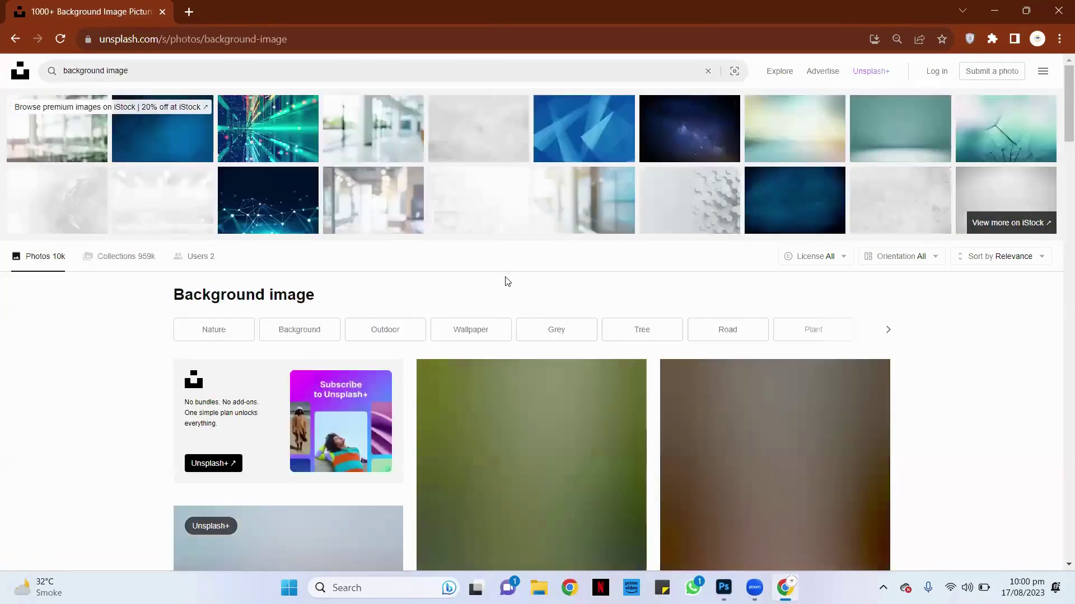
scroll(504, 281, "down", 4)
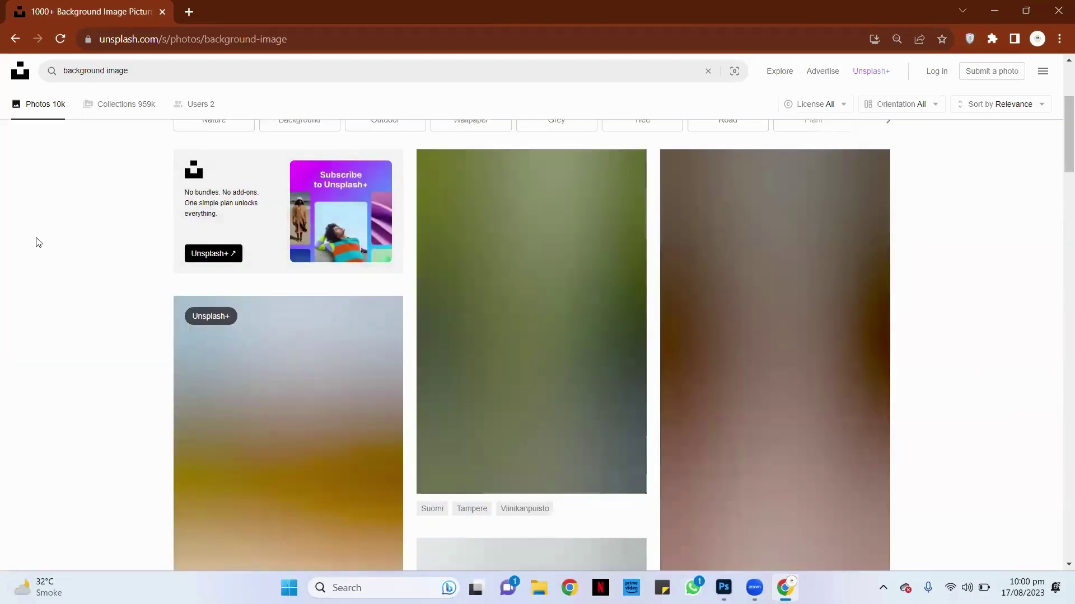
scroll(436, 303, "up", 1)
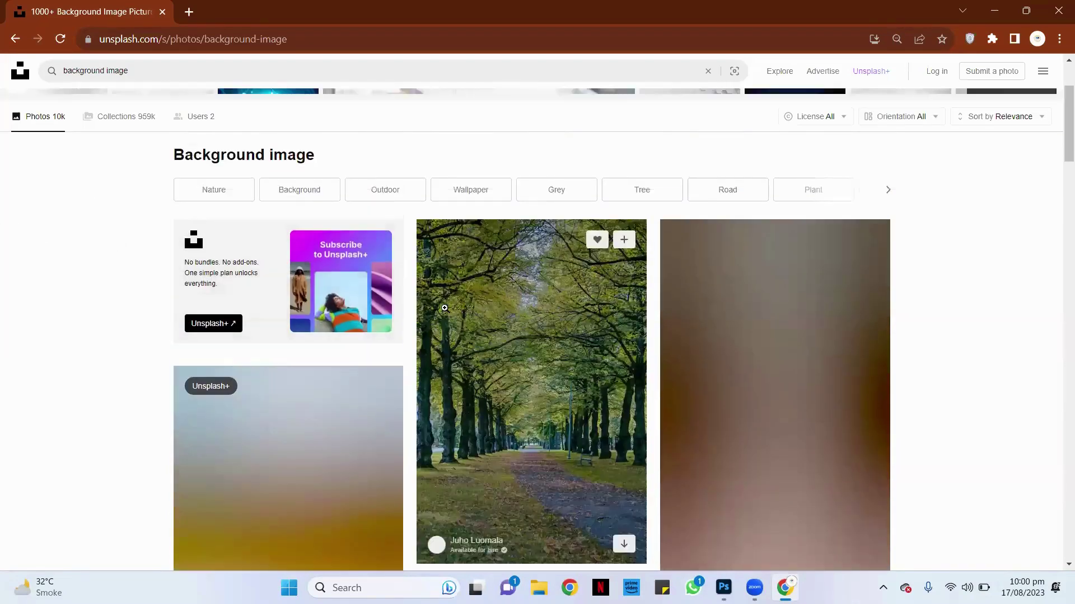
scroll(443, 308, "down", 2)
scroll(436, 302, "down", 2)
scroll(436, 301, "down", 1)
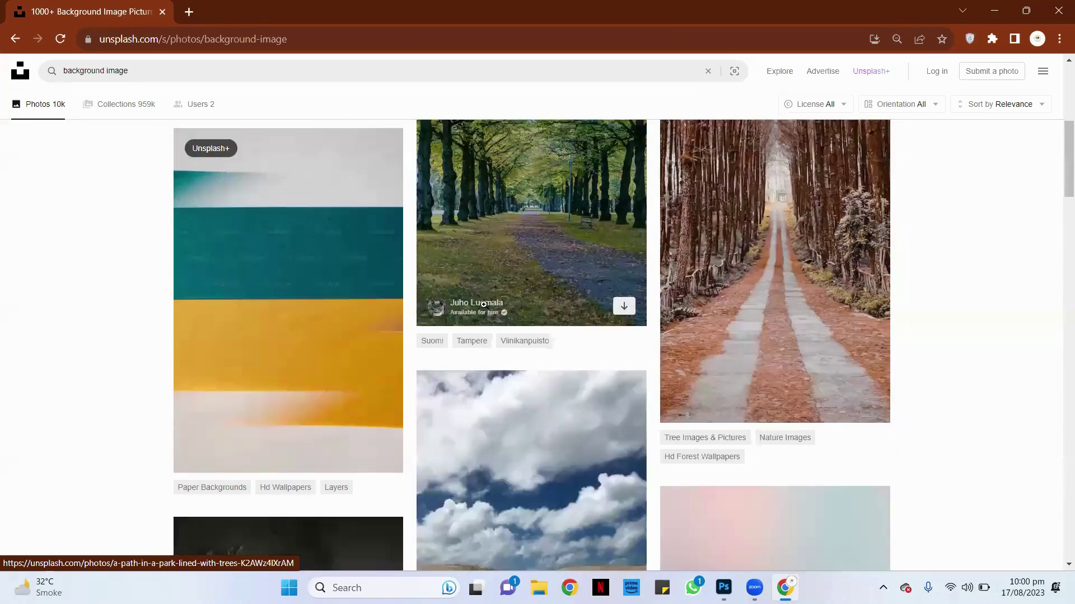
scroll(475, 301, "down", 3)
scroll(475, 300, "down", 2)
scroll(475, 300, "down", 4)
scroll(476, 301, "down", 4)
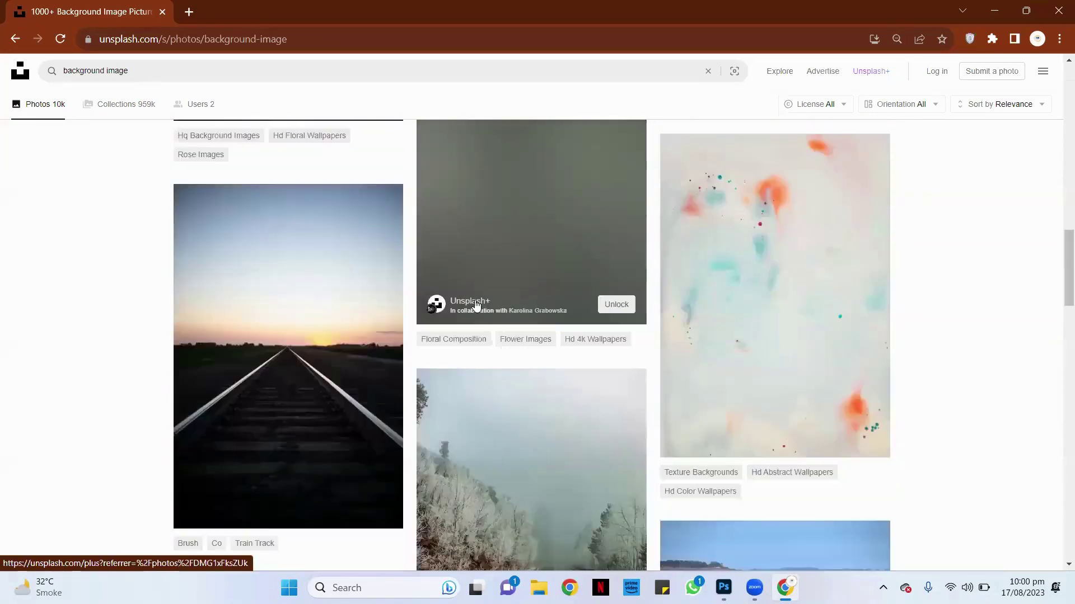
scroll(476, 303, "down", 3)
scroll(476, 303, "up", 1)
scroll(479, 302, "up", 1)
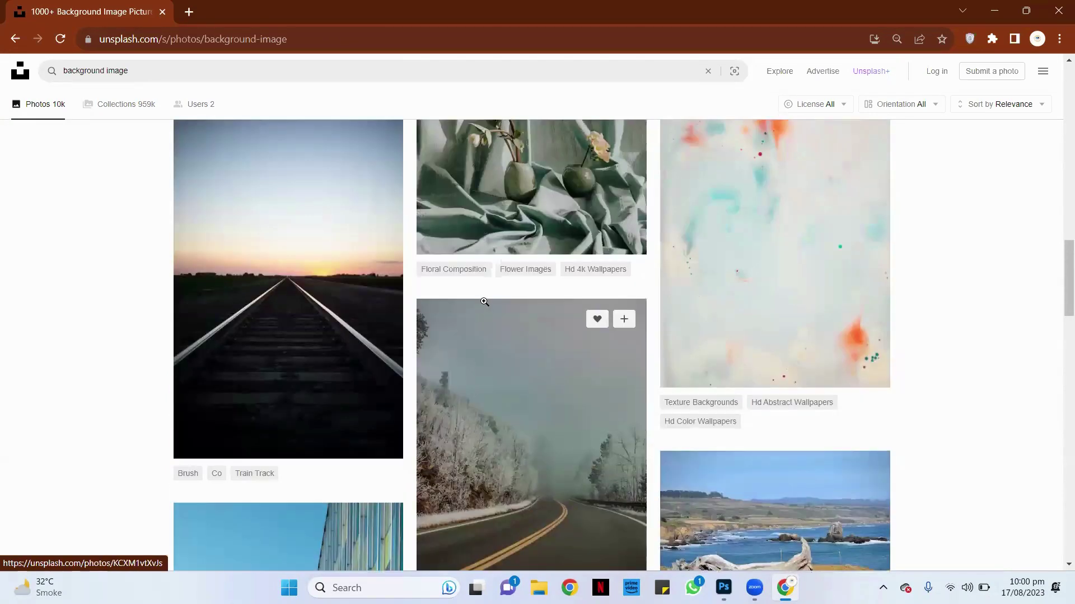
scroll(480, 303, "down", 3)
scroll(481, 302, "down", 1)
scroll(482, 301, "down", 1)
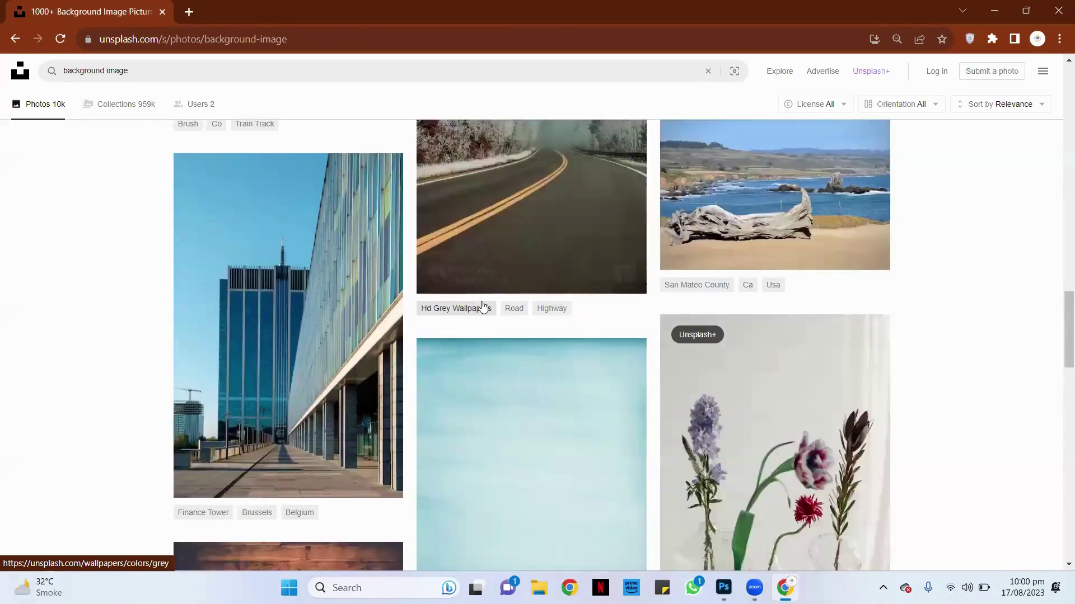
scroll(482, 301, "down", 3)
scroll(481, 302, "down", 1)
scroll(482, 302, "down", 3)
scroll(483, 304, "down", 3)
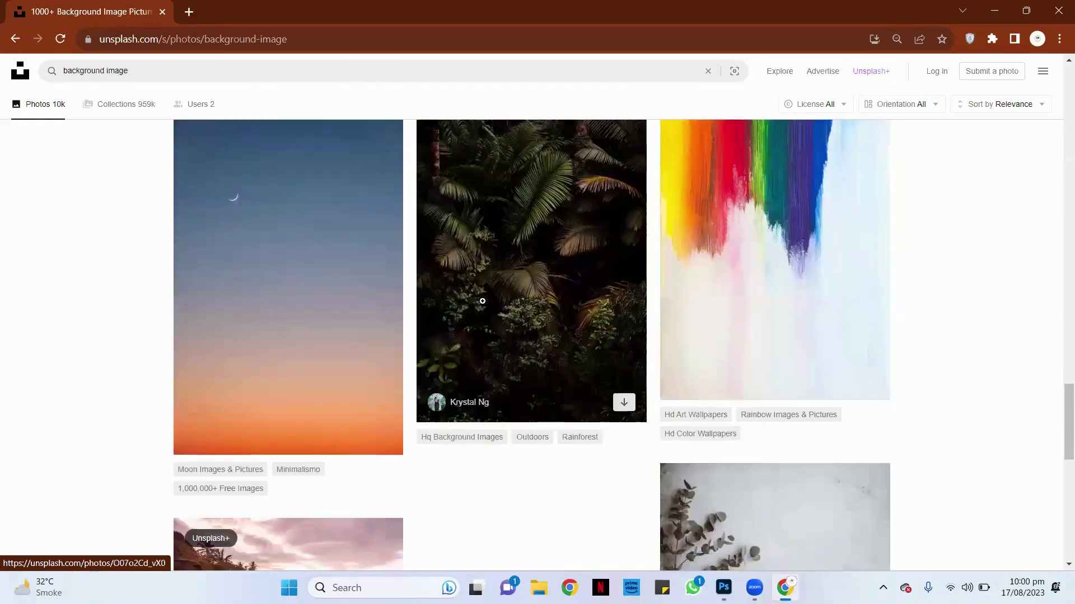
scroll(485, 307, "down", 5)
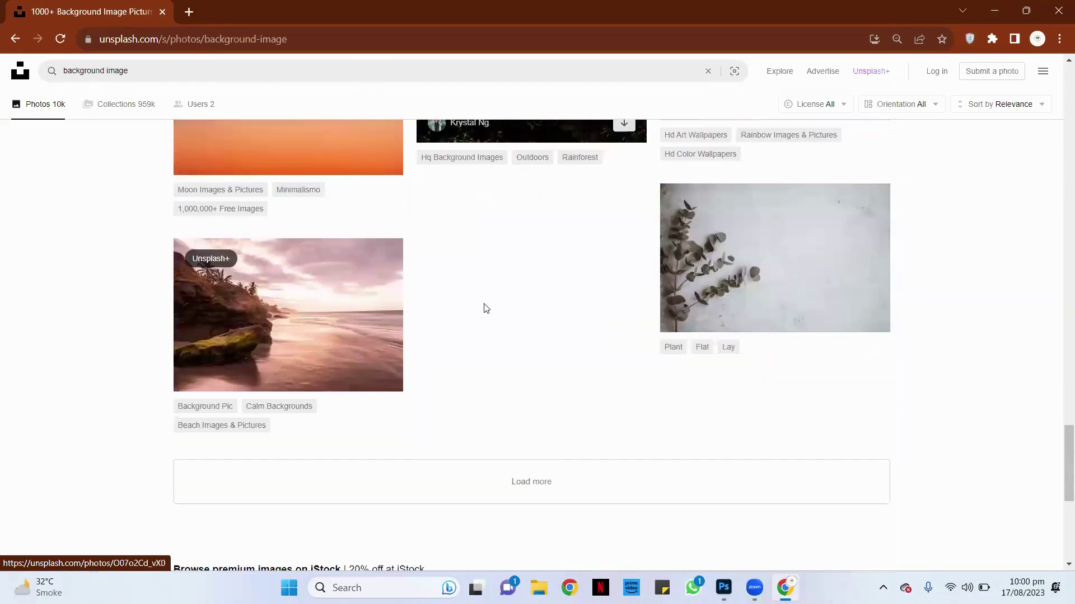
scroll(535, 304, "down", 3)
Load more results and download the railway tracks sunset photo
left_click(530, 292)
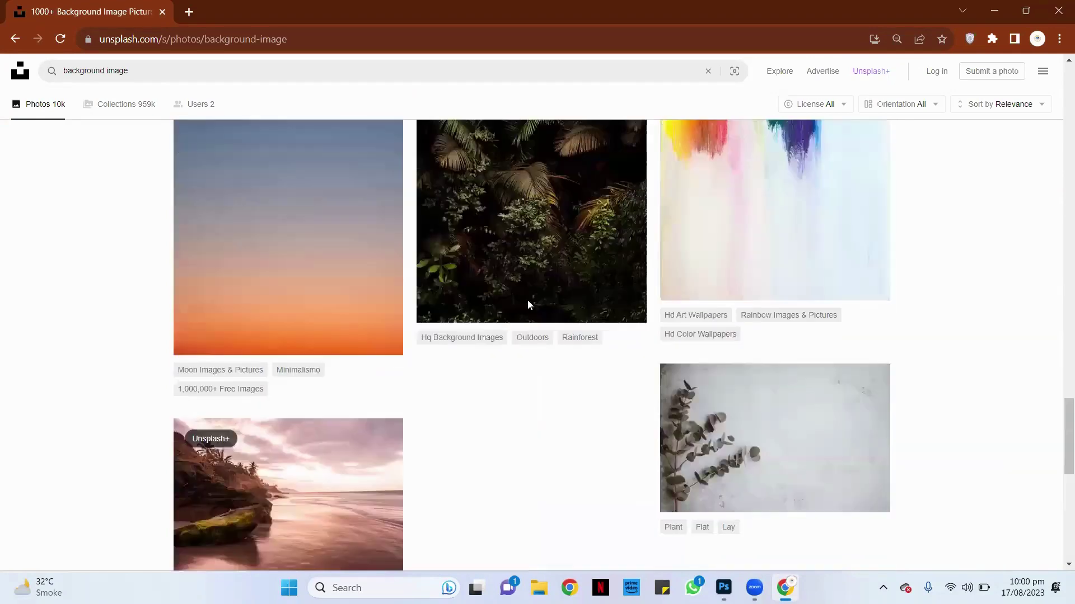
scroll(527, 300, "down", 5)
scroll(529, 298, "up", 5)
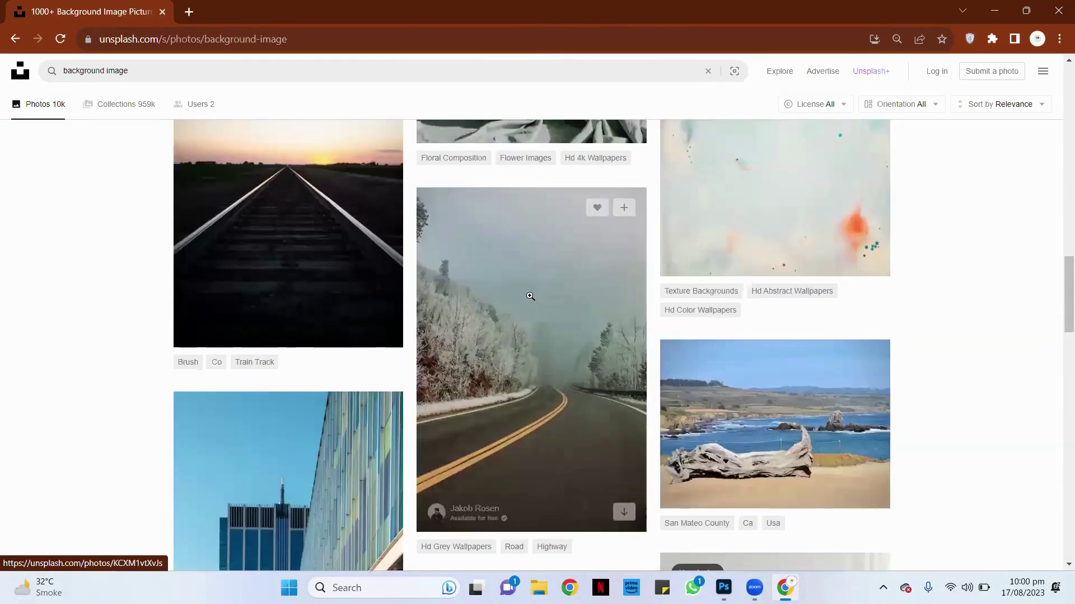
scroll(533, 299, "up", 4)
scroll(533, 299, "up", 1)
scroll(534, 299, "down", 3)
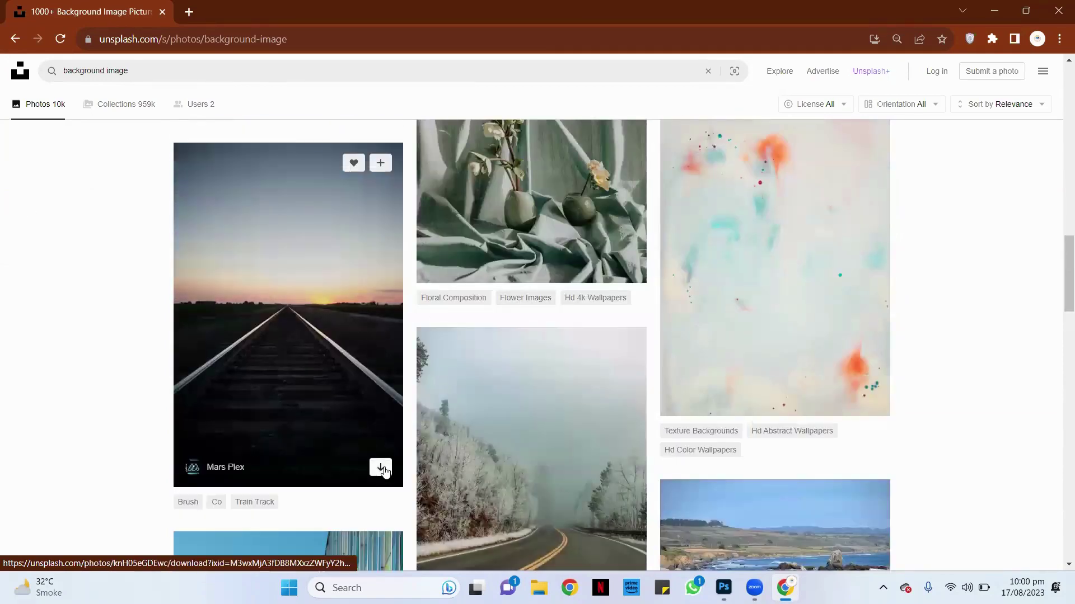
left_click(383, 471)
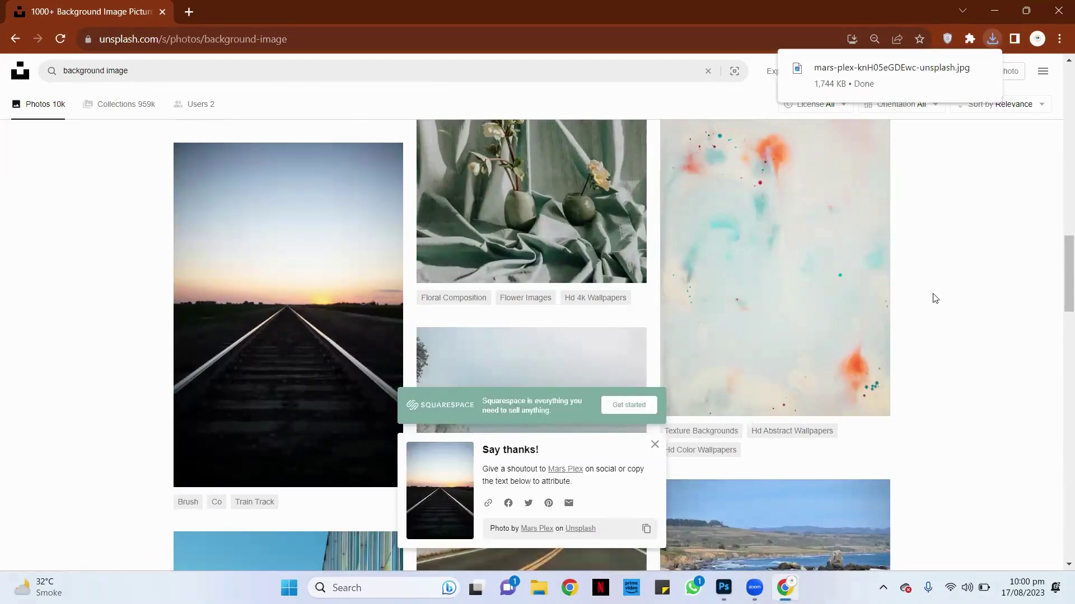
Close Untitled-1 without saving and open the downloaded mars-plex railway photo from Downloads
key("alt+Tab")
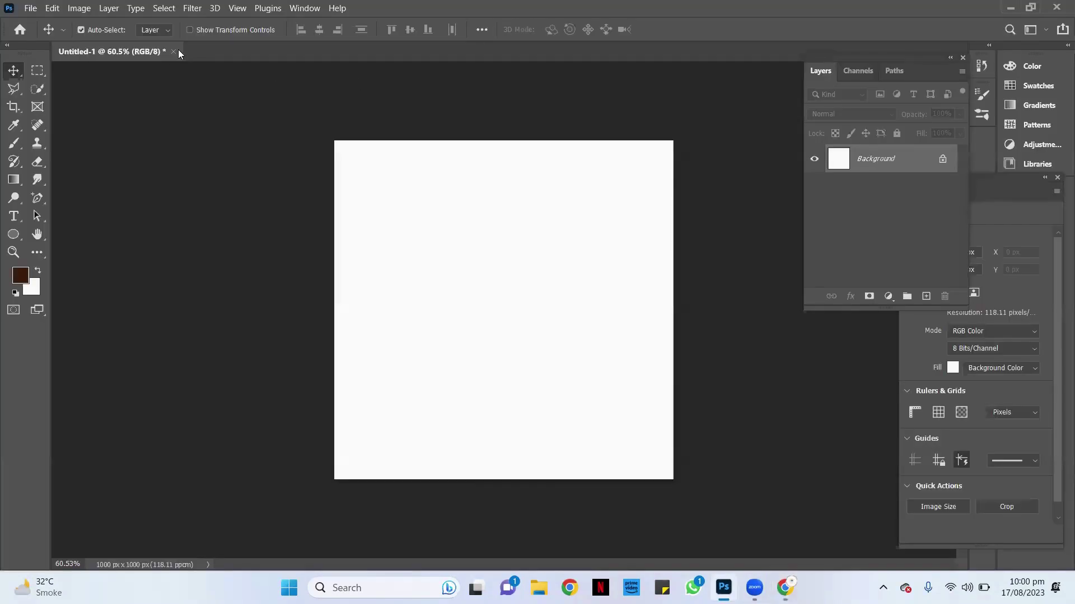
left_click(174, 51)
left_click(559, 230)
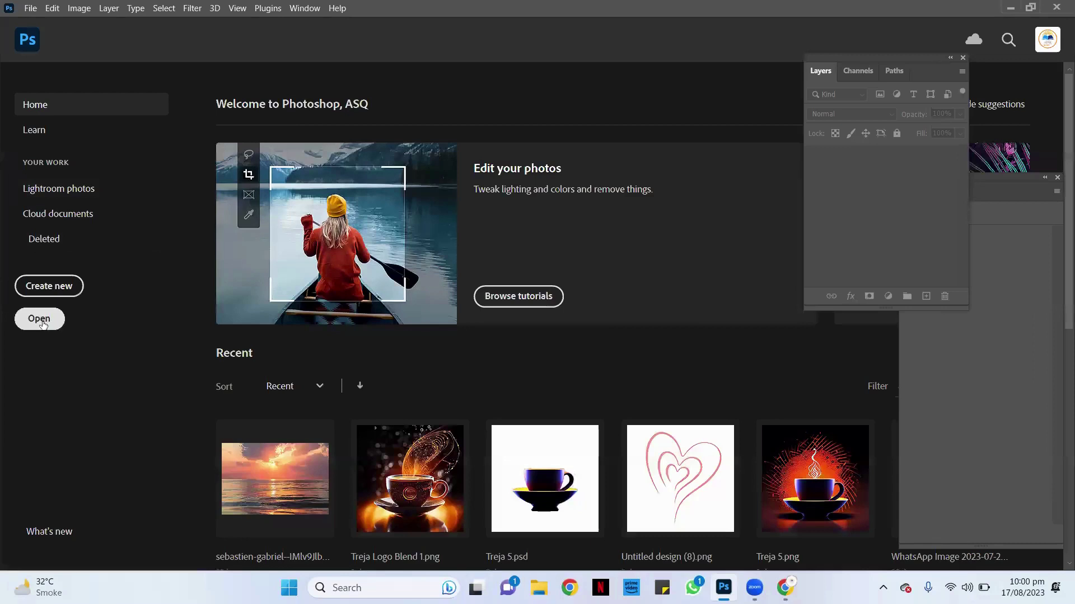
left_click(46, 331)
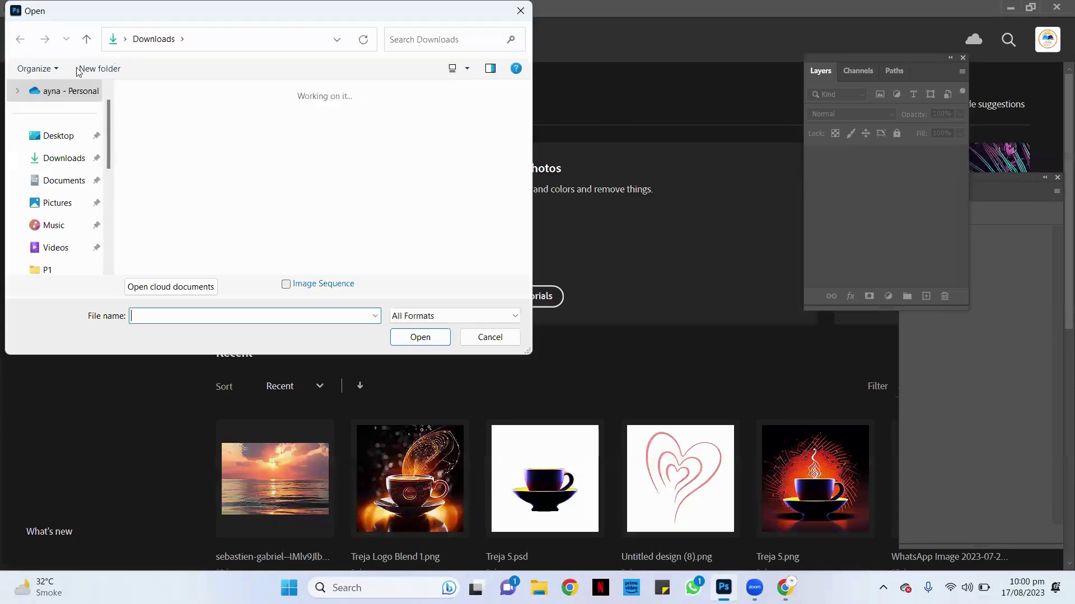
double_click(175, 155)
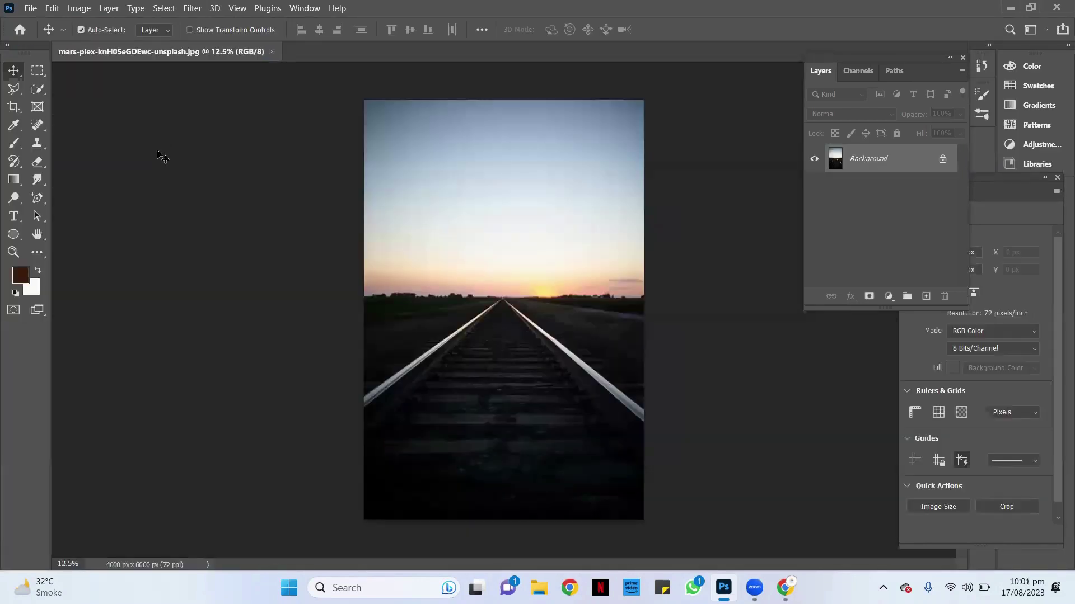
Cancel the file-open window and create a new blank 1000x1000 document
left_click(25, 11)
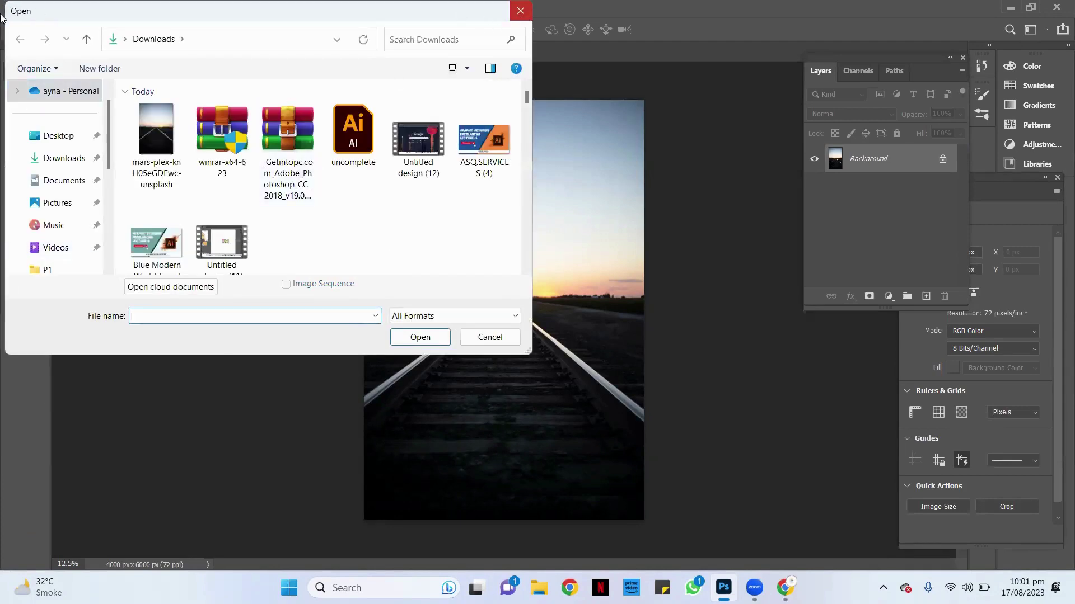
left_click(521, 10)
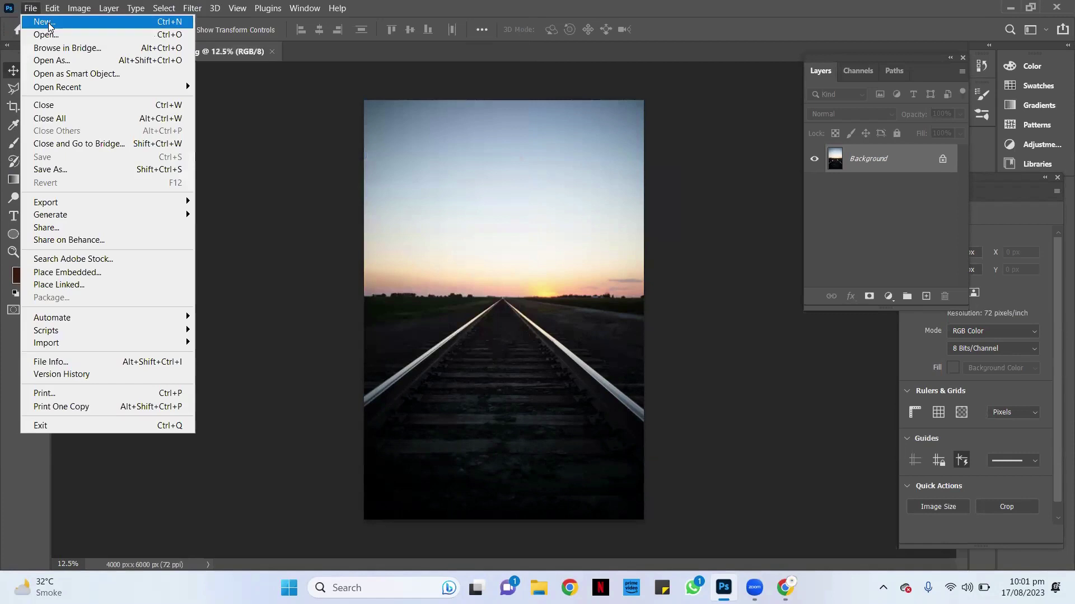
left_click(47, 22)
left_click(780, 493)
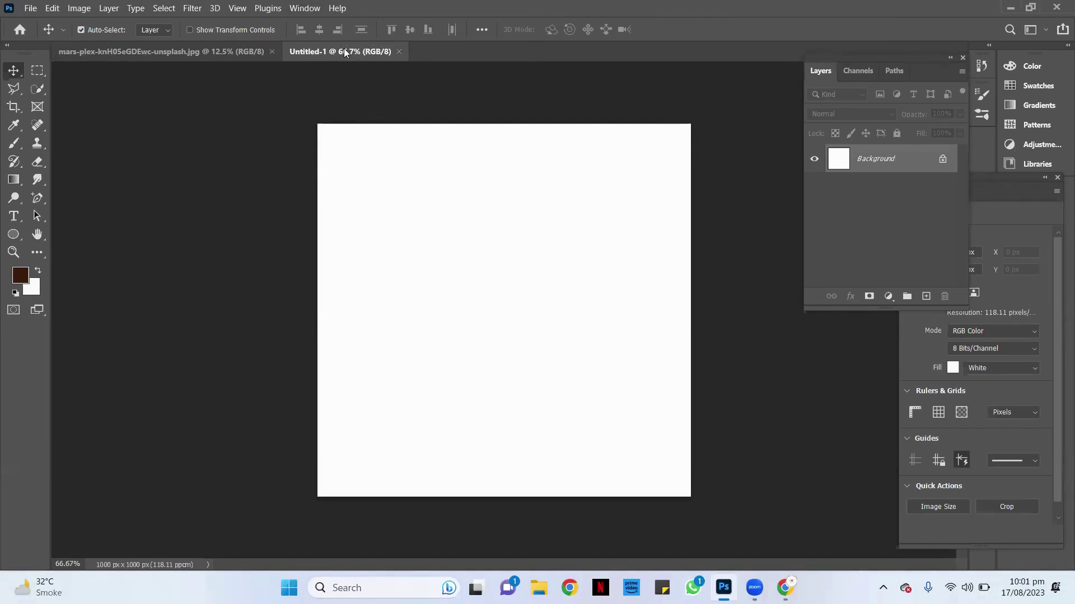
Zoom around the railway photo, then close the blank Untitled-1 document
left_click(191, 52)
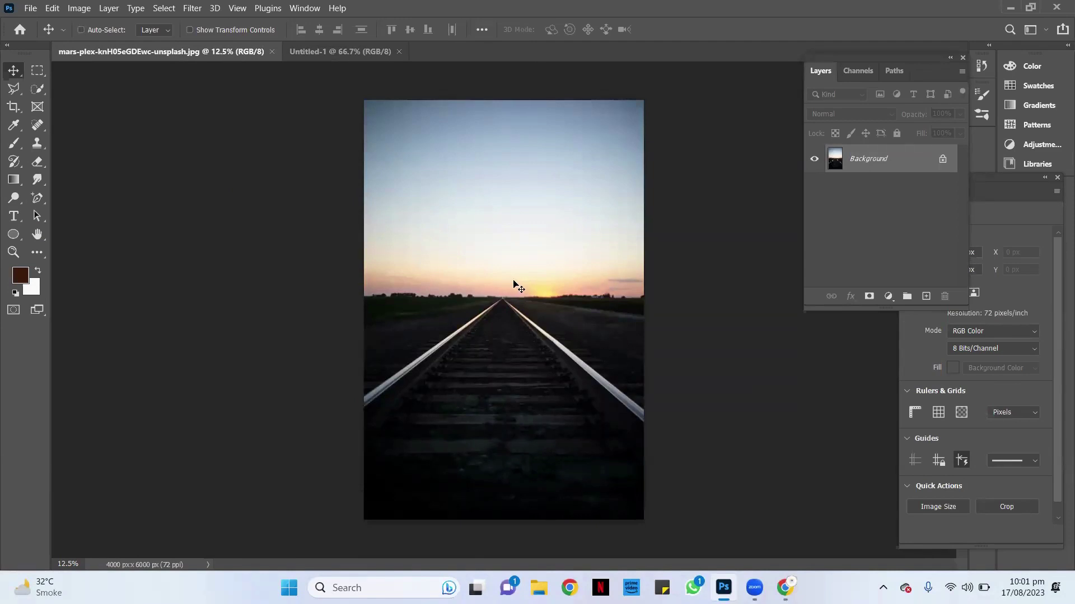
scroll(514, 286, "up", 2, "ctrl")
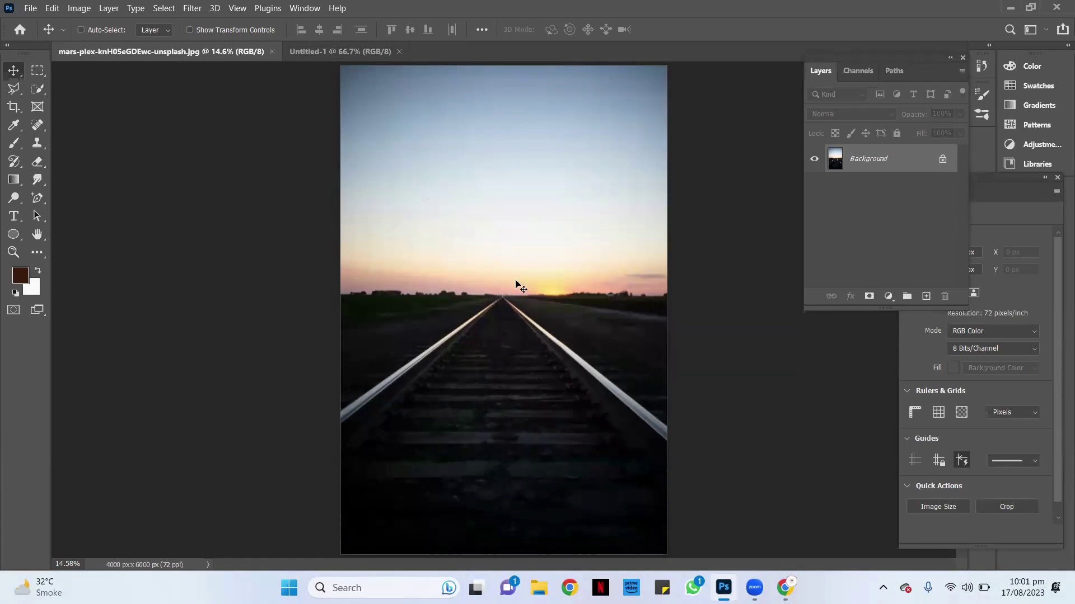
scroll(548, 298, "down", 2, "ctrl")
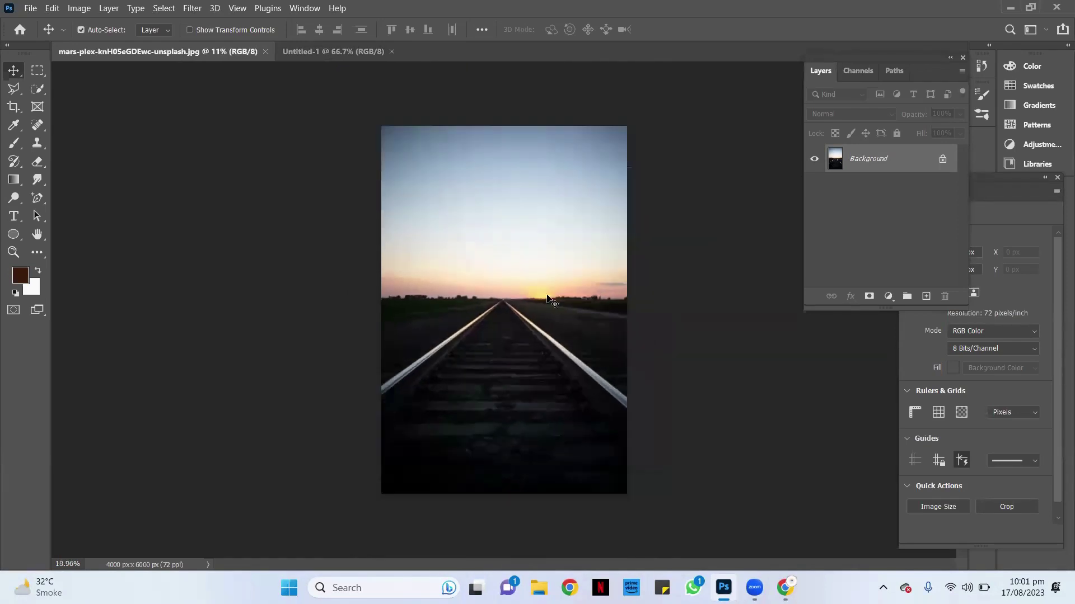
scroll(556, 308, "up", 1, "ctrl")
scroll(554, 313, "up", 3, "ctrl")
scroll(552, 322, "up", 2, "ctrl")
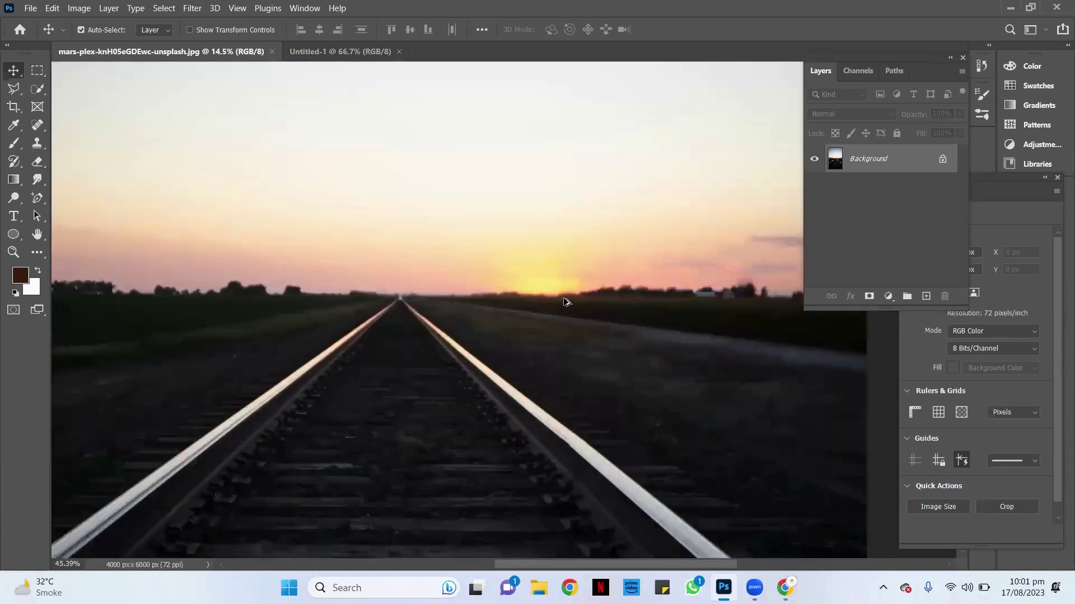
scroll(548, 336, "up", 2, "ctrl")
scroll(521, 319, "up", 2, "ctrl")
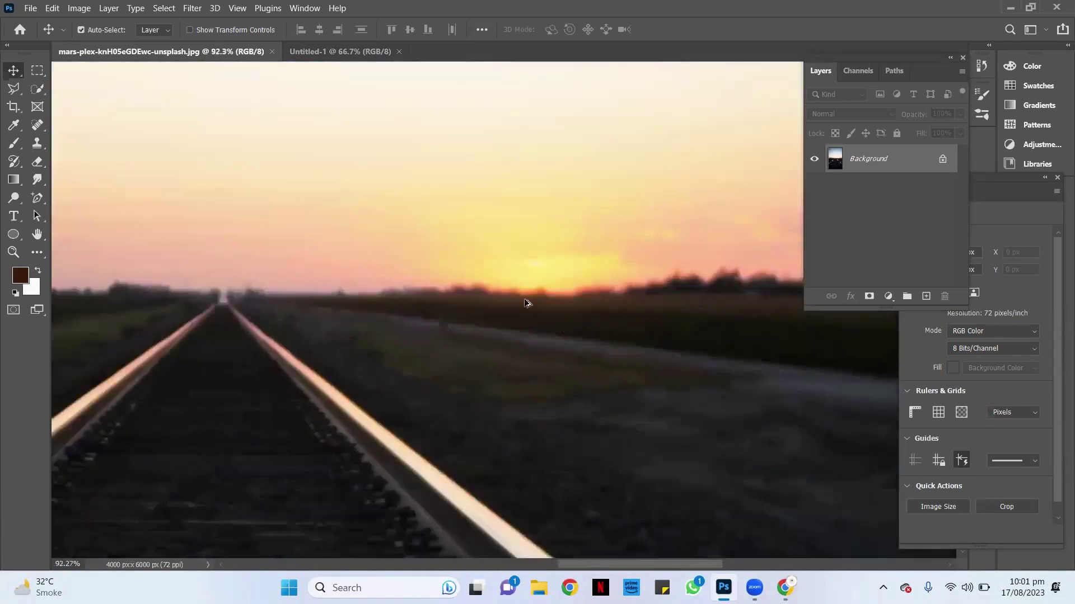
scroll(526, 299, "up", 3, "ctrl")
scroll(526, 303, "up", 2, "ctrl")
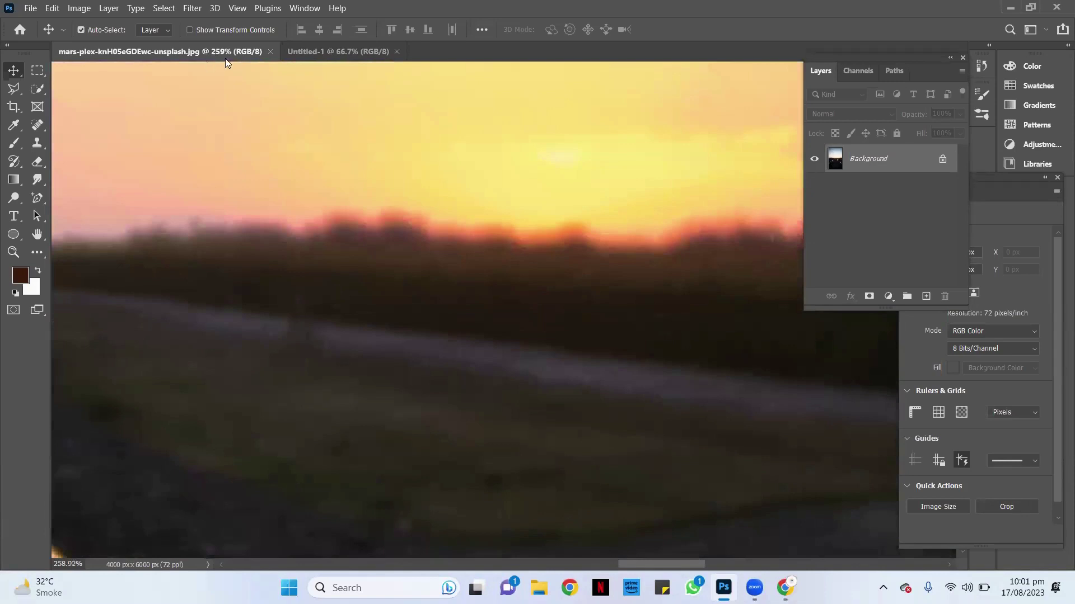
scroll(390, 252, "down", 3, "ctrl")
scroll(451, 235, "down", 2, "ctrl")
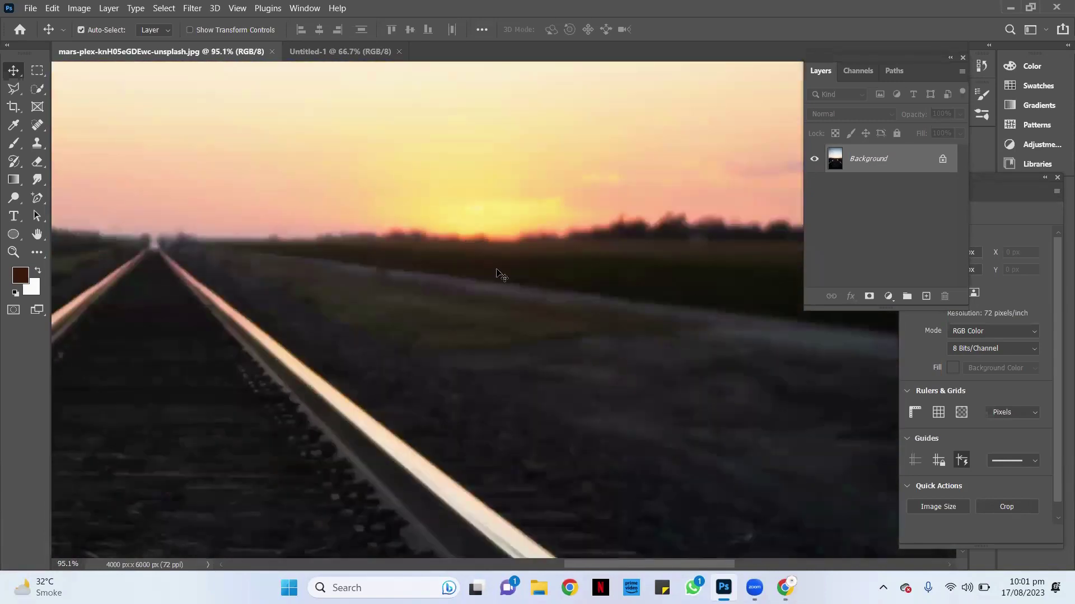
scroll(455, 284, "down", 2, "ctrl")
scroll(462, 281, "down", 2, "ctrl")
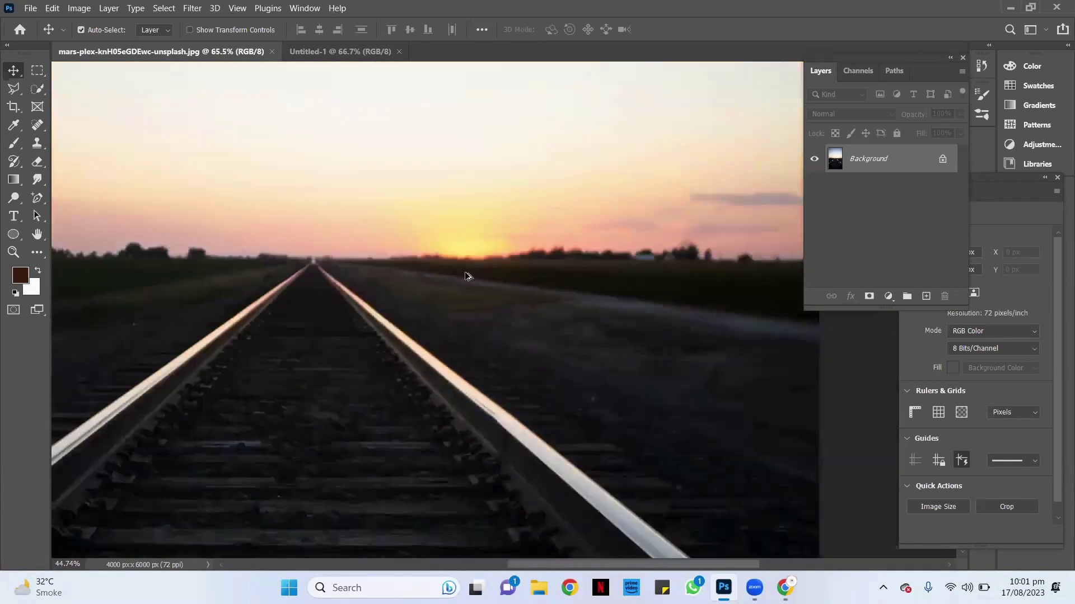
scroll(470, 279, "down", 2, "ctrl")
scroll(473, 283, "down", 2, "ctrl")
scroll(474, 286, "down", 2, "ctrl")
scroll(504, 363, "down", 1, "ctrl")
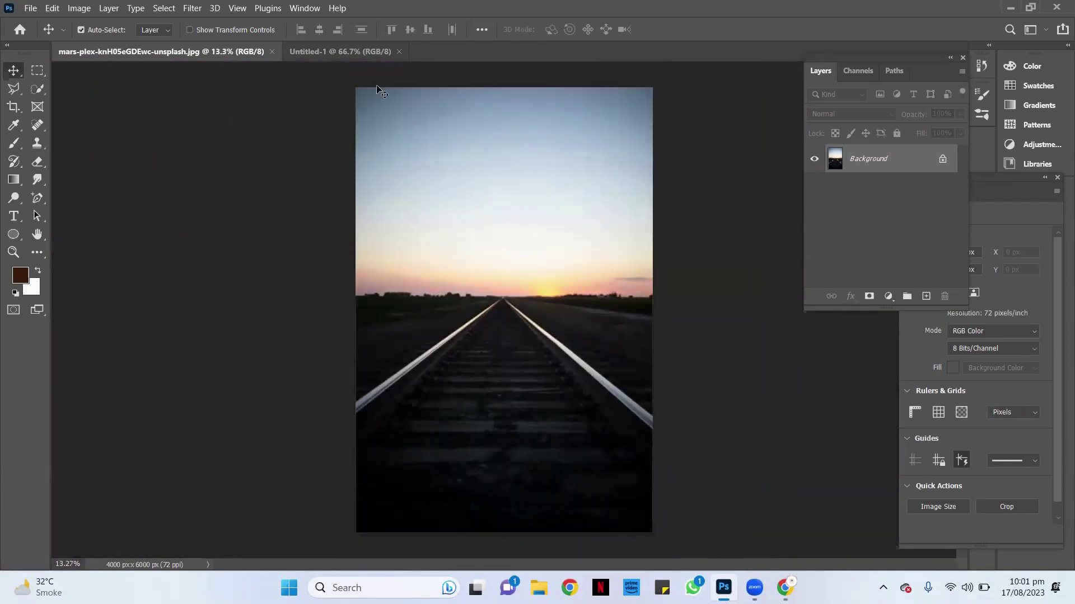
left_click(358, 49)
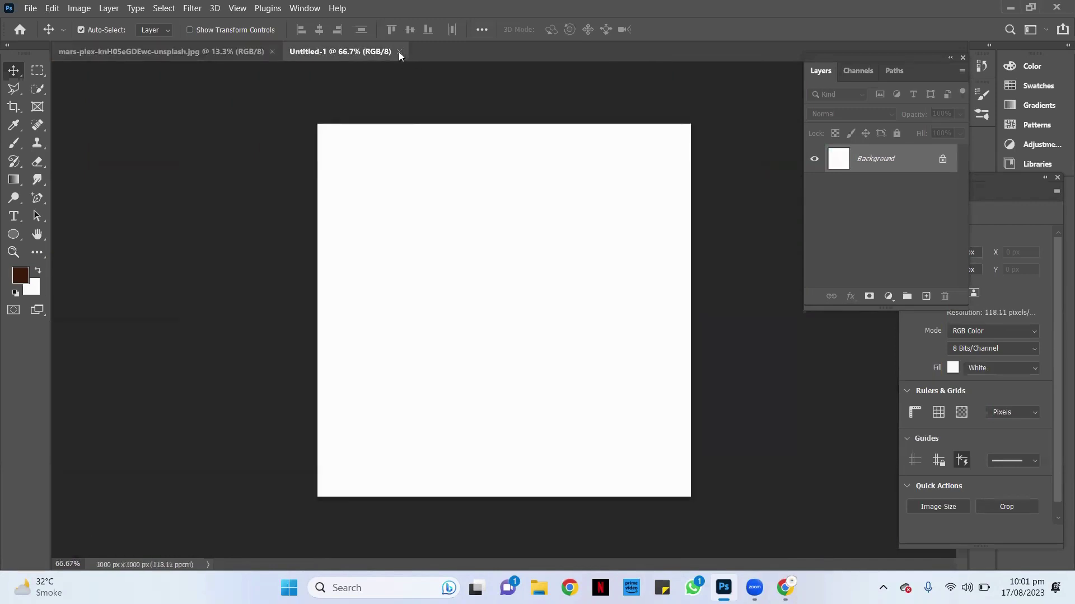
left_click(399, 51)
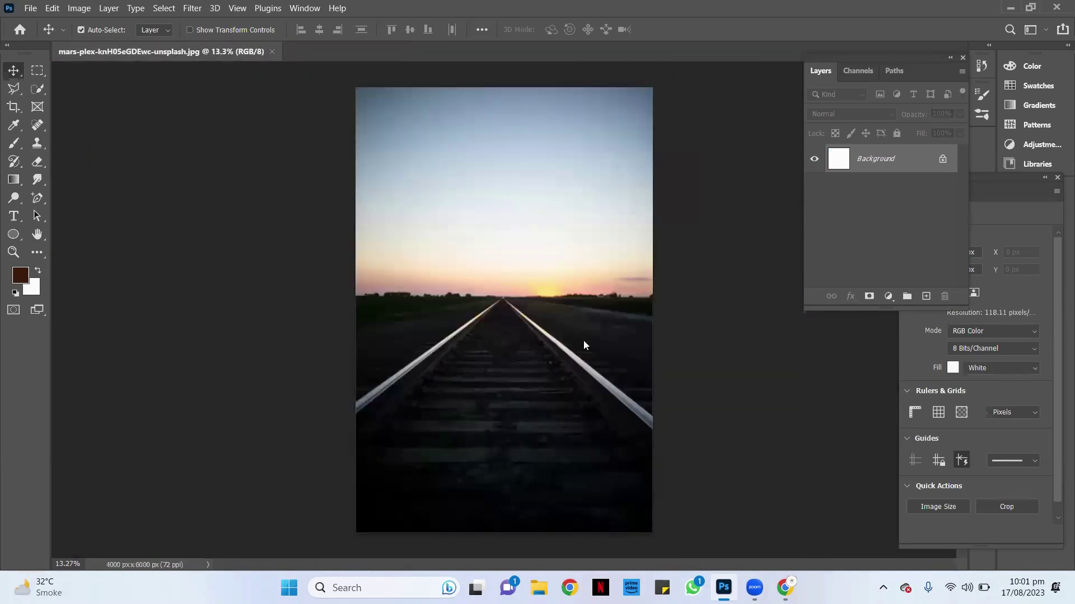
Switch to the Elliptical Marquee, discard a trial oval, and add an empty Layer 1
left_click(39, 75)
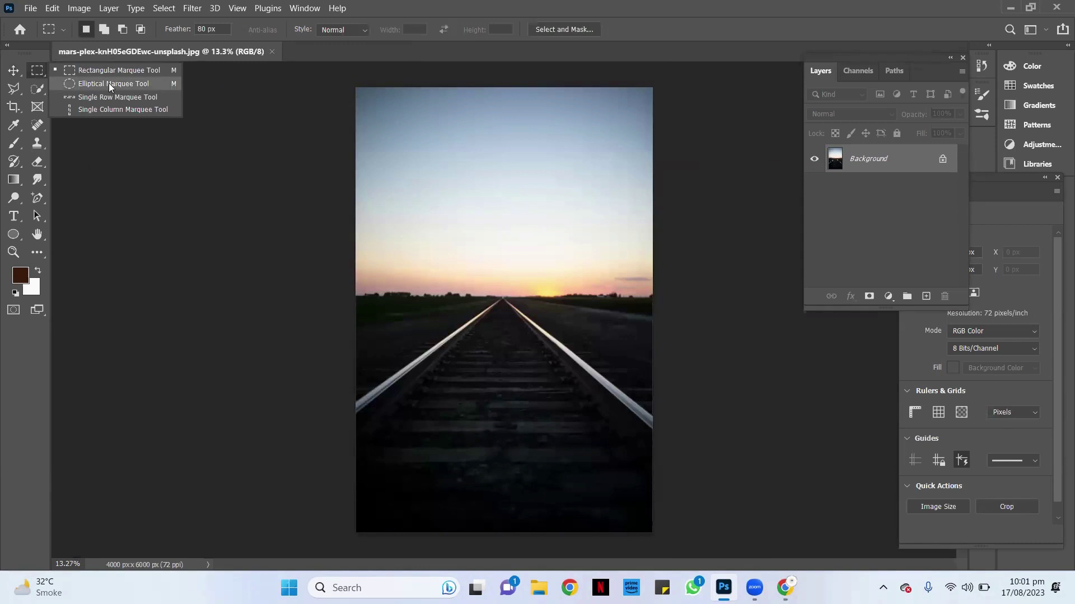
left_click(111, 85)
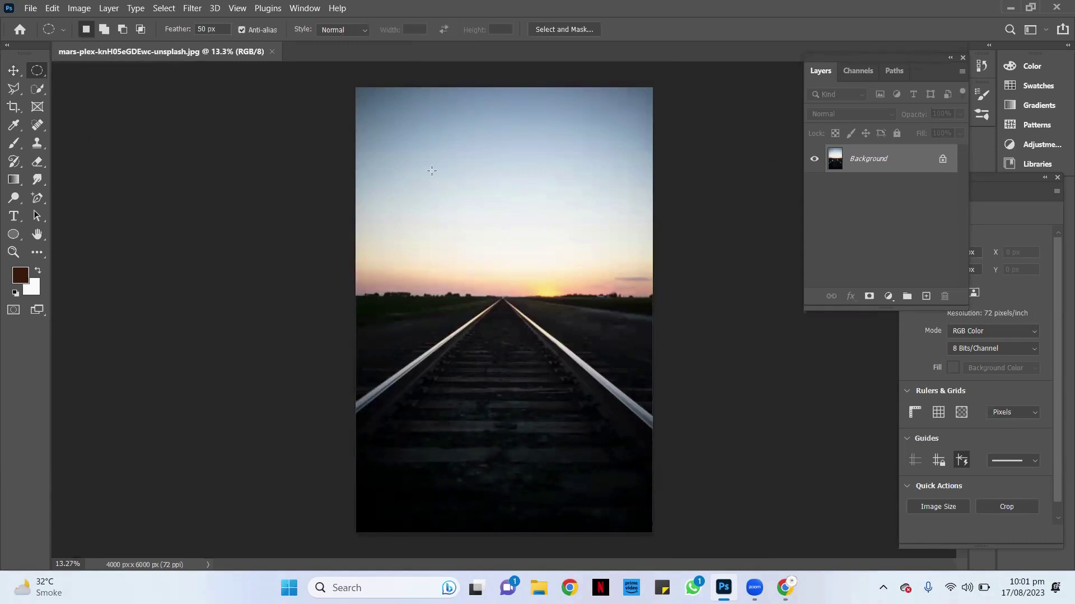
mouse_move(428, 130)
left_mouse_down()
mouse_move(591, 410)
mouse_move(620, 501)
left_mouse_up()
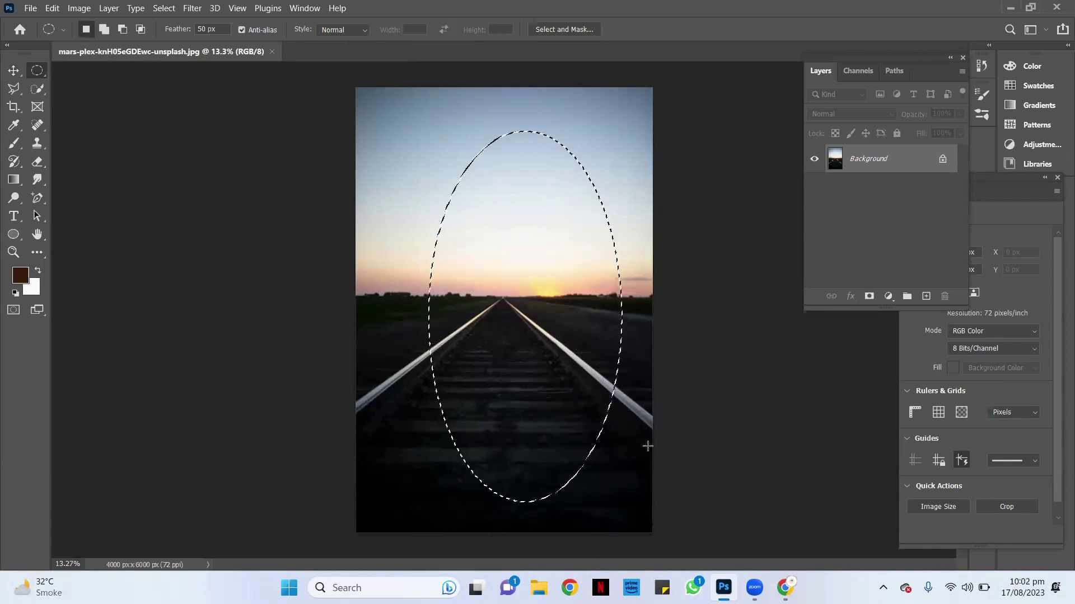
right_click(519, 276)
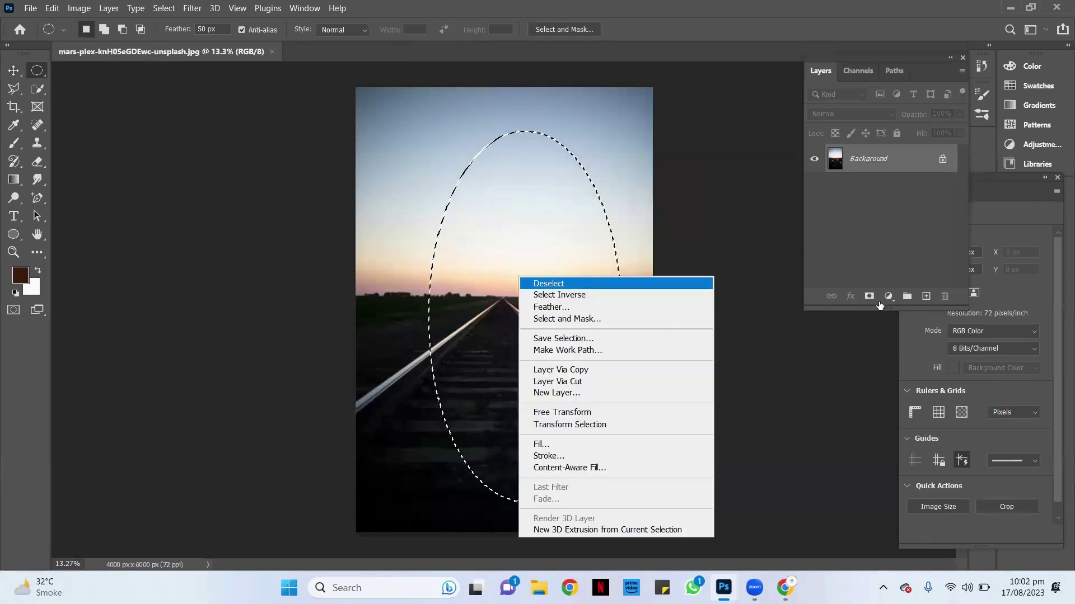
left_click(532, 279)
left_click(926, 296)
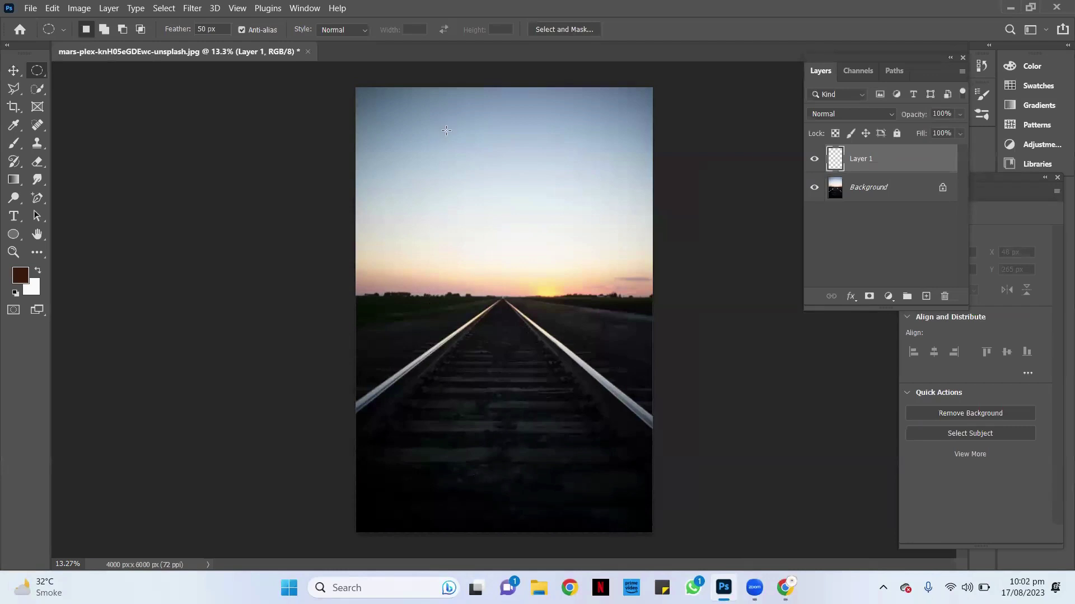
Draw a tall oval over the tracks and nudge it to the photo's centre
left_click_drag(446, 131, 628, 503)
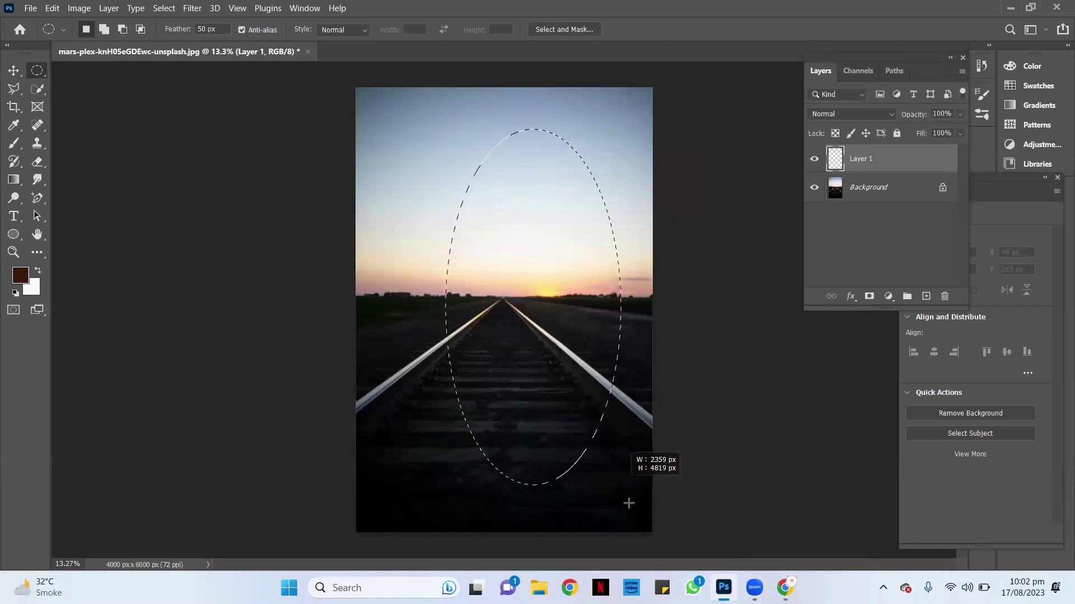
left_click_drag(628, 503, 635, 503)
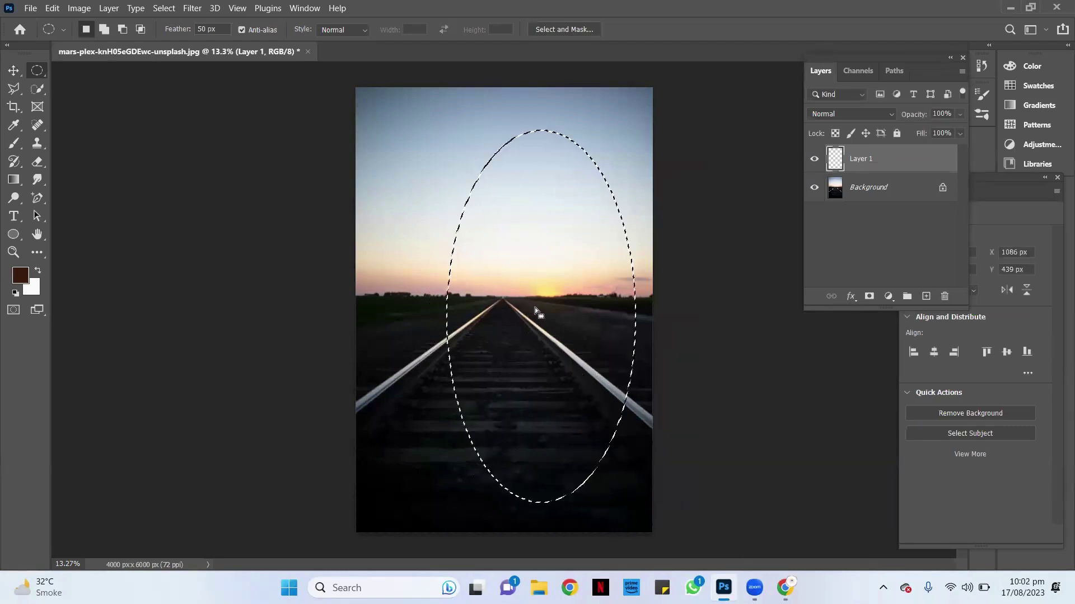
mouse_move(535, 312)
left_mouse_down()
mouse_move(500, 300)
mouse_move(497, 313)
left_mouse_up()
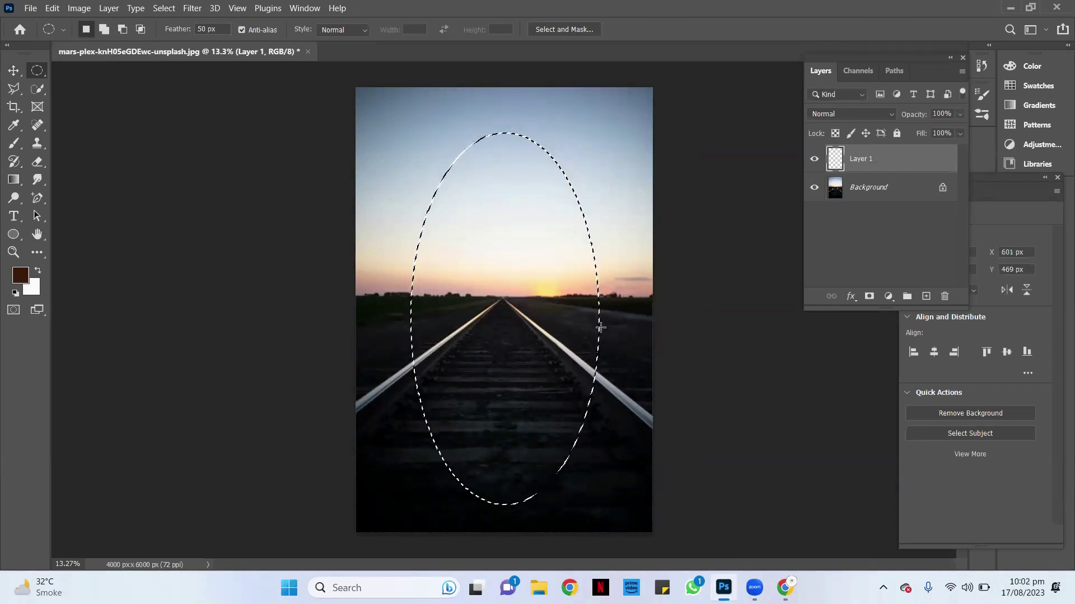
scroll(497, 313, "down", 1)
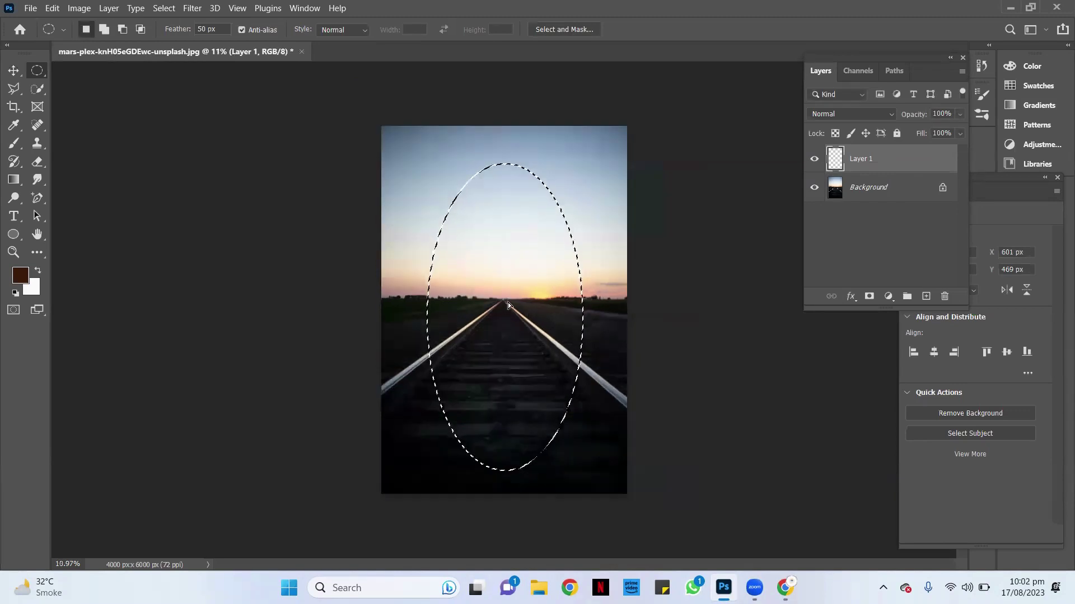
left_click_drag(505, 309, 504, 303)
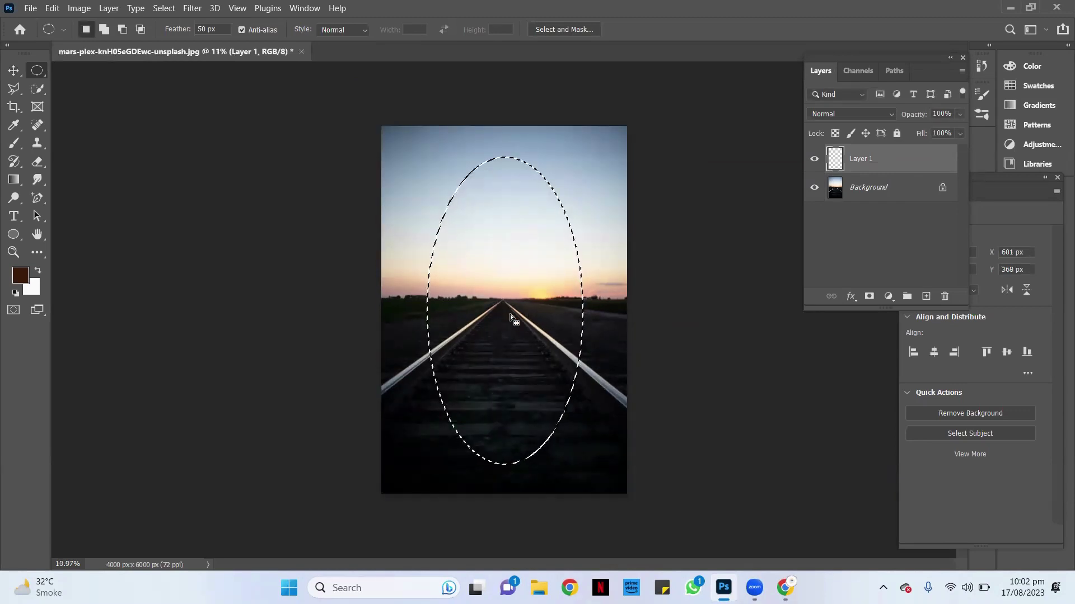
scroll(508, 314, "up", 1)
scroll(508, 314, "up", 1)
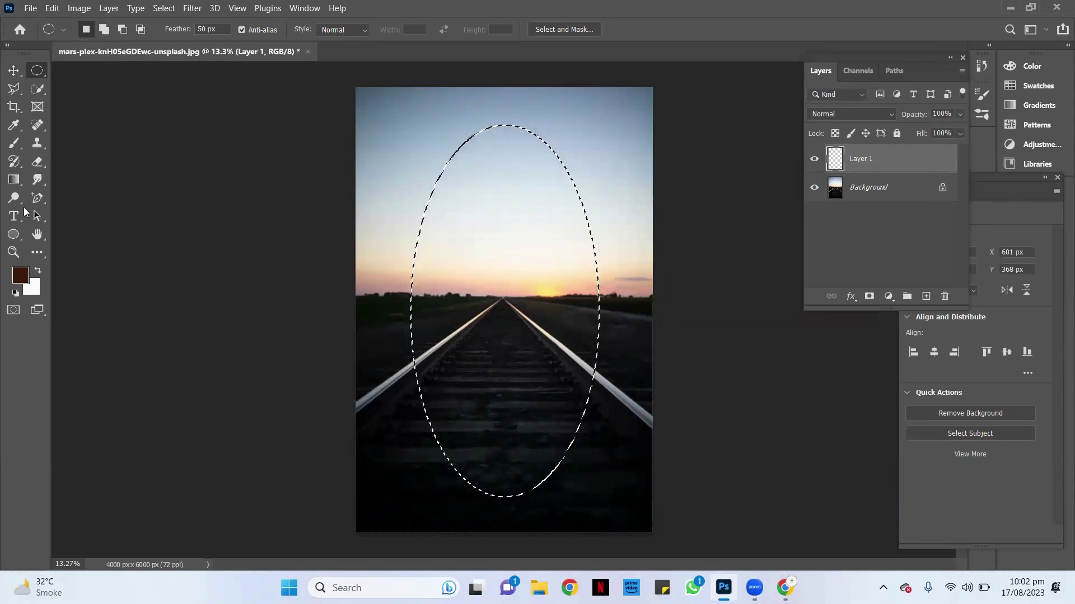
Set the background colour to the deep pink f075a0 in the Color Picker
left_click(33, 290)
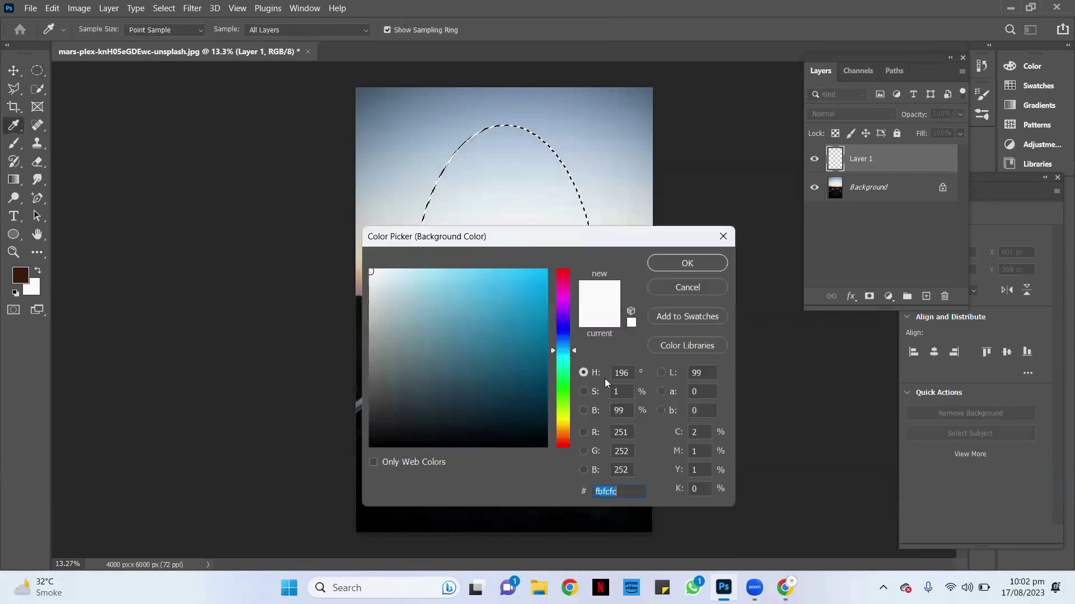
left_click(419, 283)
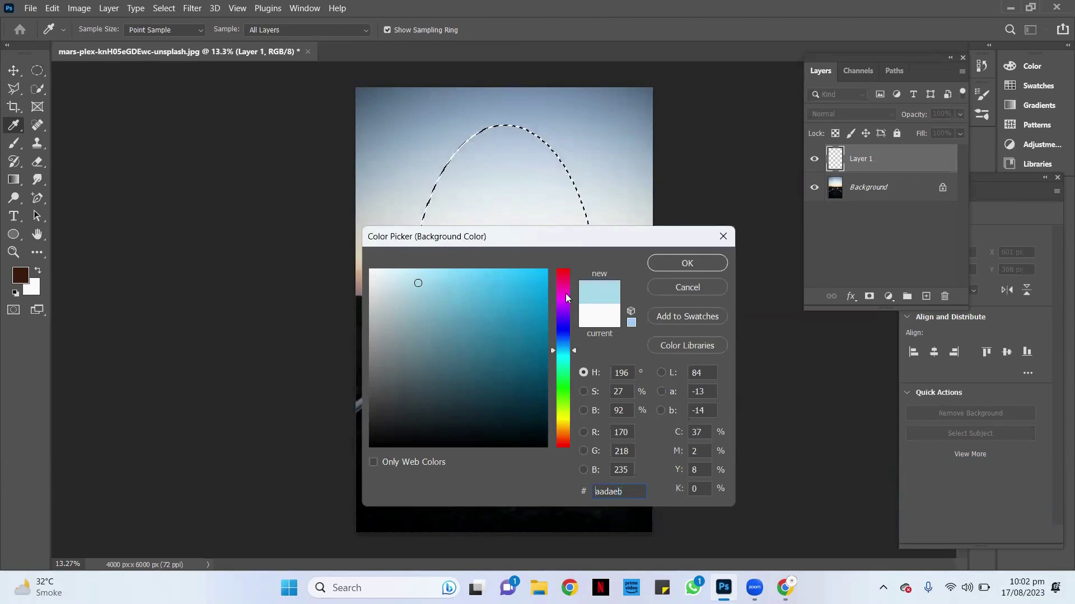
left_click_drag(565, 296, 564, 283)
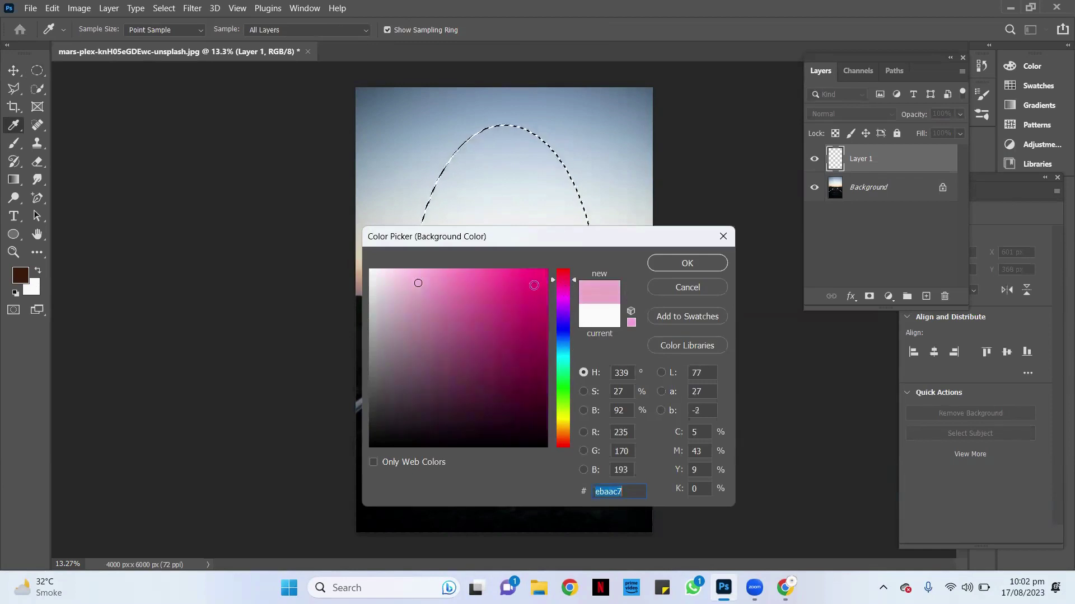
left_click(462, 280)
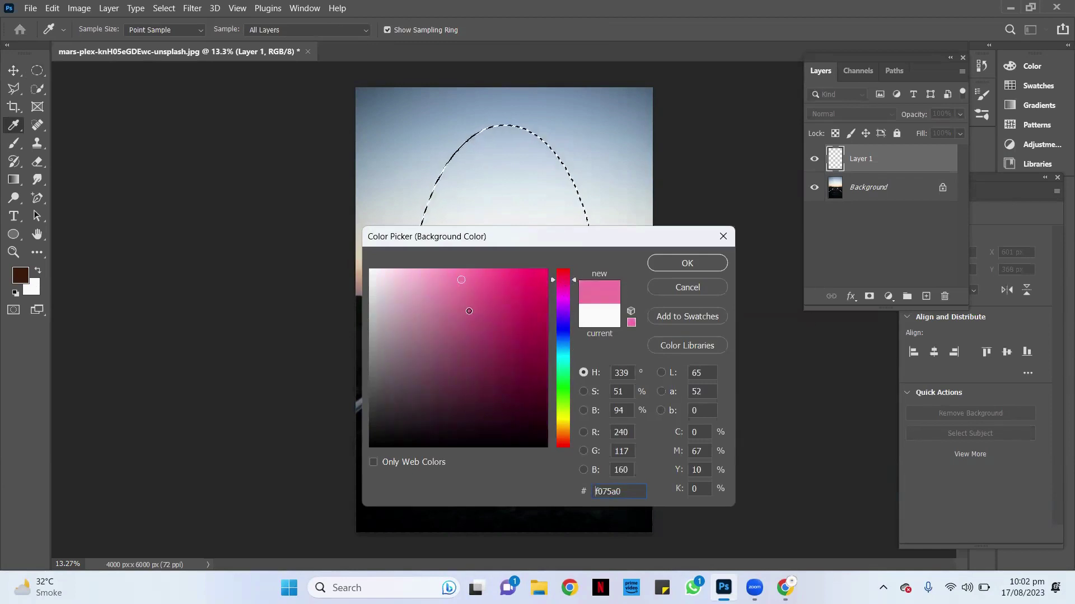
left_click(468, 311)
left_click(693, 267)
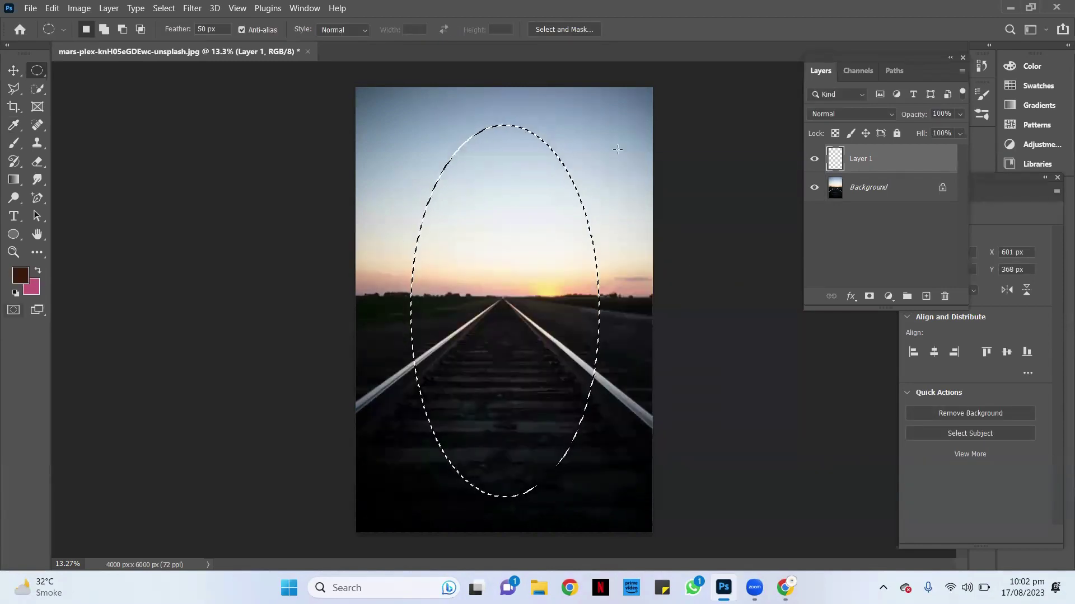
Invert the oval selection and feather it by 100 pixels
right_click(476, 185)
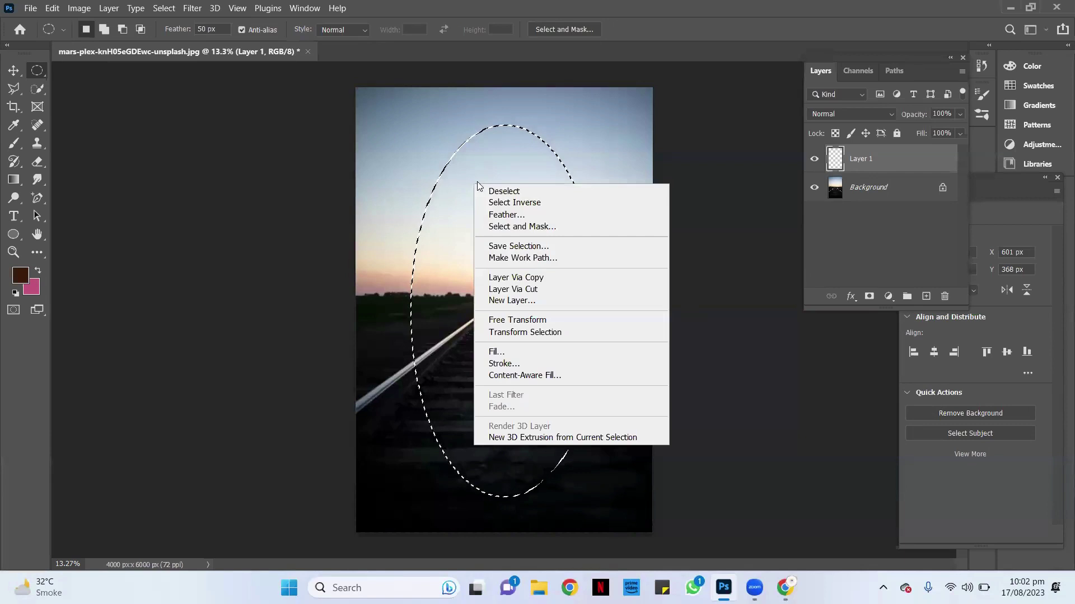
left_click(500, 202)
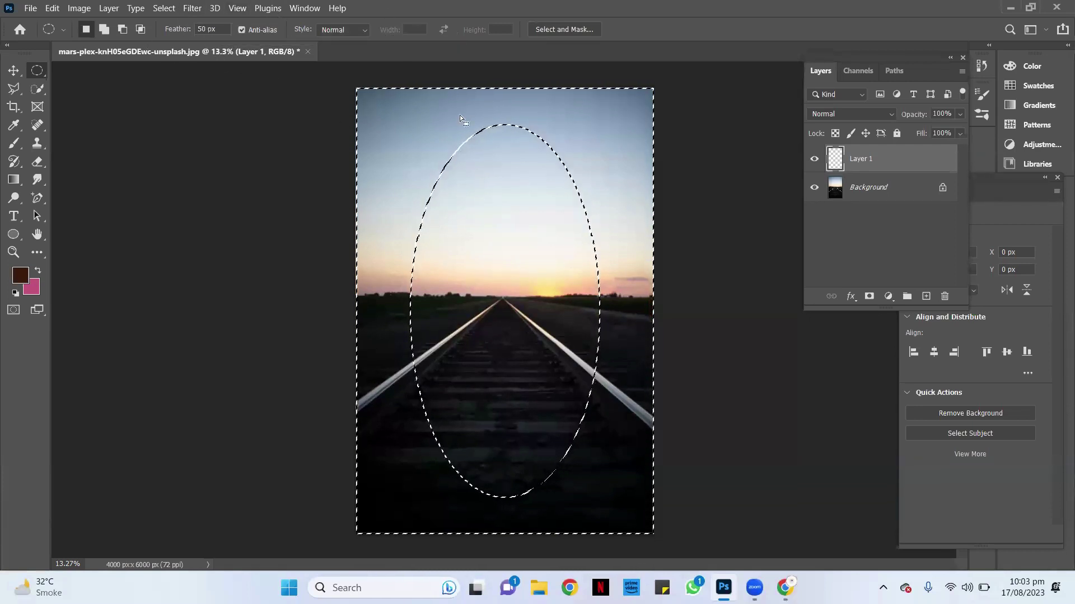
right_click(415, 140)
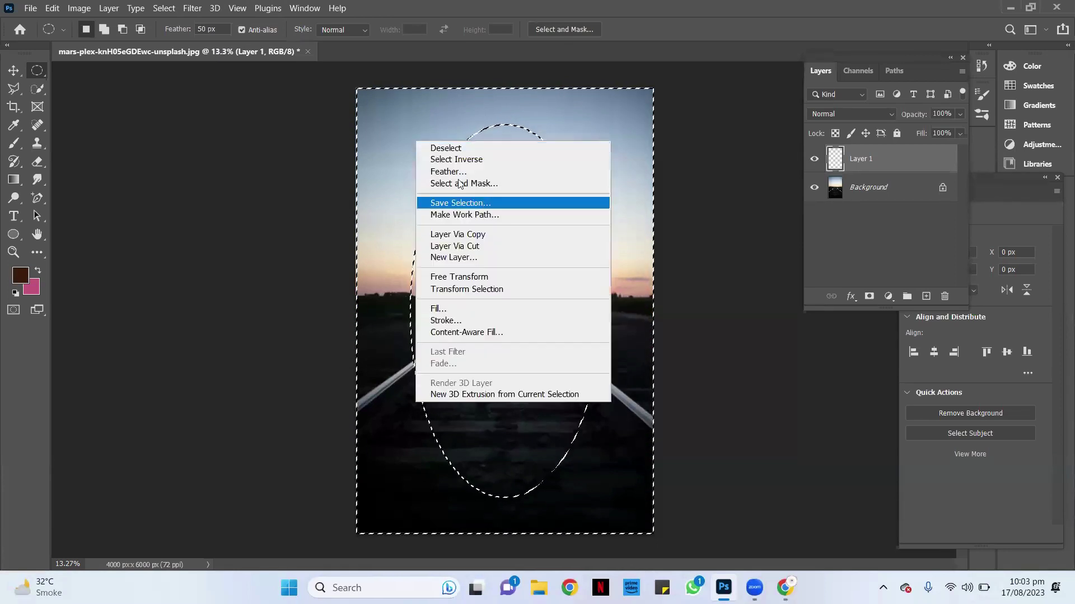
left_click(455, 172)
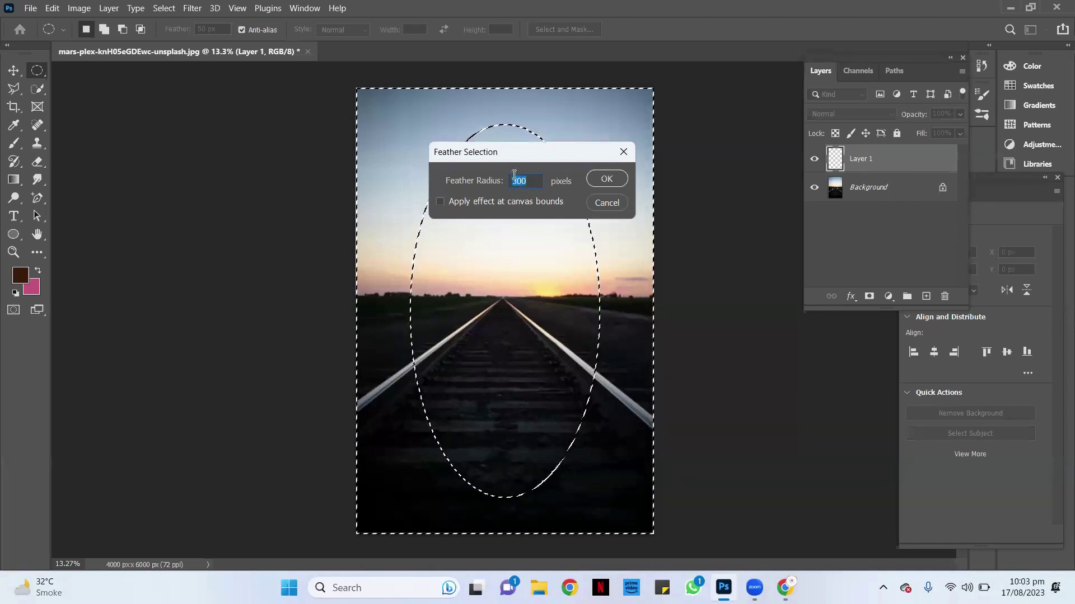
type("1")
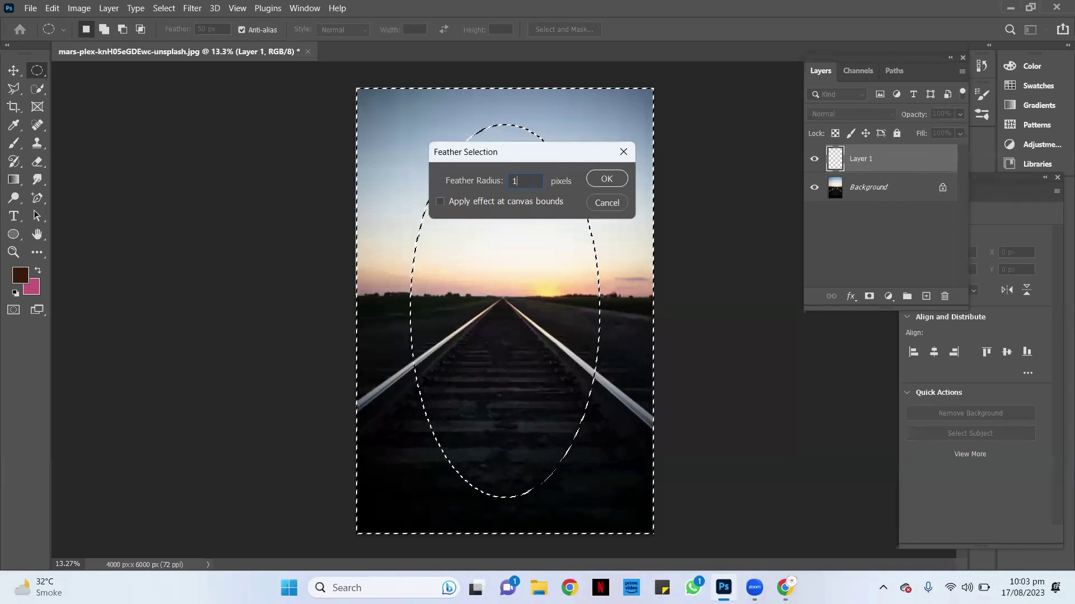
type("00")
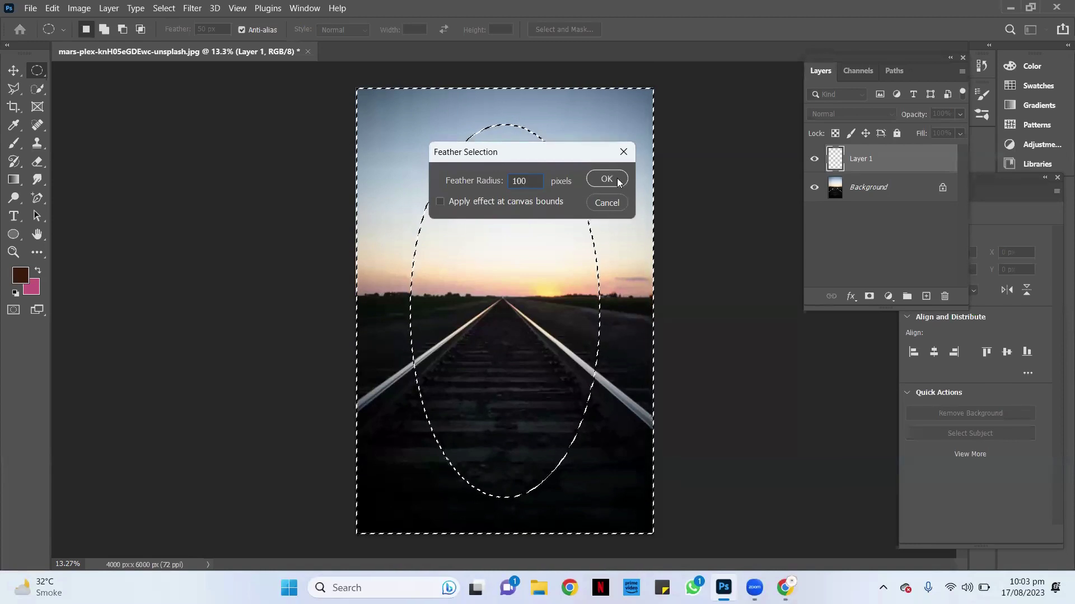
left_click(607, 179)
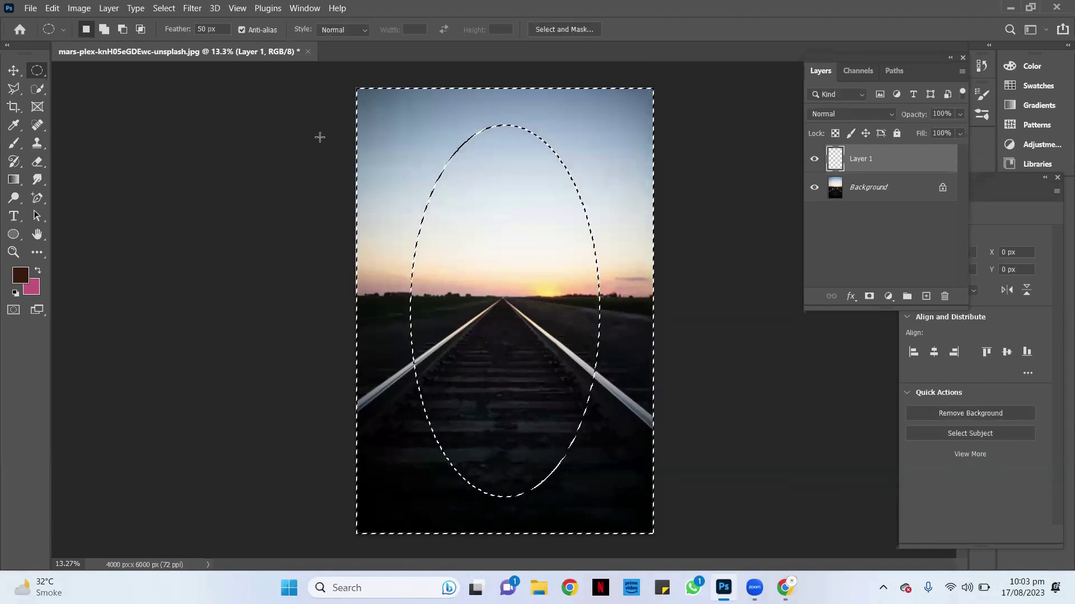
Fill outside the oval with pink, then refill it with near-black #090305
key("ctrl+BackSpace")
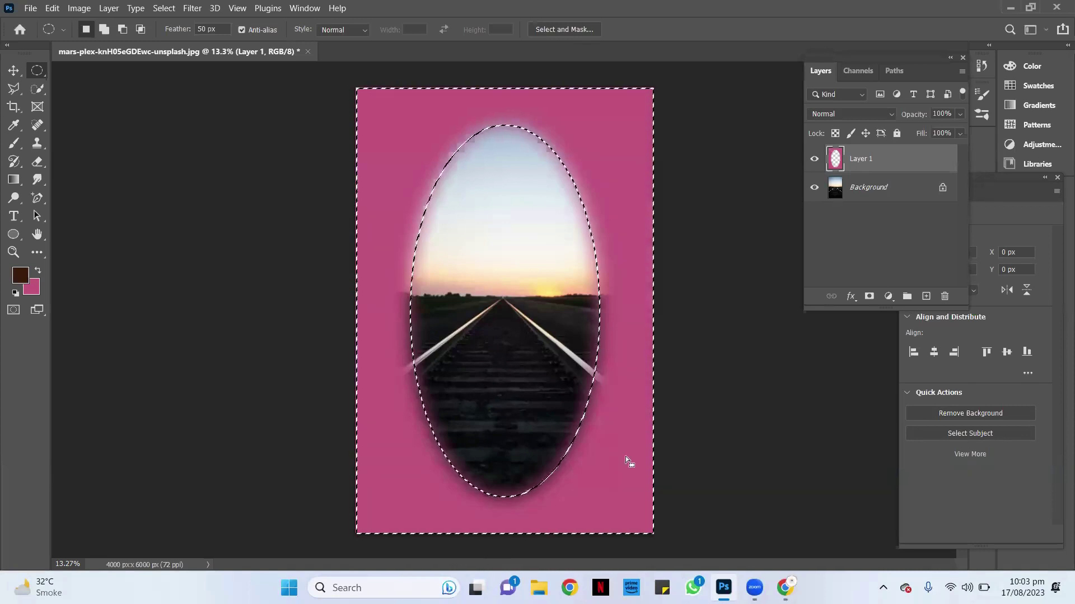
left_click(35, 296)
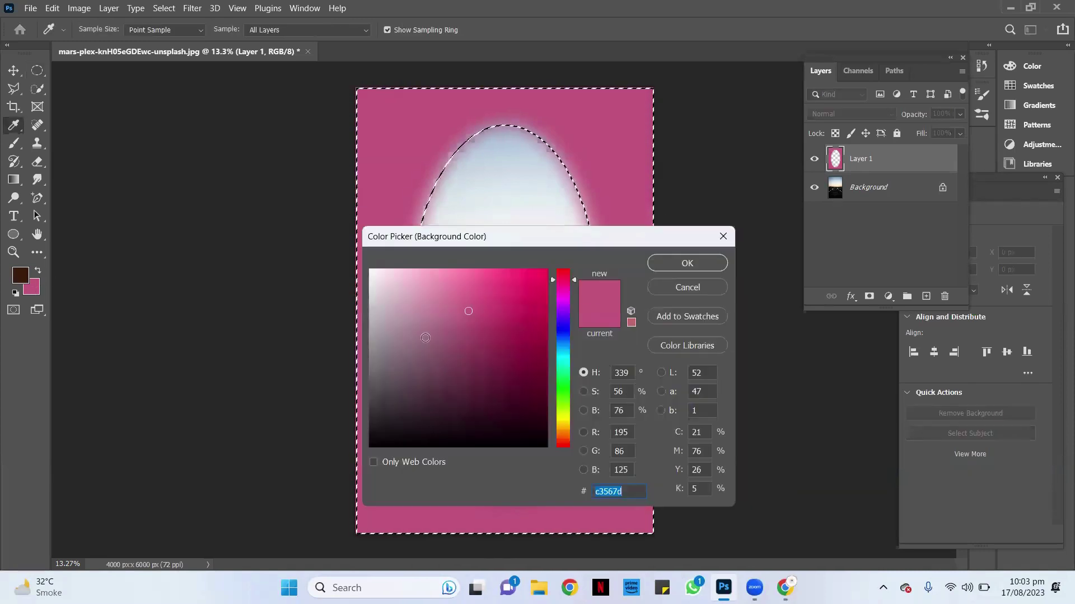
left_click_drag(456, 415, 488, 441)
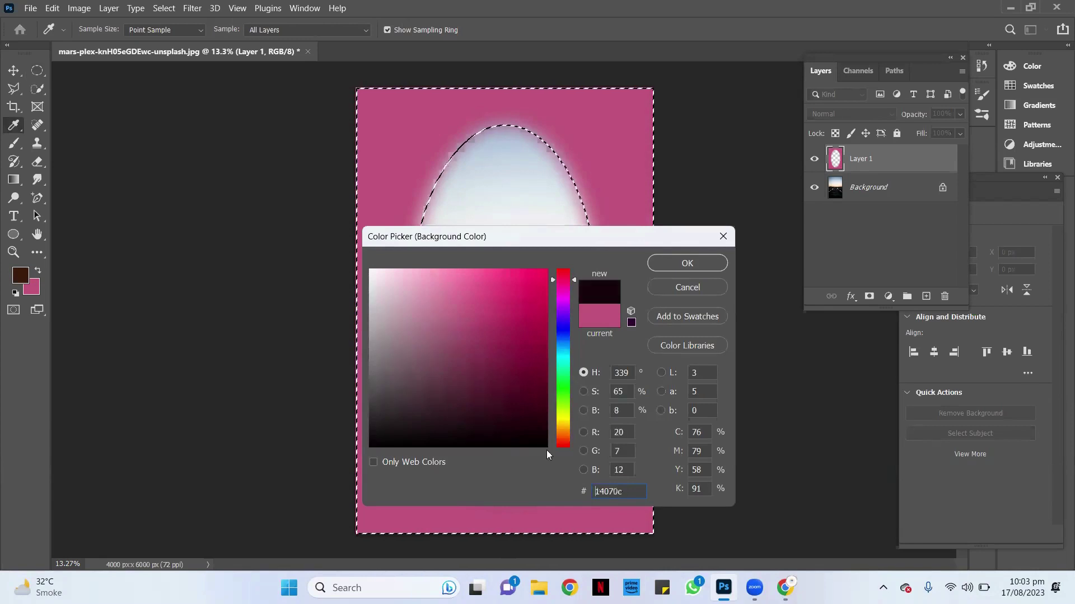
left_click(669, 260)
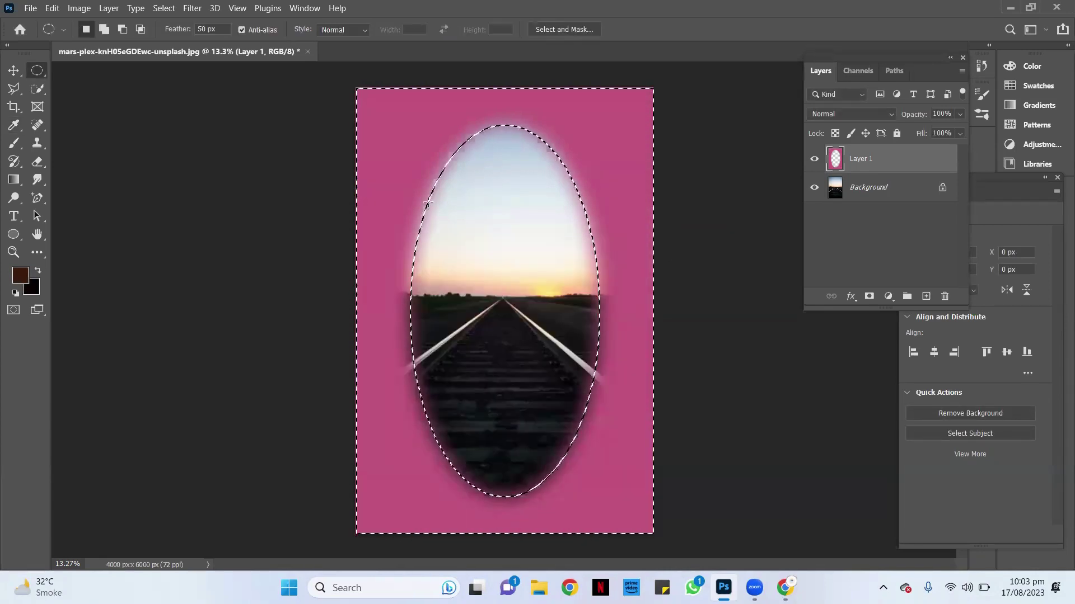
key("ctrl+BackSpace")
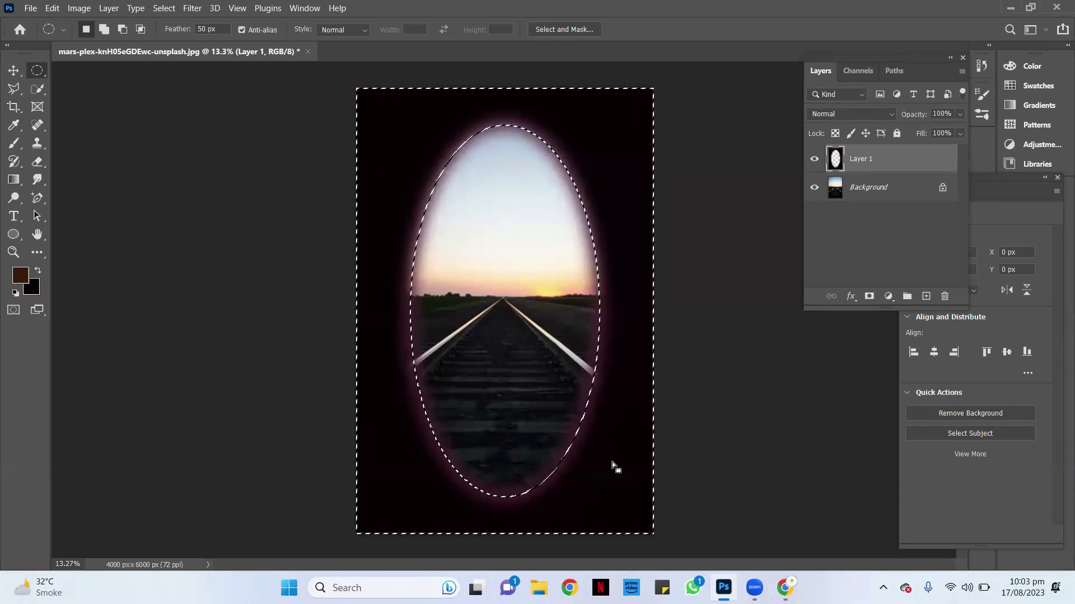
Switch to the Move tool and make Layer 1 the active layer again
key("v")
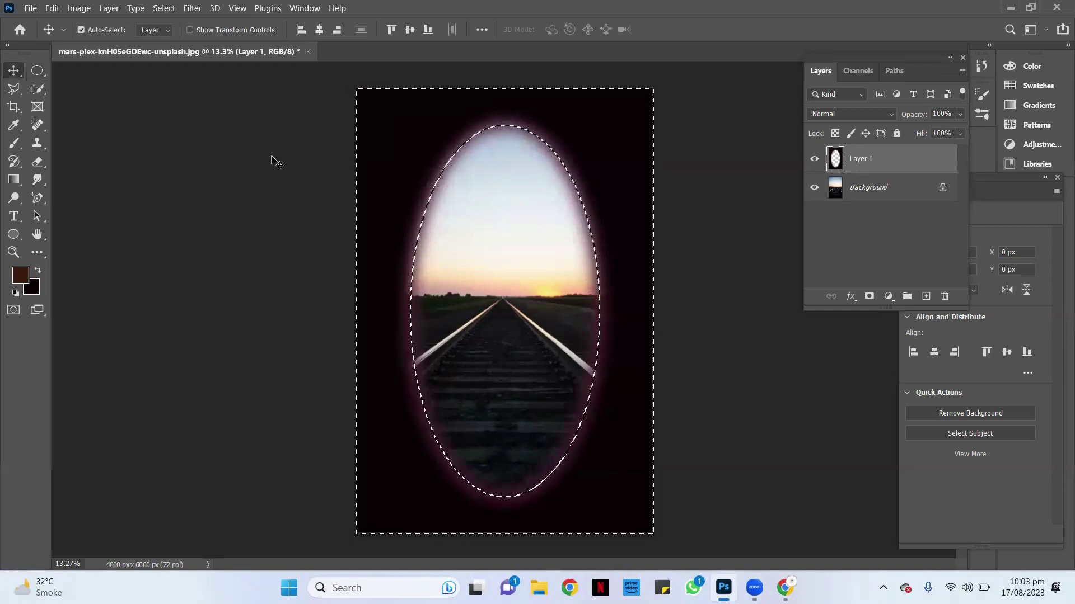
left_click(863, 236)
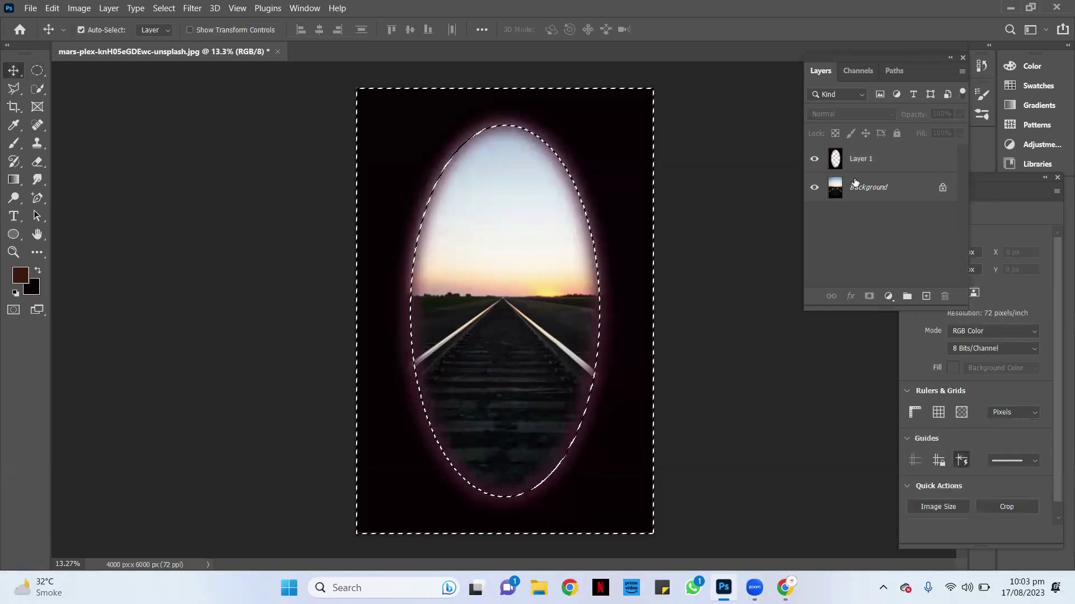
left_click(854, 182)
left_click(440, 136)
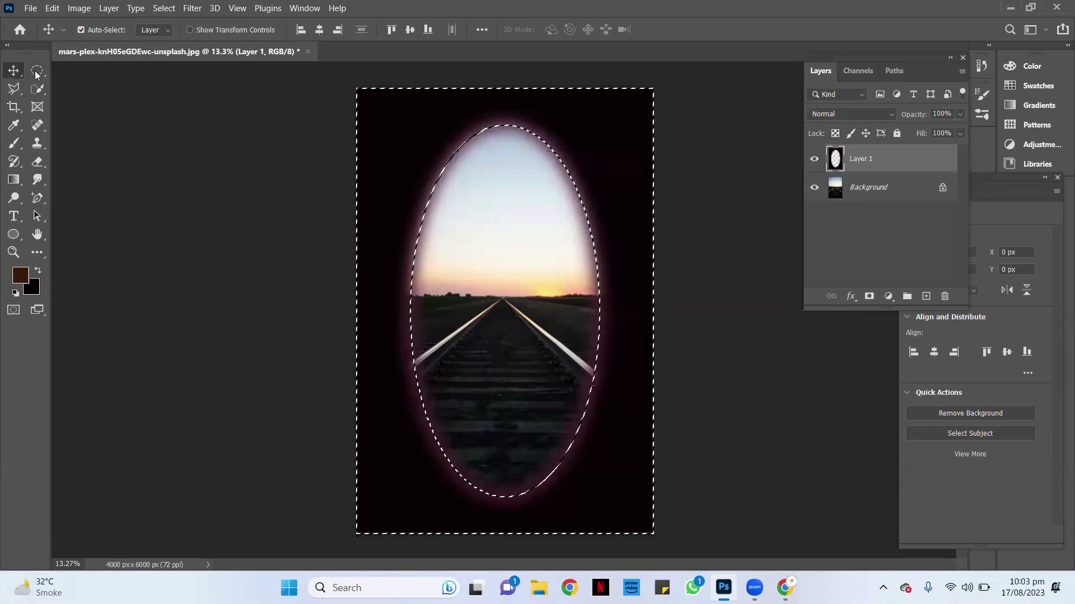
Switch to the Elliptical Marquee tool and drop the current selection
key("m")
right_click(396, 144)
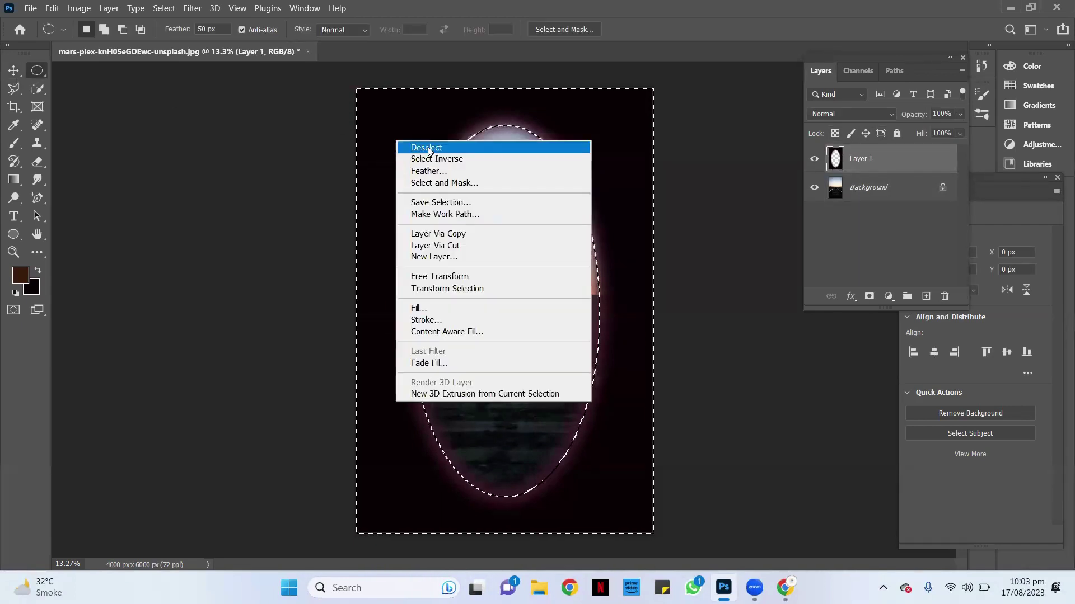
left_click(406, 147)
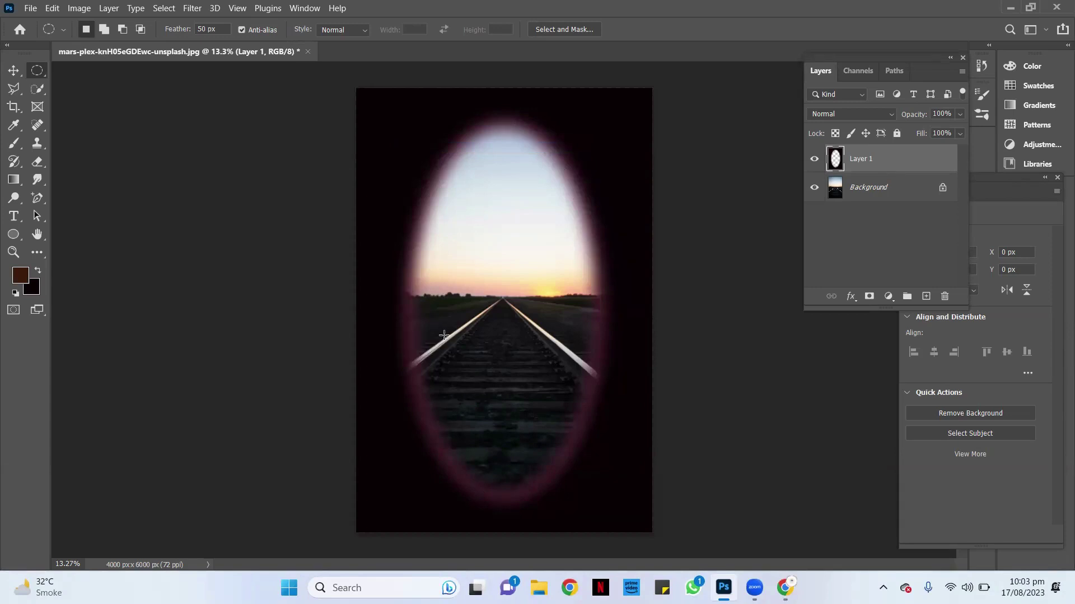
Restore the oval selection with a 300 px feather and delete Layer 1
key("ctrl+shift+d")
right_click(401, 176)
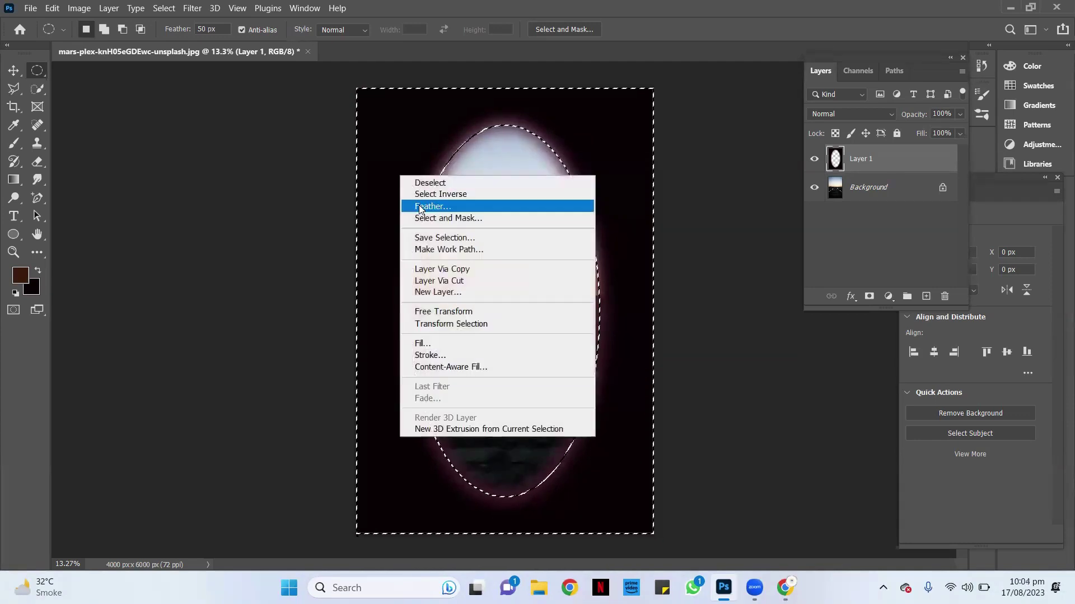
left_click(420, 208)
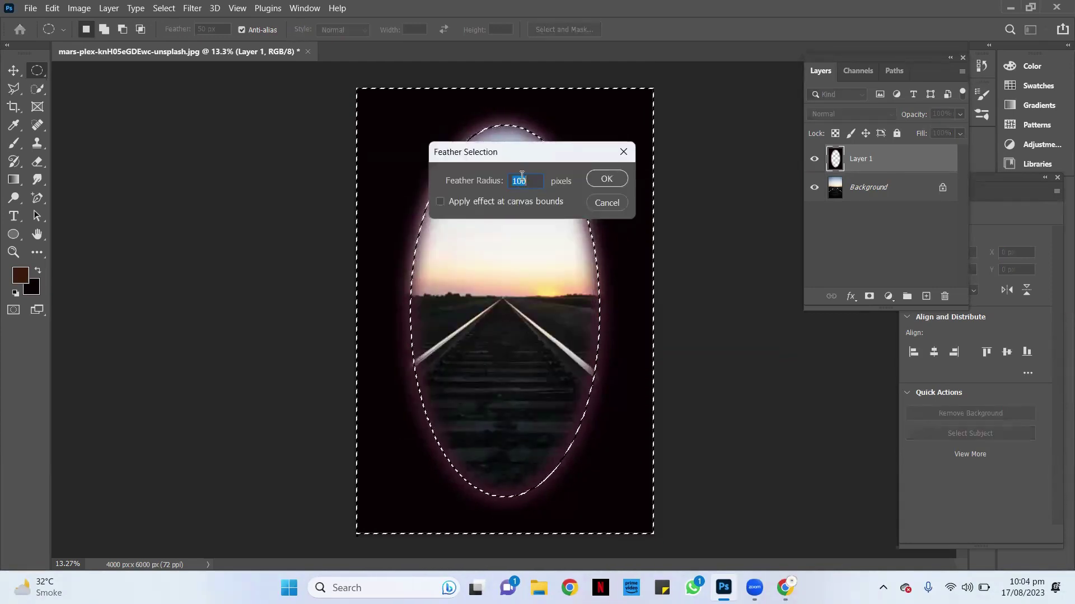
type("300")
key("Return")
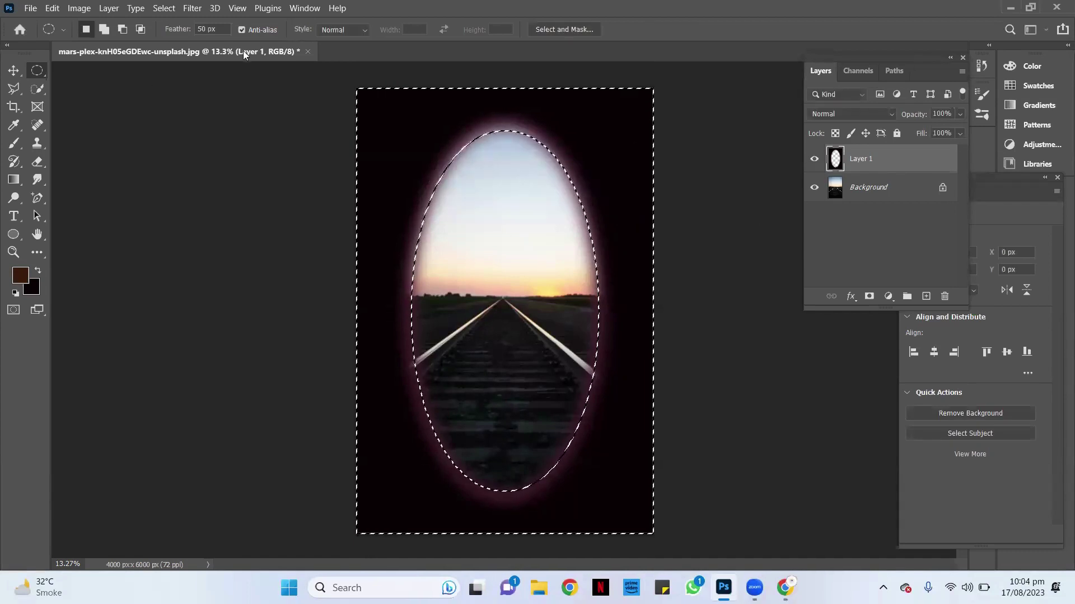
left_click(944, 296)
Confirm deleting Layer 1 and feather the selection by 400 px
left_click(502, 231)
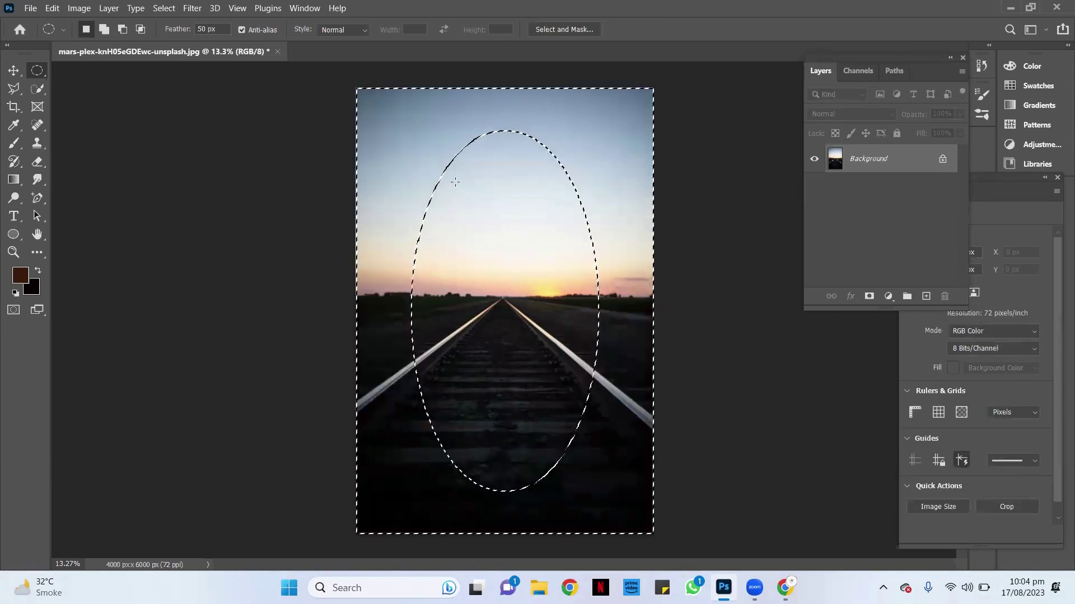
right_click(439, 177)
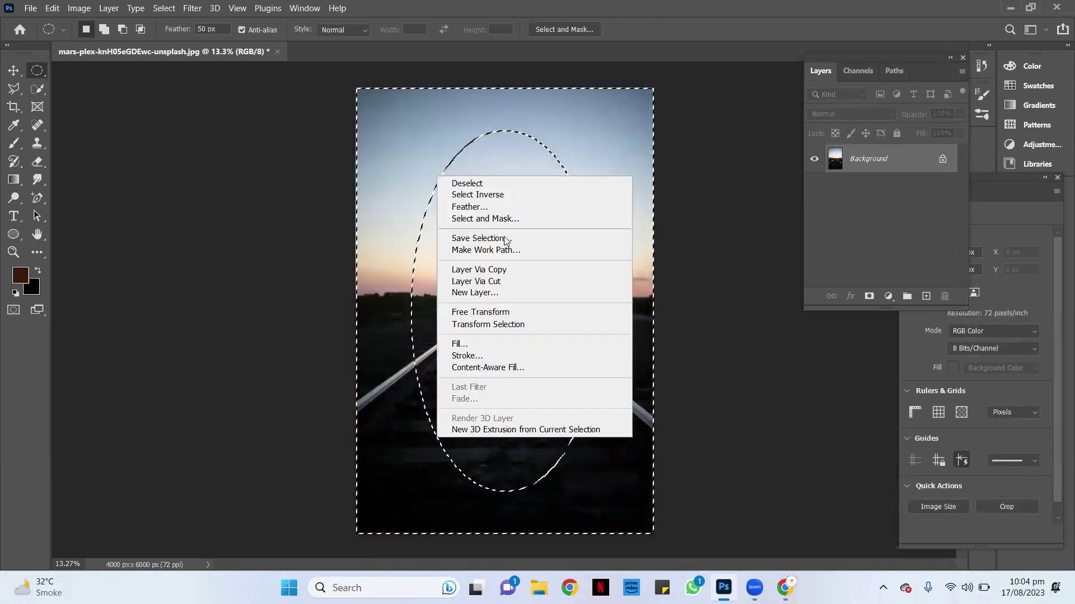
left_click(493, 209)
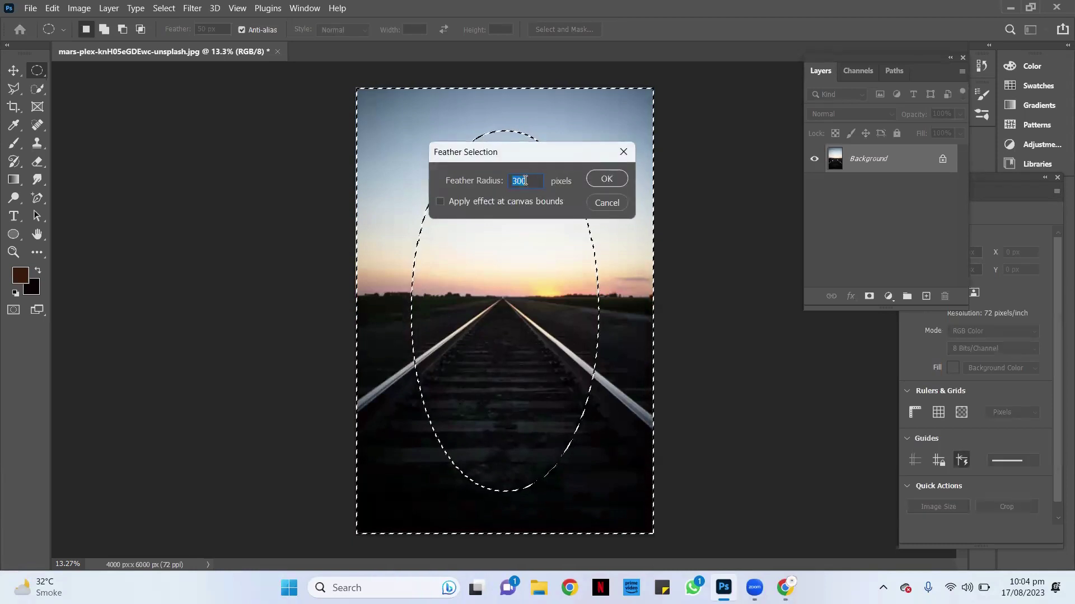
type("400")
key("Return")
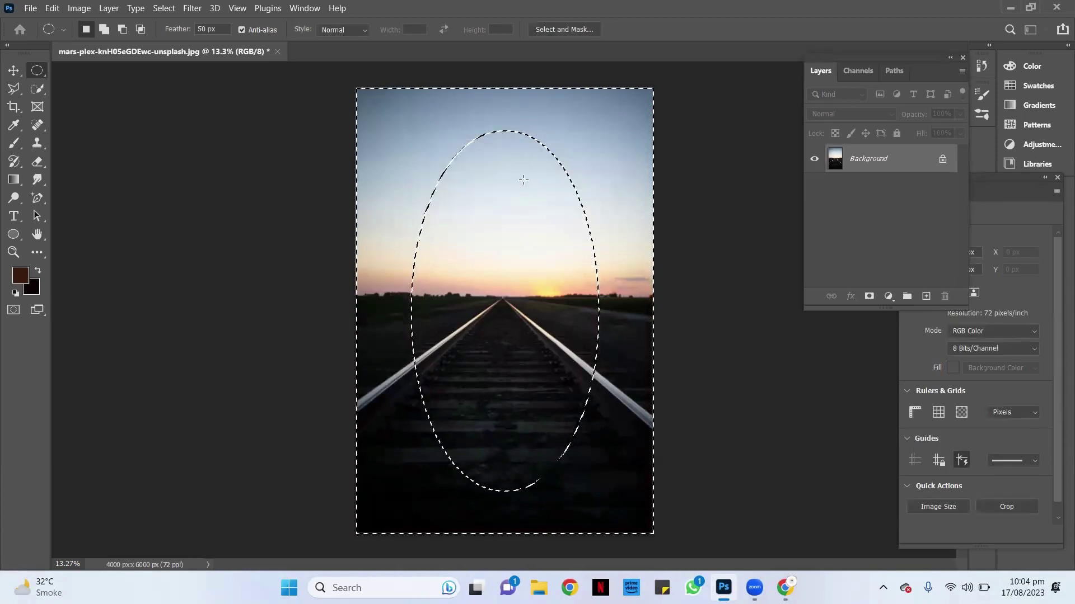
Set the background colour to white and fill outside the oval with it
left_click(36, 290)
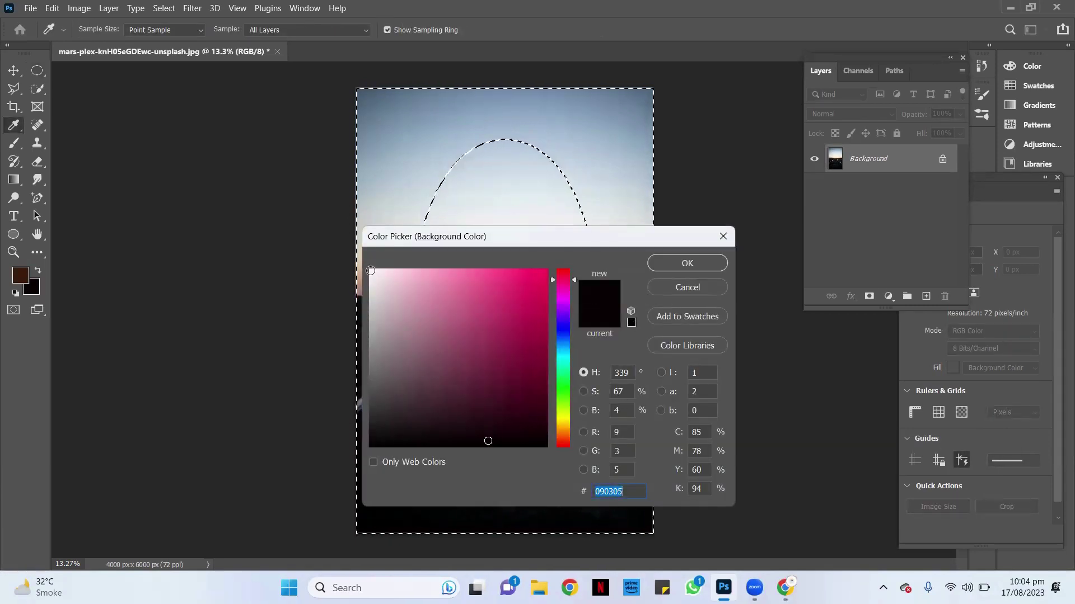
left_click(371, 271)
left_click(687, 263)
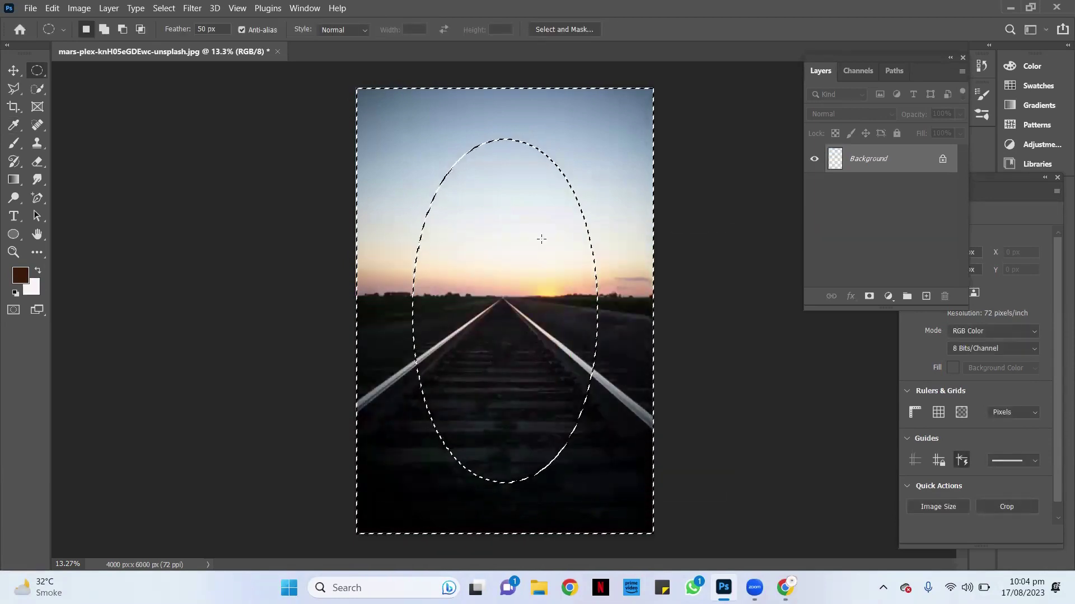
key("BackSpace")
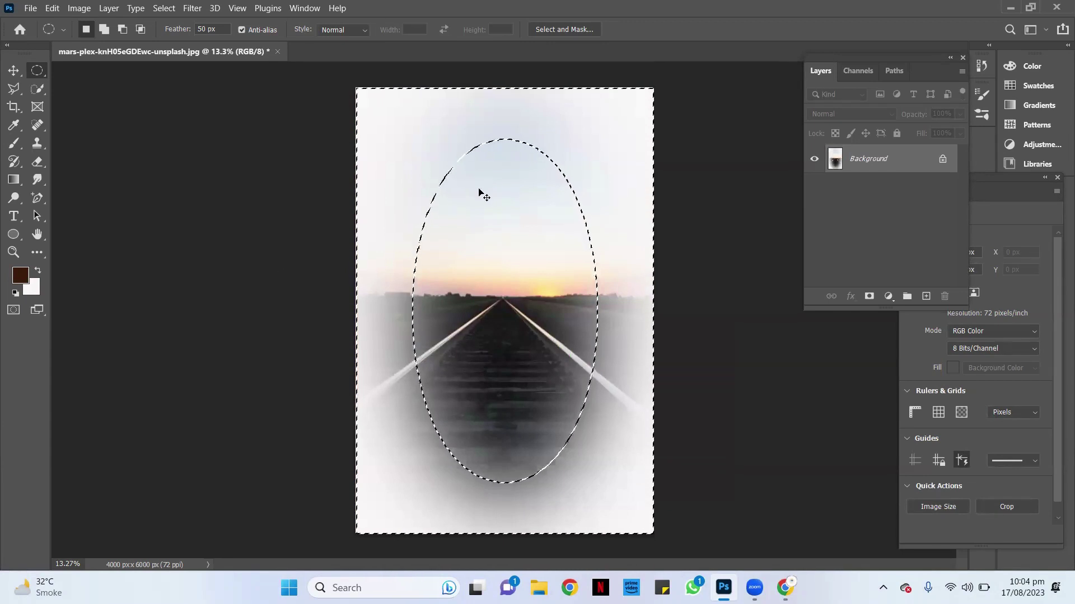
Undo the white fill, feather the oval by 300 px, and refill it white
key("ctrl+z")
right_click(431, 145)
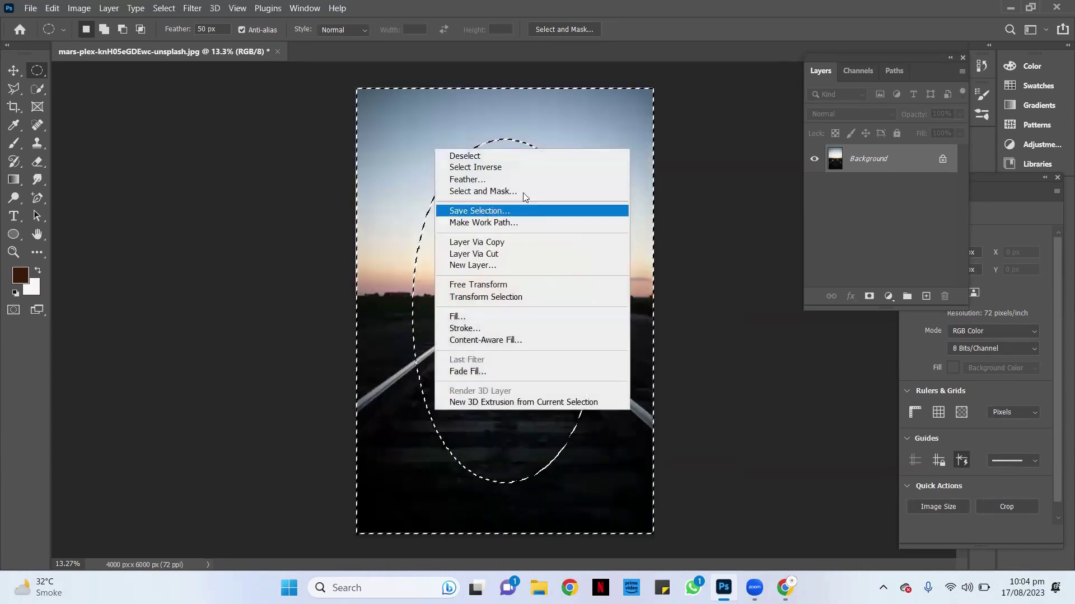
left_click(520, 177)
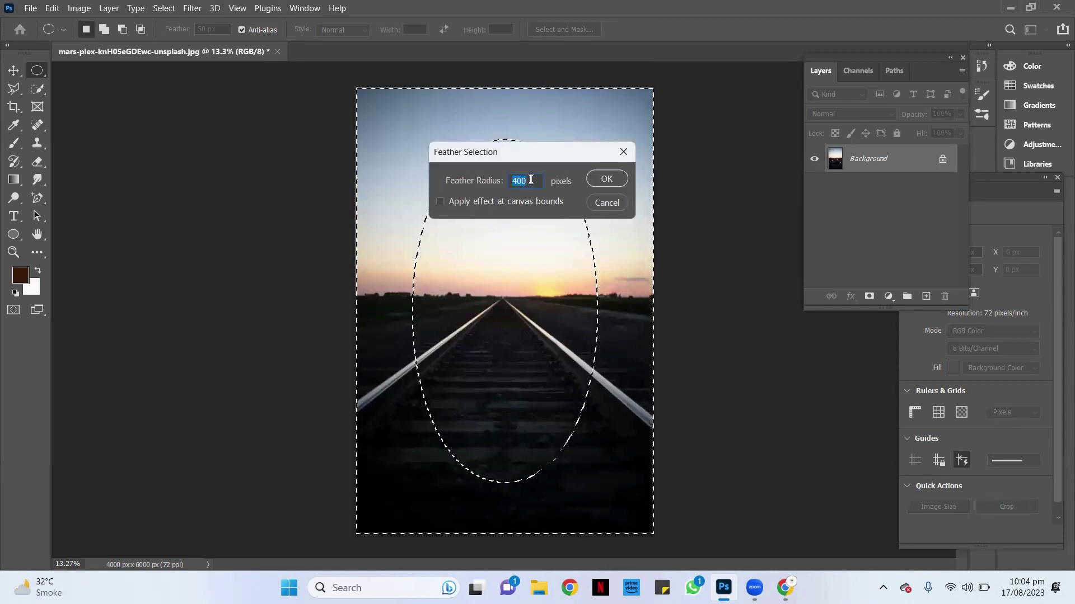
type("300")
key("Return")
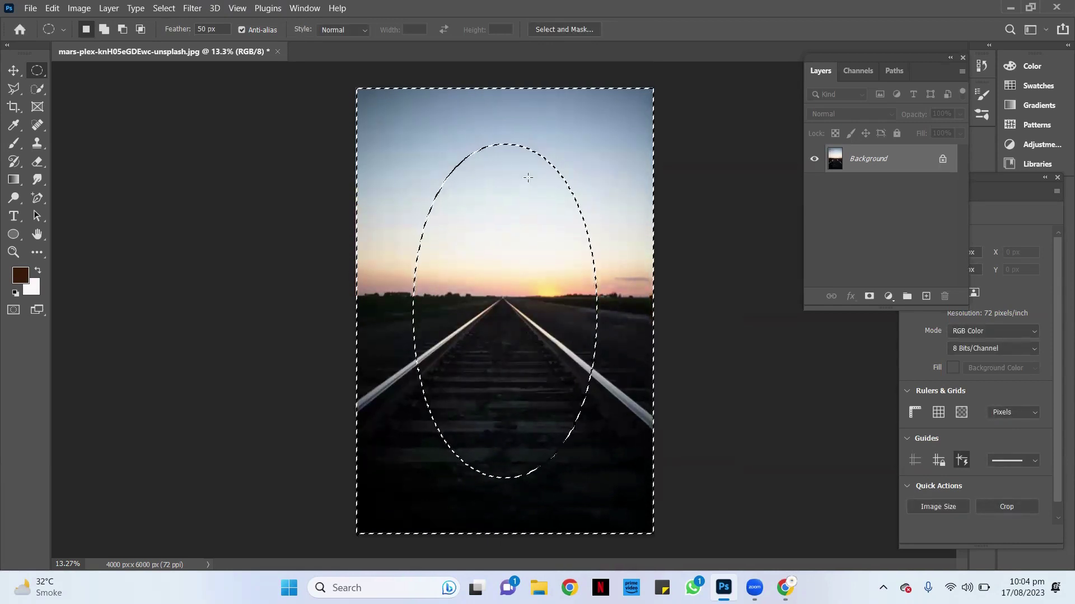
key("BackSpace")
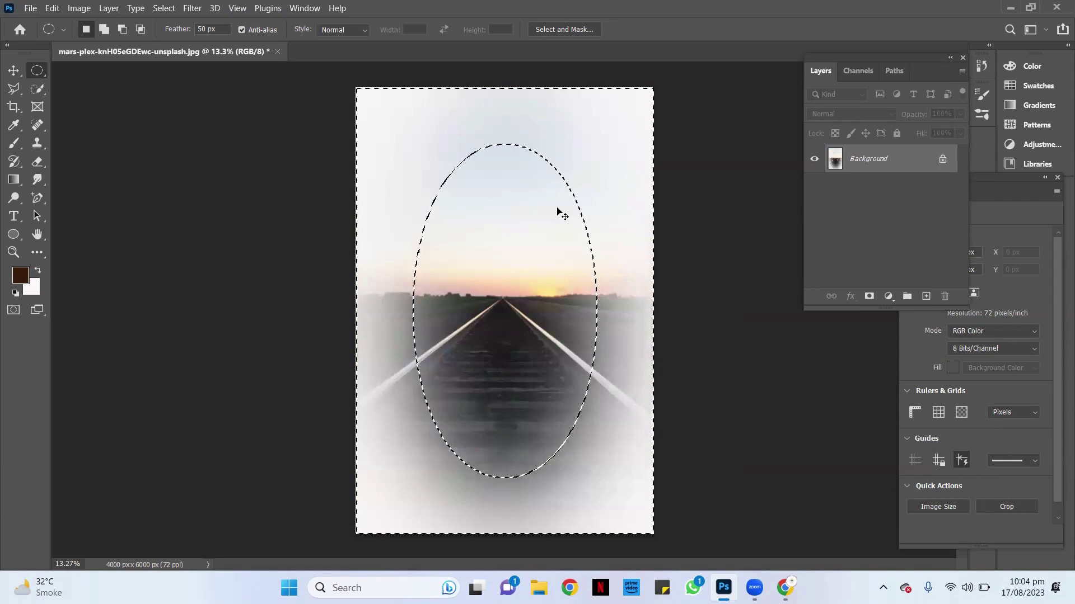
Undo again, re-feather with a new amount, and refill the surround with white
key("ctrl+z")
right_click(471, 186)
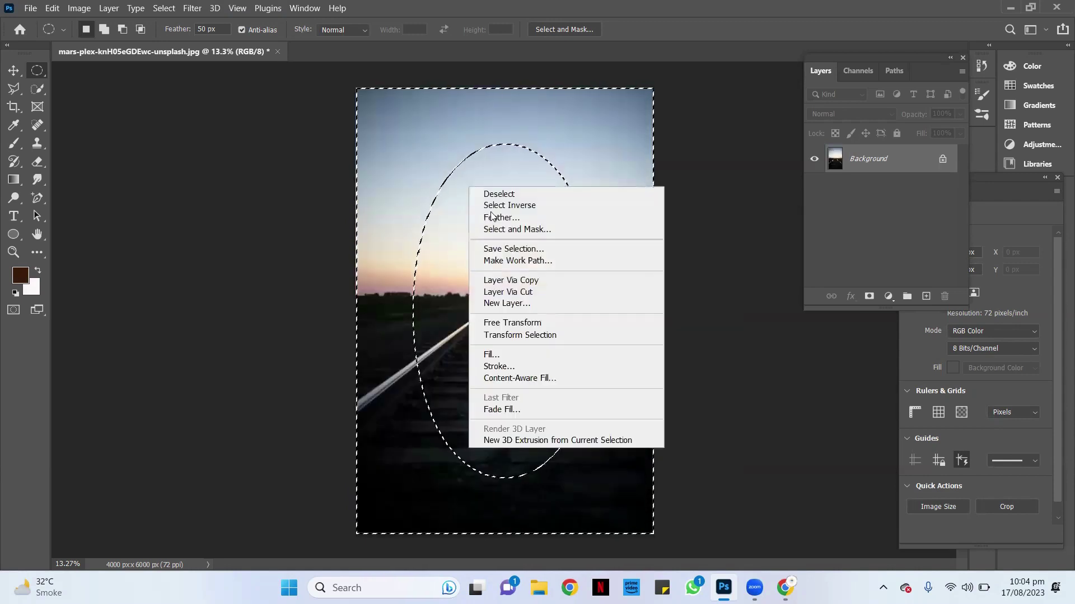
left_click(497, 218)
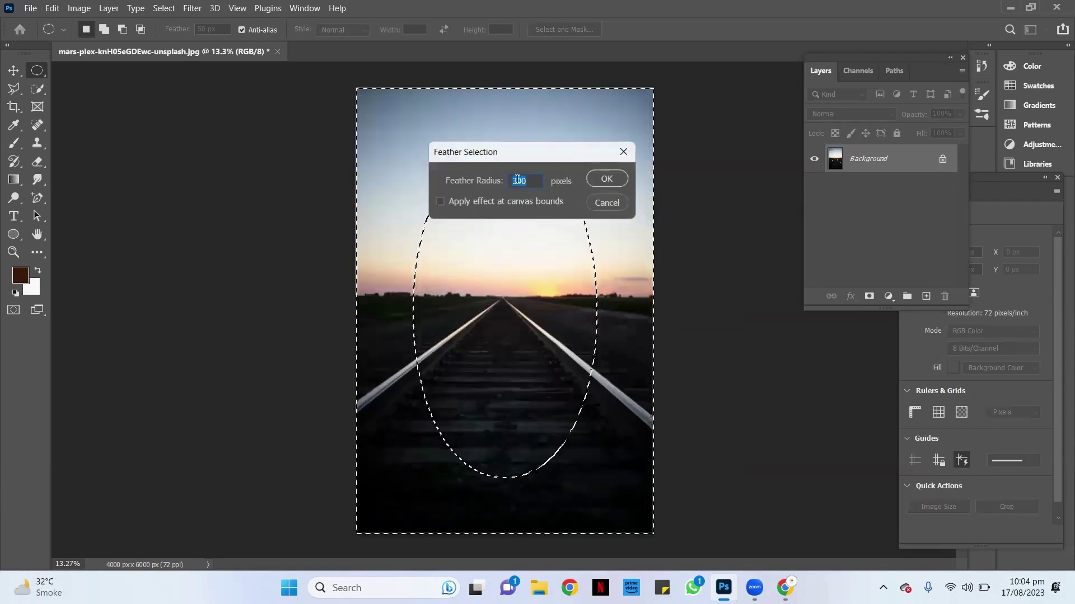
type("30025")
key("Return")
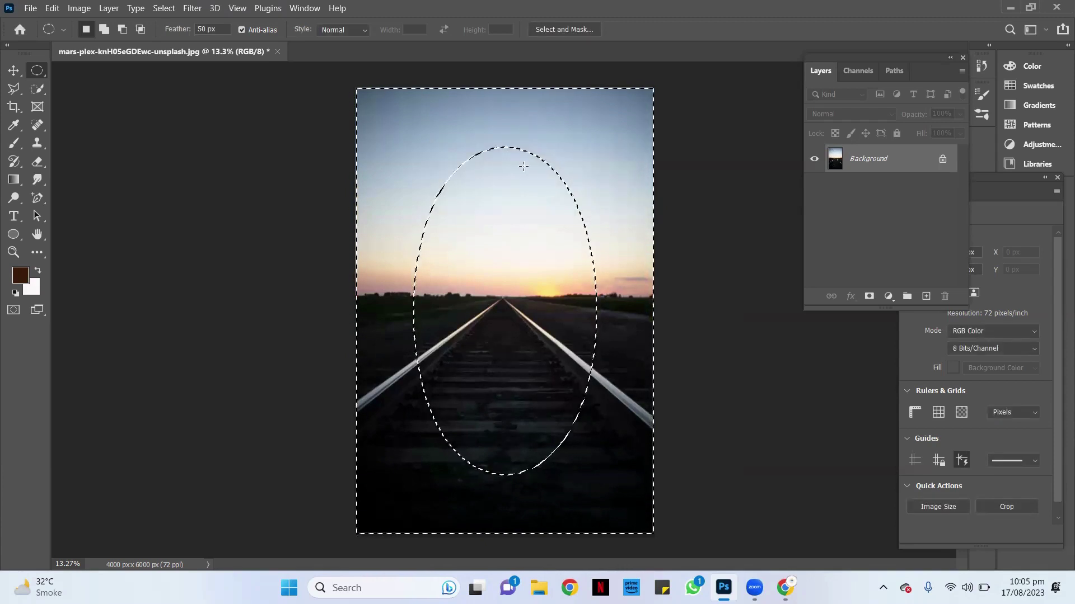
key("BackSpace")
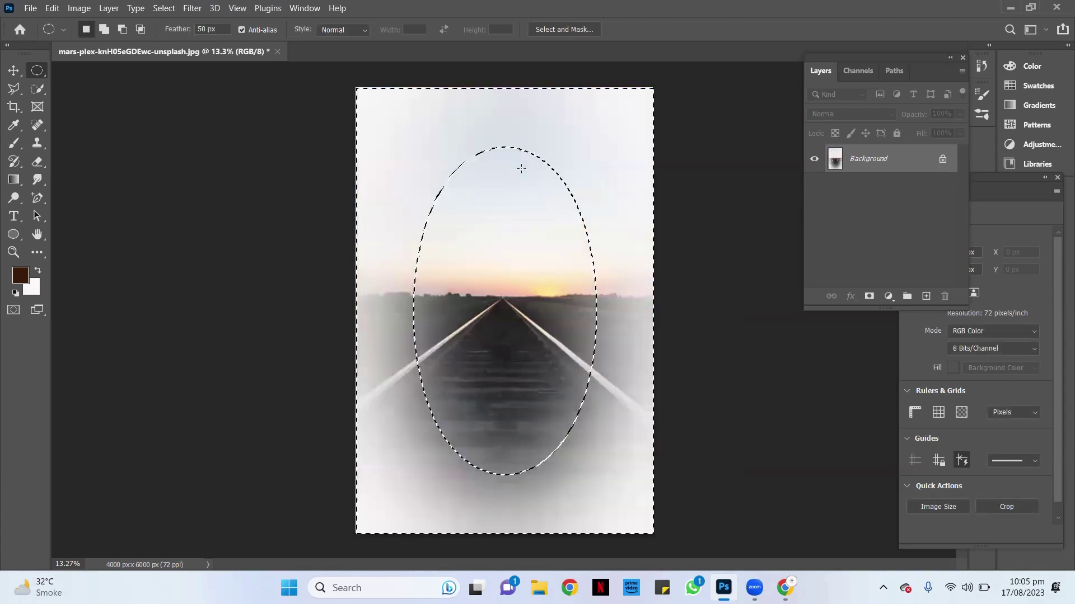
left_click(14, 70)
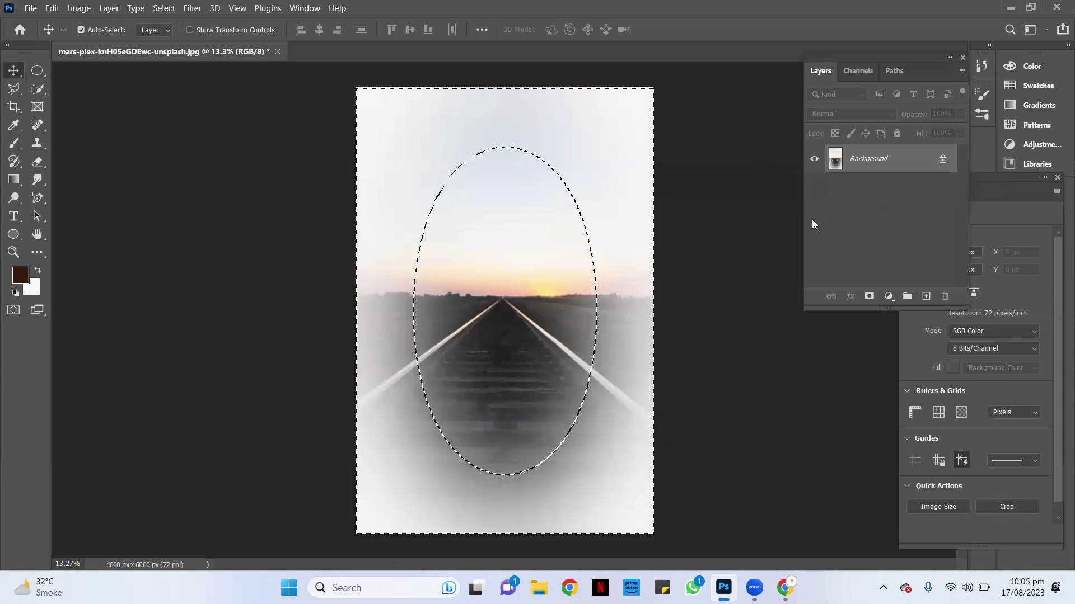
Undo the white fill and add a new Layer 1 above the Background
key("ctrl+z")
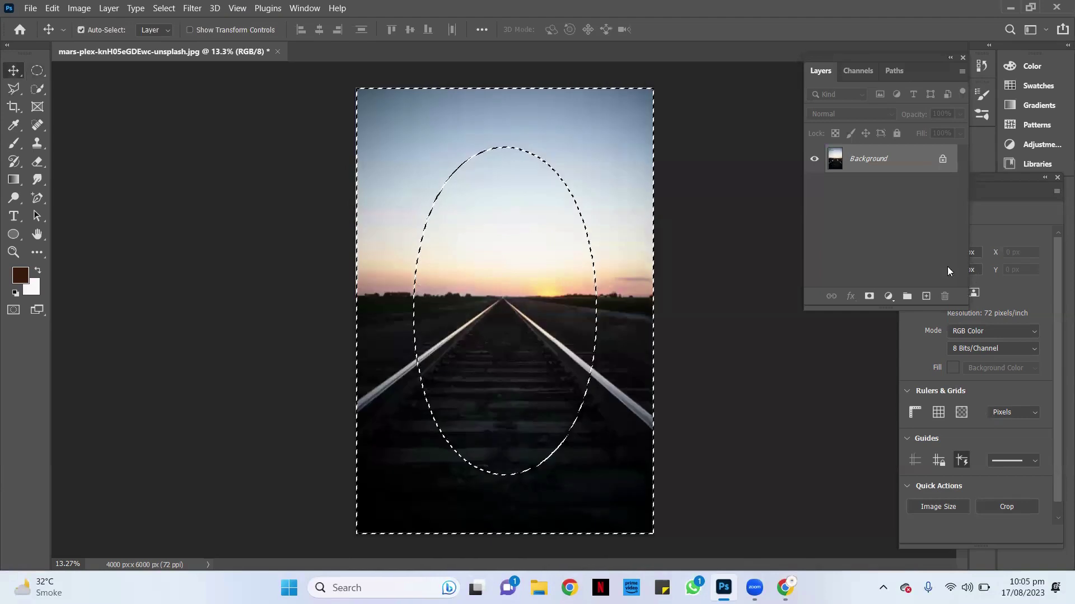
left_click(922, 300)
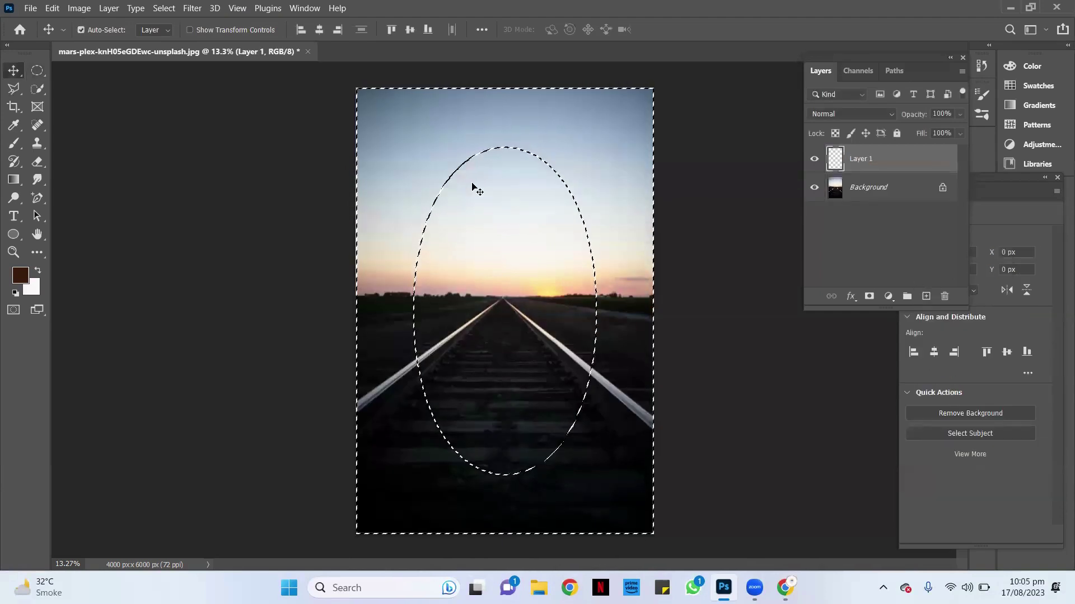
right_click(474, 187)
key("Escape")
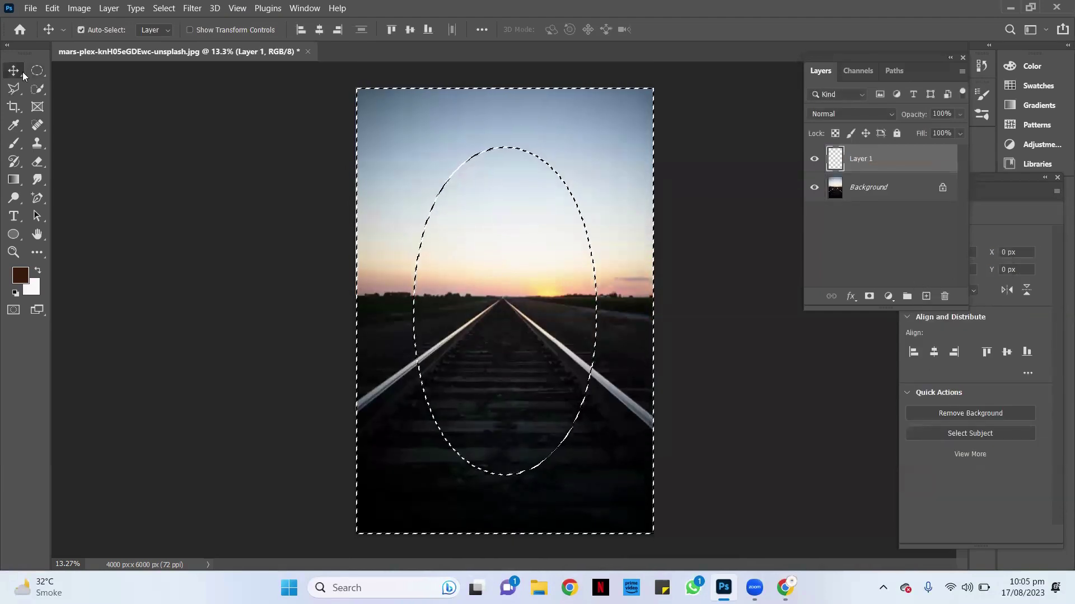
left_click(36, 71)
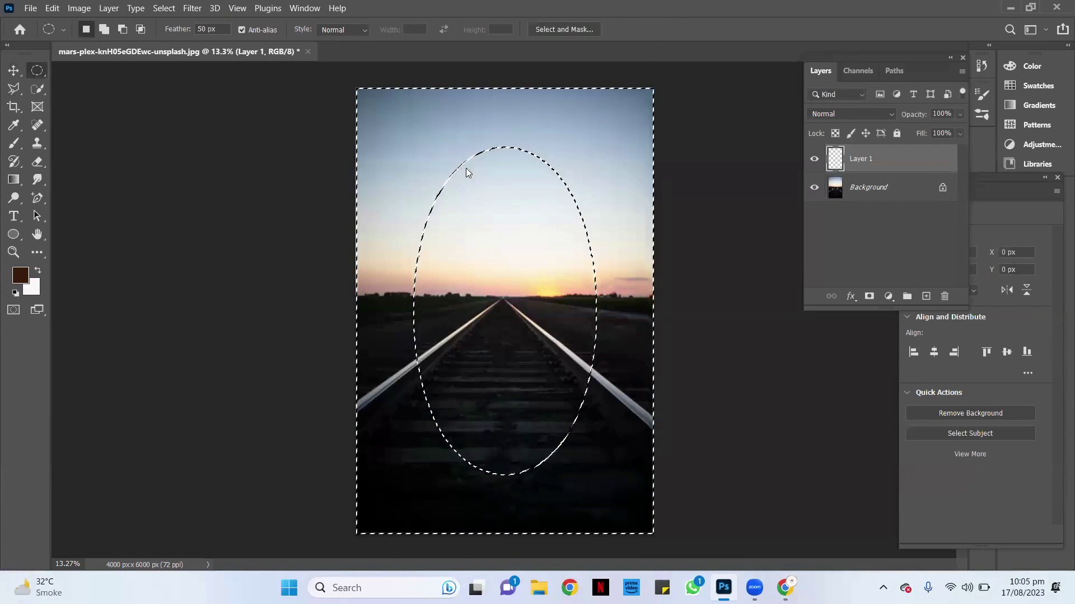
Test a 250-pixel feather with a white fill, then undo the fill
right_click(467, 172)
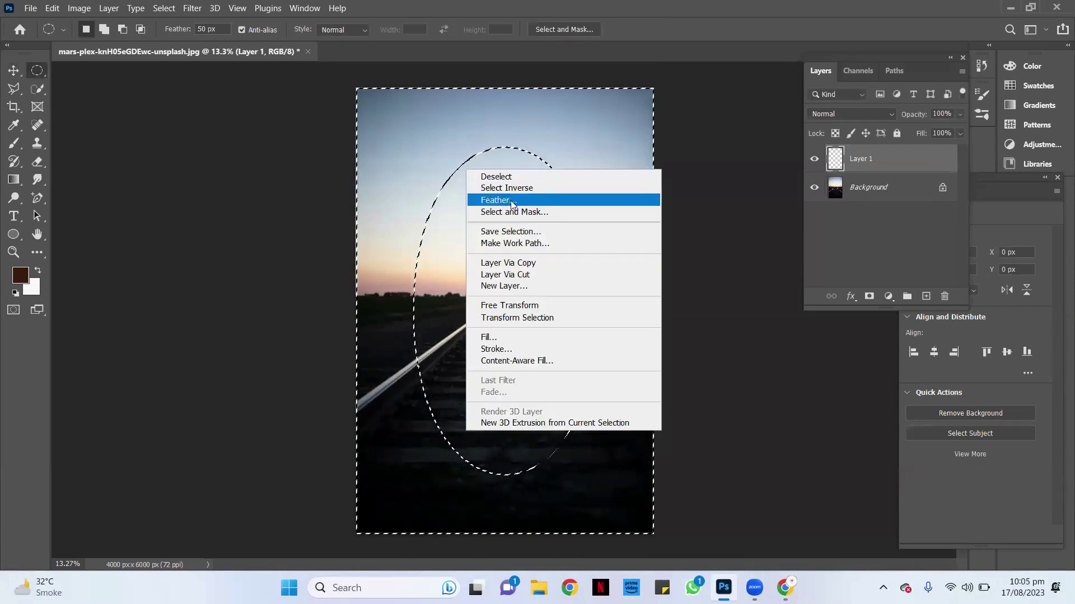
left_click(495, 200)
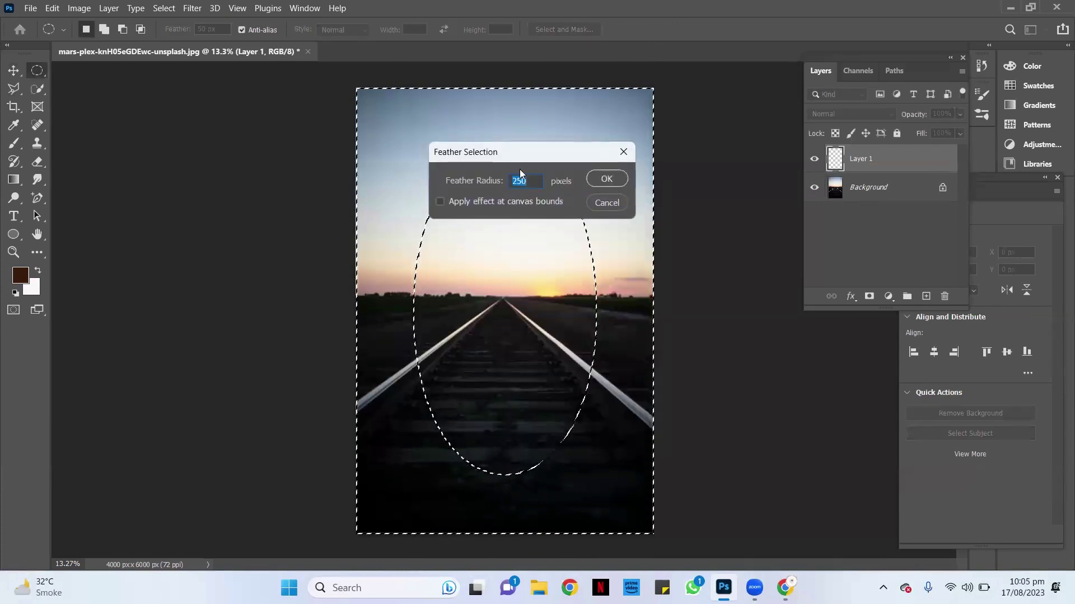
key("Return")
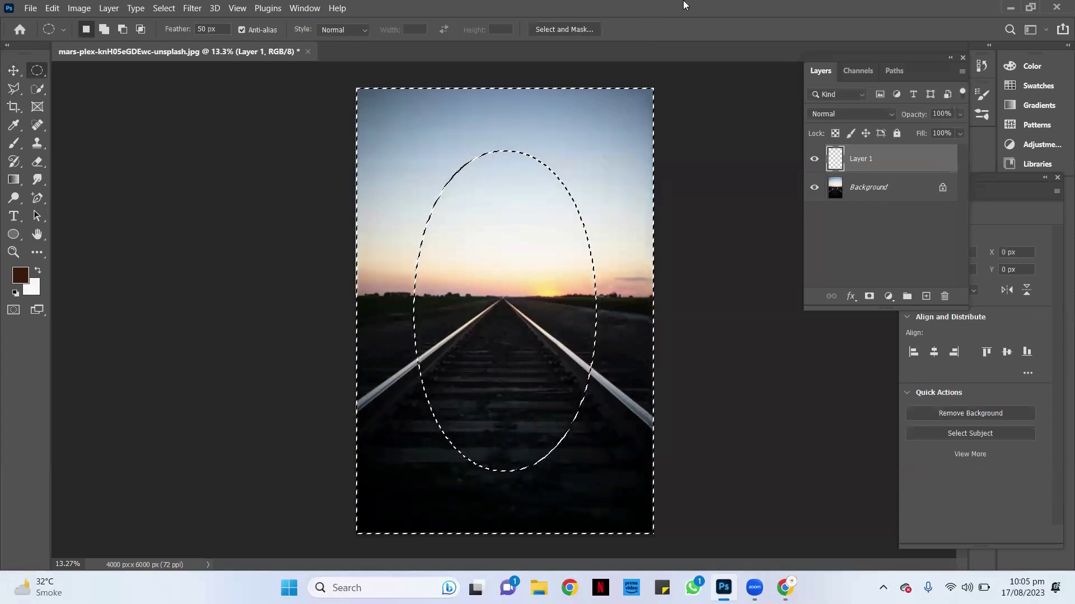
key("ctrl+BackSpace")
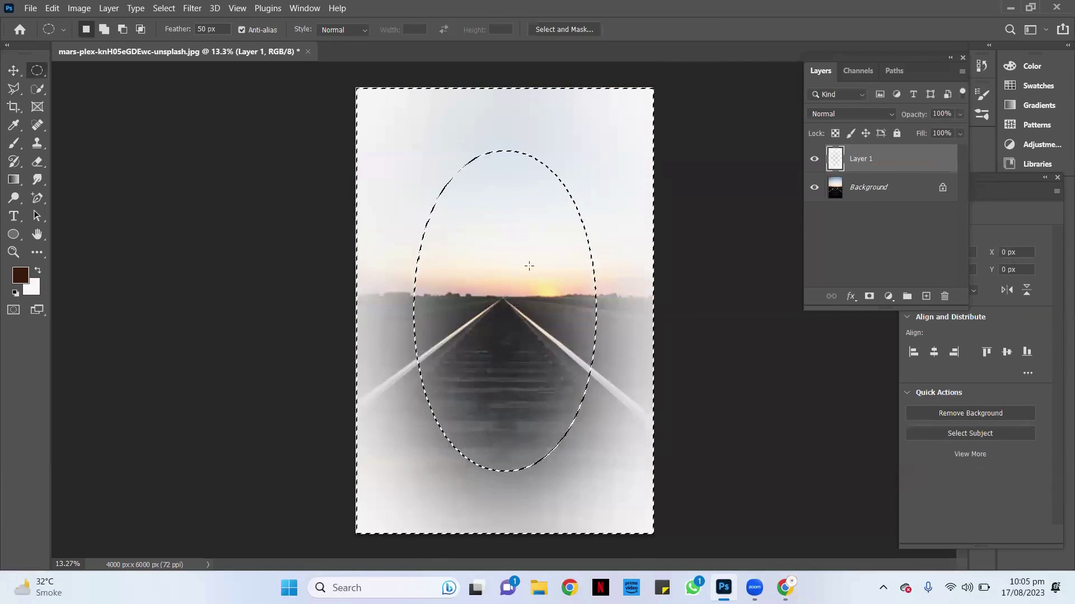
key("ctrl+z")
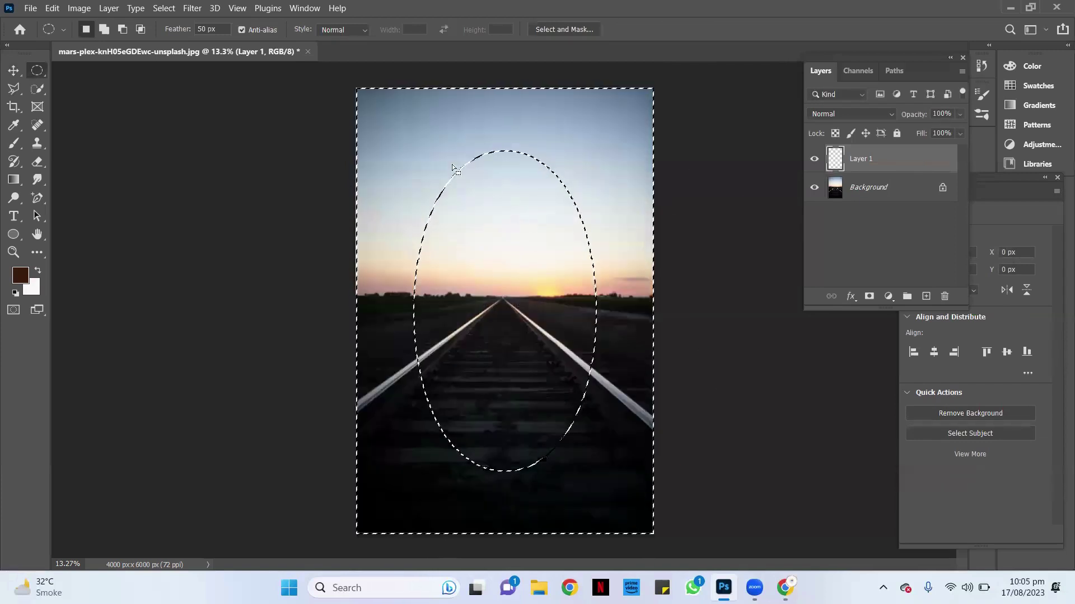
Feather the oval selection by 150 pixels
right_click(454, 167)
left_click(481, 192)
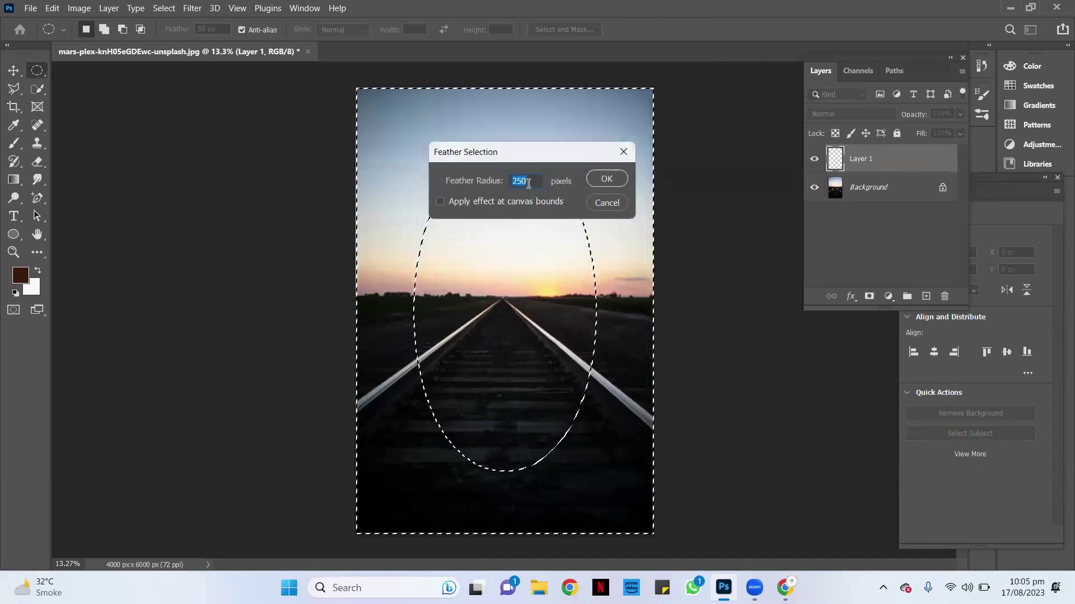
type("1")
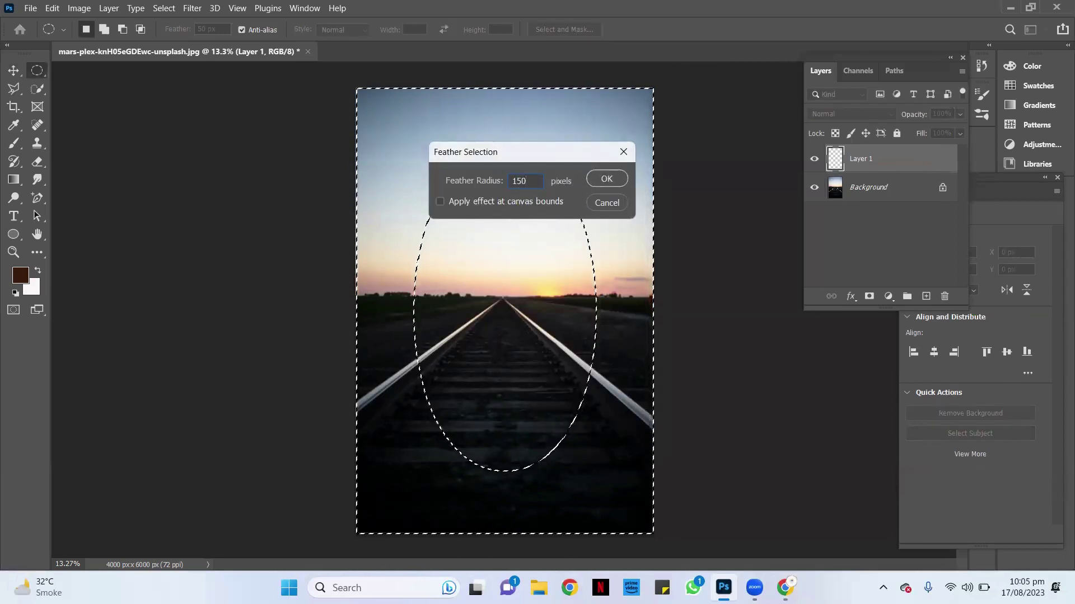
key("Return")
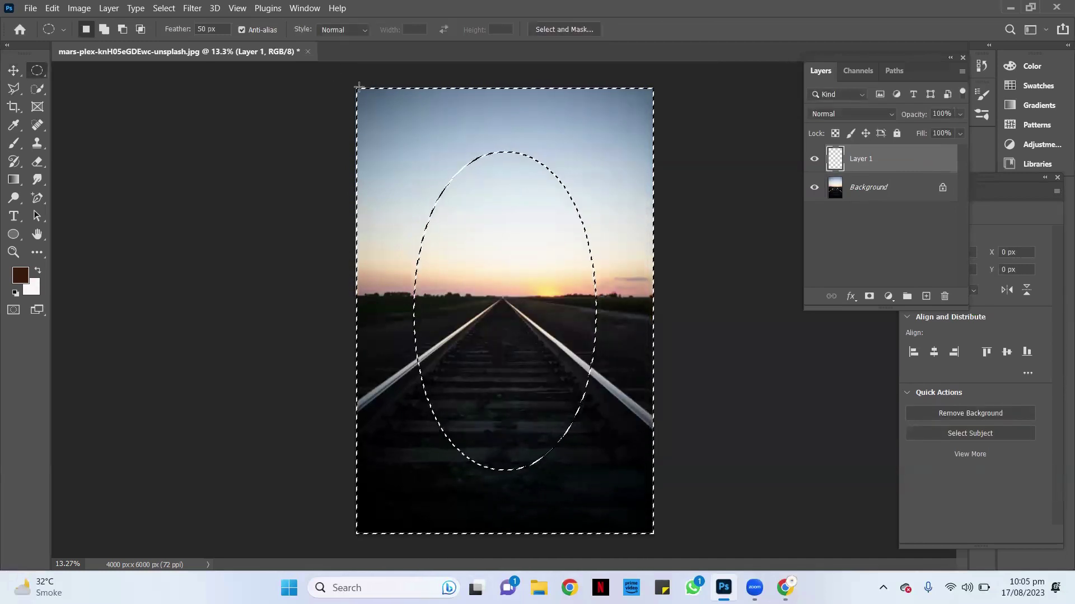
Set the background colour to grey-teal #60828b and fill outside the oval on Layer 1
left_click(35, 286)
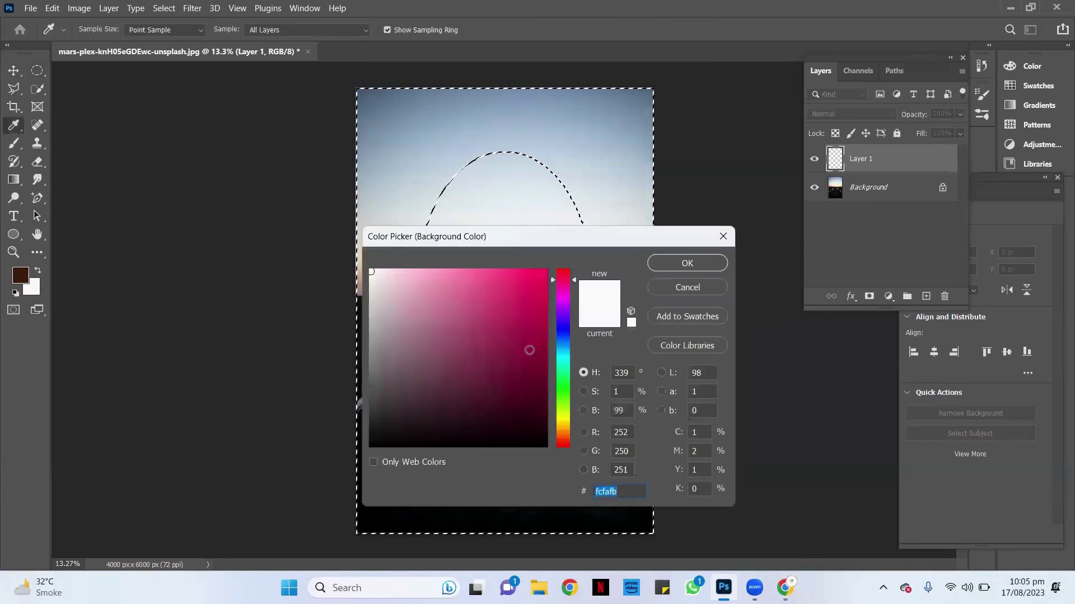
left_click(558, 352)
left_click(447, 277)
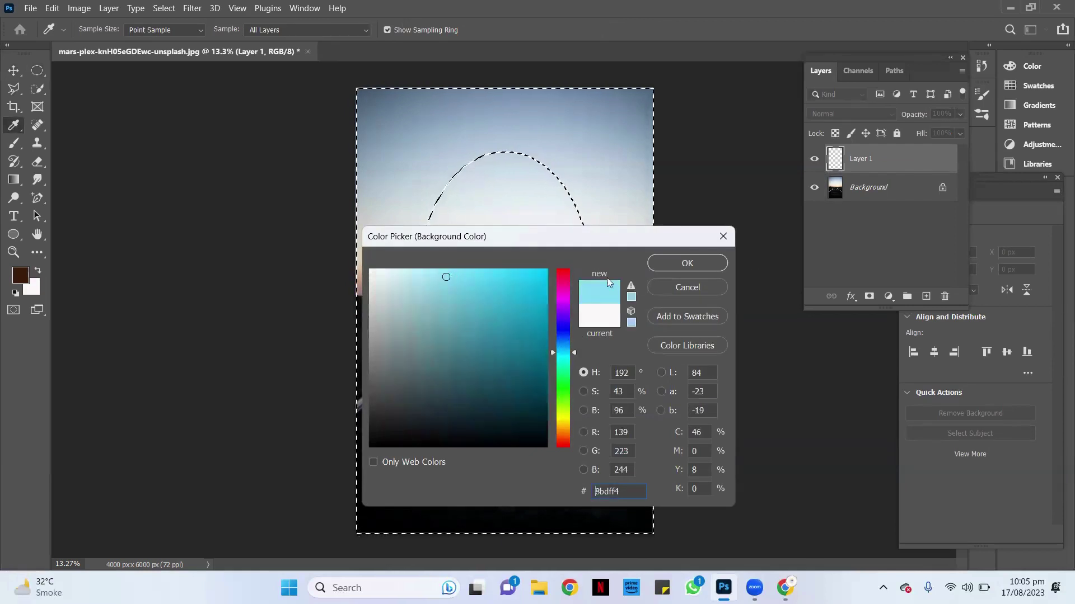
left_click(416, 314)
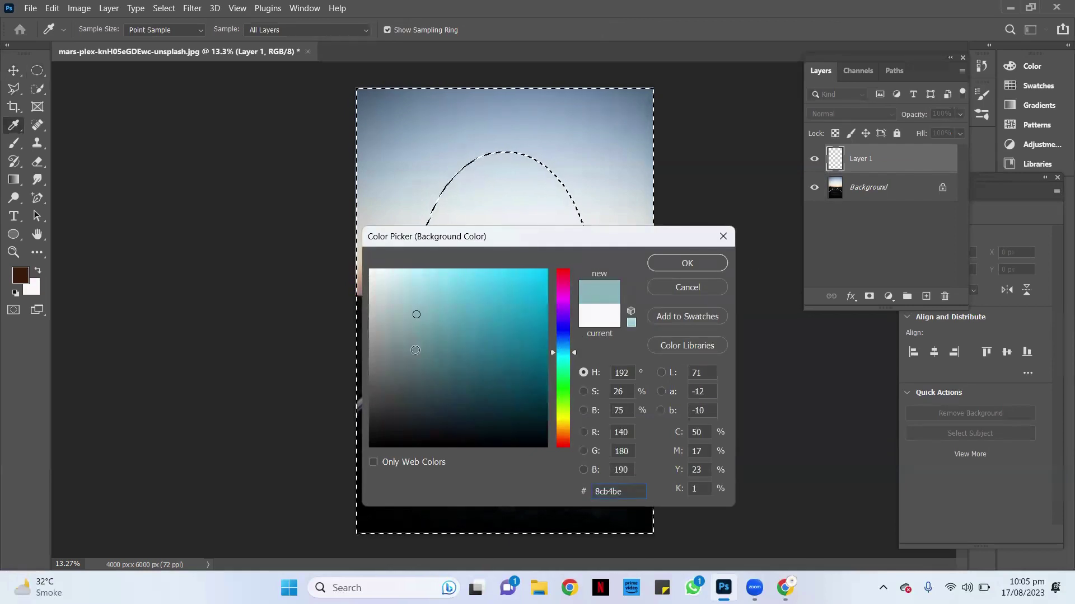
left_click(424, 351)
left_click(682, 264)
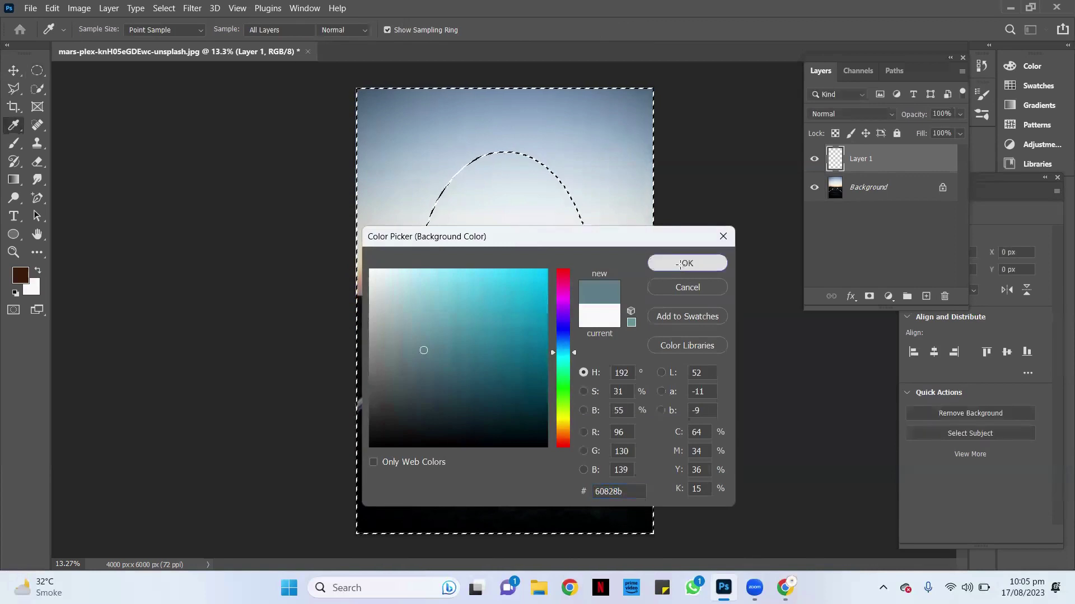
key("m")
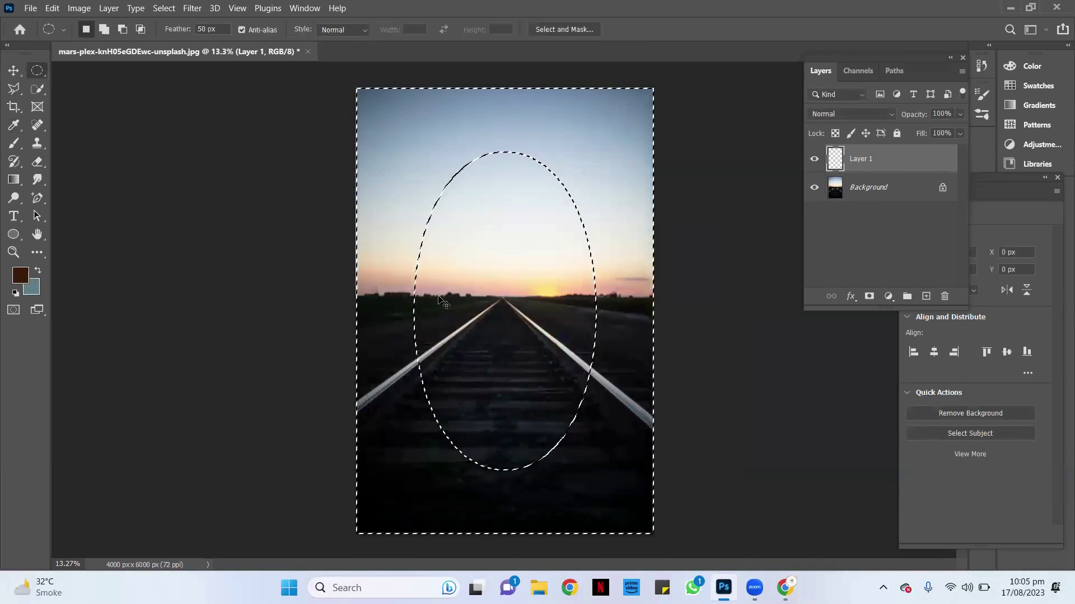
key("ctrl+BackSpace")
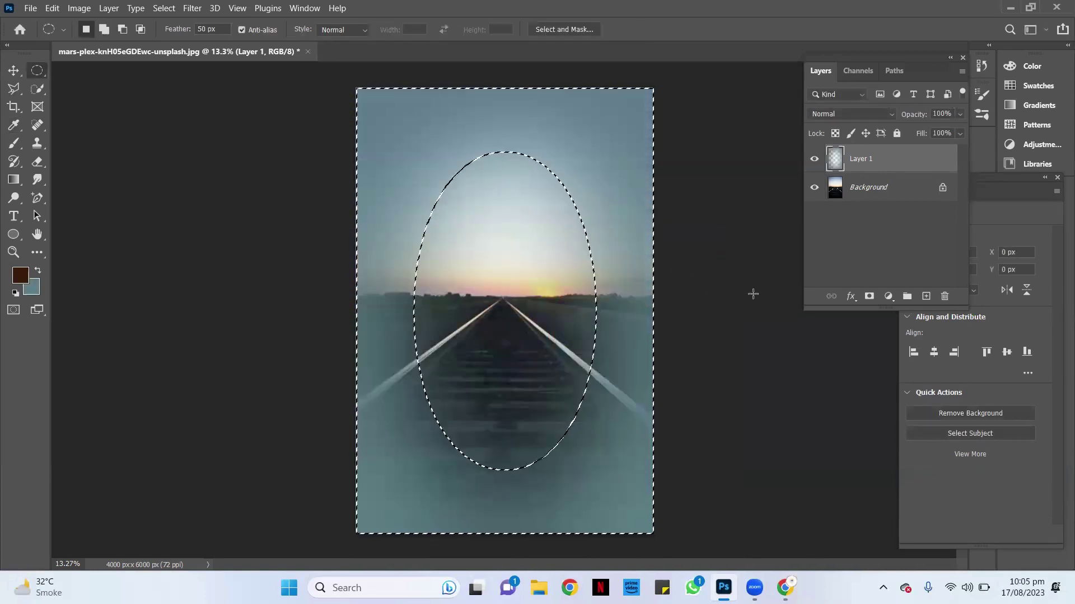
Reactivate Layer 1 and return to the Elliptical Marquee tool
left_click(13, 69)
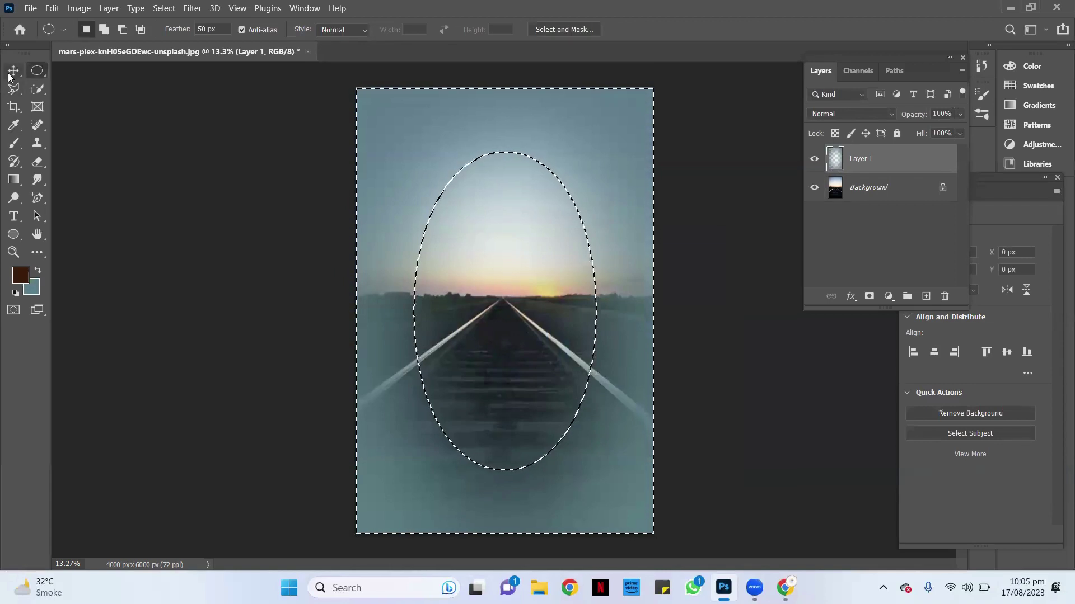
left_click(246, 170)
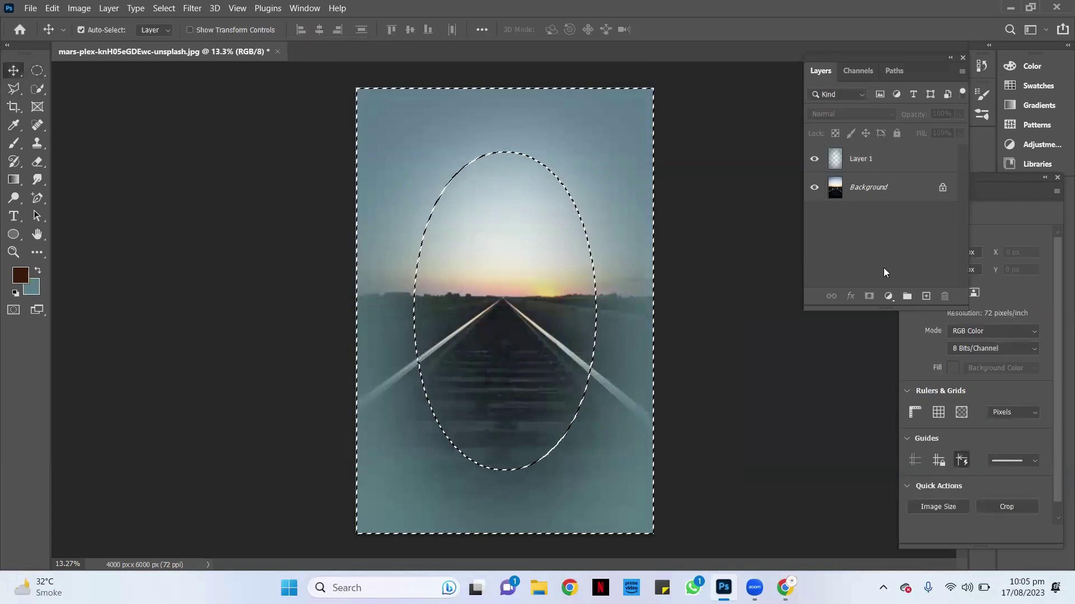
left_click(862, 185)
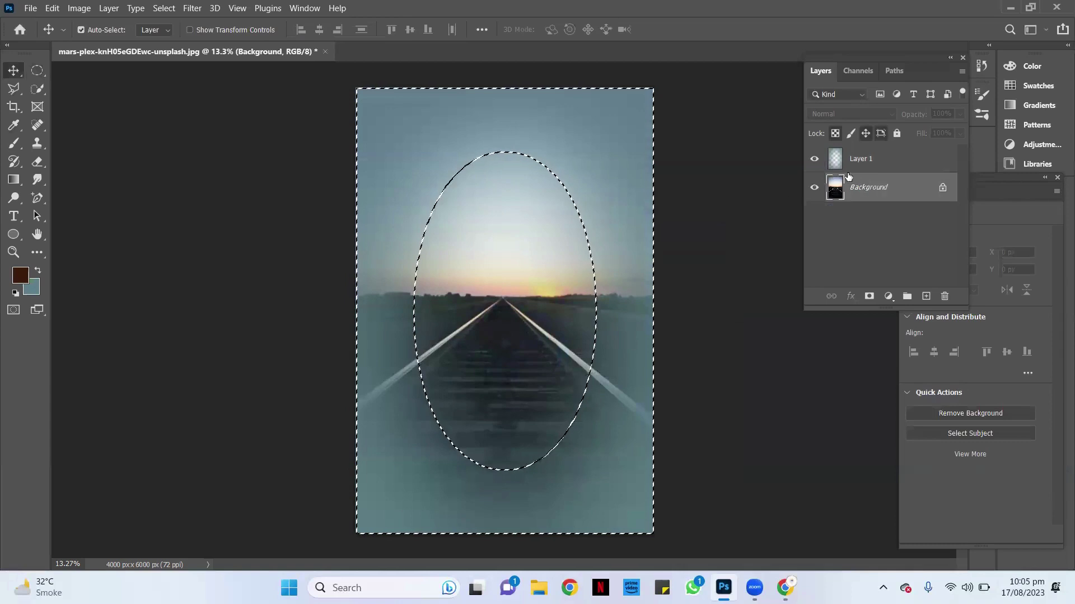
left_click(857, 163)
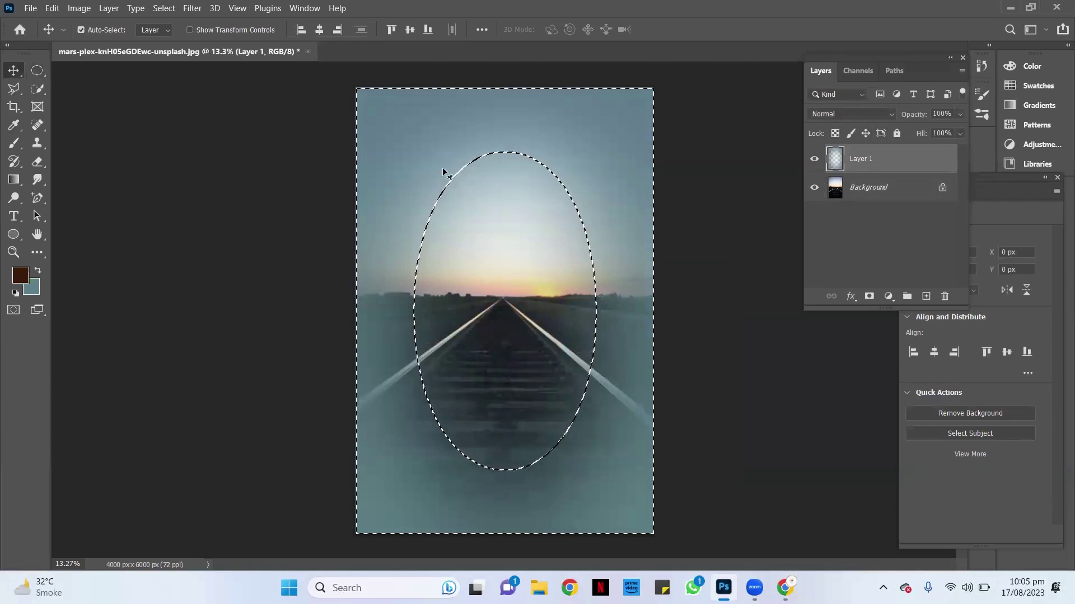
left_click(37, 70)
right_click(426, 194)
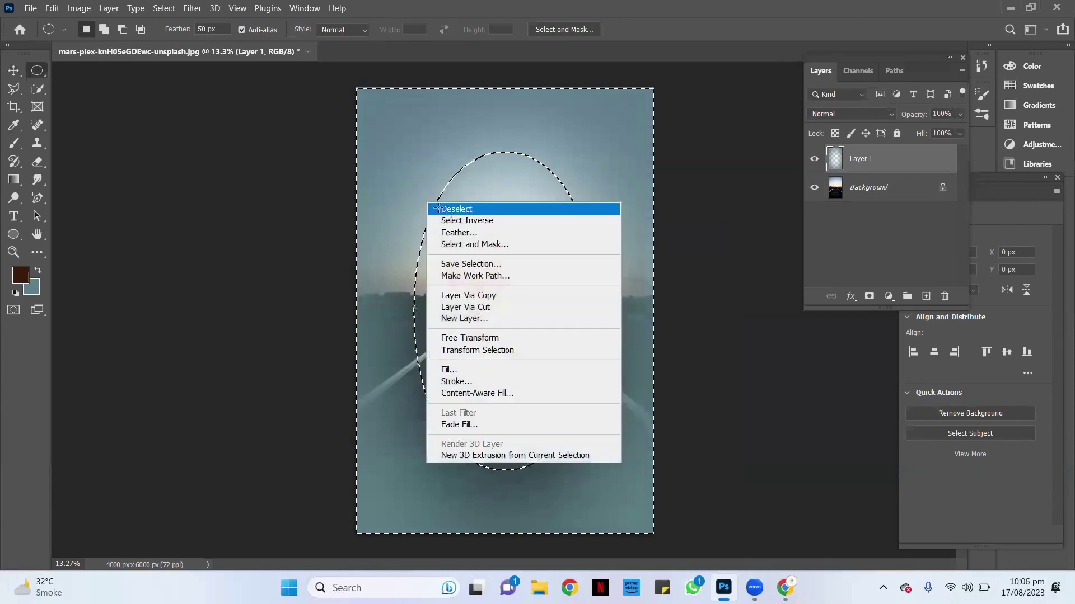
Deselect and zoom out slightly to view the grey-teal vignette cleanly
left_click(445, 204)
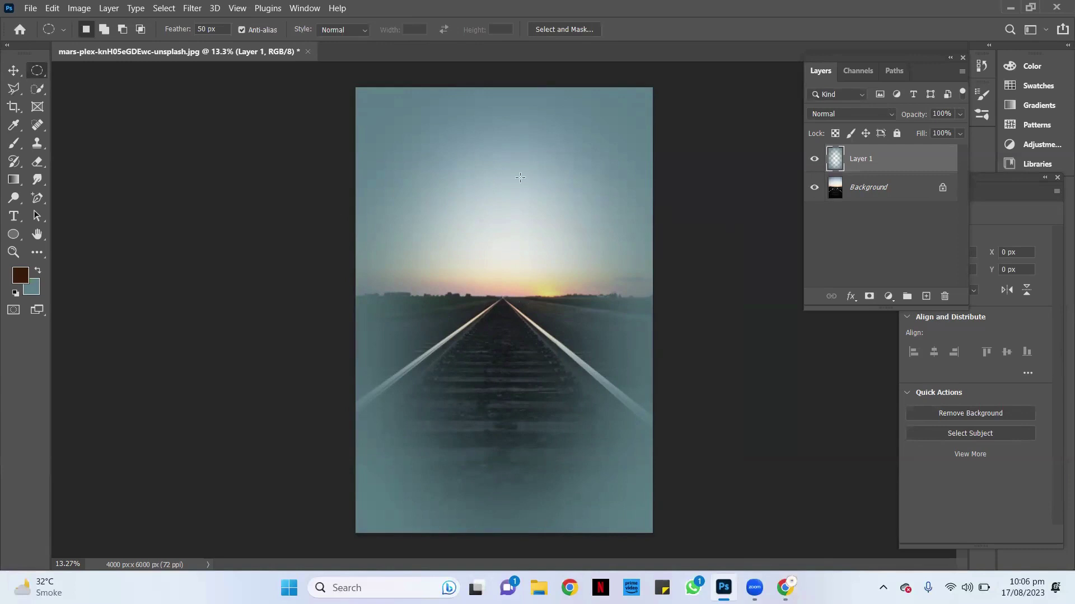
scroll(520, 177, "down", 1)
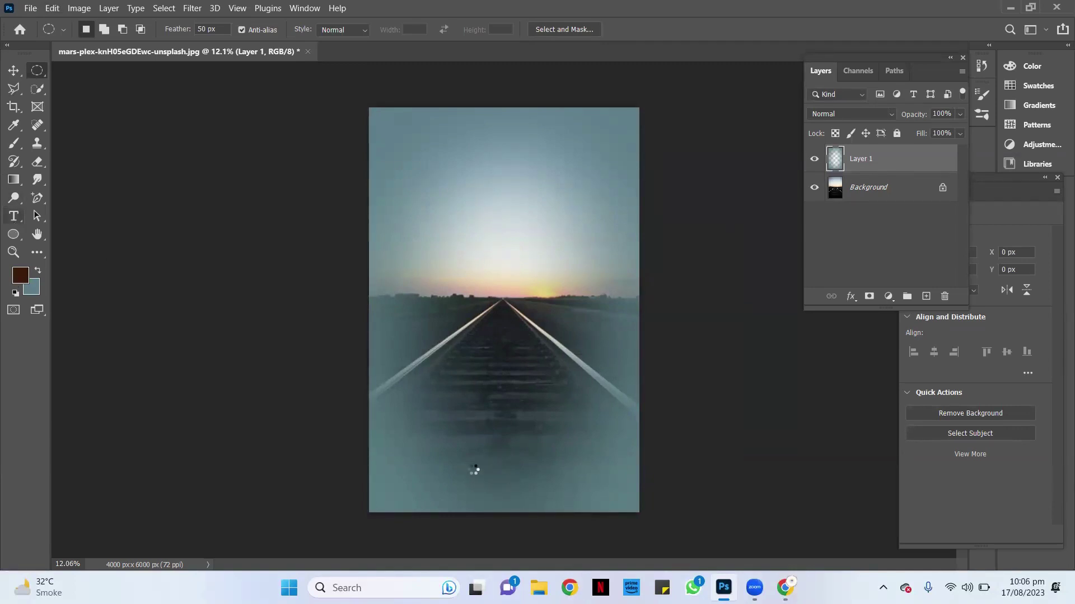
Place a text insertion point near the image bottom and set the size to 200 pt
left_click(483, 465)
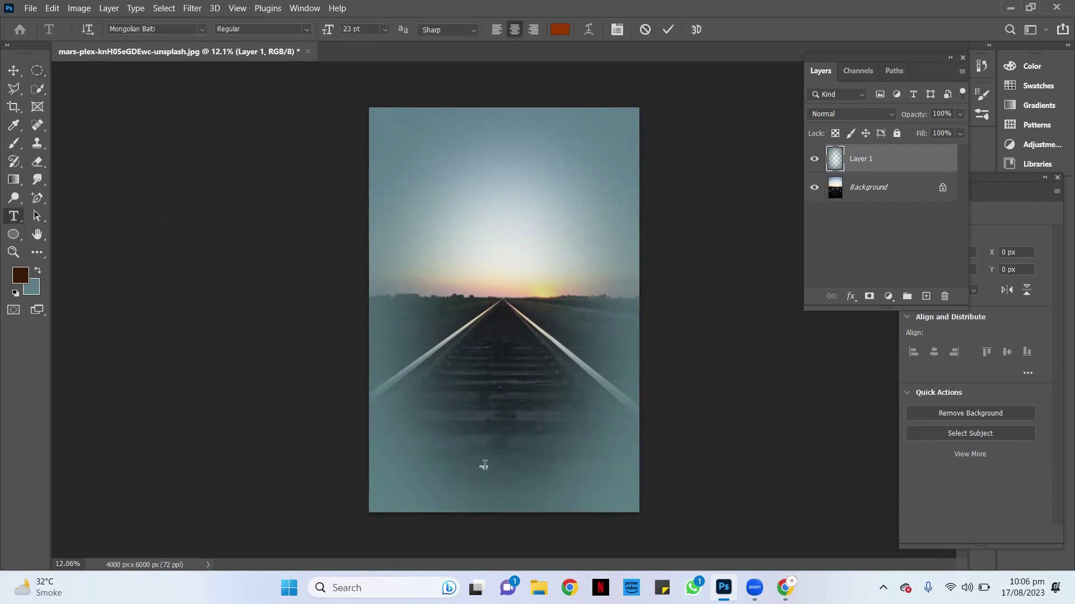
scroll(475, 481, "up", 3)
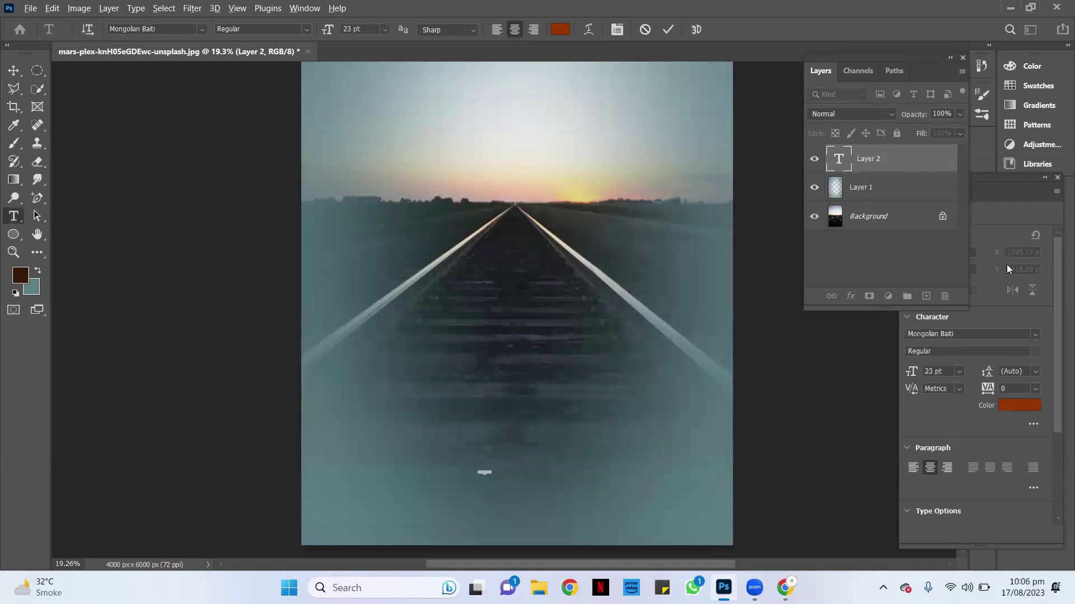
scroll(683, 332, "up", 2)
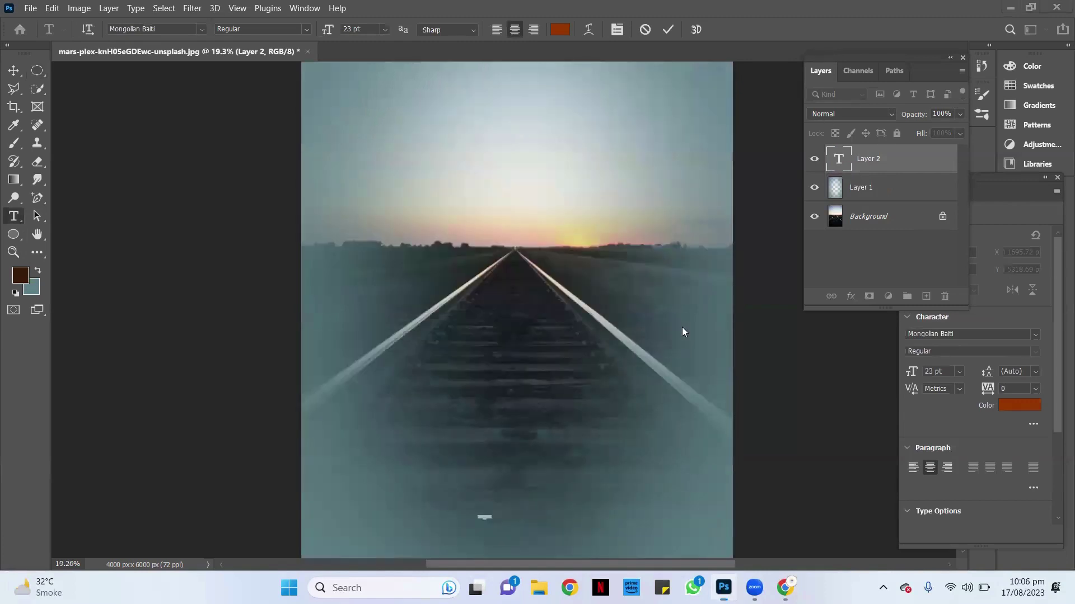
double_click(934, 371)
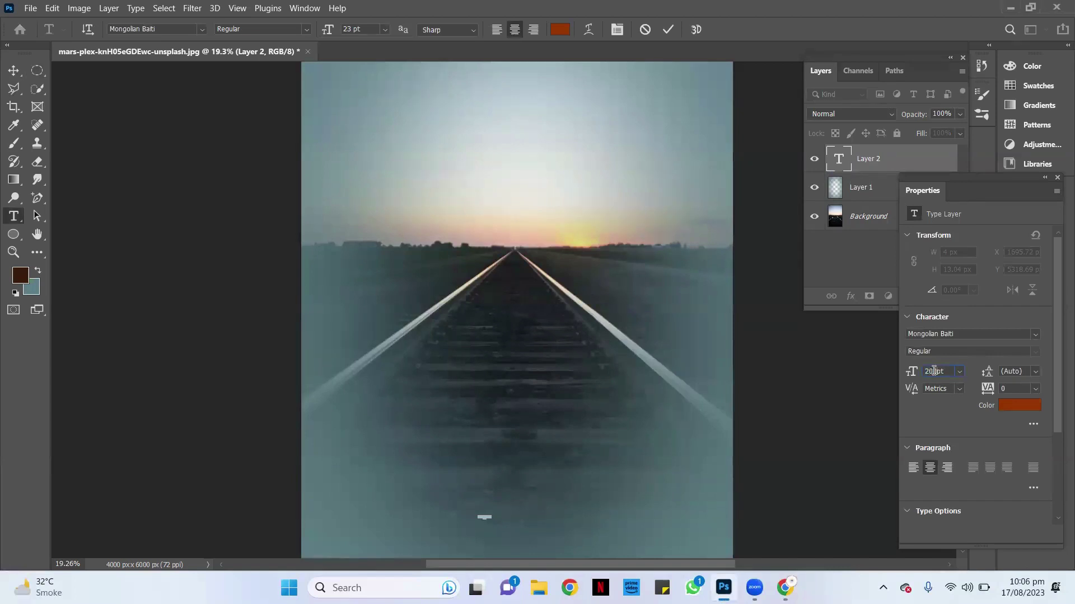
type("0")
key("Return")
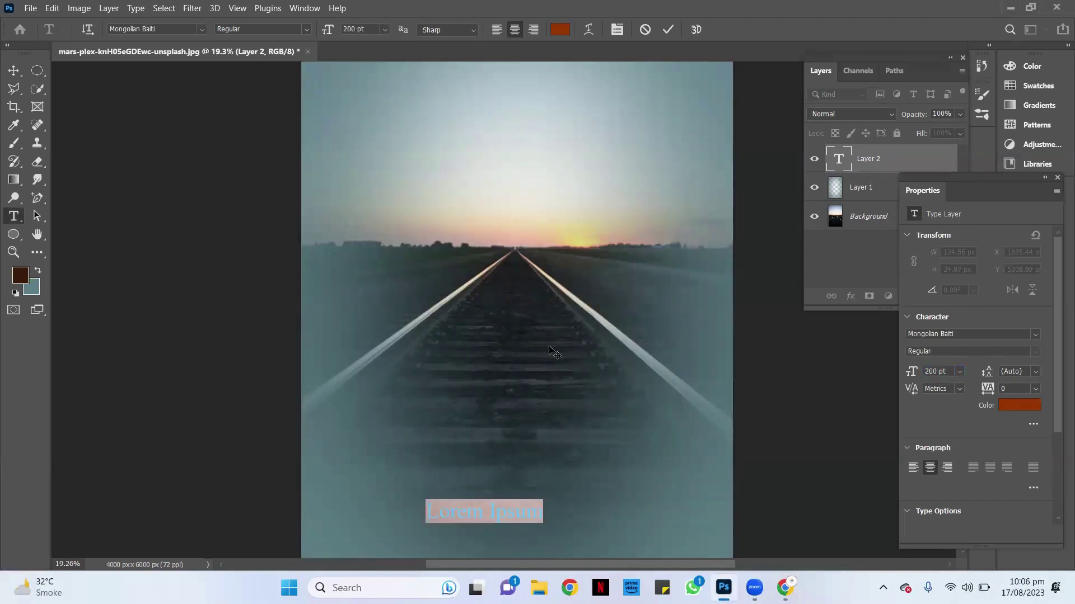
scroll(537, 352, "up", 2)
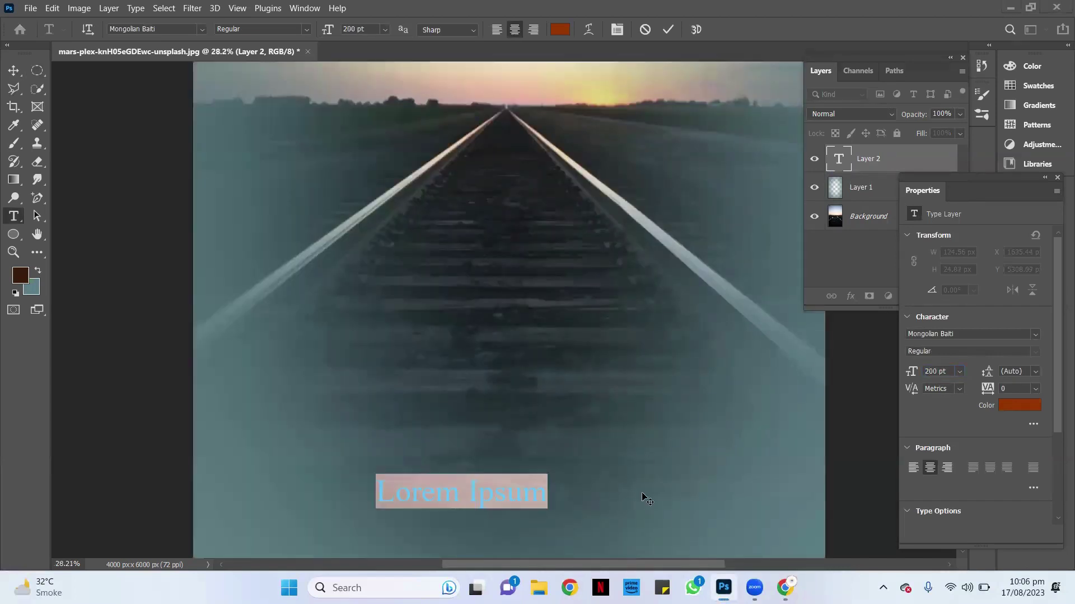
Replace the placeholder with 'FEATHER EFFECT' and commit the text layer
triple_click(479, 485)
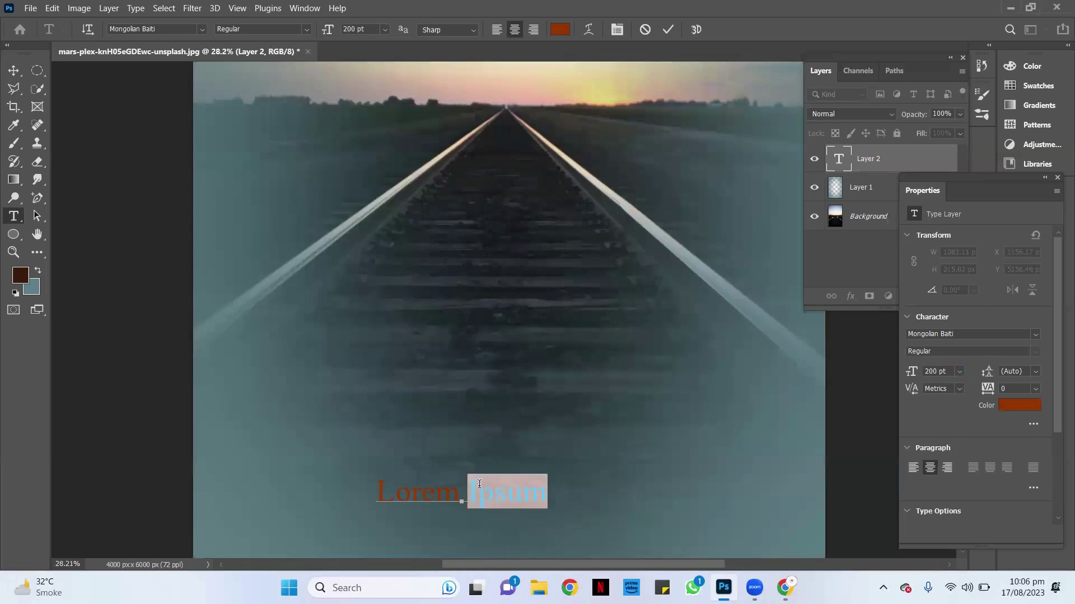
type("FEA")
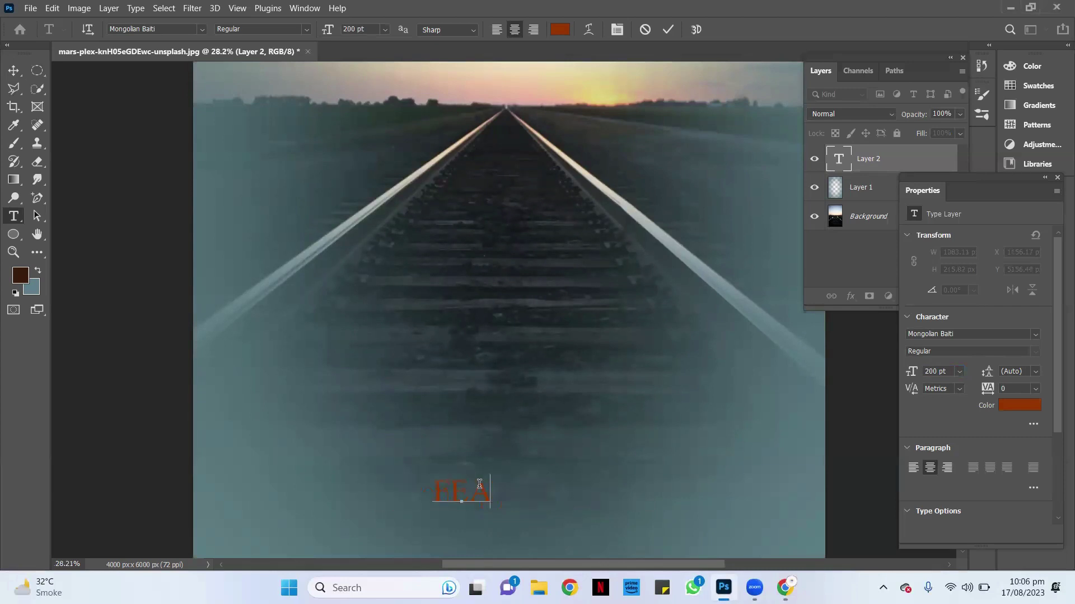
type("THER ")
type("EFFET")
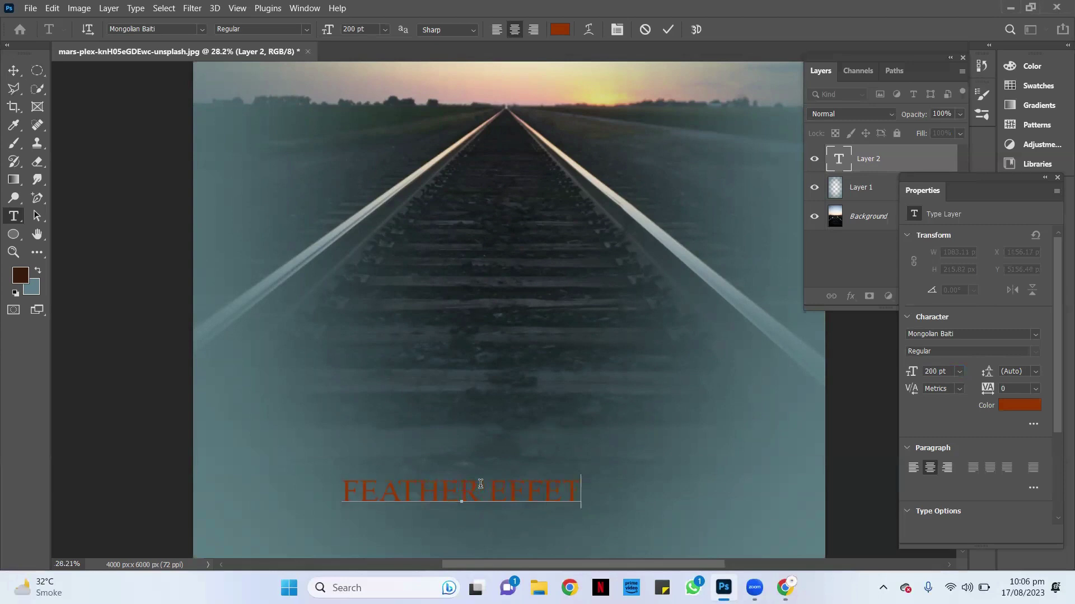
key("BackSpace")
type("C")
key("Right")
left_click(13, 70)
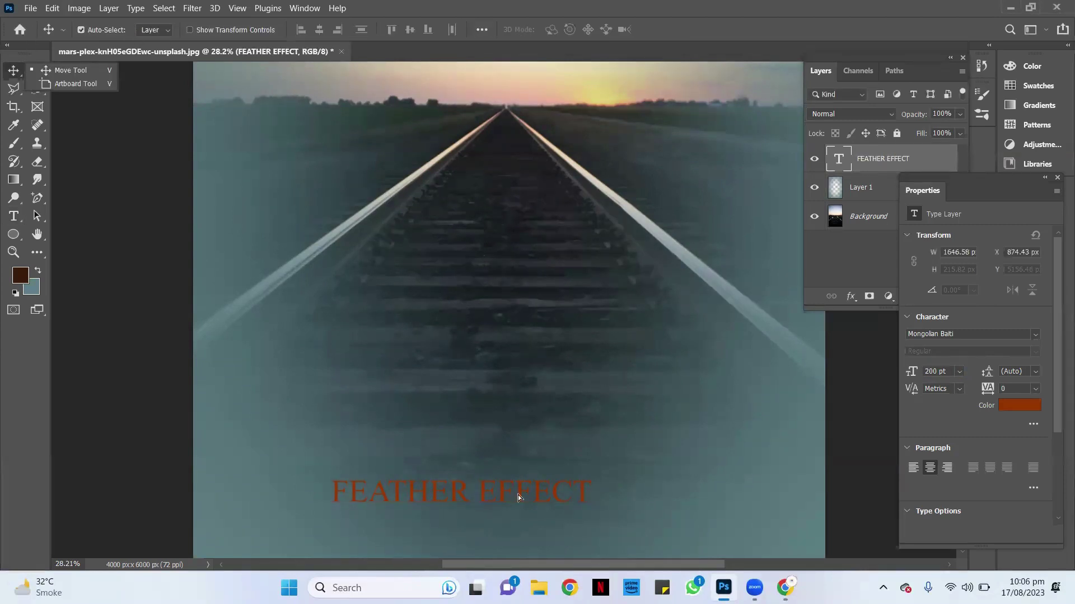
Nudge the FEATHER EFFECT caption right and recolour its text near-white
left_click_drag(487, 494, 546, 500)
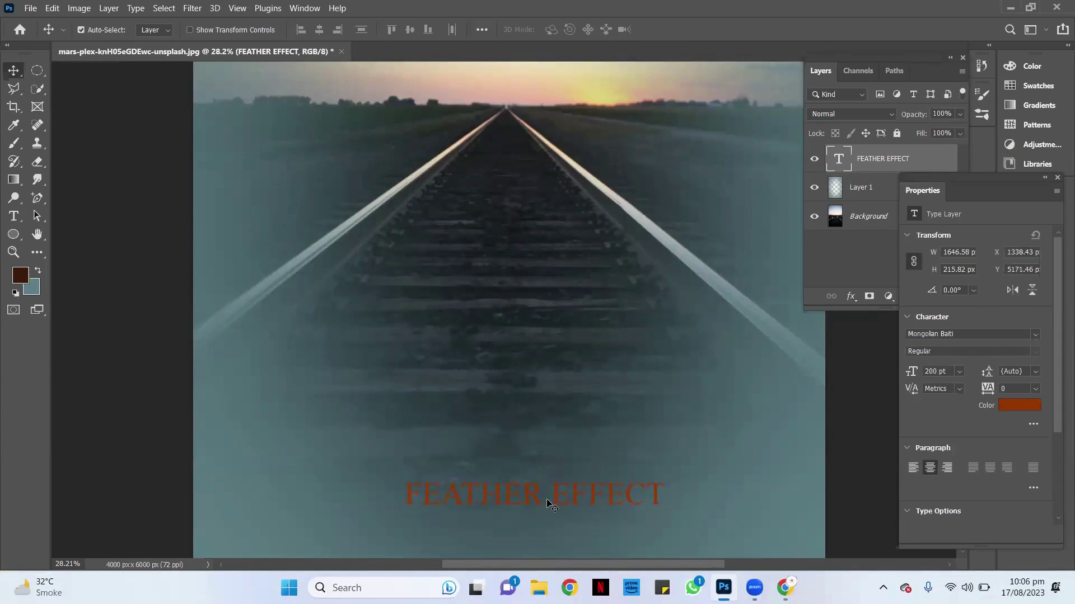
double_click(547, 500)
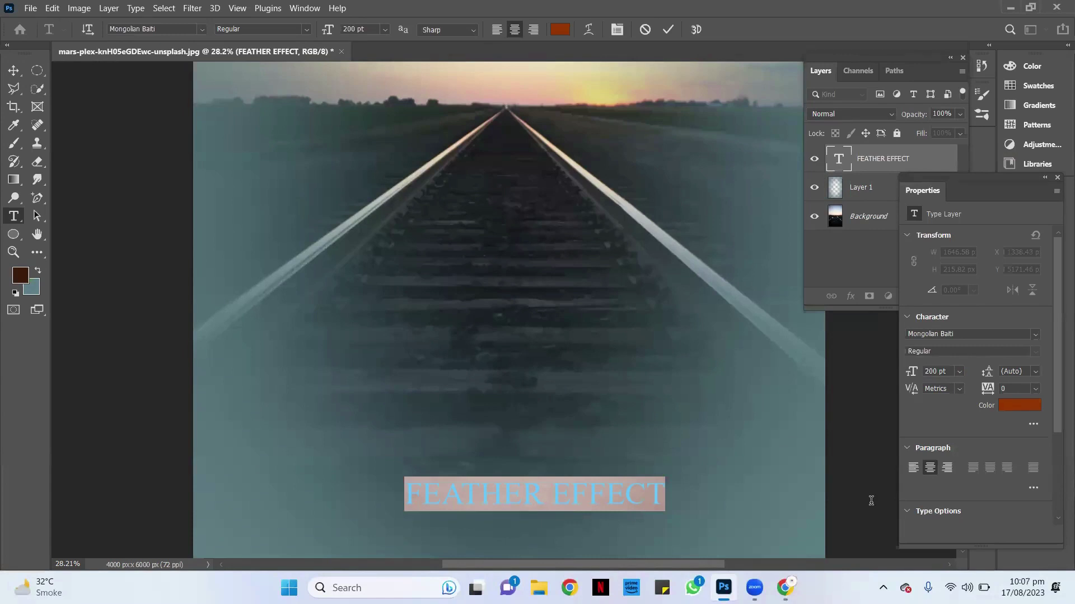
left_click(1007, 409)
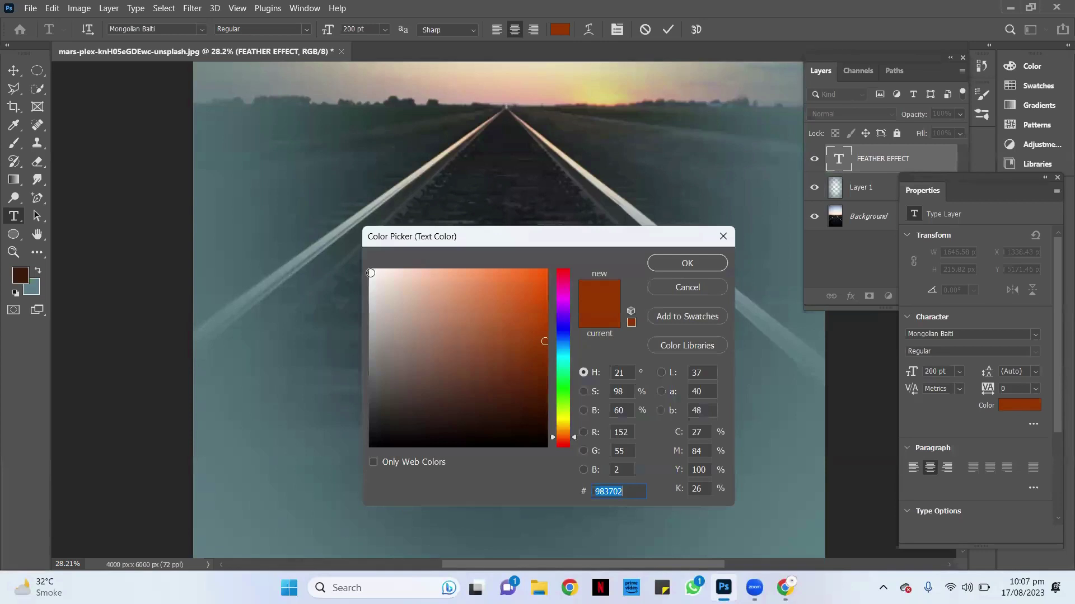
left_click(370, 273)
left_click(687, 263)
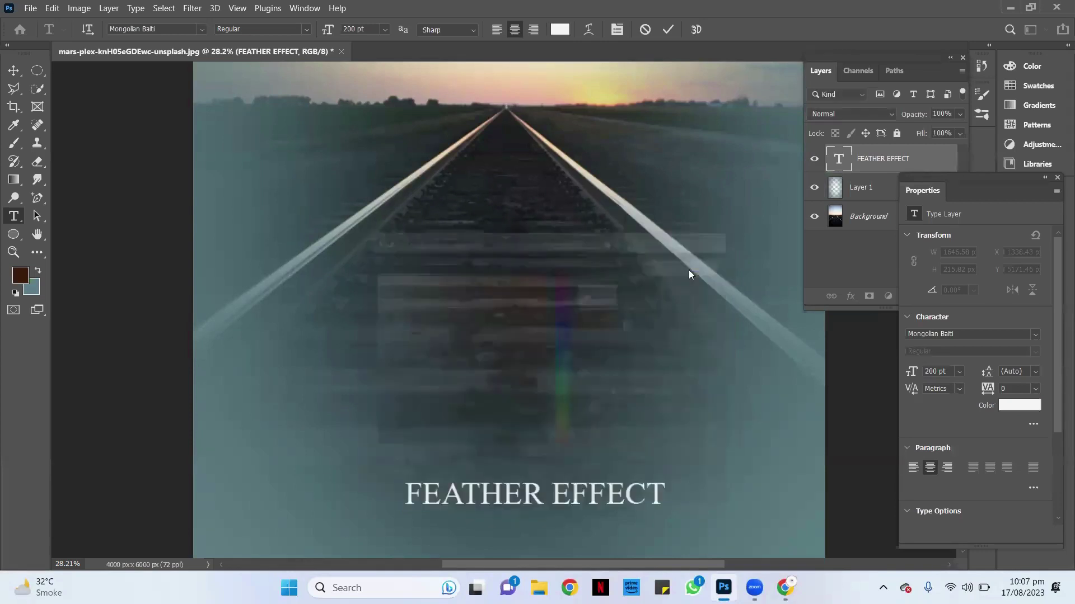
key("ctrl+Return")
Drag the caption so it sits centred near the bottom of the photo
key("v")
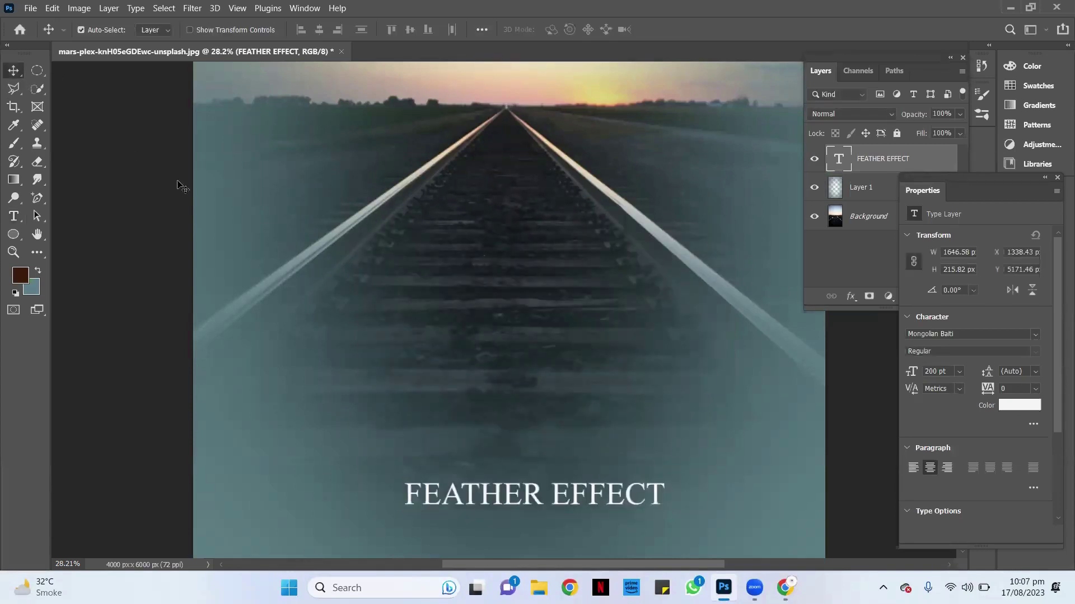
scroll(557, 284, "down", 2)
scroll(557, 285, "down", 1)
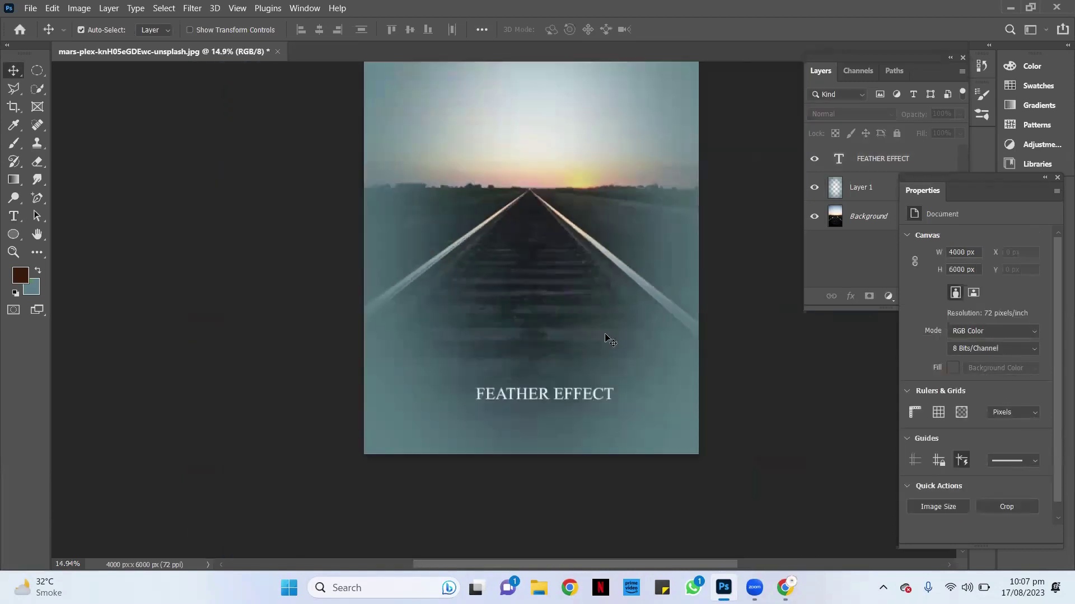
mouse_move(547, 398)
left_mouse_down()
mouse_move(540, 415)
mouse_move(550, 418)
left_mouse_up()
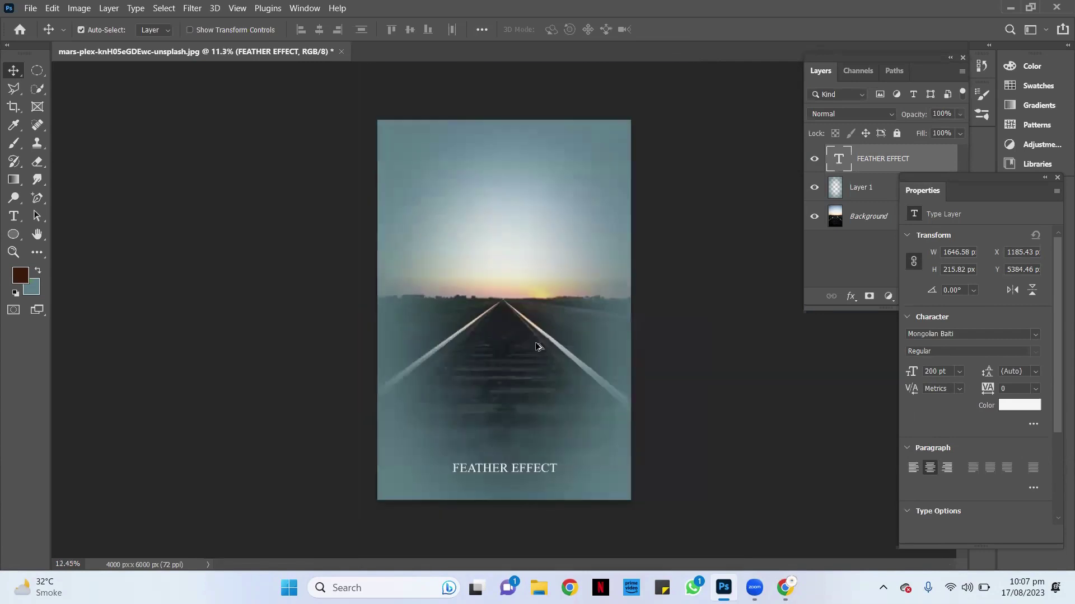
Zoom out to view the whole railway image
key("ctrl+minus")
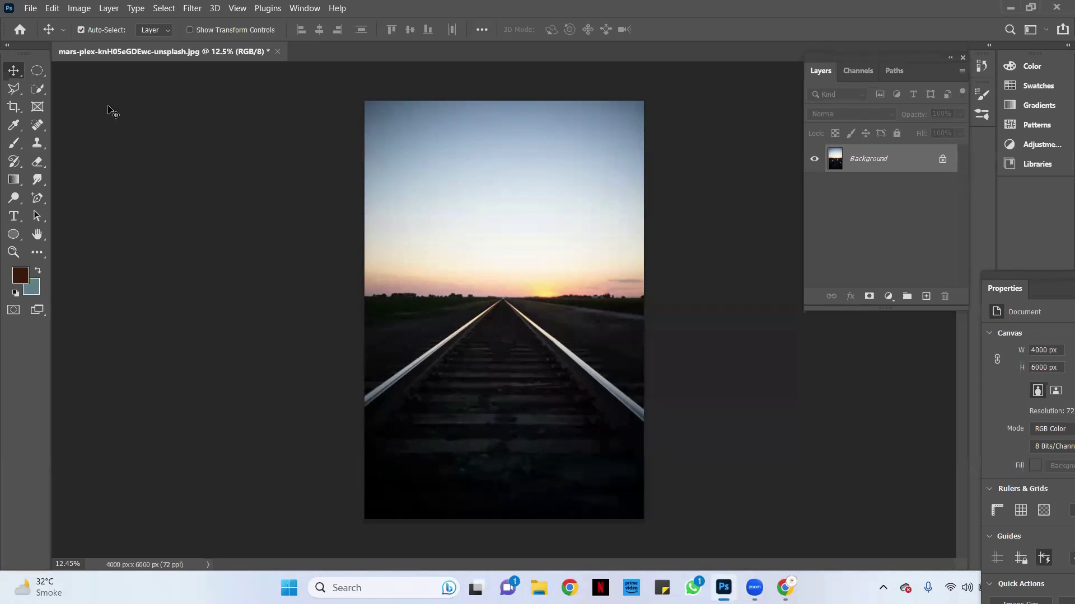
Draw a tall elliptical selection centred over the tracks and add empty Layer 1
left_click(37, 70)
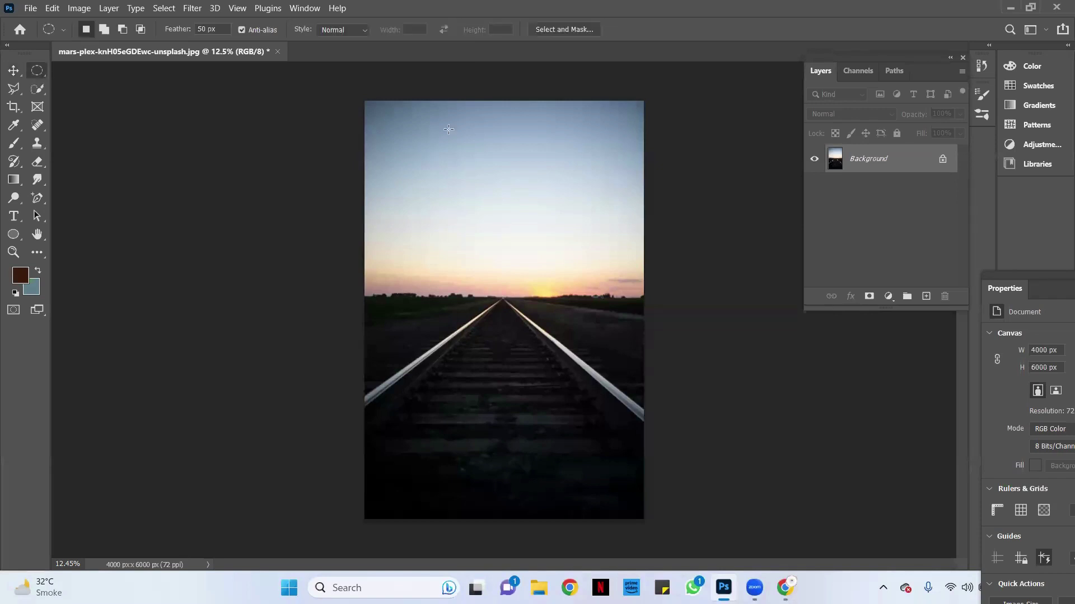
mouse_move(449, 129)
left_mouse_down()
mouse_move(643, 501)
mouse_move(660, 426)
left_mouse_up()
key("ctrl+shift+d")
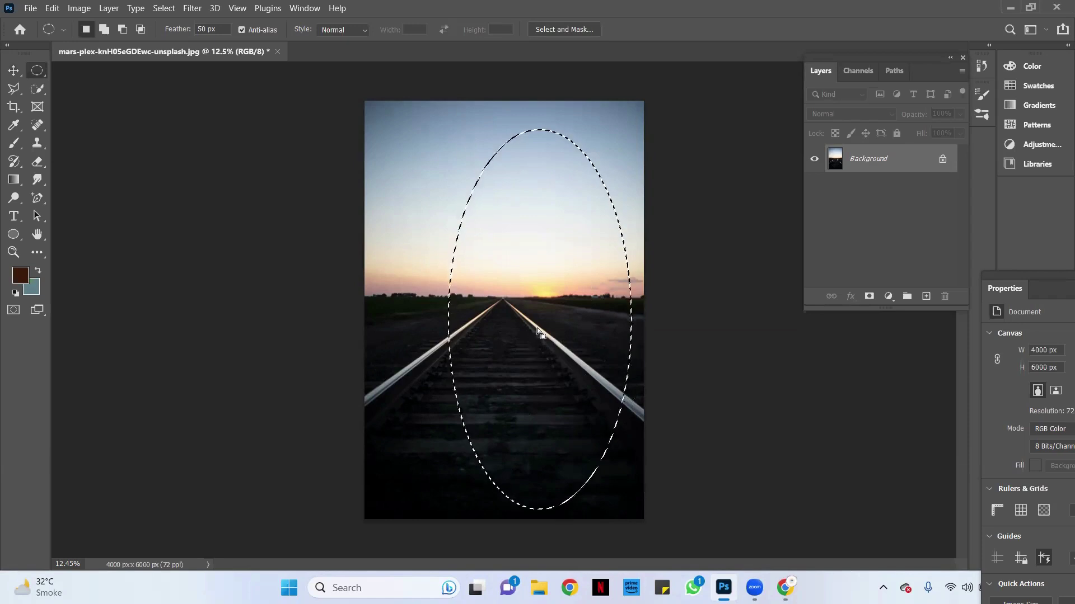
left_click_drag(535, 329, 499, 331)
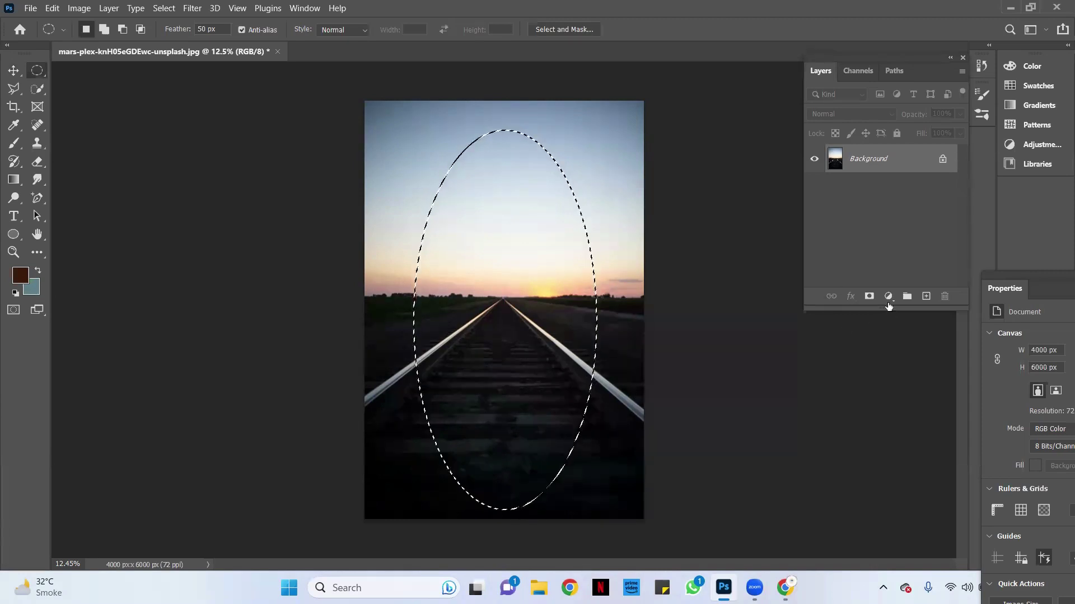
left_click(926, 298)
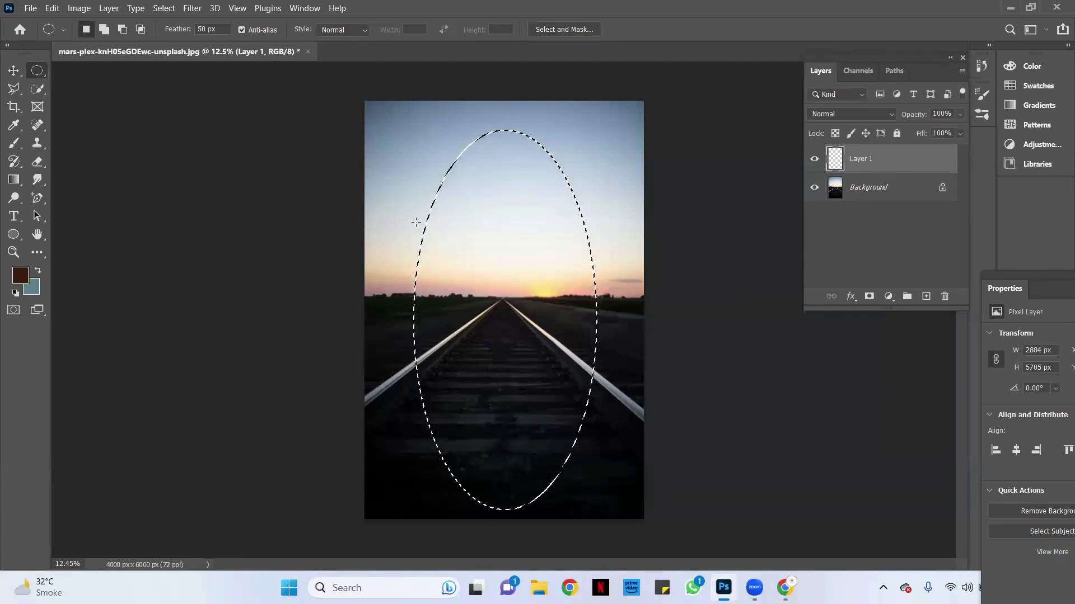
Feather the oval selection's edge with a 200-pixel radius
right_click(485, 201)
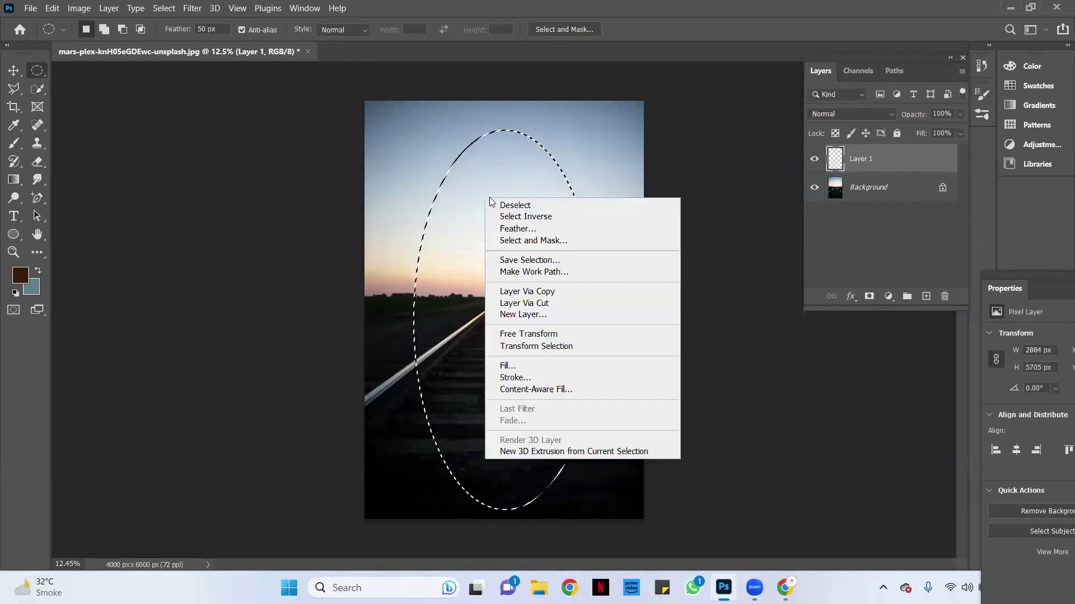
left_click(531, 230)
left_click(523, 180)
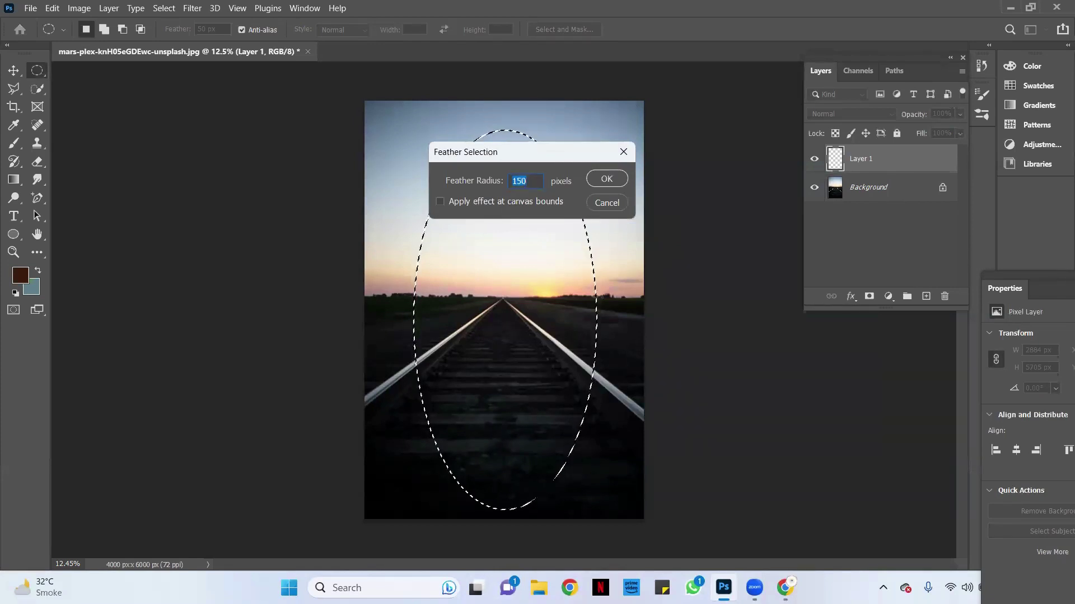
type("200")
key("Return")
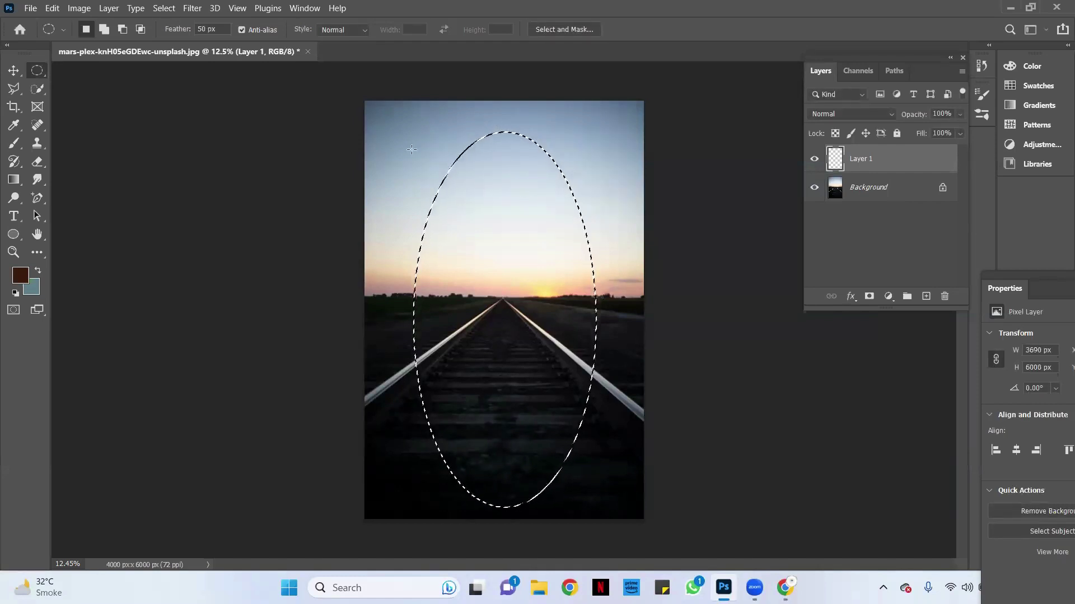
right_click(462, 159)
left_click(495, 170)
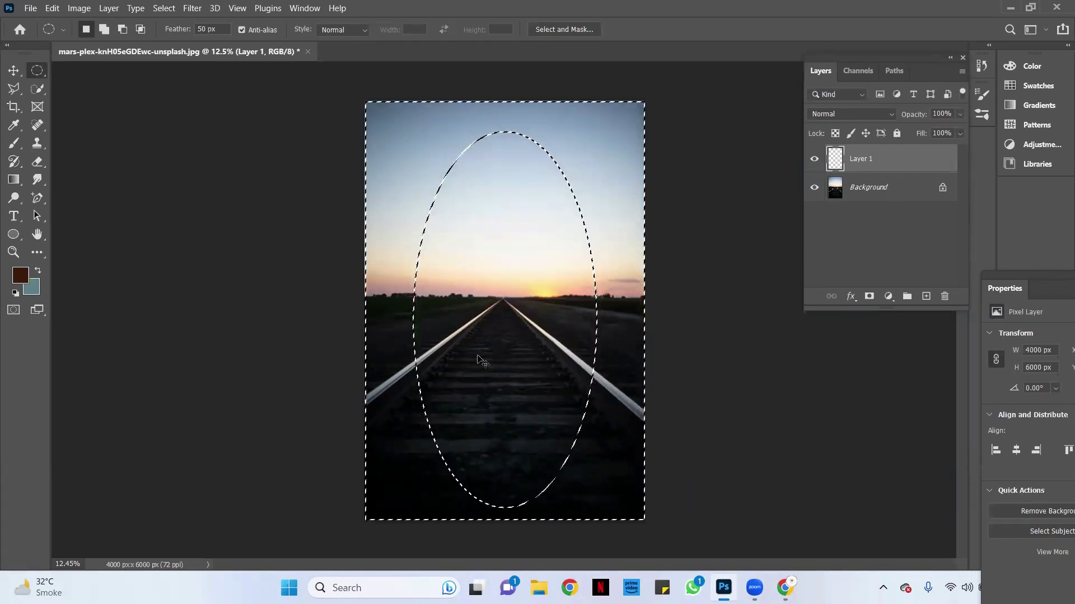
key("ctrl+BackSpace")
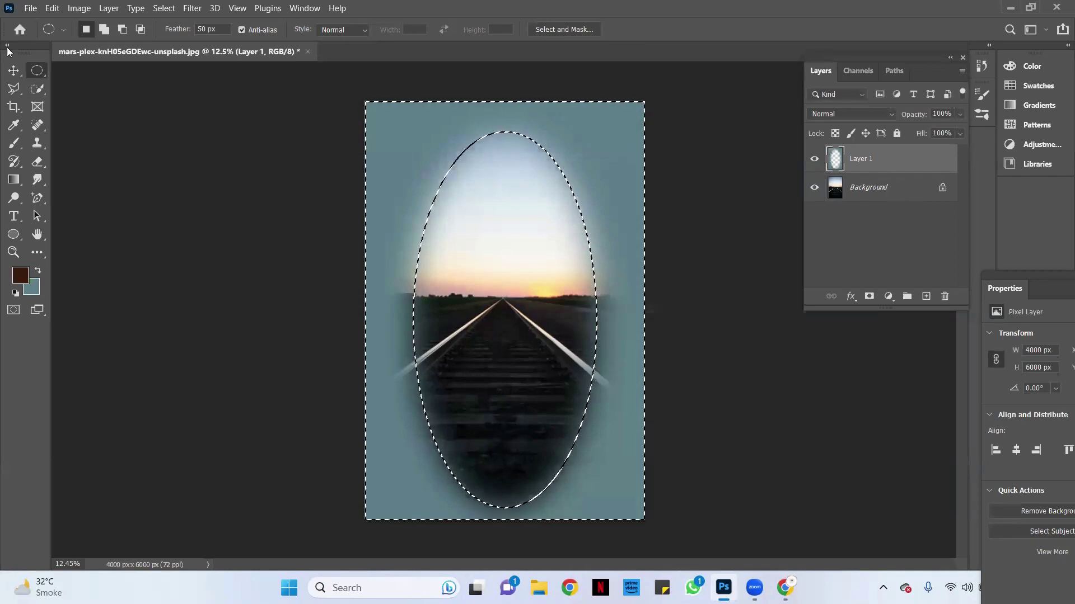
right_click(545, 150)
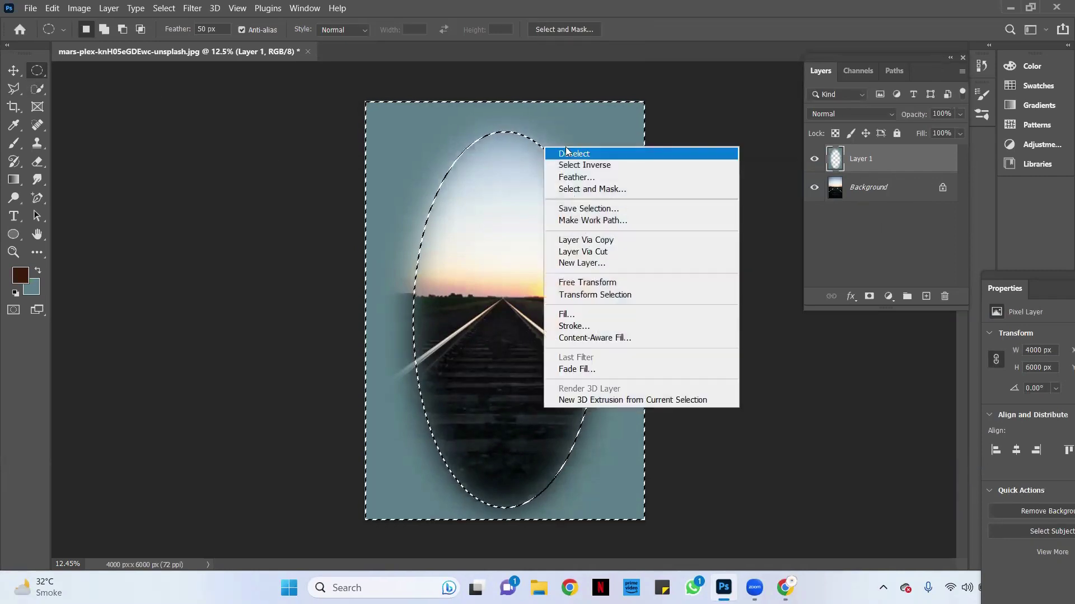
left_click(630, 152)
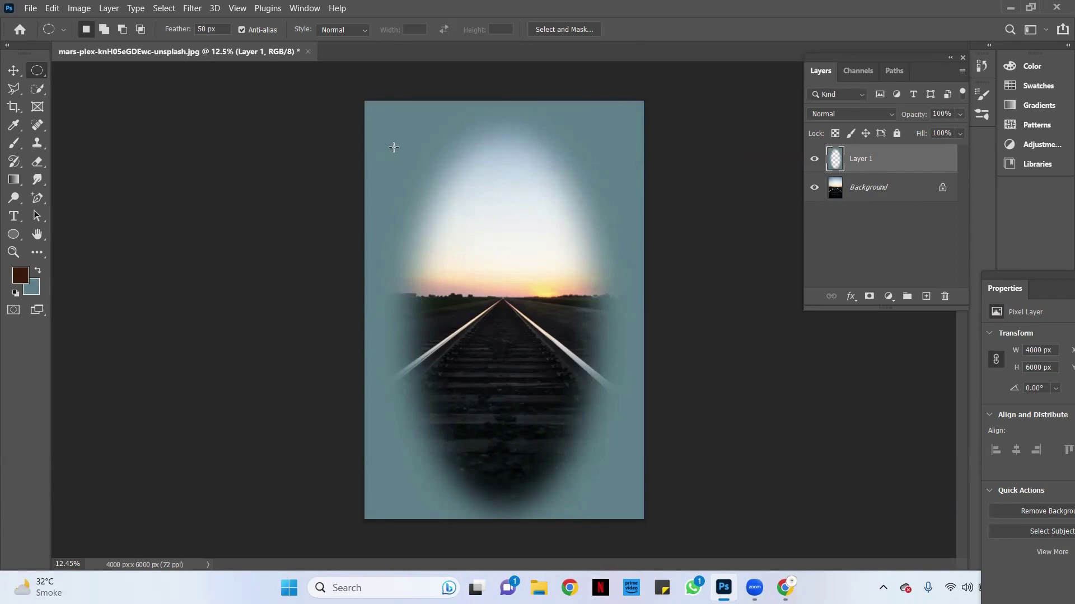
key("ctrl+shift+d")
right_click(411, 128)
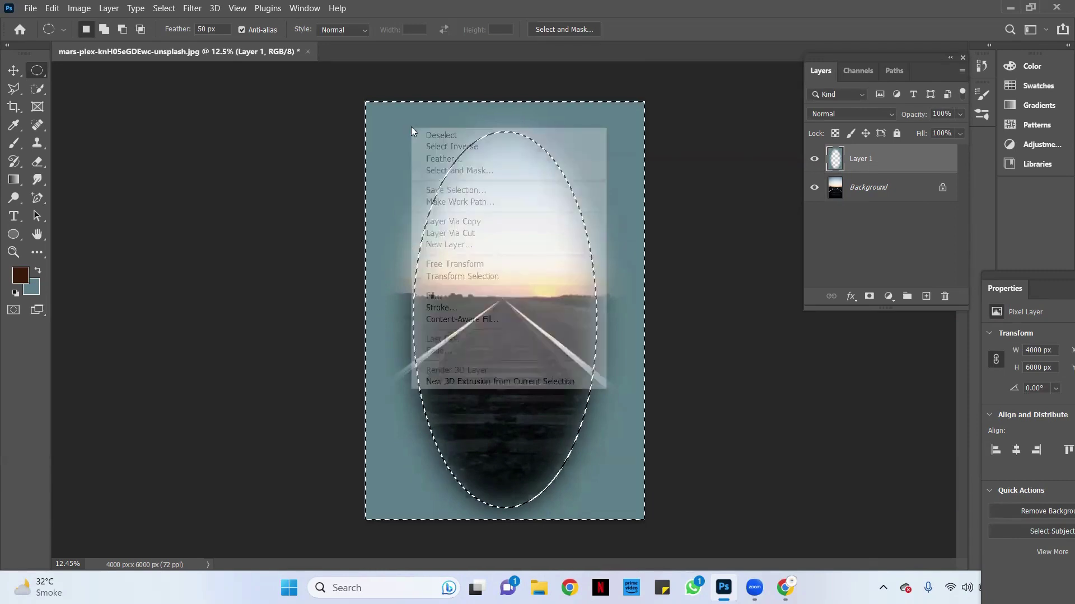
left_click(463, 160)
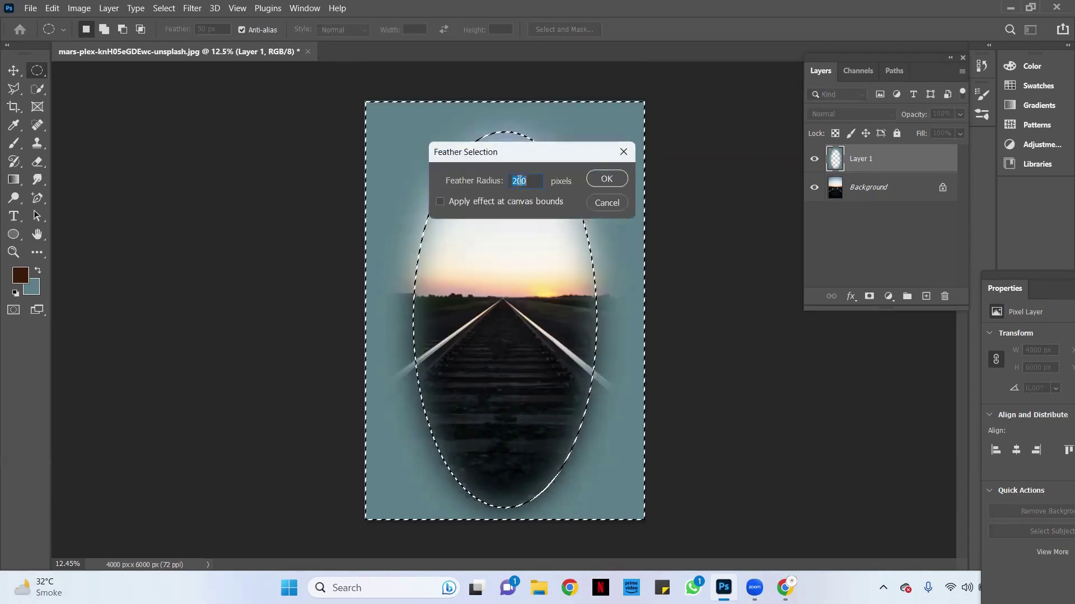
type("15")
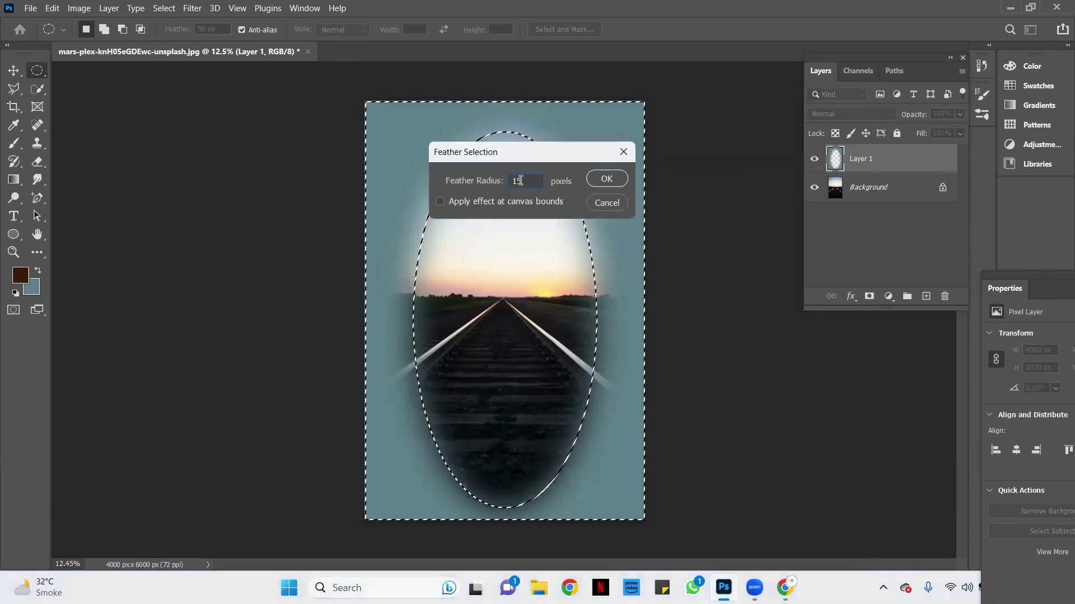
type("0")
key("Return")
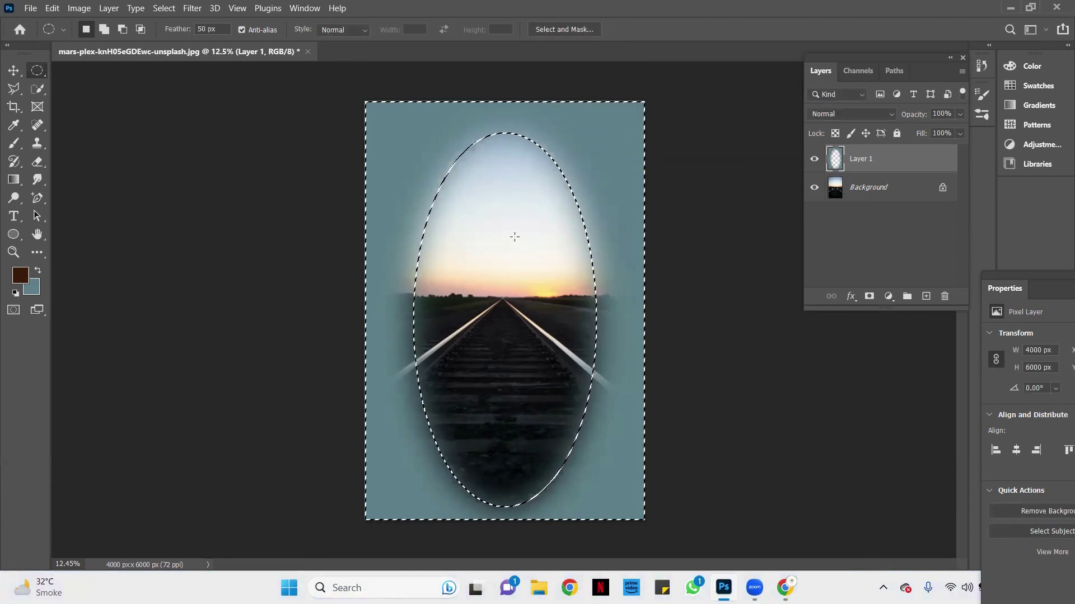
key("ctrl+z")
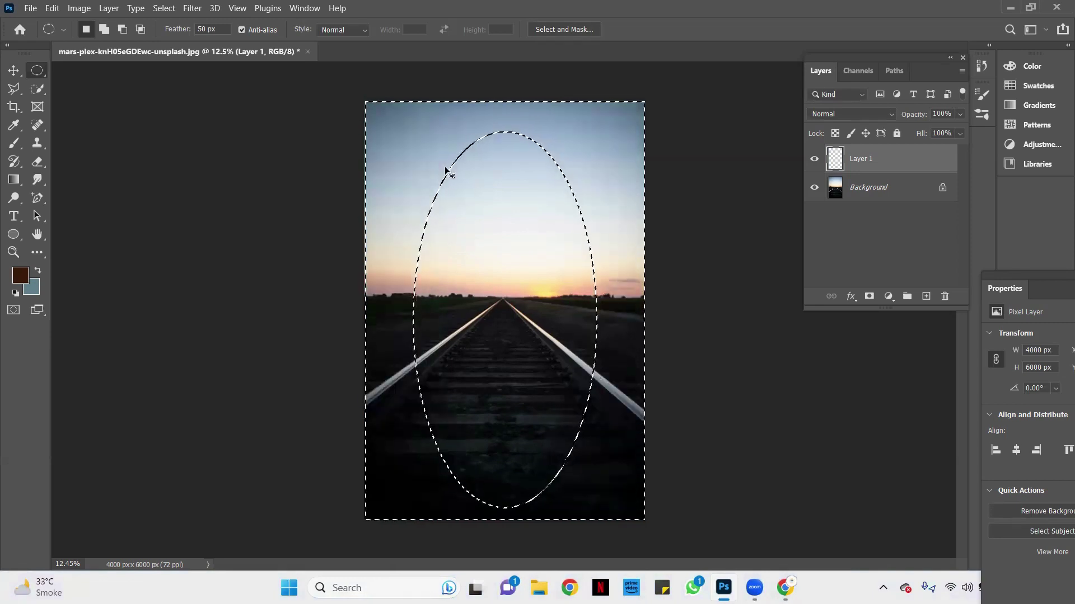
Re-feather the oval selection to 150 pixels and invert it to the surrounding area
key("ctrl+shift+i")
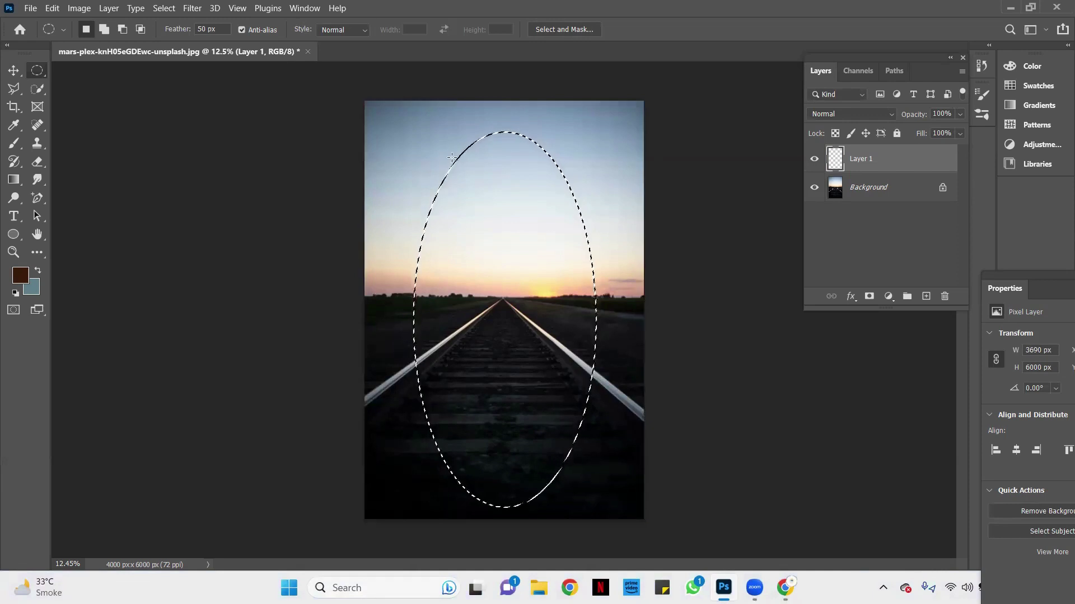
right_click(456, 144)
left_click(515, 182)
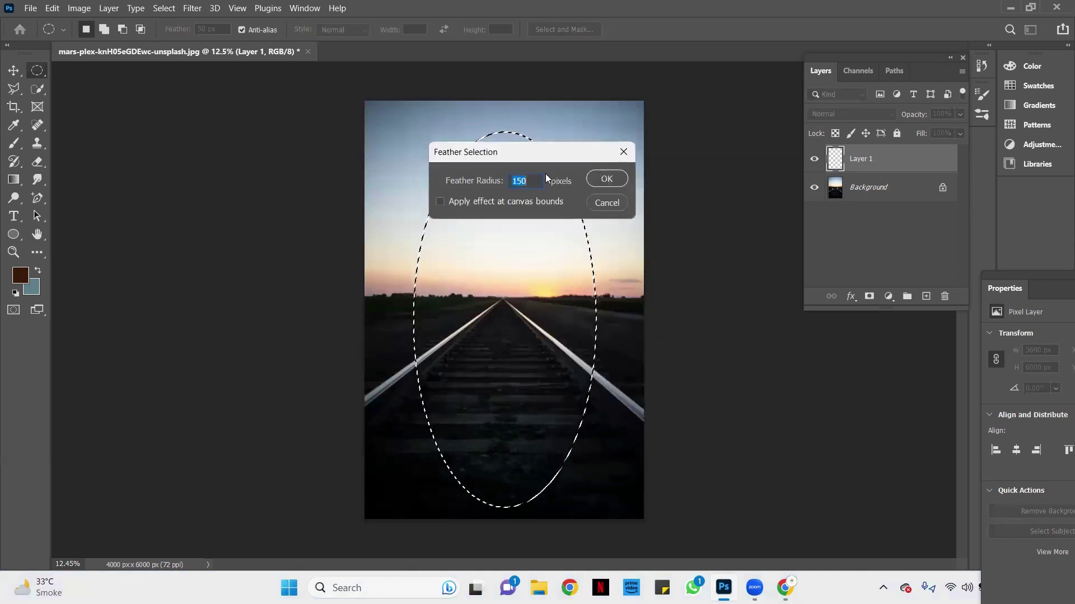
left_click(524, 177)
double_click(524, 177)
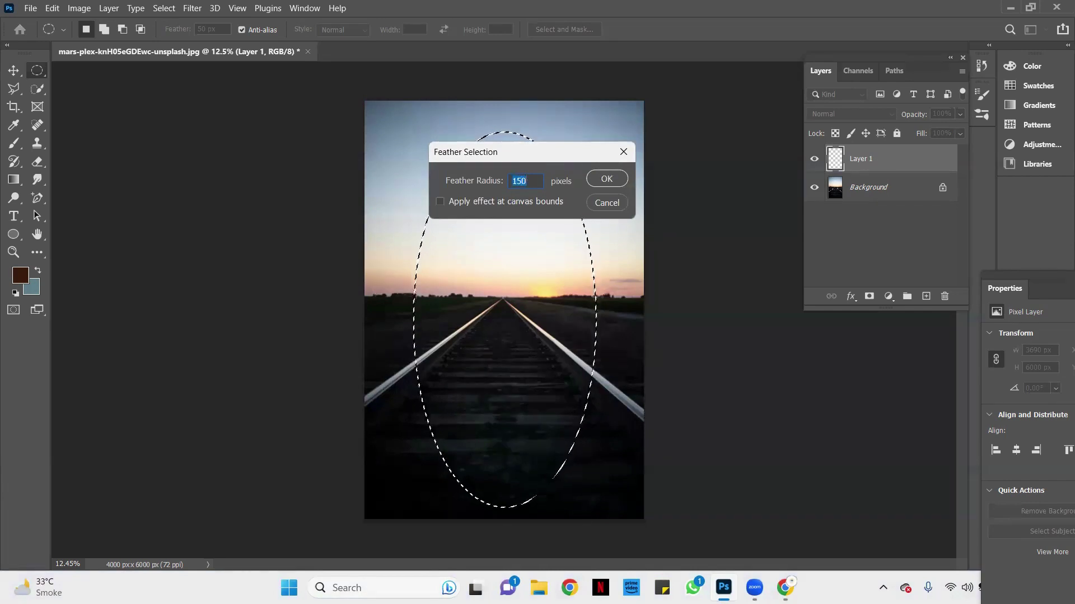
type("150")
key("Return")
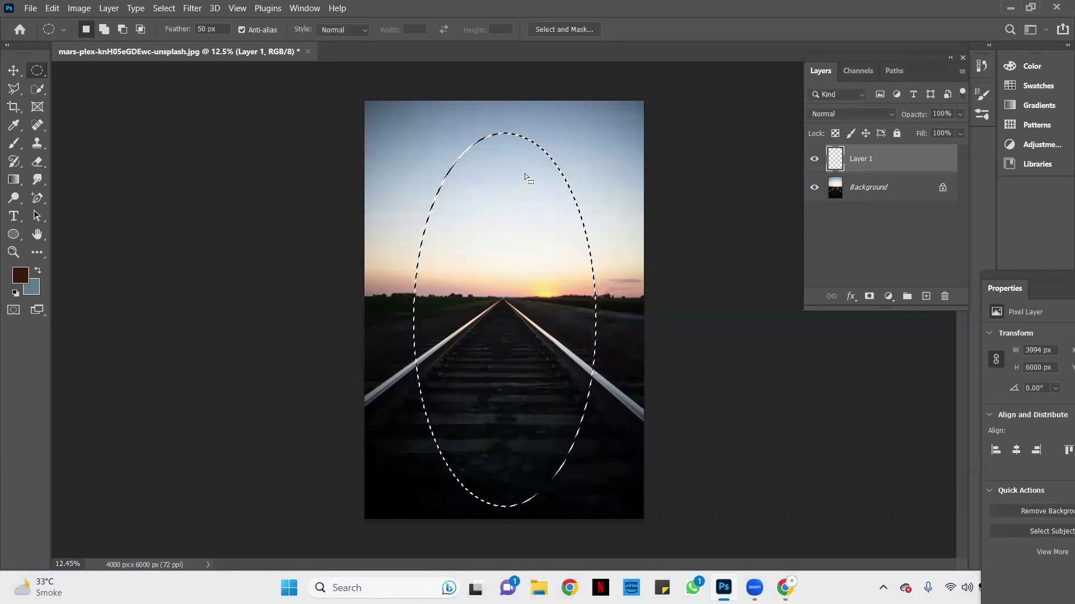
right_click(522, 168)
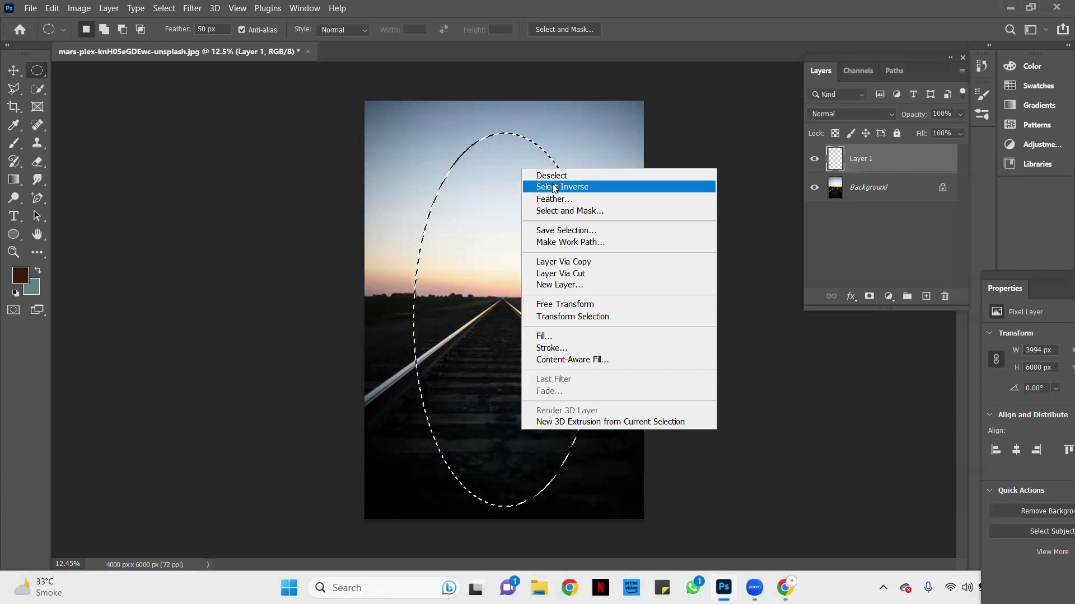
left_click(554, 187)
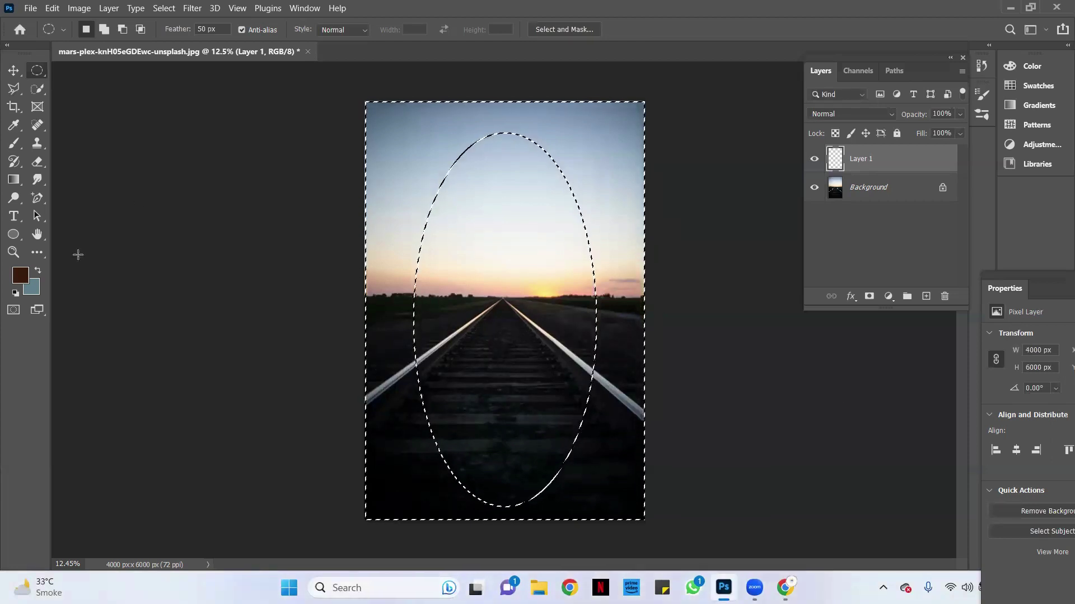
Fill the area outside the oval with light grey-teal #9cb6bd, then deselect
left_click(32, 290)
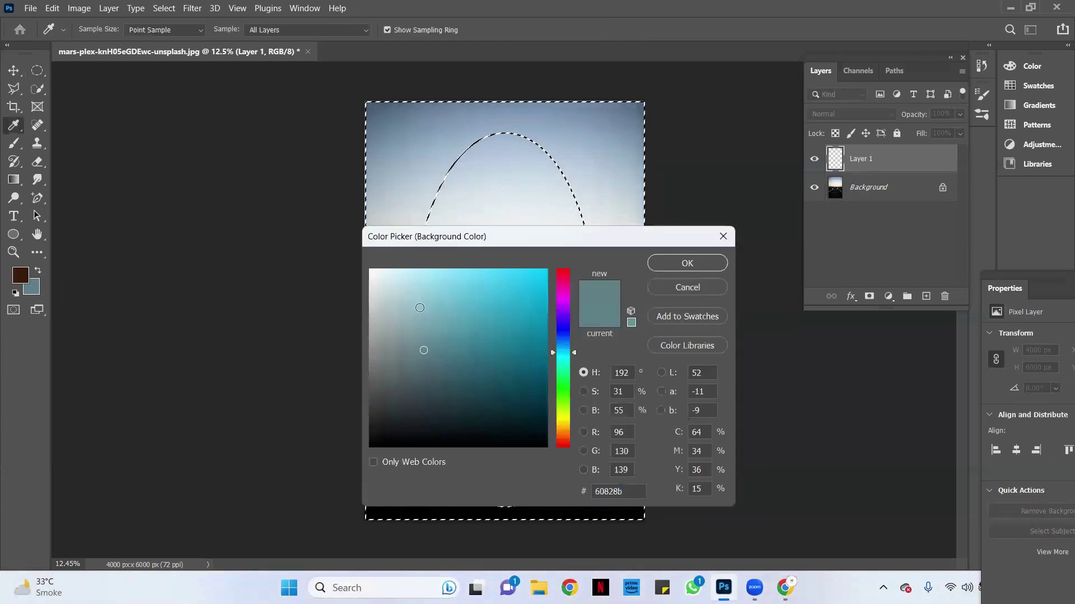
left_click(401, 315)
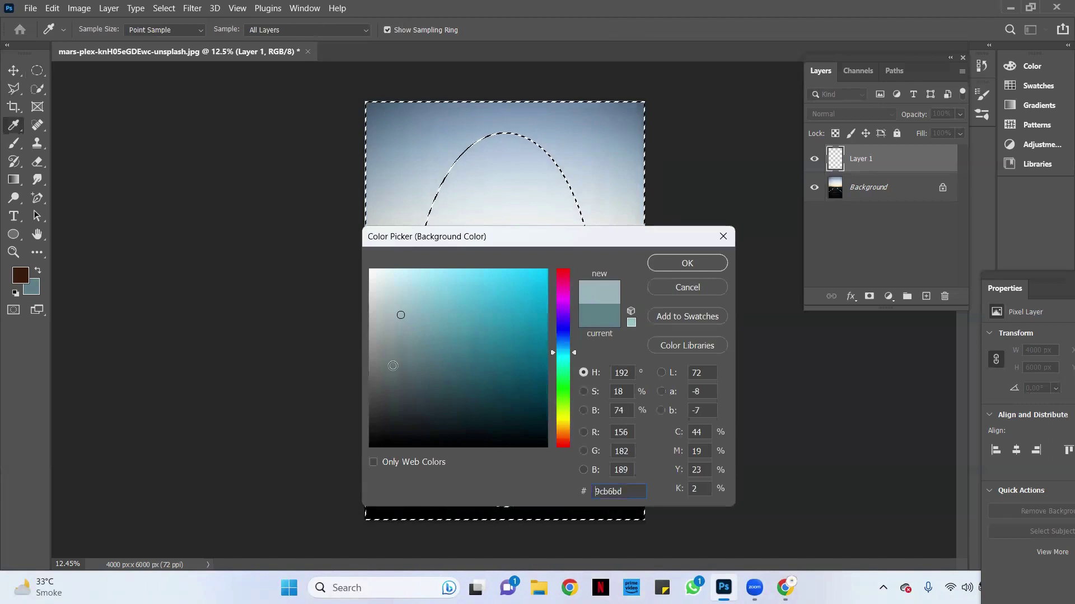
left_click(687, 264)
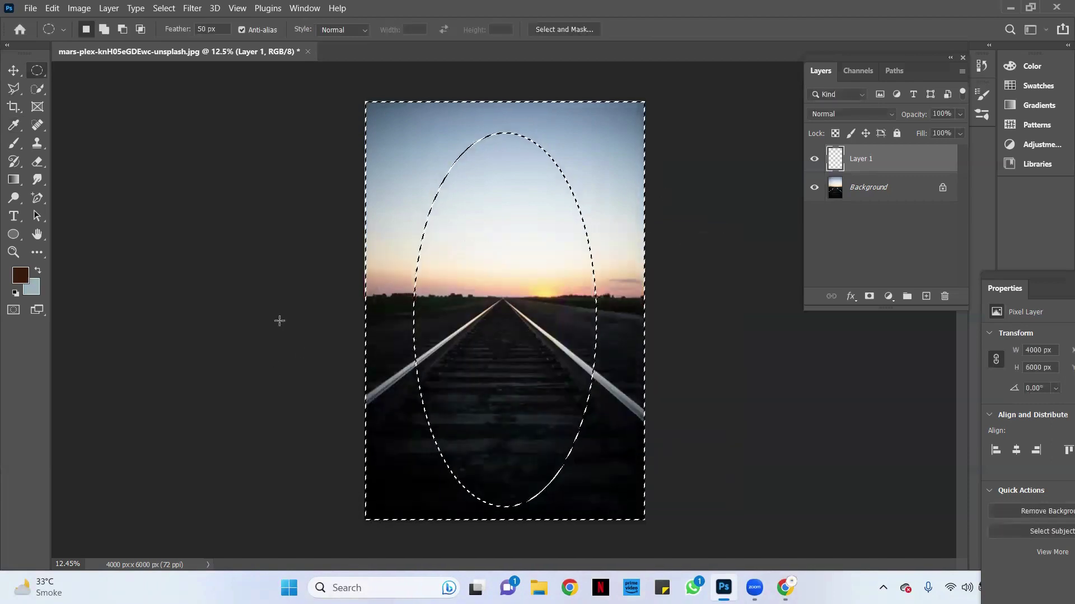
key("ctrl+BackSpace")
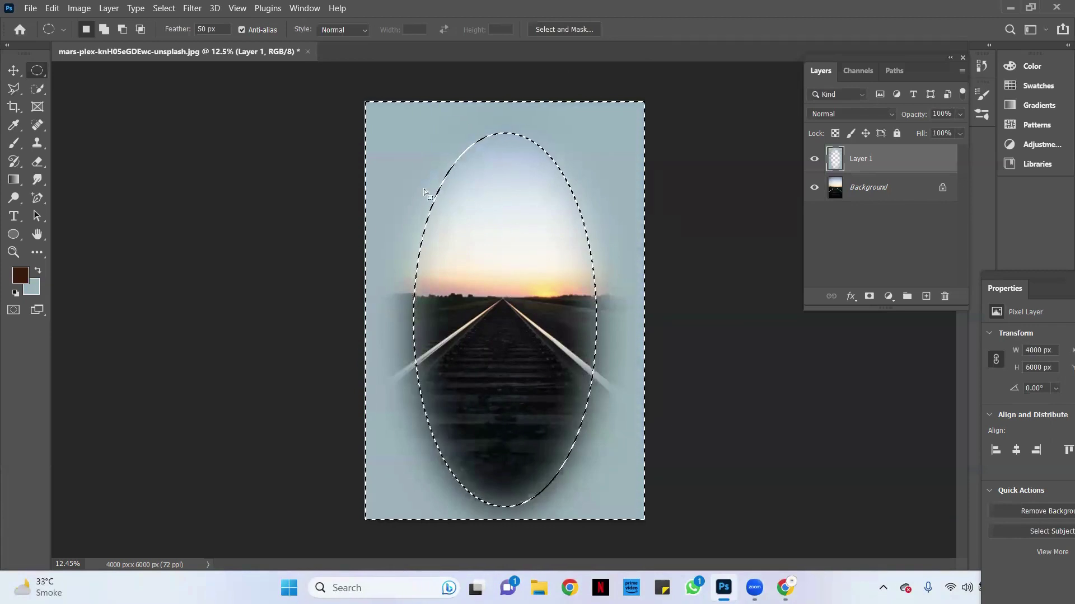
right_click(440, 140)
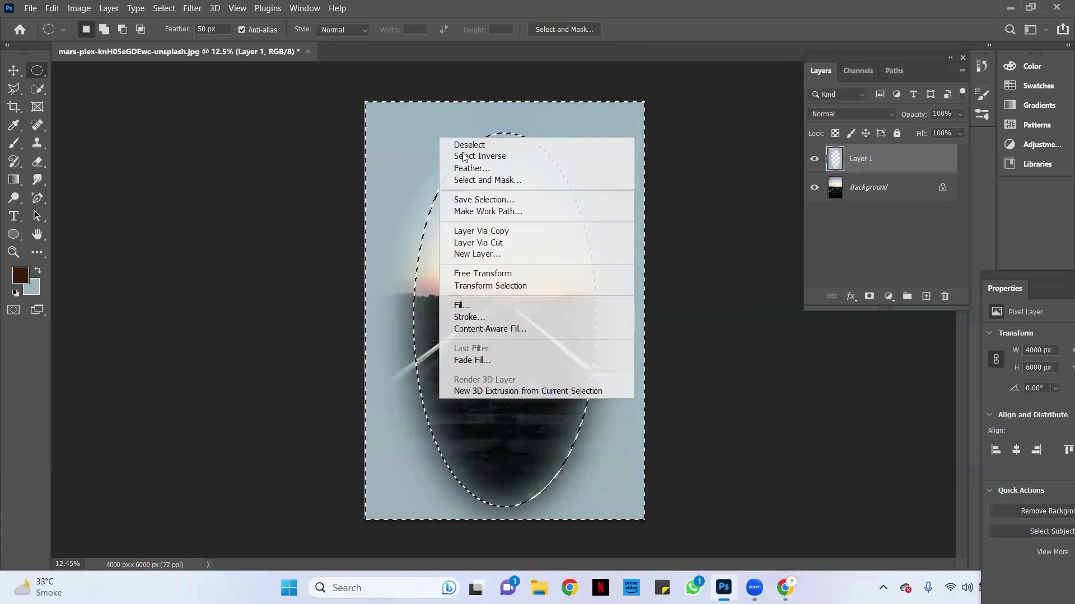
left_click(469, 144)
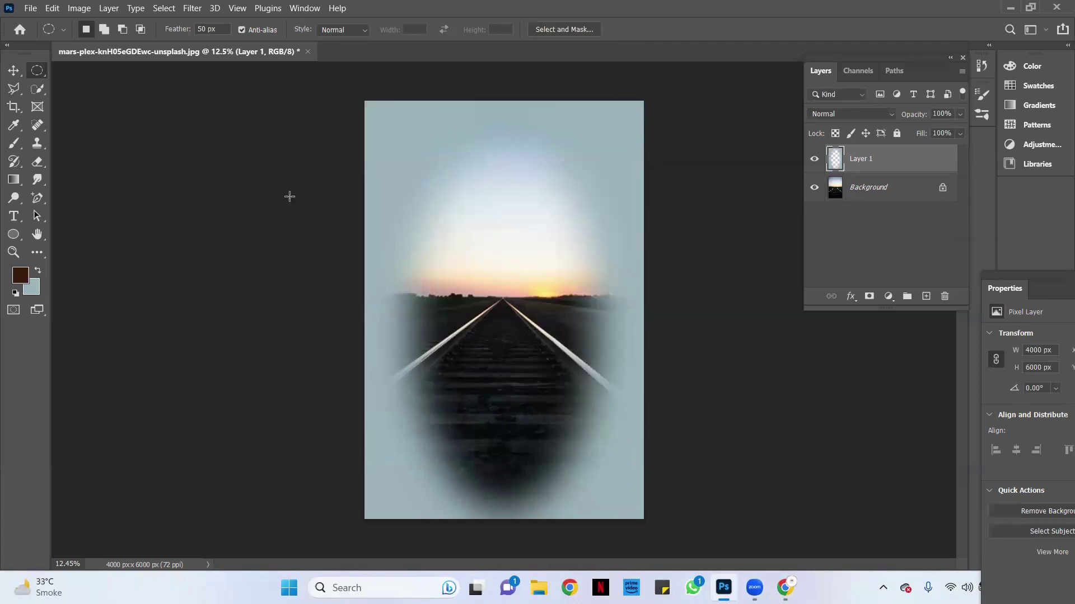
Start a text layer near the photo's bottom and type the caption
left_click(13, 216)
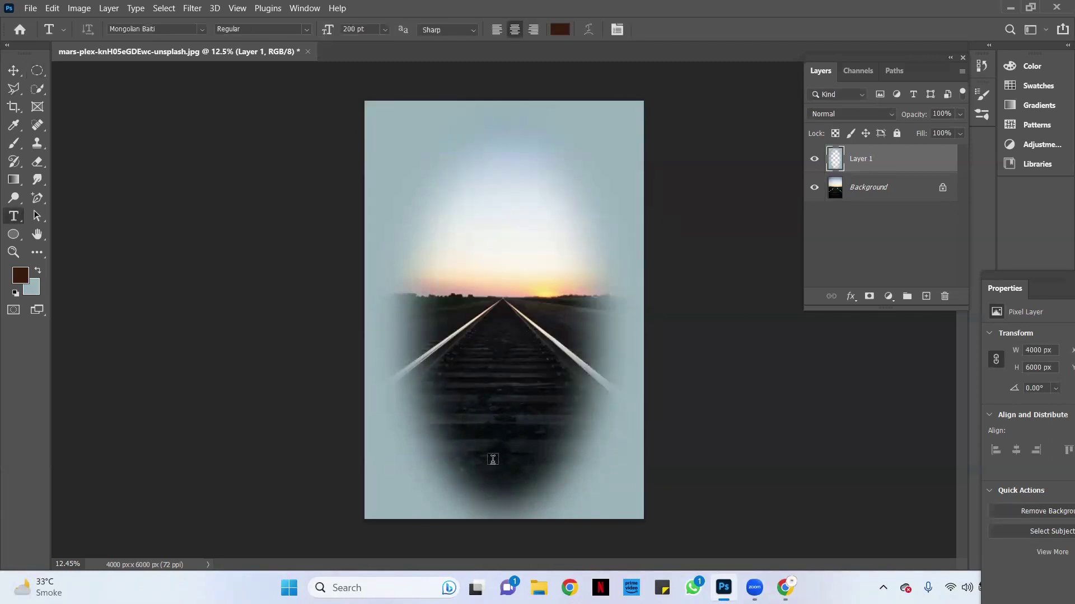
left_click(498, 488)
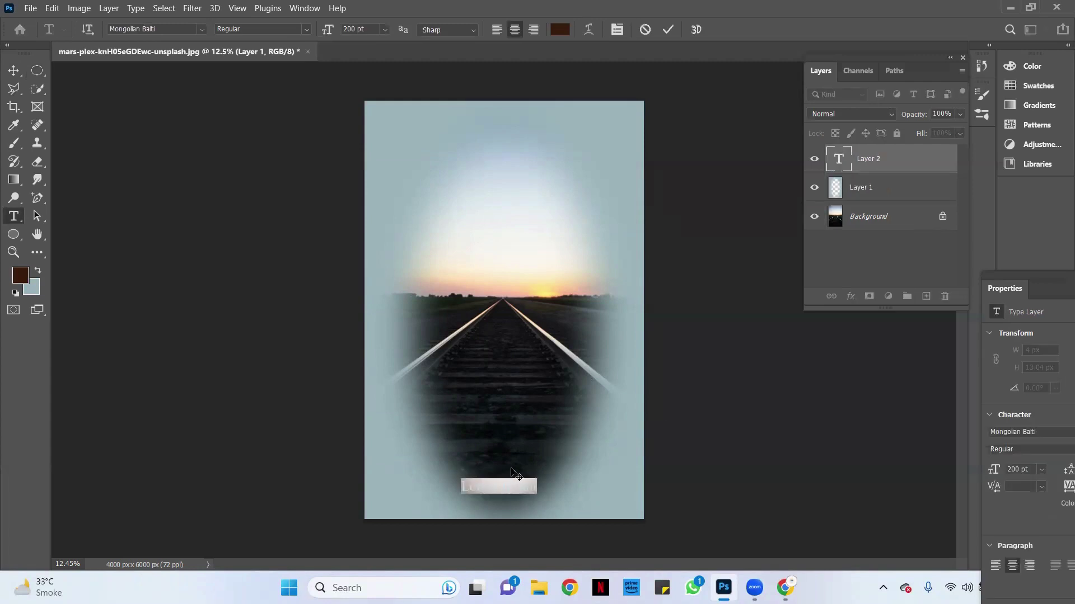
key("BackSpace")
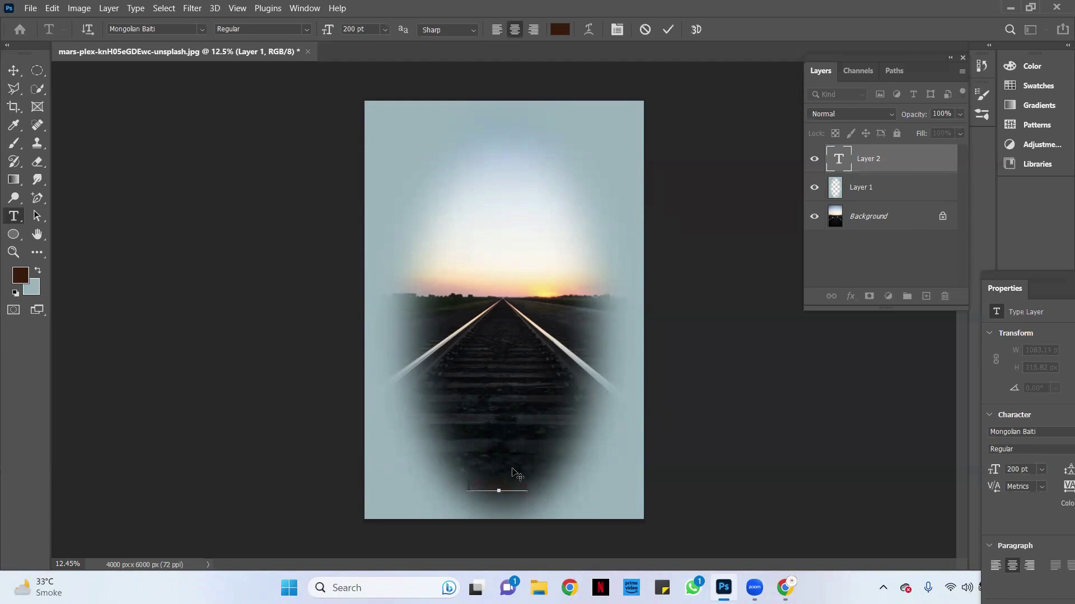
type("e")
type("eT")
Make the whole caption line white
triple_click(522, 485)
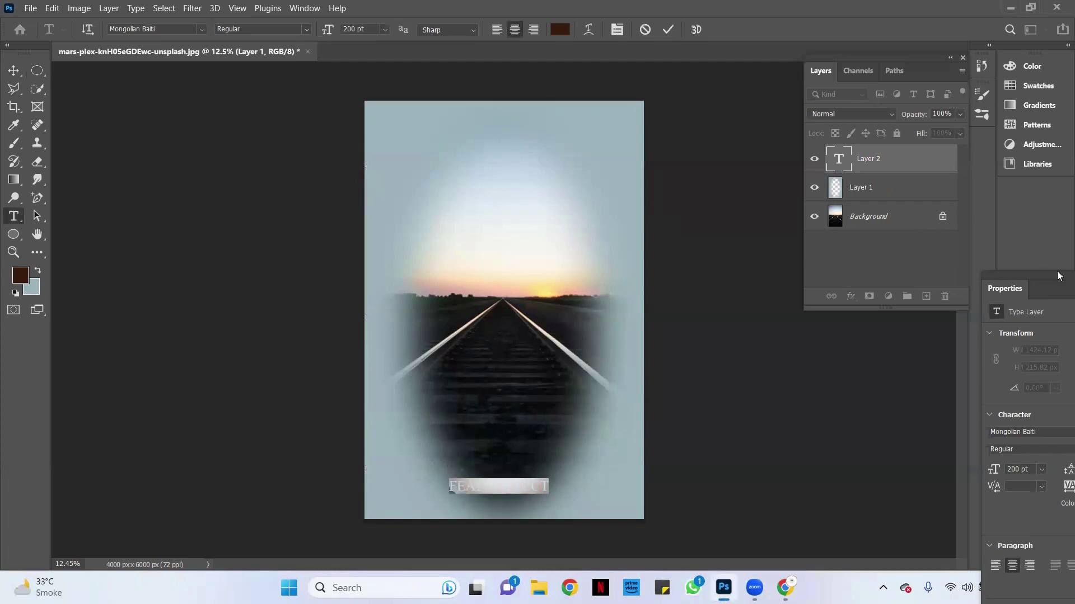
left_click_drag(1057, 273, 908, 269)
left_click(949, 496)
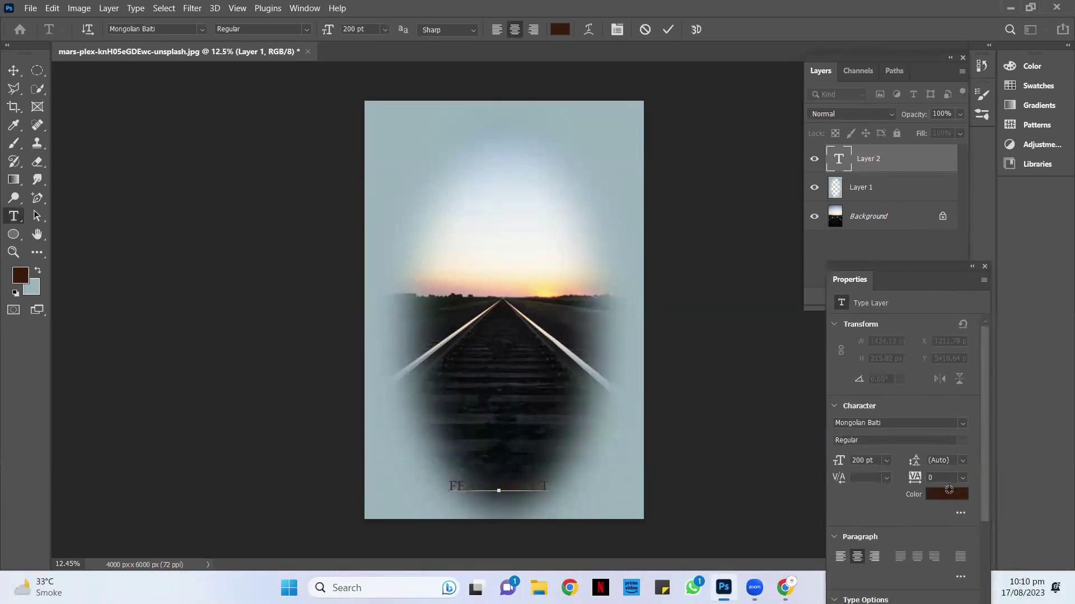
left_click(371, 271)
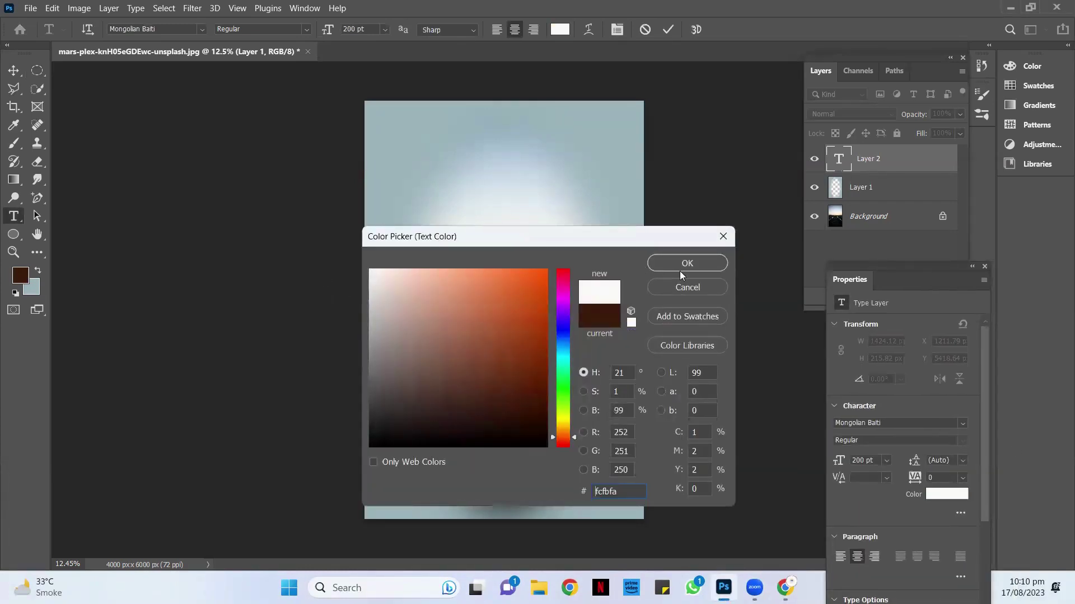
left_click(681, 263)
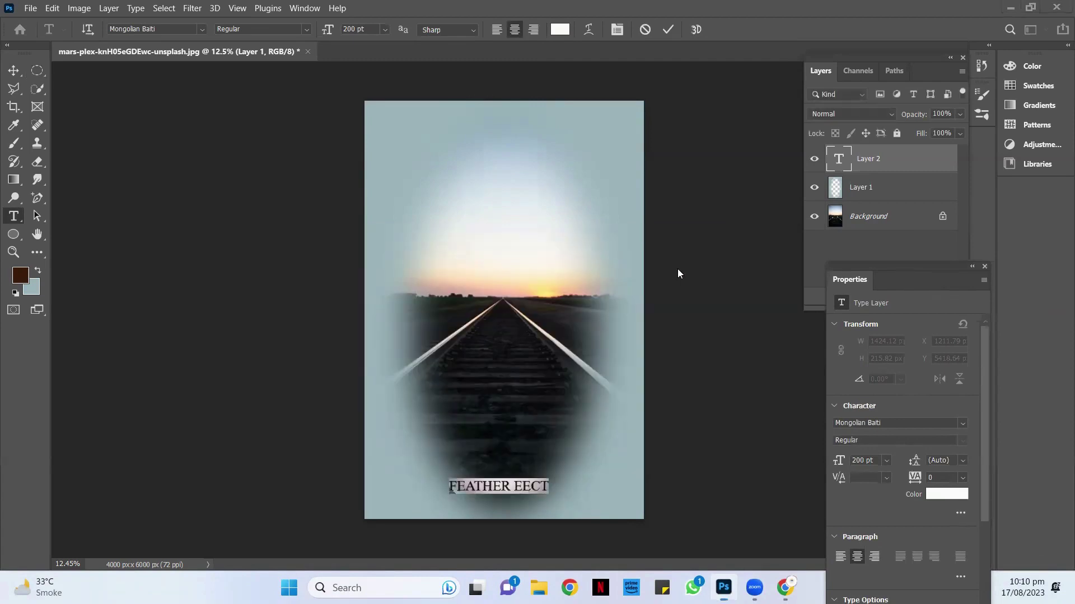
Correct the caption to 'FEATHER EFECT' and move it over the tracks
left_click(516, 485)
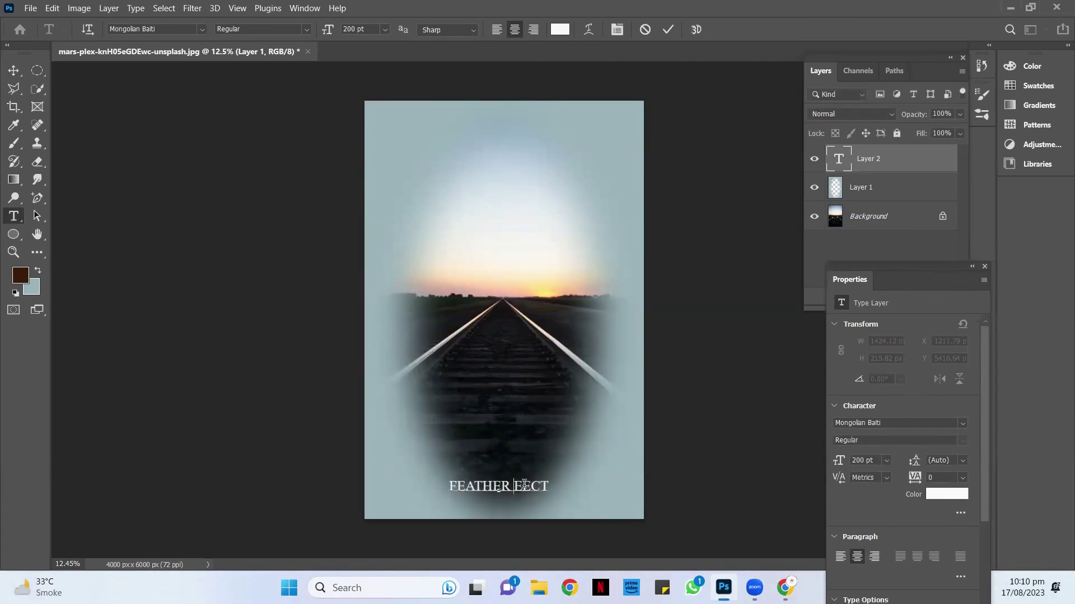
type("FE")
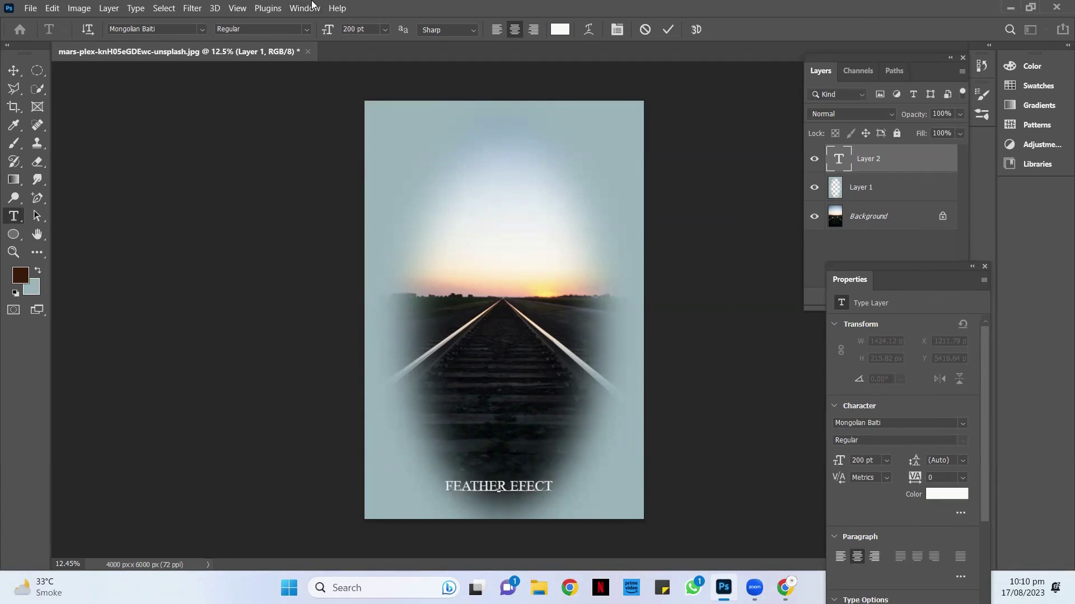
left_click(13, 70)
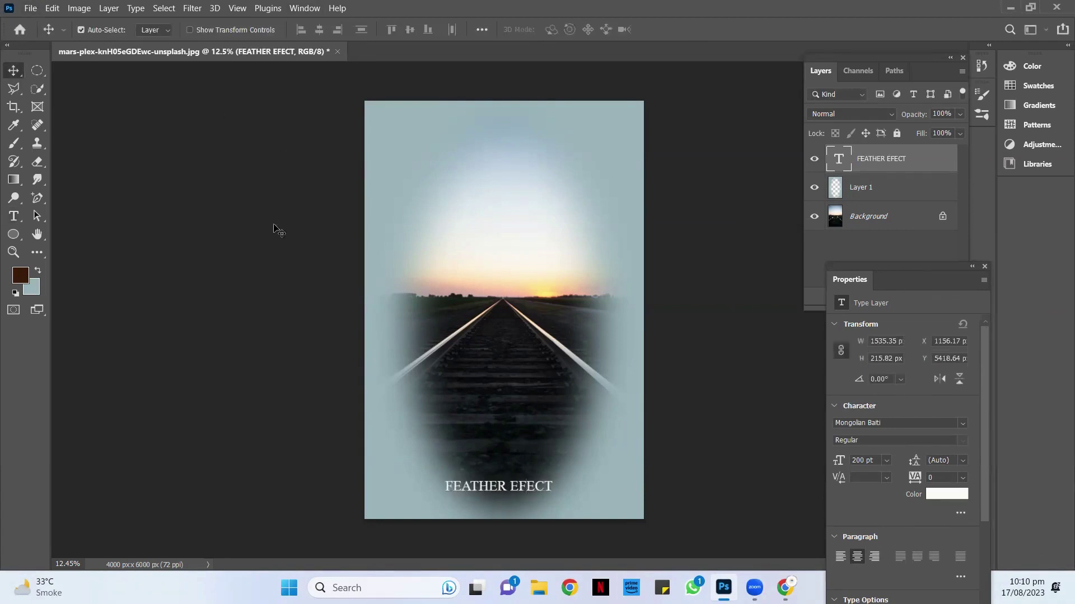
left_click_drag(495, 493, 507, 495)
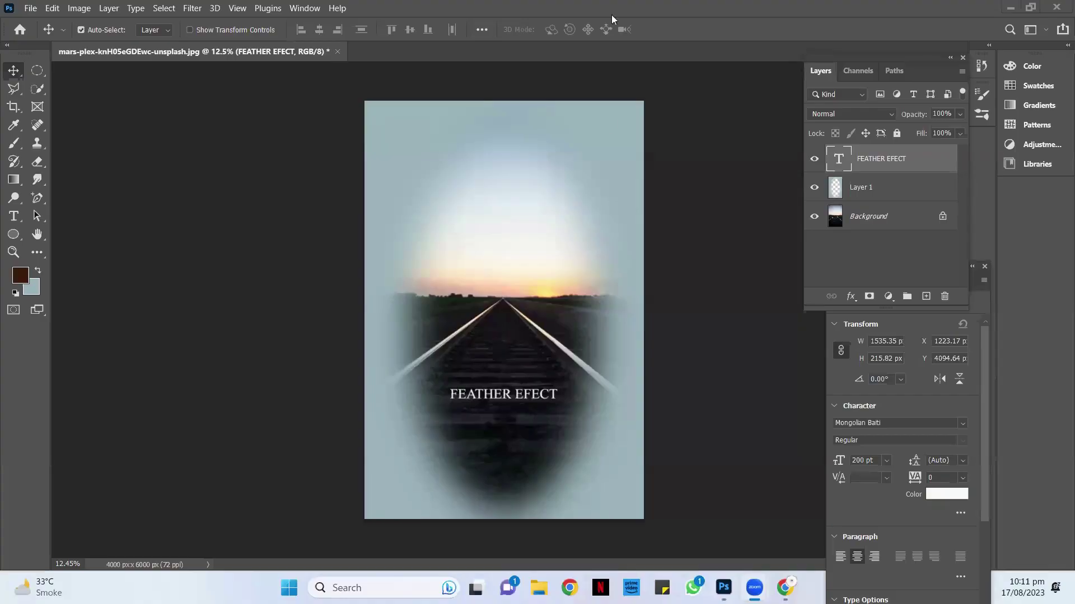
Export the image as a 4000 × 6000 PNG without transparency into Downloads
left_click(32, 8)
mouse_move(45, 203)
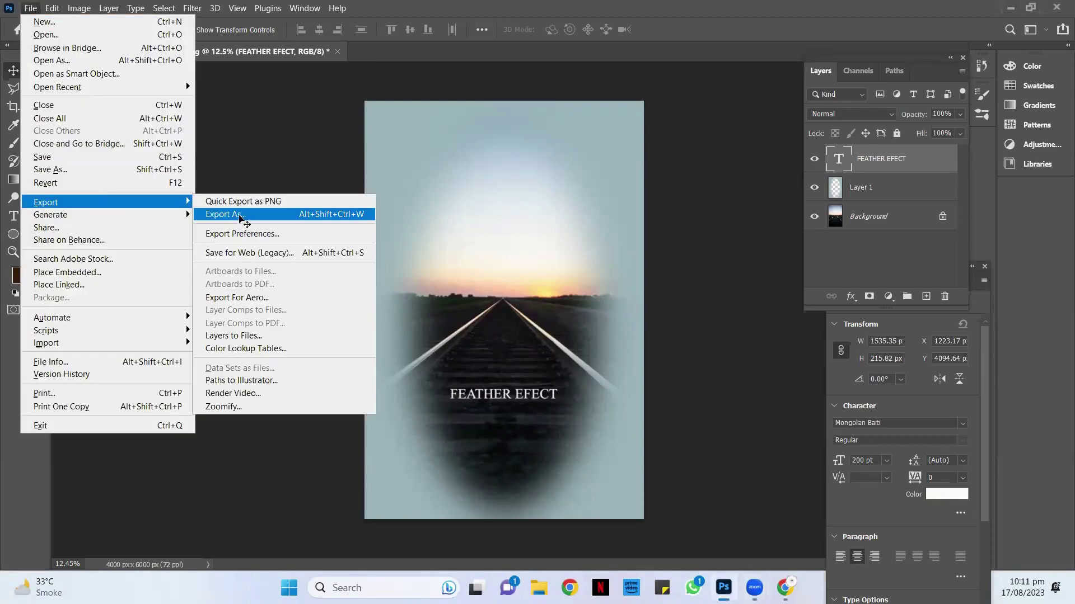
left_click(241, 217)
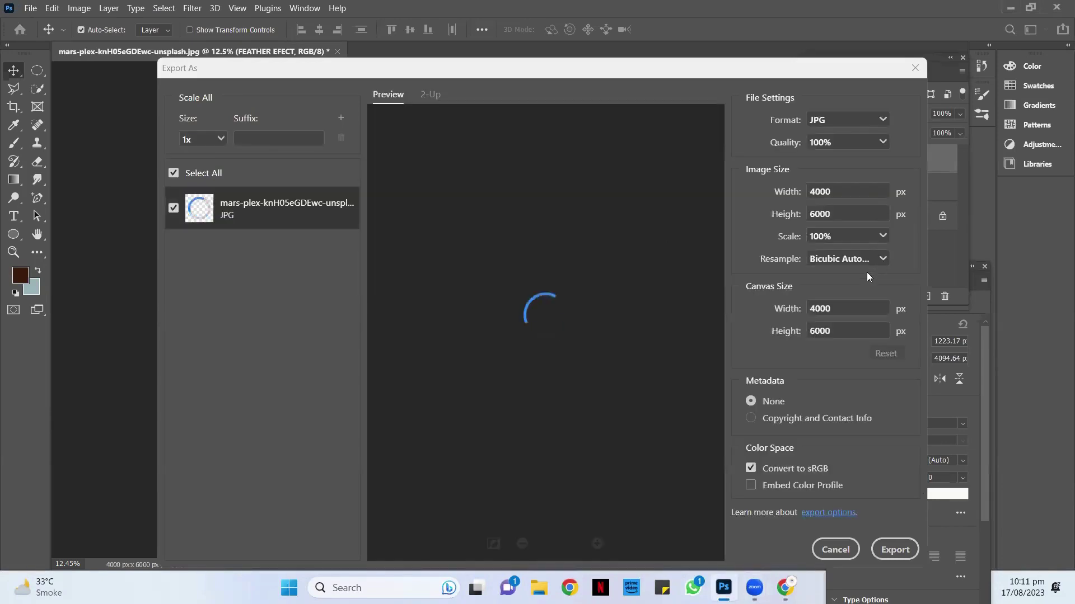
left_click(882, 119)
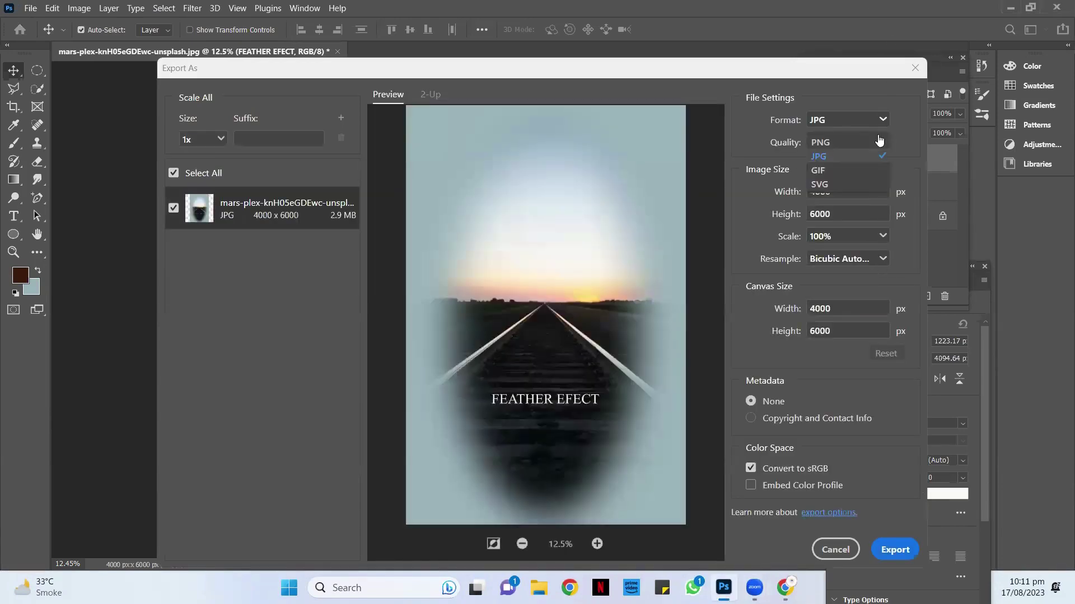
left_click(850, 144)
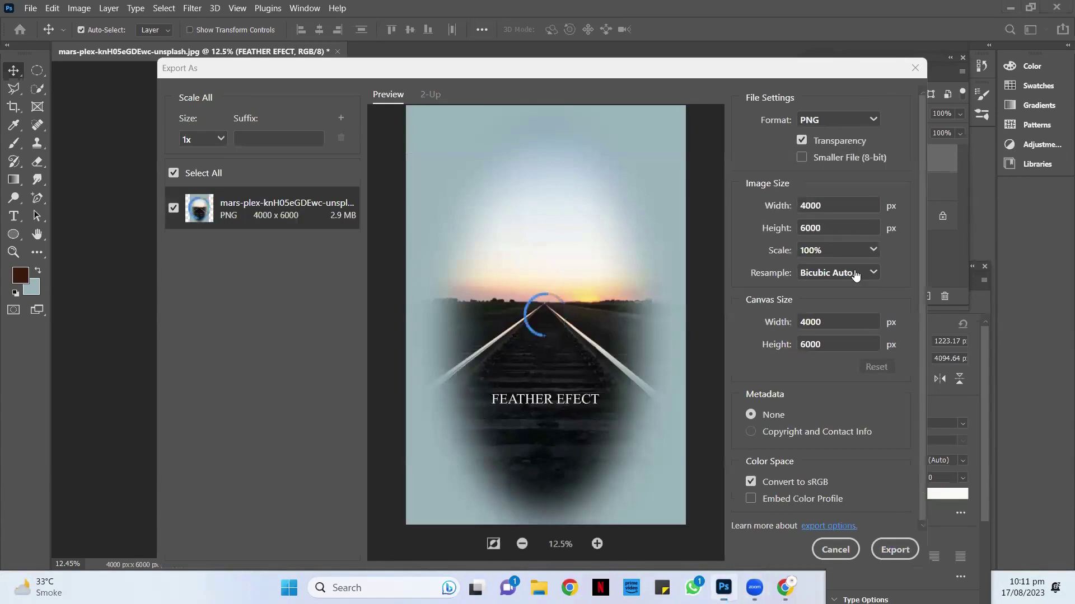
left_click(802, 141)
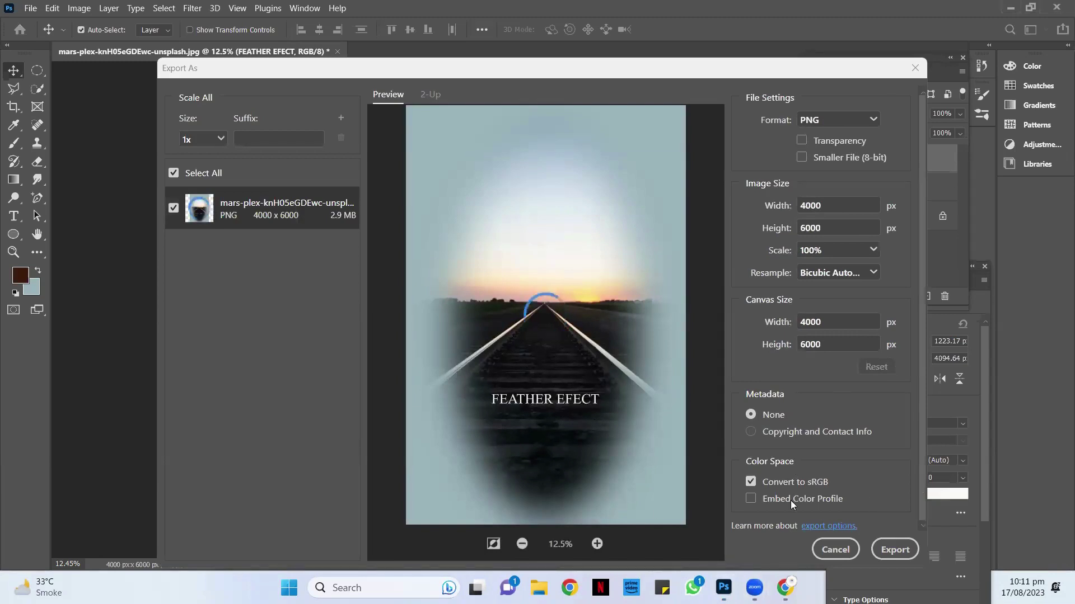
left_click(895, 550)
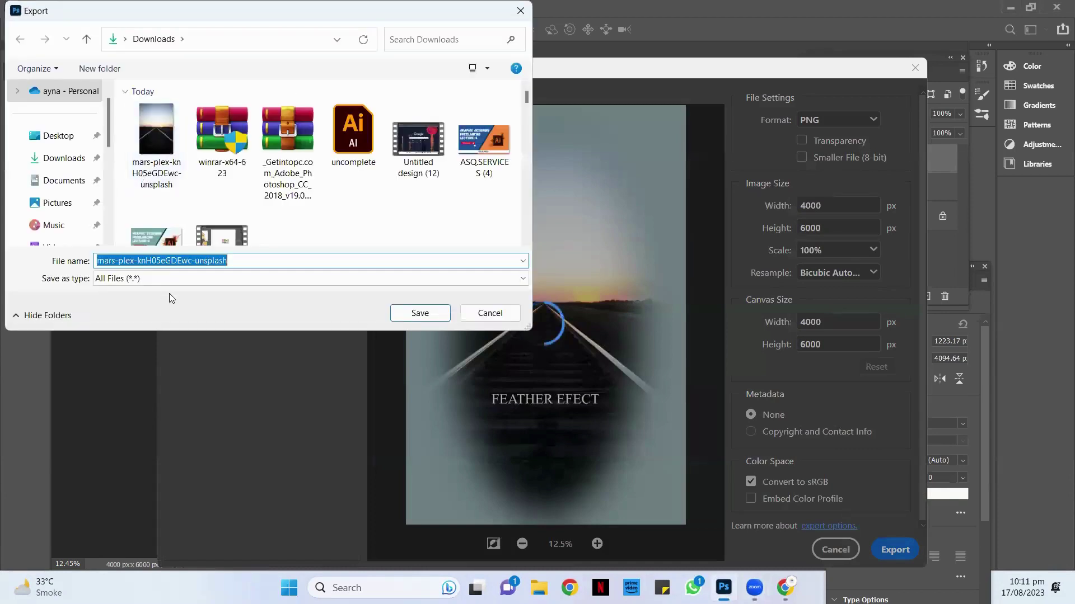
left_click(420, 312)
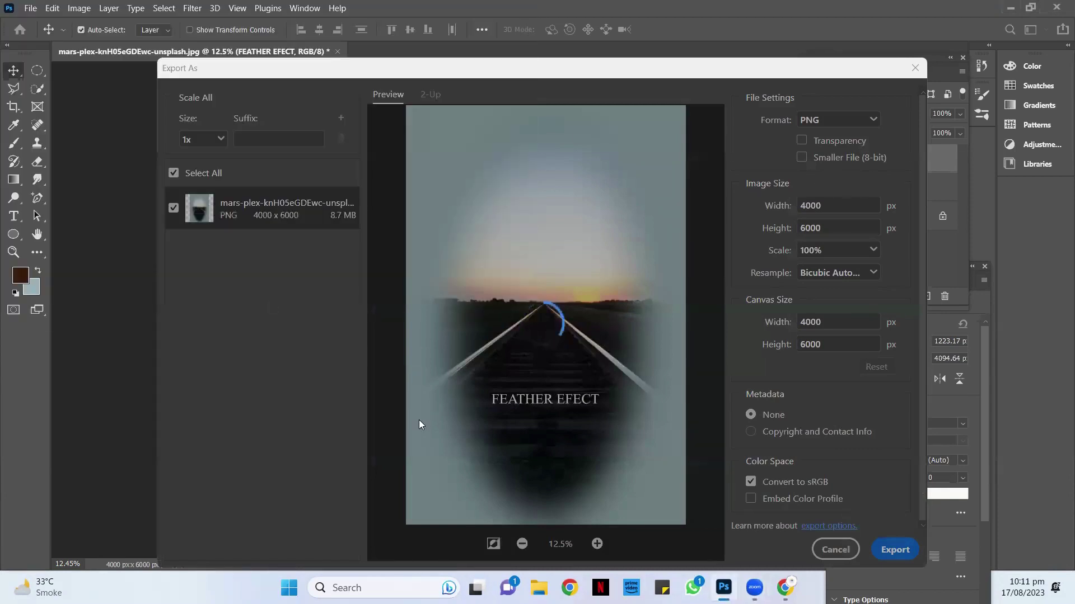
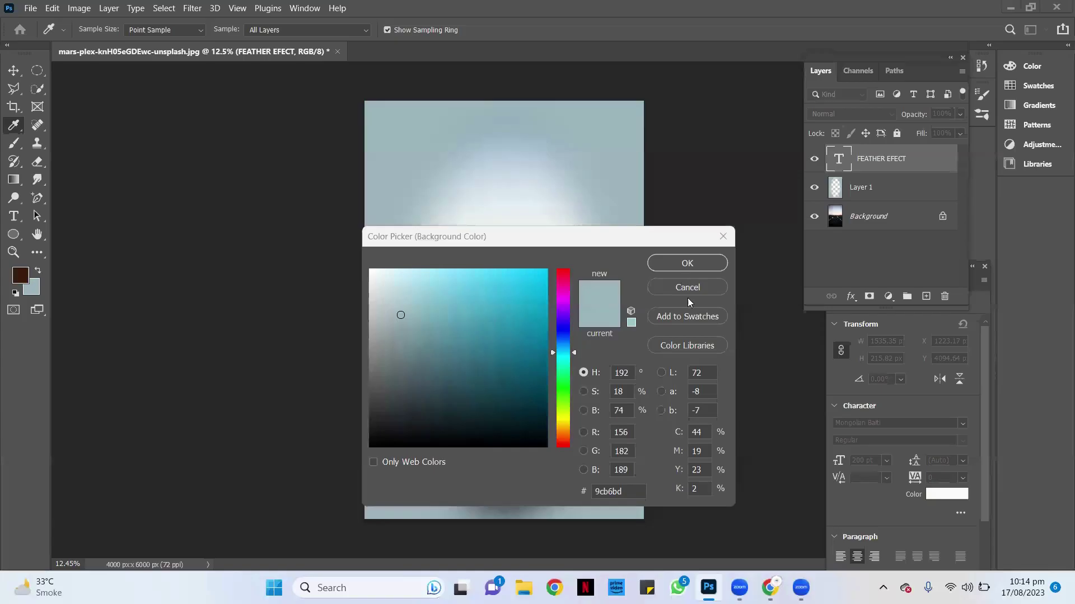
Close the Color Picker unchanged, target Layer 1 with the Elliptical Marquee, and open the background colour picker
left_click(703, 289)
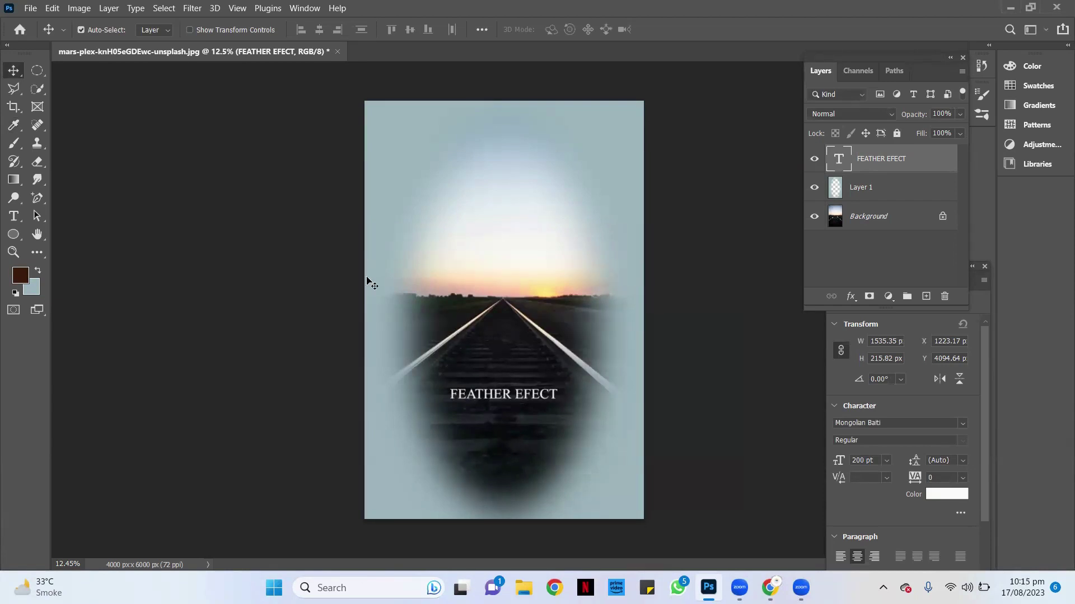
left_click(403, 472)
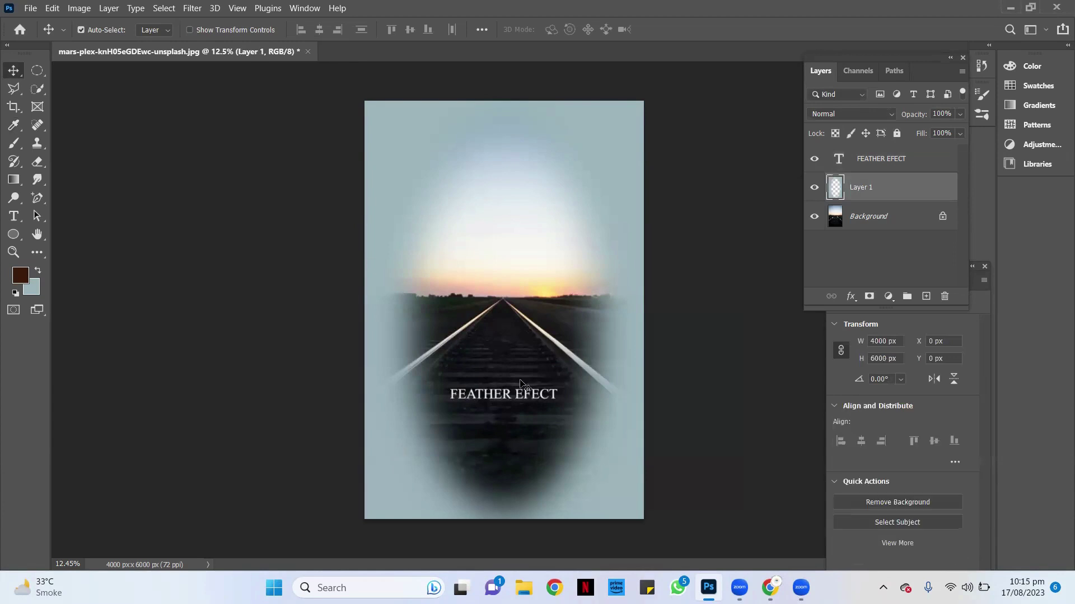
left_click(37, 70)
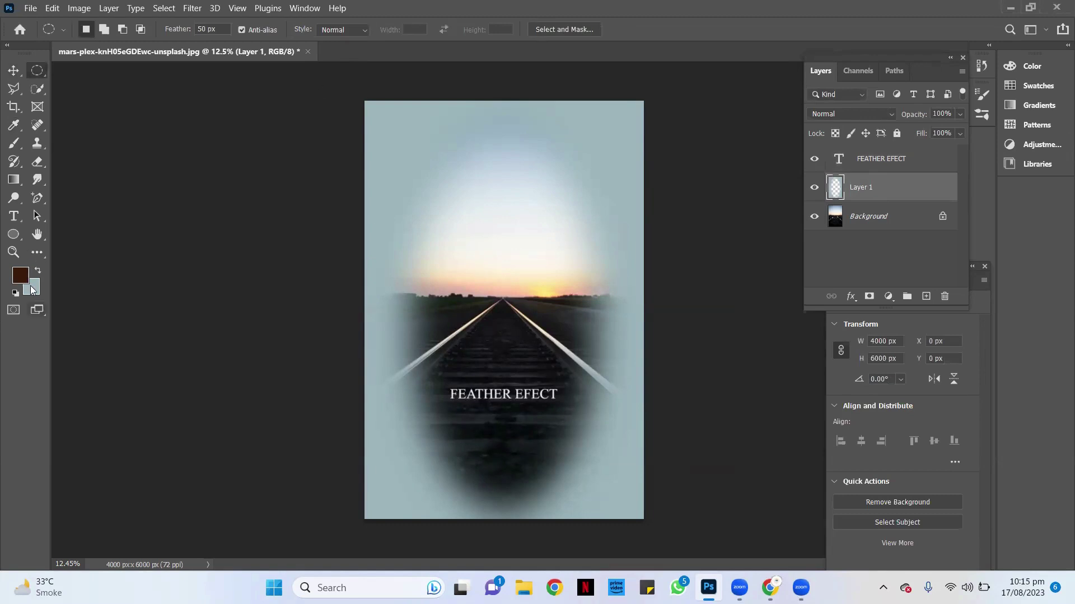
left_click(32, 289)
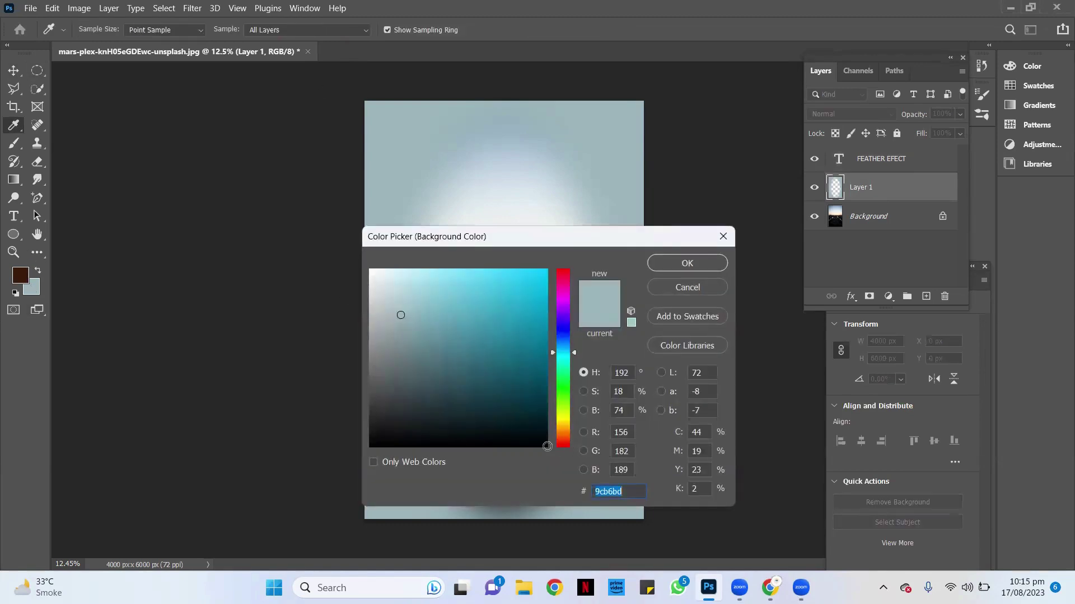
Set the background colour to 000000 black, then undo a trial solid fill of Layer 1
type("000000")
left_click(670, 257)
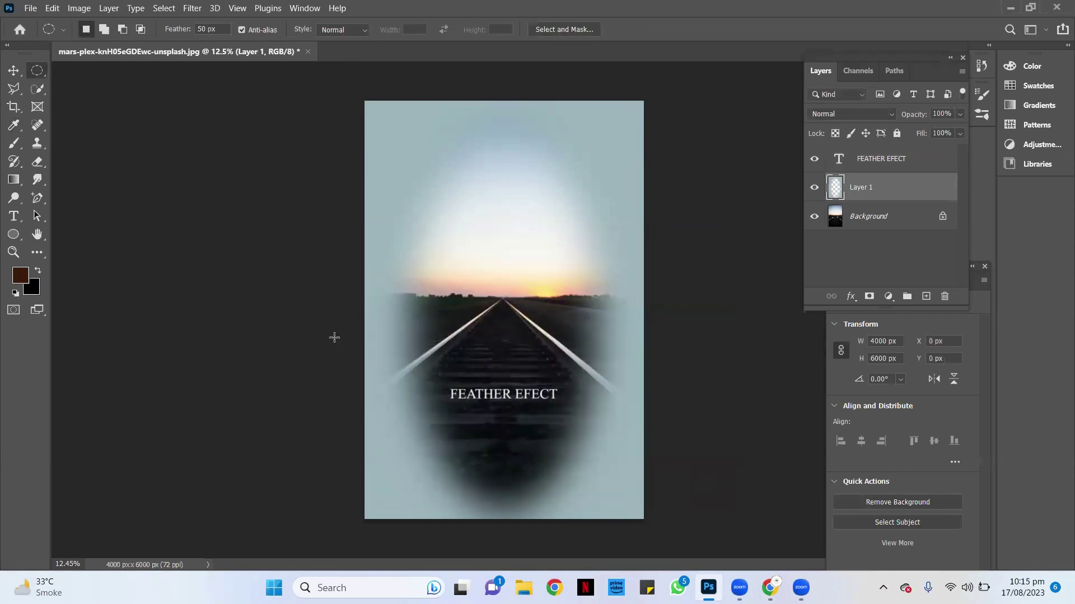
key("ctrl+BackSpace")
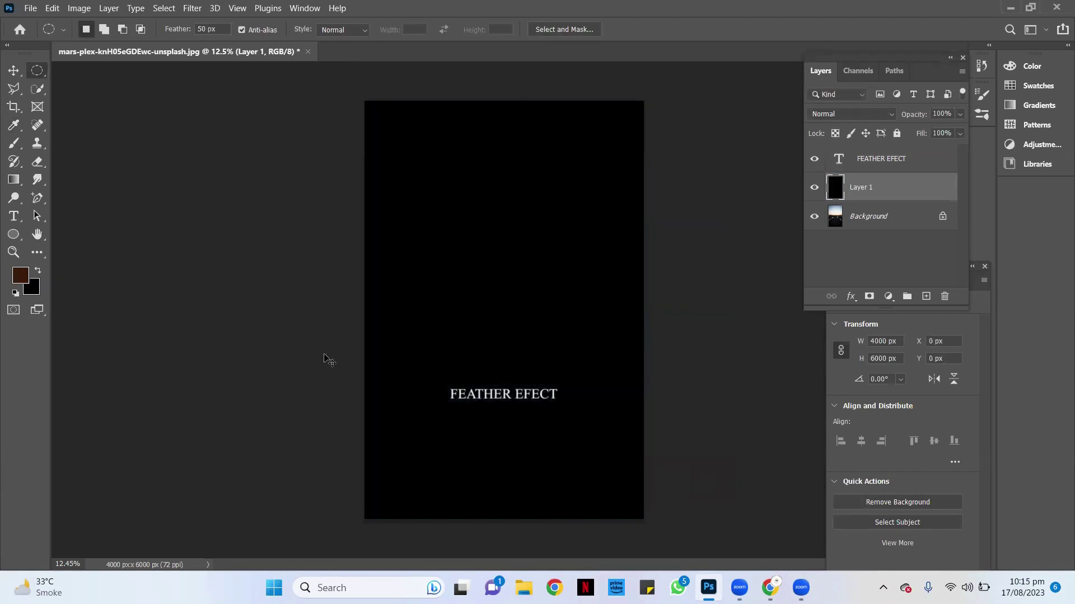
key("ctrl+z")
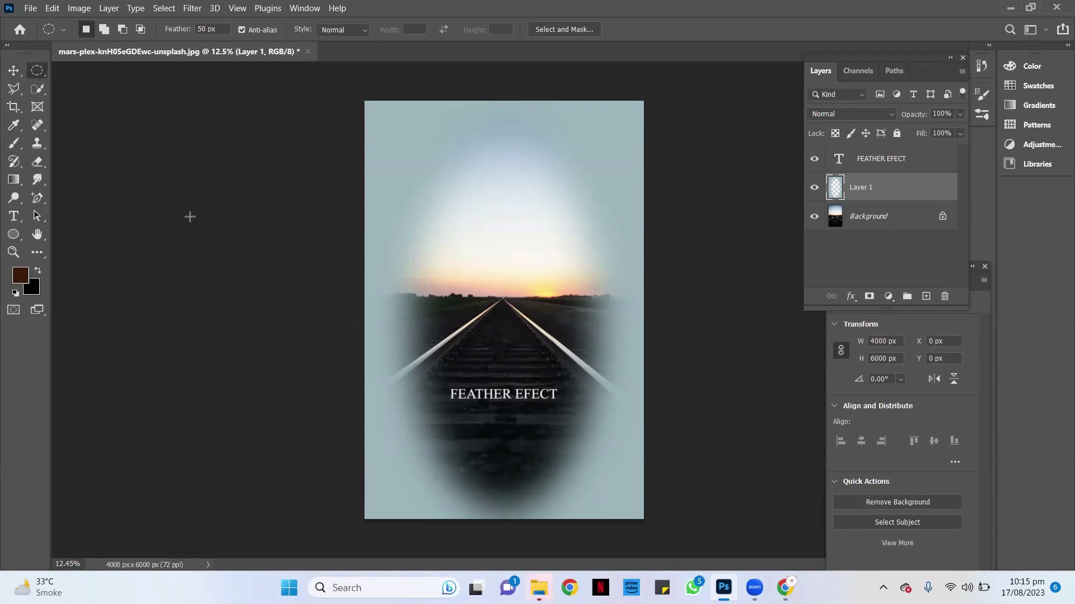
Remove the FEATHER EFECT text layer, invert the oval selection, and fill the surround with black
key("ctrl+z")
key("ctrl+z")
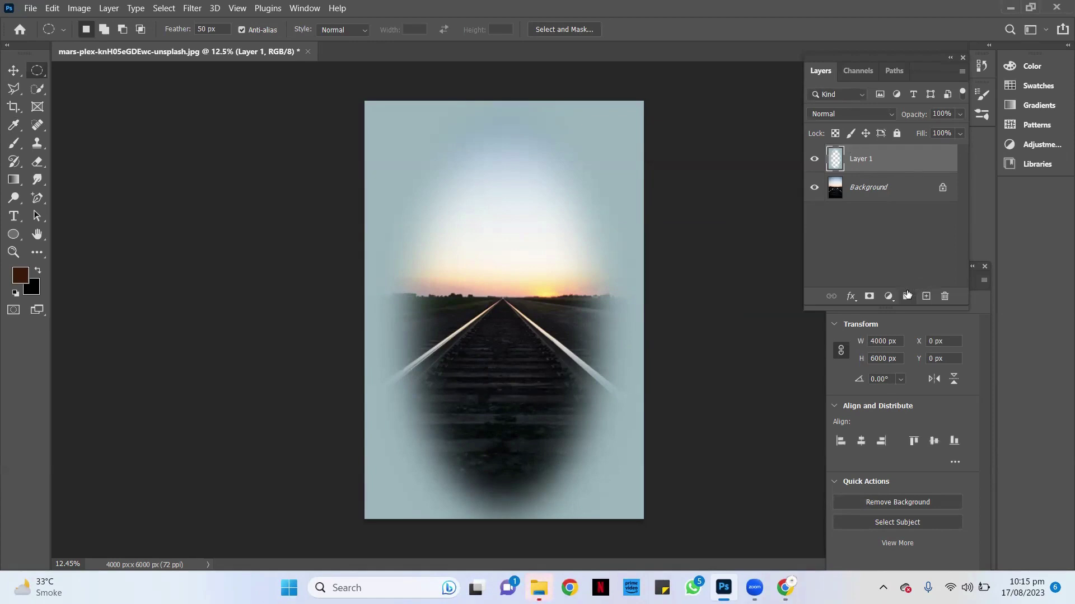
key("ctrl+z")
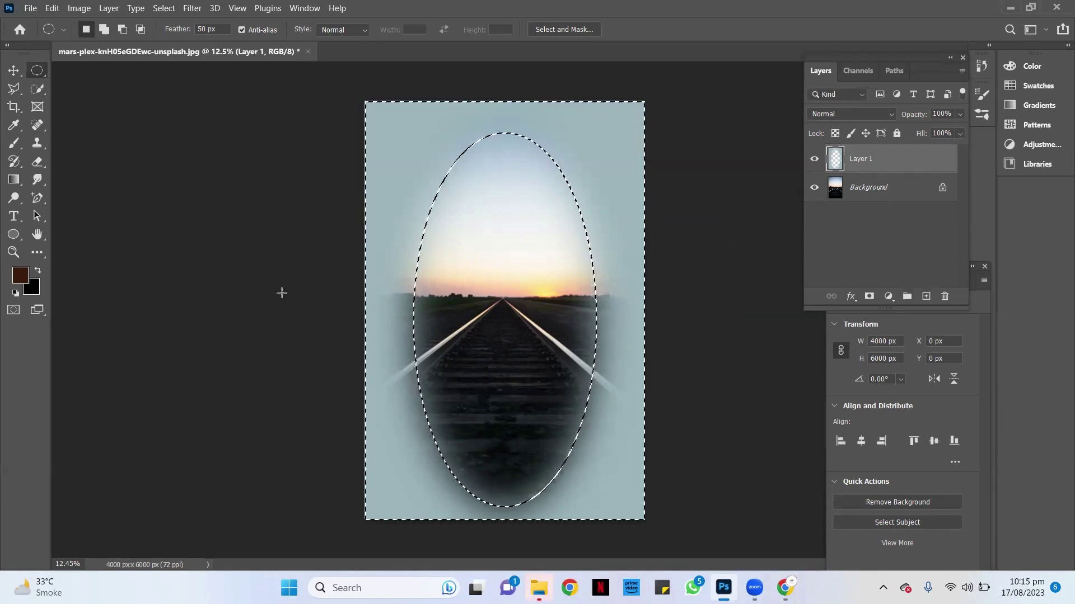
key("ctrl+BackSpace")
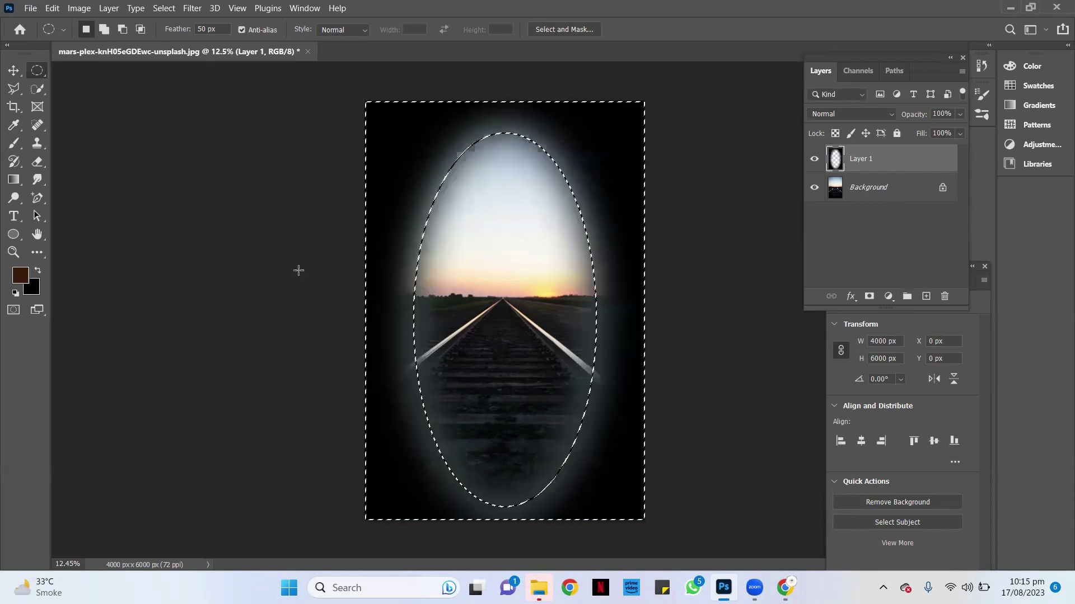
left_click(14, 72)
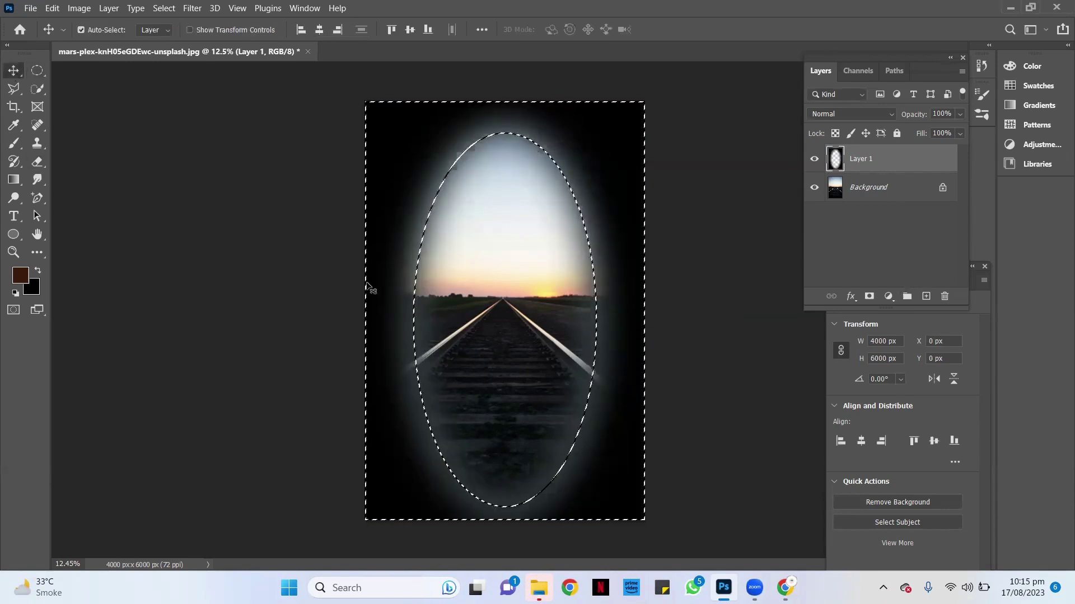
left_click(15, 219)
Create a text box near the oval's bottom and enter the FEATHER EFFECT text
left_click(506, 470)
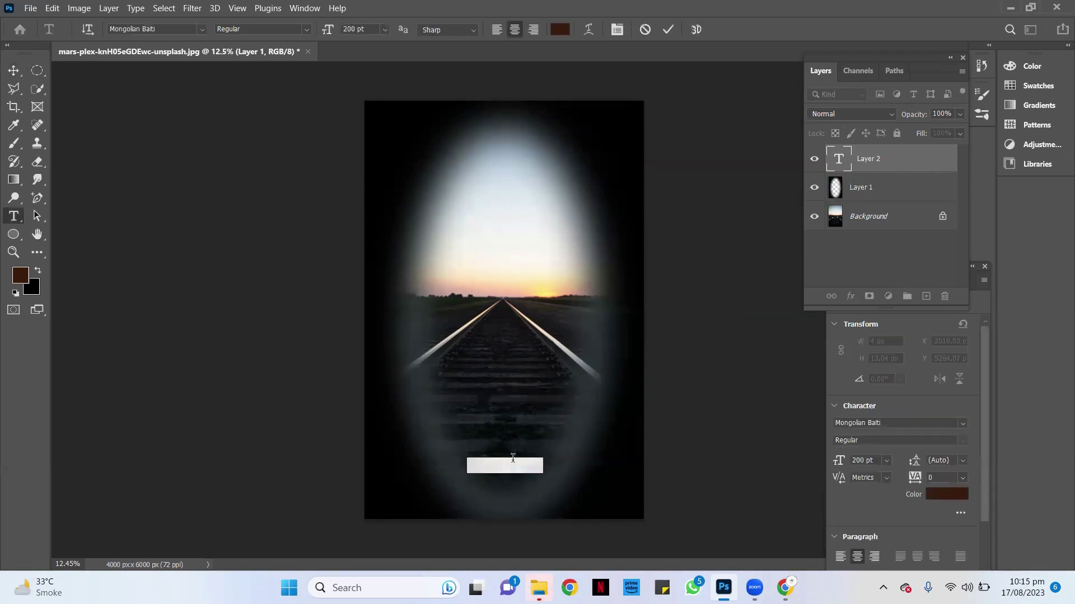
key("BackSpace")
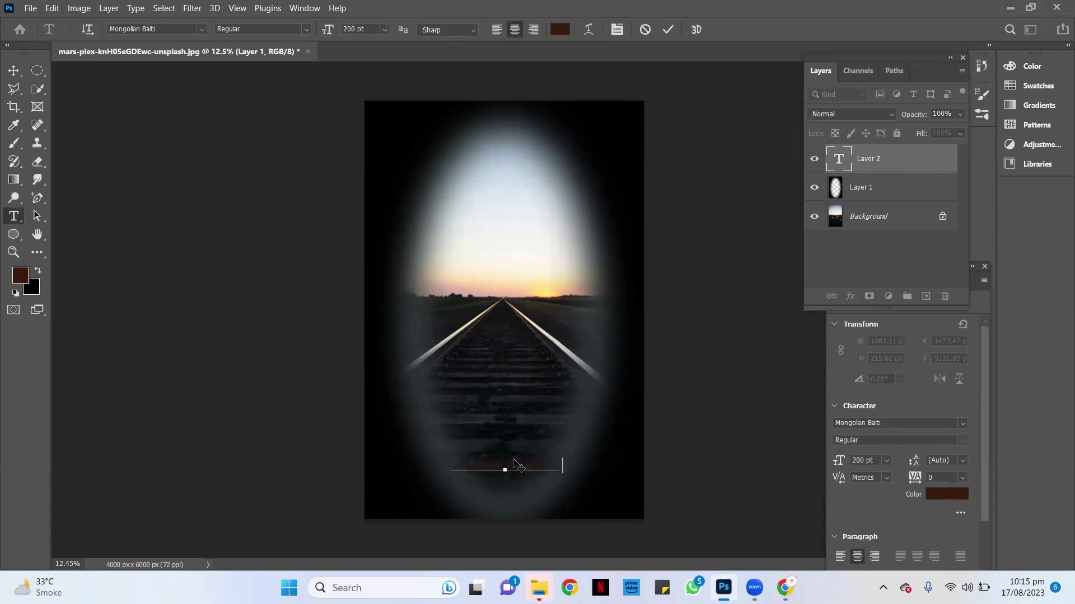
type("e")
key("ctrl+a")
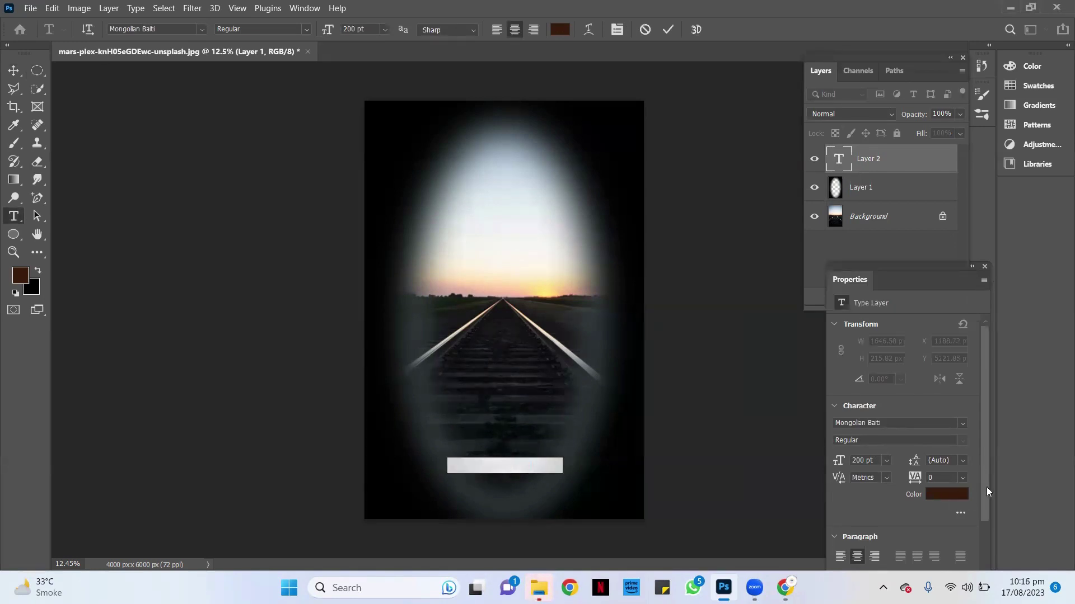
Colour the selected FEATHER EFFECT text white and commit it
left_click(950, 495)
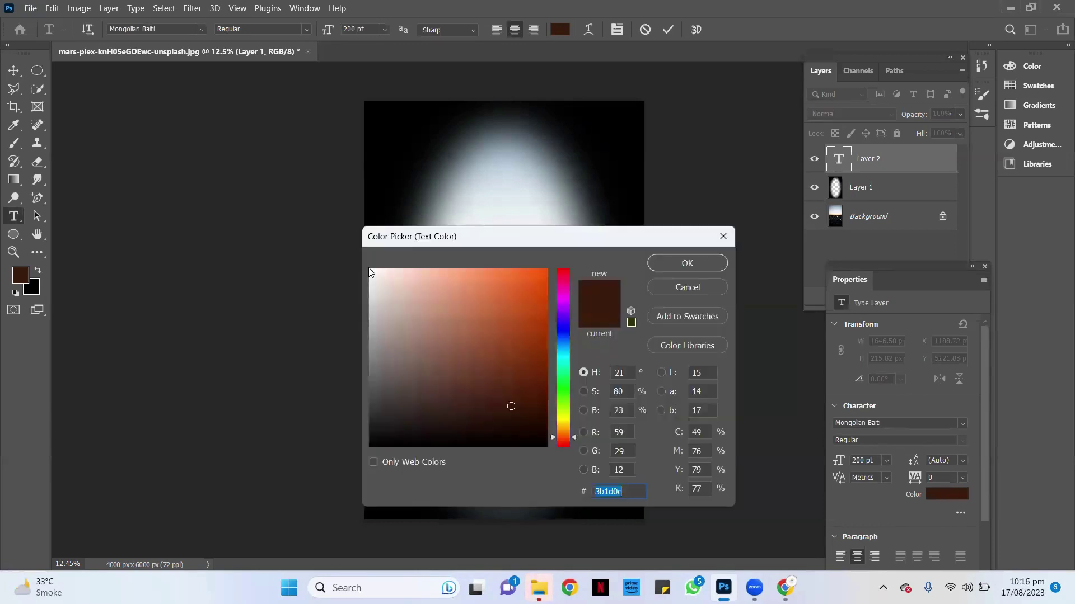
left_click(369, 269)
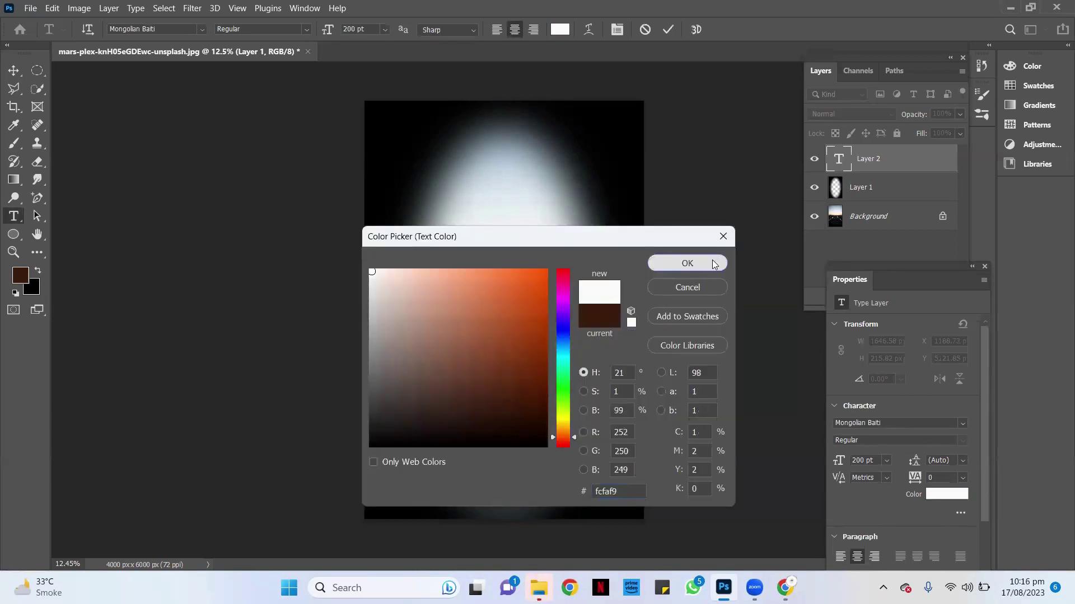
left_click(687, 263)
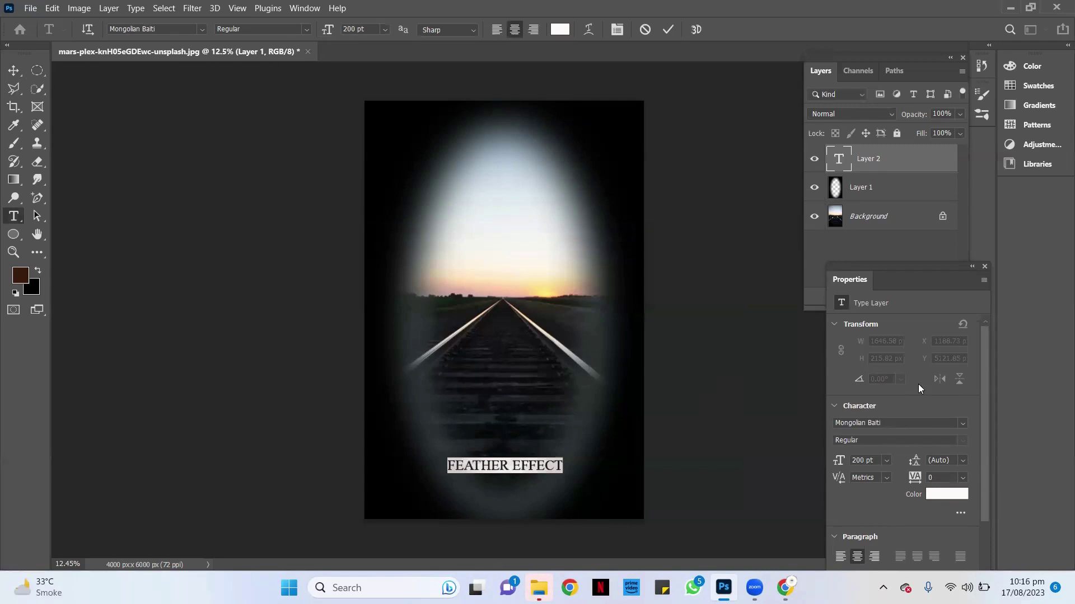
left_click(13, 70)
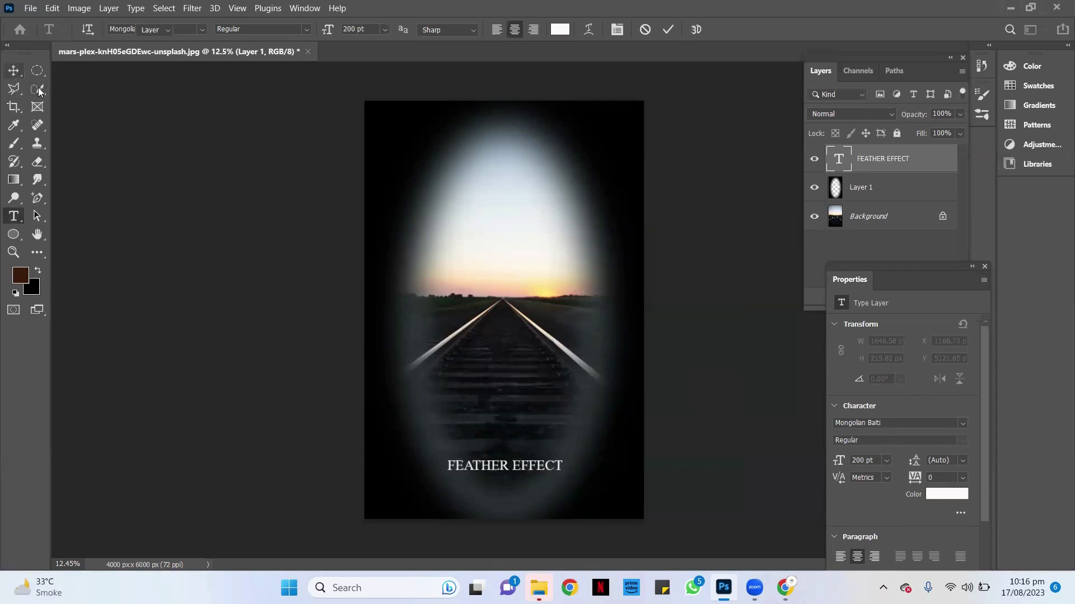
left_click(140, 145)
left_click(505, 470)
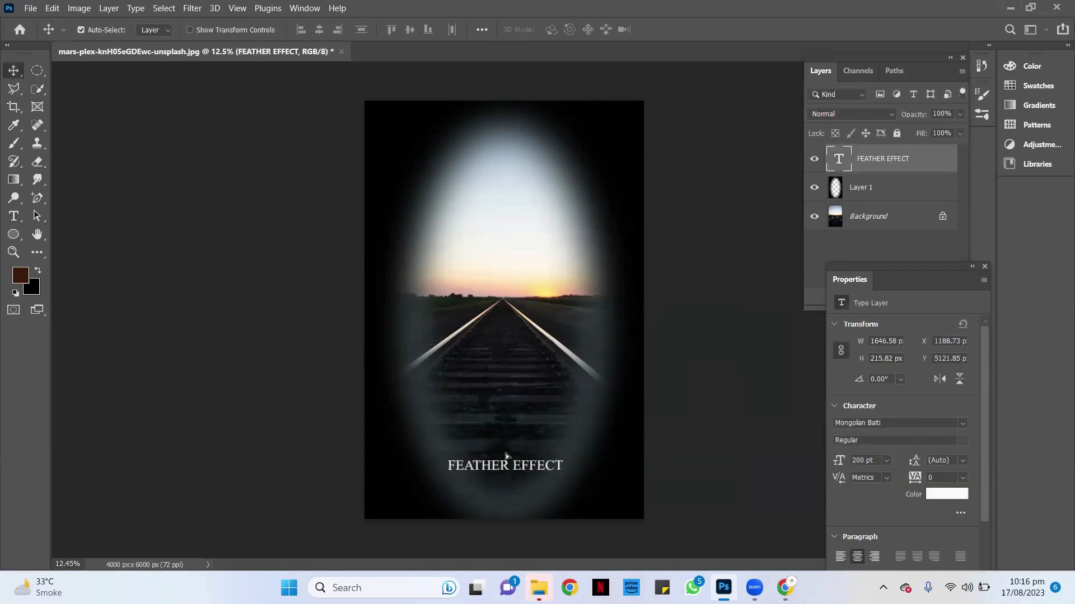
Move the FEATHER EFFECT text to the bottom edge and preview the Export As PNG settings without exporting
mouse_move(506, 455)
left_mouse_down()
mouse_move(516, 486)
mouse_move(504, 477)
mouse_move(508, 511)
left_mouse_up()
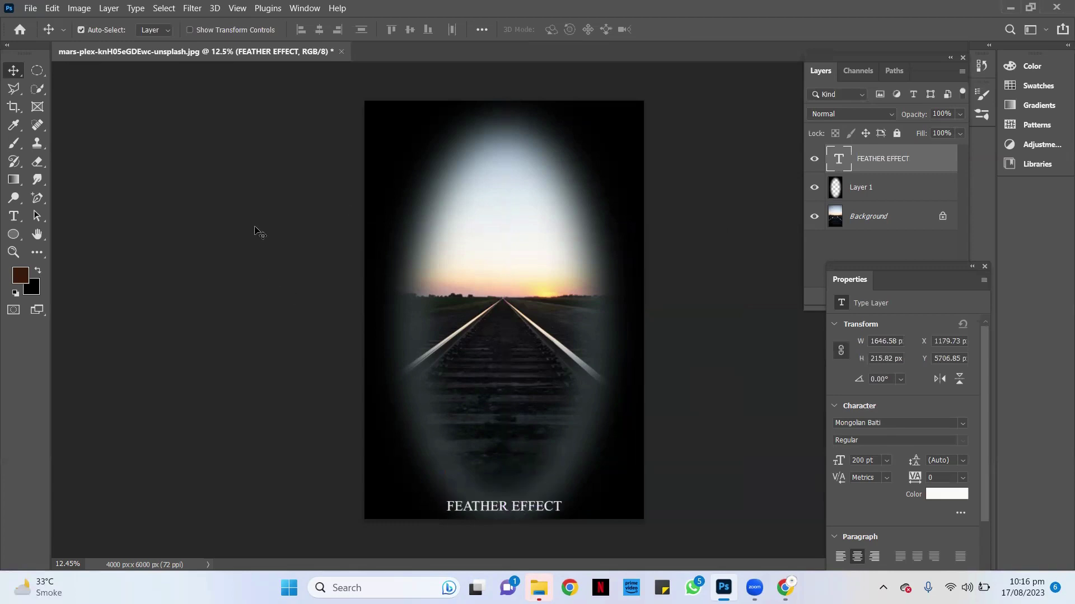
left_click(27, 8)
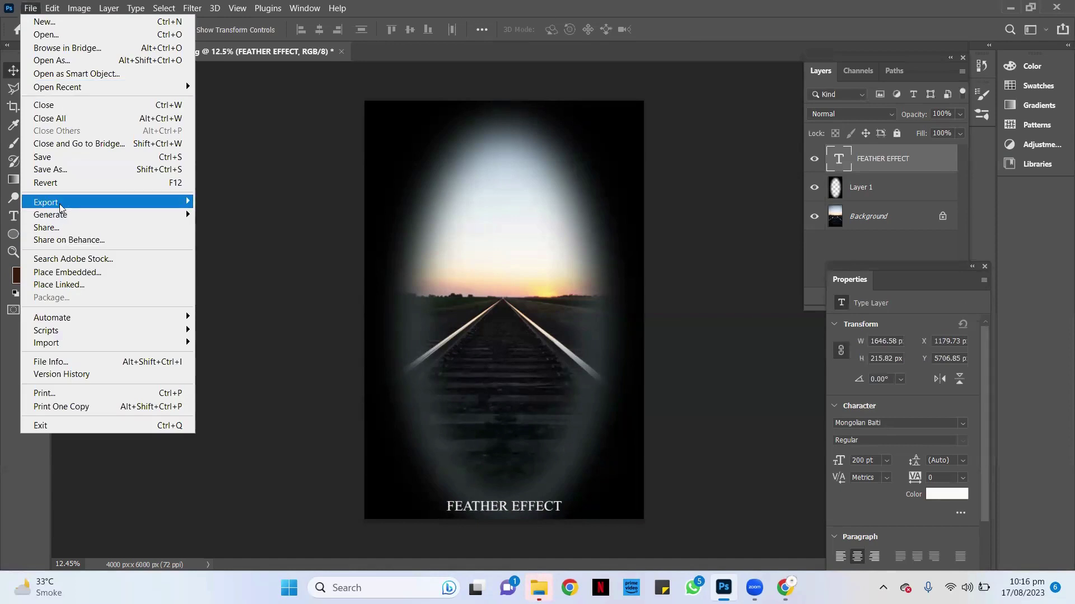
mouse_move(45, 202)
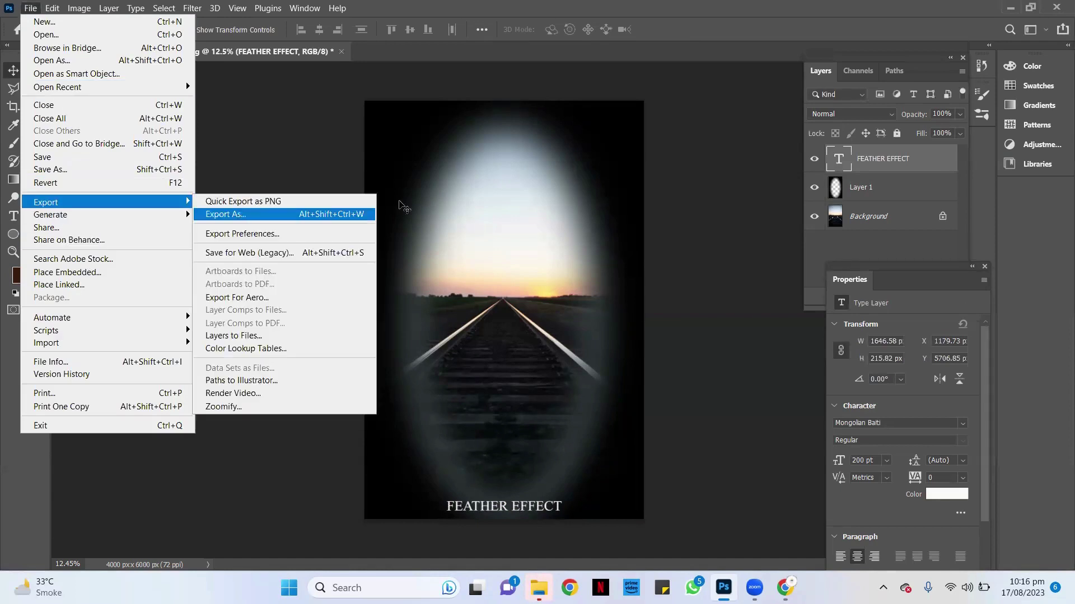
left_click(238, 210)
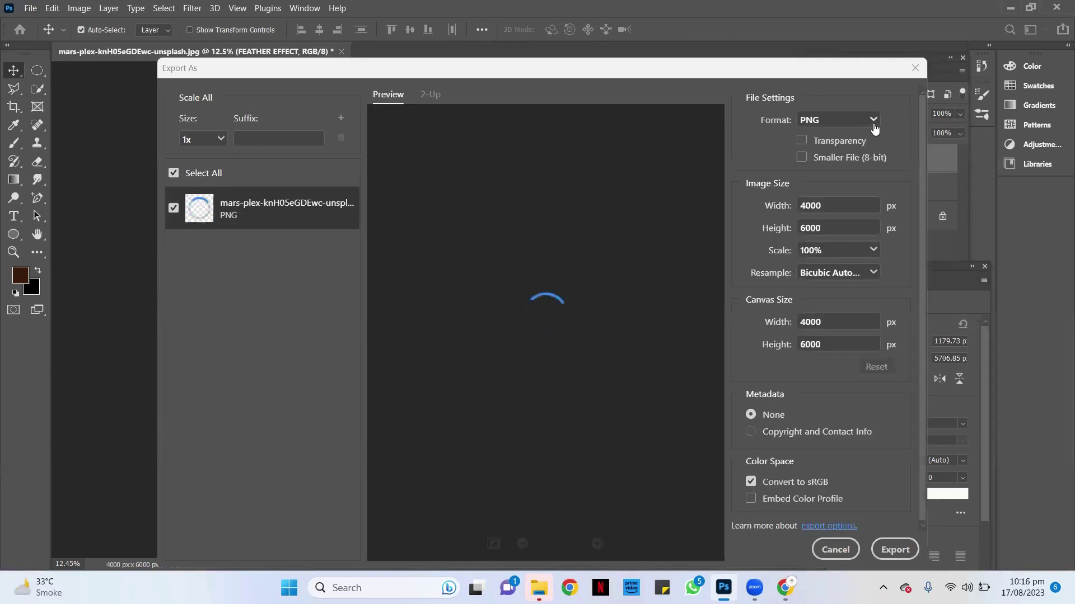
left_click(873, 124)
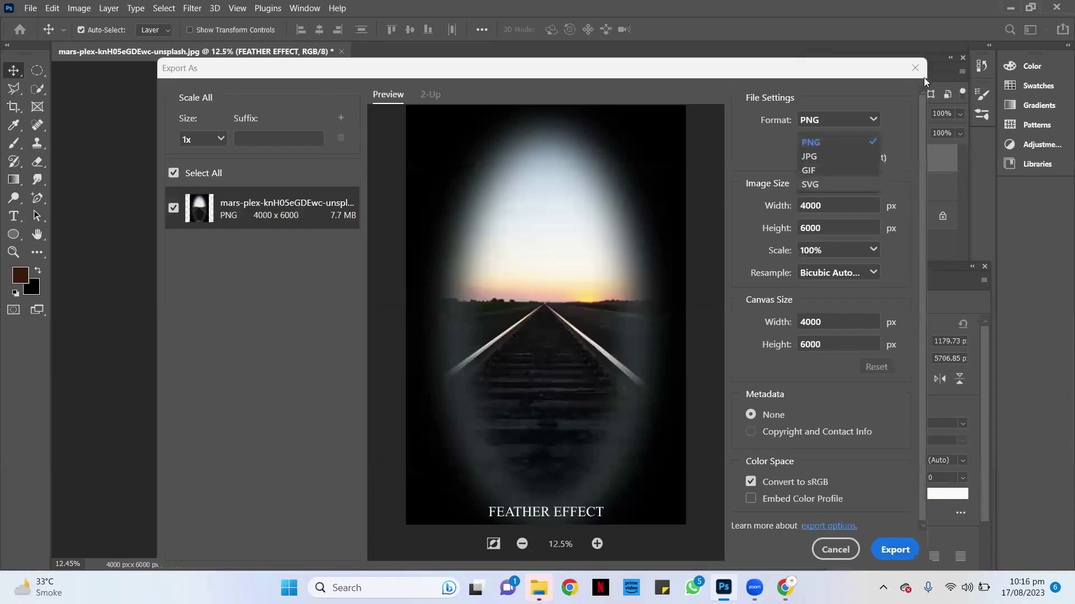
left_click(916, 68)
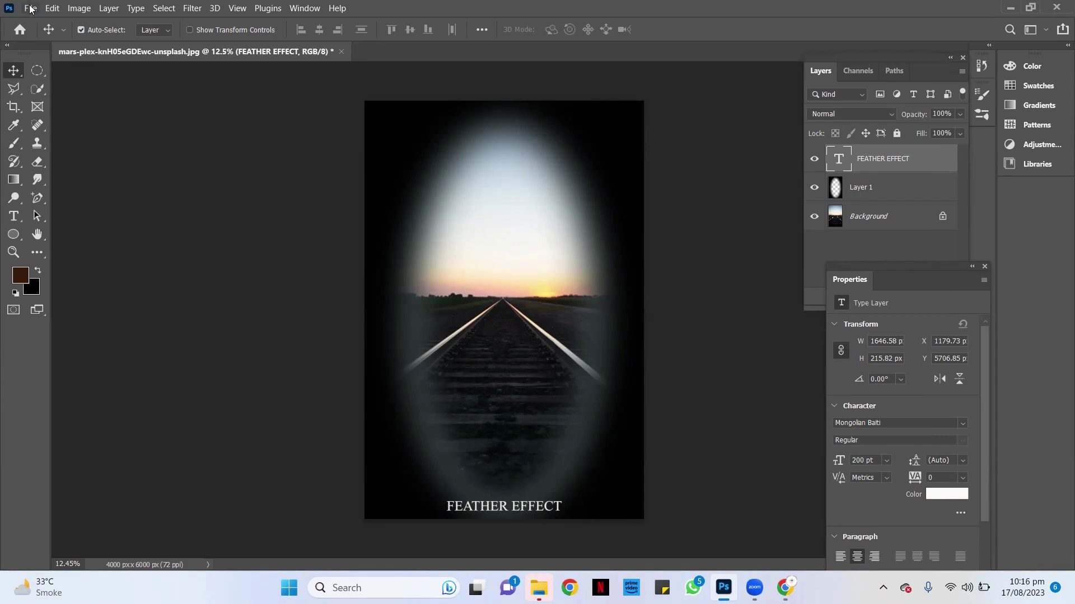
Move the title back into the oval and start saving locally as FEATHER EFFECT
left_click_drag(502, 507, 515, 344)
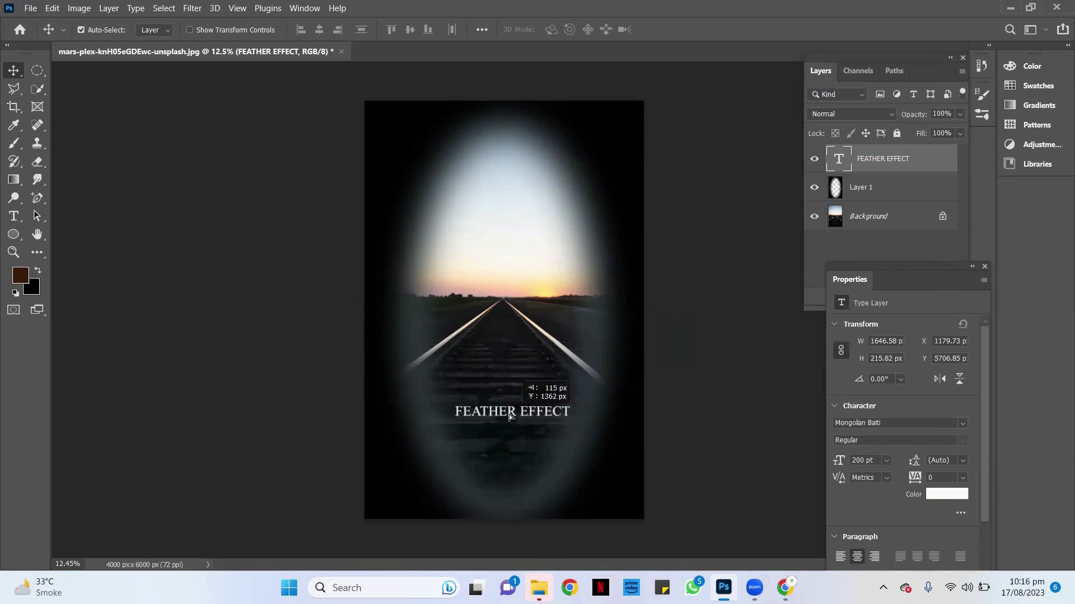
left_click(27, 8)
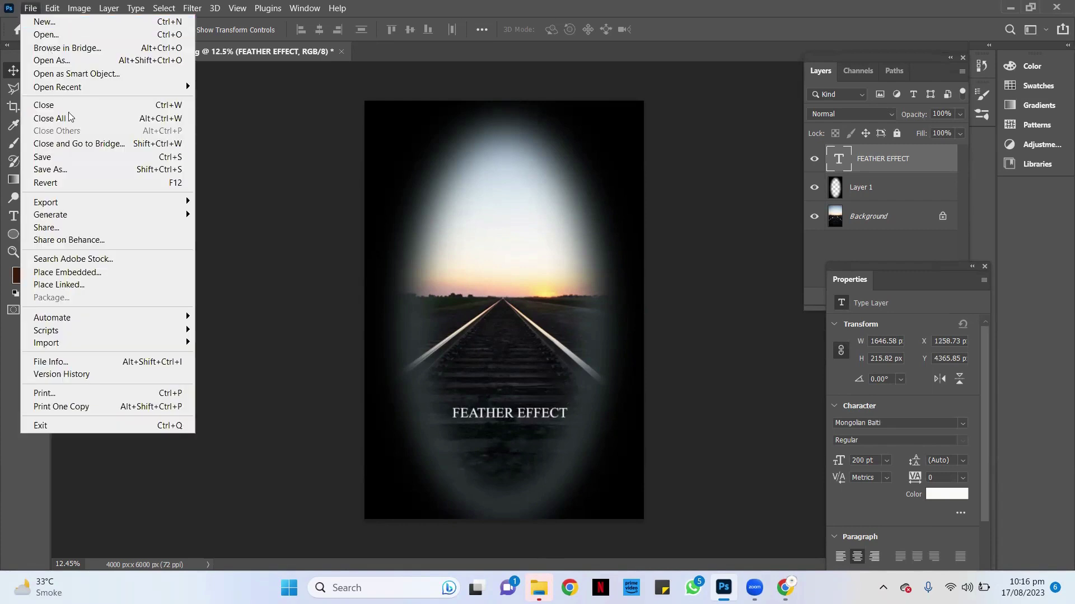
left_click(74, 159)
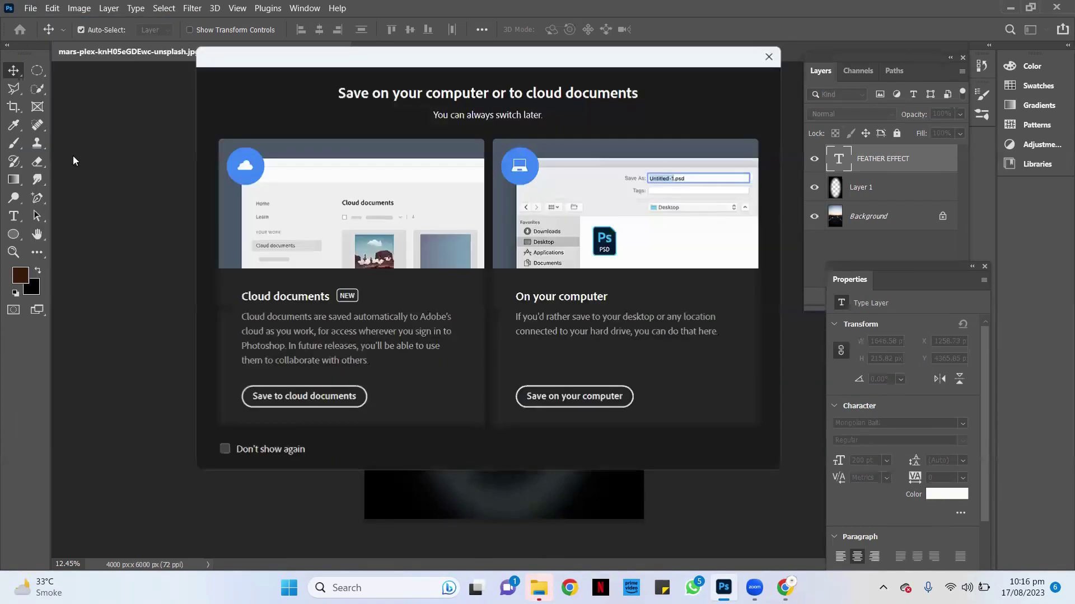
left_click(574, 396)
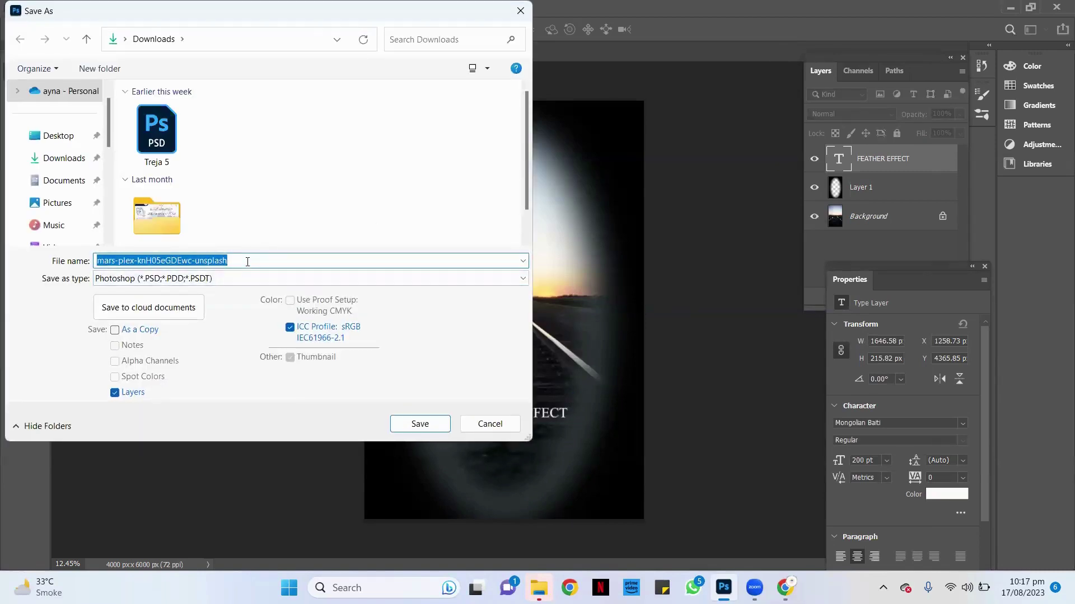
type("FE")
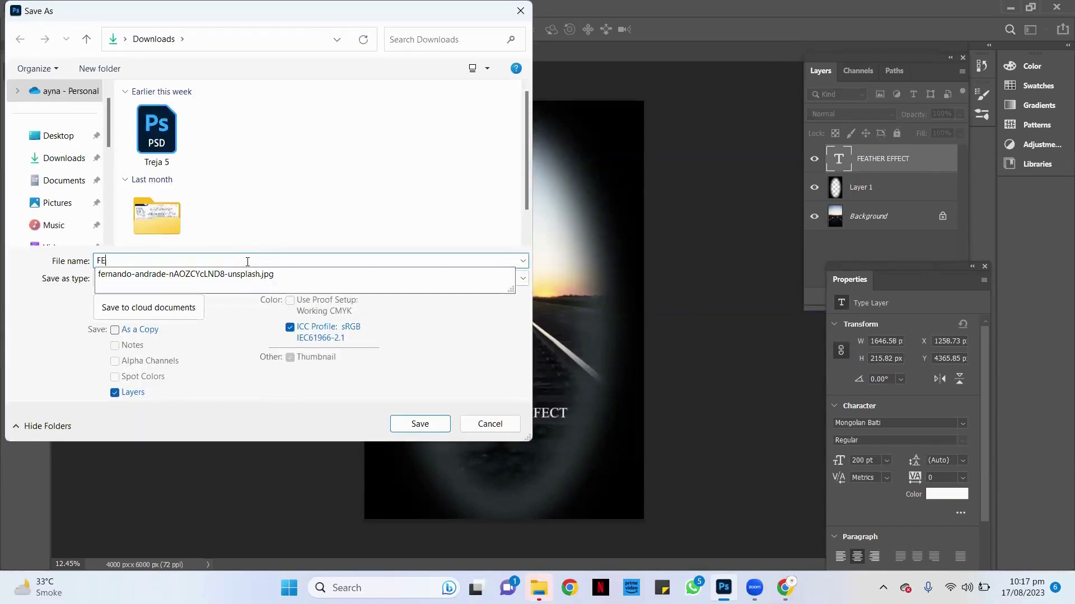
type("ATHER EFFECT")
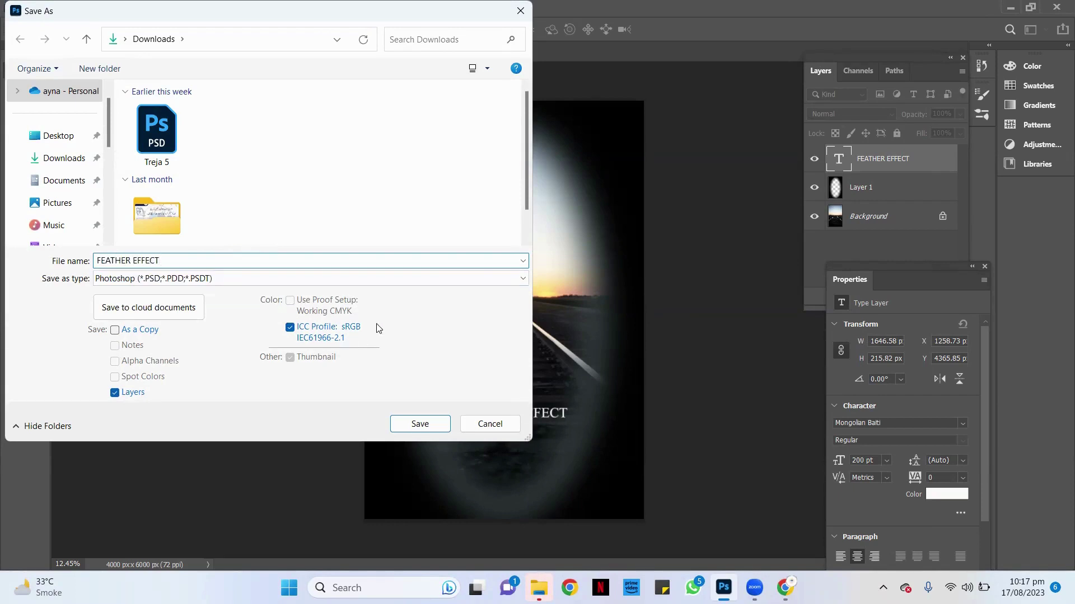
Settle on Photoshop (*.PSD) as the file format after briefly trying Photoshop PDF
left_click(219, 280)
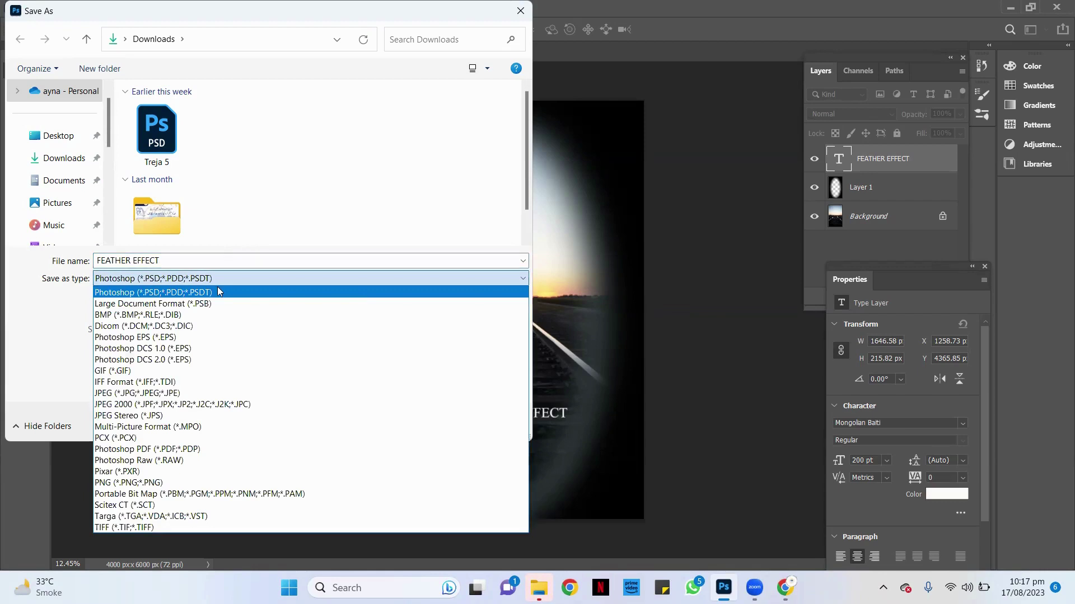
left_click(217, 288)
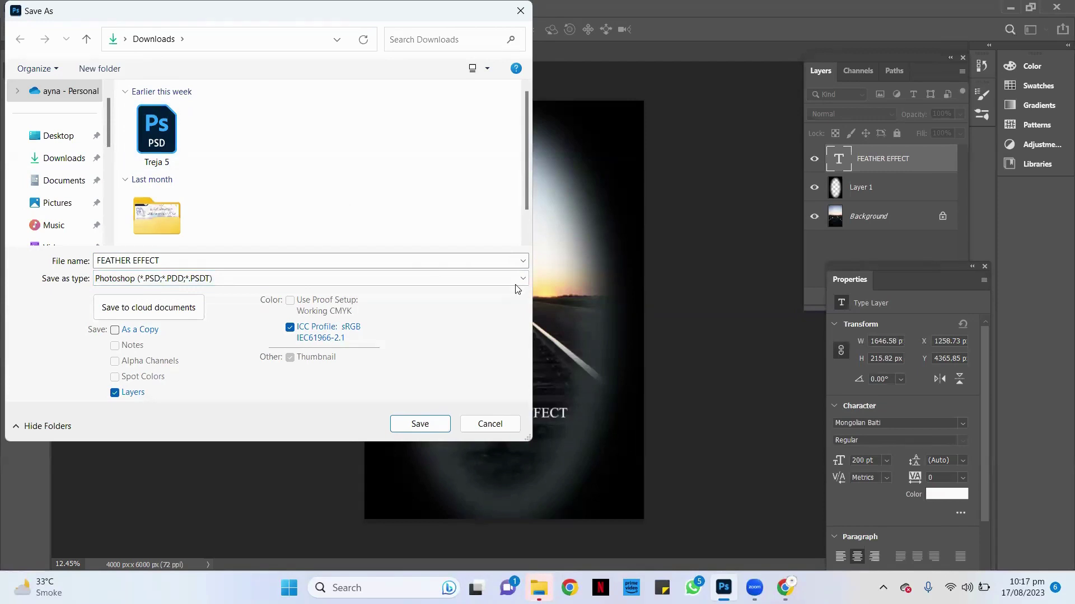
key("alt+Down")
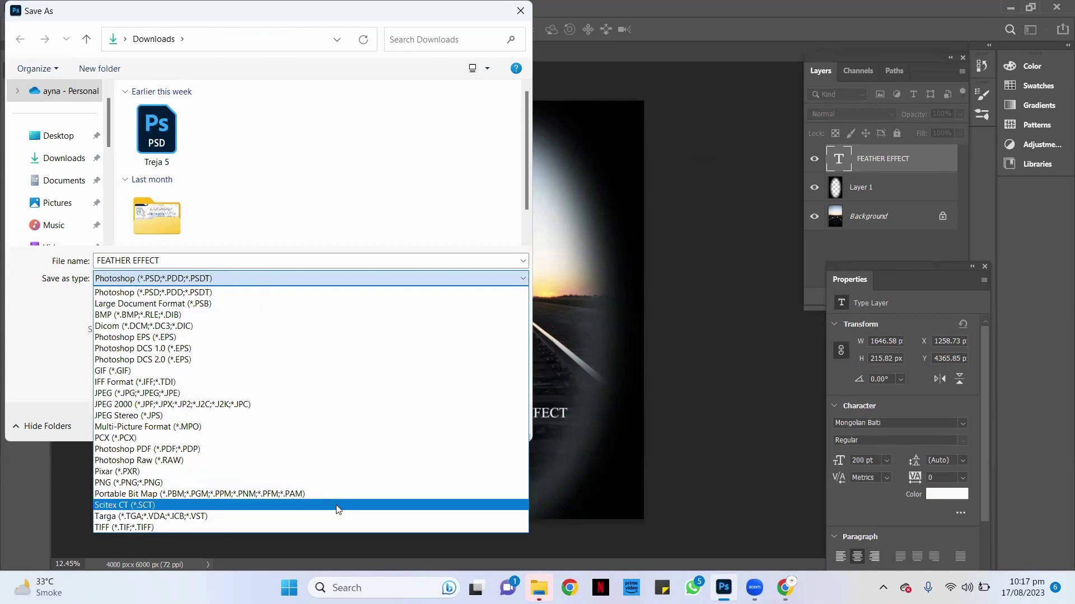
left_click(300, 452)
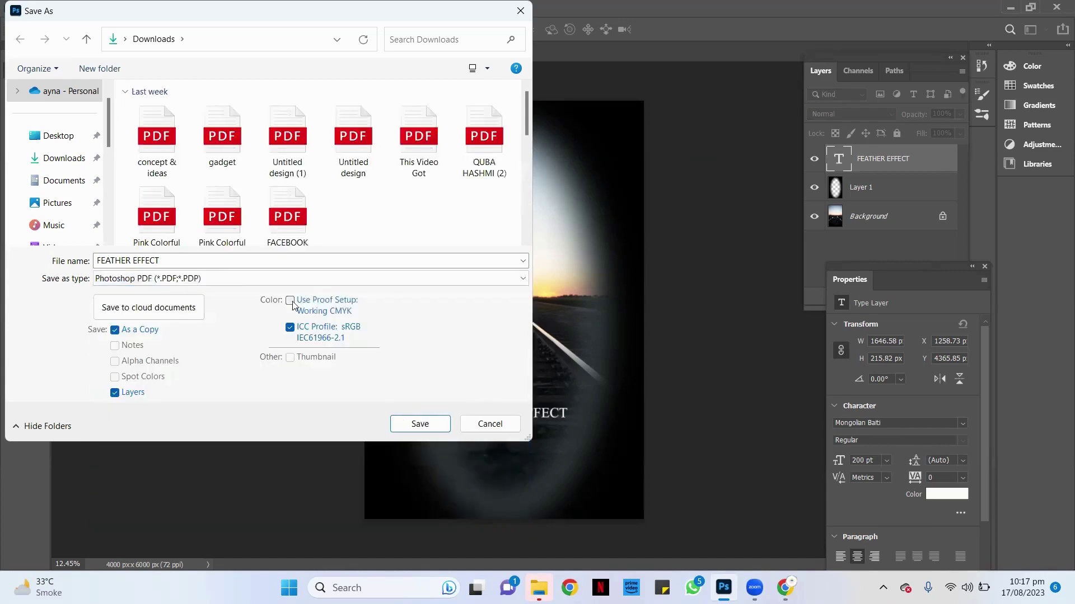
left_click(516, 281)
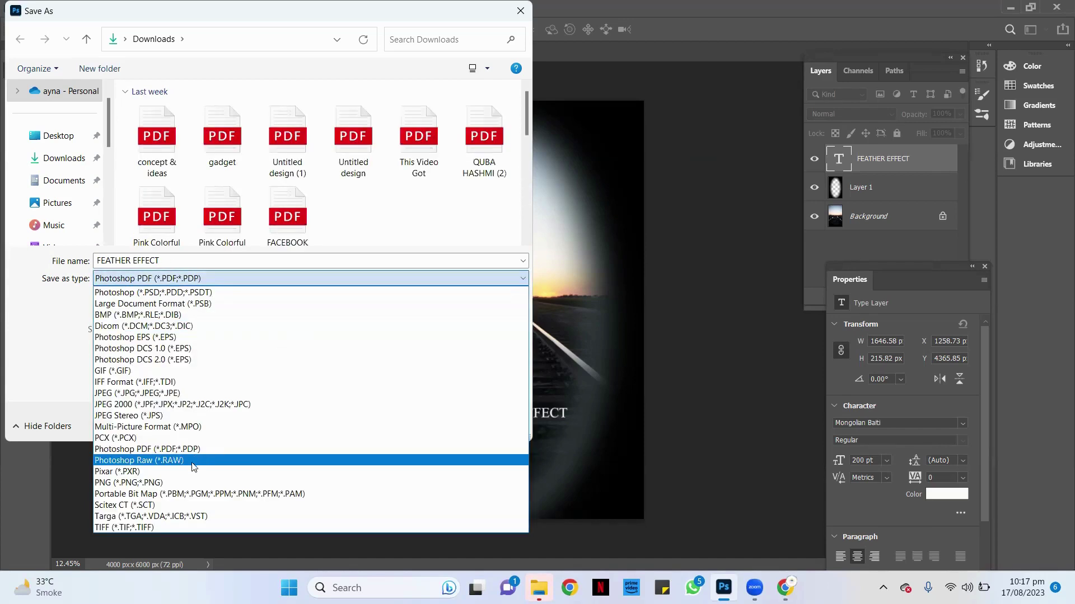
left_click(173, 294)
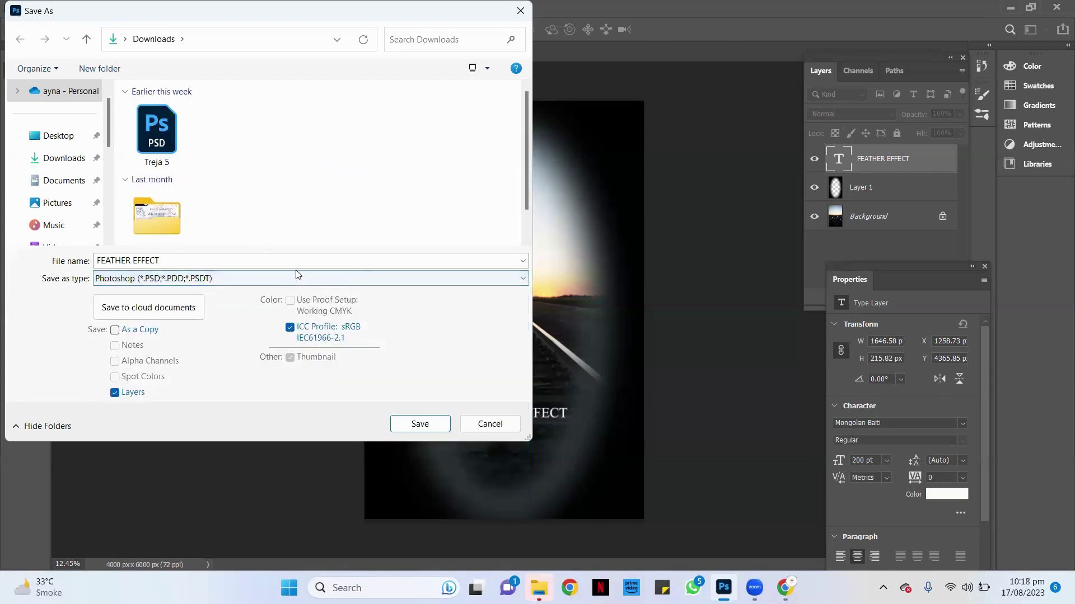
left_click(511, 280)
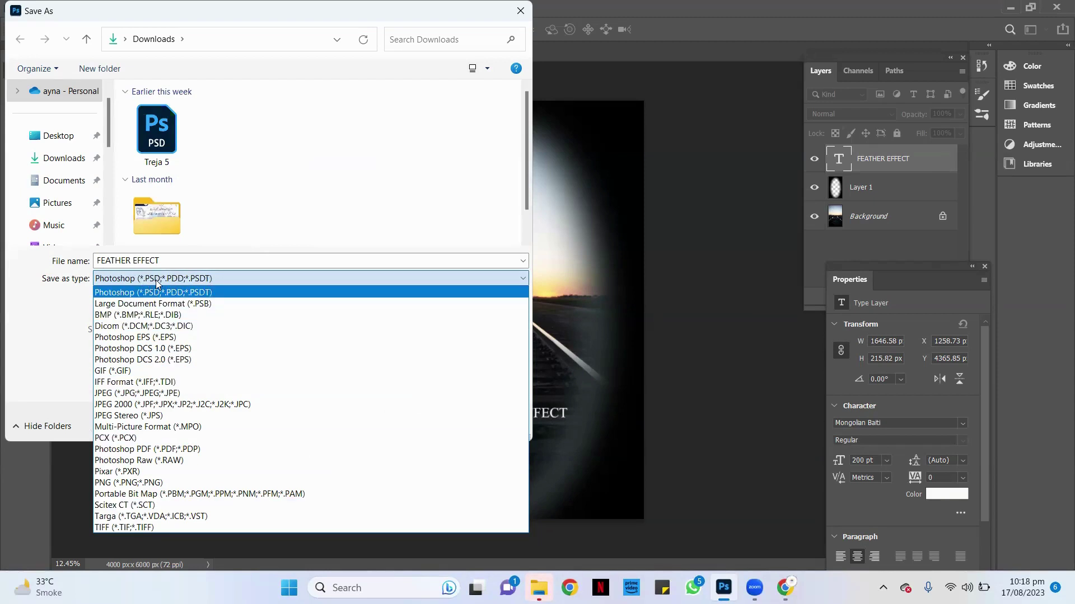
left_click(187, 293)
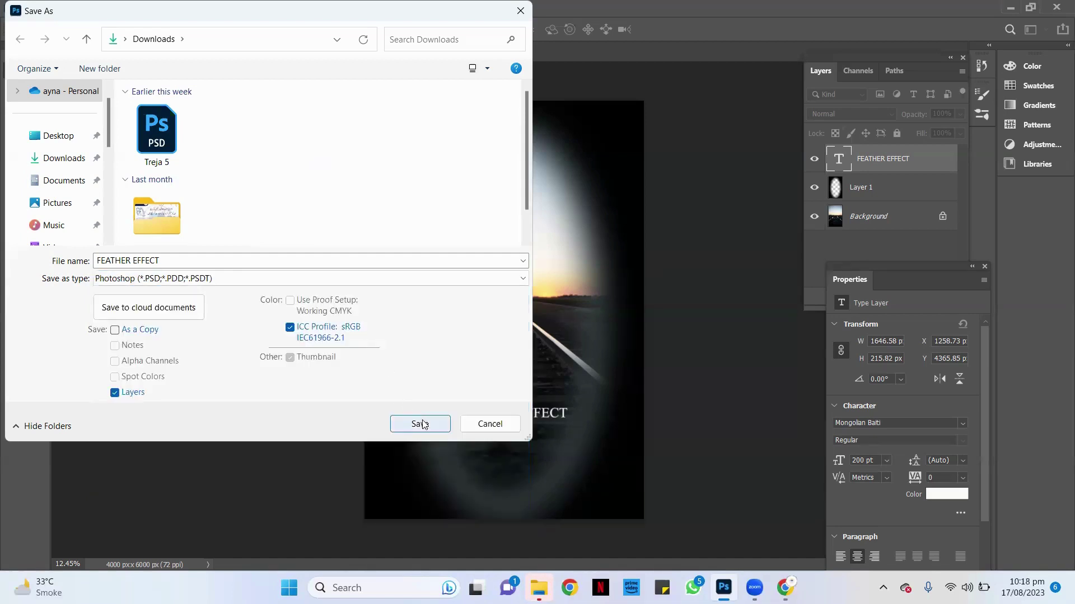
Save FEATHER EFFECT.psd and accept the compatibility option in Format Options
left_click(422, 425)
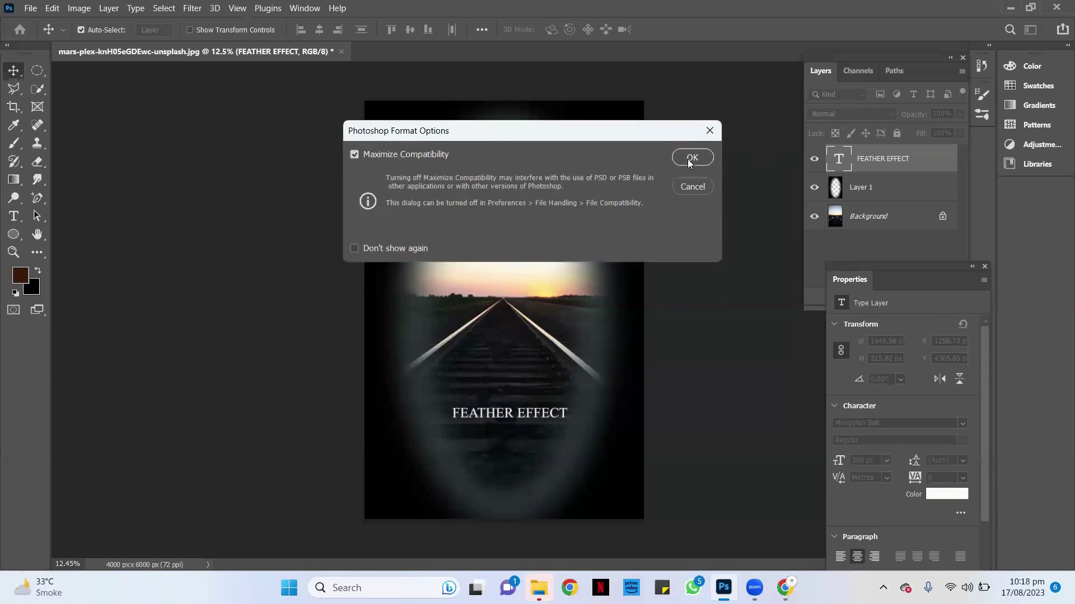
left_click(687, 159)
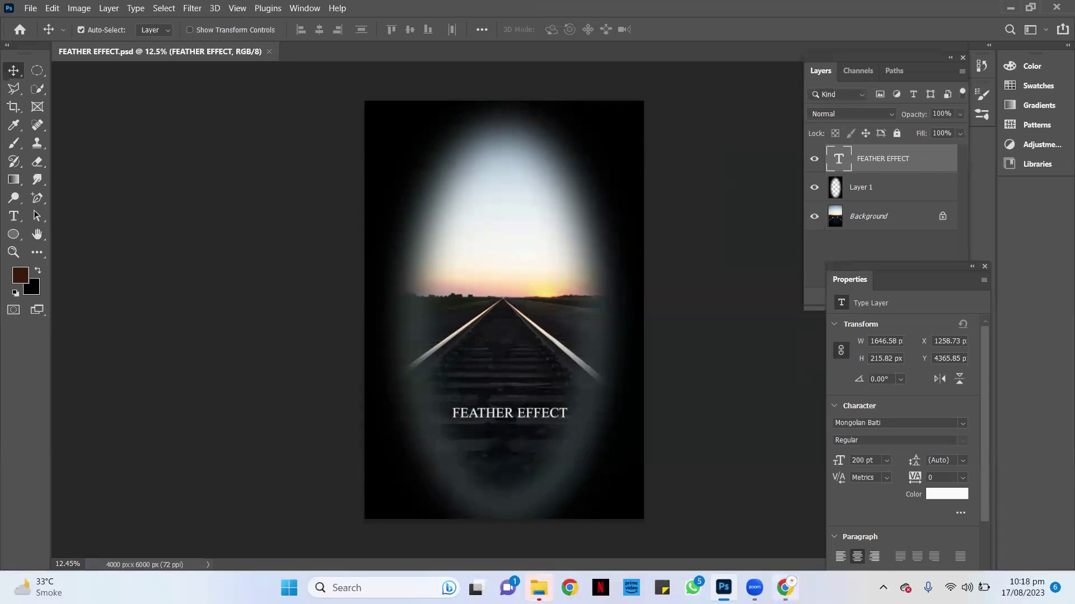
left_click(784, 588)
Show the Unsplash 'background image' results from the top, with the search suggestions dismissed
left_click(98, 6)
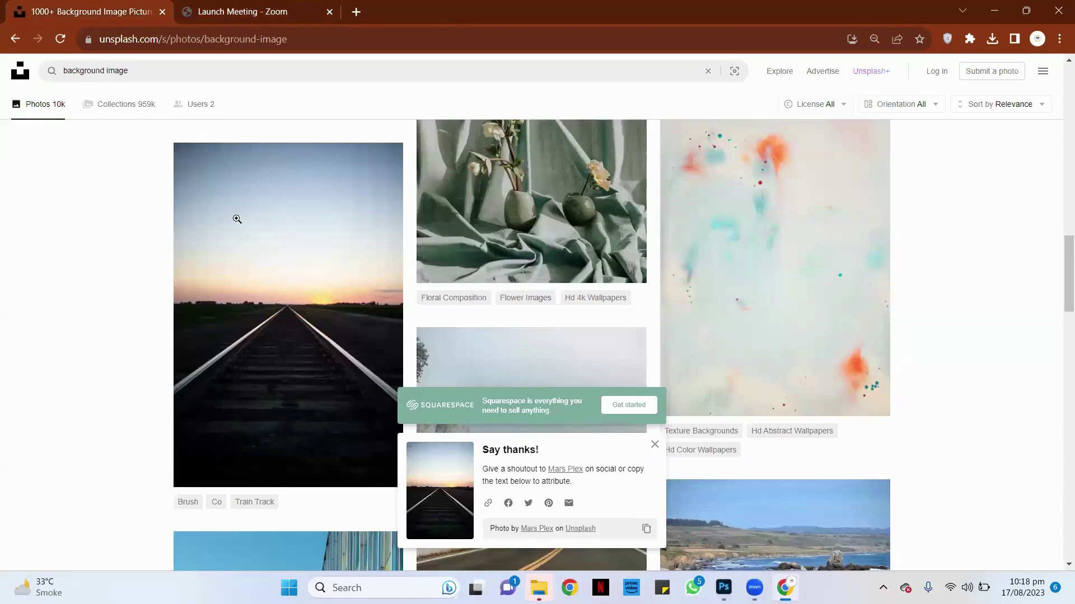
scroll(392, 224, "up", 4)
scroll(508, 216, "up", 6)
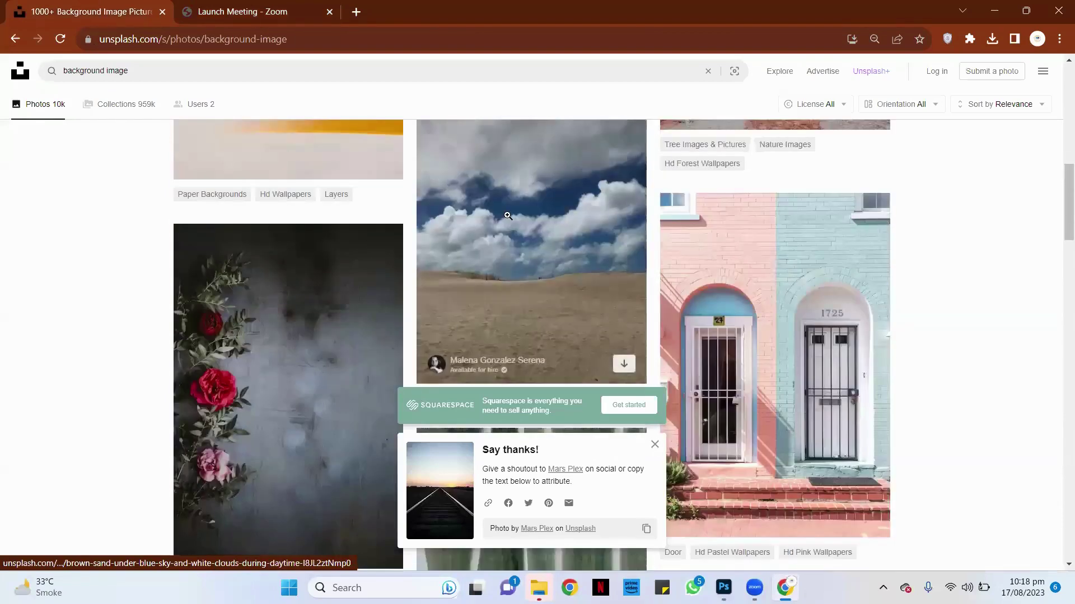
scroll(538, 246, "up", 3)
scroll(548, 259, "up", 5)
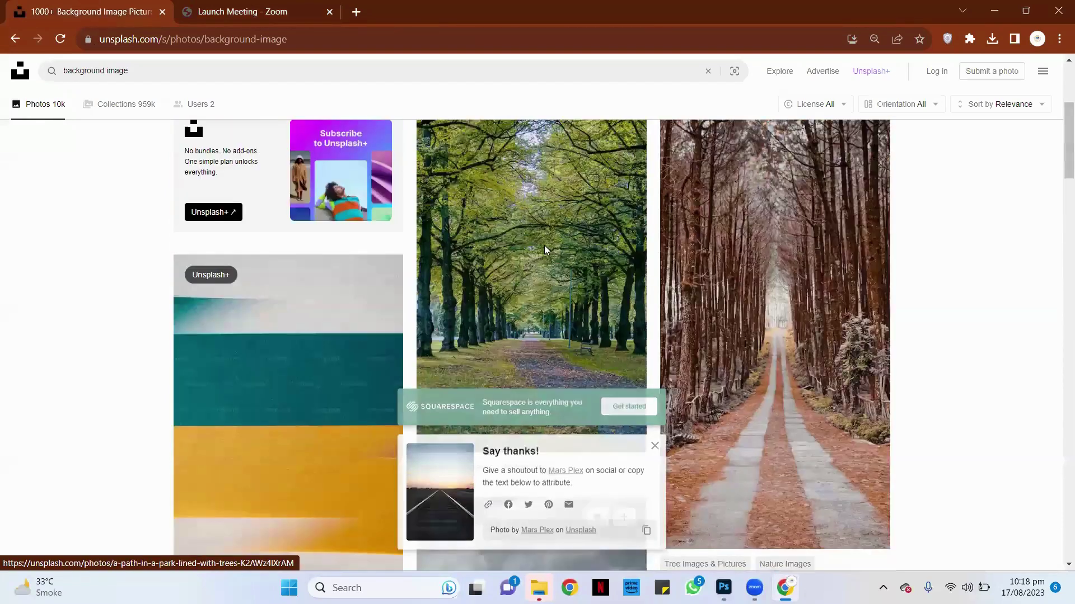
scroll(545, 252, "up", 5)
left_click(149, 73)
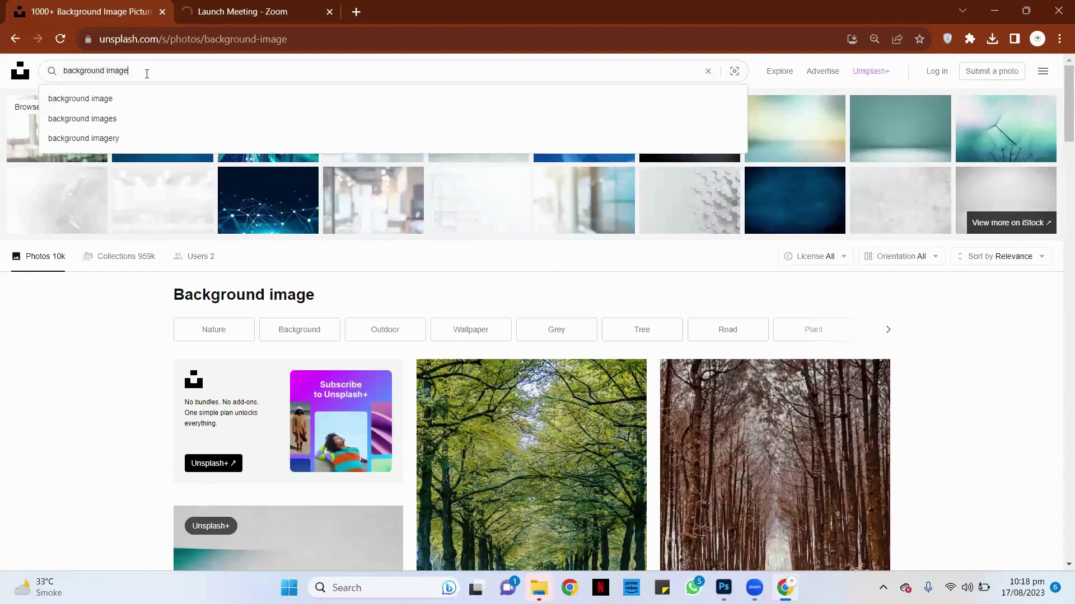
key("ctrl+a")
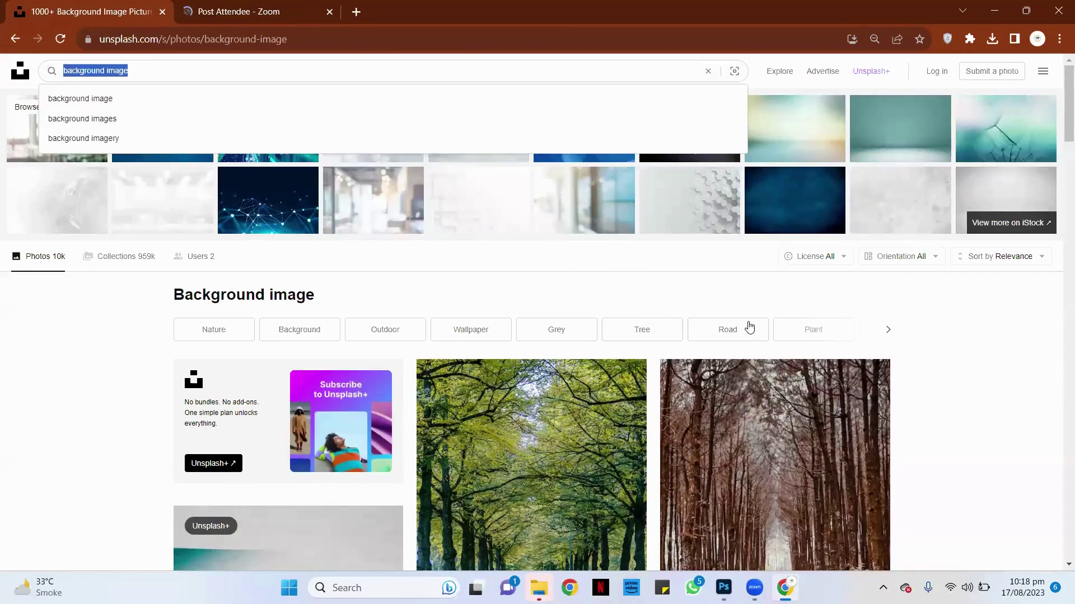
left_click(910, 372)
mouse_move(535, 408)
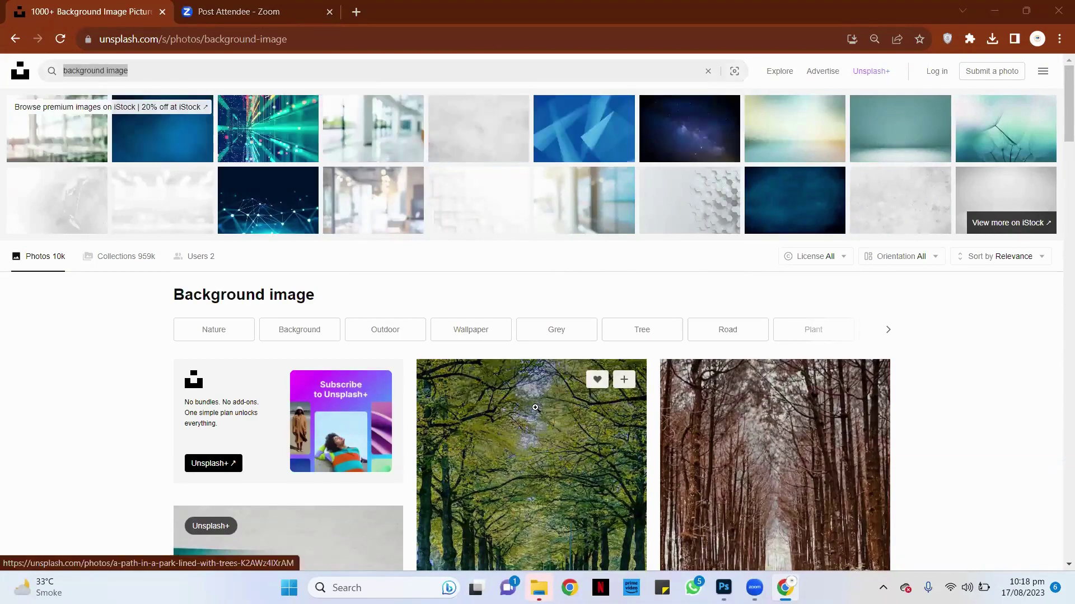
scroll(535, 408, "down", 5)
scroll(535, 408, "down", 9)
scroll(534, 410, "up", 11)
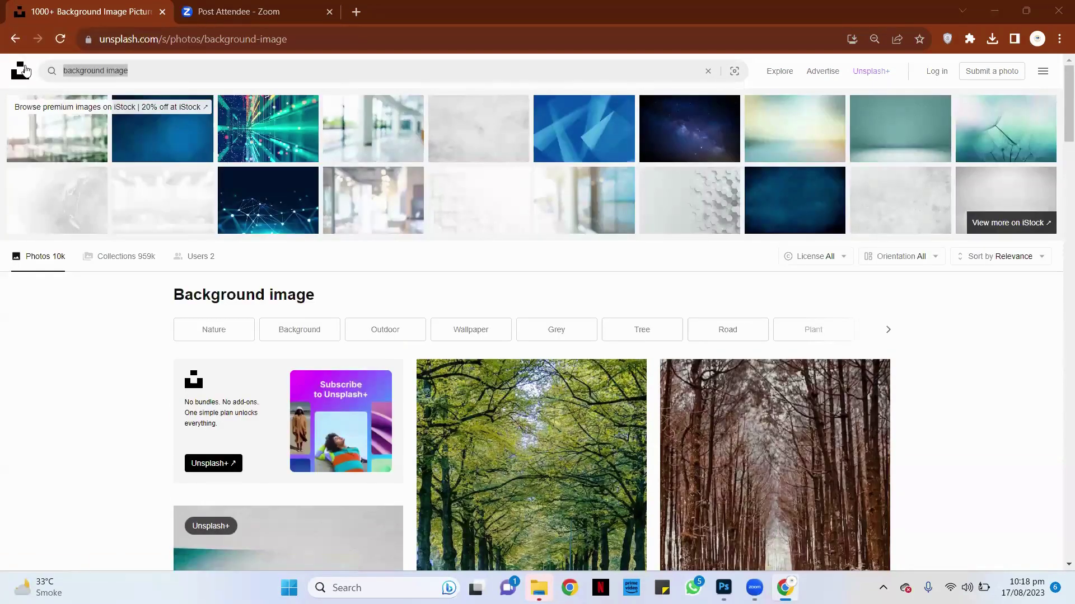
Find the foggy floating-flame photo in the Unsplash home feed, download it, and return to Photoshop
left_click(20, 71)
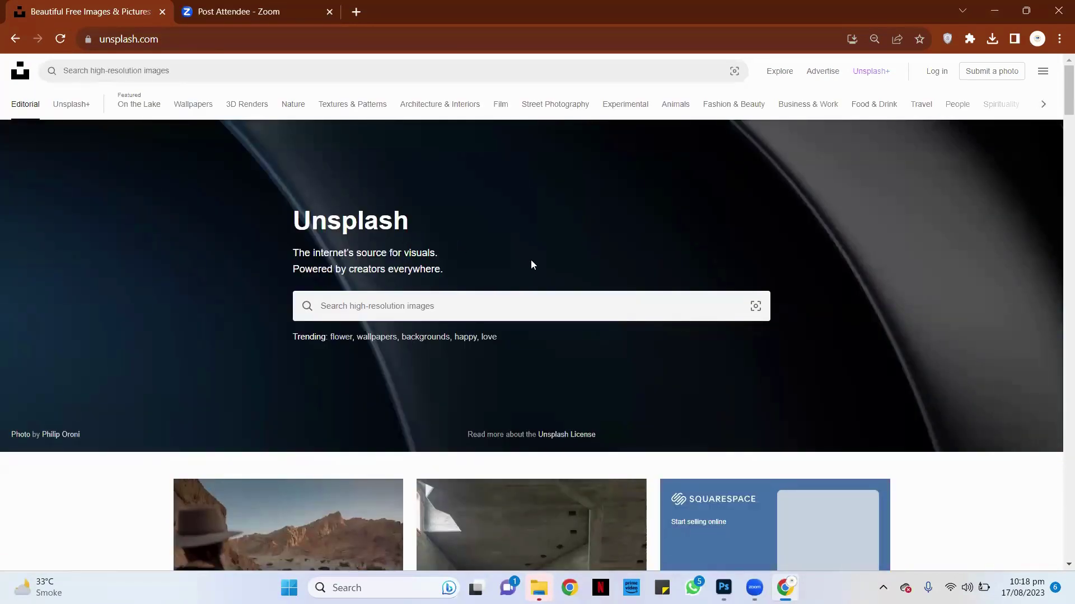
scroll(561, 285, "down", 3)
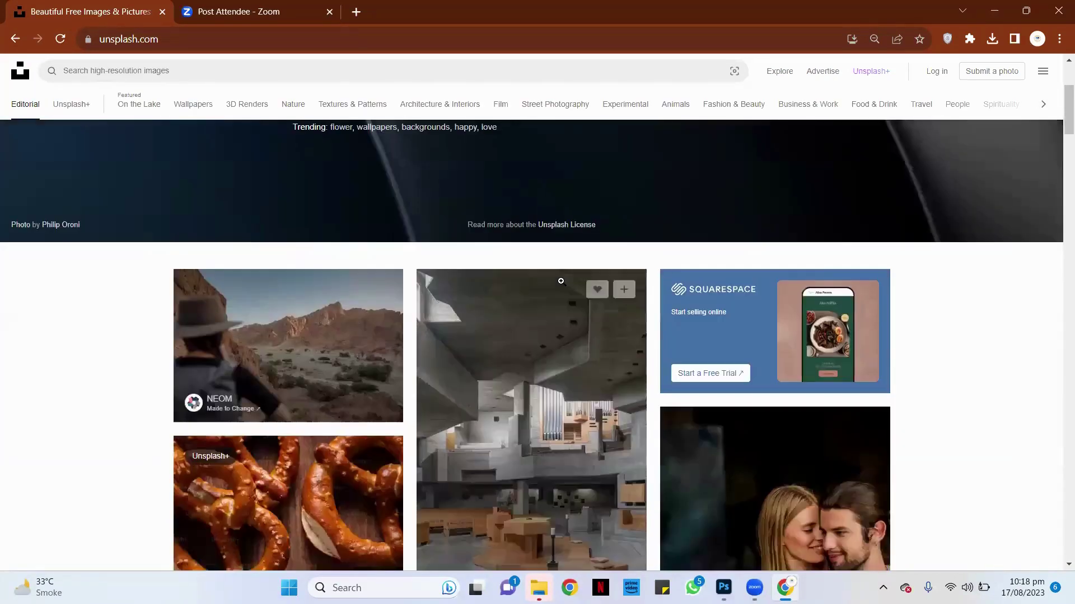
scroll(561, 281, "down", 5)
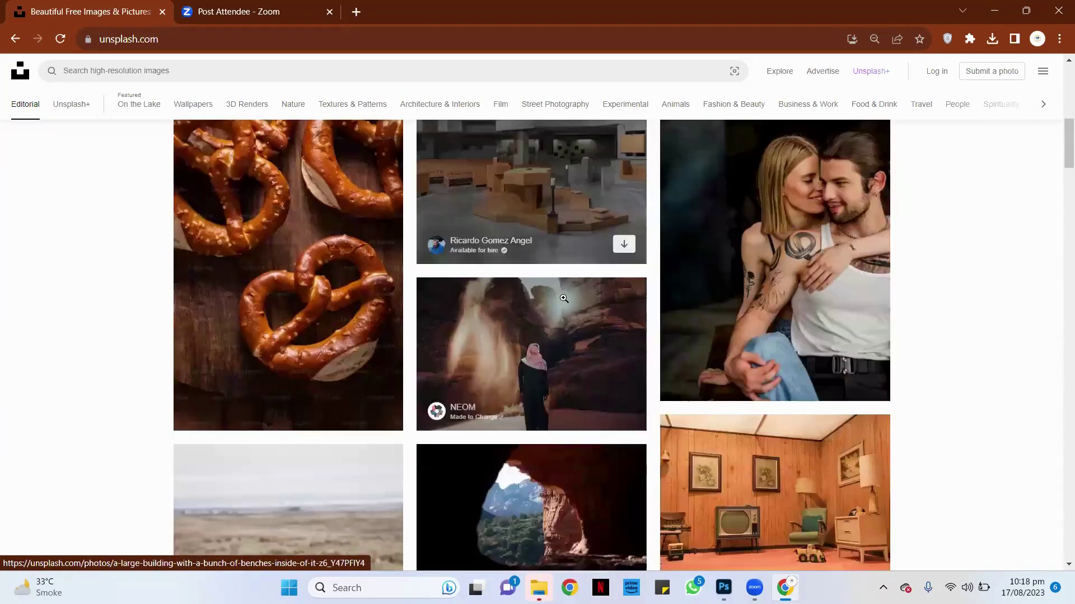
scroll(563, 299, "down", 4)
scroll(561, 296, "down", 3)
scroll(558, 294, "down", 4)
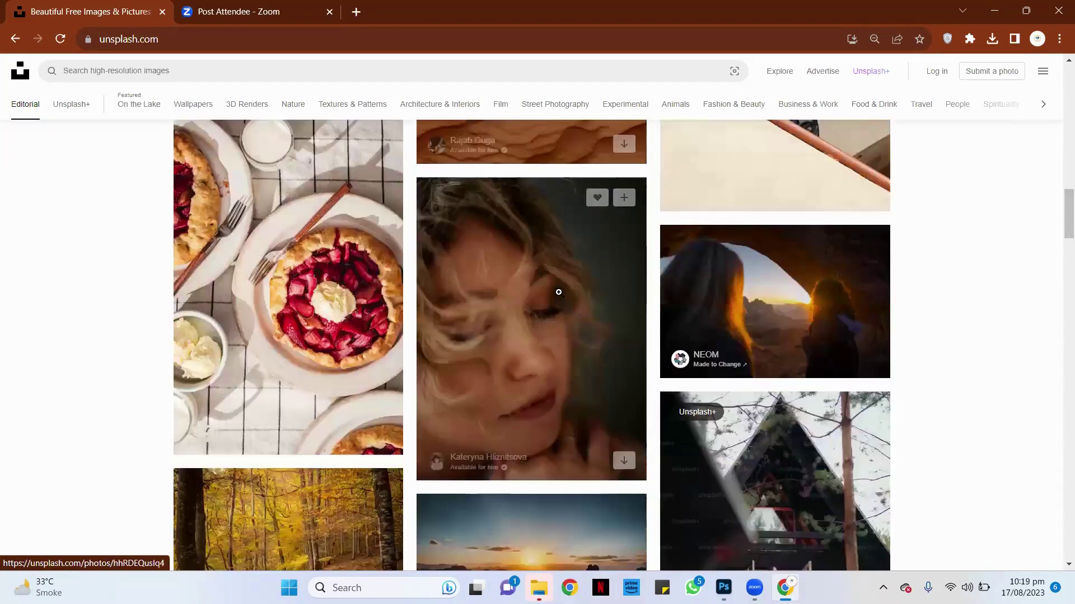
scroll(558, 292, "down", 4)
scroll(559, 292, "down", 4)
scroll(559, 292, "up", 3)
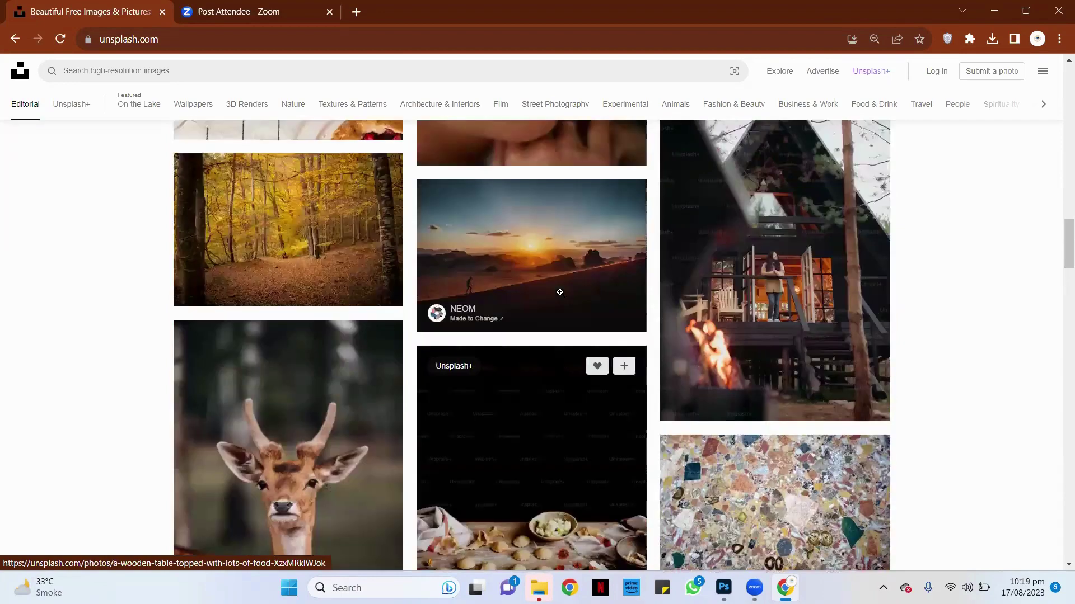
scroll(559, 292, "down", 5)
scroll(560, 294, "down", 3)
scroll(559, 295, "down", 5)
scroll(558, 297, "down", 4)
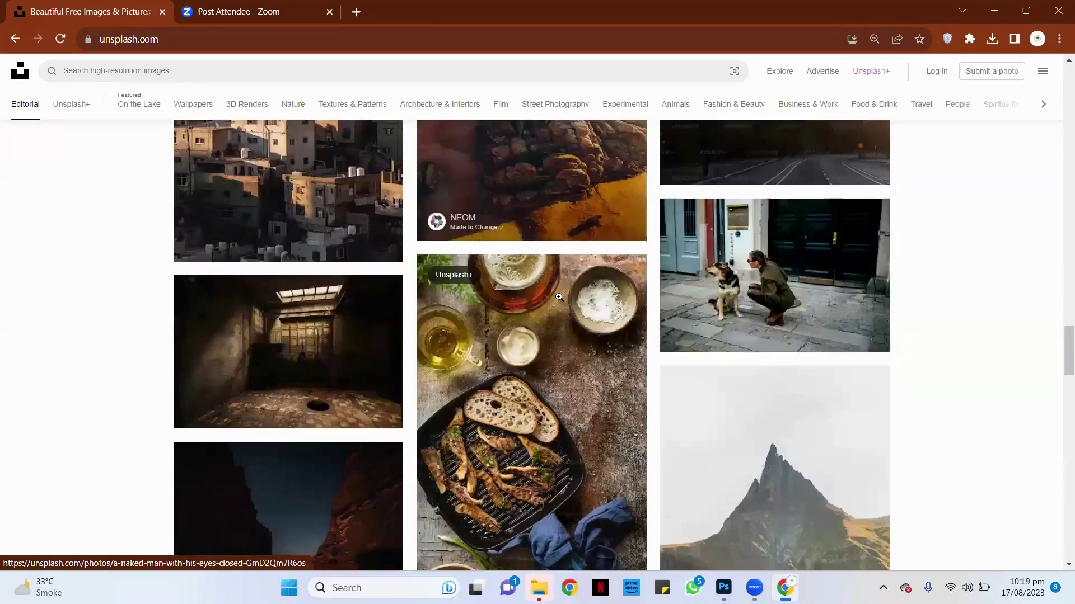
scroll(558, 297, "down", 5)
scroll(559, 297, "down", 4)
scroll(559, 298, "down", 4)
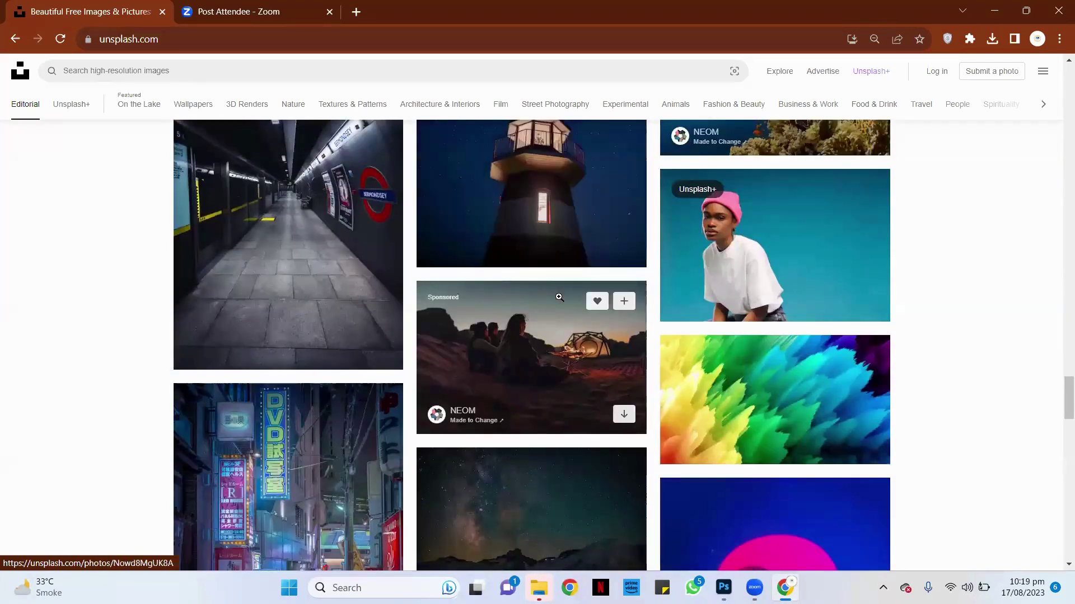
scroll(559, 297, "down", 5)
scroll(559, 298, "down", 5)
scroll(559, 298, "up", 3)
scroll(559, 298, "down", 4)
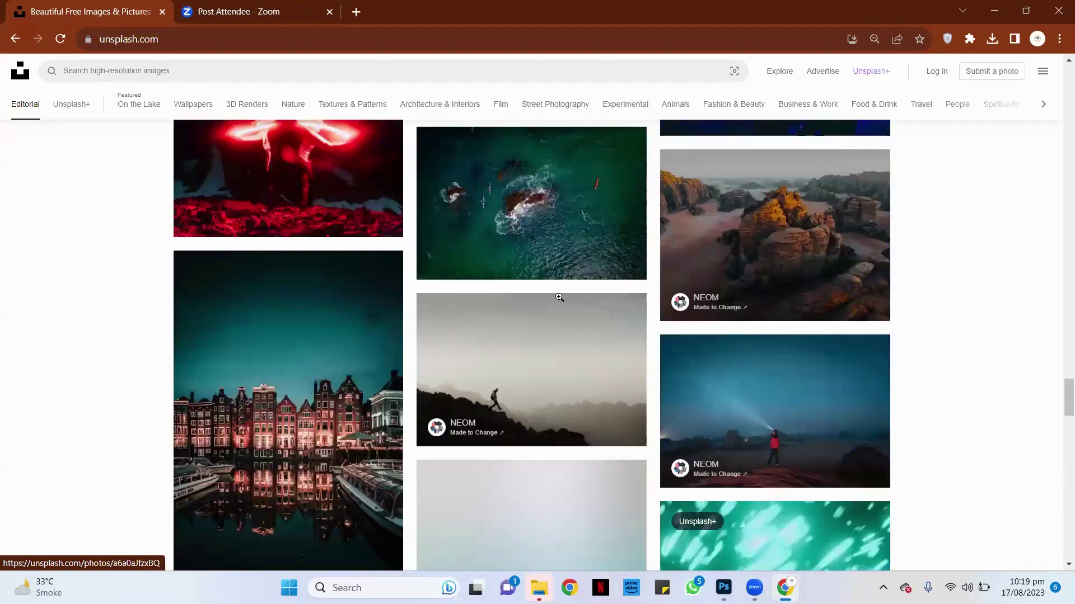
scroll(558, 298, "down", 3)
scroll(559, 298, "up", 4)
scroll(558, 297, "down", 2)
scroll(559, 298, "down", 5)
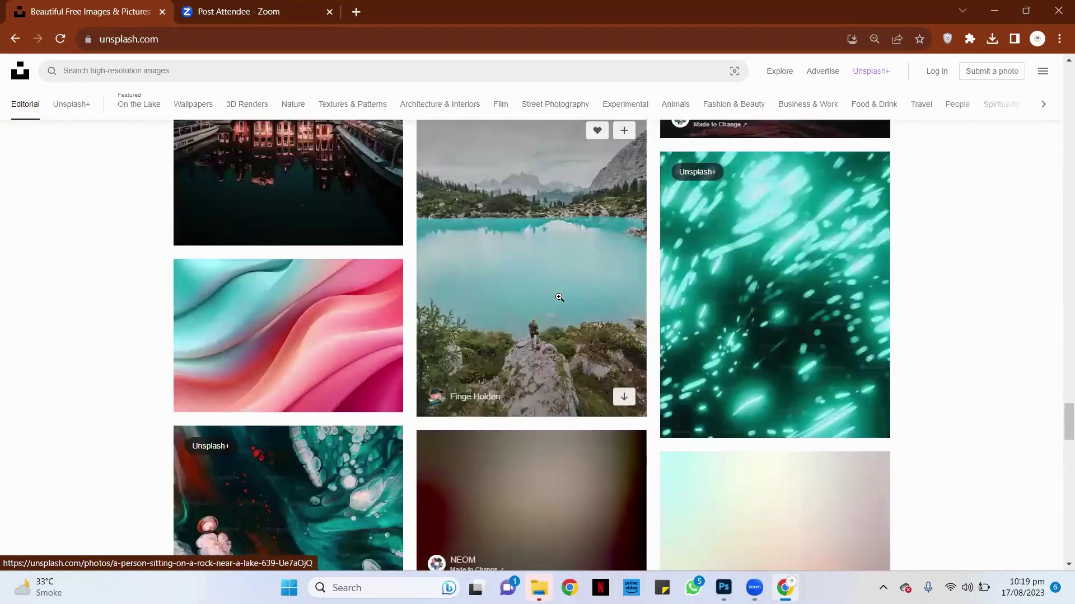
scroll(559, 297, "down", 4)
scroll(561, 297, "up", 4)
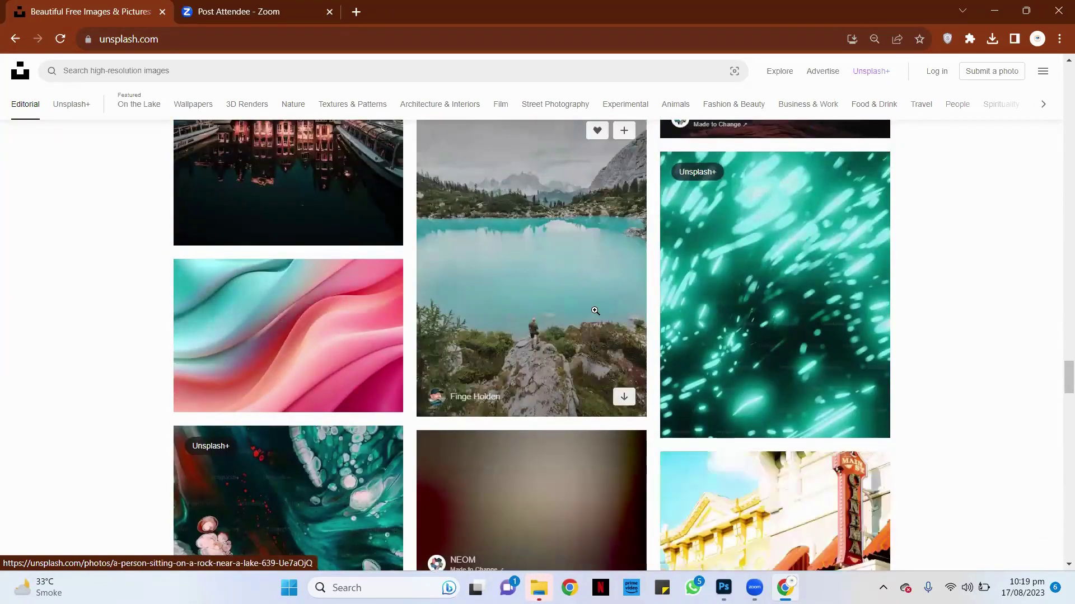
scroll(595, 311, "up", 3)
scroll(595, 310, "down", 2)
scroll(595, 309, "down", 7)
scroll(595, 308, "down", 4)
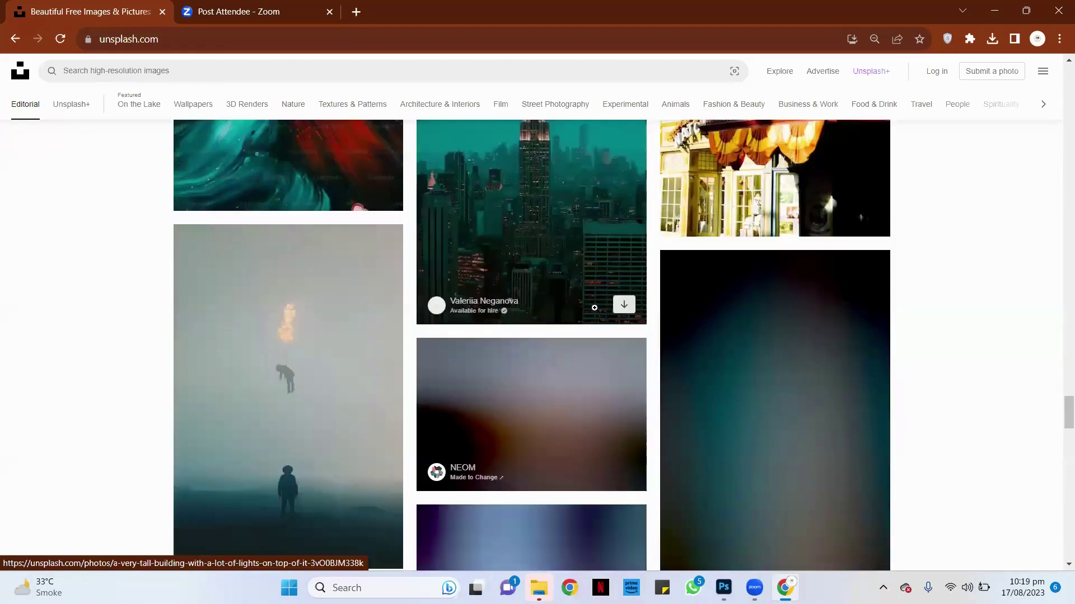
scroll(595, 305, "up", 1)
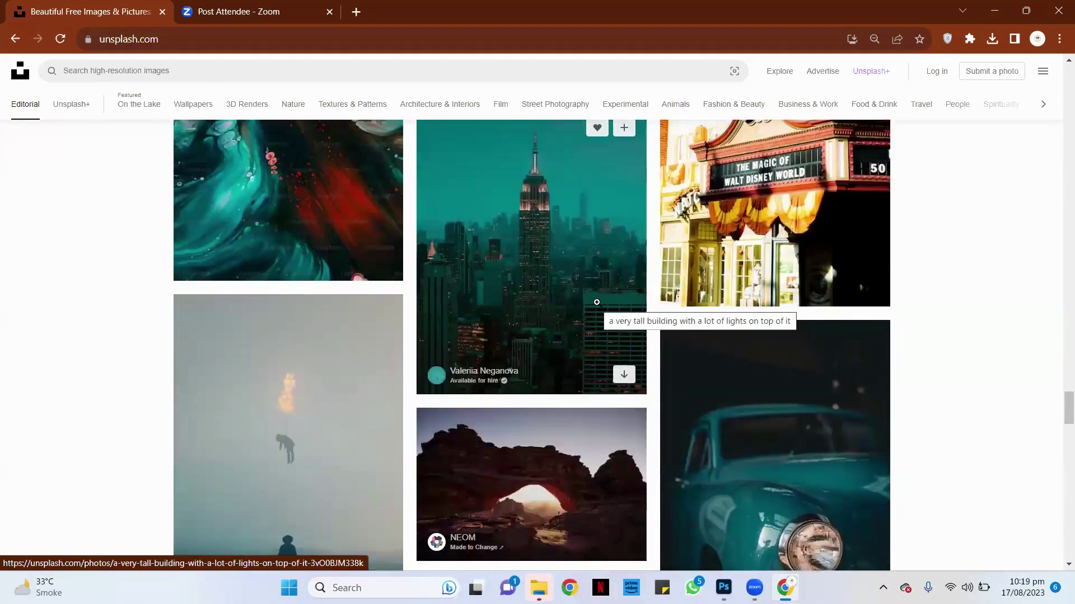
scroll(596, 302, "down", 1)
scroll(596, 302, "down", 3)
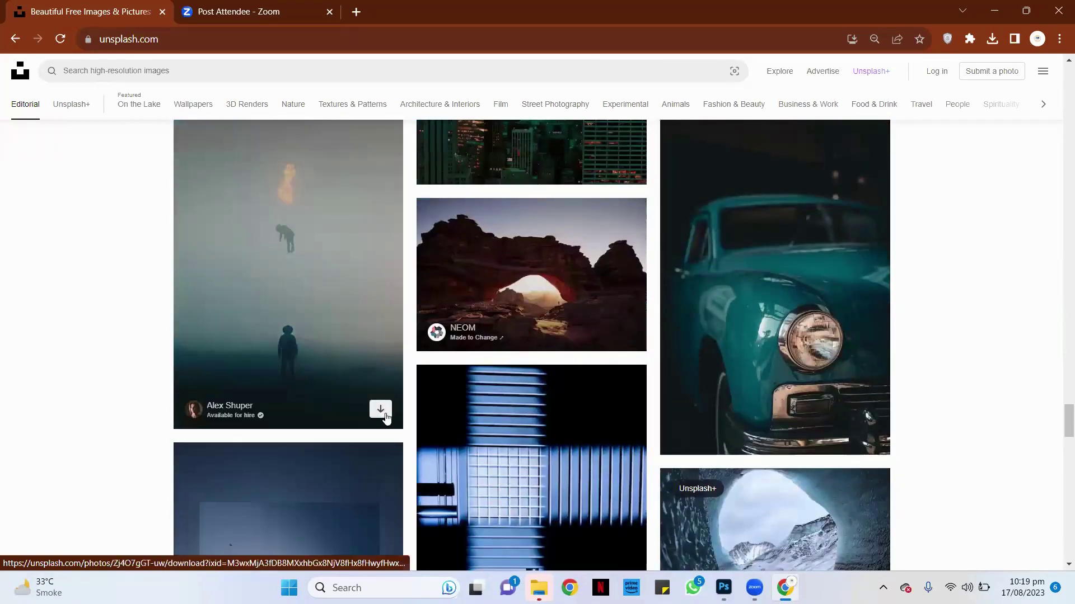
left_click(381, 409)
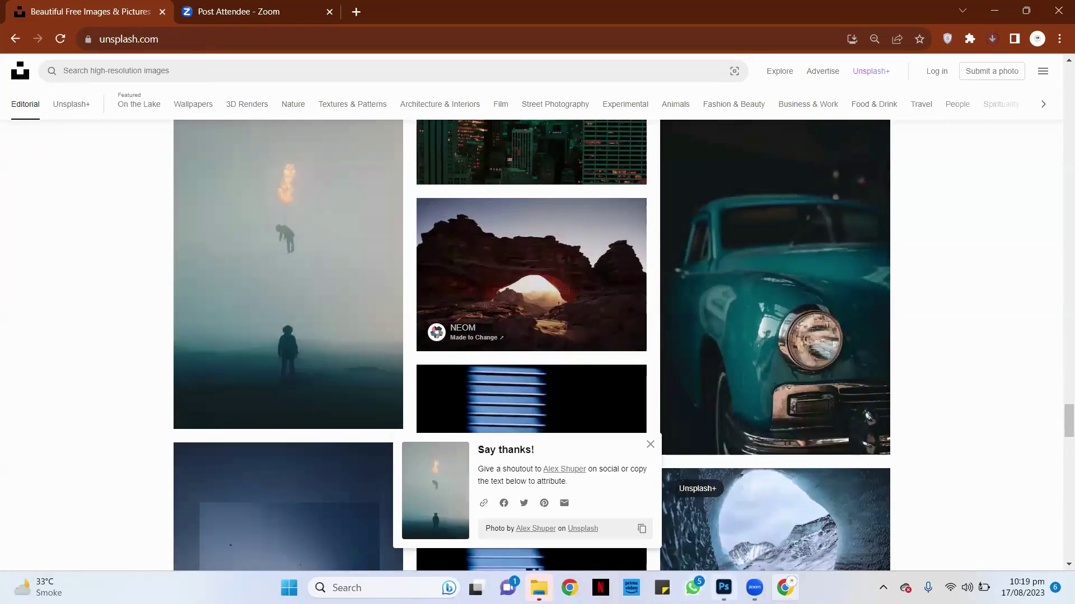
left_click(724, 588)
left_click(28, 8)
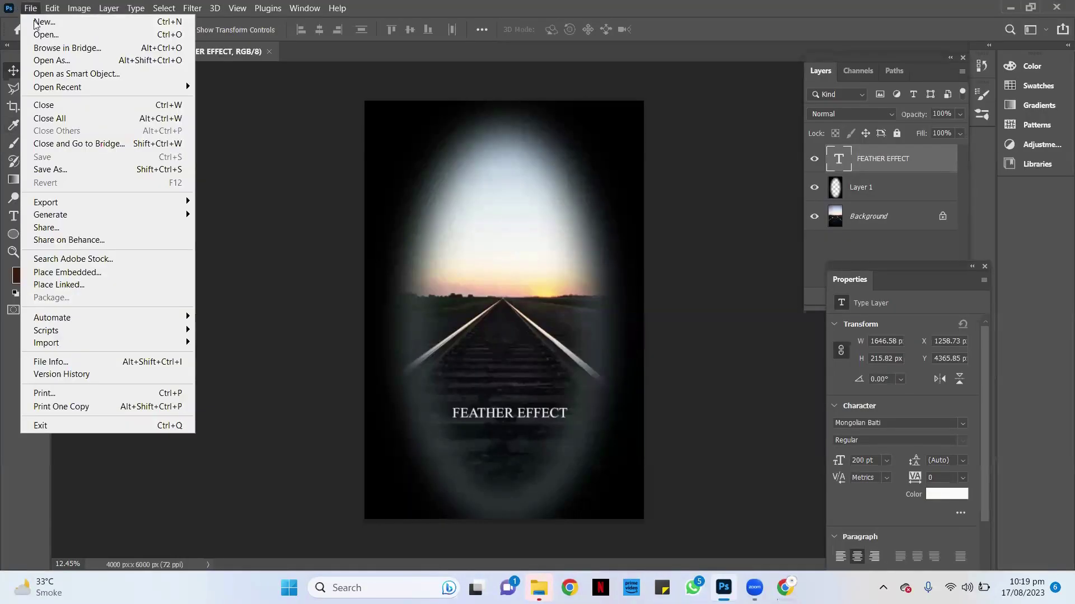
left_click(36, 36)
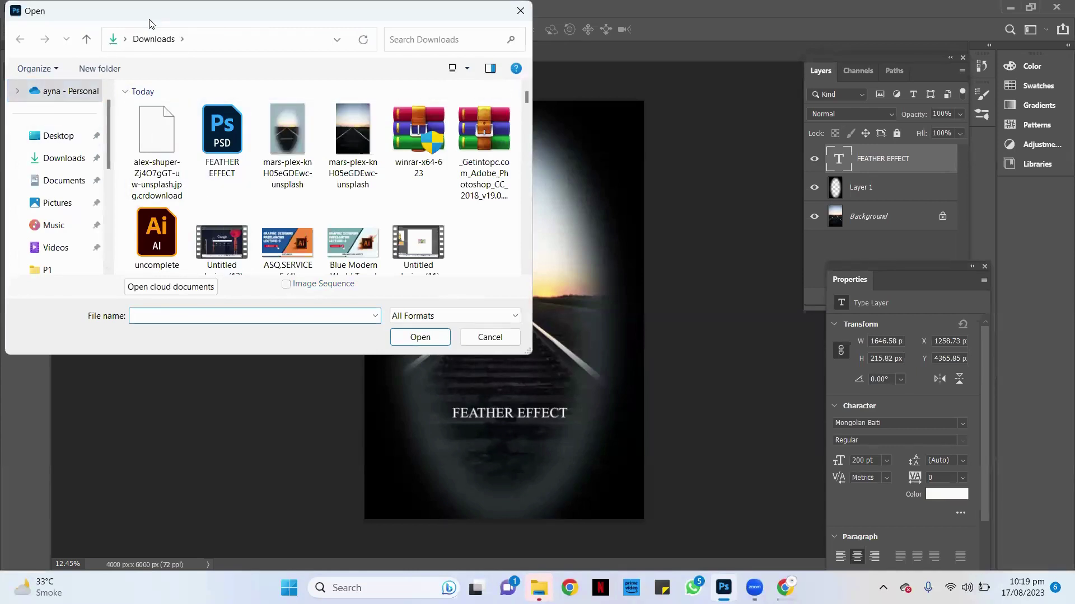
left_click_drag(149, 22, 270, 171)
key("Escape")
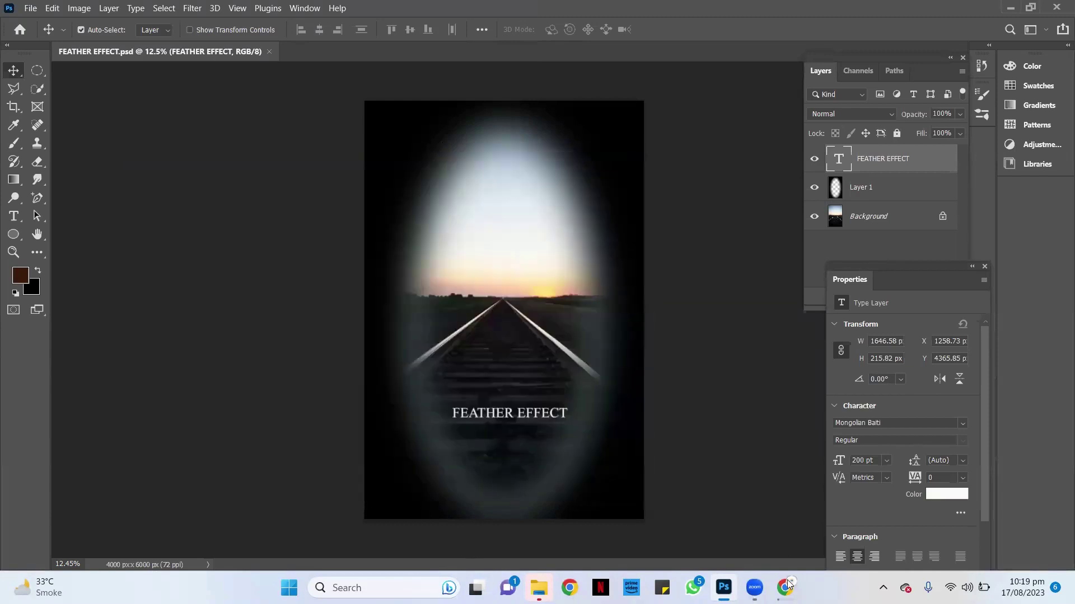
Check the foggy photo's download progress in Chrome, then select and drag Layer 1 in Photoshop
left_click(785, 587)
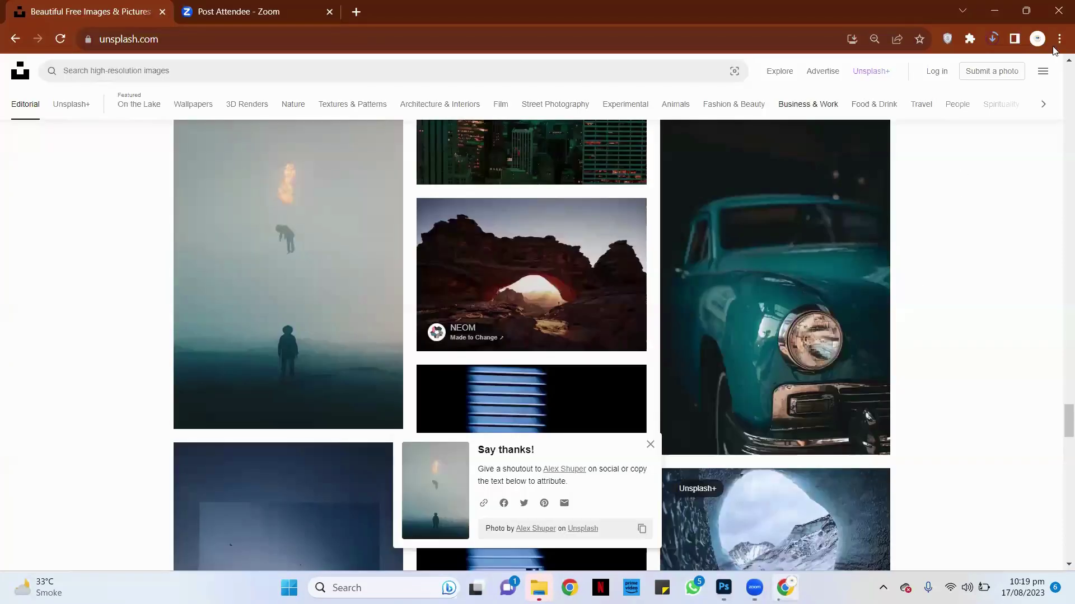
left_click(993, 38)
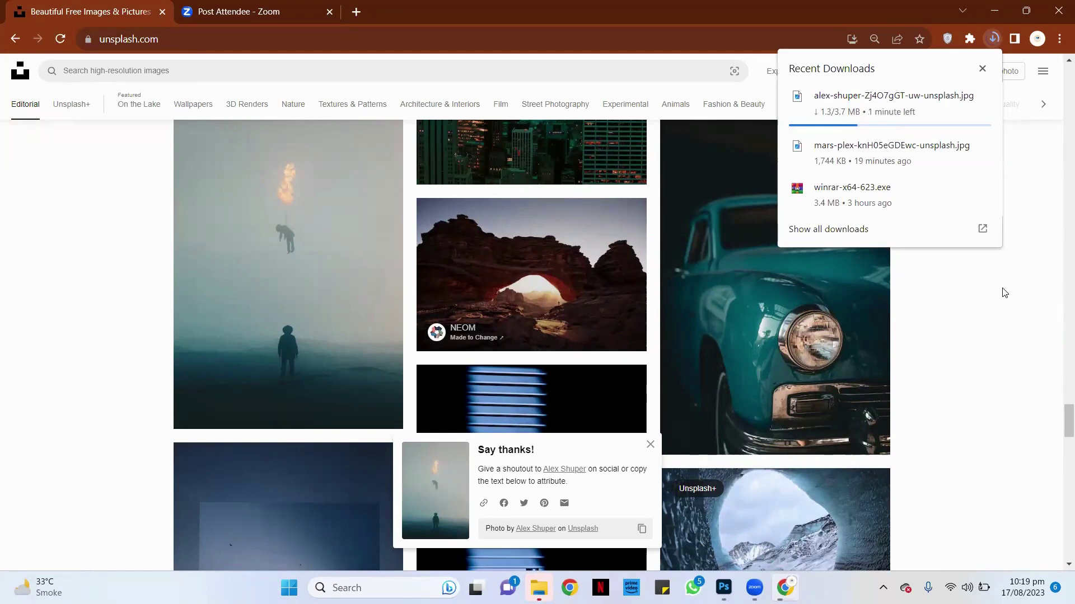
mouse_move(889, 103)
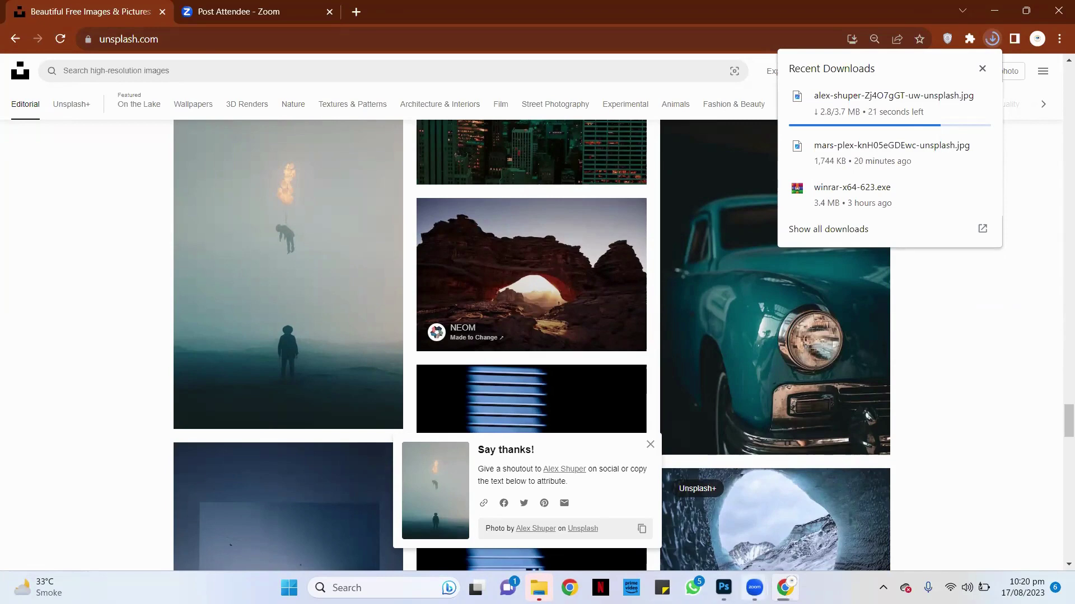
key("alt+Tab")
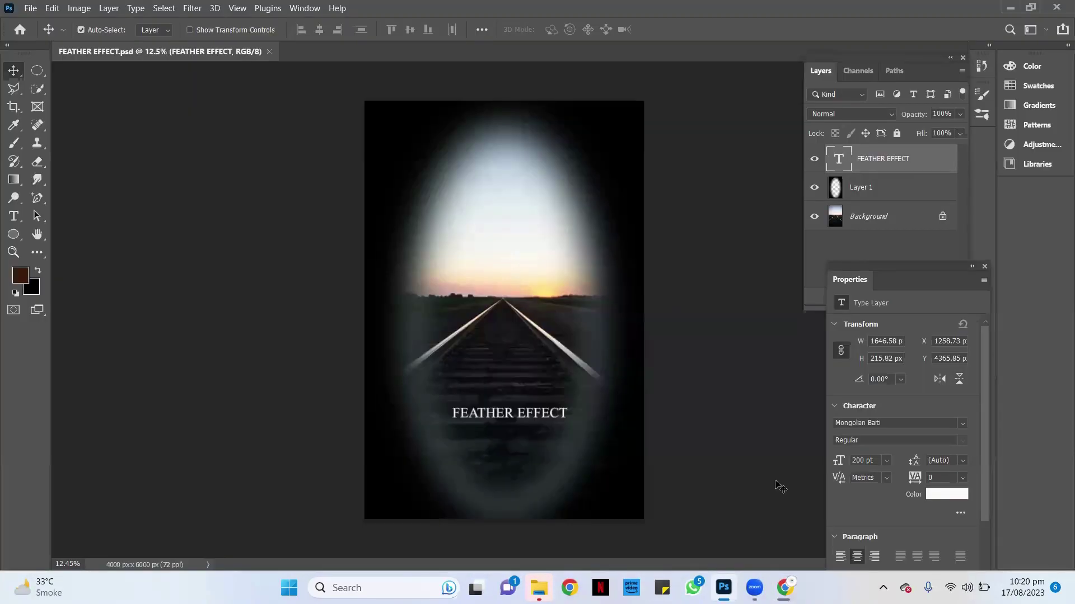
left_click(530, 129)
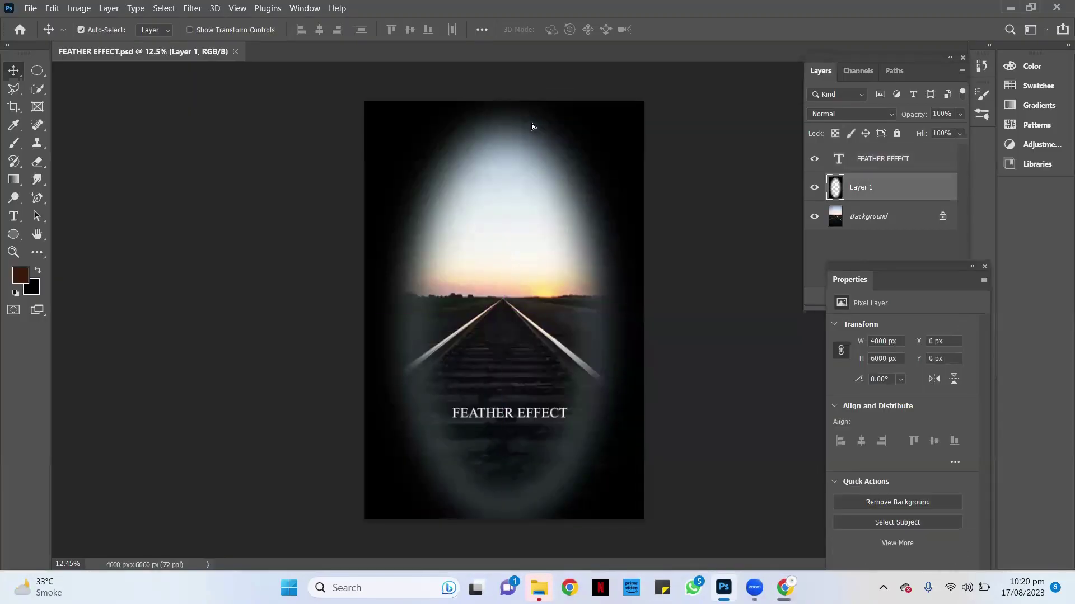
mouse_move(532, 127)
left_mouse_down()
mouse_move(635, 136)
mouse_move(495, 128)
mouse_move(590, 127)
mouse_move(526, 128)
left_mouse_up()
Re-centre the oval layer, confirm the 3.7 MB download finished, and return to Photoshop
left_click(783, 529)
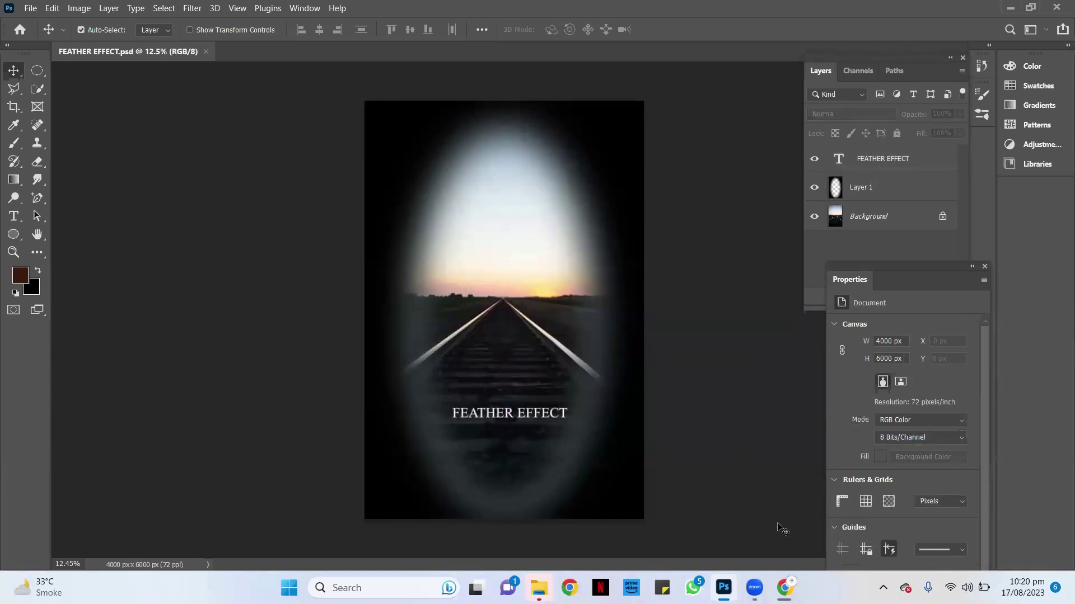
left_click(785, 588)
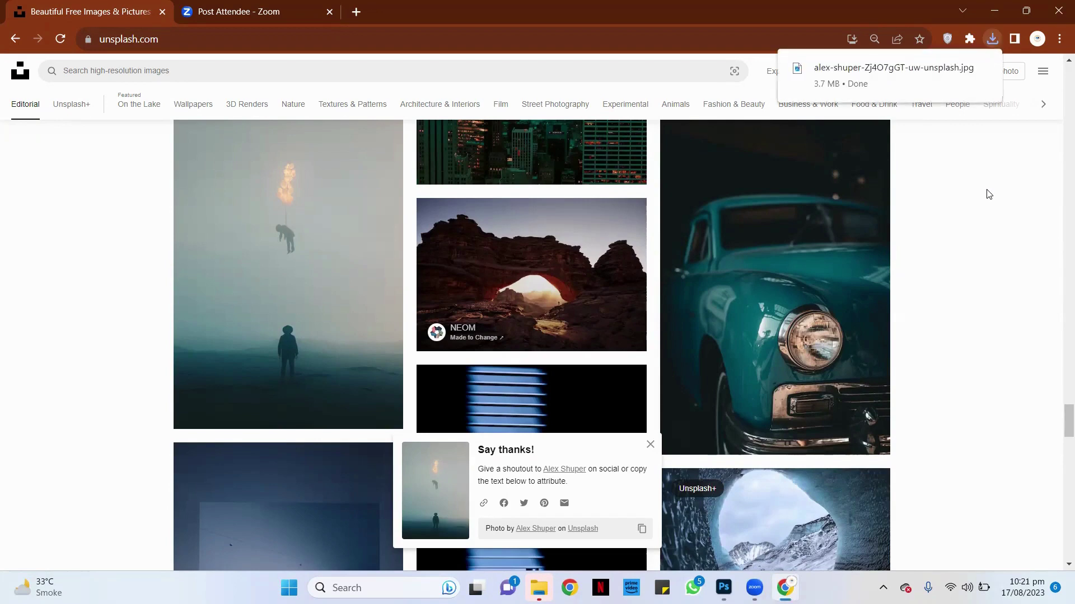
left_click(723, 587)
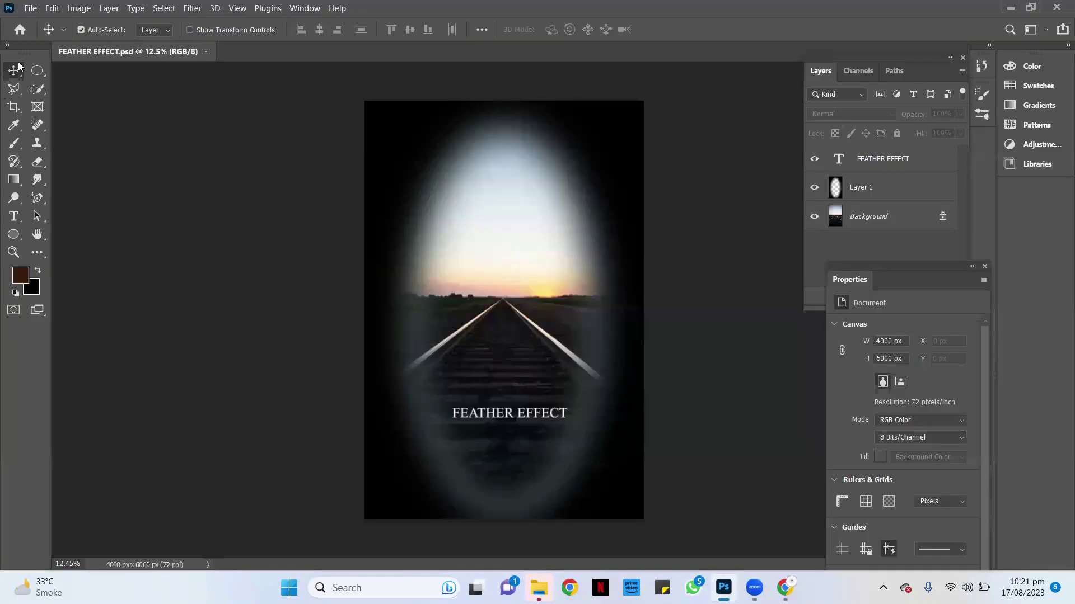
Open alex-shuper-Zj4O7gGT-uw-unsplash.jpg from Downloads as a new 4000 × 6000 document
left_click(30, 8)
left_click(46, 35)
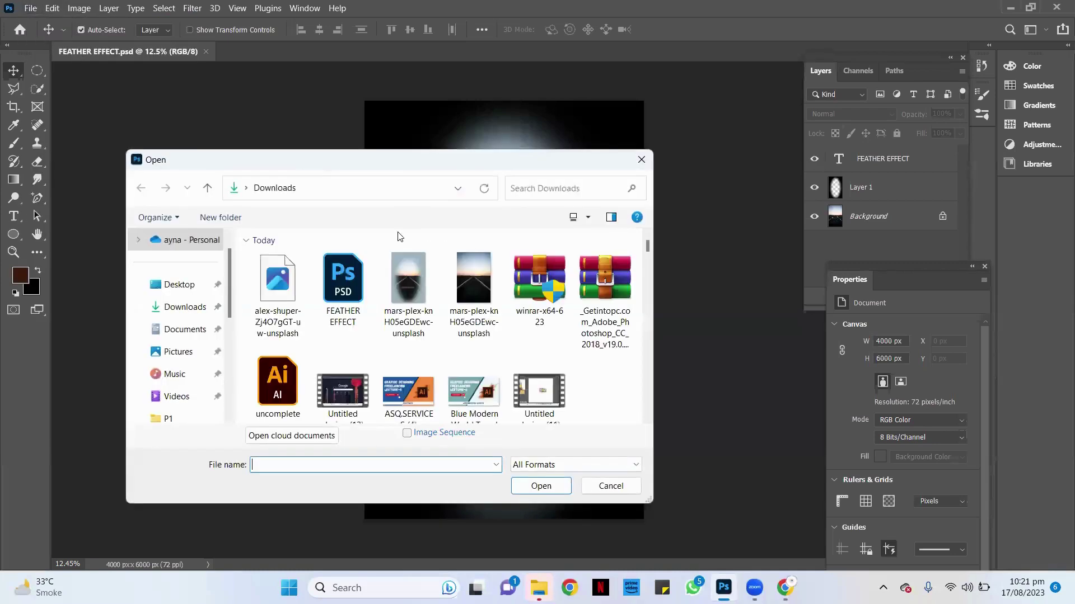
left_click(281, 300)
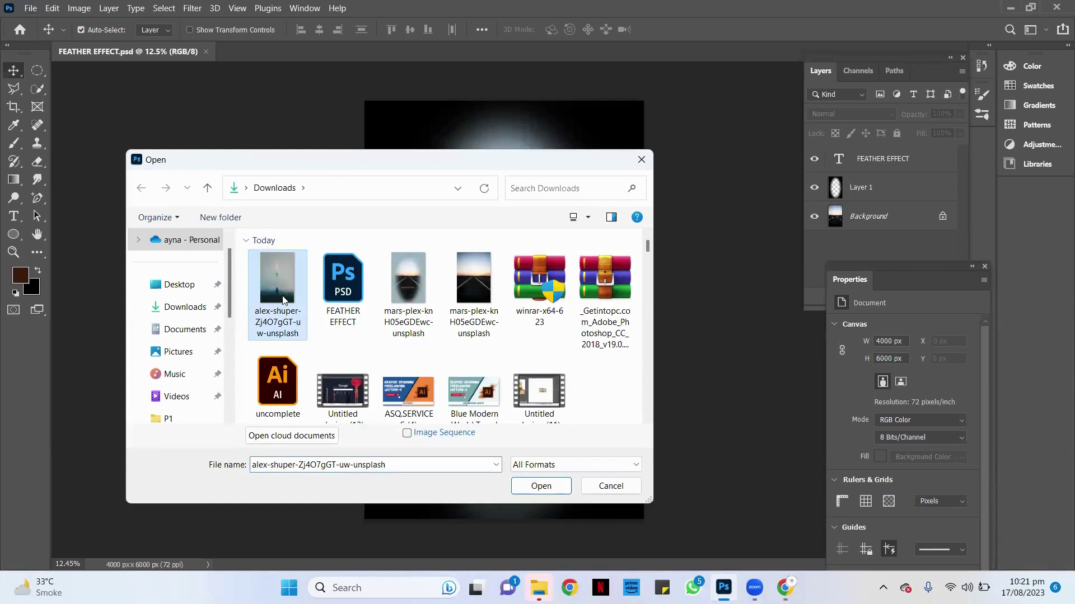
double_click(282, 300)
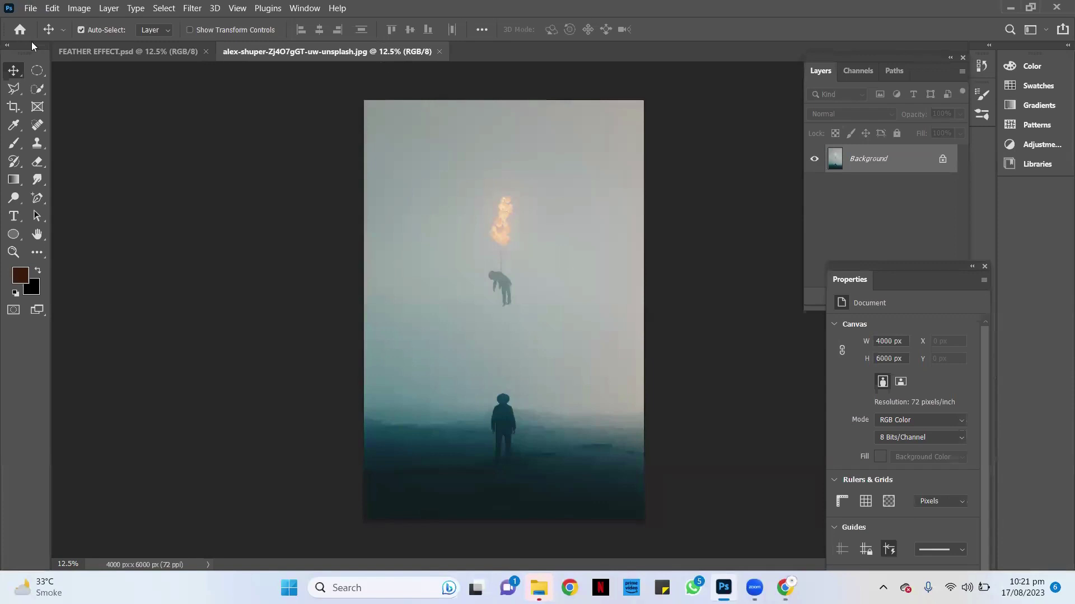
Draw a centred oval selection around the flame and figures, then add an empty Layer 1
left_click(45, 71)
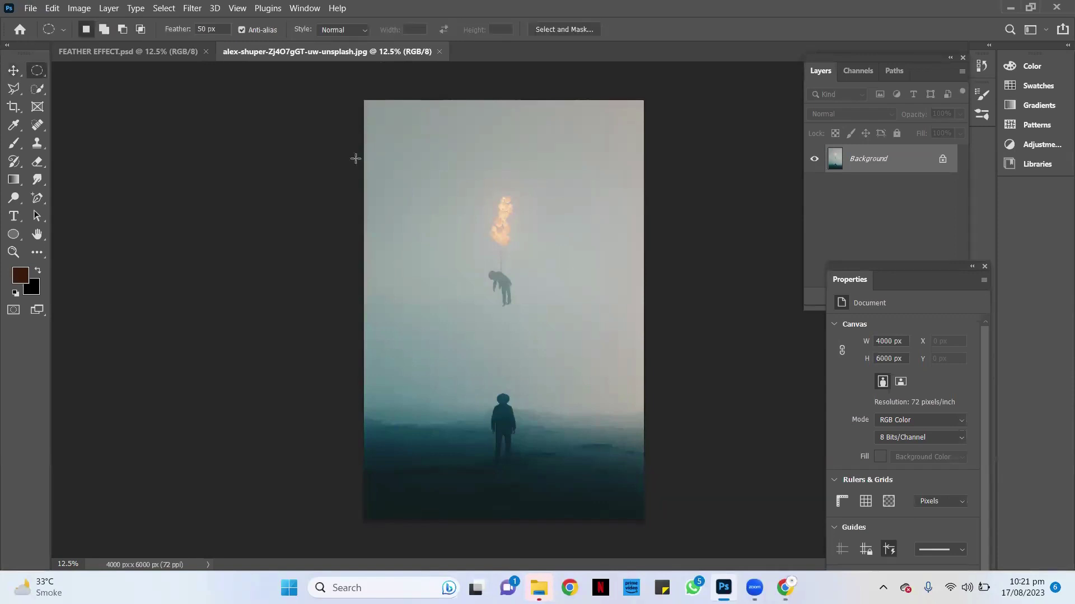
left_click_drag(443, 158, 613, 498)
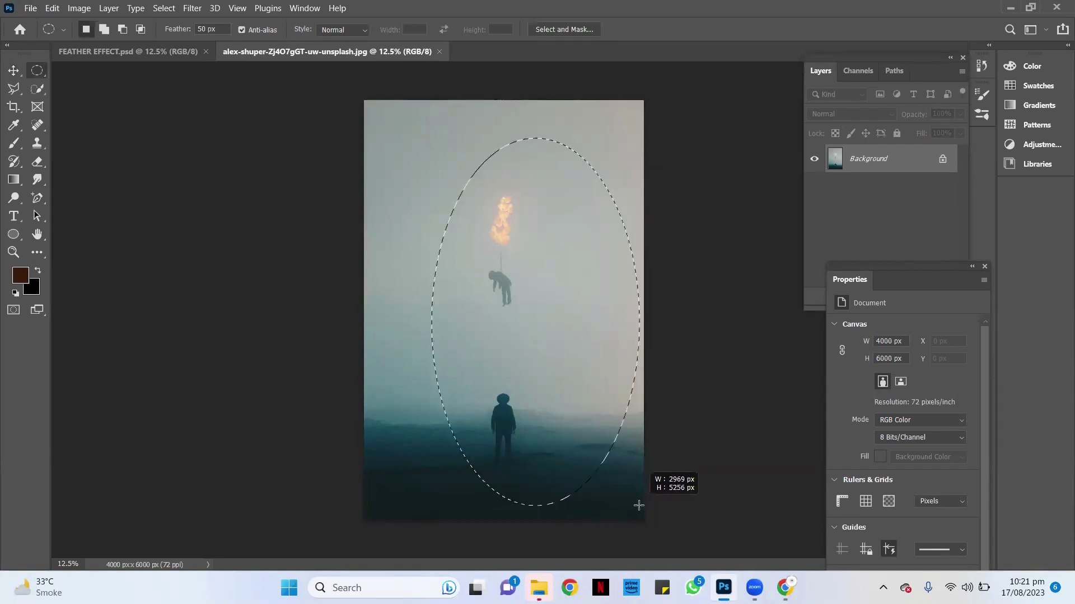
left_click_drag(613, 498, 639, 505)
left_click(14, 71)
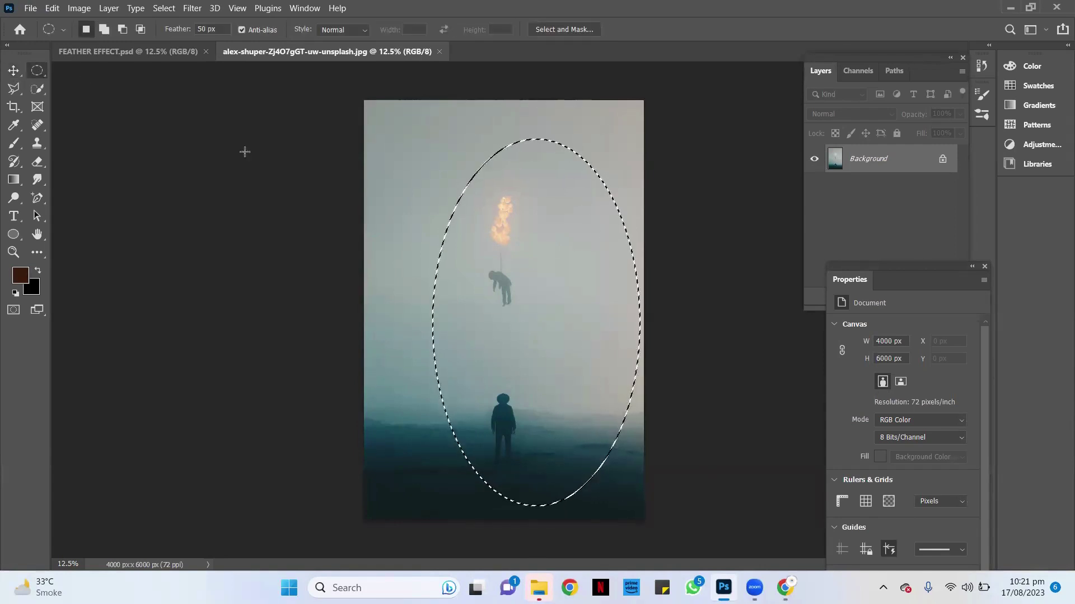
left_click_drag(525, 314, 497, 305)
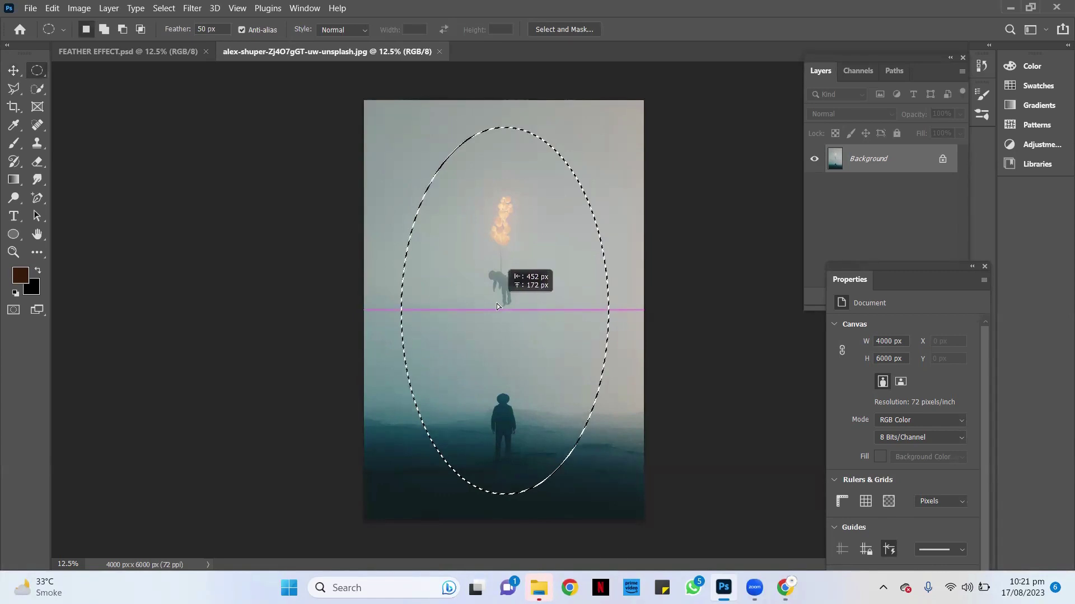
left_click_drag(495, 307, 496, 306)
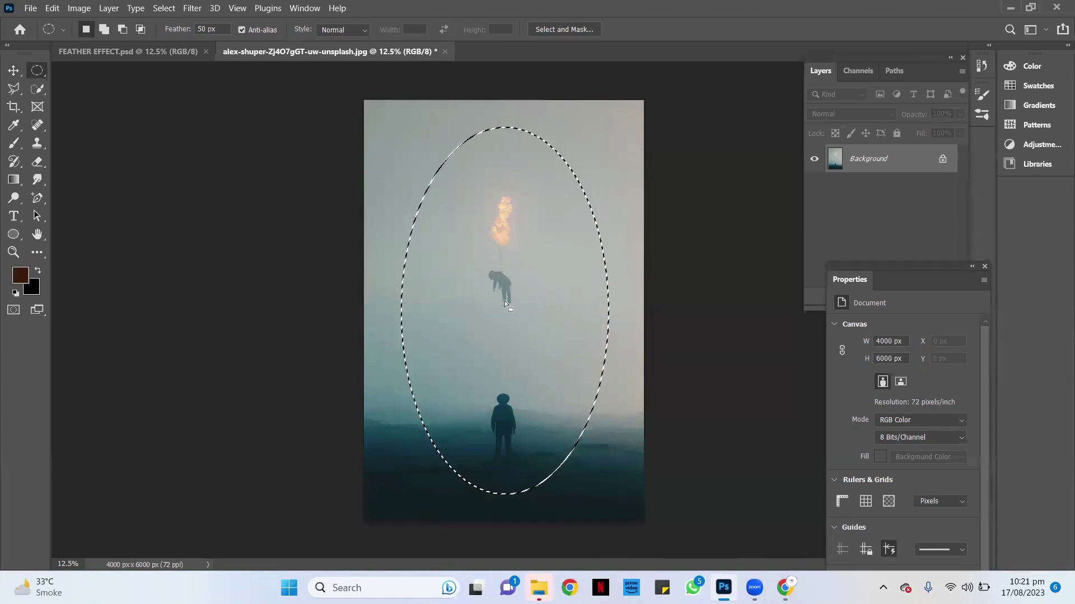
left_click_drag(929, 269, 919, 375)
left_click(926, 296)
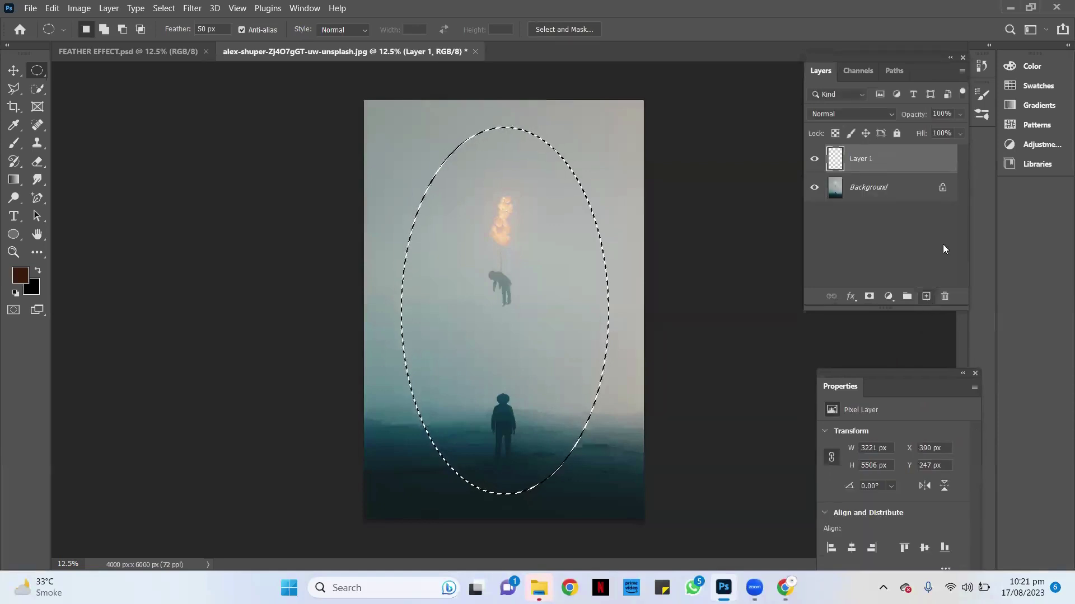
Feather the oval selection with a 300-pixel radius
right_click(451, 166)
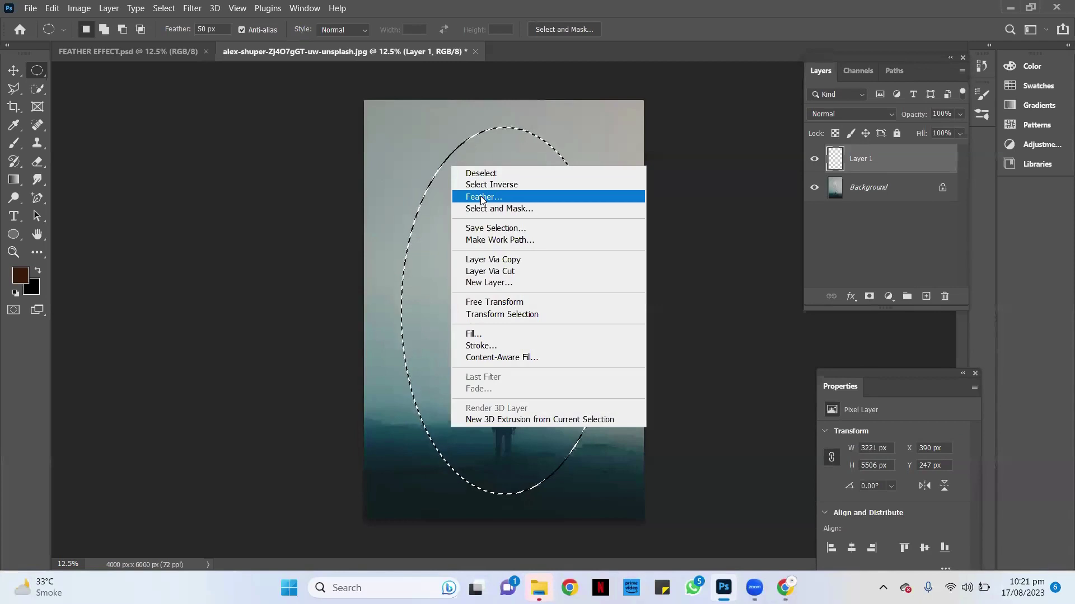
left_click(481, 198)
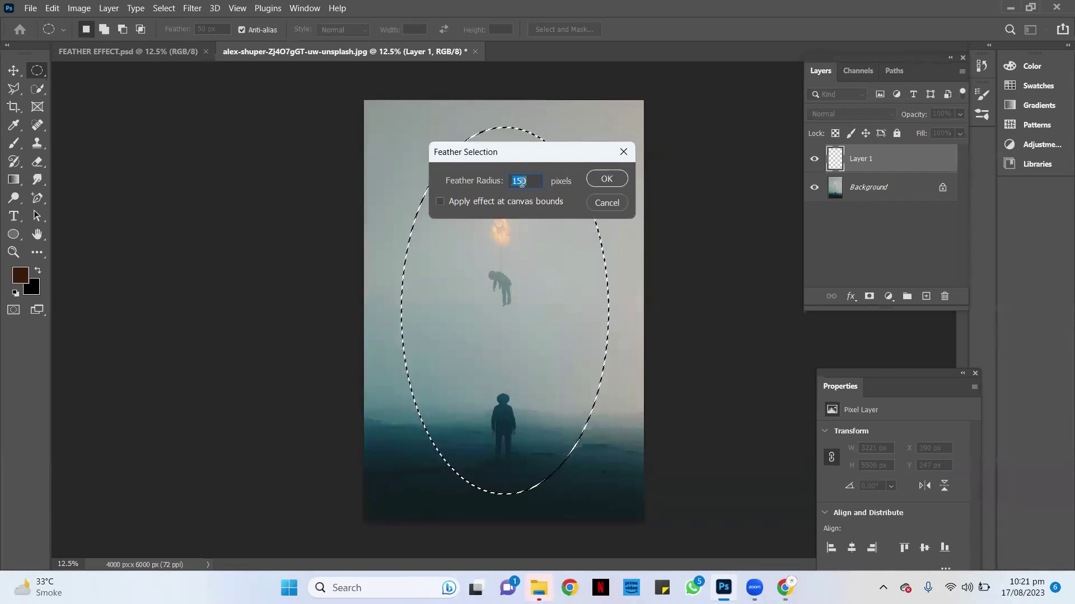
type("300")
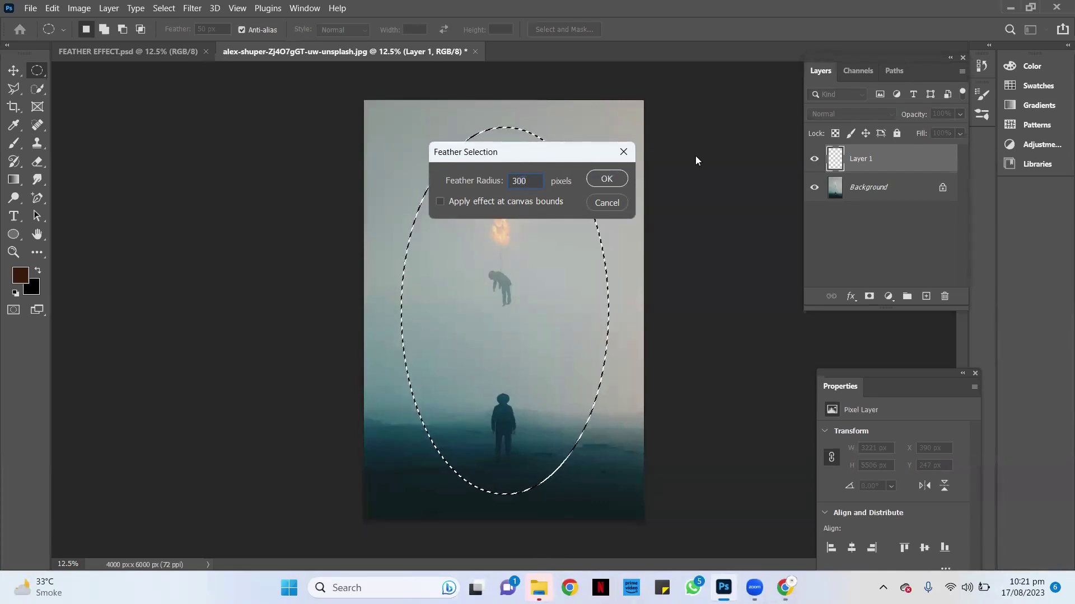
left_click(605, 179)
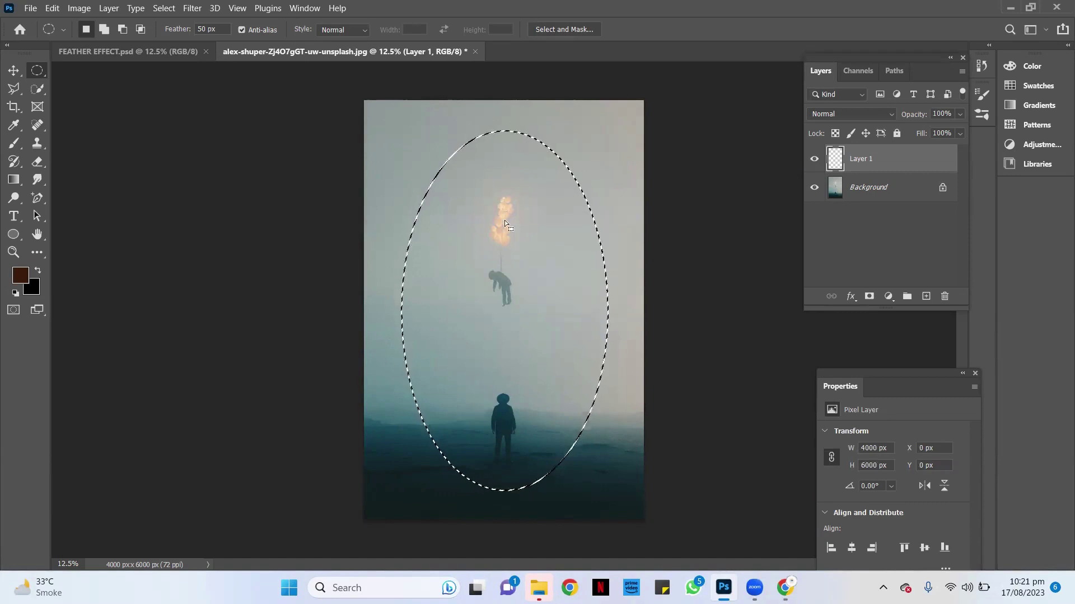
Invert the selection to outside the oval and set the background colour to dark grey (RGB 65,67,67)
right_click(467, 206)
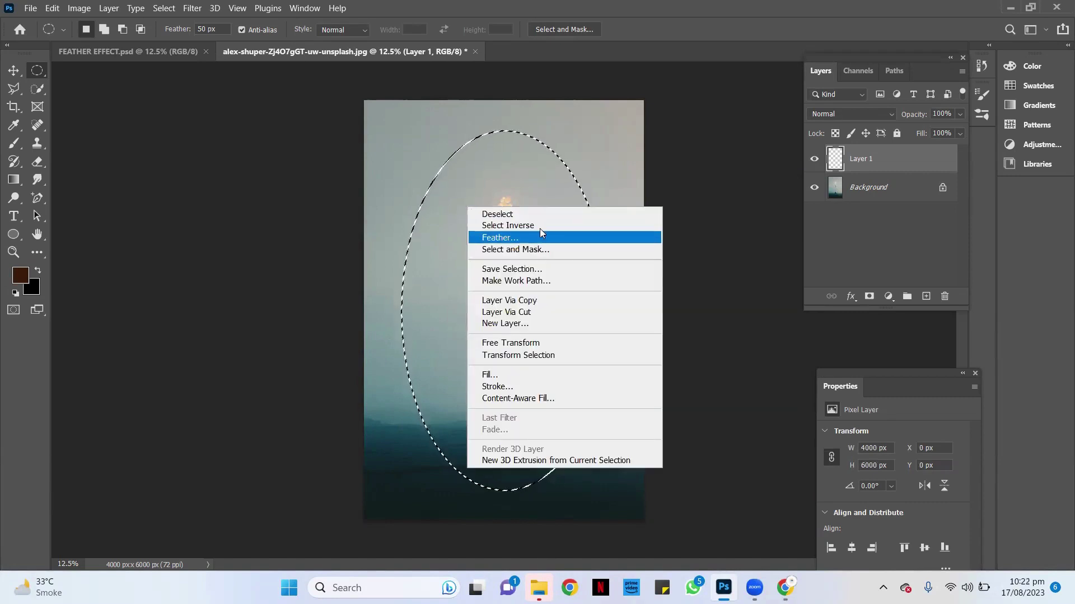
left_click(537, 225)
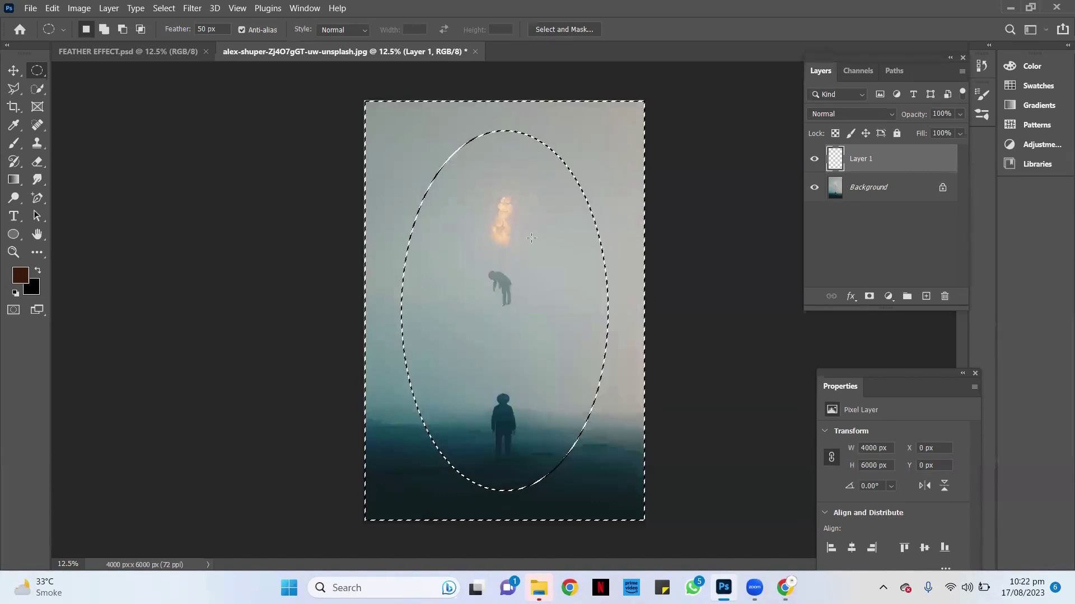
left_click(31, 288)
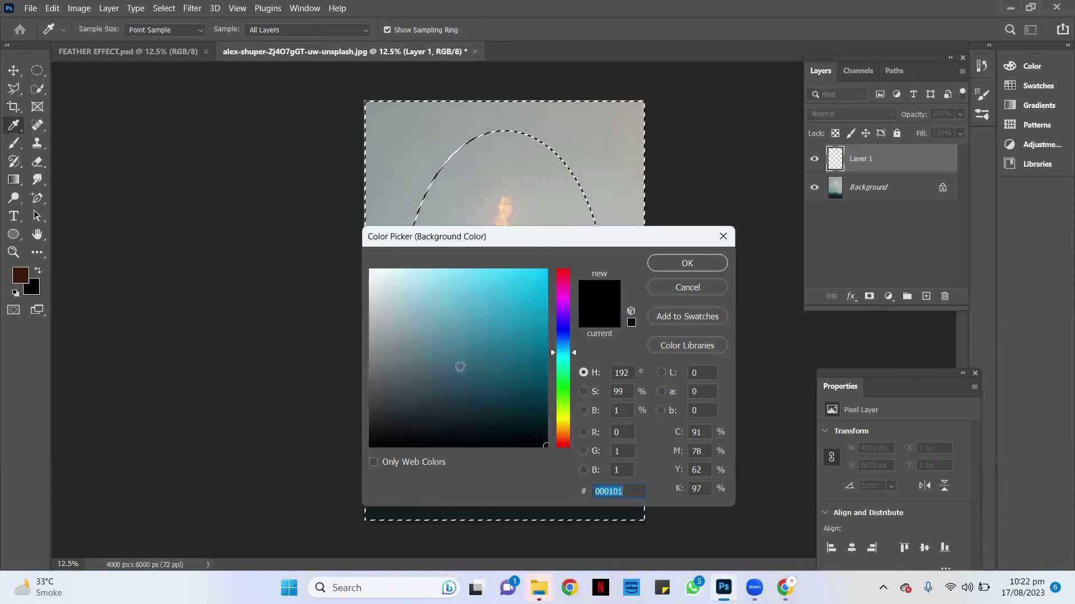
left_click(460, 367)
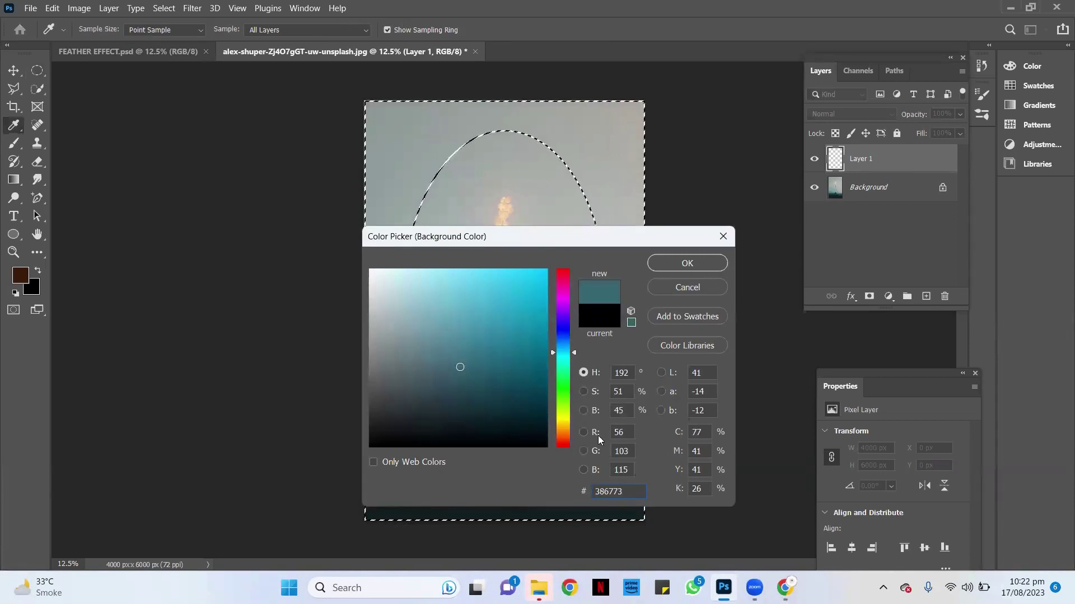
left_click_drag(497, 237, 472, 324)
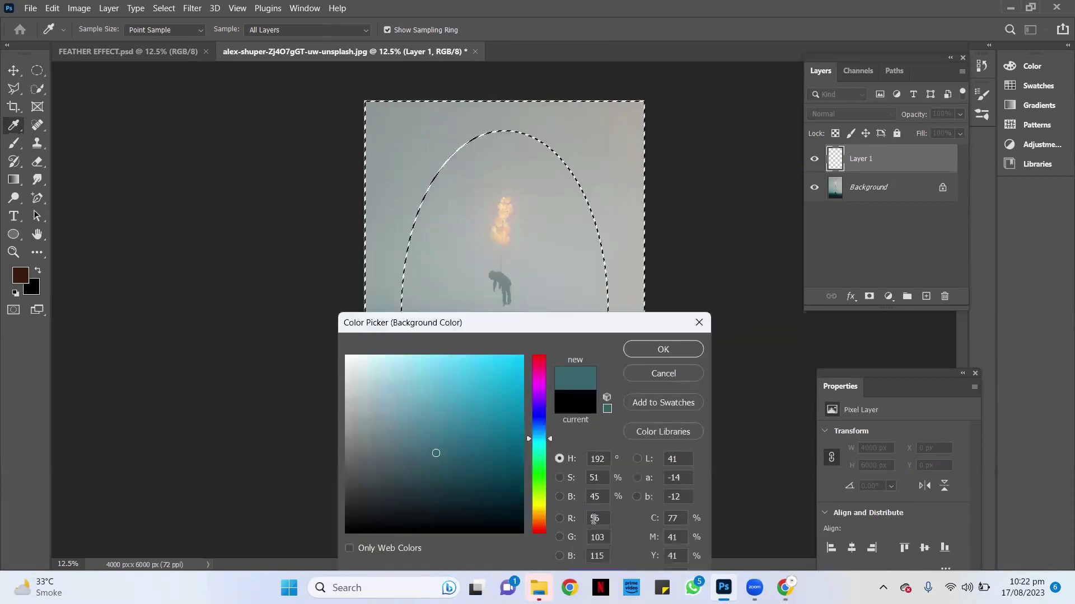
left_click(549, 453)
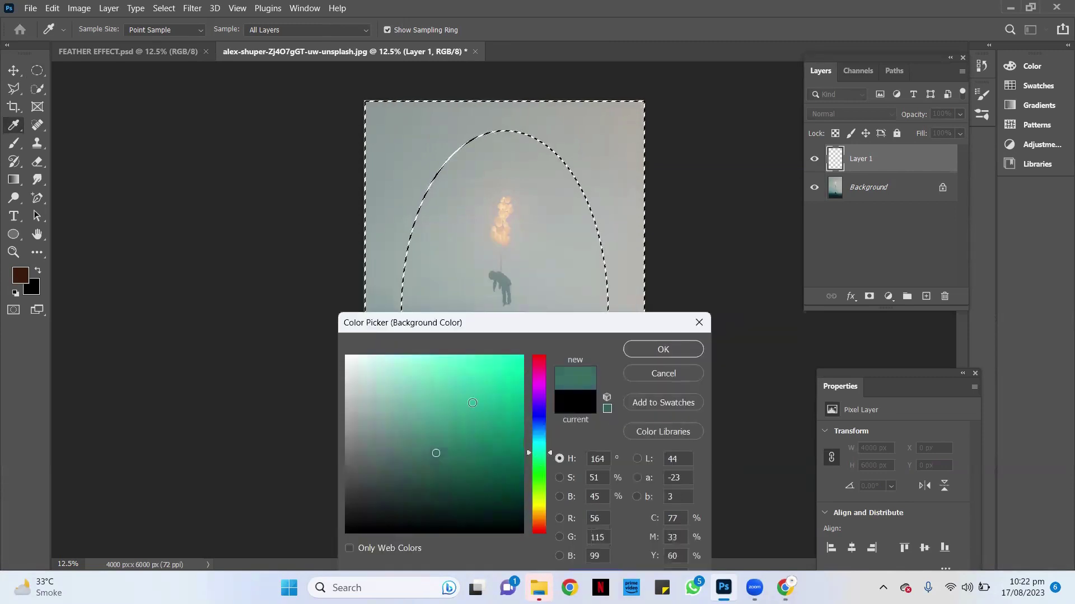
left_click(370, 370)
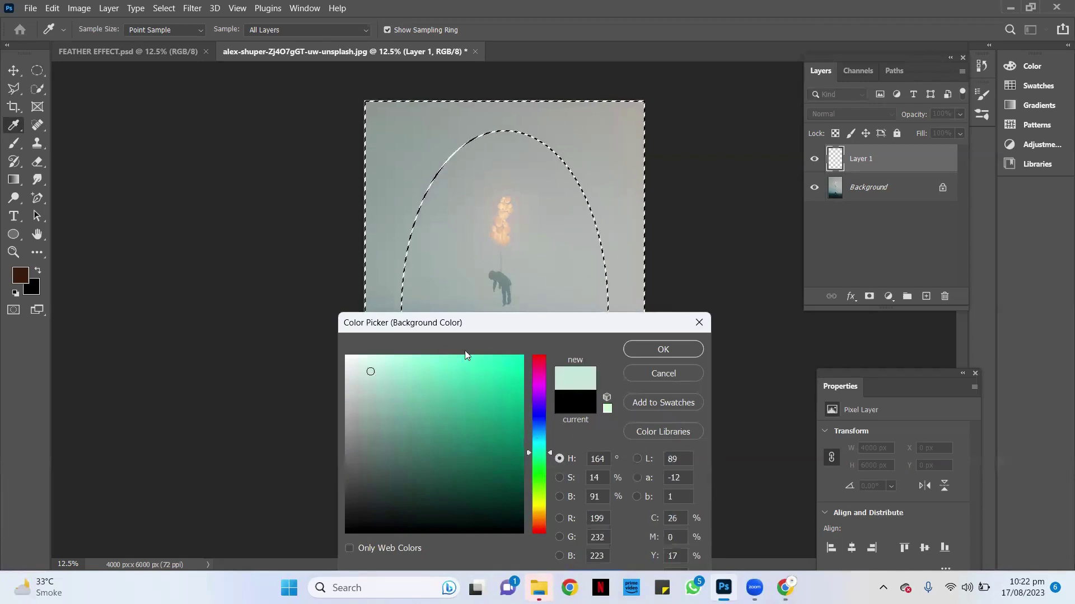
left_click(441, 267)
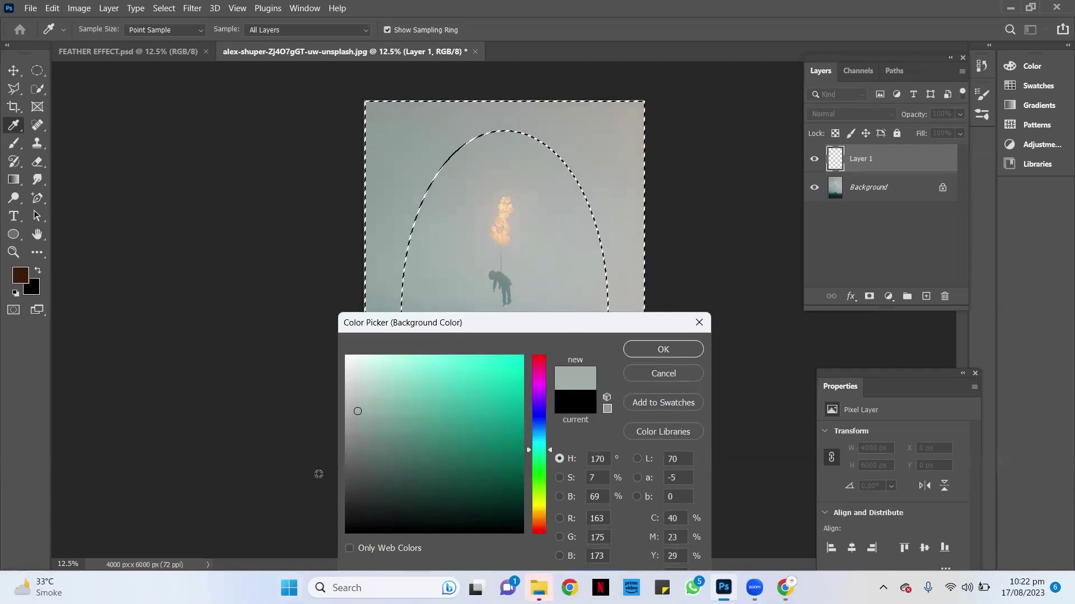
left_click(350, 486)
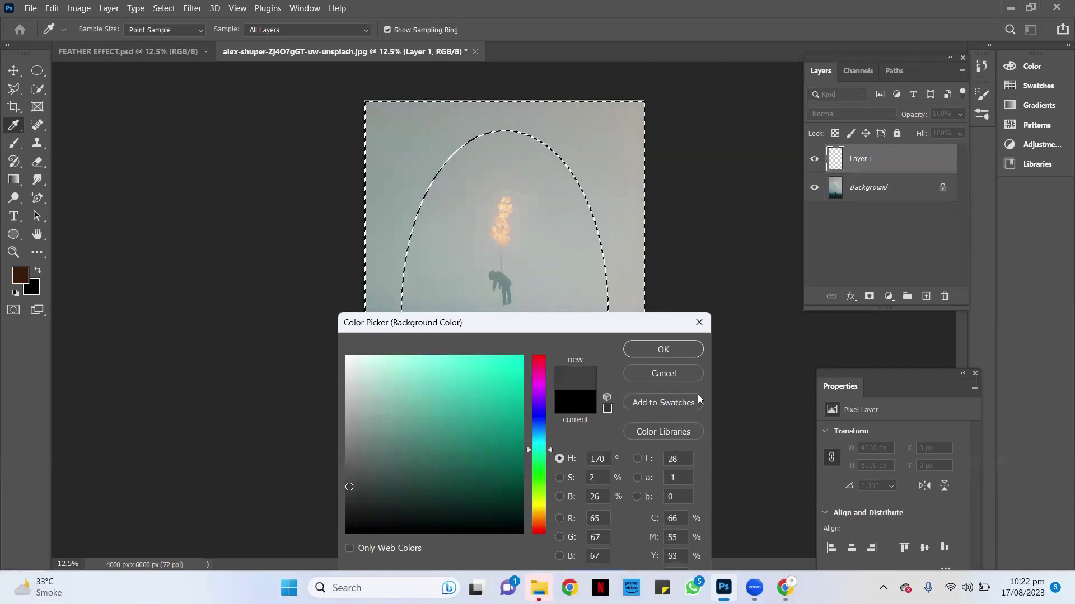
left_click(663, 350)
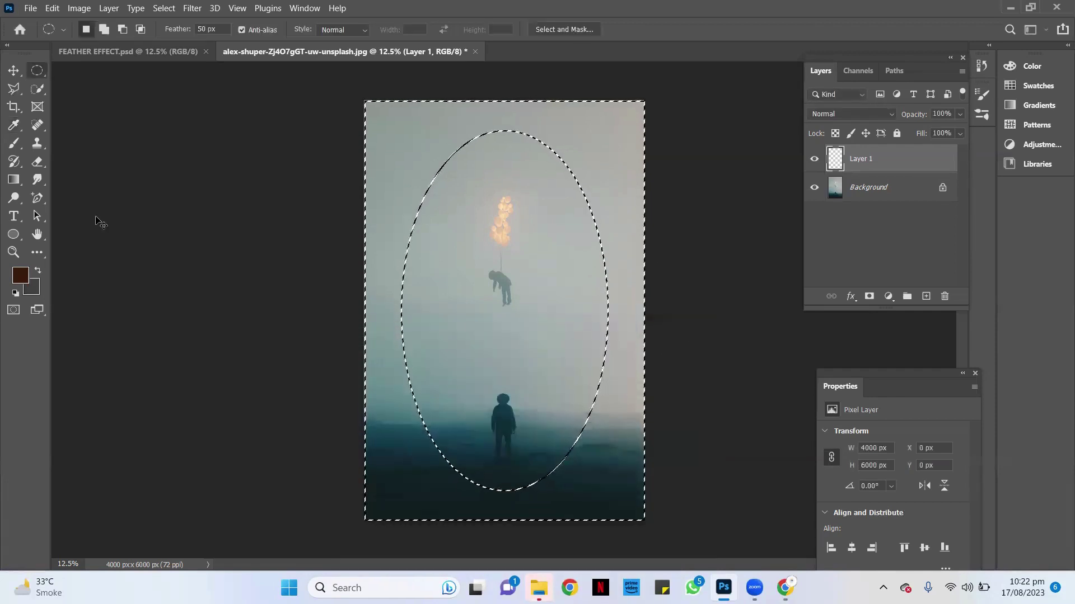
Fill the surround with the dark grey background colour and make Layer 1 active again
key("ctrl+BackSpace")
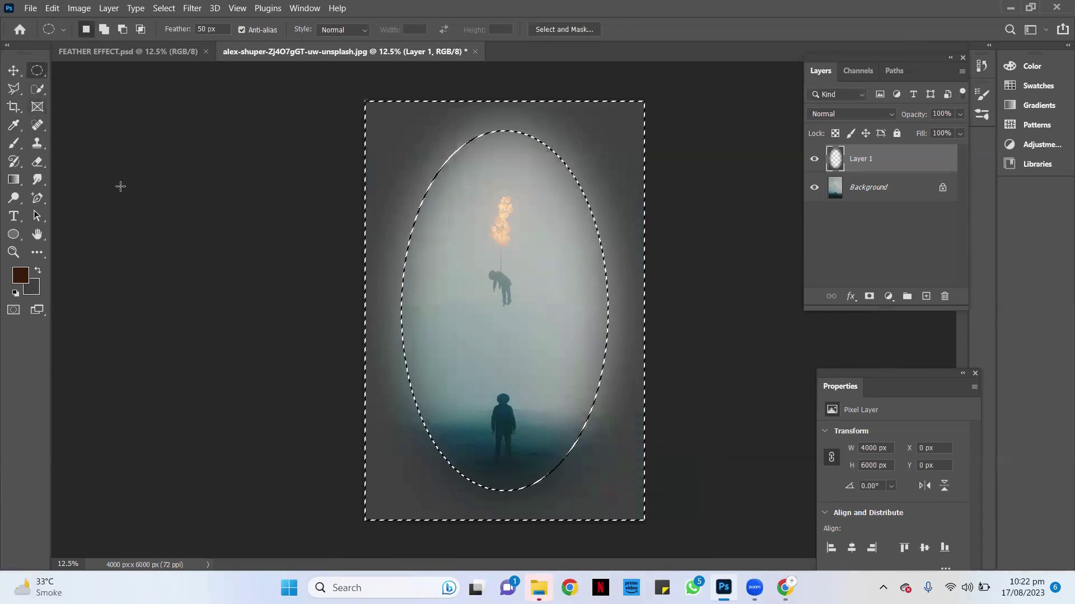
left_click(13, 70)
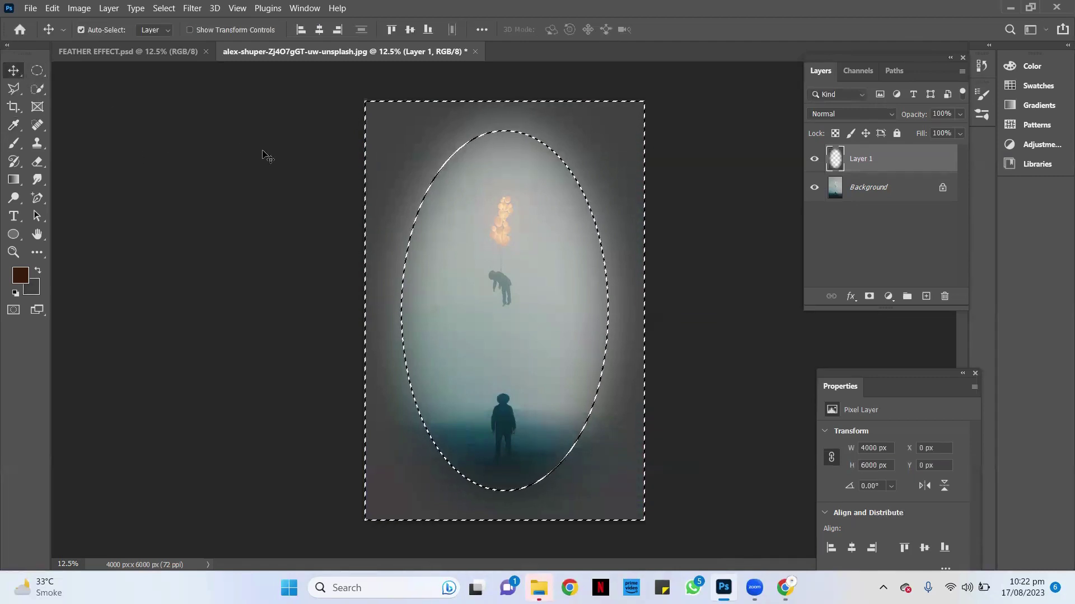
left_click(294, 156)
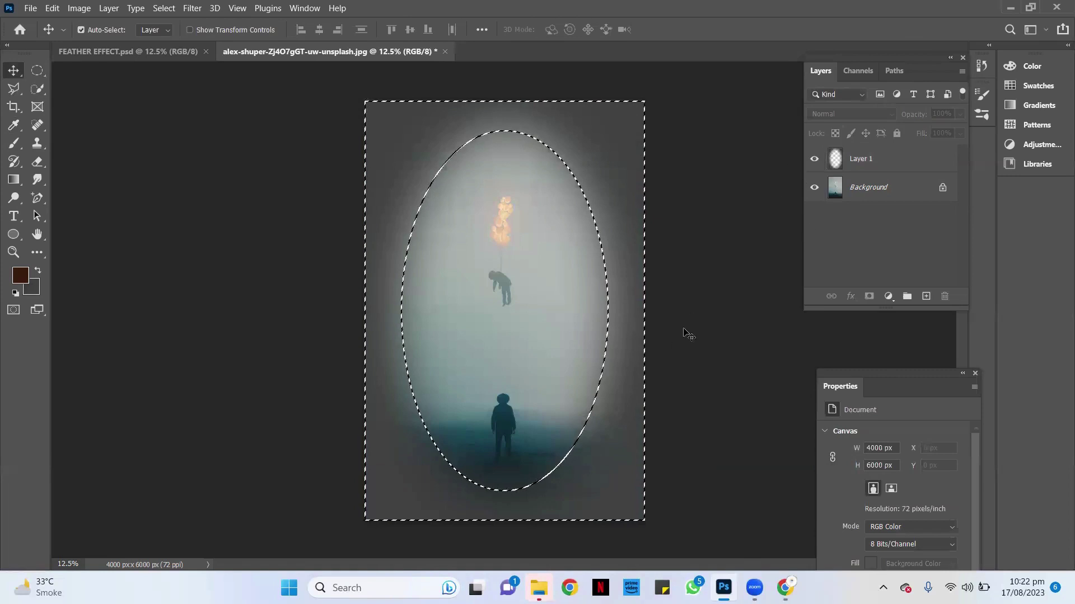
right_click(475, 184)
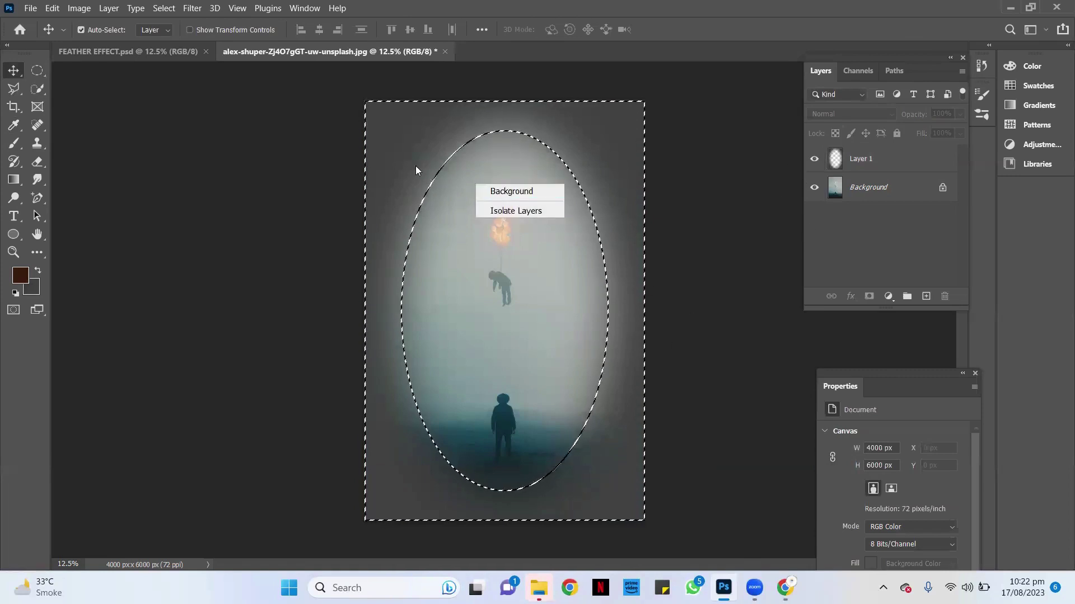
key("Escape")
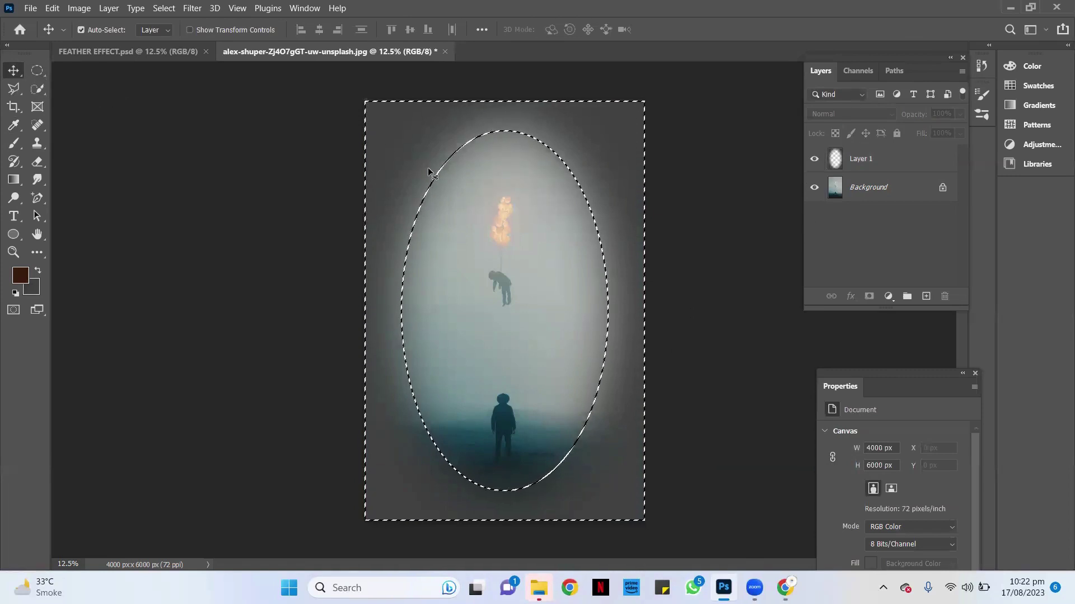
left_click(460, 182)
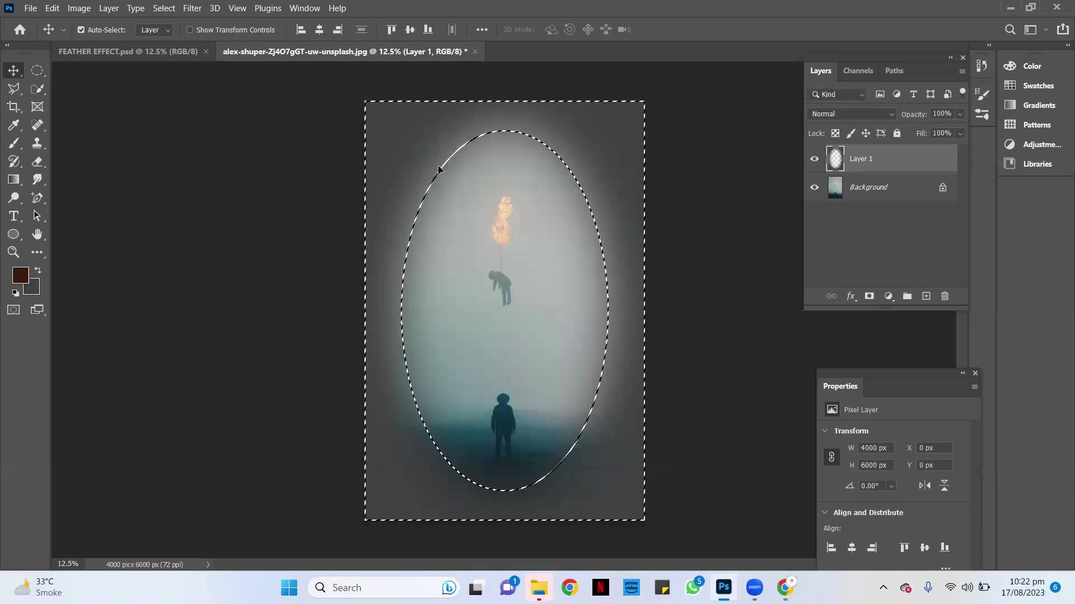
Deselect to reveal the feathered oval vignette
key("m")
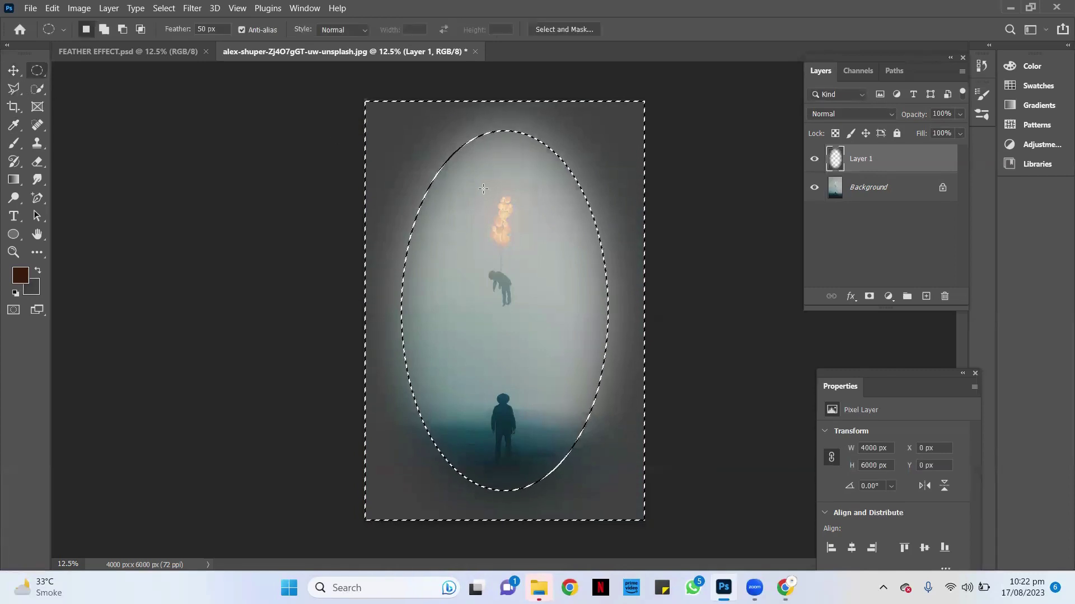
right_click(483, 188)
left_click(515, 196)
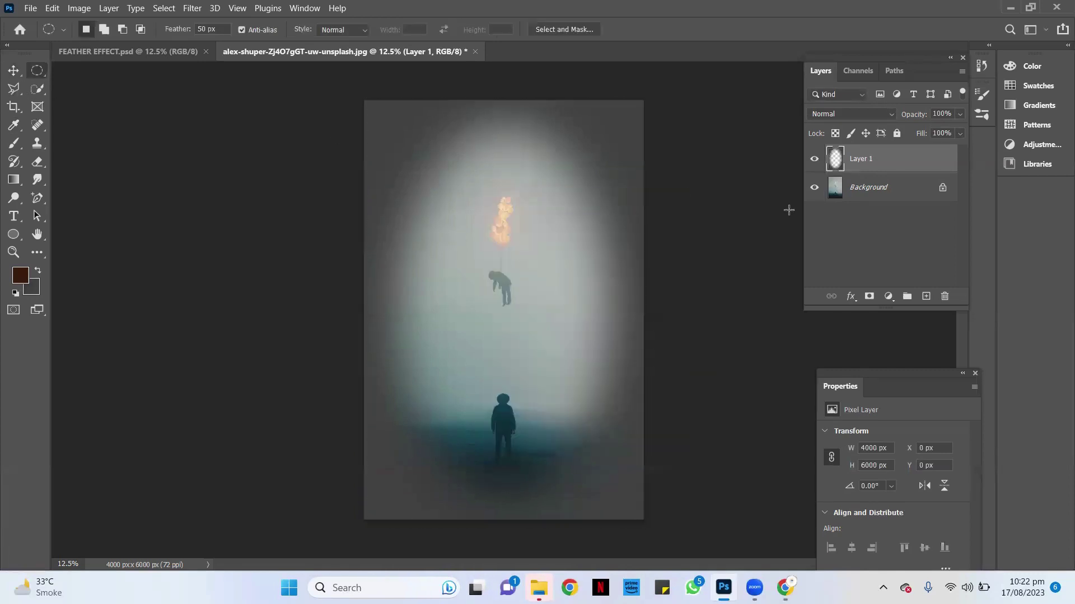